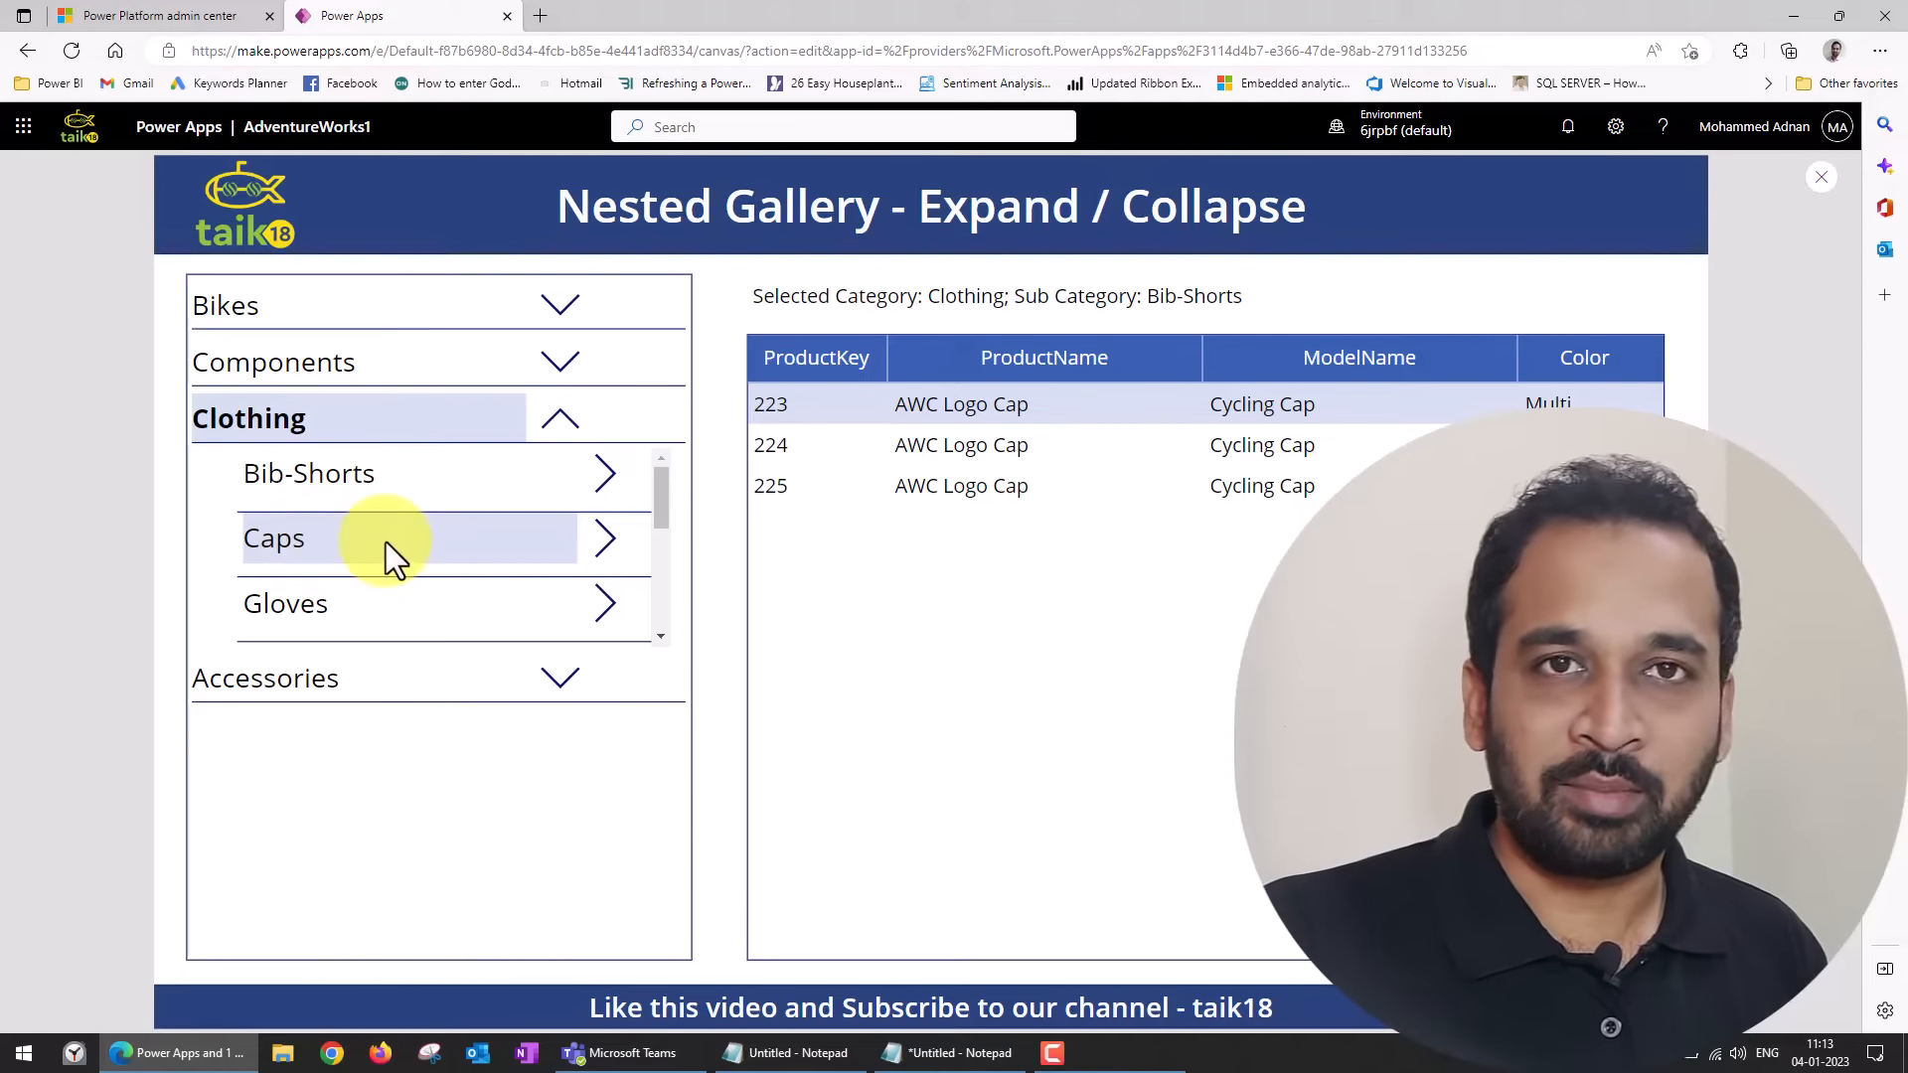
# Test the nested gallery in the preview by showing Road Bikes under Bikes, collapsing Bikes, and showing Bike Racks under Accessories.
pyautogui.click(563, 310)
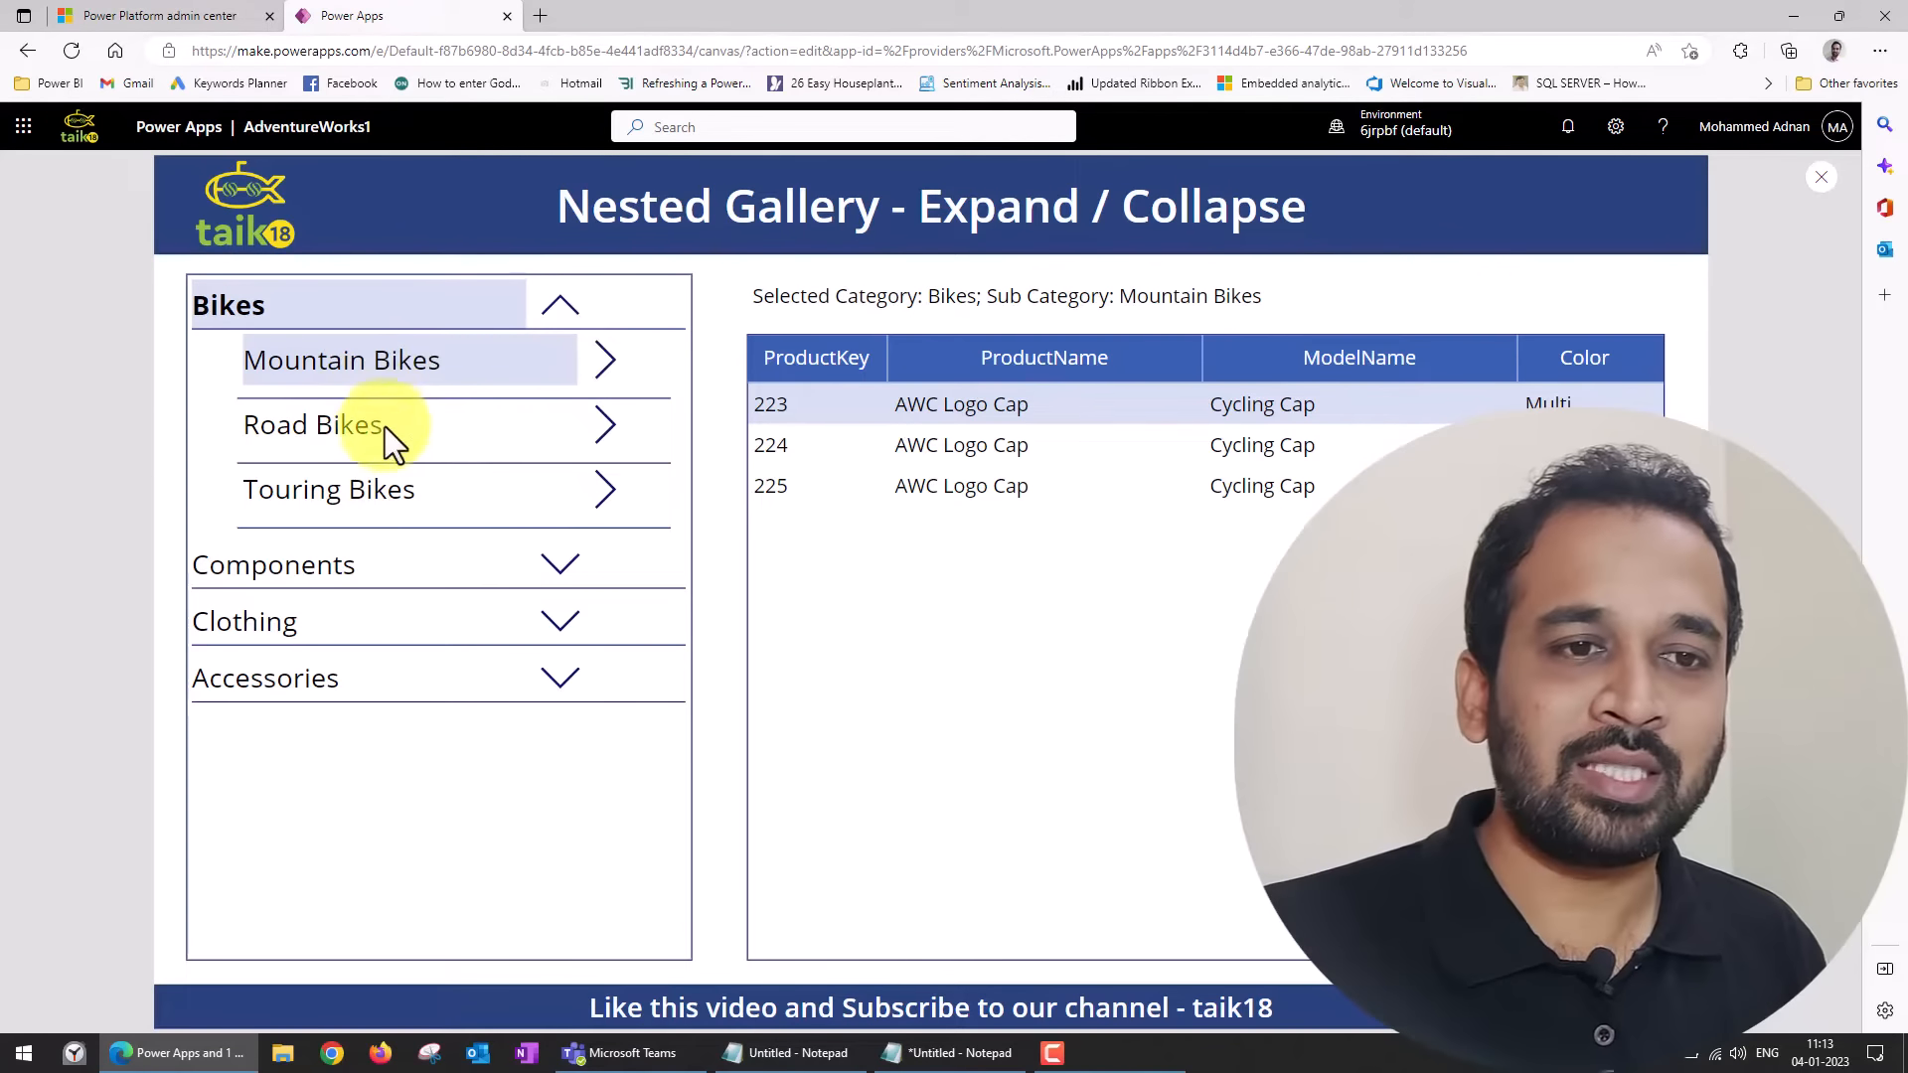
pyautogui.click(603, 437)
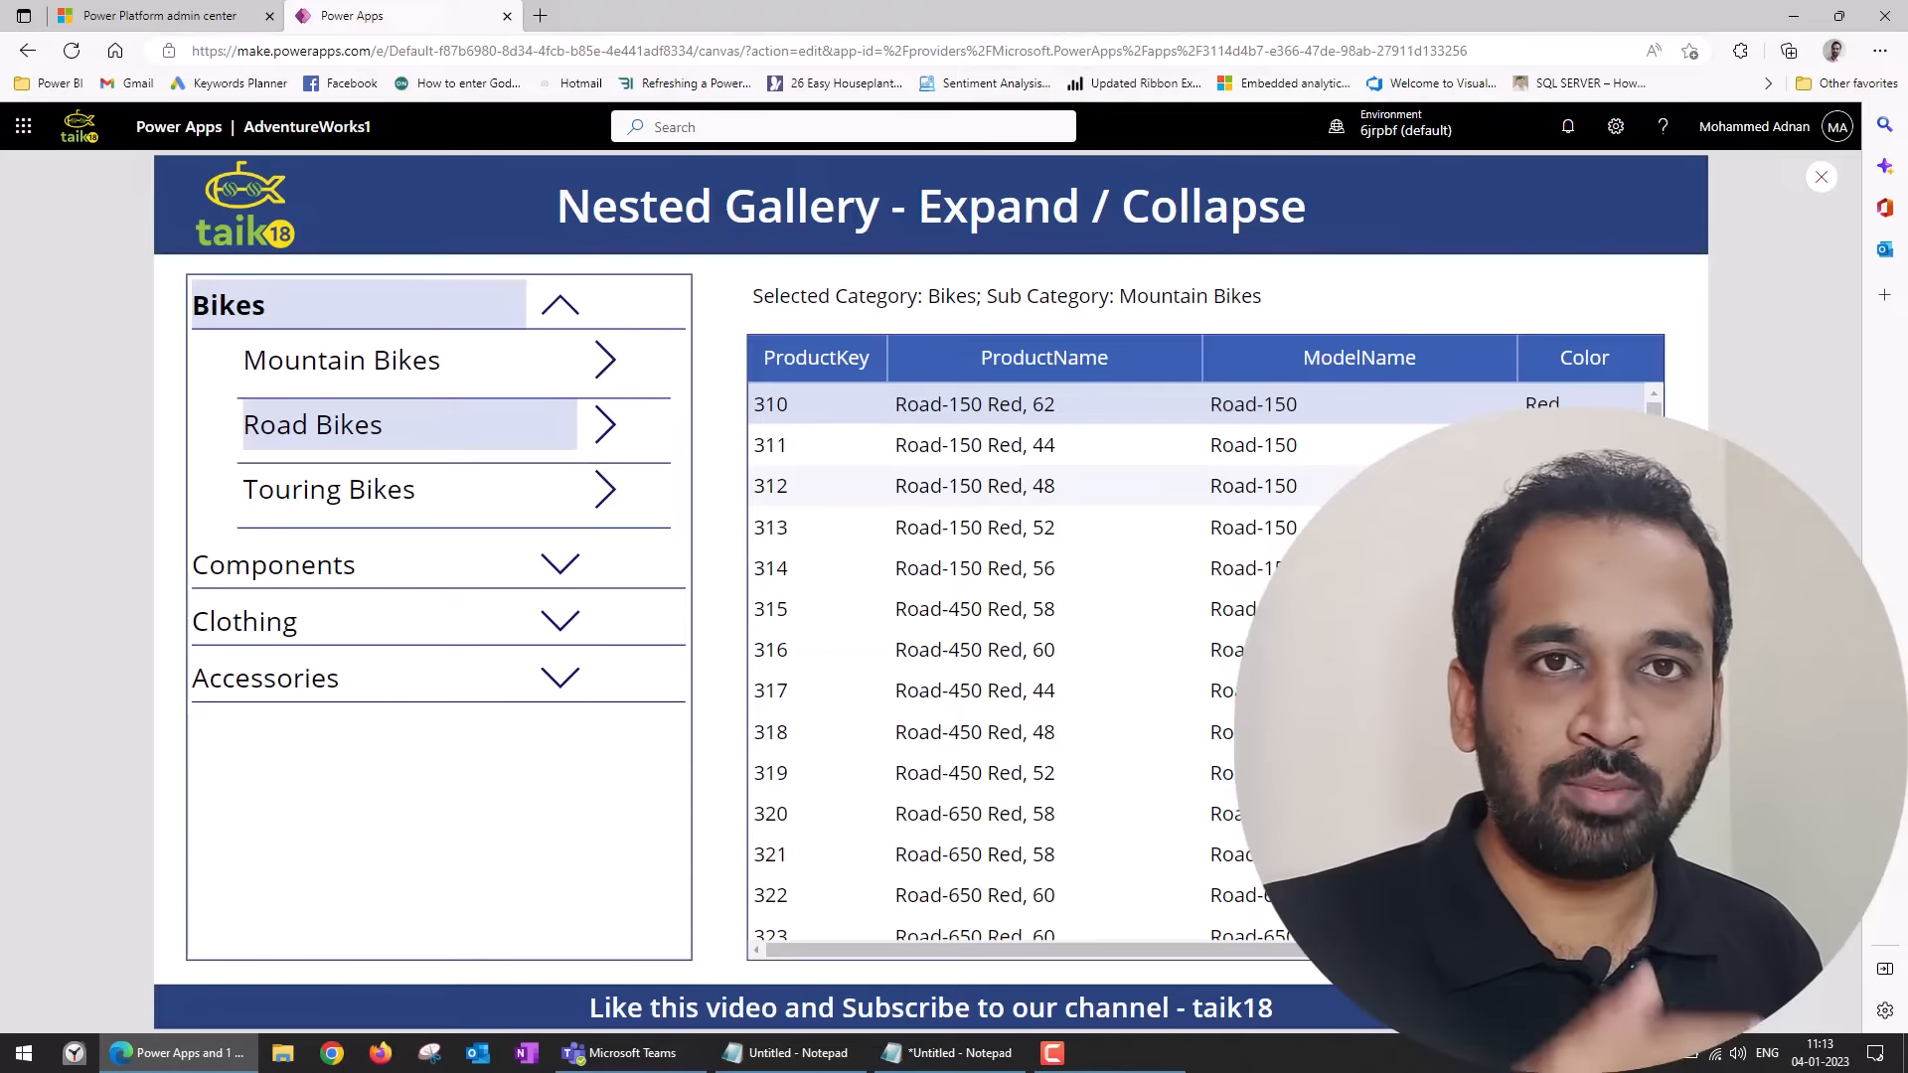
pyautogui.click(560, 310)
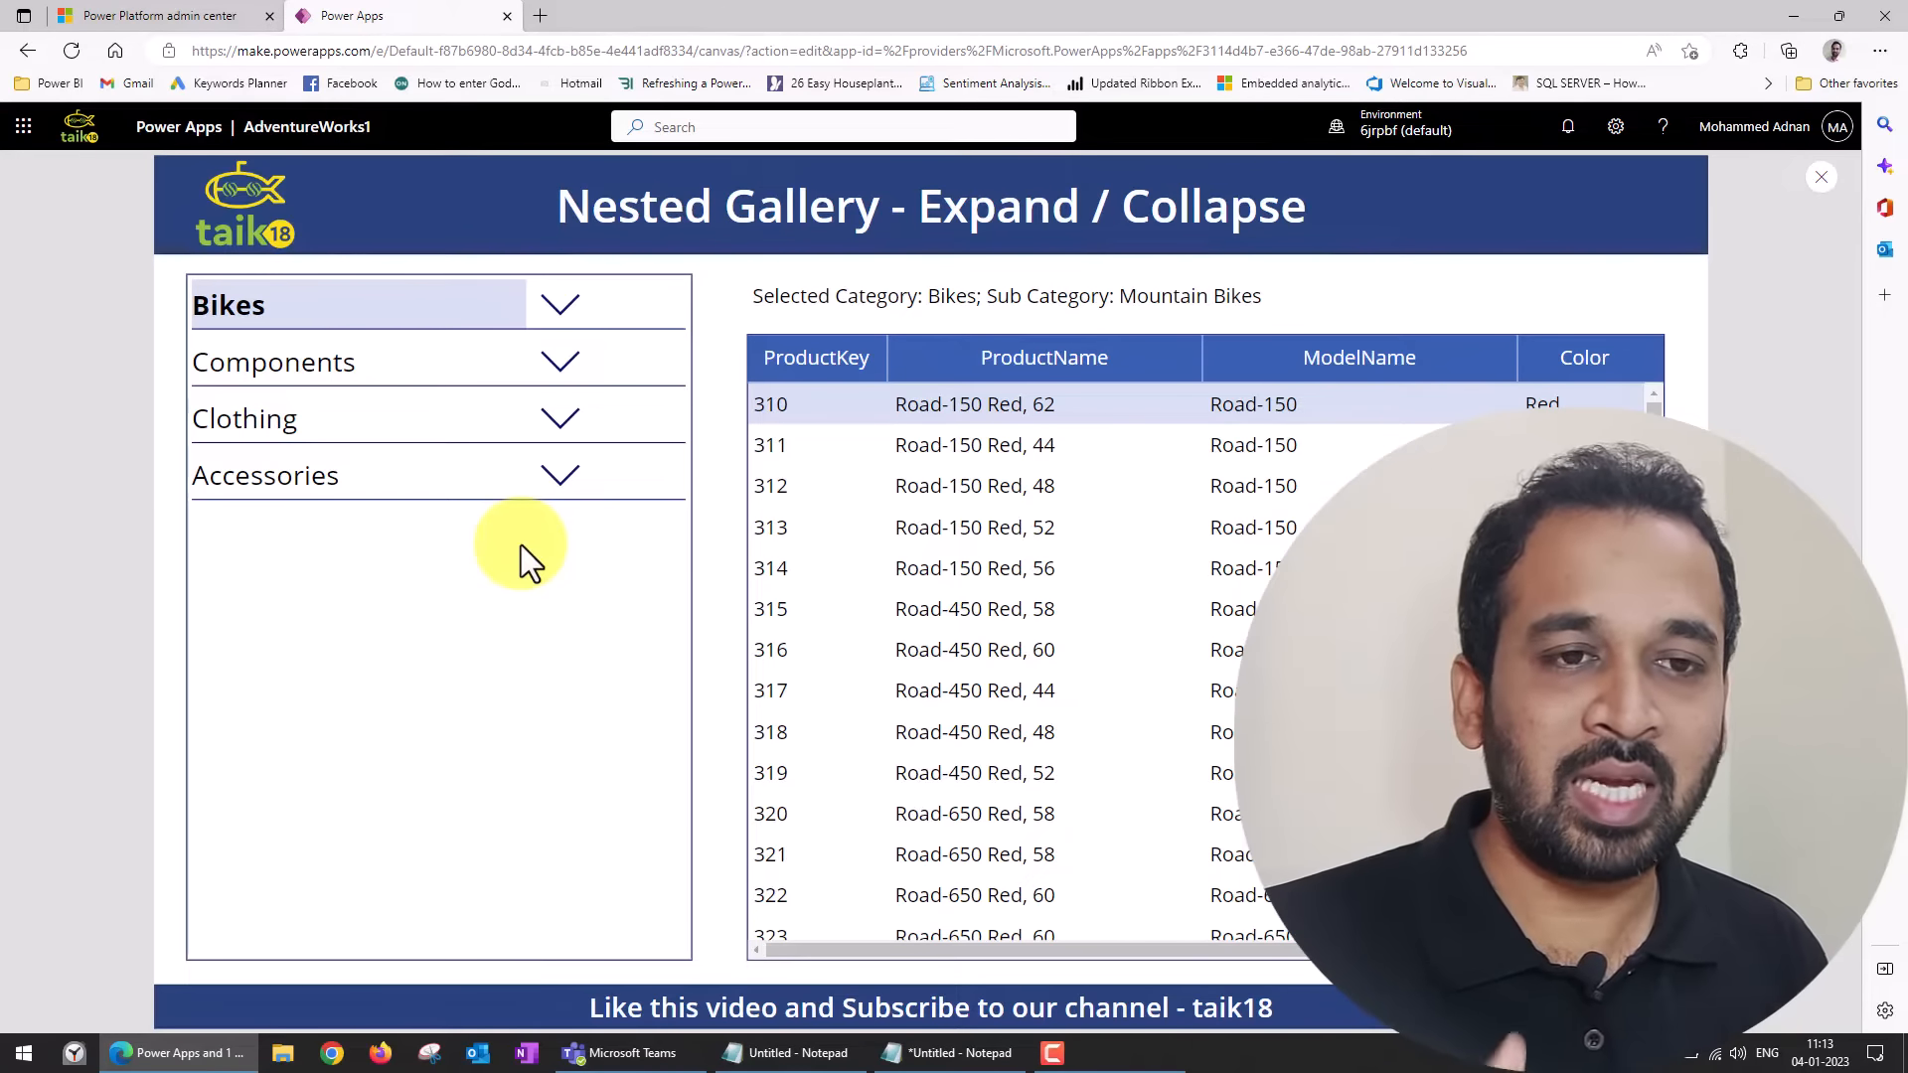
pyautogui.click(555, 482)
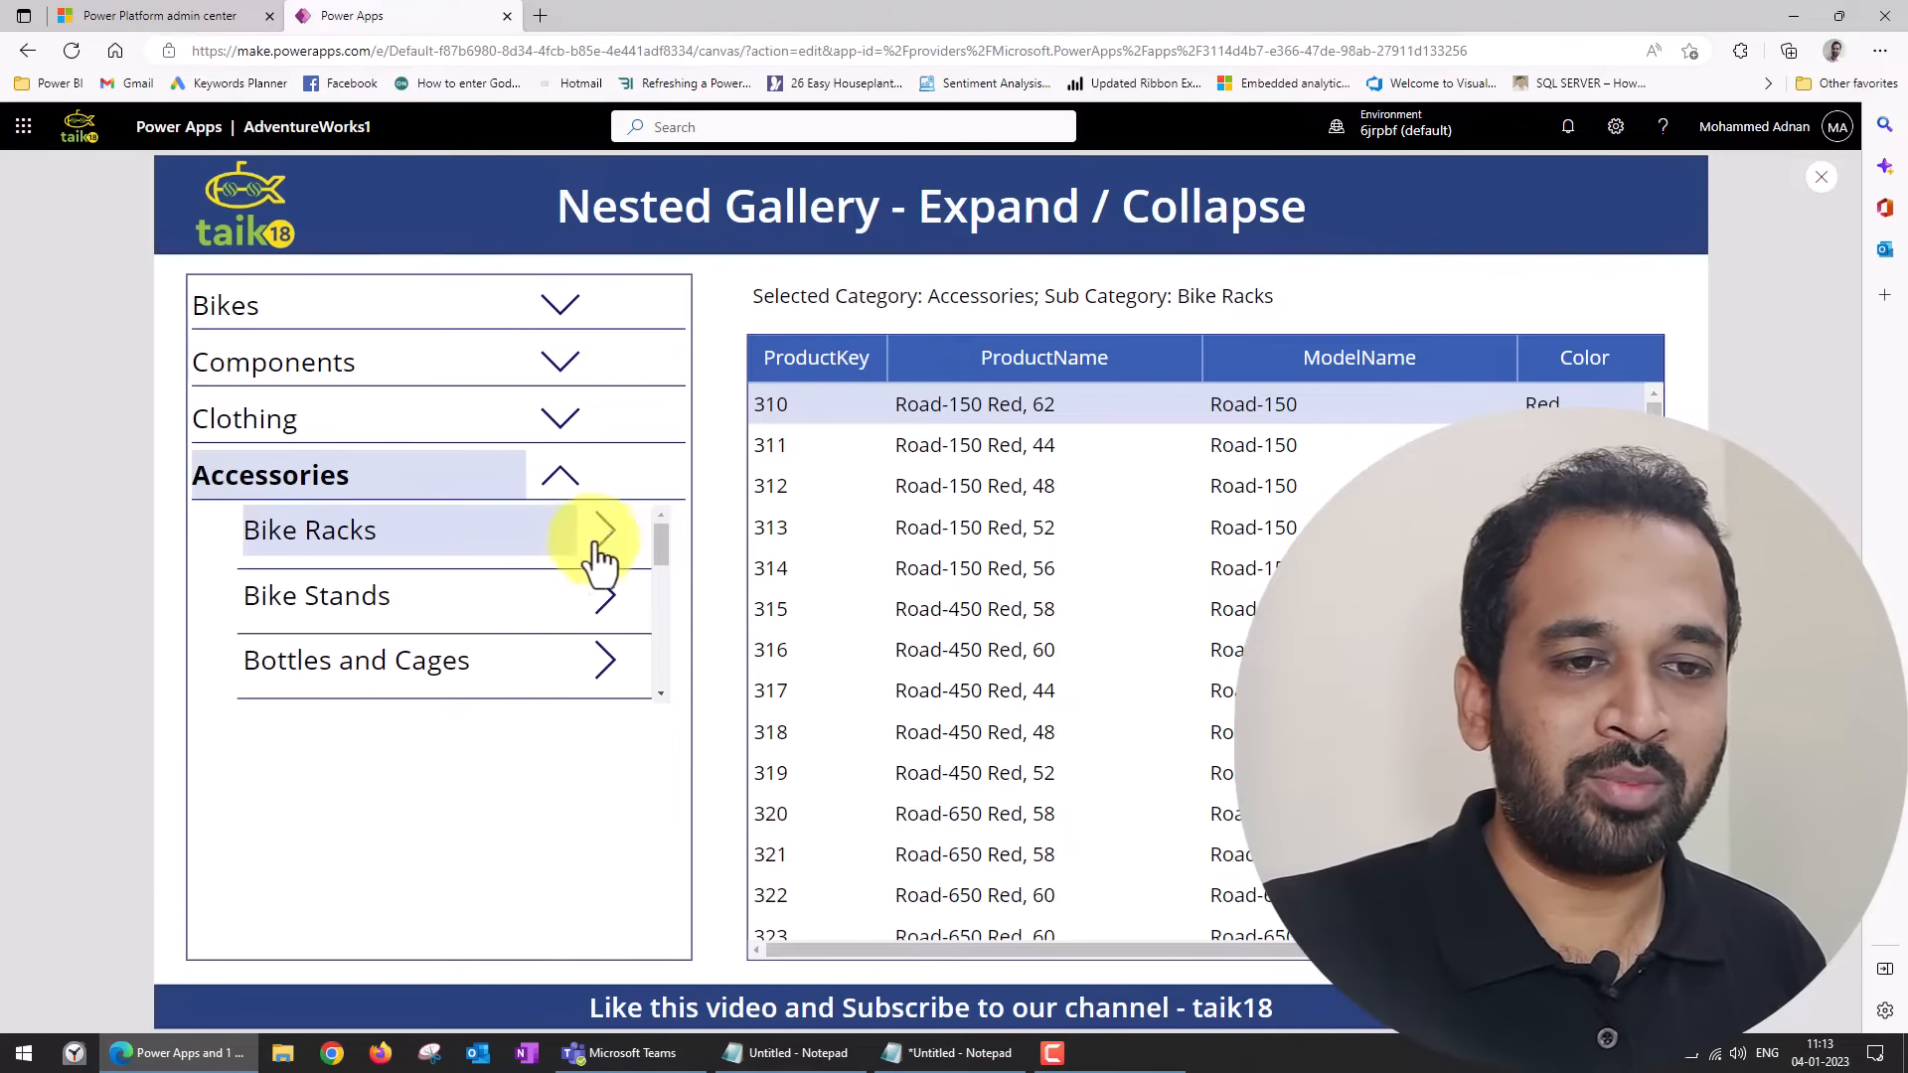
pyautogui.click(605, 536)
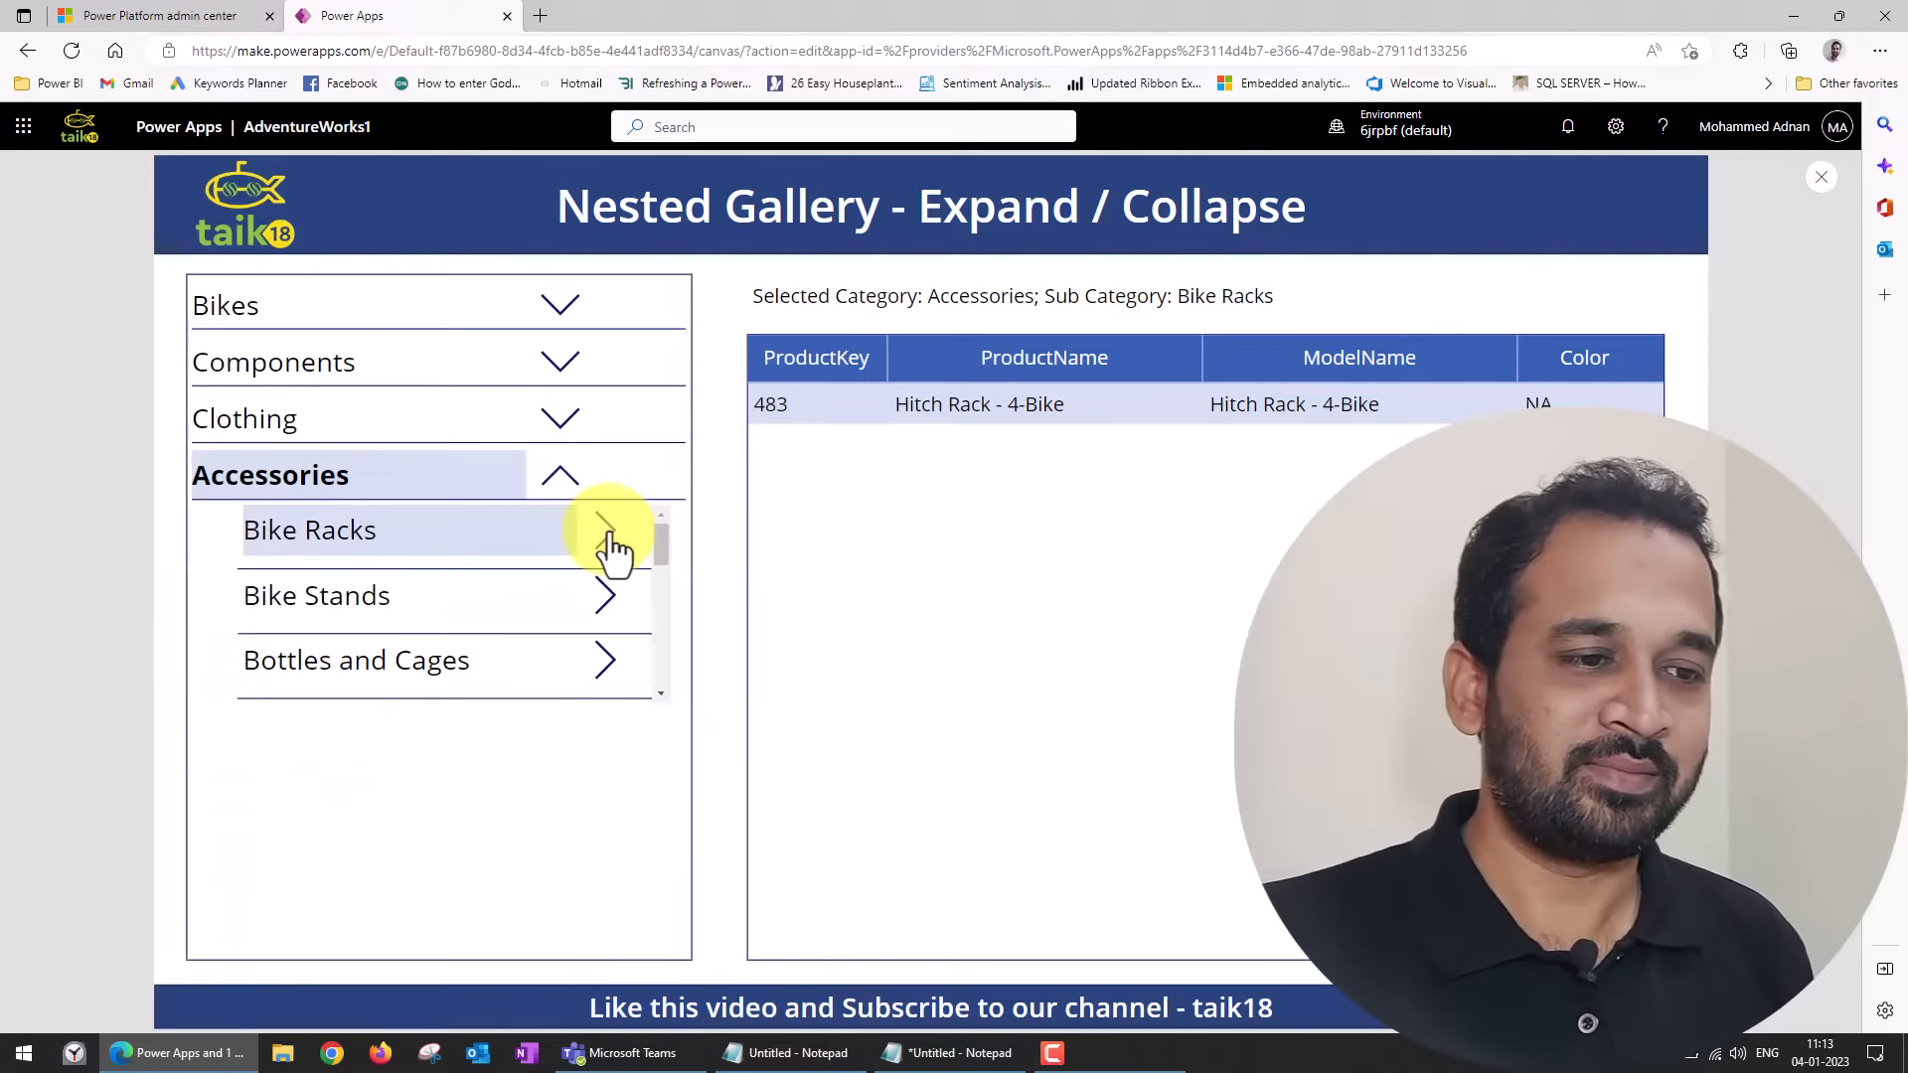
# Review the list of required controls in the Notepad notes, covering the Category and Sub Category galleries, and minimize Notepad.
pyautogui.click(950, 1053)
pyautogui.moveTo(927, 372); pyautogui.dragTo(1141, 327)
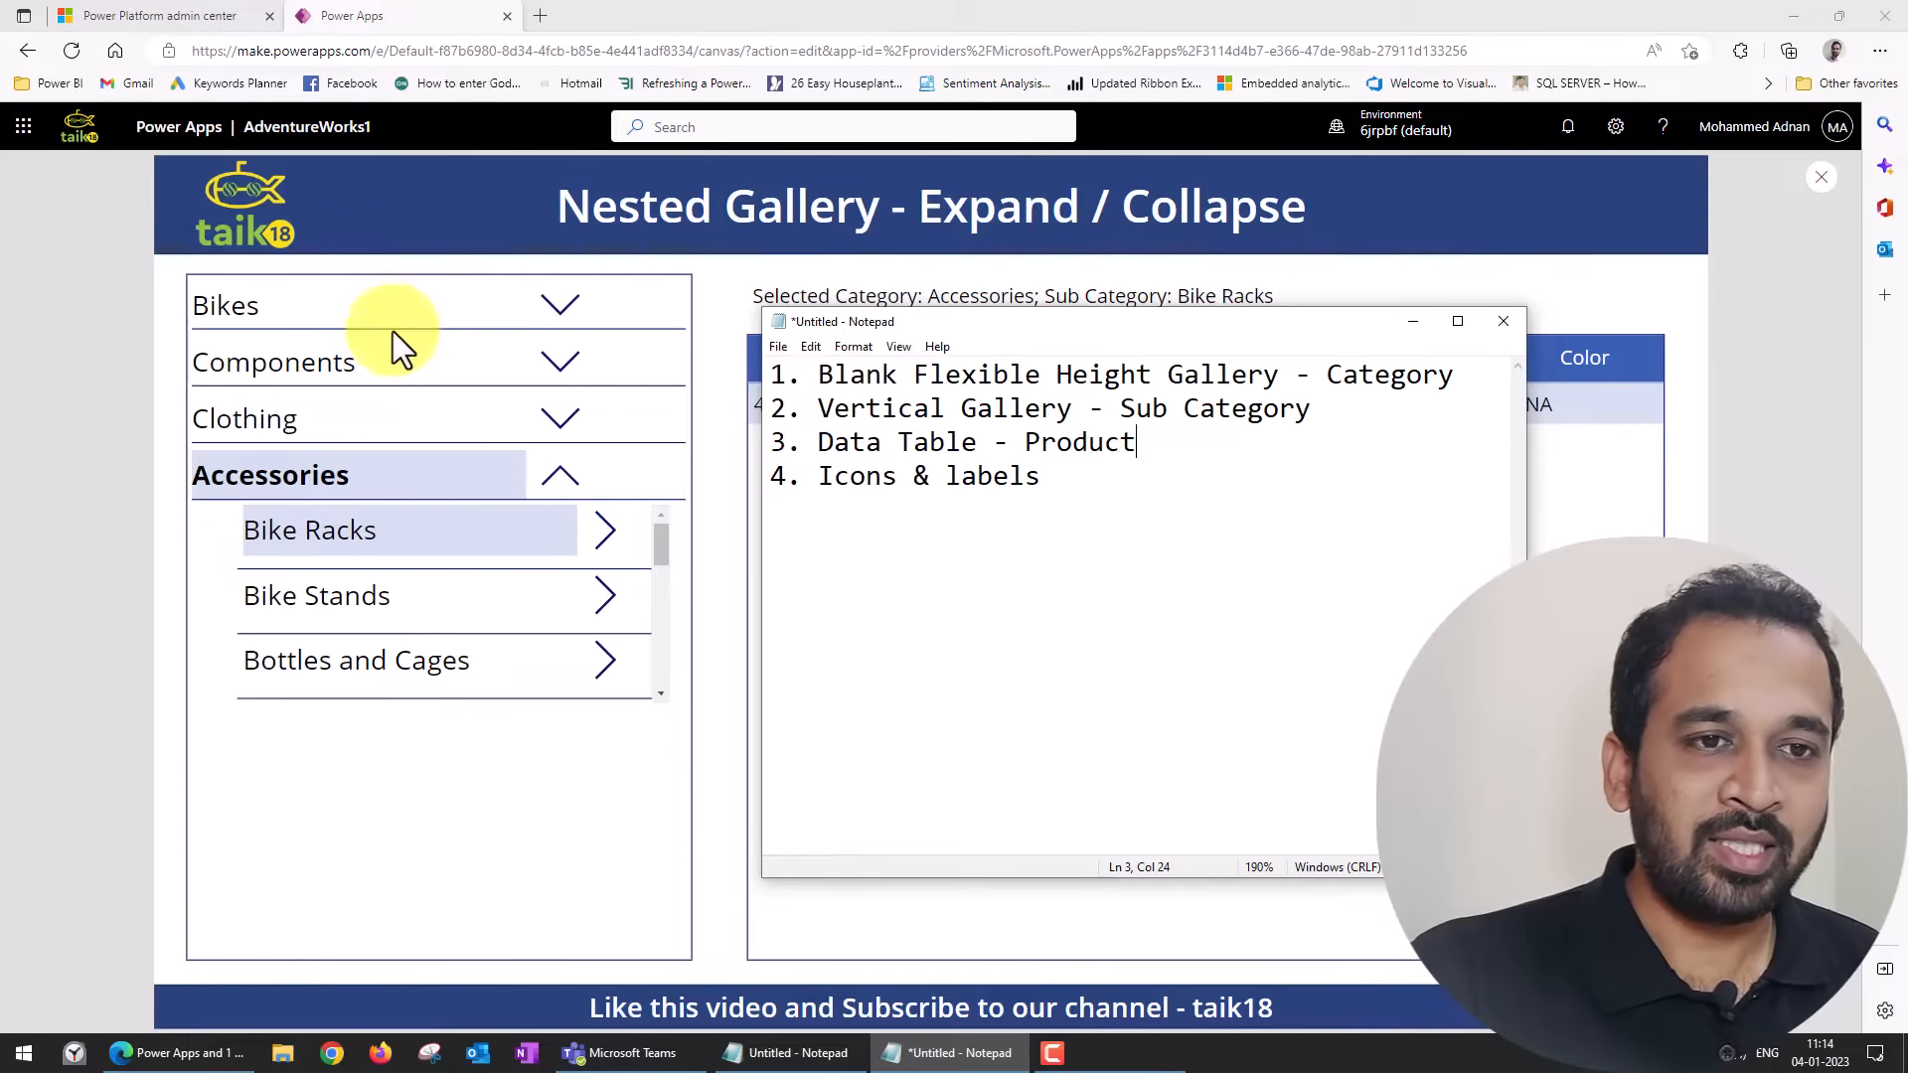
pyautogui.moveTo(820, 377); pyautogui.dragTo(1276, 373)
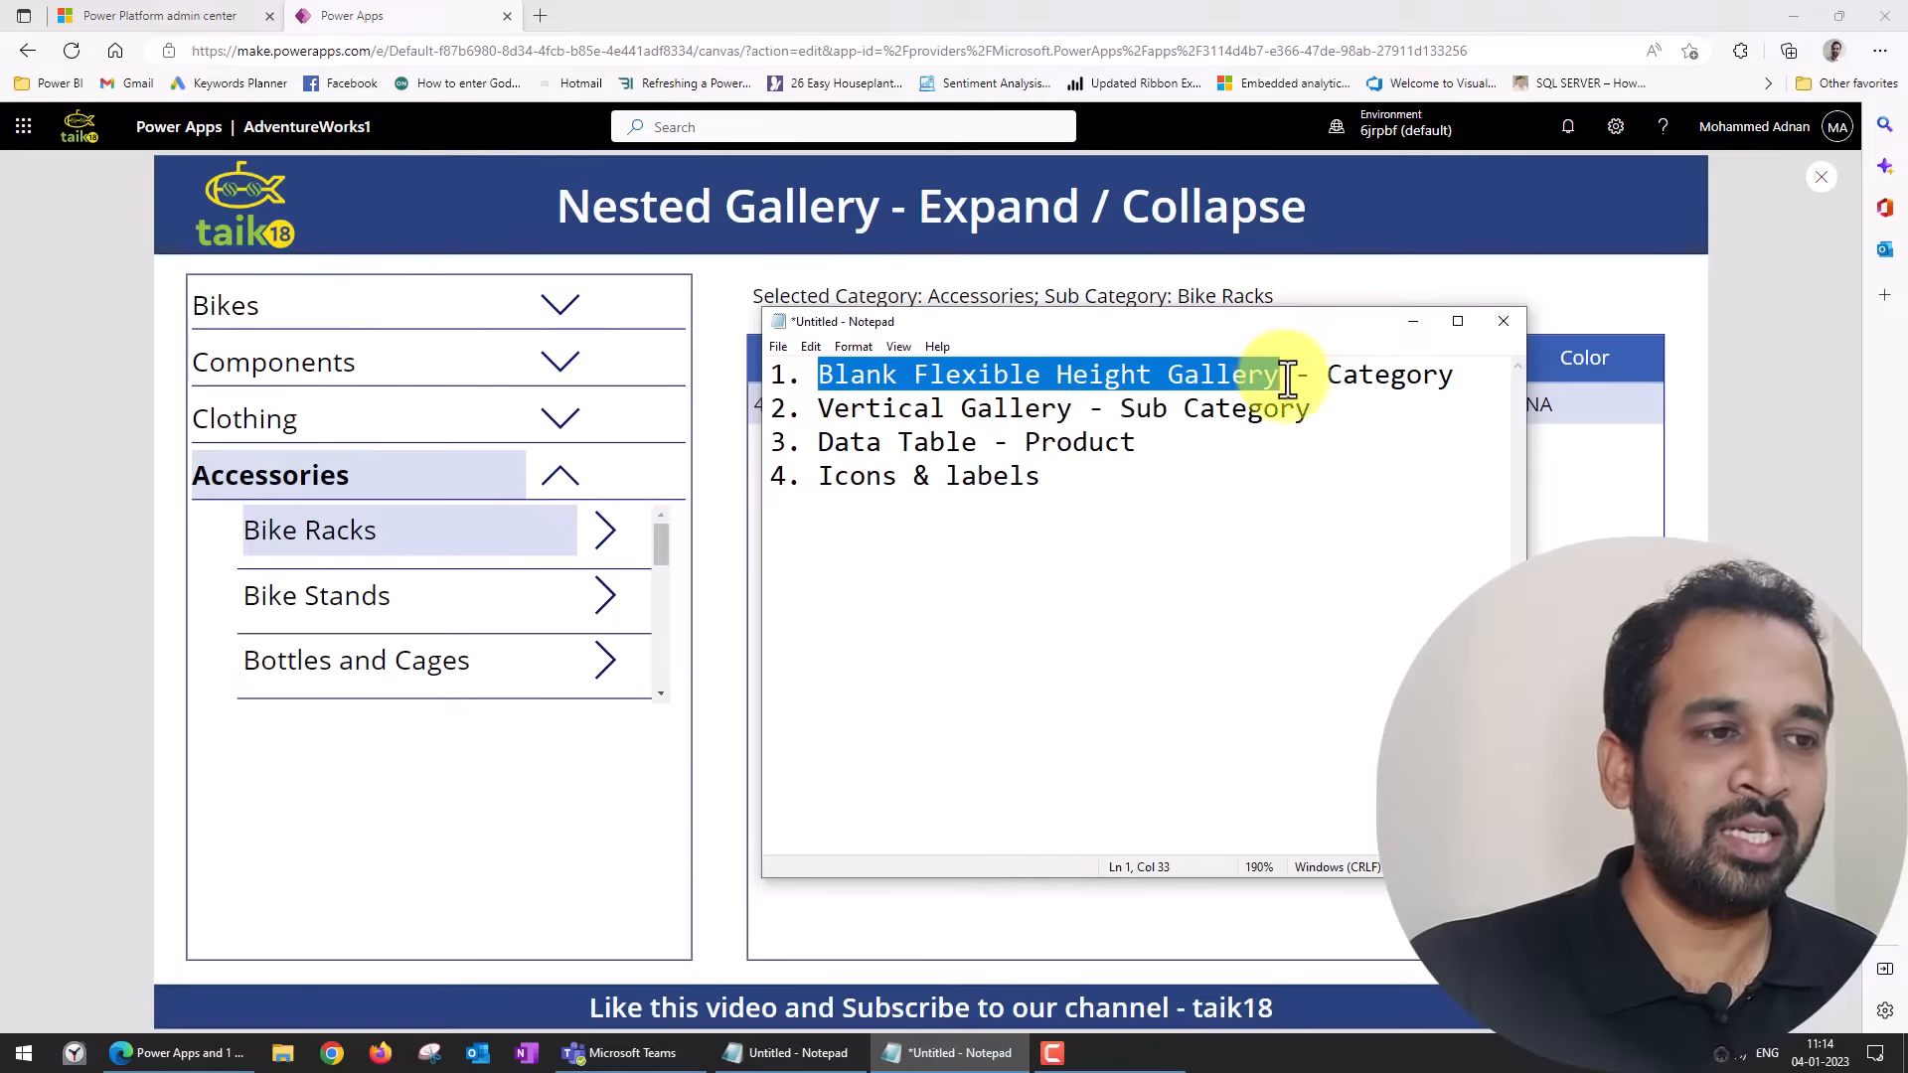
pyautogui.moveTo(826, 407); pyautogui.dragTo(1090, 409)
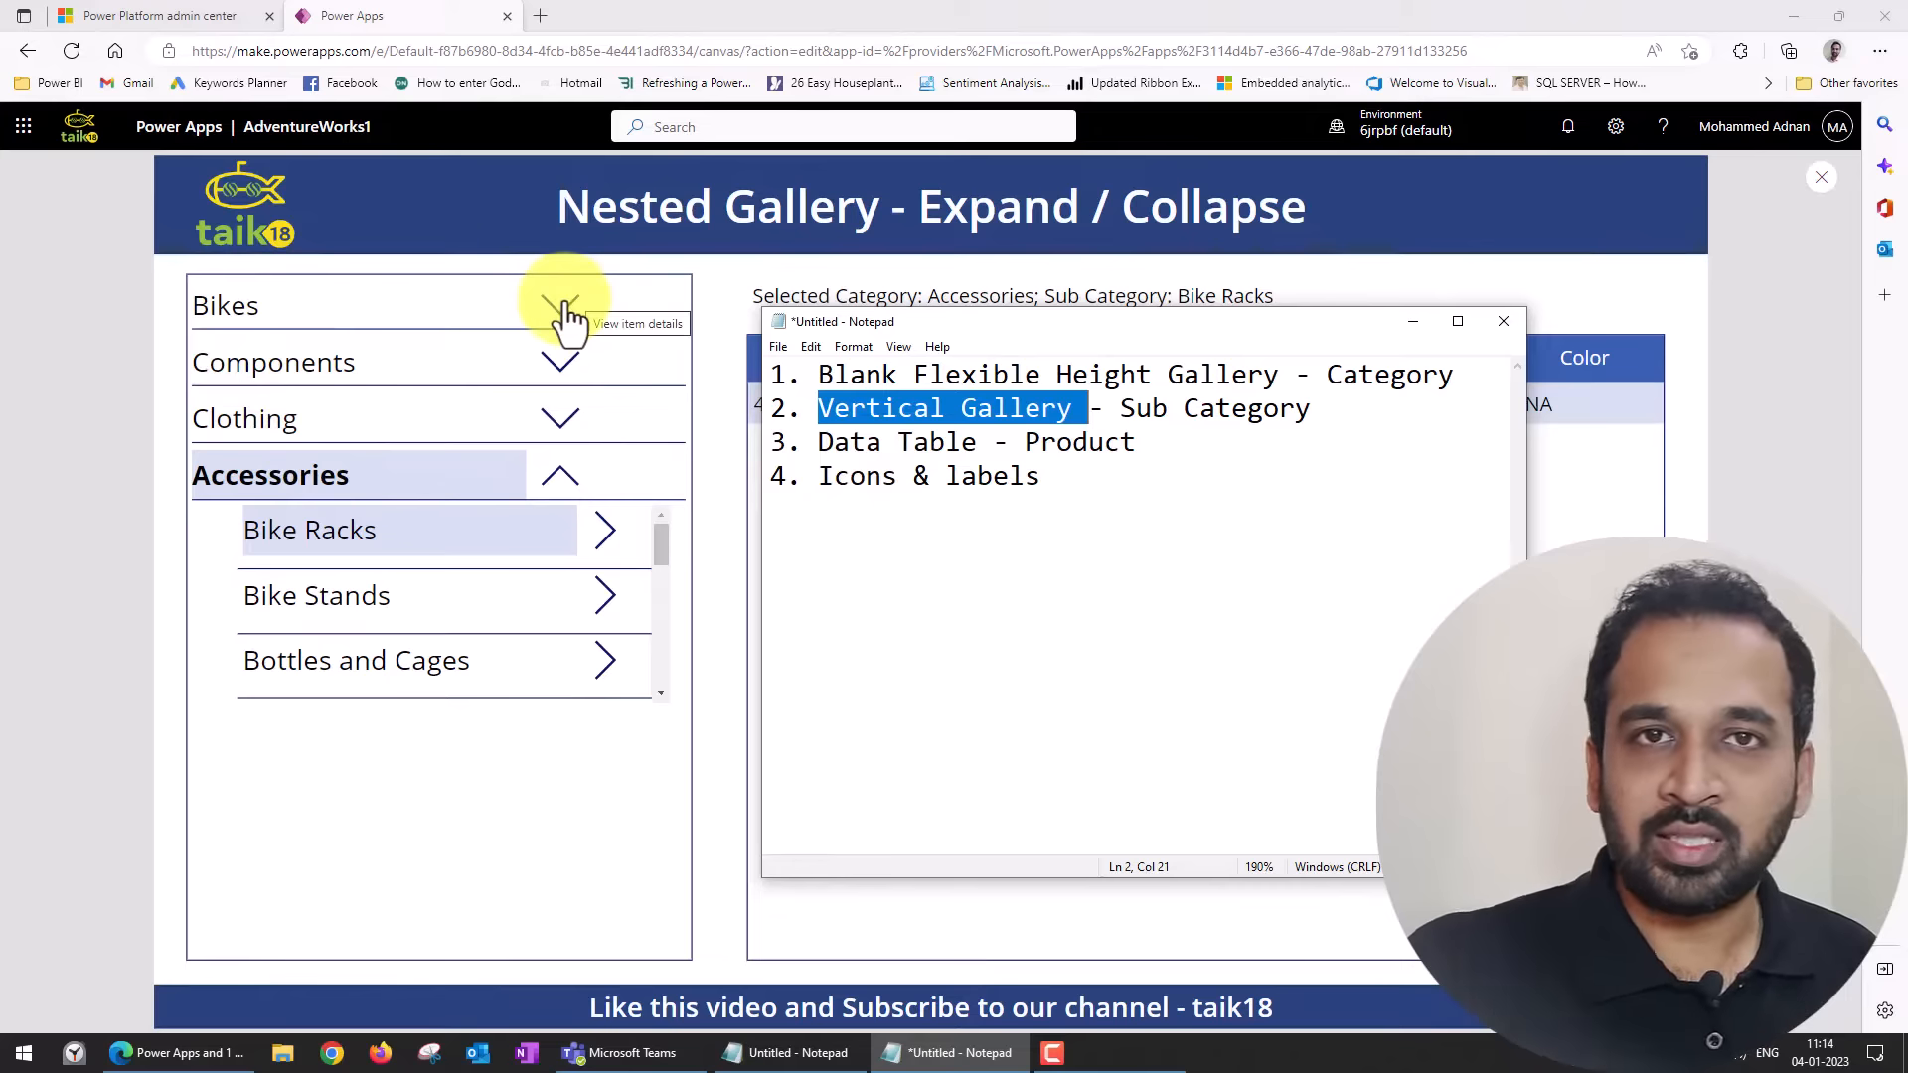
pyautogui.click(1427, 320)
# Leave the app preview for the editor and collapse Screen1 in the tree view.
pyautogui.click(1811, 244)
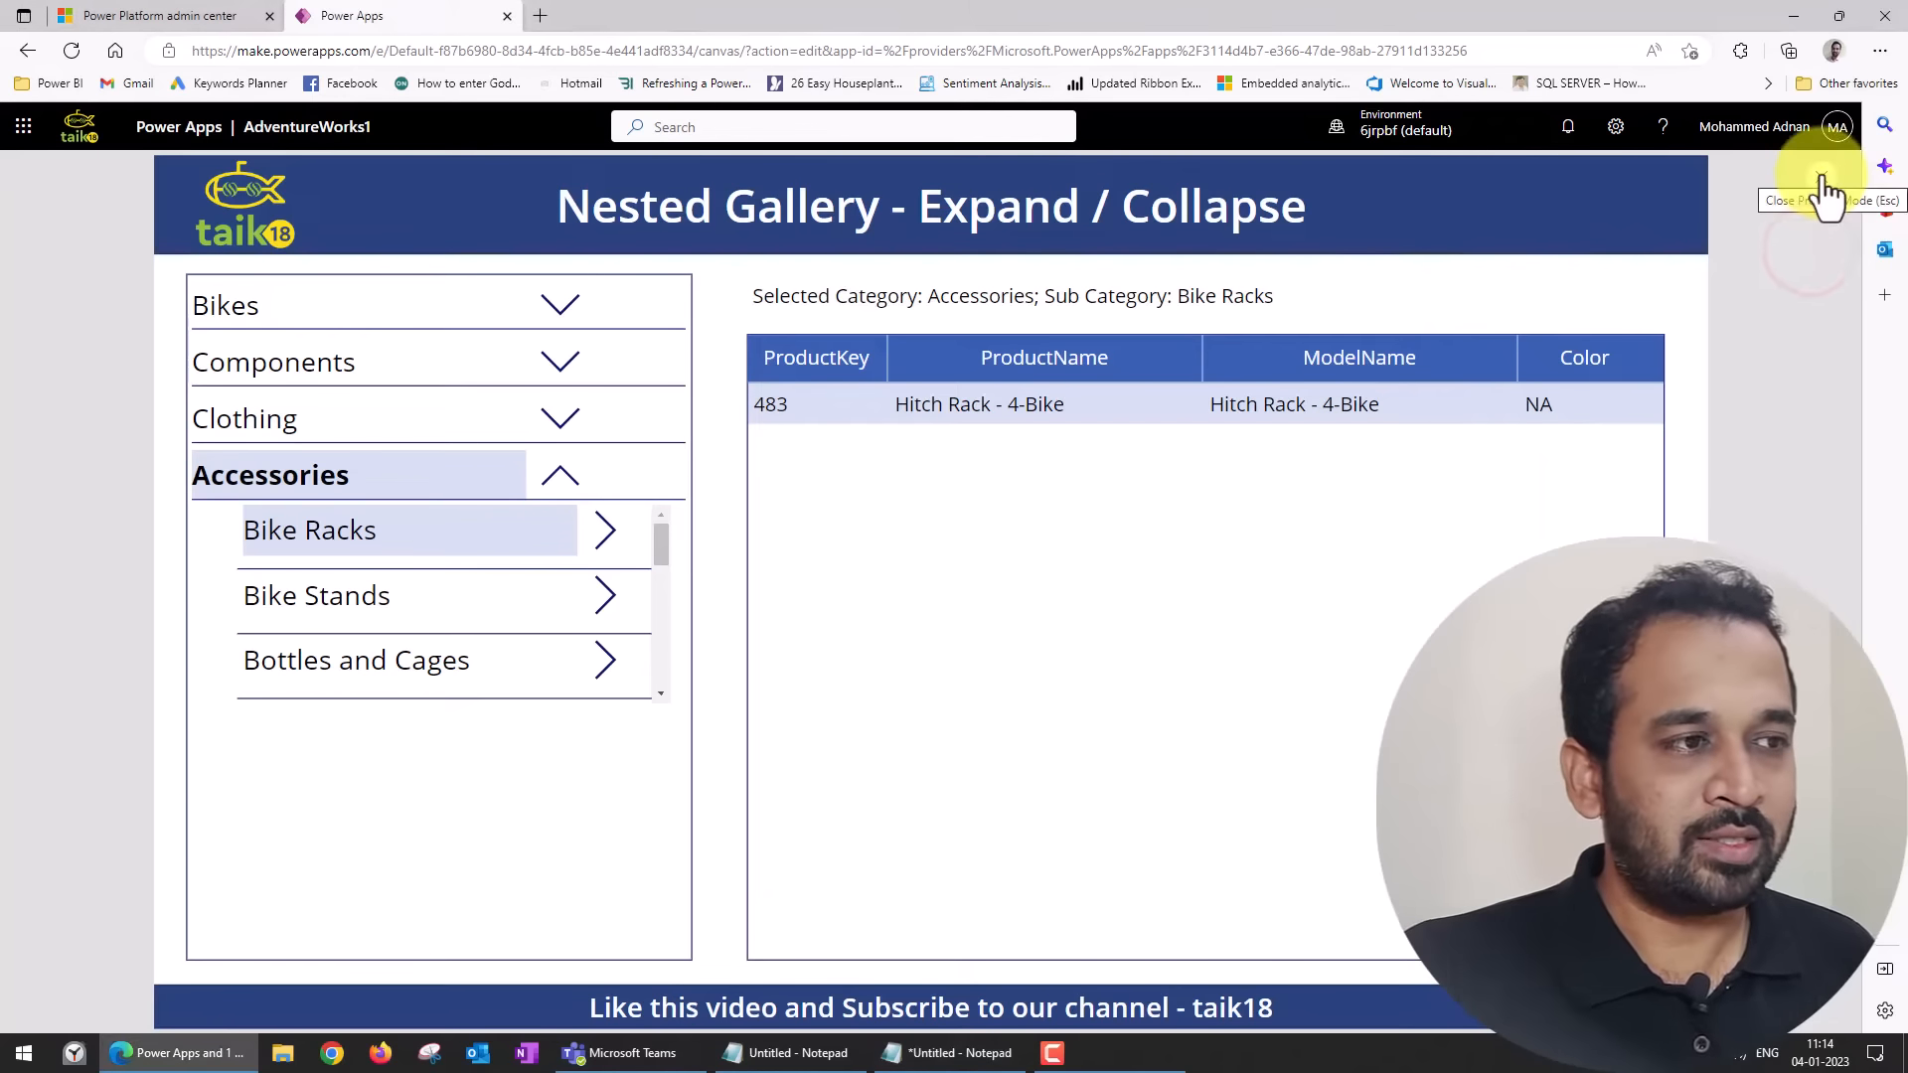
pyautogui.click(1826, 191)
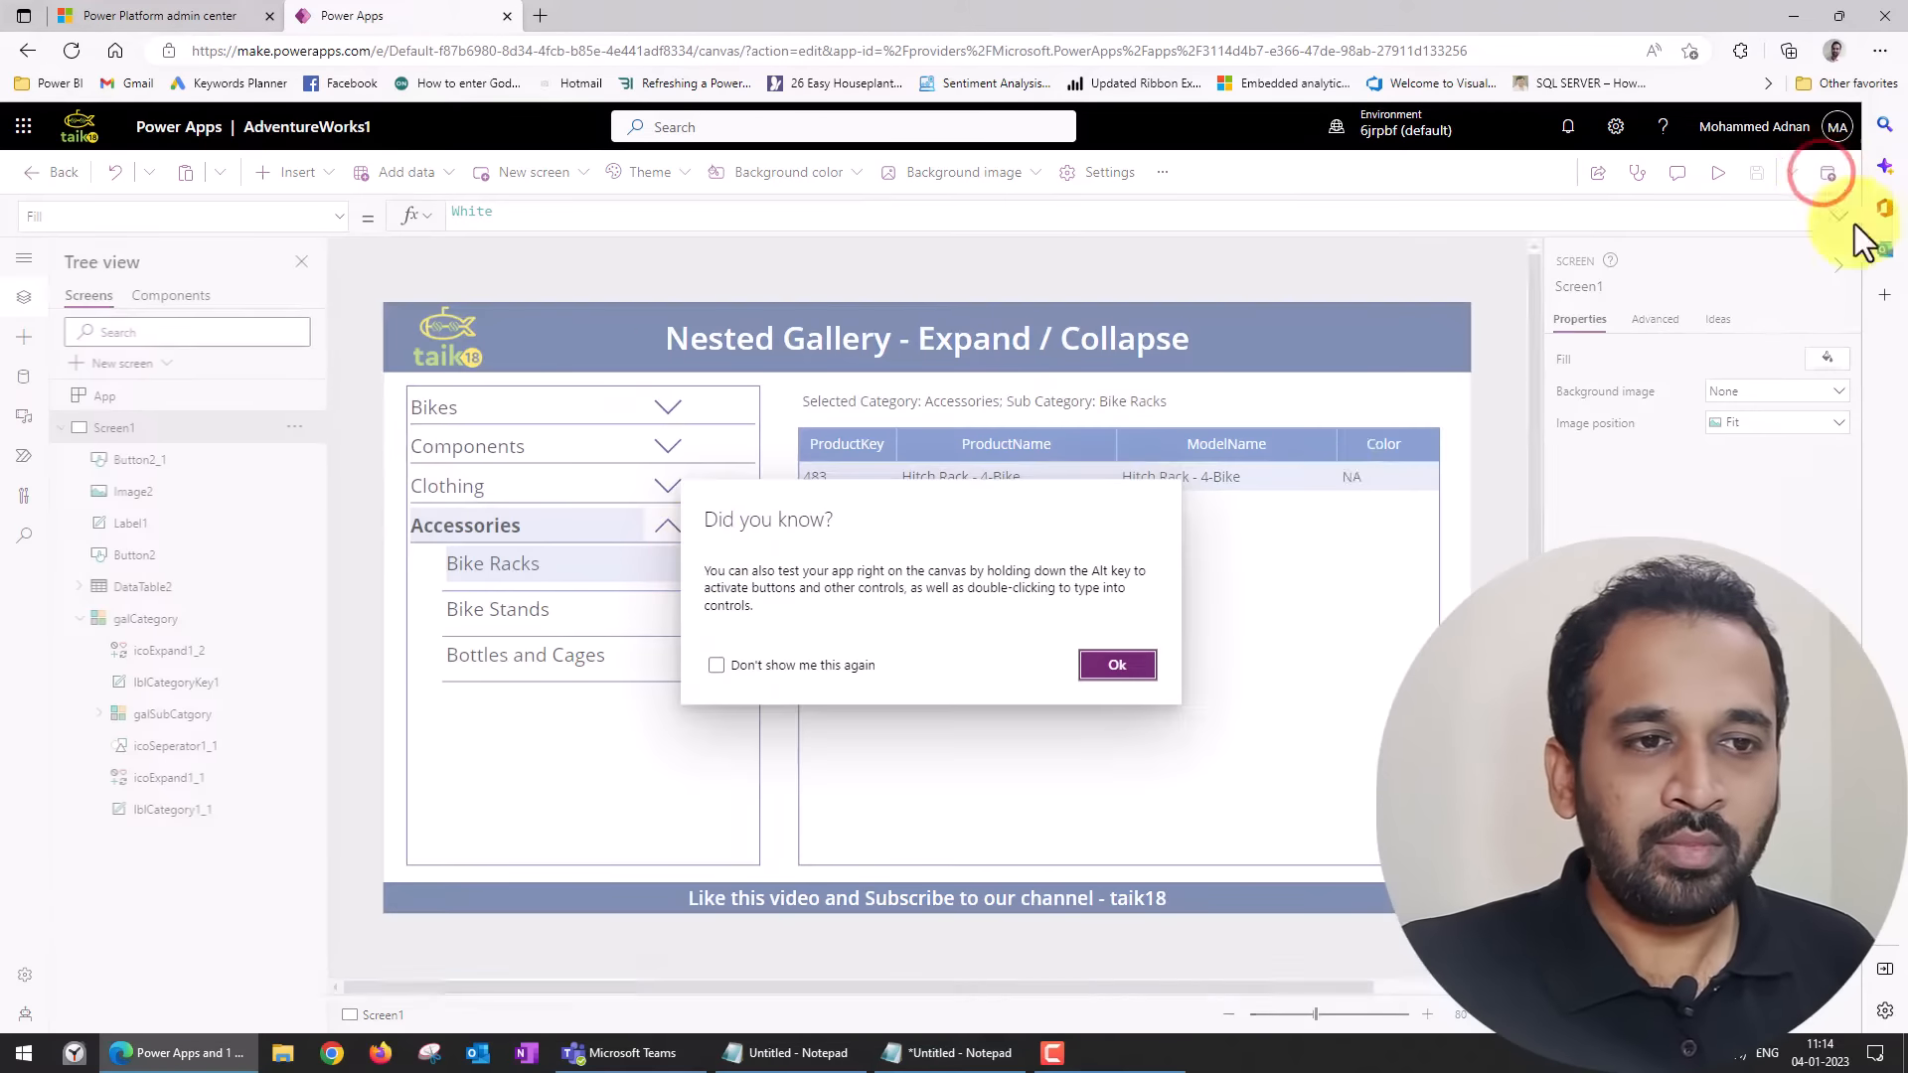
pyautogui.click(1117, 665)
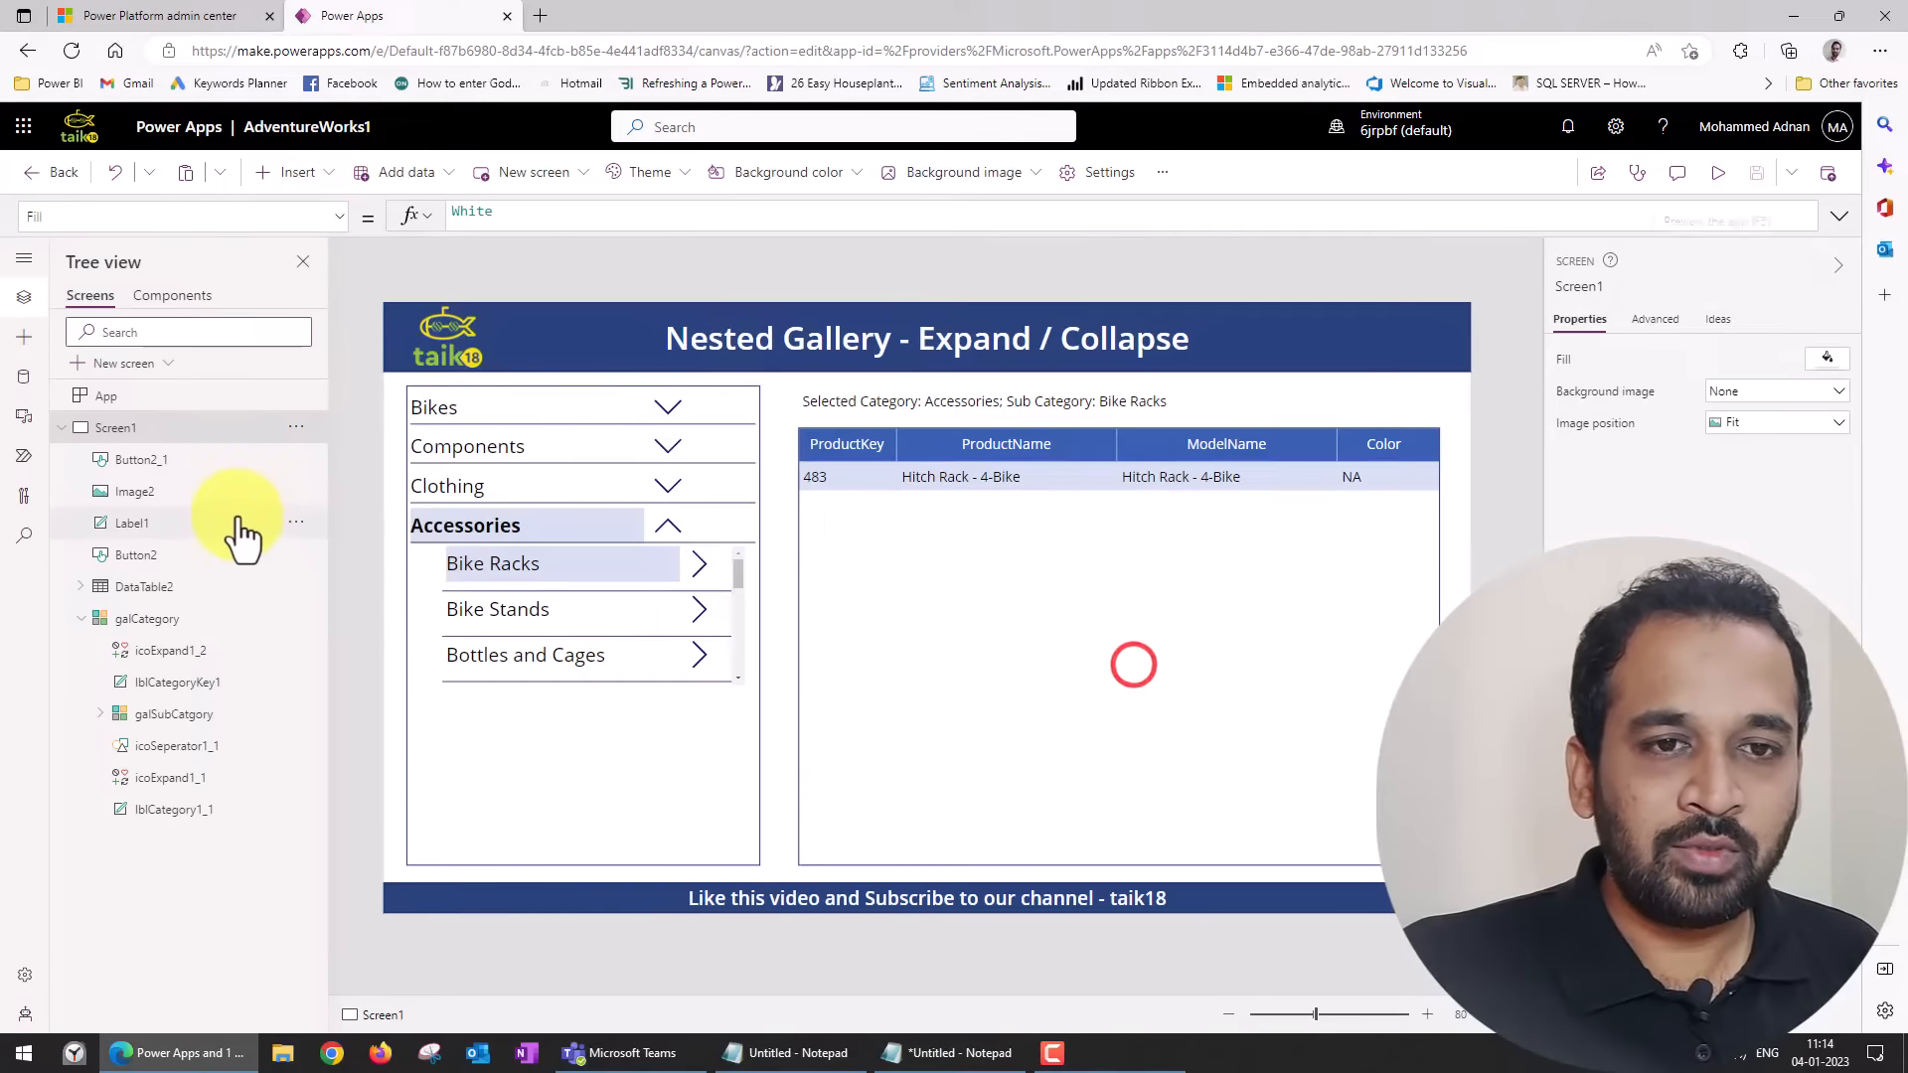
pyautogui.click(65, 431)
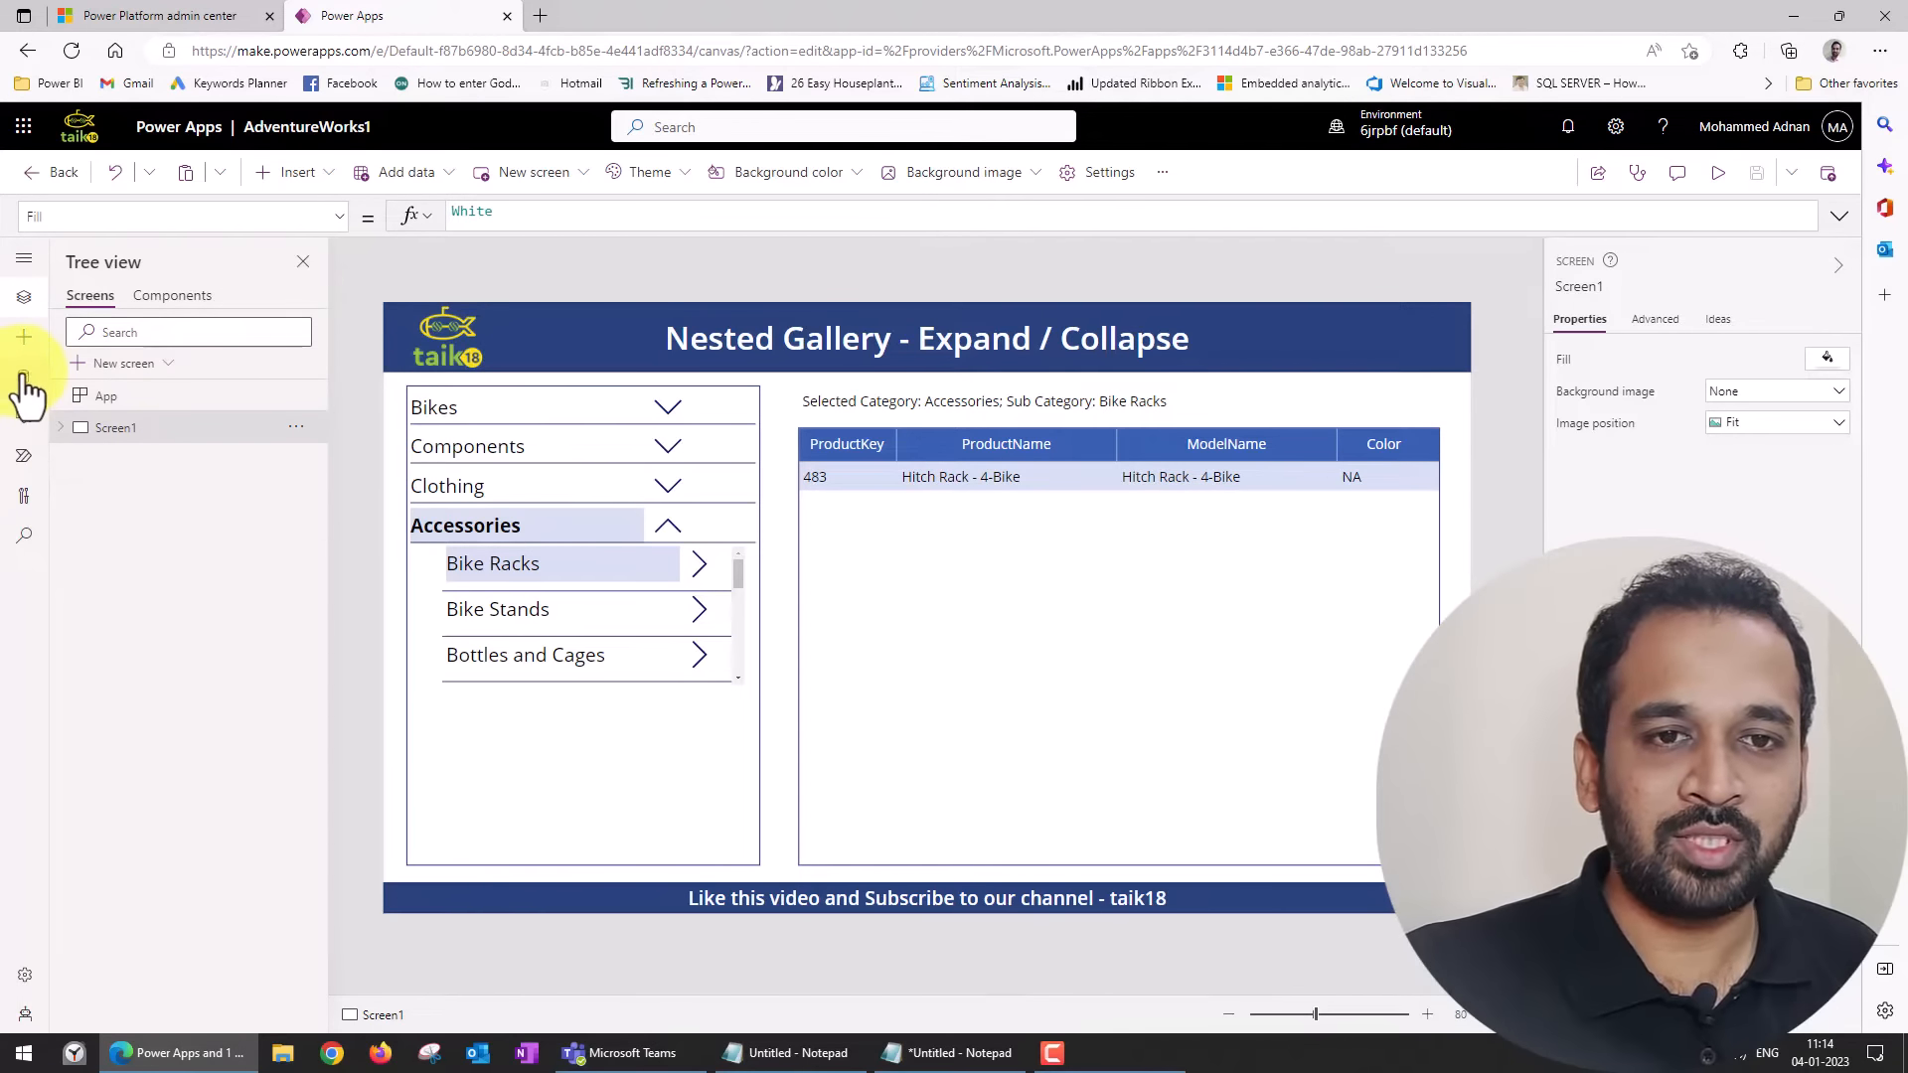
# Review the app's data sources and search the connectors for OneDrive, examining OneDrive and OneDrive for Business.
pyautogui.click(24, 259)
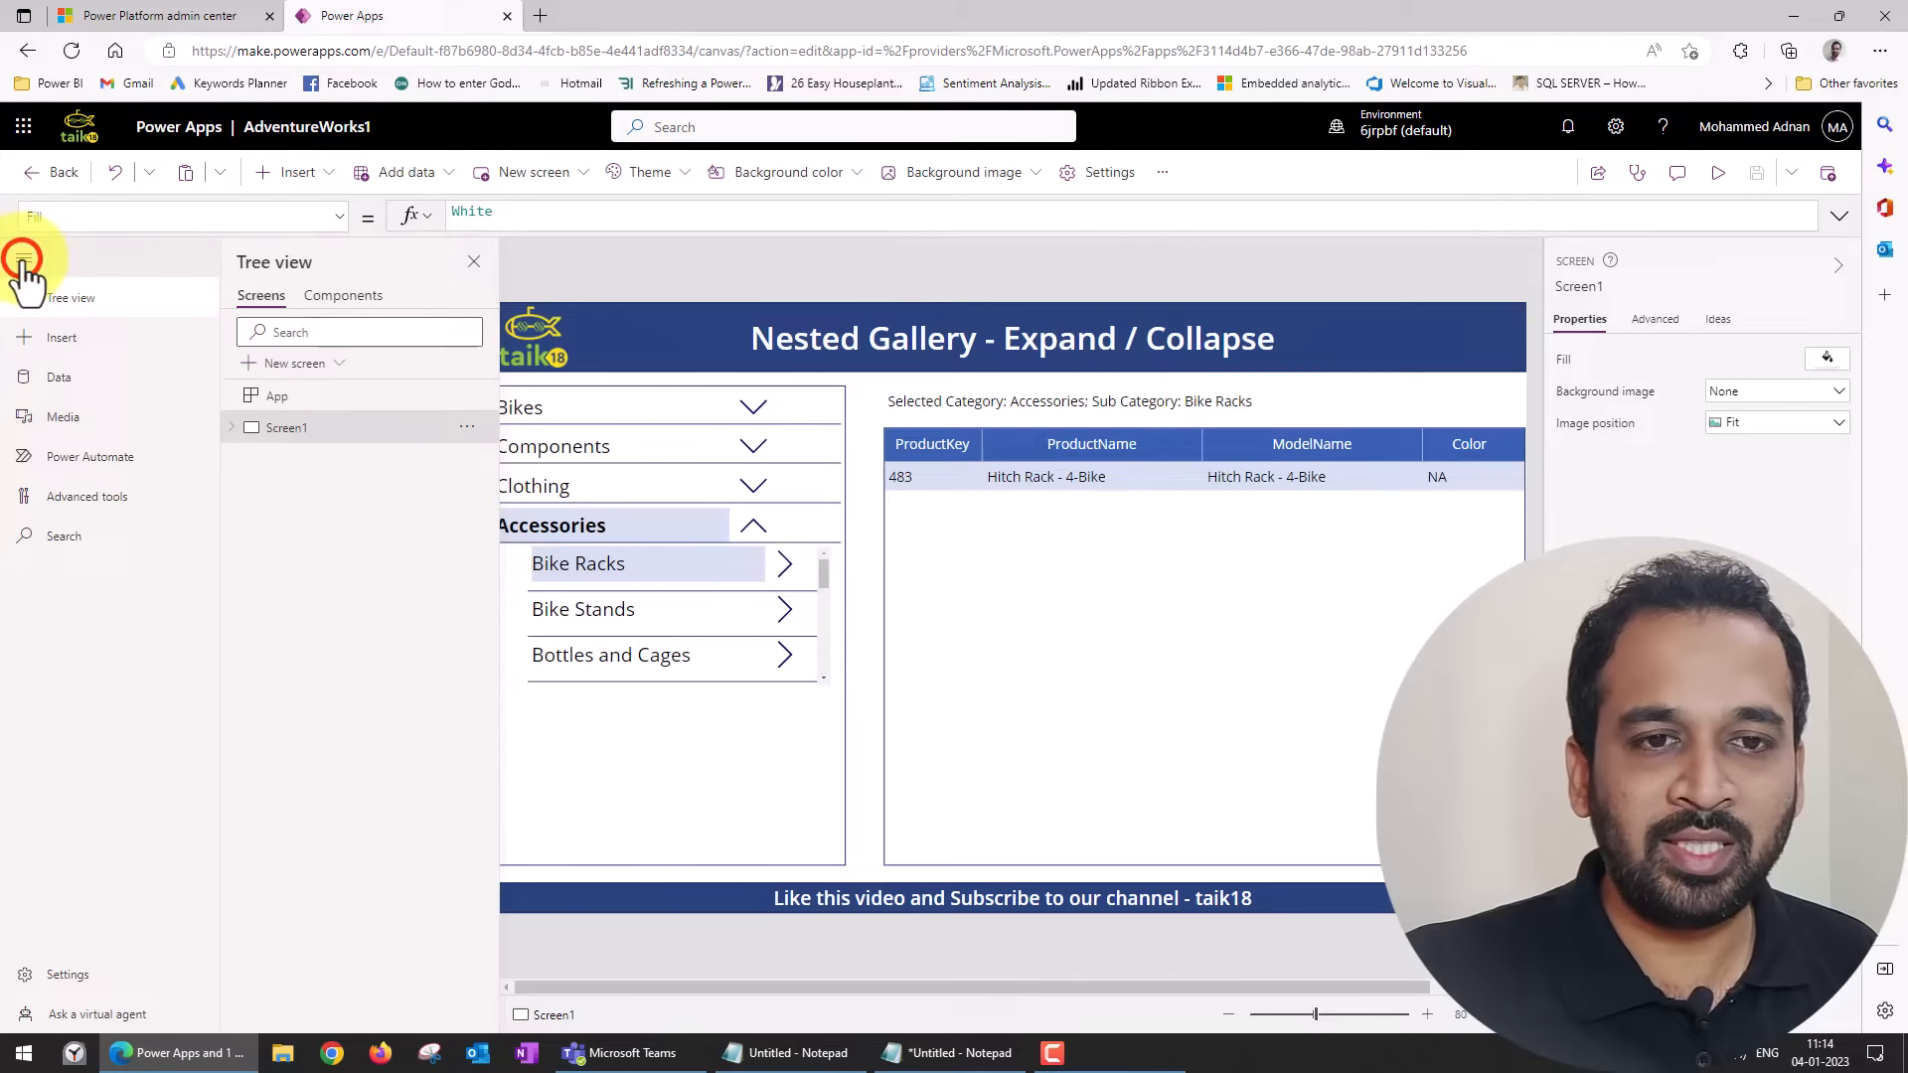
pyautogui.click(61, 377)
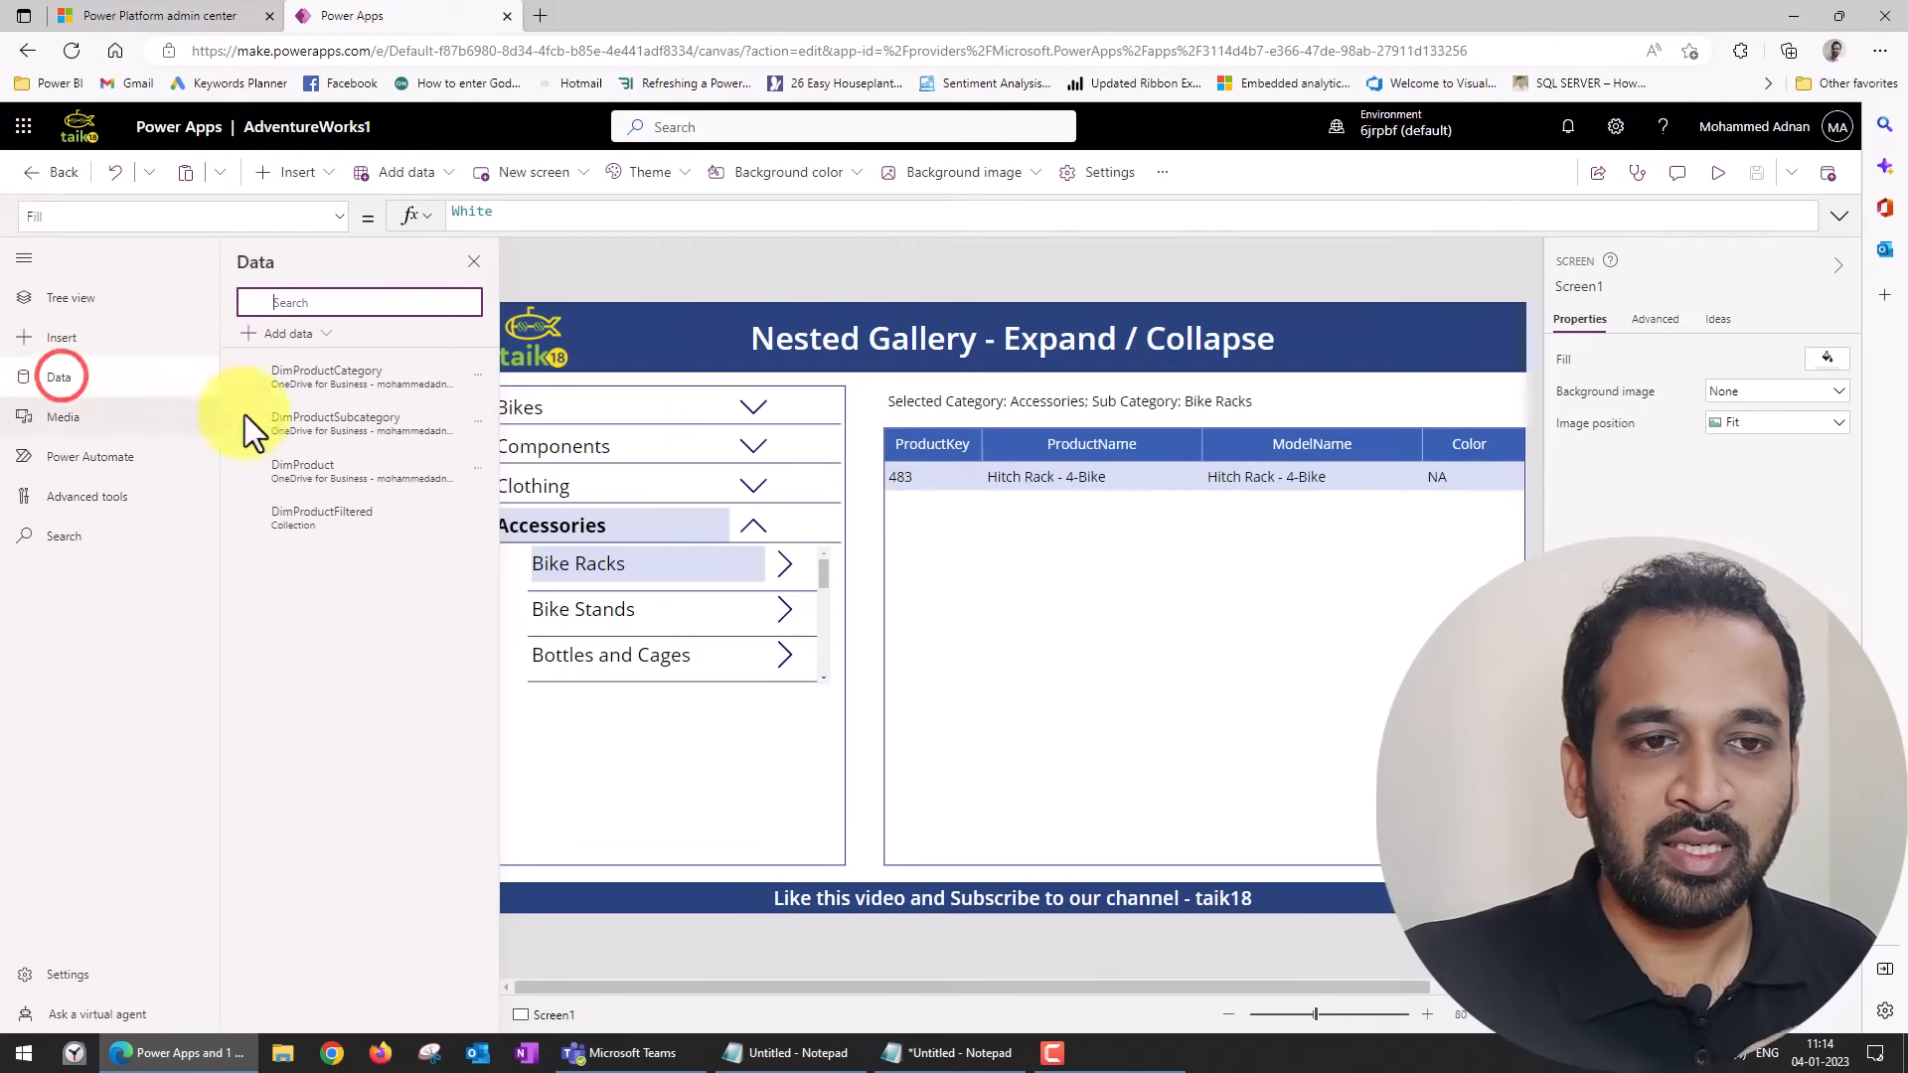
pyautogui.click(317, 330)
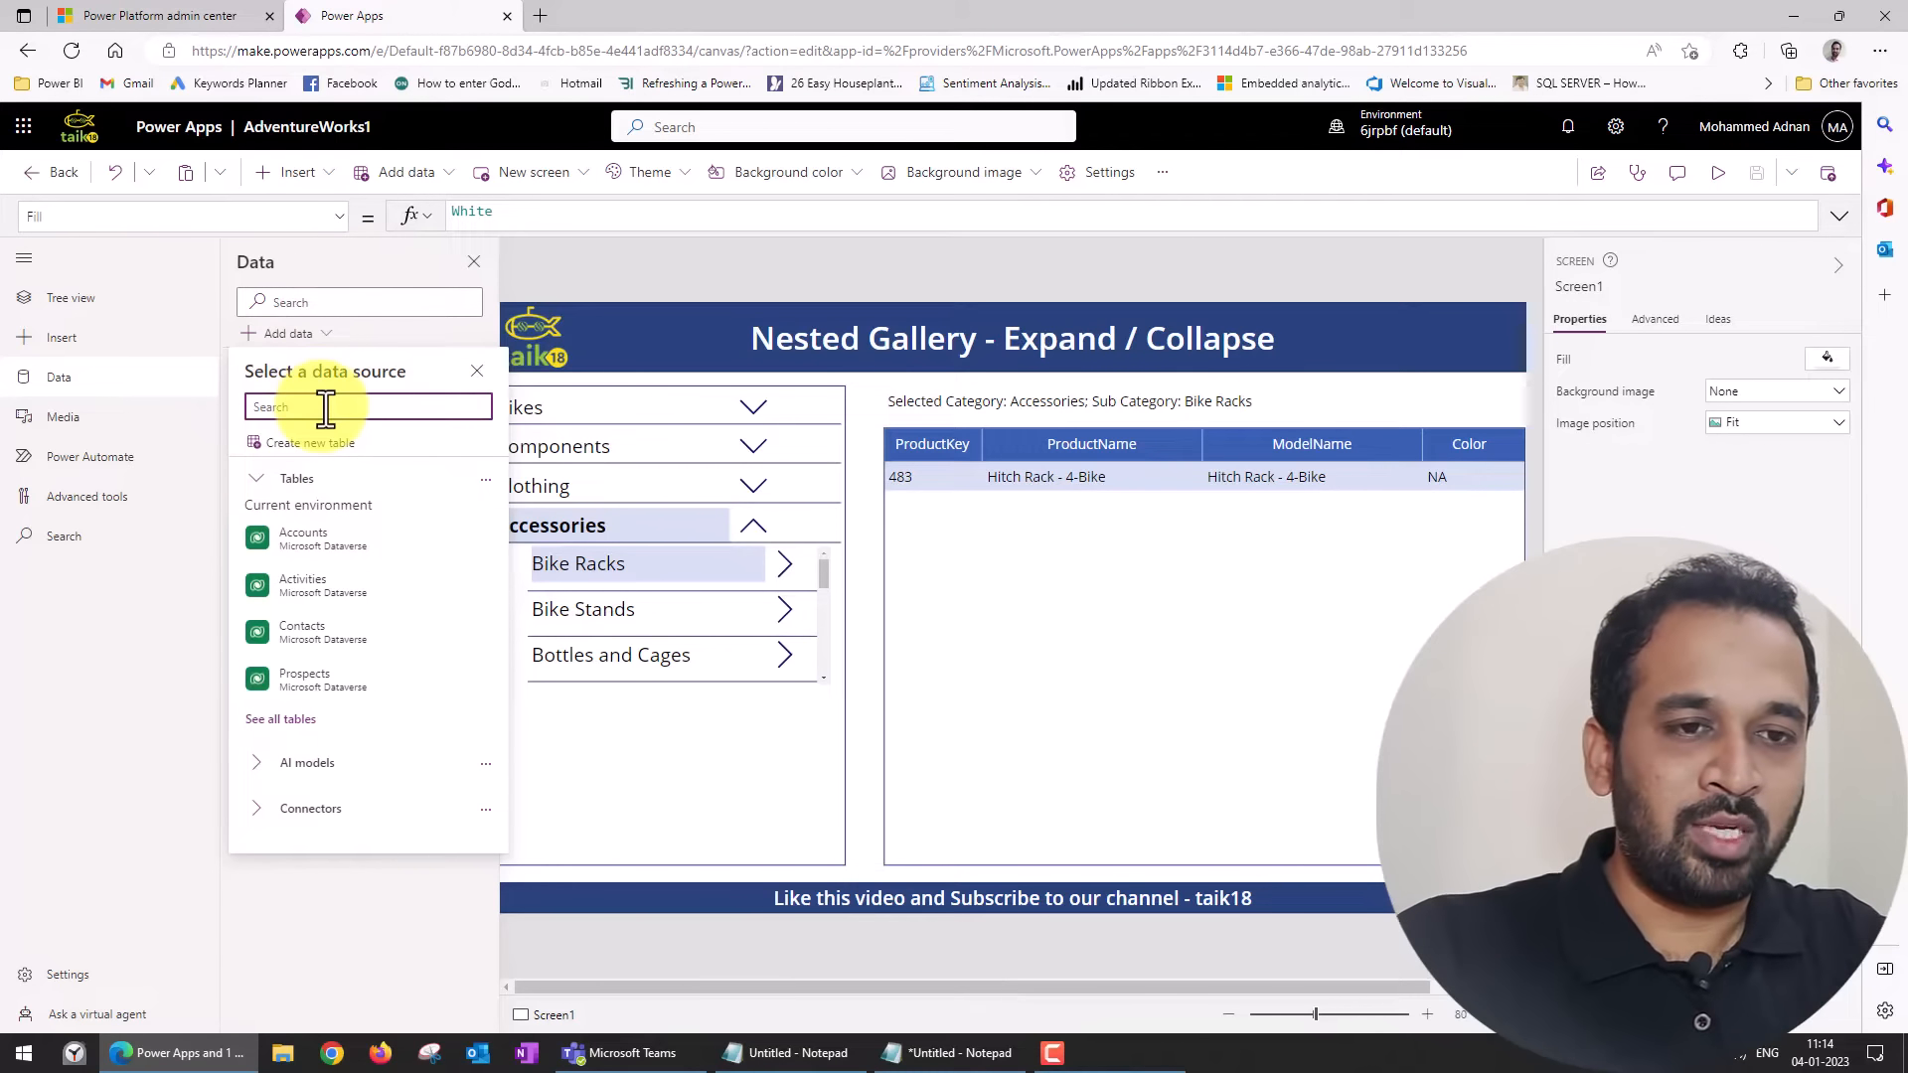
pyautogui.write('onc')
pyautogui.press('BackSpace')
pyautogui.write('e')
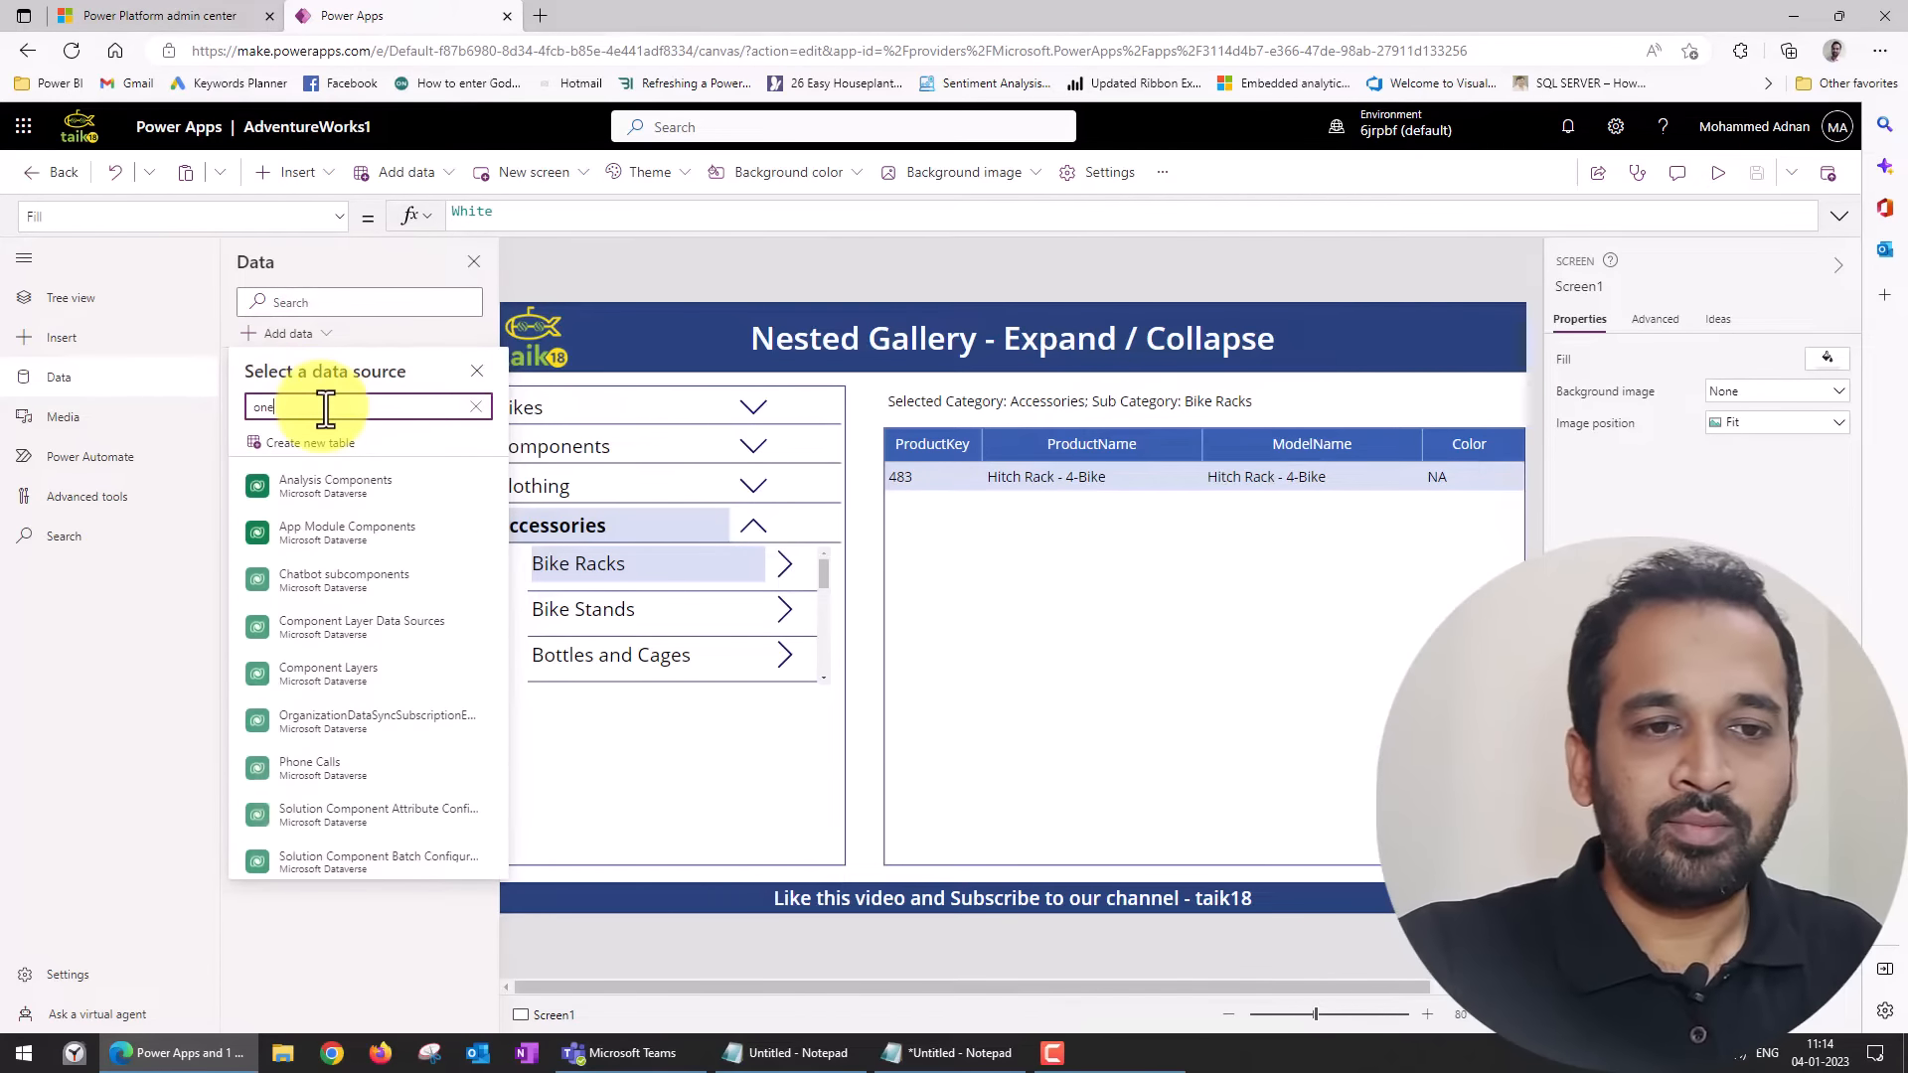
pyautogui.write(' dri')
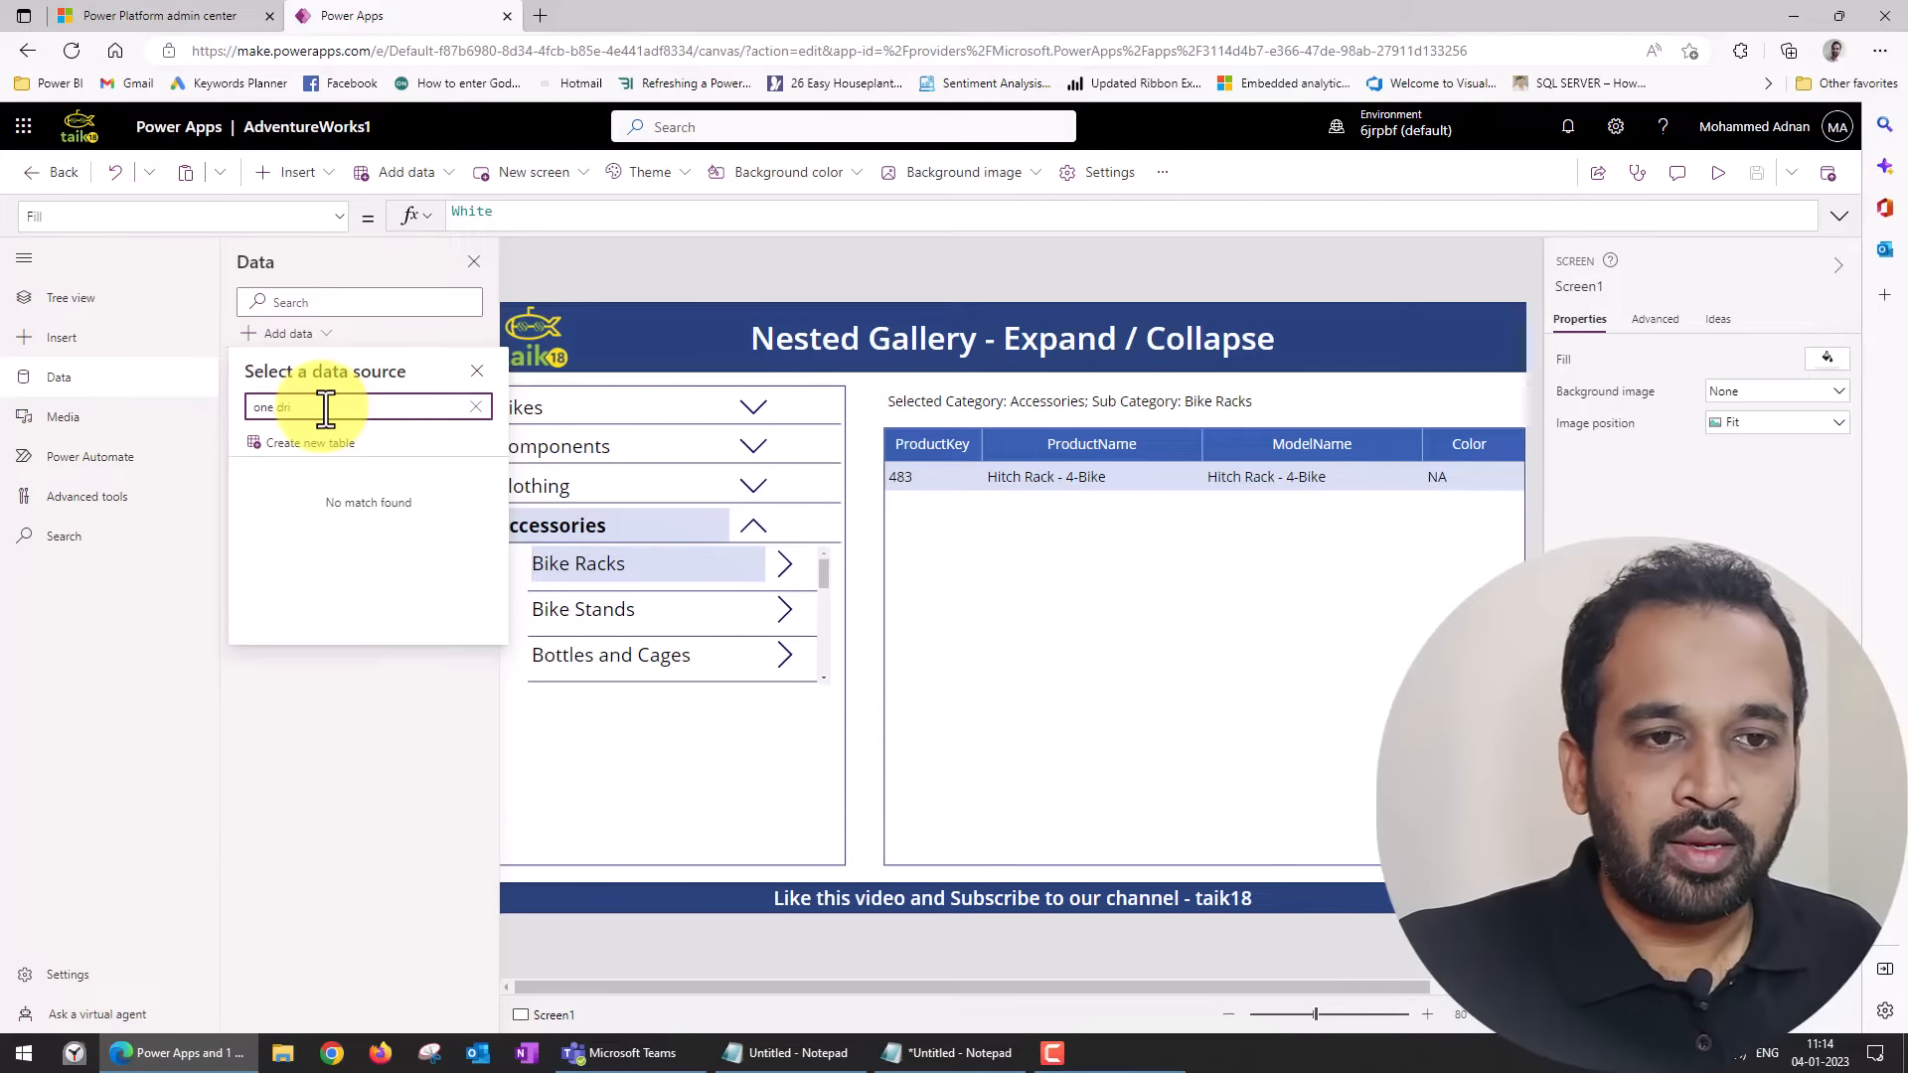
pyautogui.write('onedr')
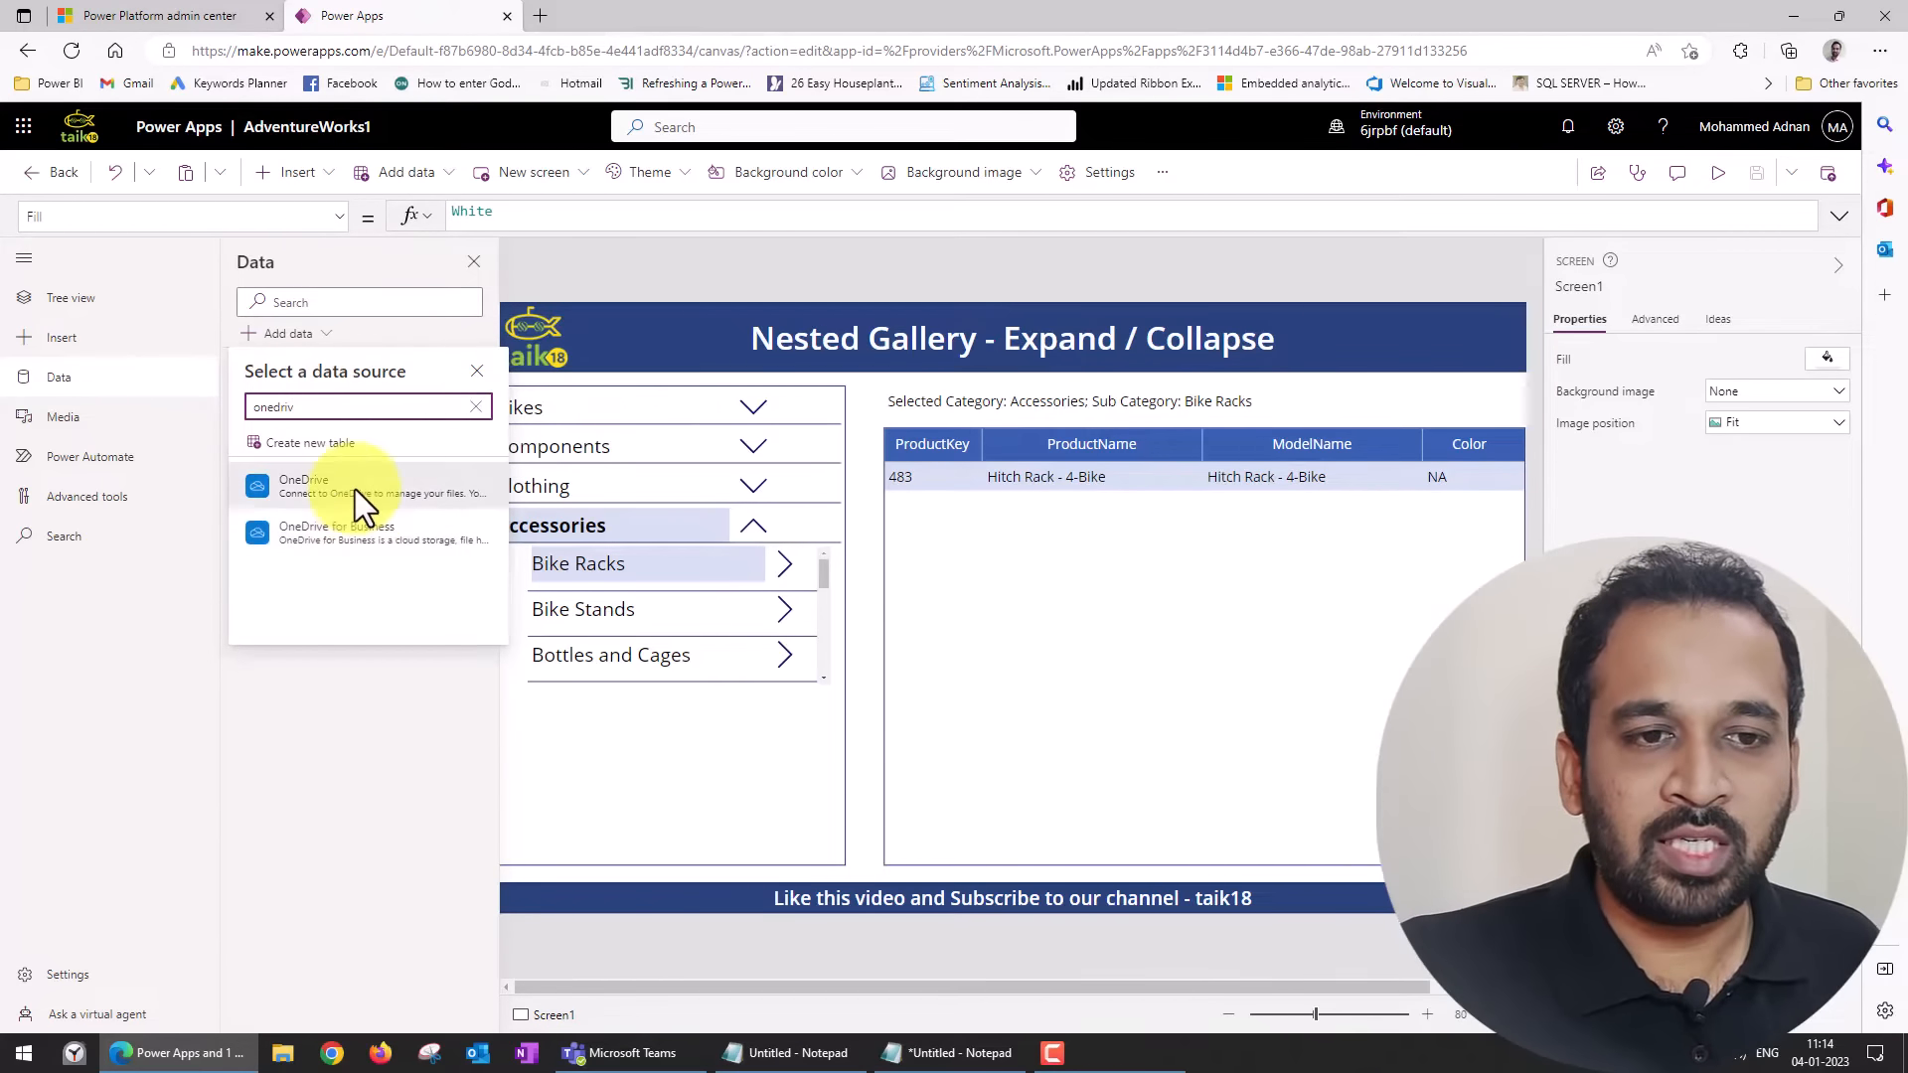
pyautogui.moveTo(354, 489)
pyautogui.moveTo(361, 535)
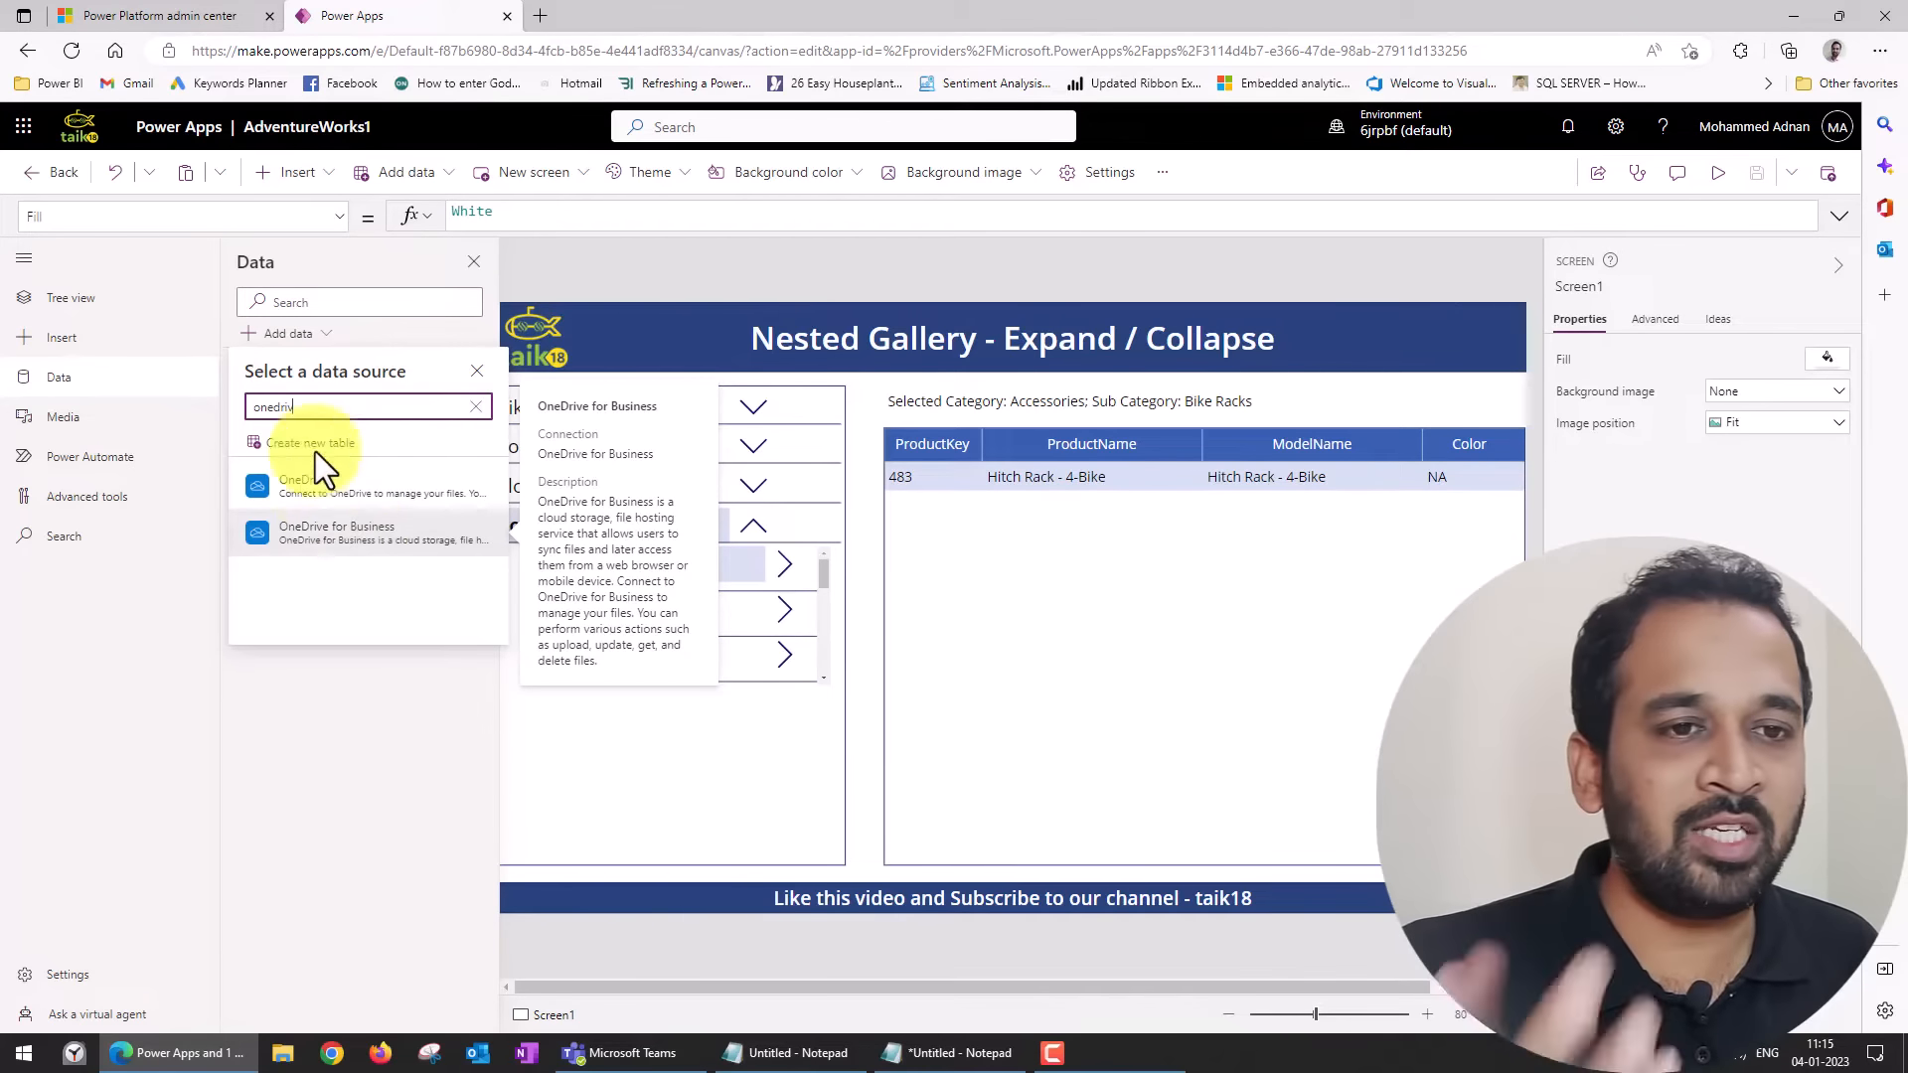
# Search the data source connectors for sql and close the data source selection.
pyautogui.doubleClick(328, 405)
pyautogui.write('sql')
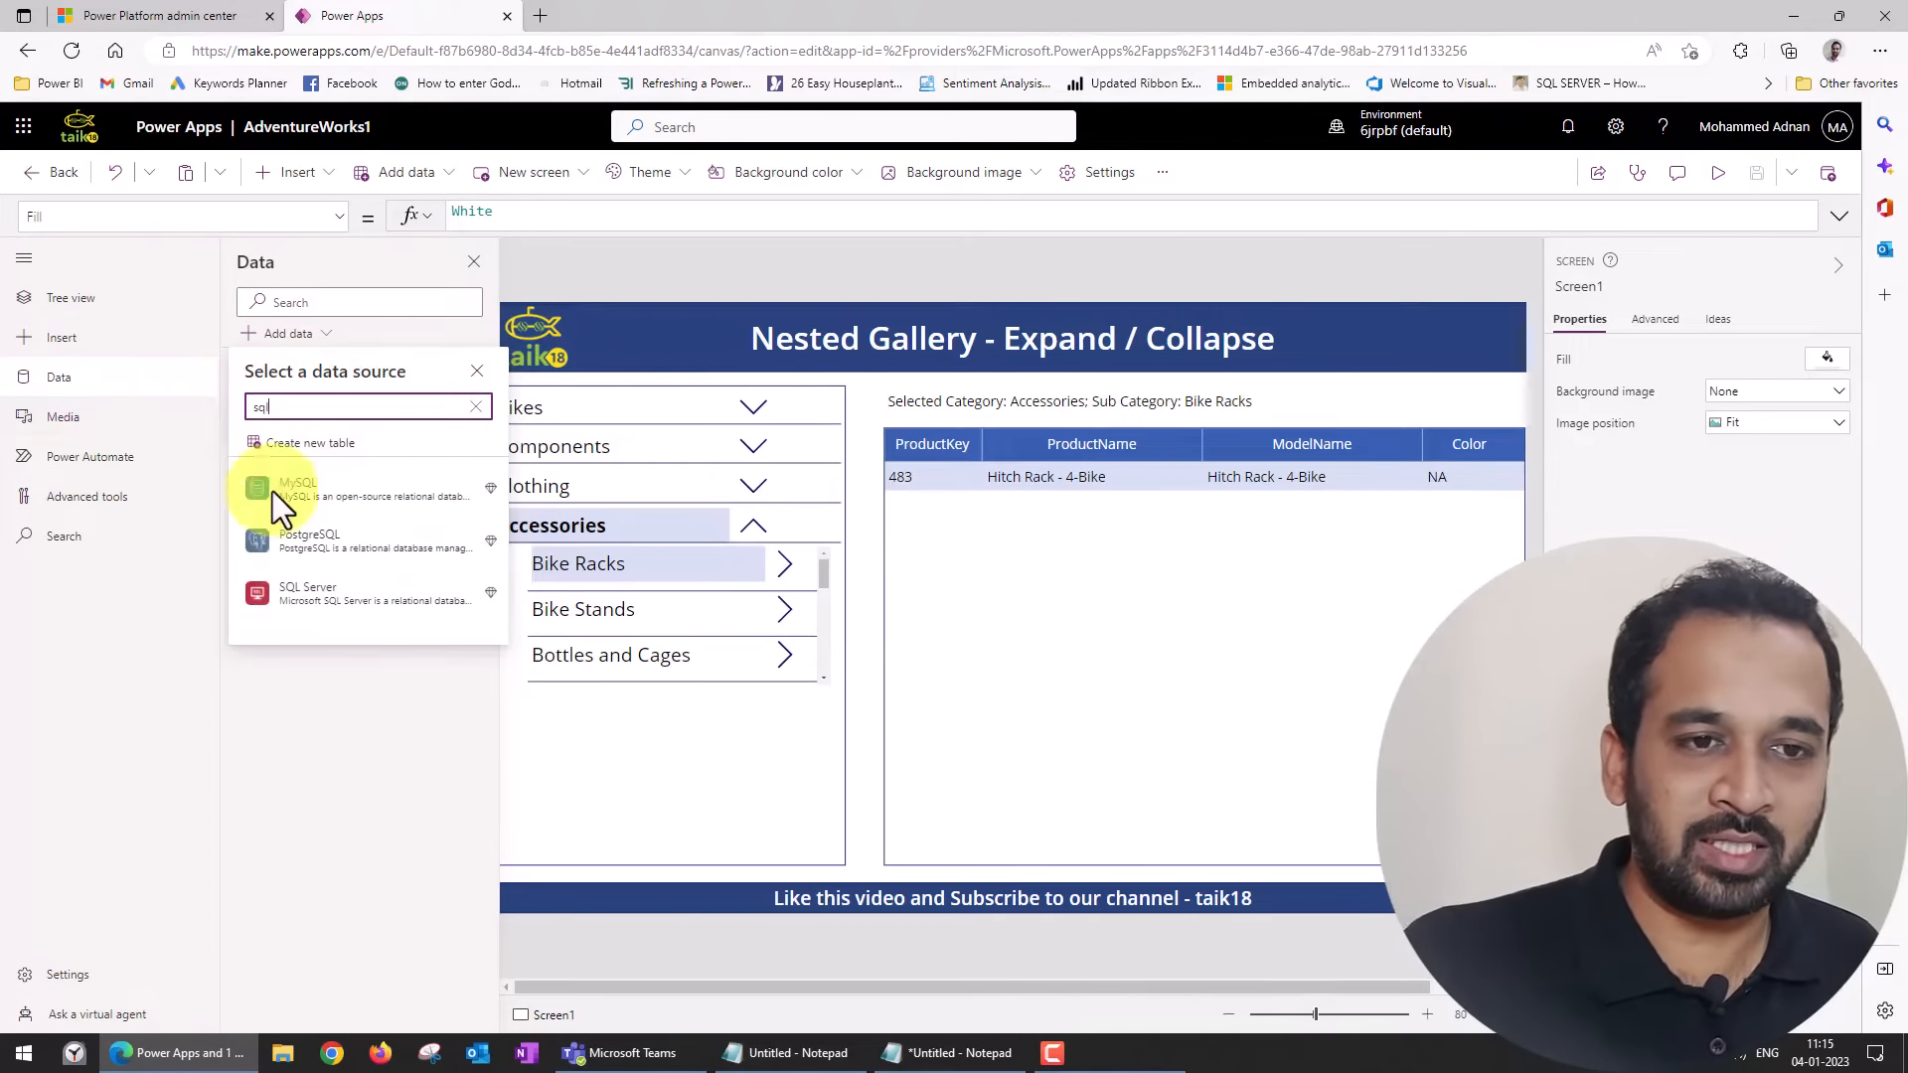
pyautogui.moveTo(254, 550)
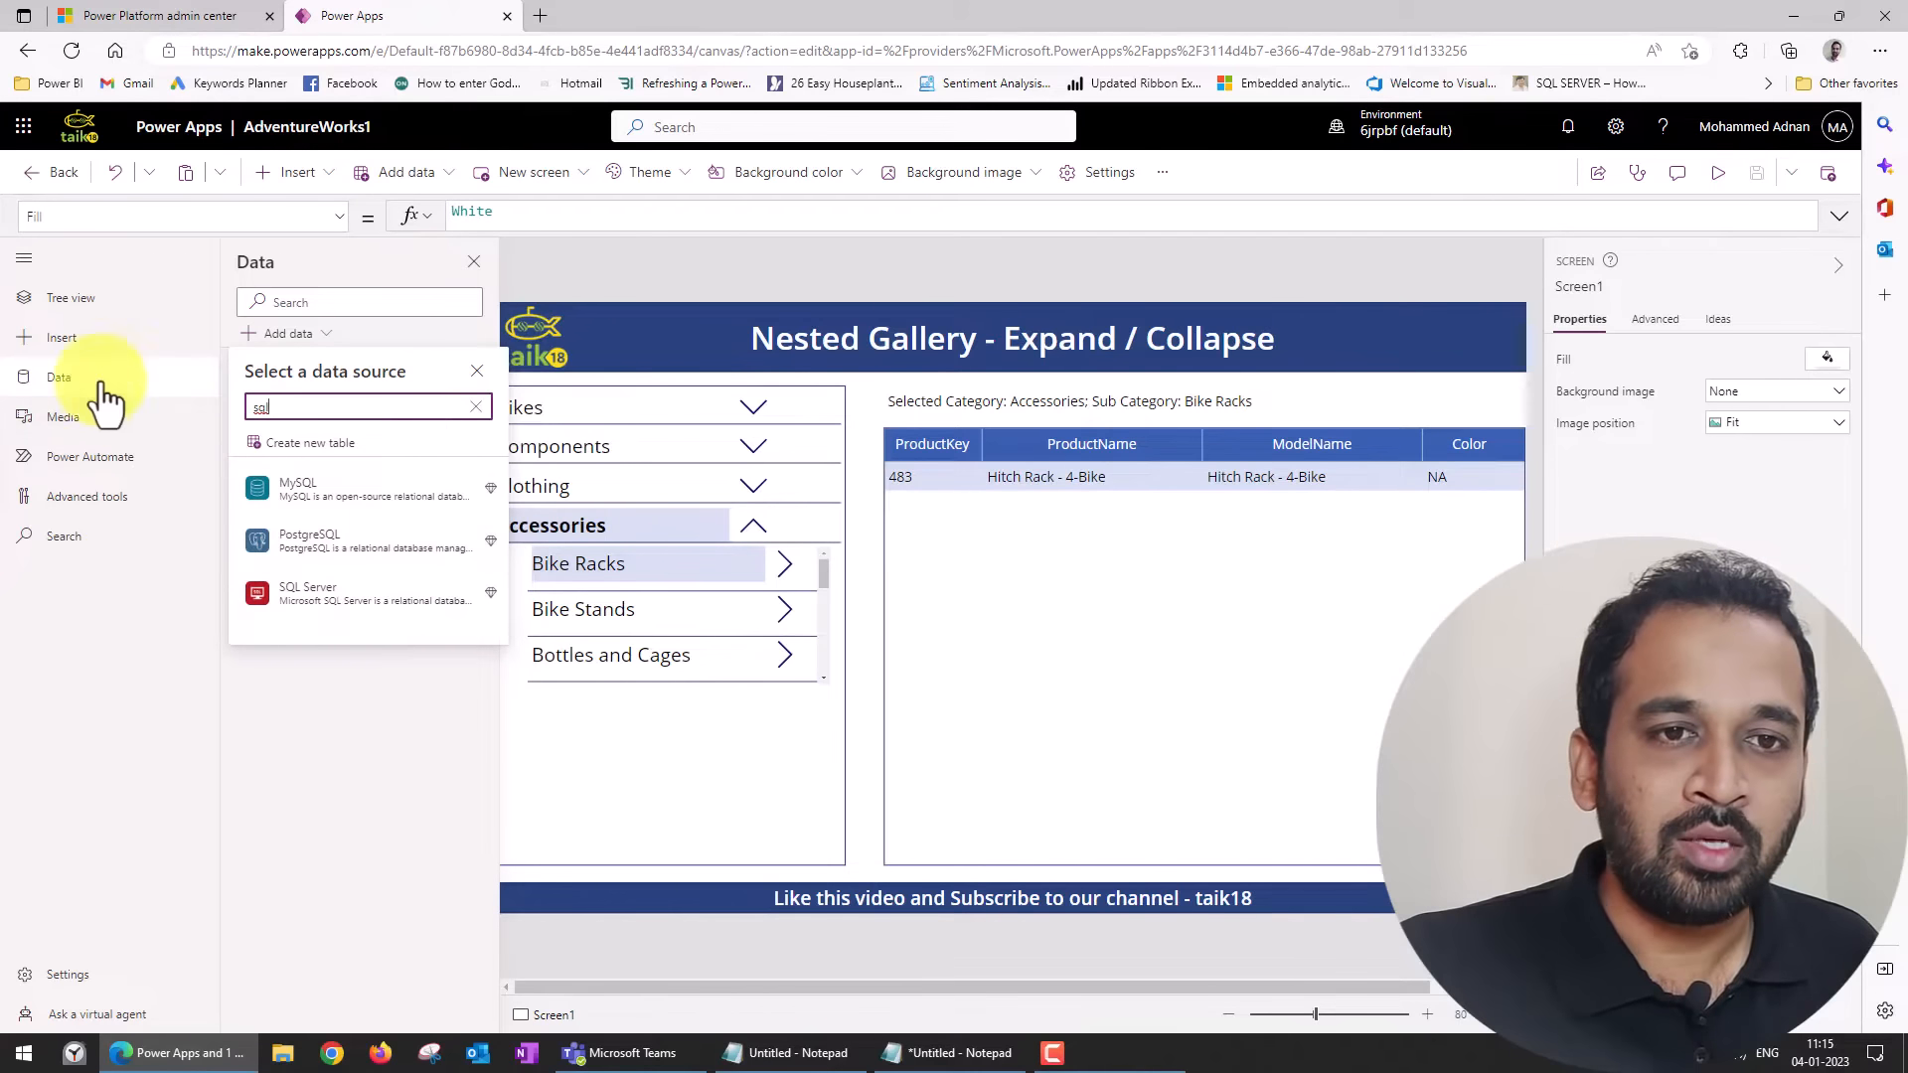
pyautogui.click(68, 370)
pyautogui.click(68, 370)
# Show the tree view with Screen1's controls expanded and the navigation labels collapsed.
pyautogui.click(66, 303)
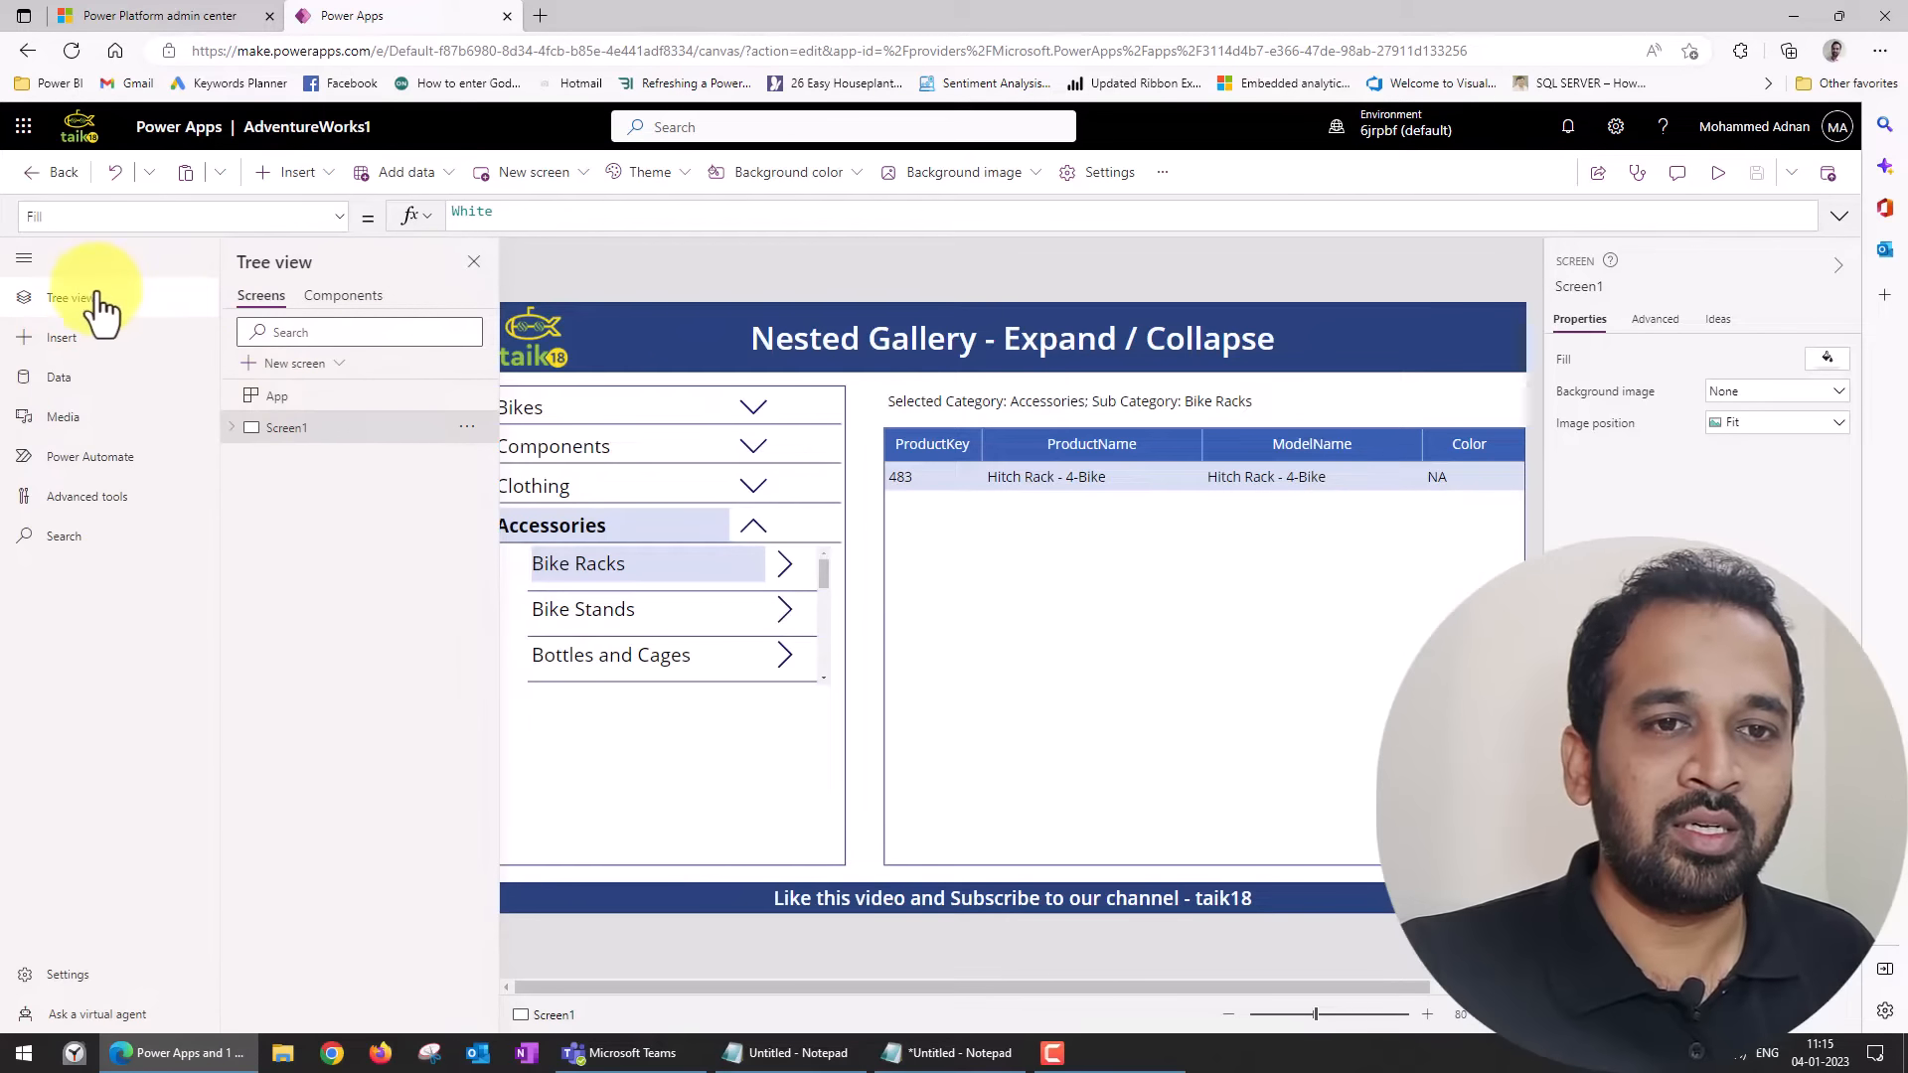
pyautogui.click(65, 298)
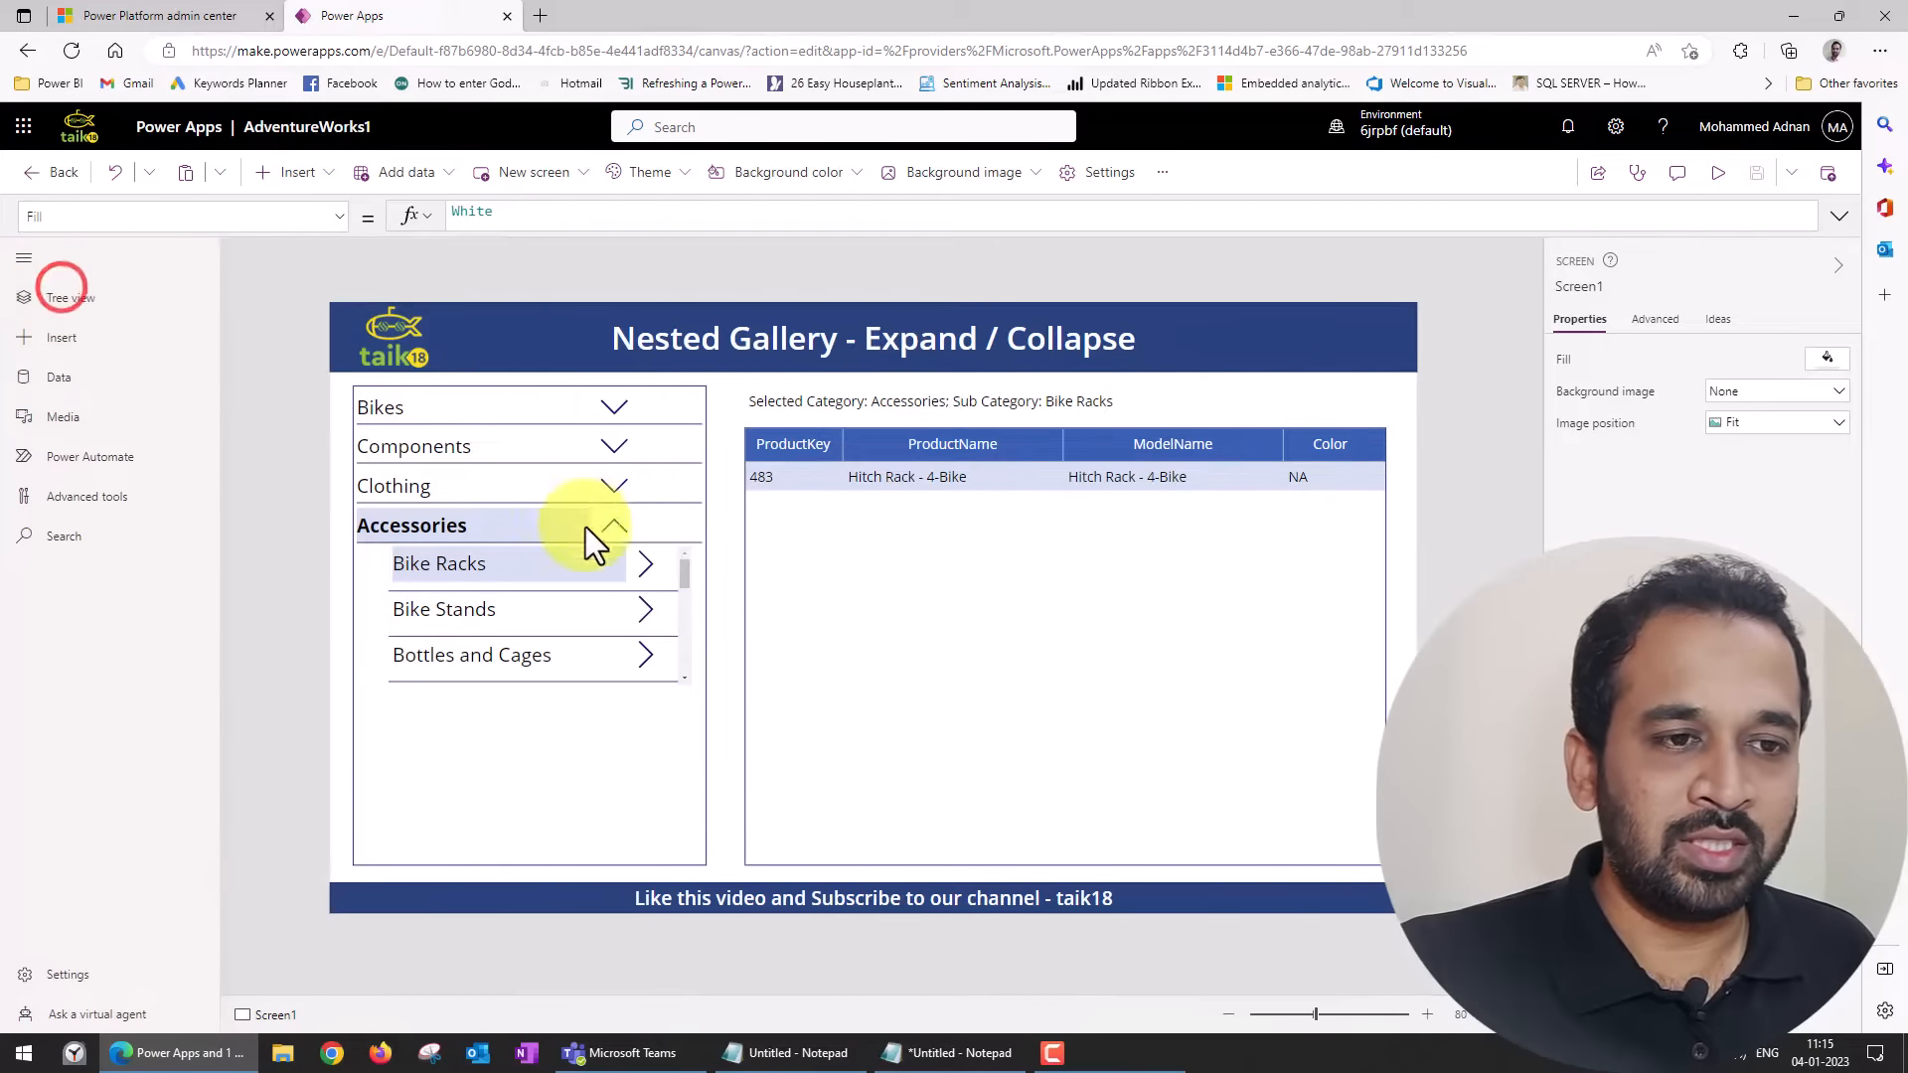
pyautogui.click(104, 296)
pyautogui.click(231, 428)
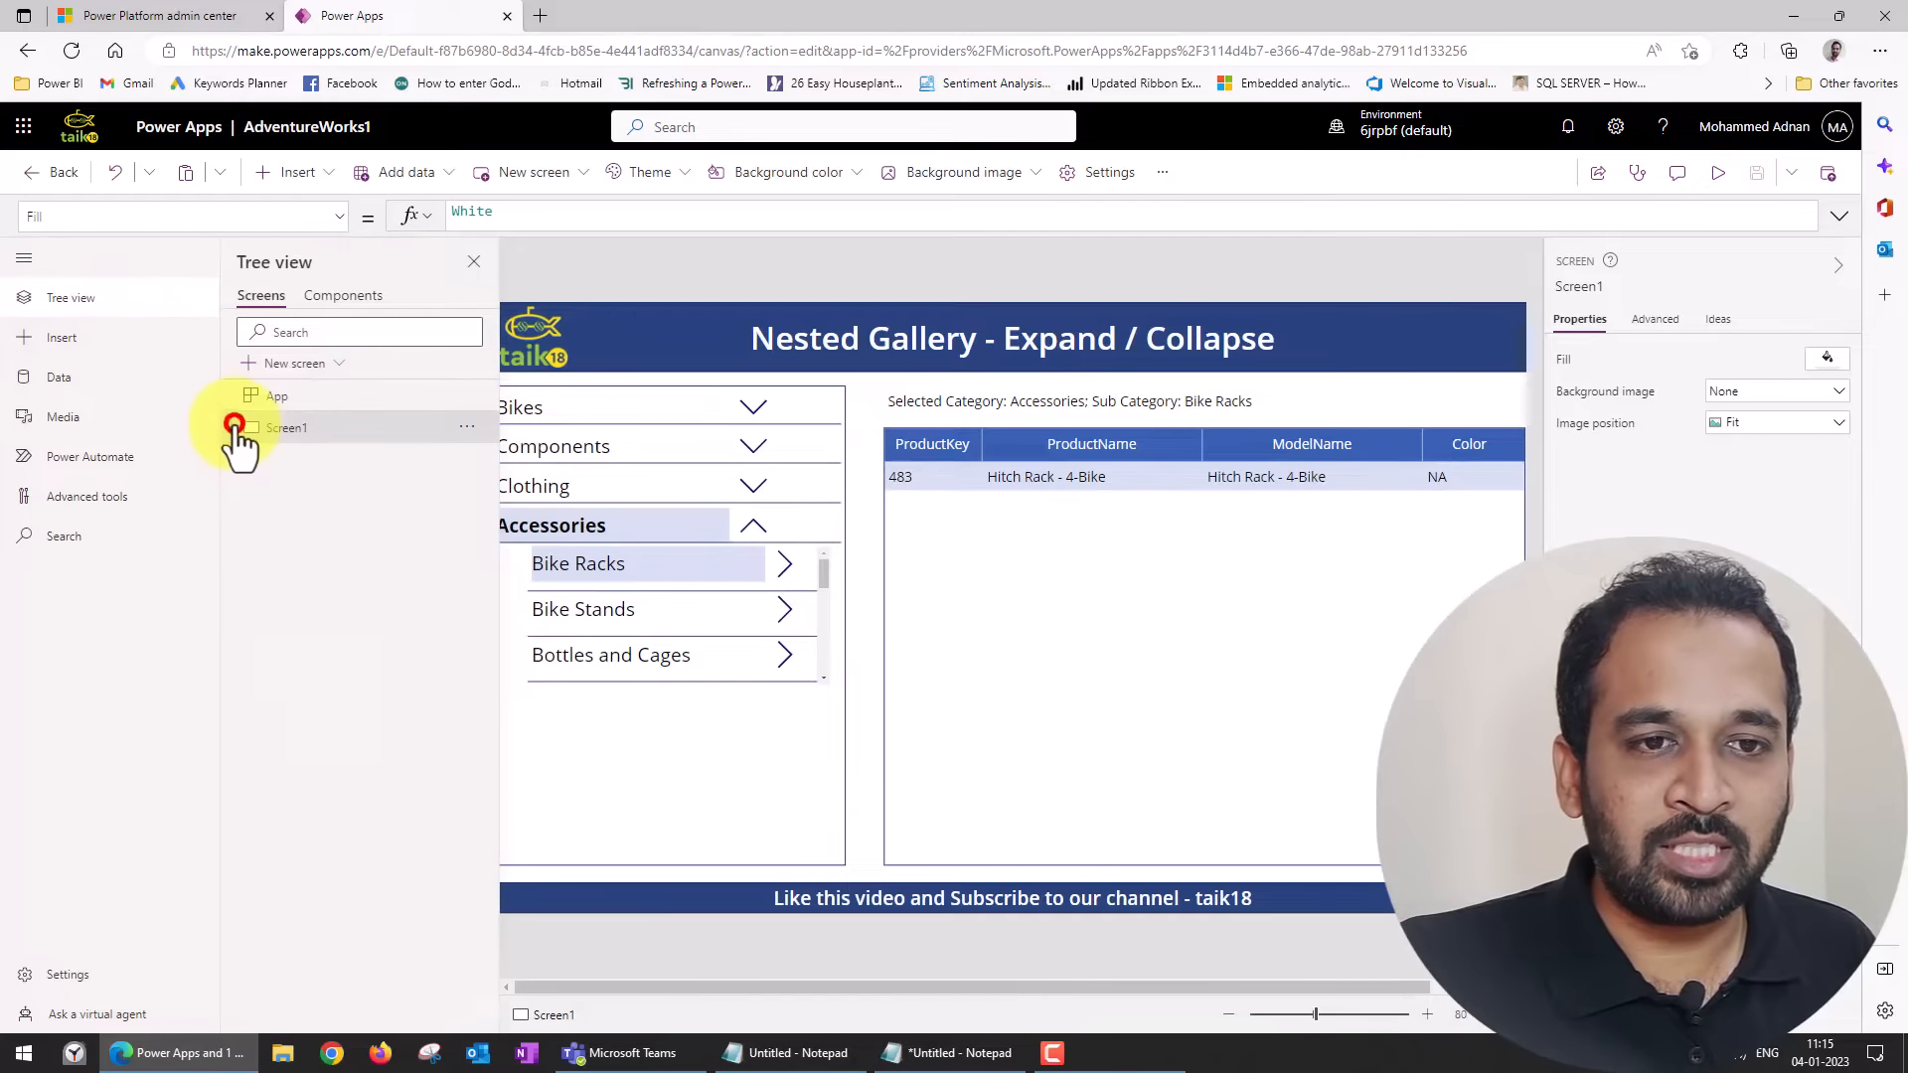
pyautogui.click(25, 258)
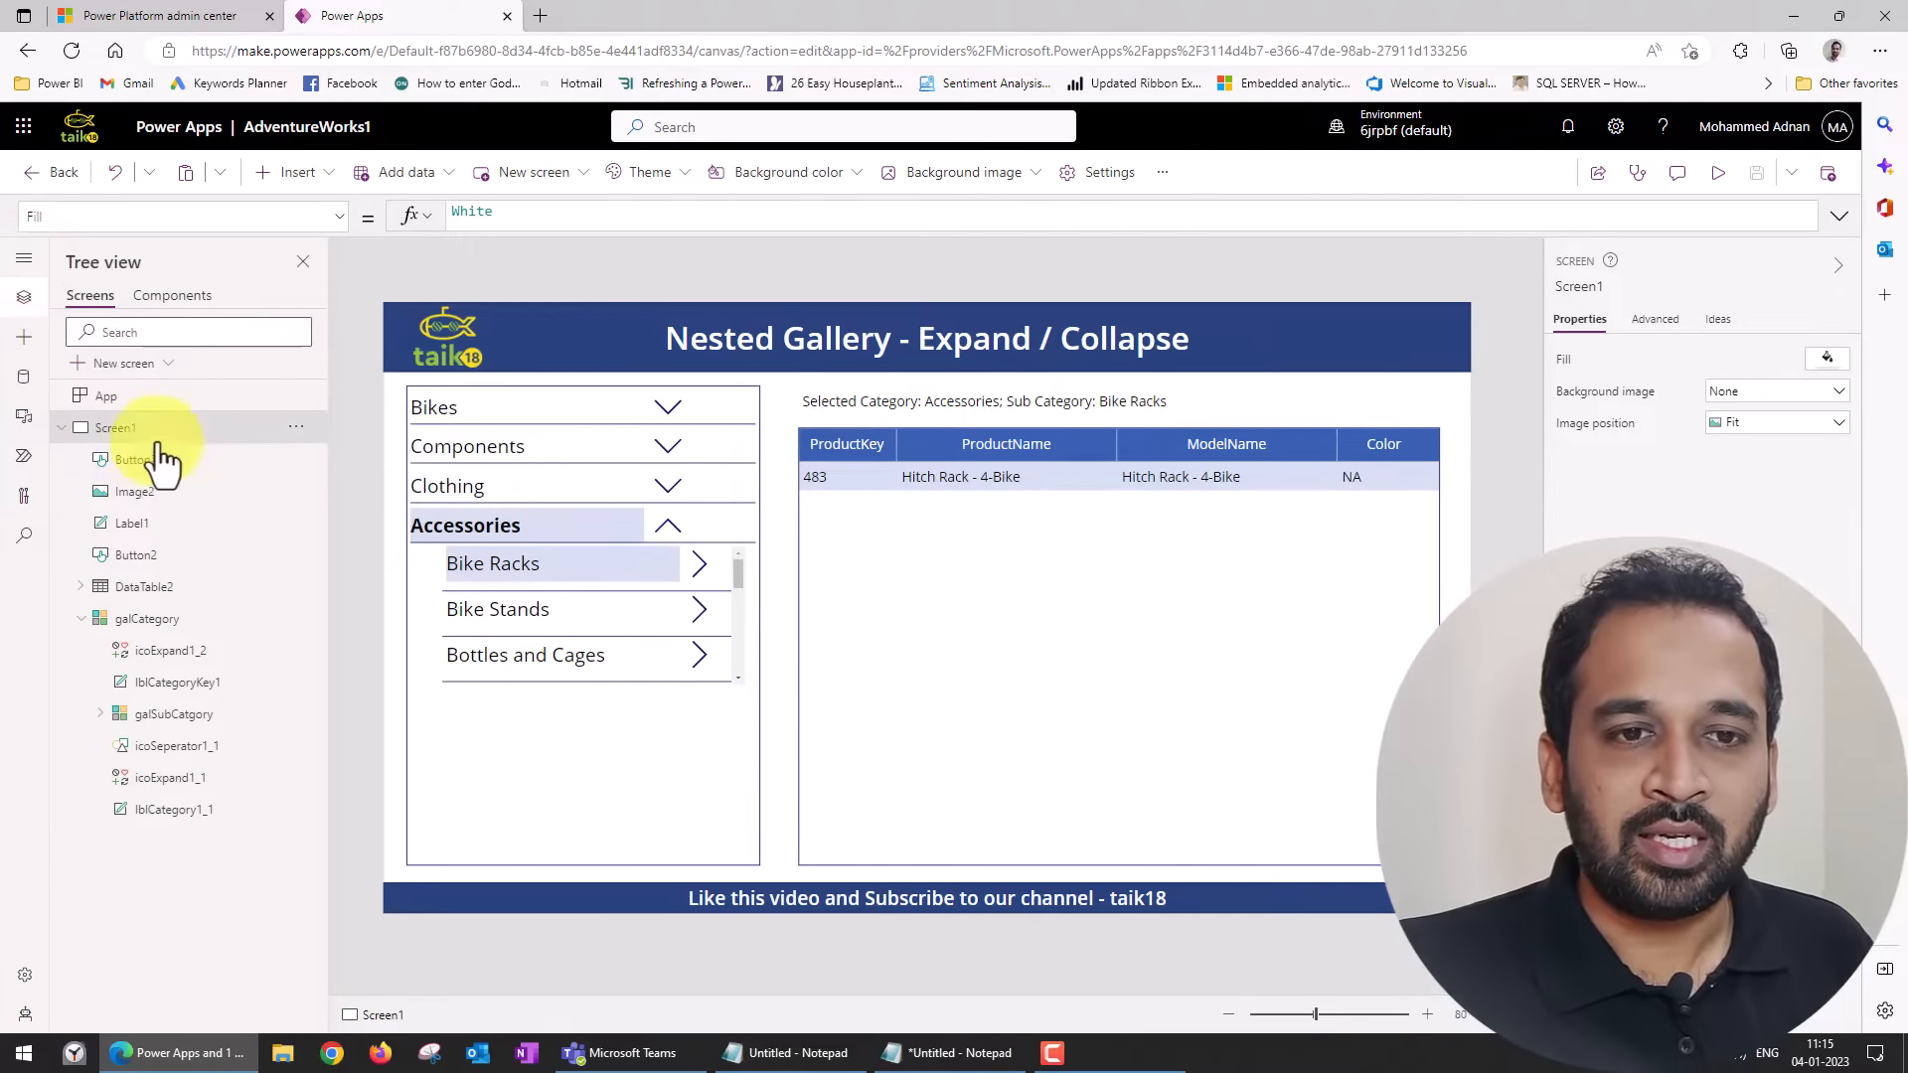
# Examine galCategory, its nested galSubCatgory gallery, and the data source in galCategory's Items formula.
pyautogui.click(157, 625)
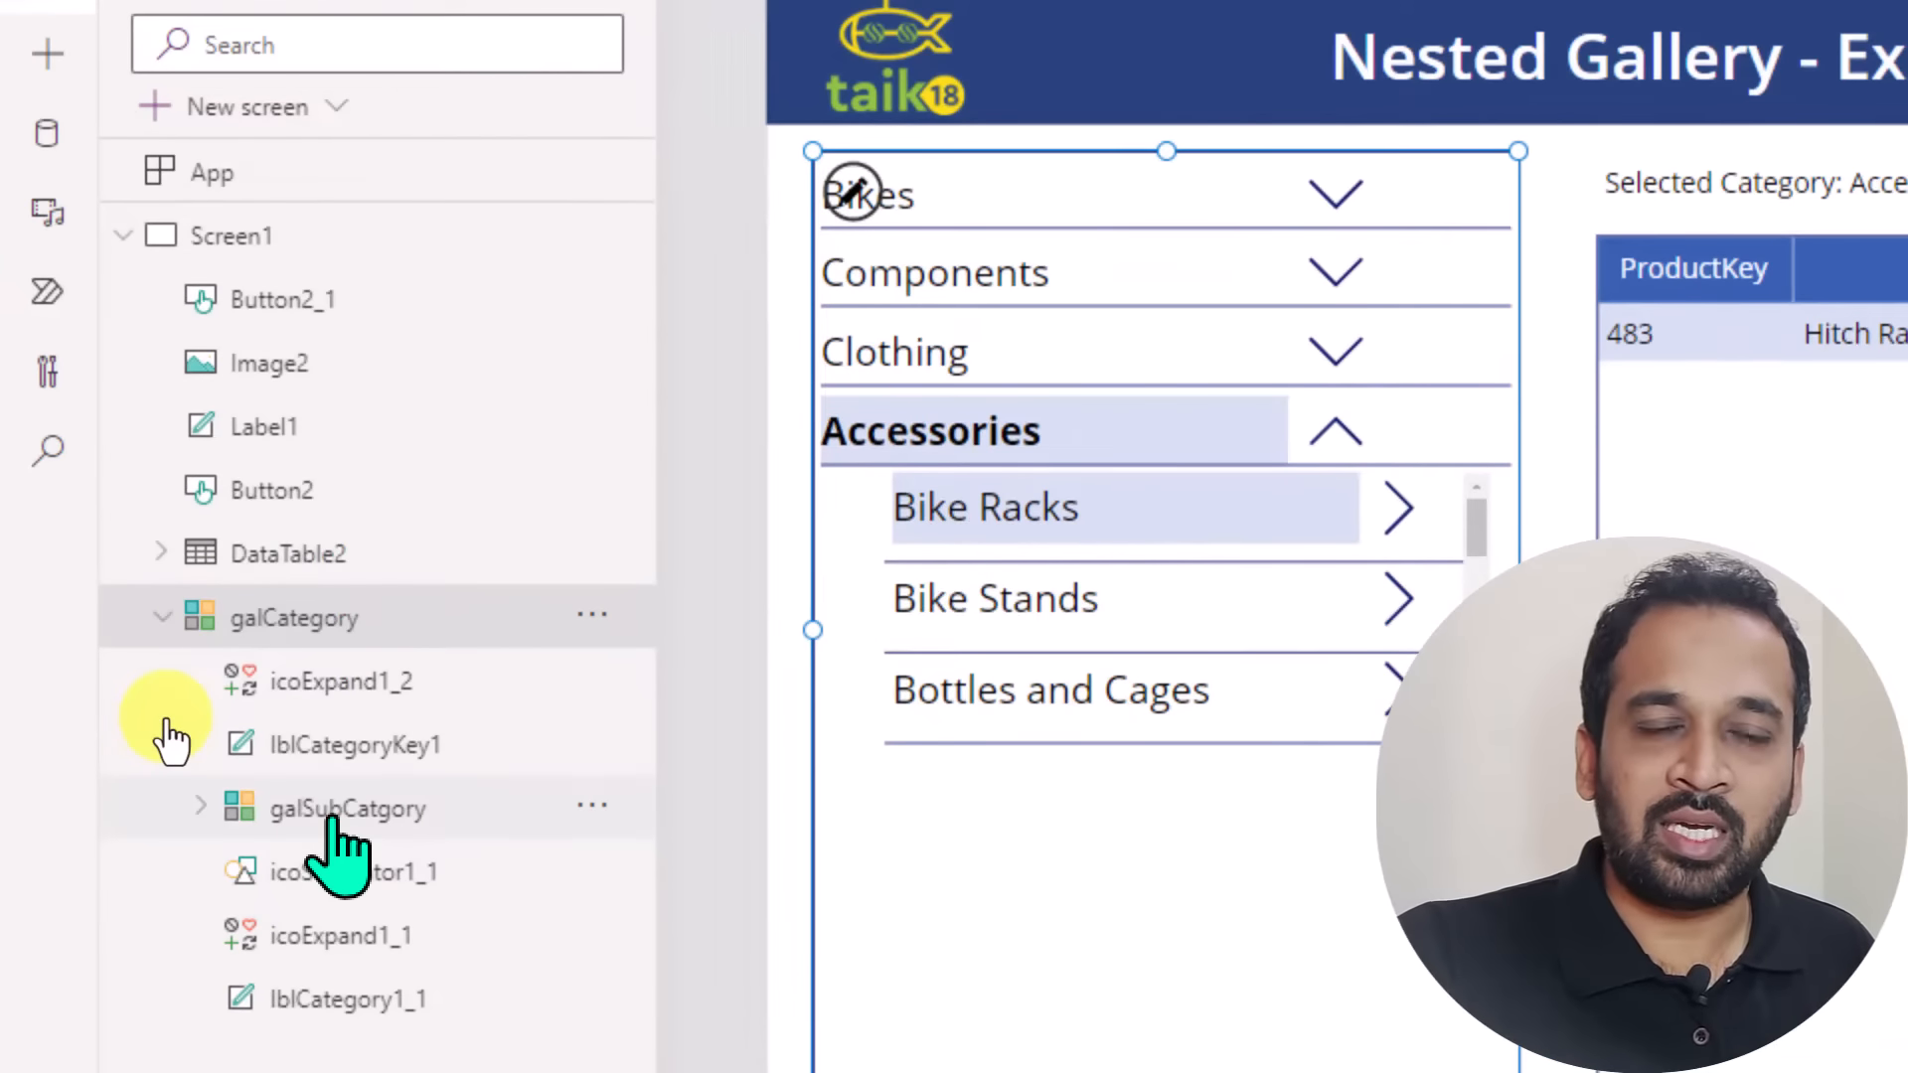
pyautogui.click(407, 809)
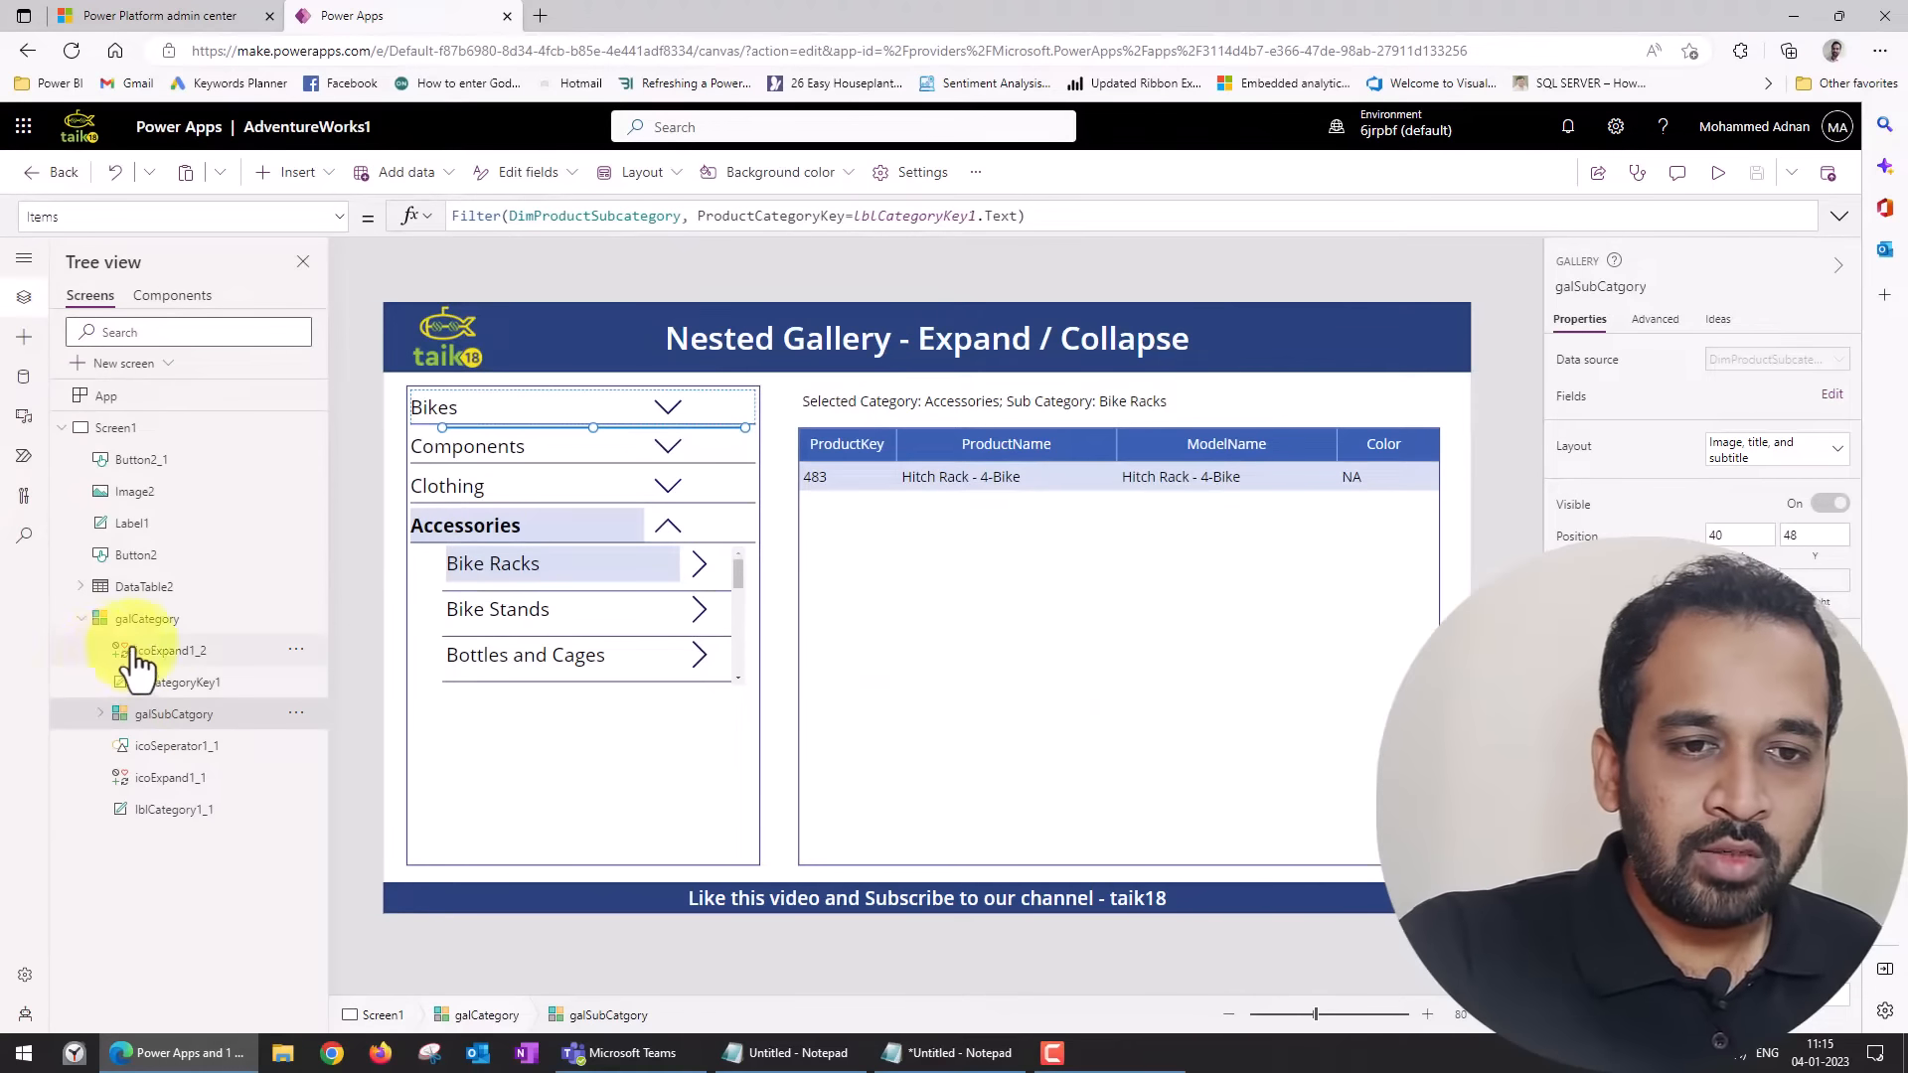
pyautogui.click(334, 626)
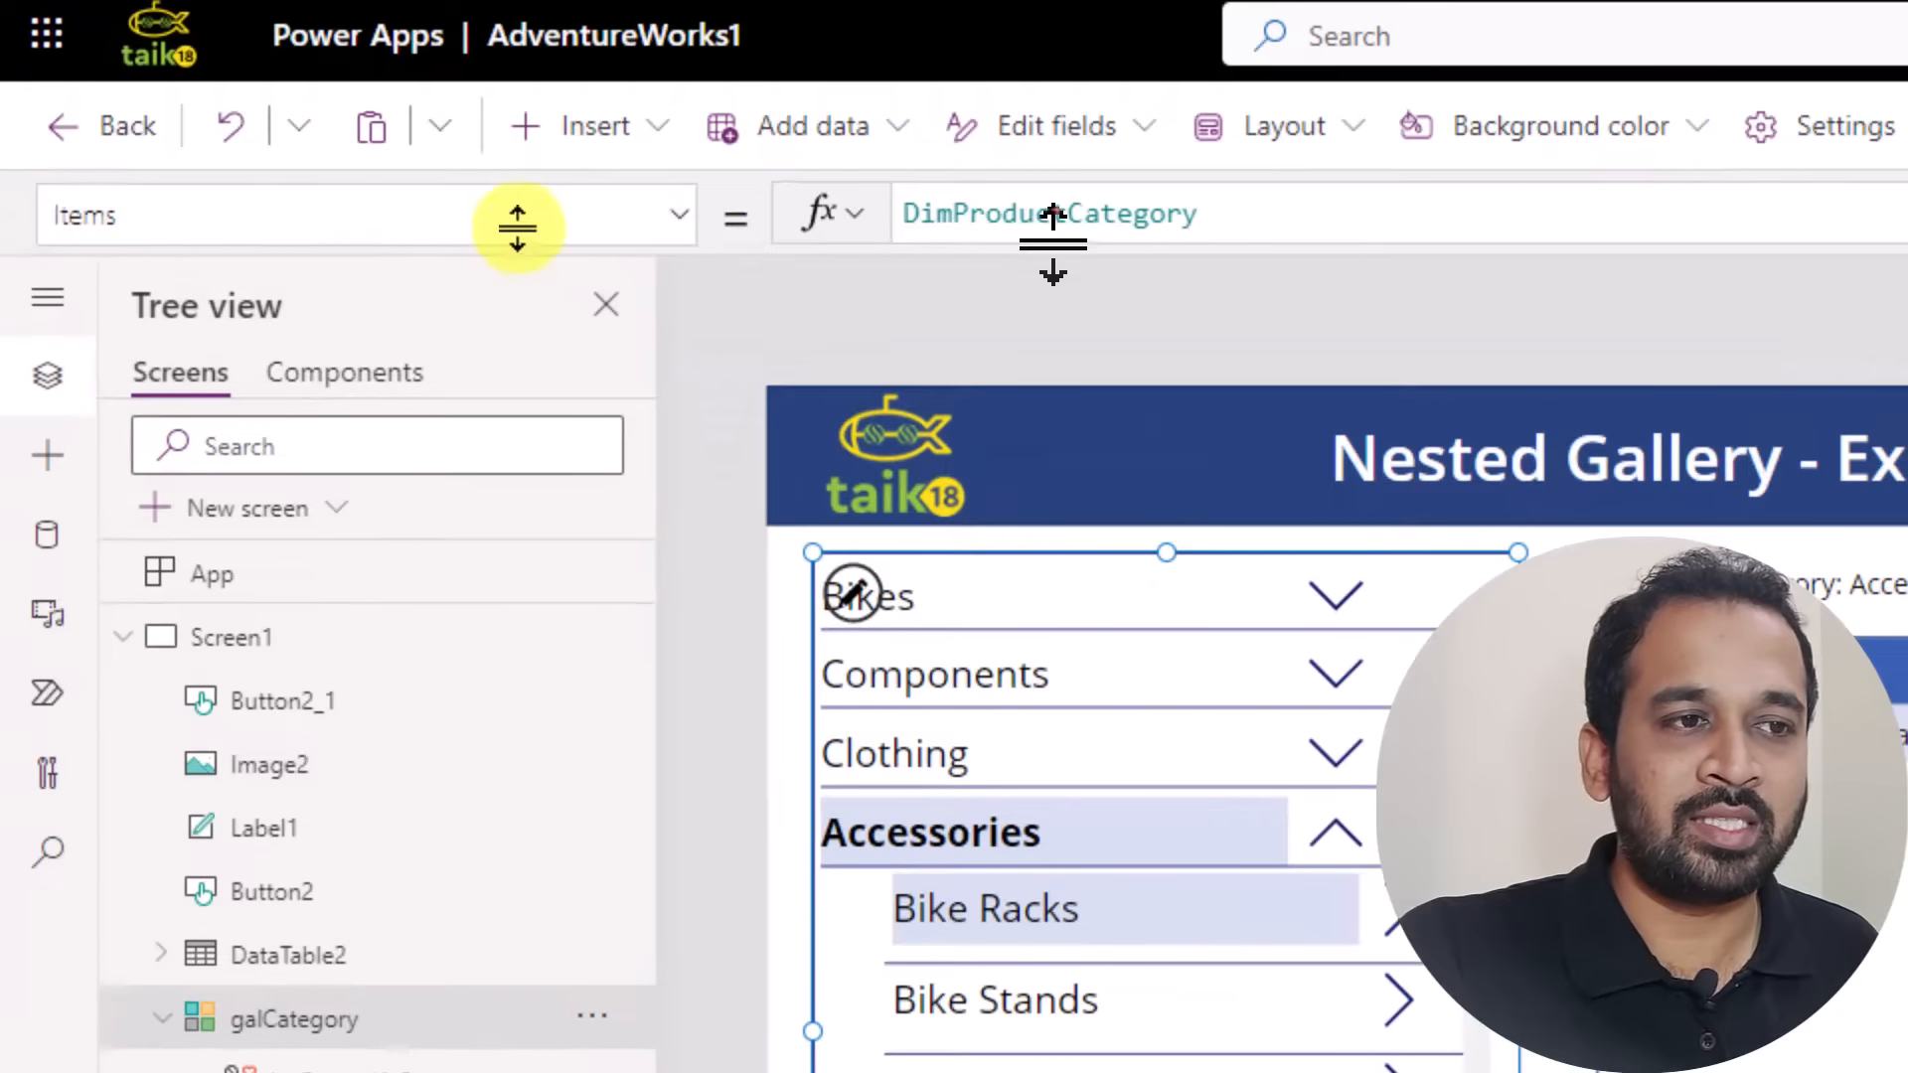
pyautogui.click(1223, 214)
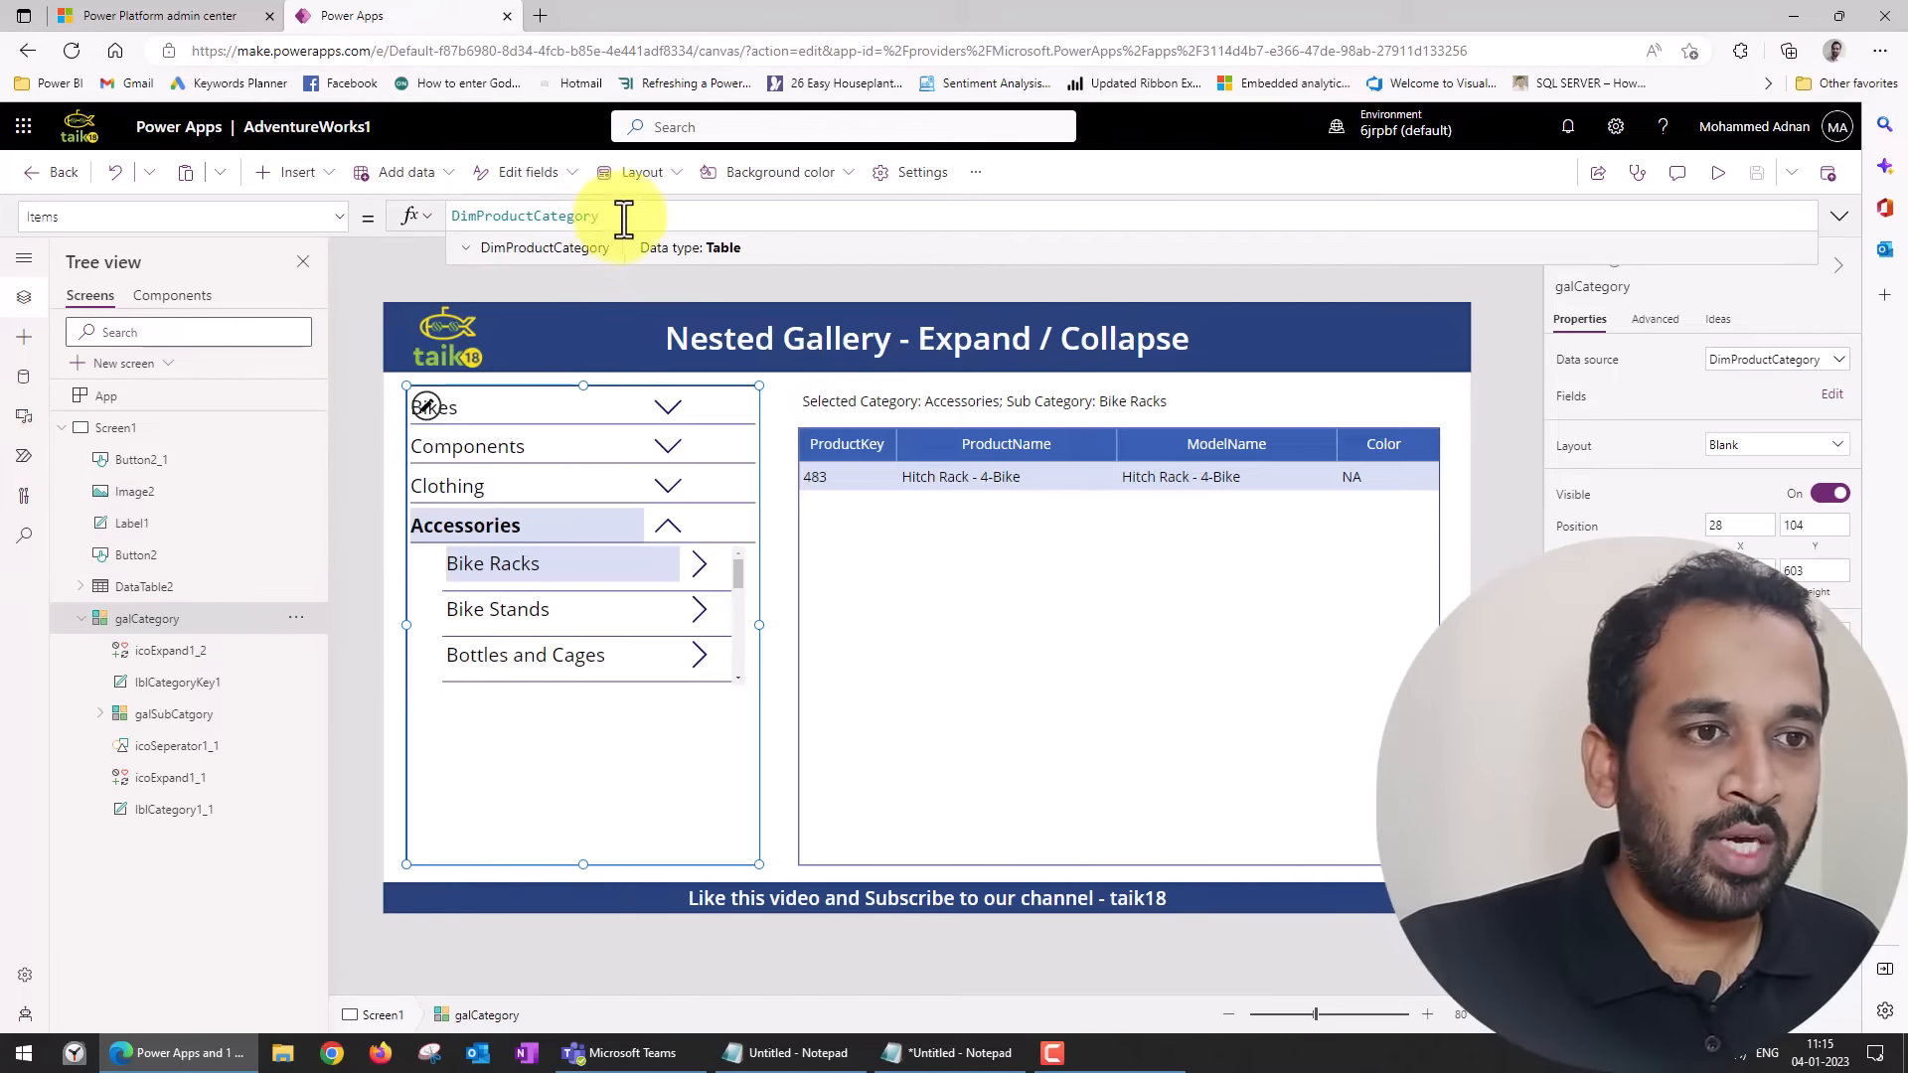
# Add a new blank screen to the app.
pyautogui.click(71, 426)
pyautogui.click(142, 380)
pyautogui.click(192, 495)
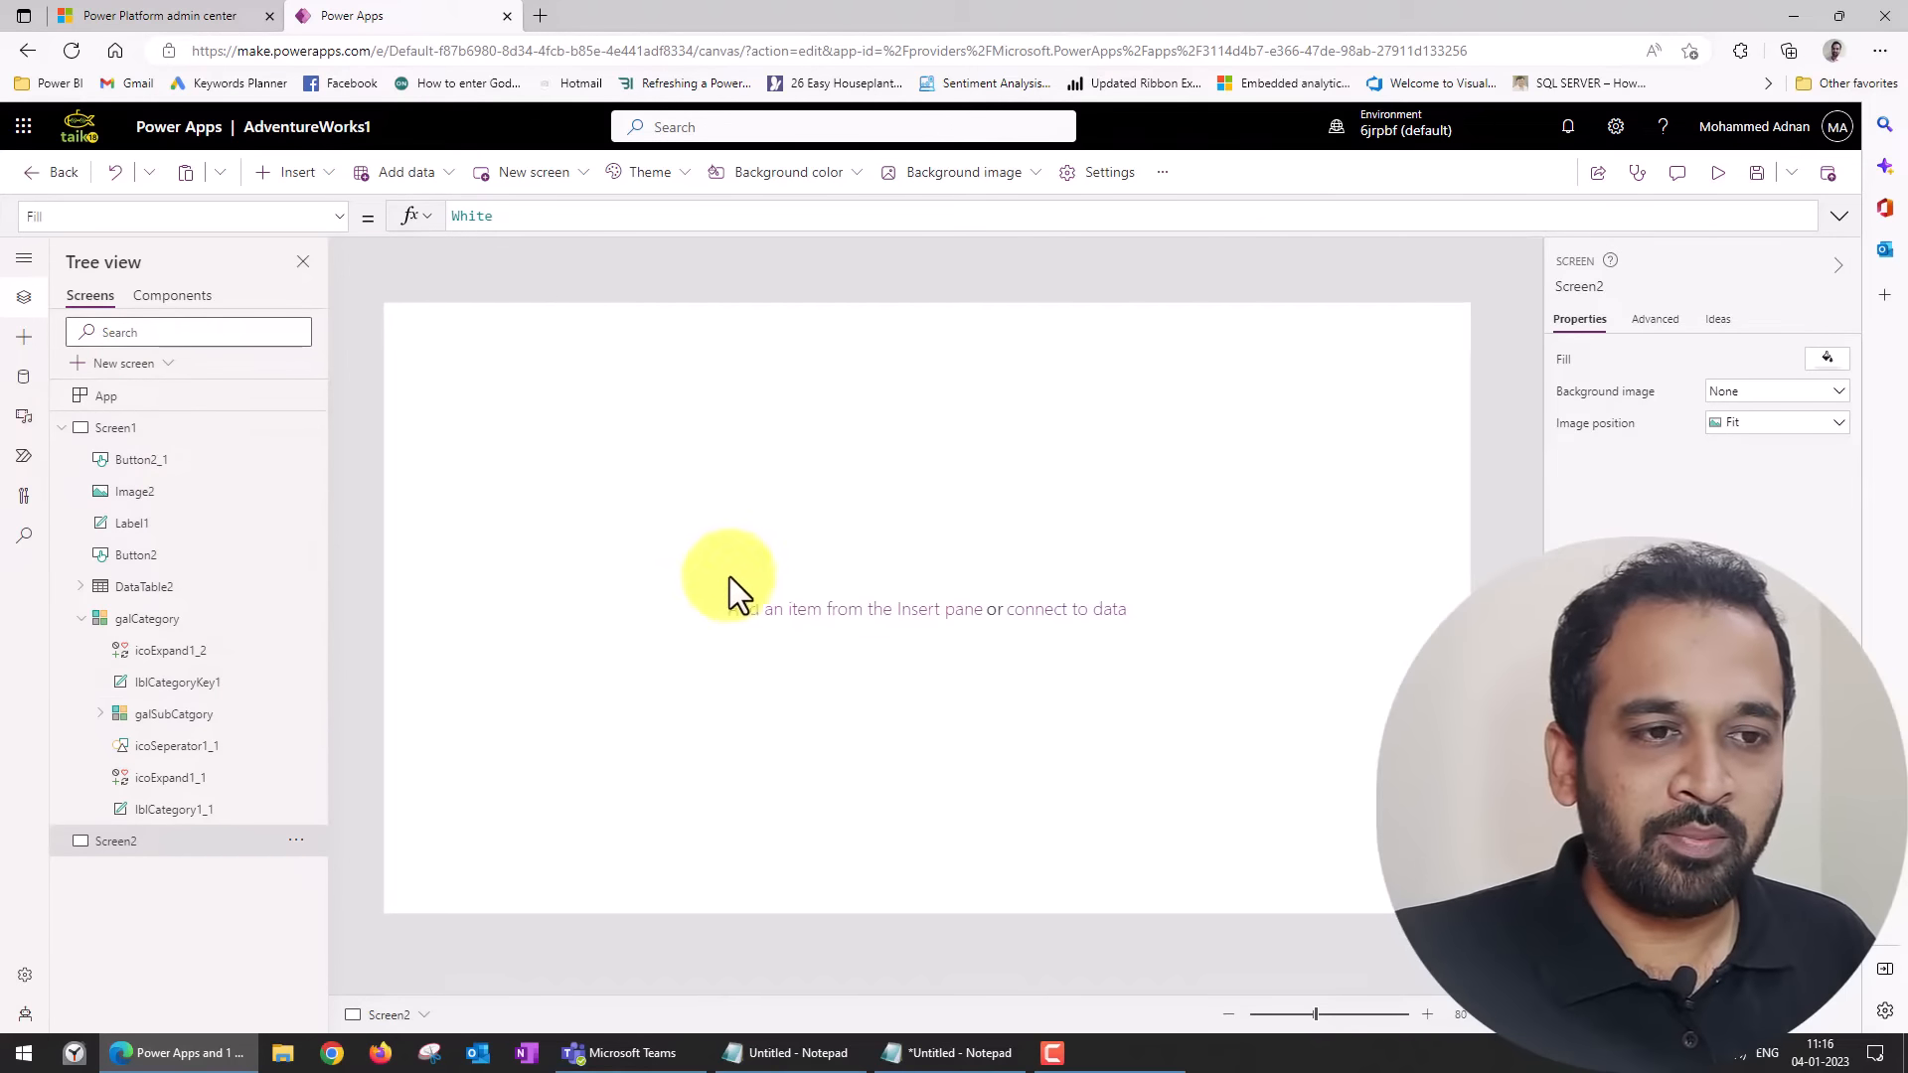
# Try out a flexible height gallery on Screen2 and delete it.
pyautogui.click(330, 173)
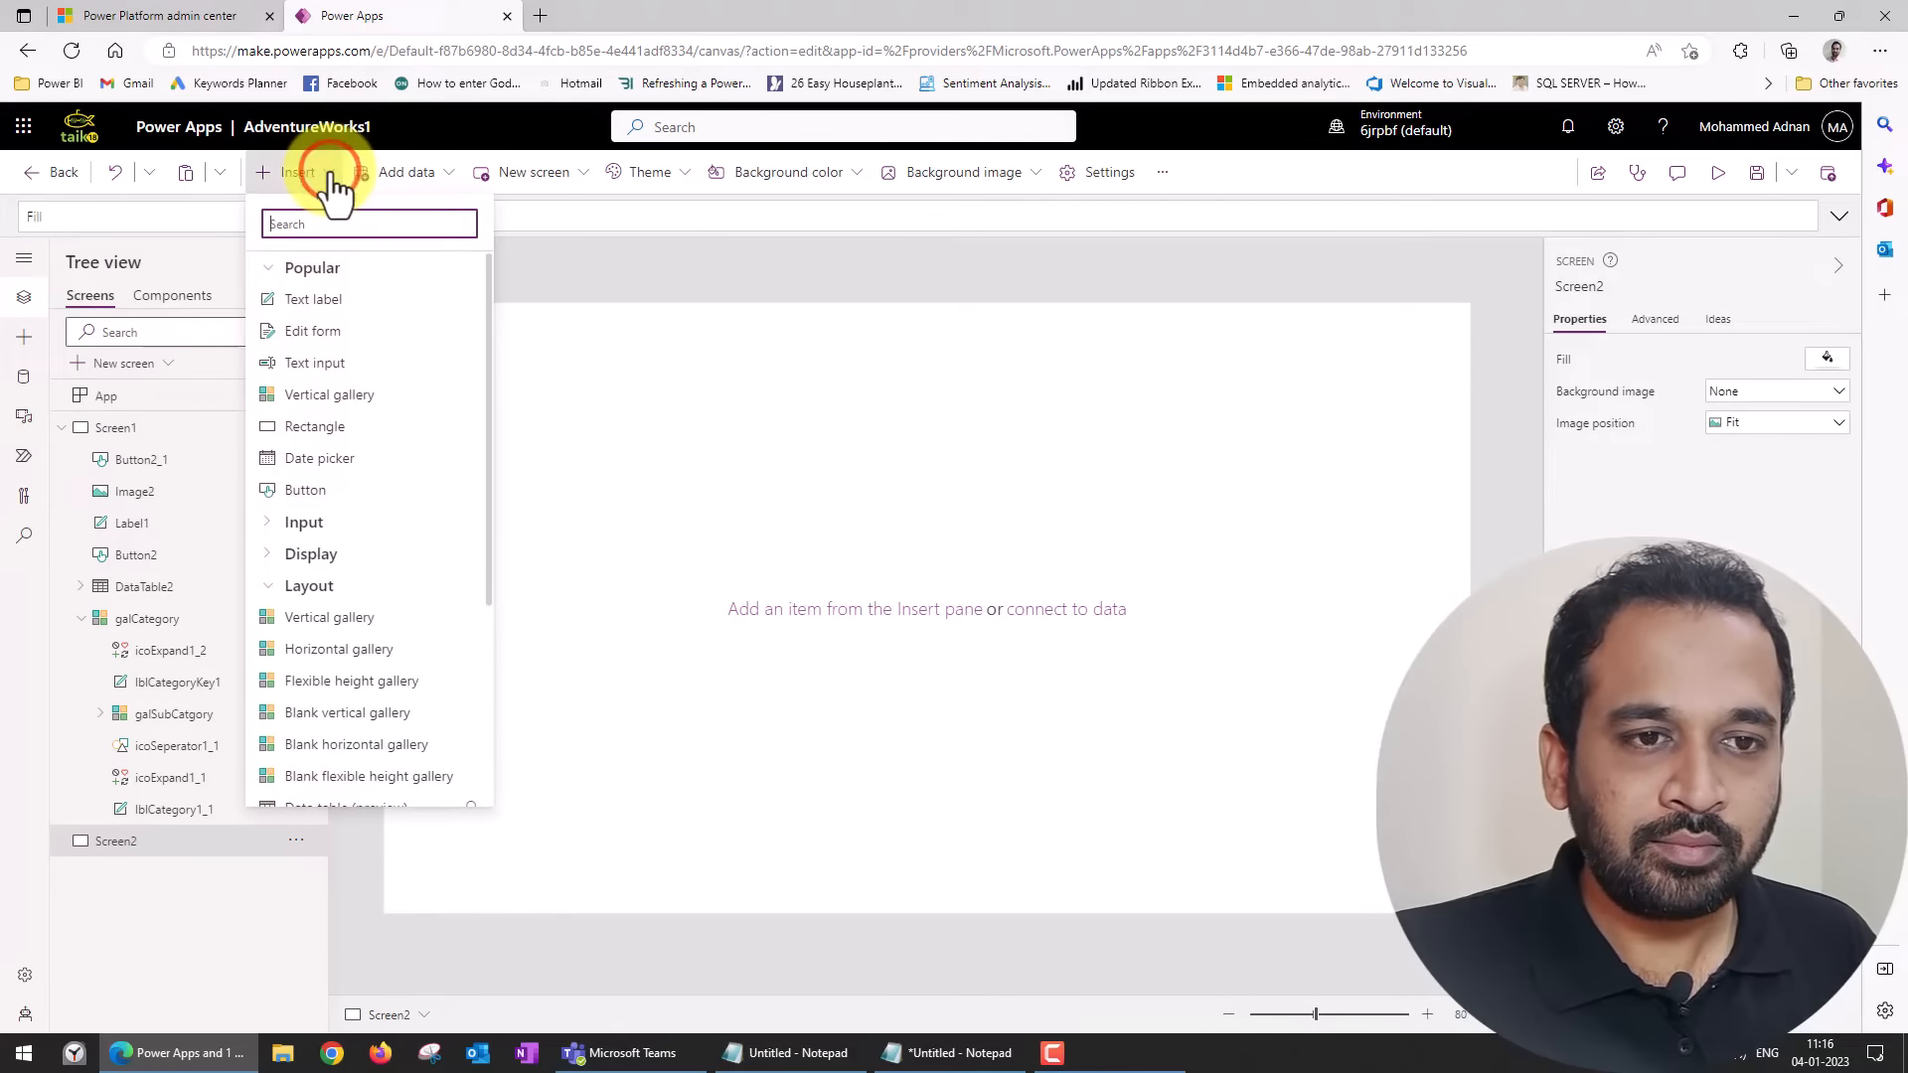
pyautogui.scroll(-2, 417, 681)
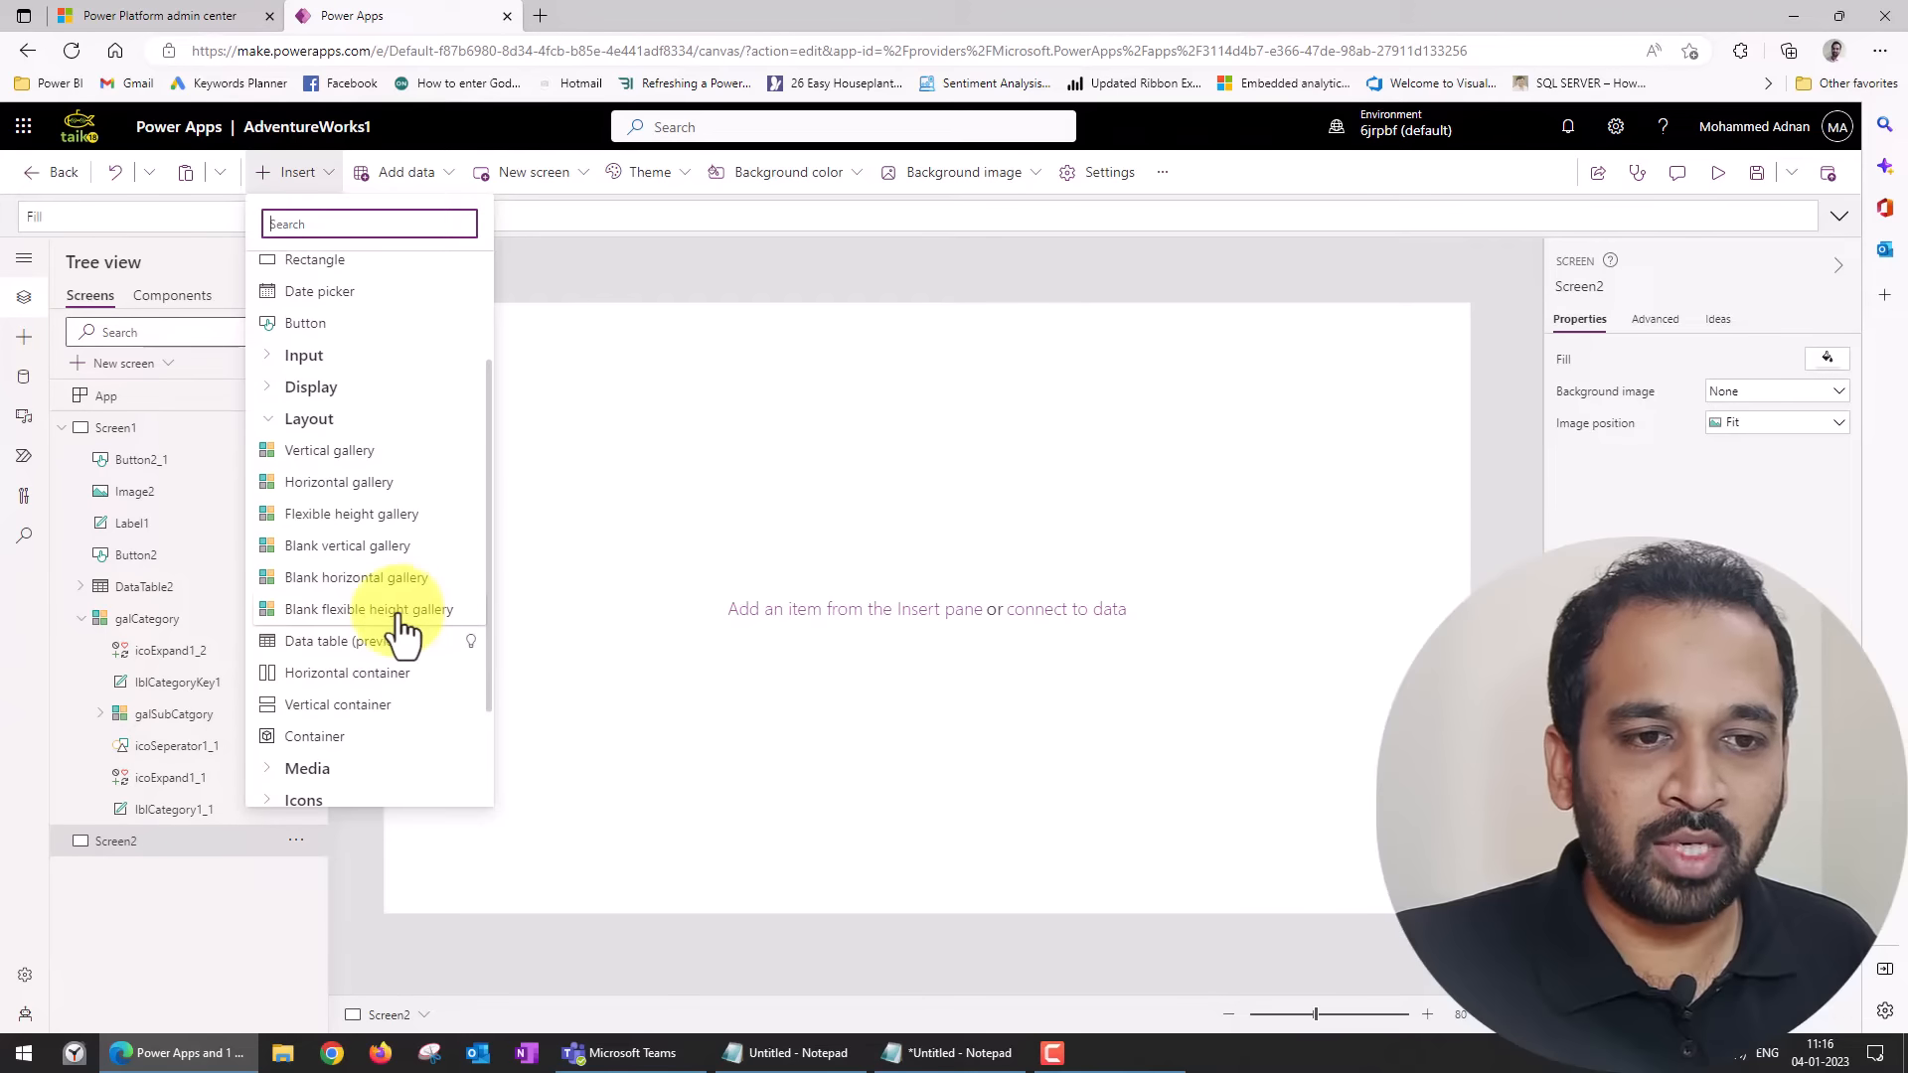
pyautogui.click(404, 530)
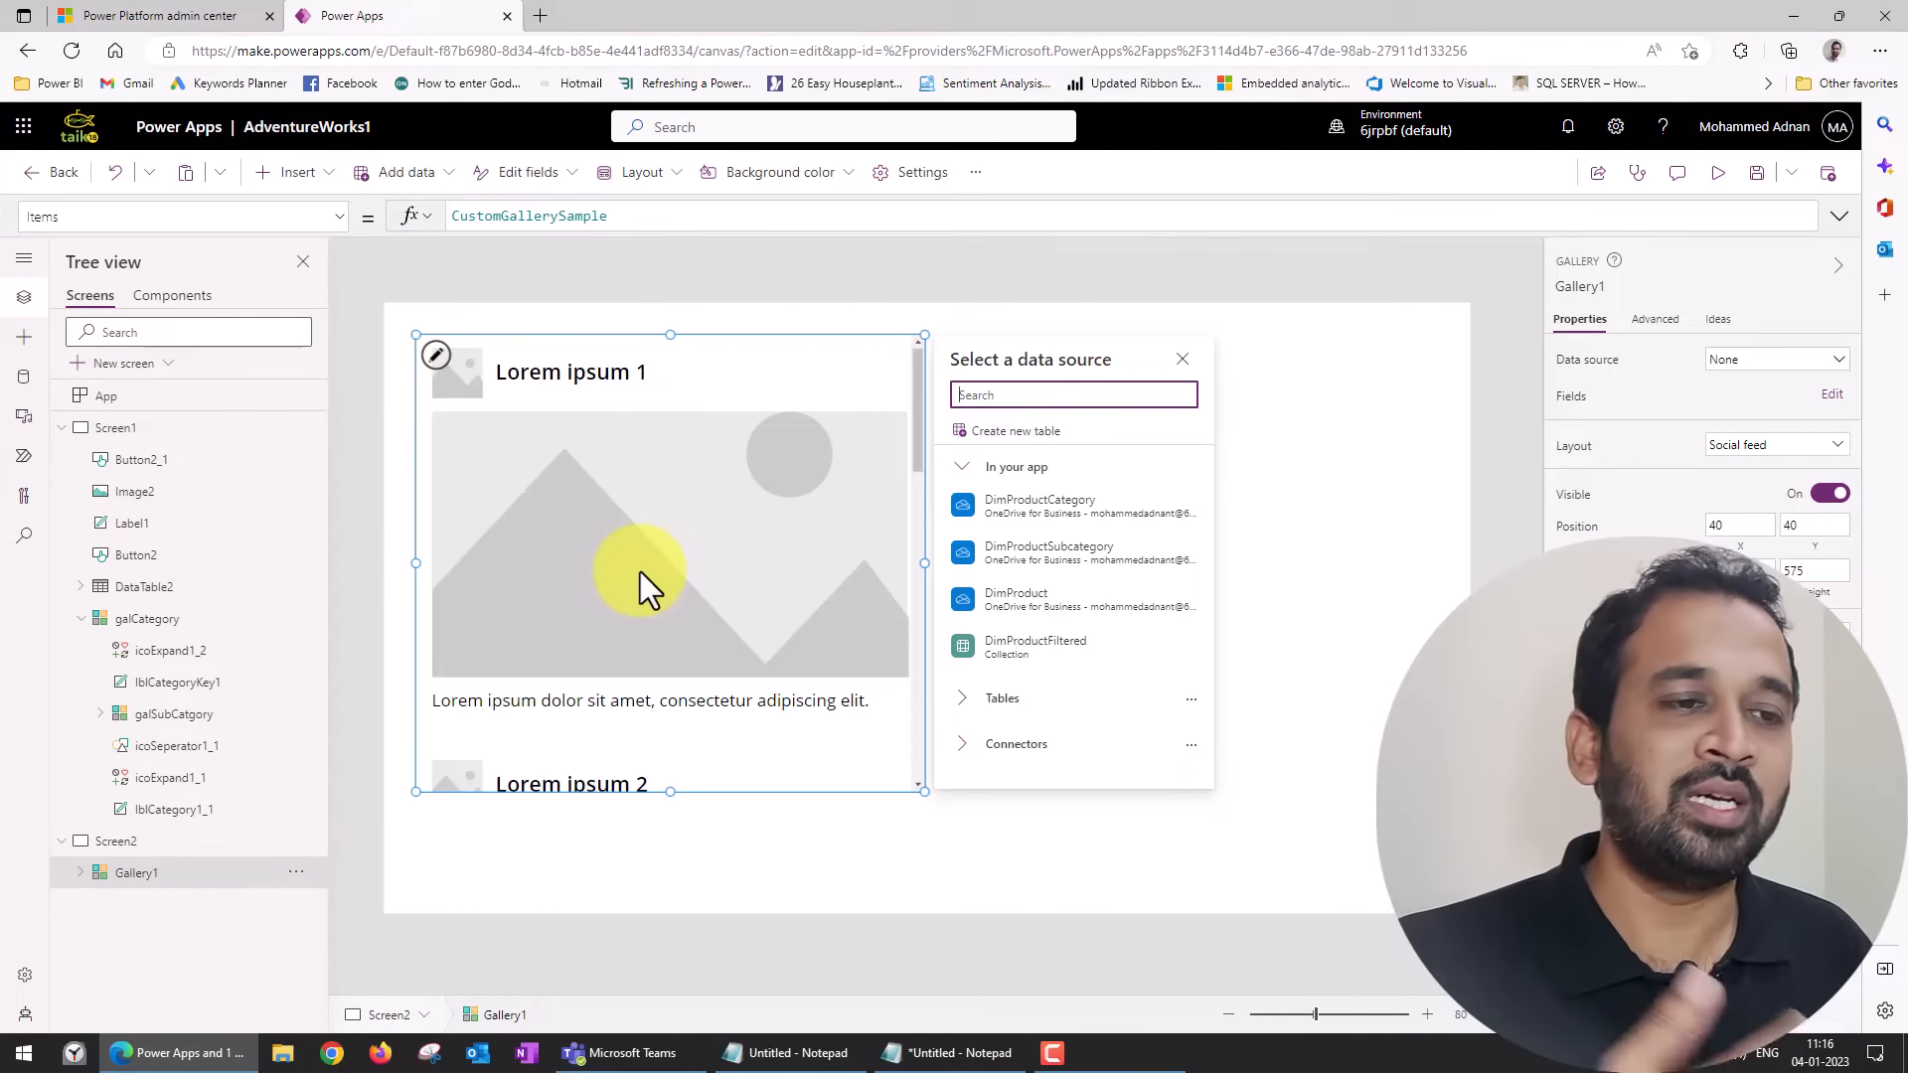
pyautogui.click(813, 756)
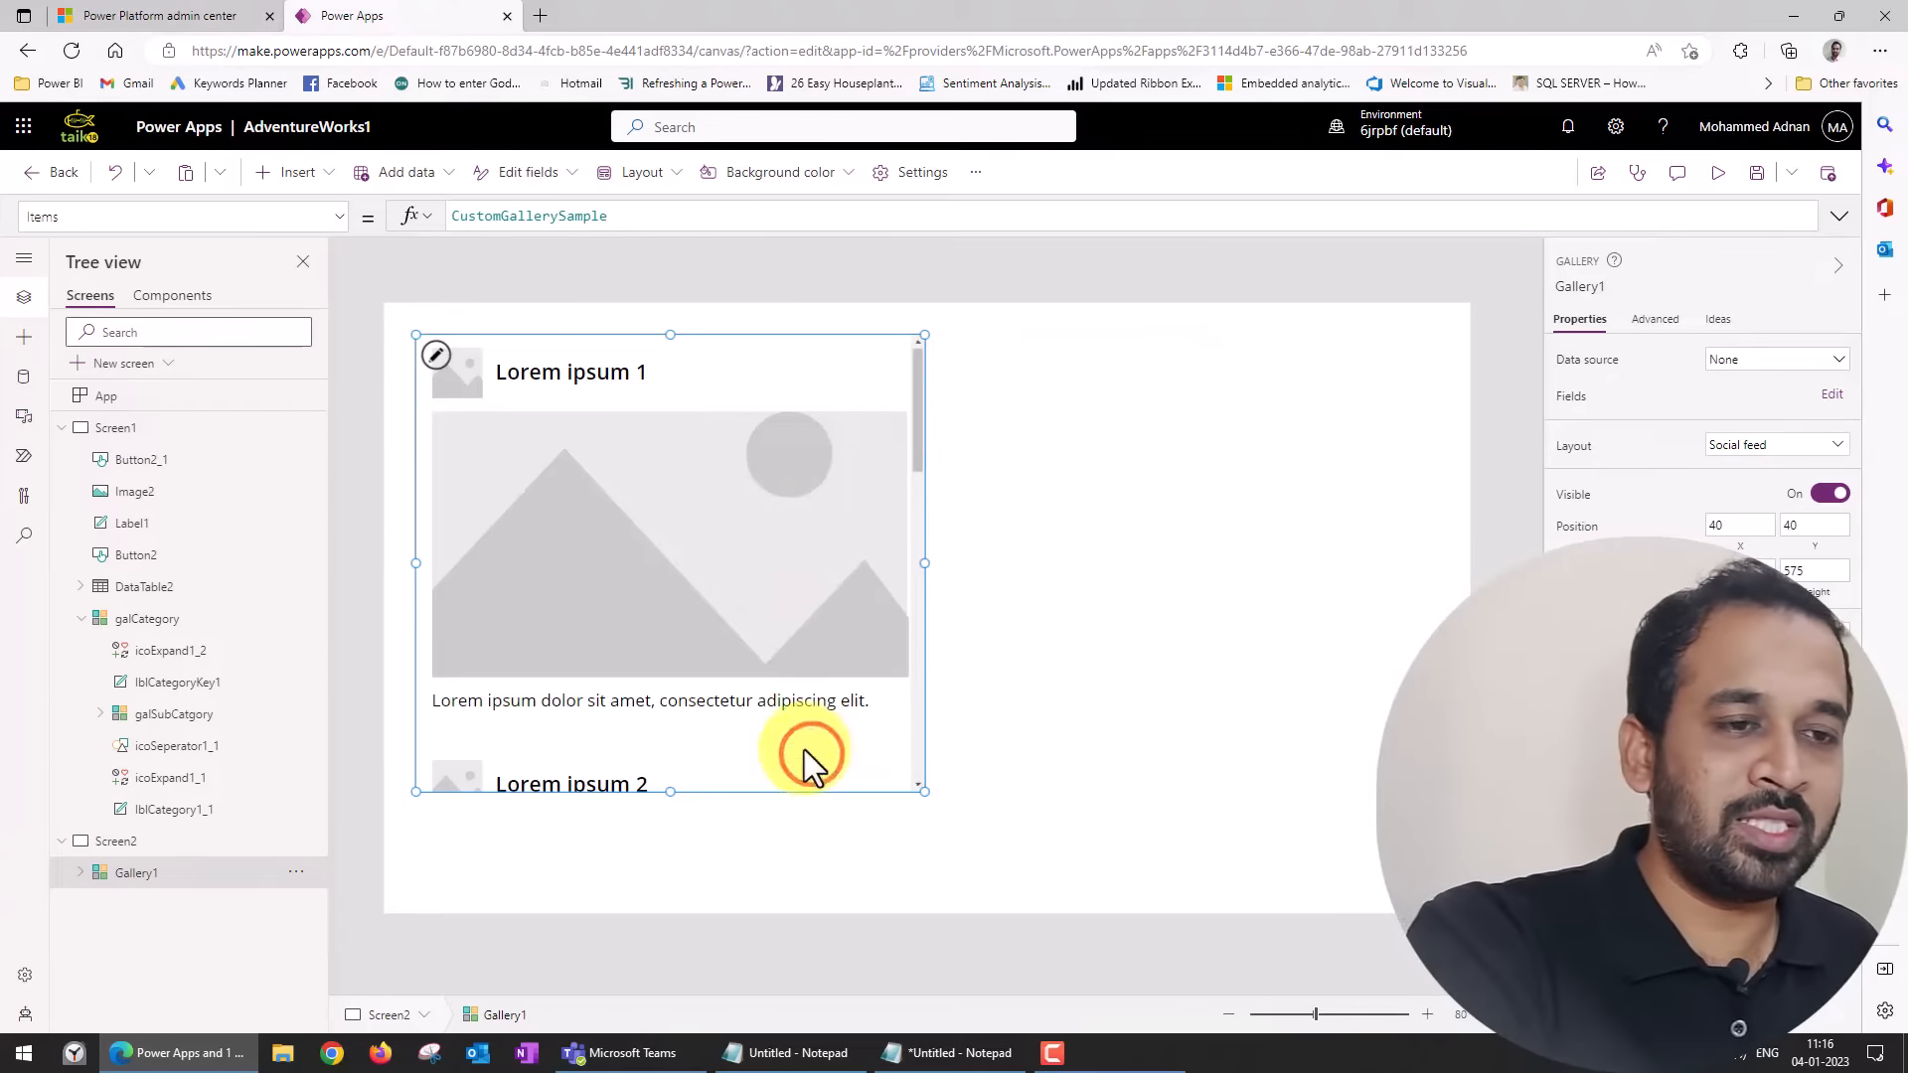
pyautogui.press('Delete')
# Insert a blank flexible height gallery on Screen2 and connect it to the DimProductCategory data source.
pyautogui.click(298, 172)
pyautogui.scroll(-1, 360, 586)
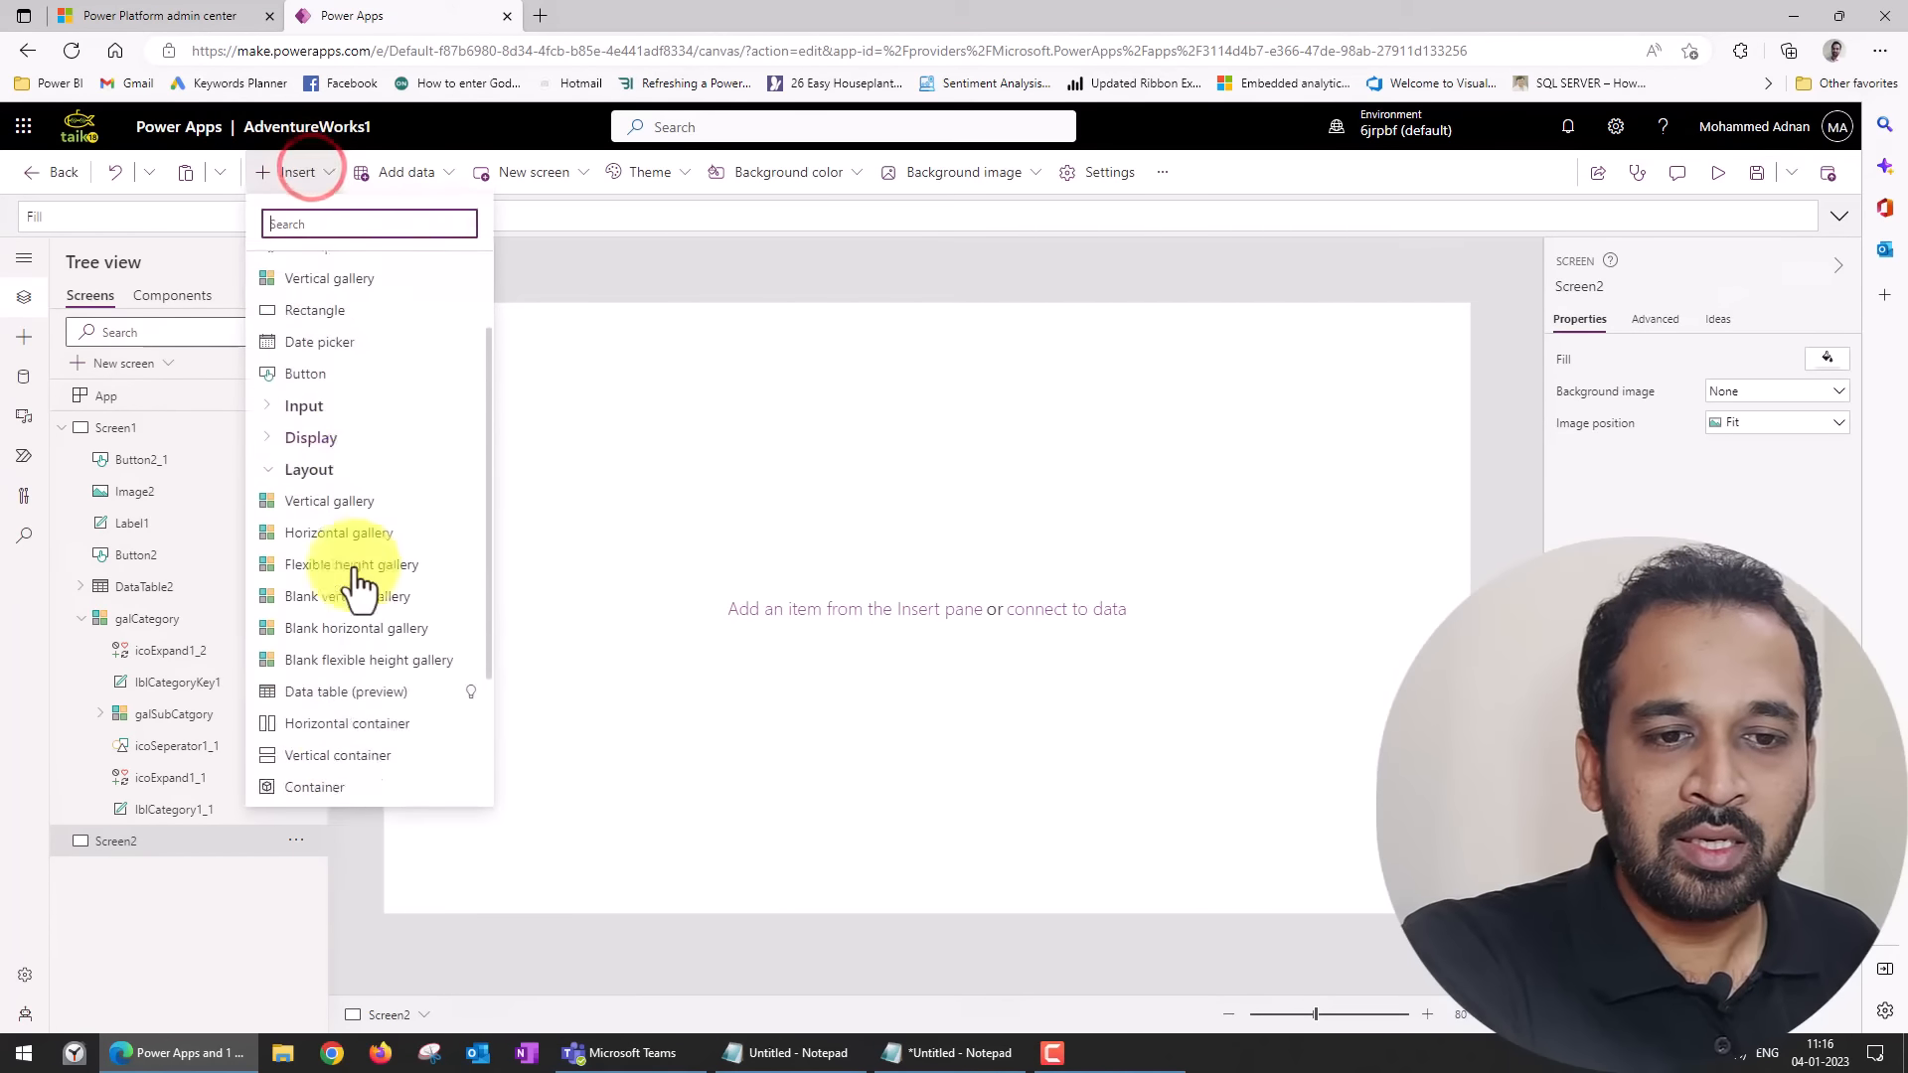
pyautogui.scroll(-2, 359, 586)
pyautogui.click(362, 467)
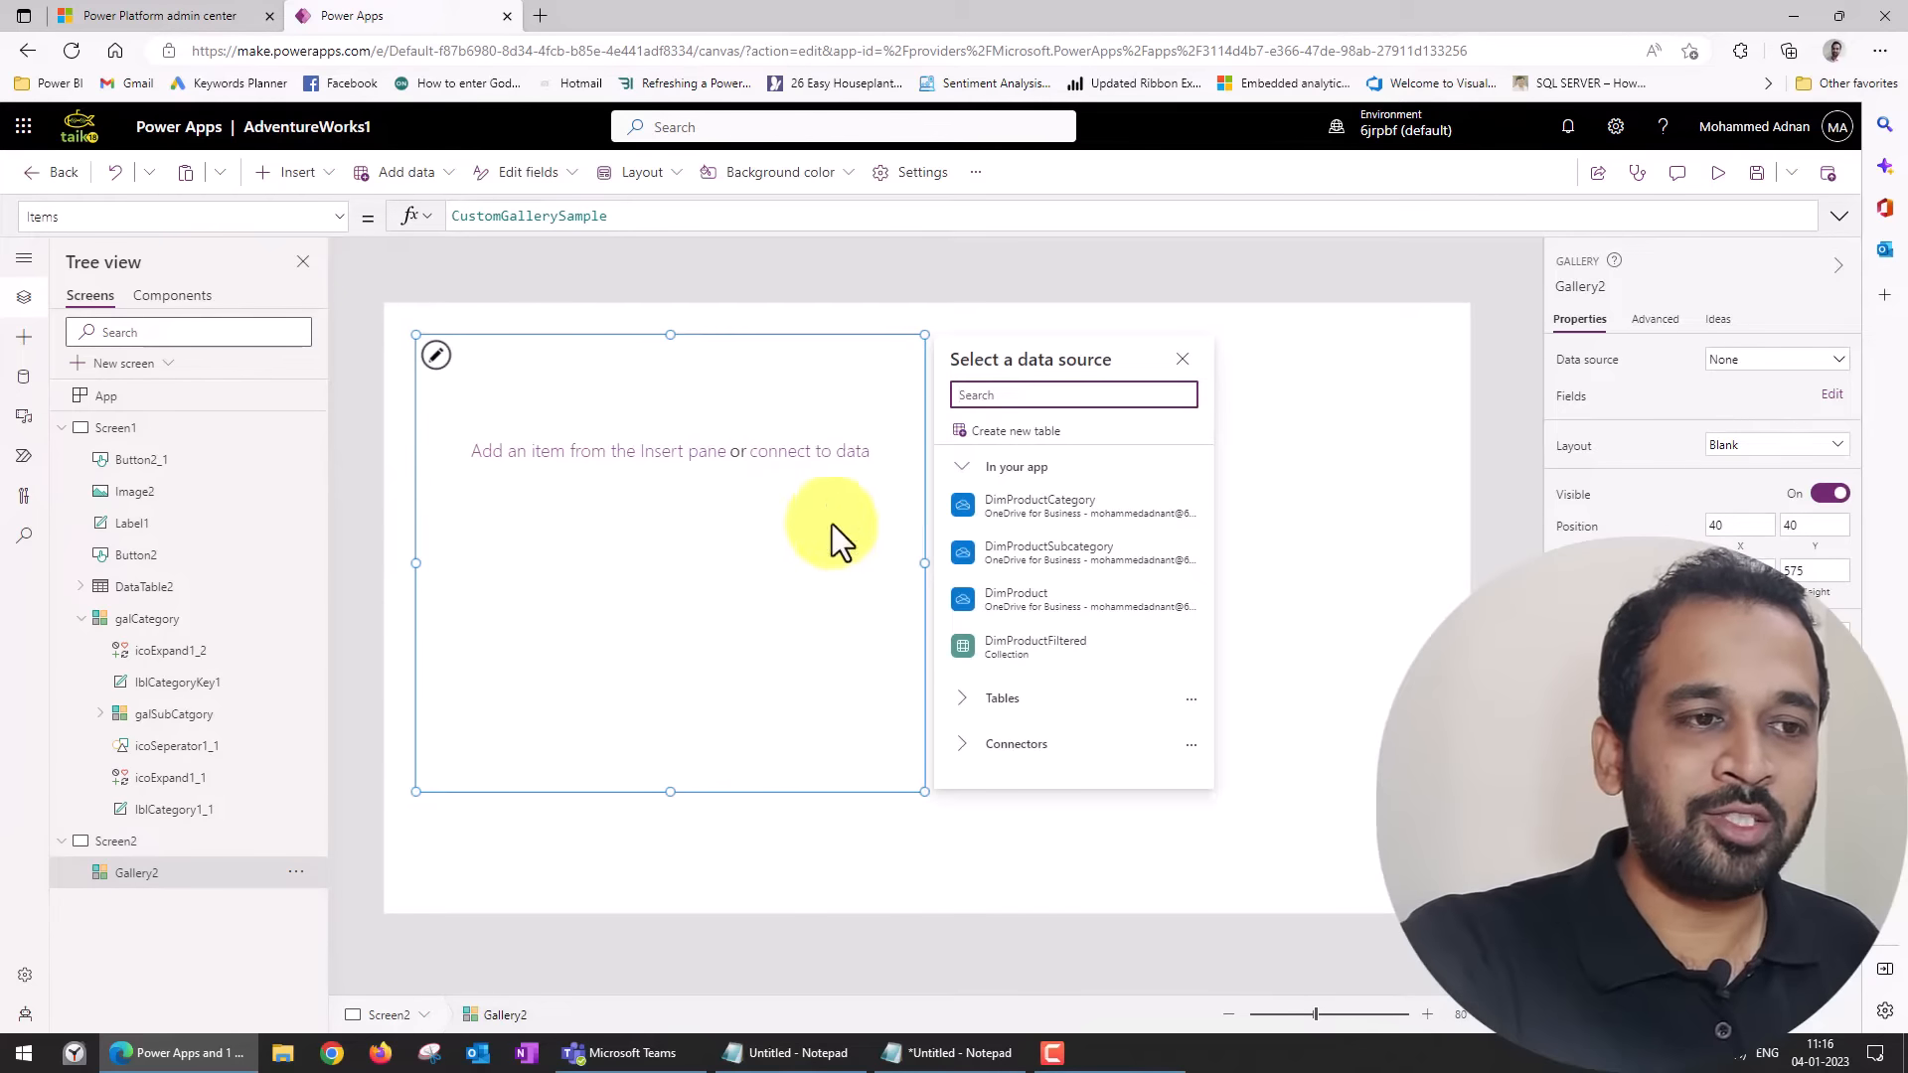
pyautogui.moveTo(1069, 521)
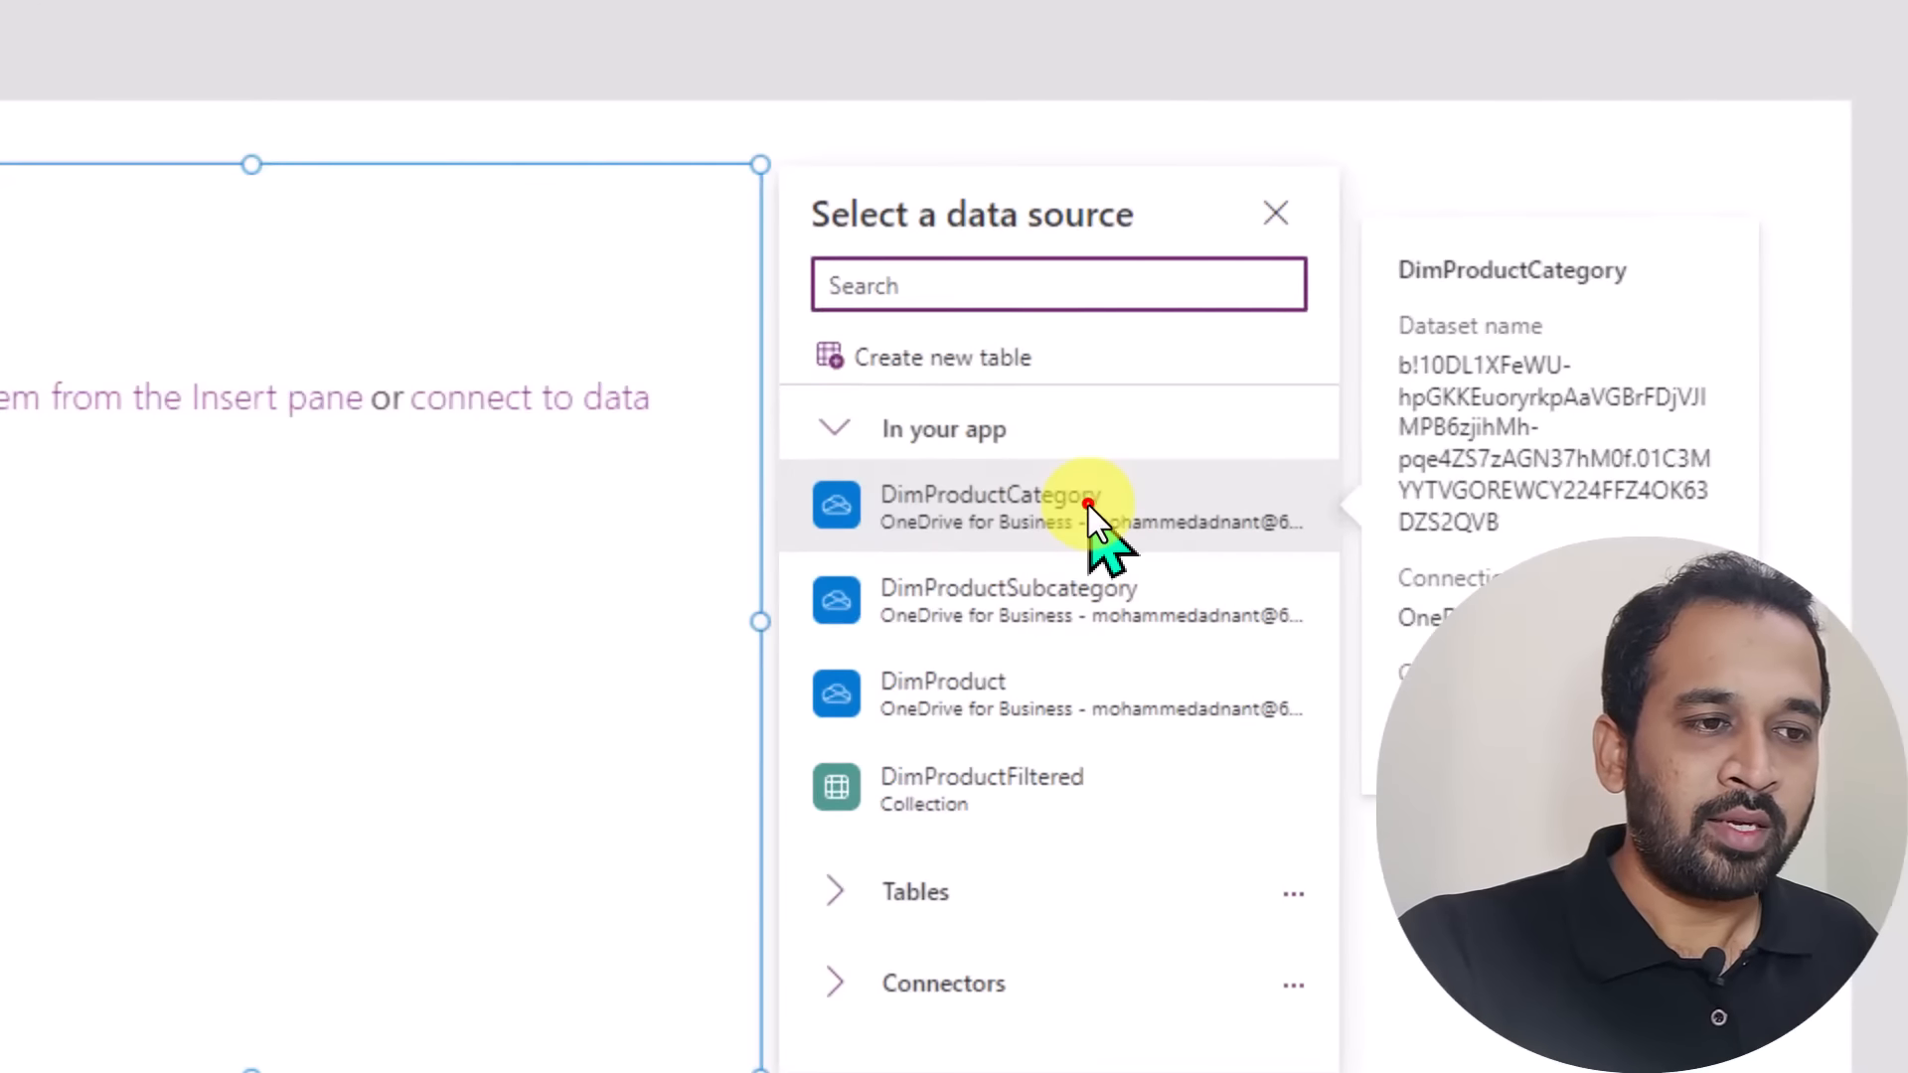
pyautogui.click(1088, 504)
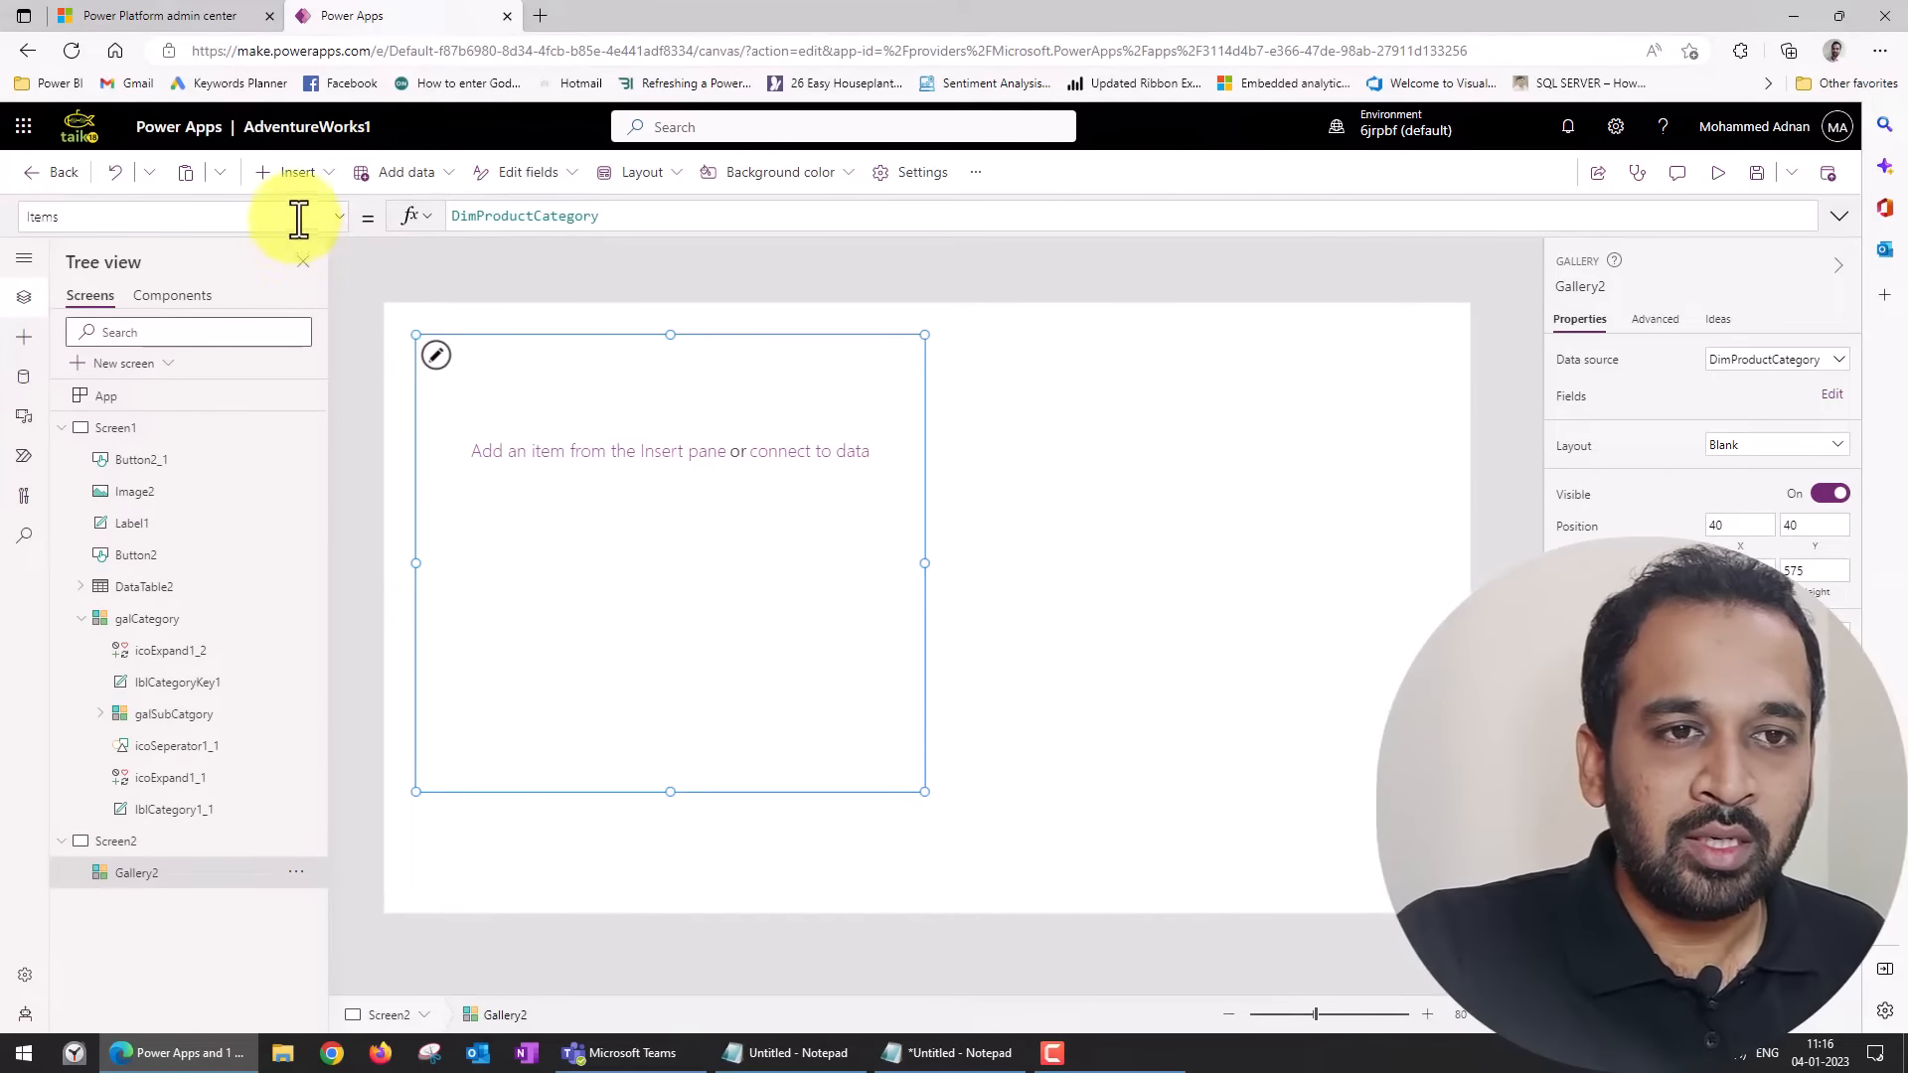
pyautogui.click(316, 175)
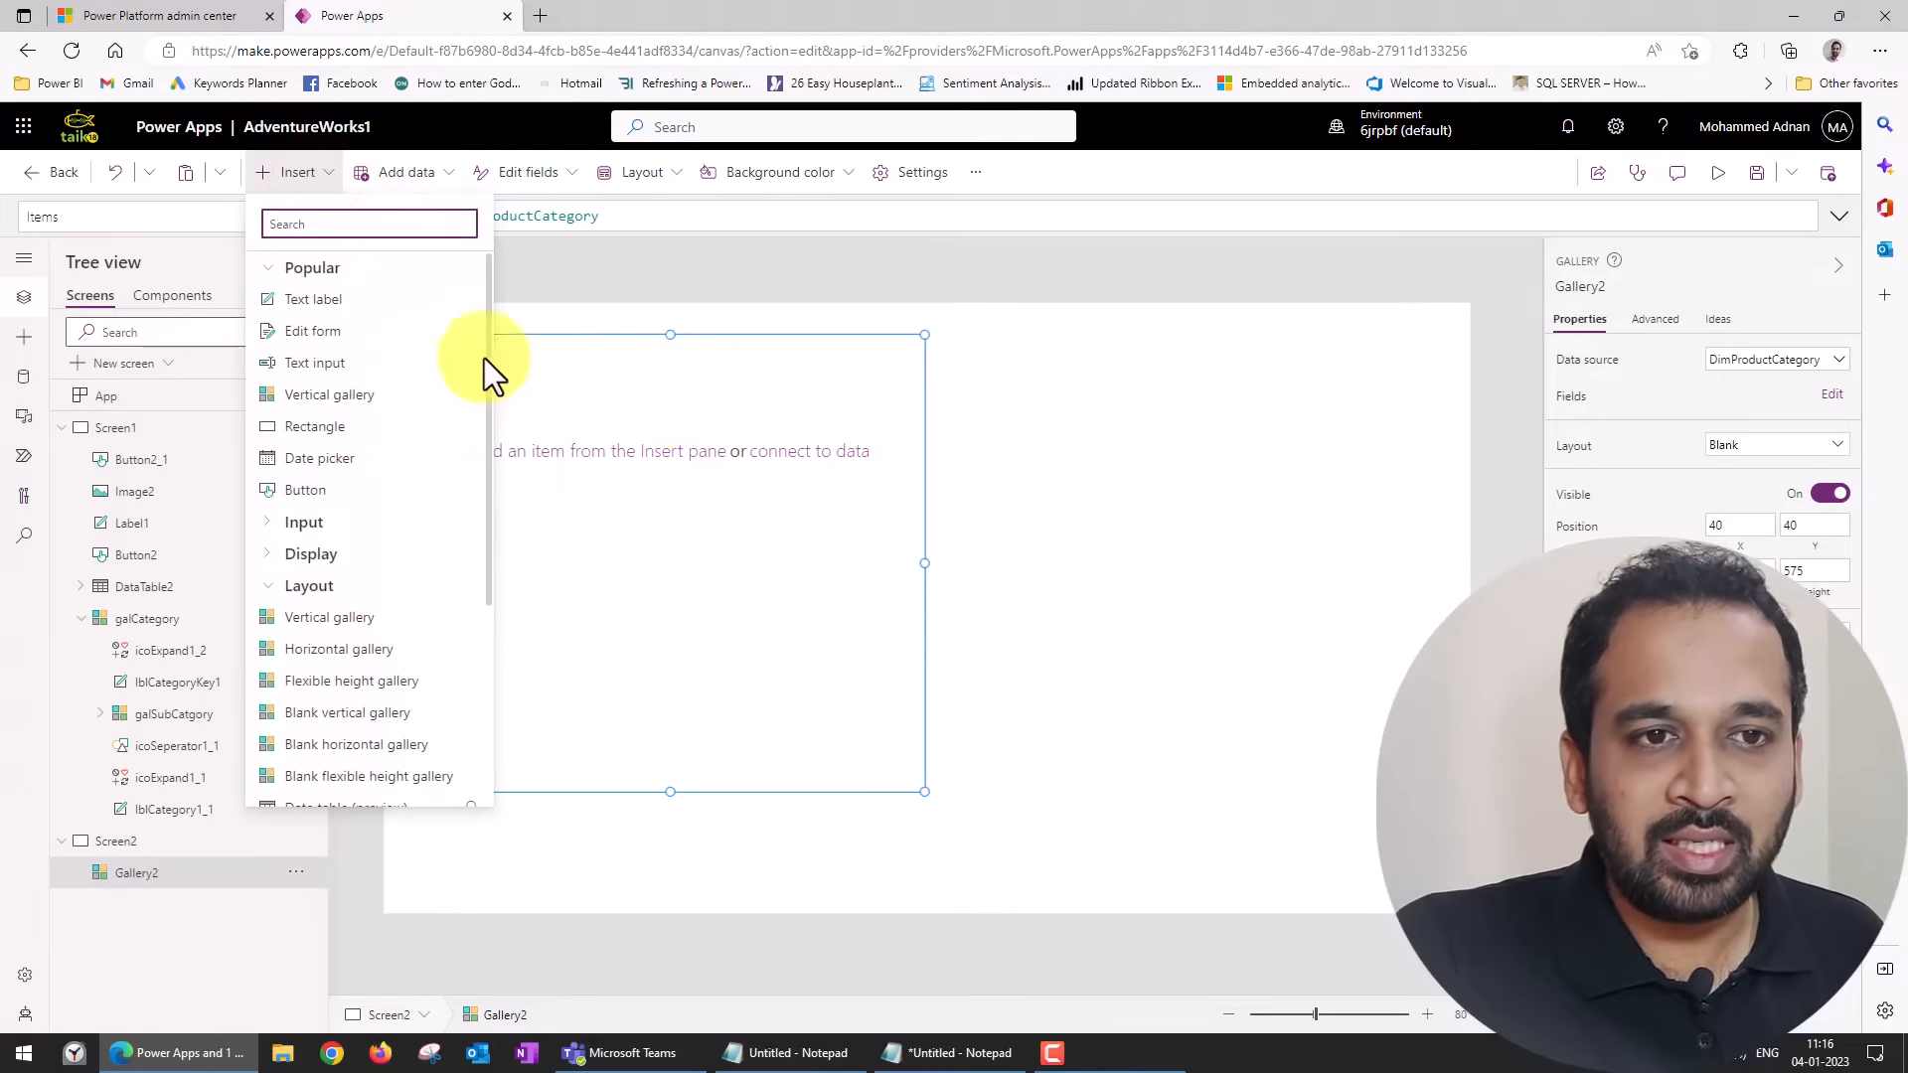
pyautogui.click(342, 300)
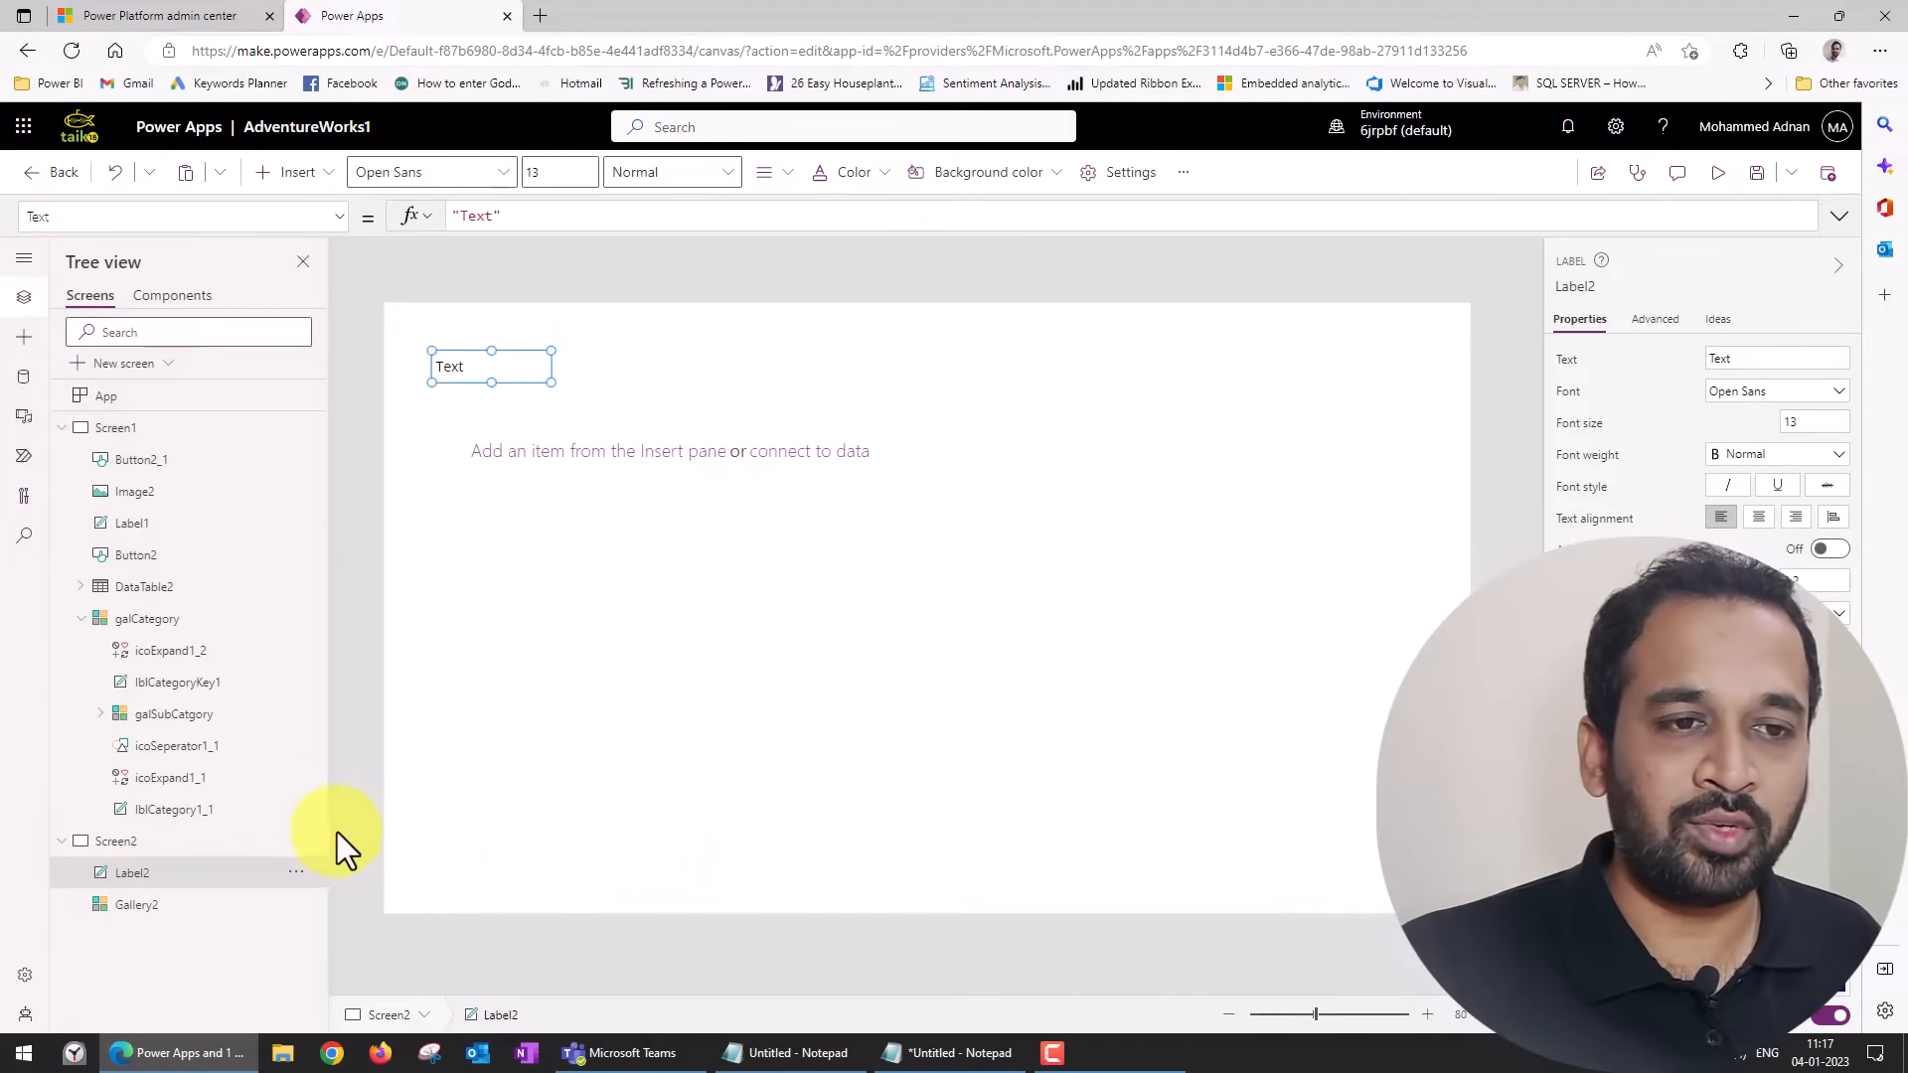
pyautogui.press('Delete')
# Add a text label inside the Gallery2 template for ThisItem.ProductCategoryKey and narrow it to fit the key.
pyautogui.click(583, 547)
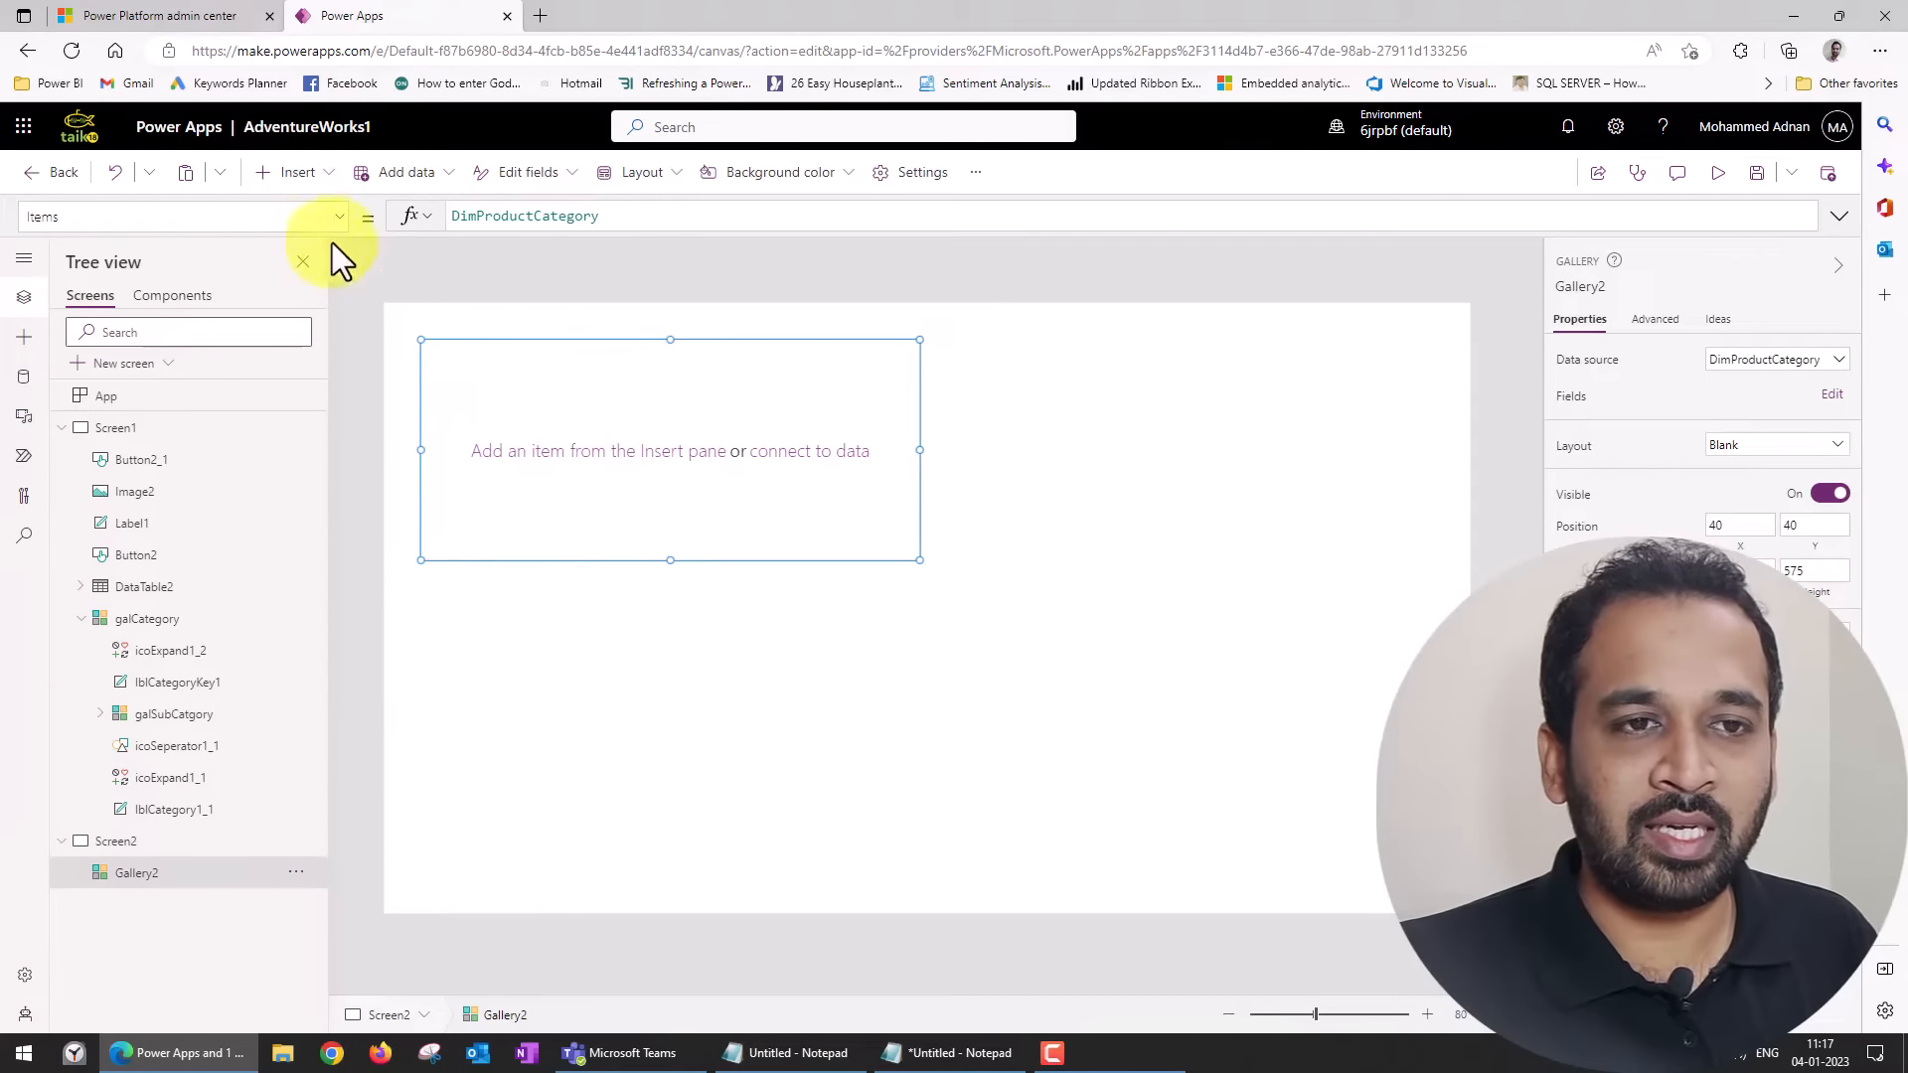
pyautogui.click(306, 177)
pyautogui.click(328, 296)
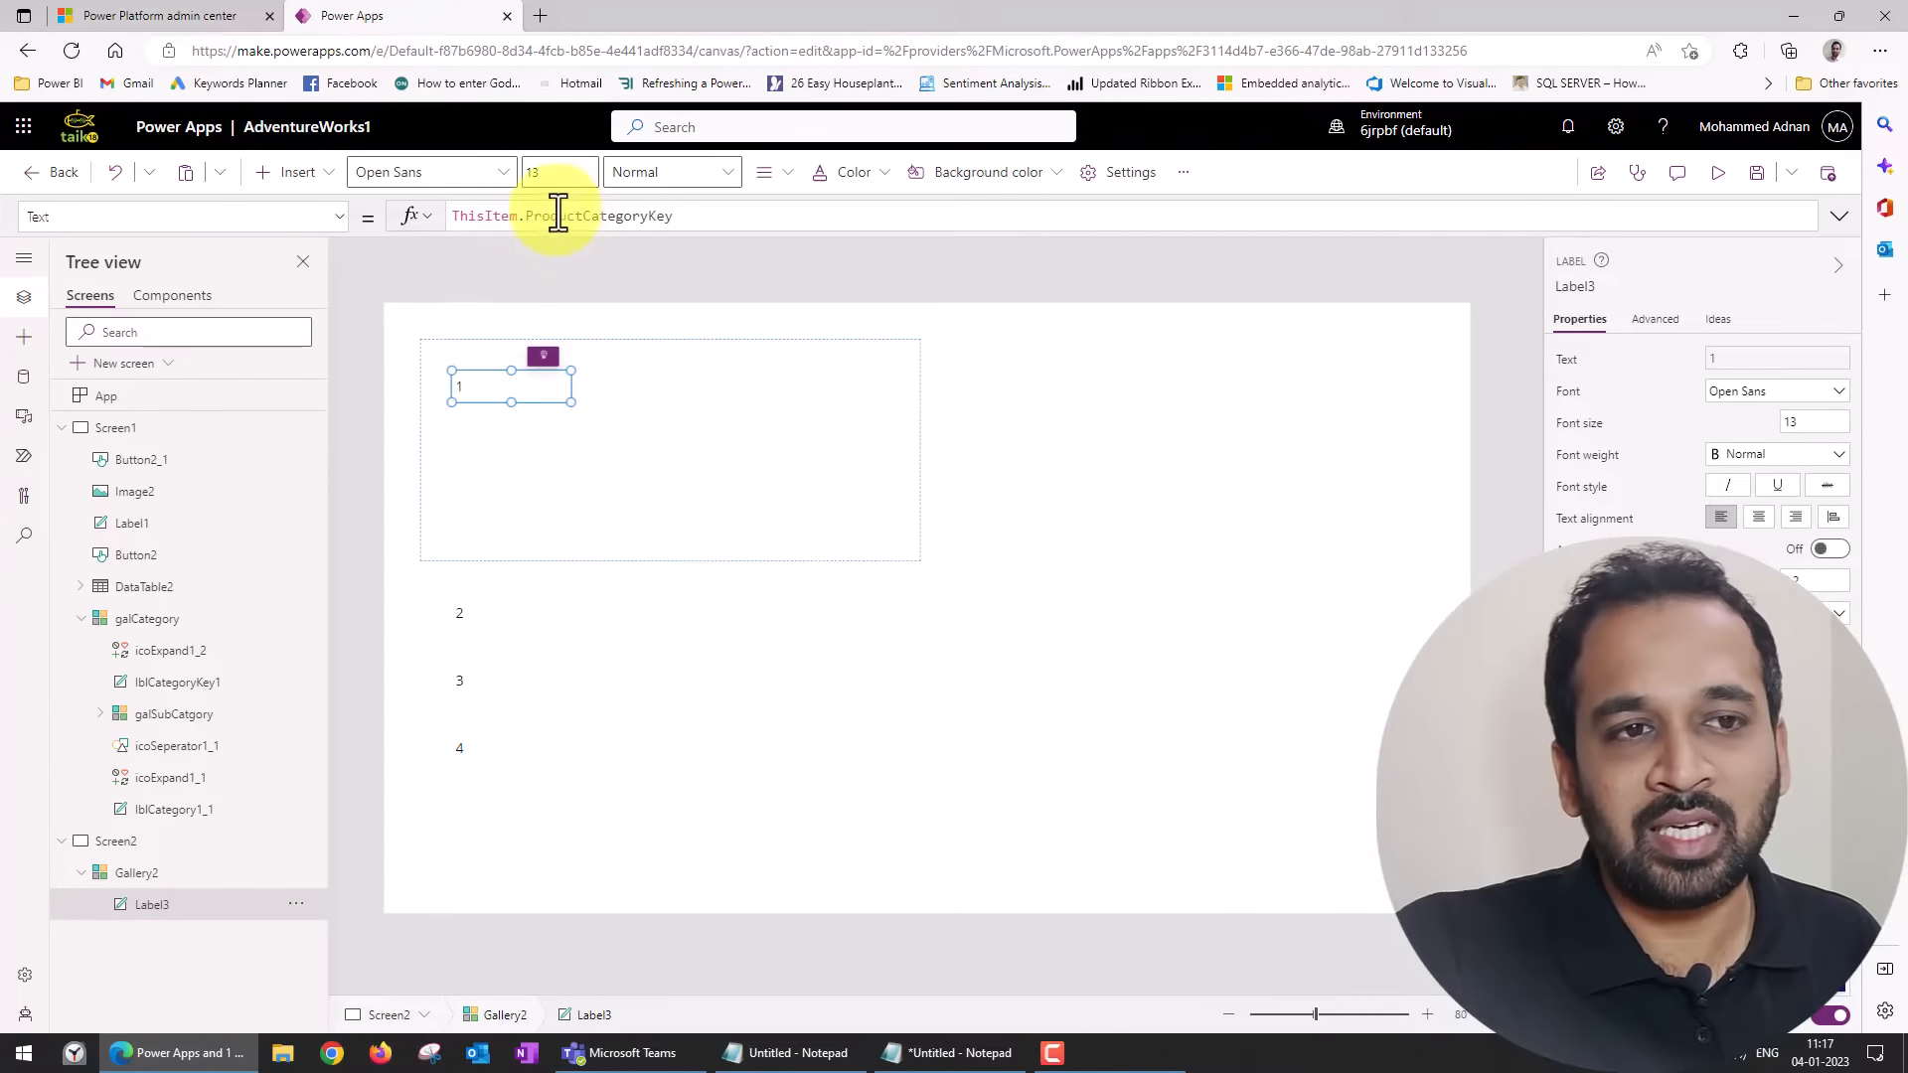
pyautogui.moveTo(532, 215); pyautogui.dragTo(676, 220)
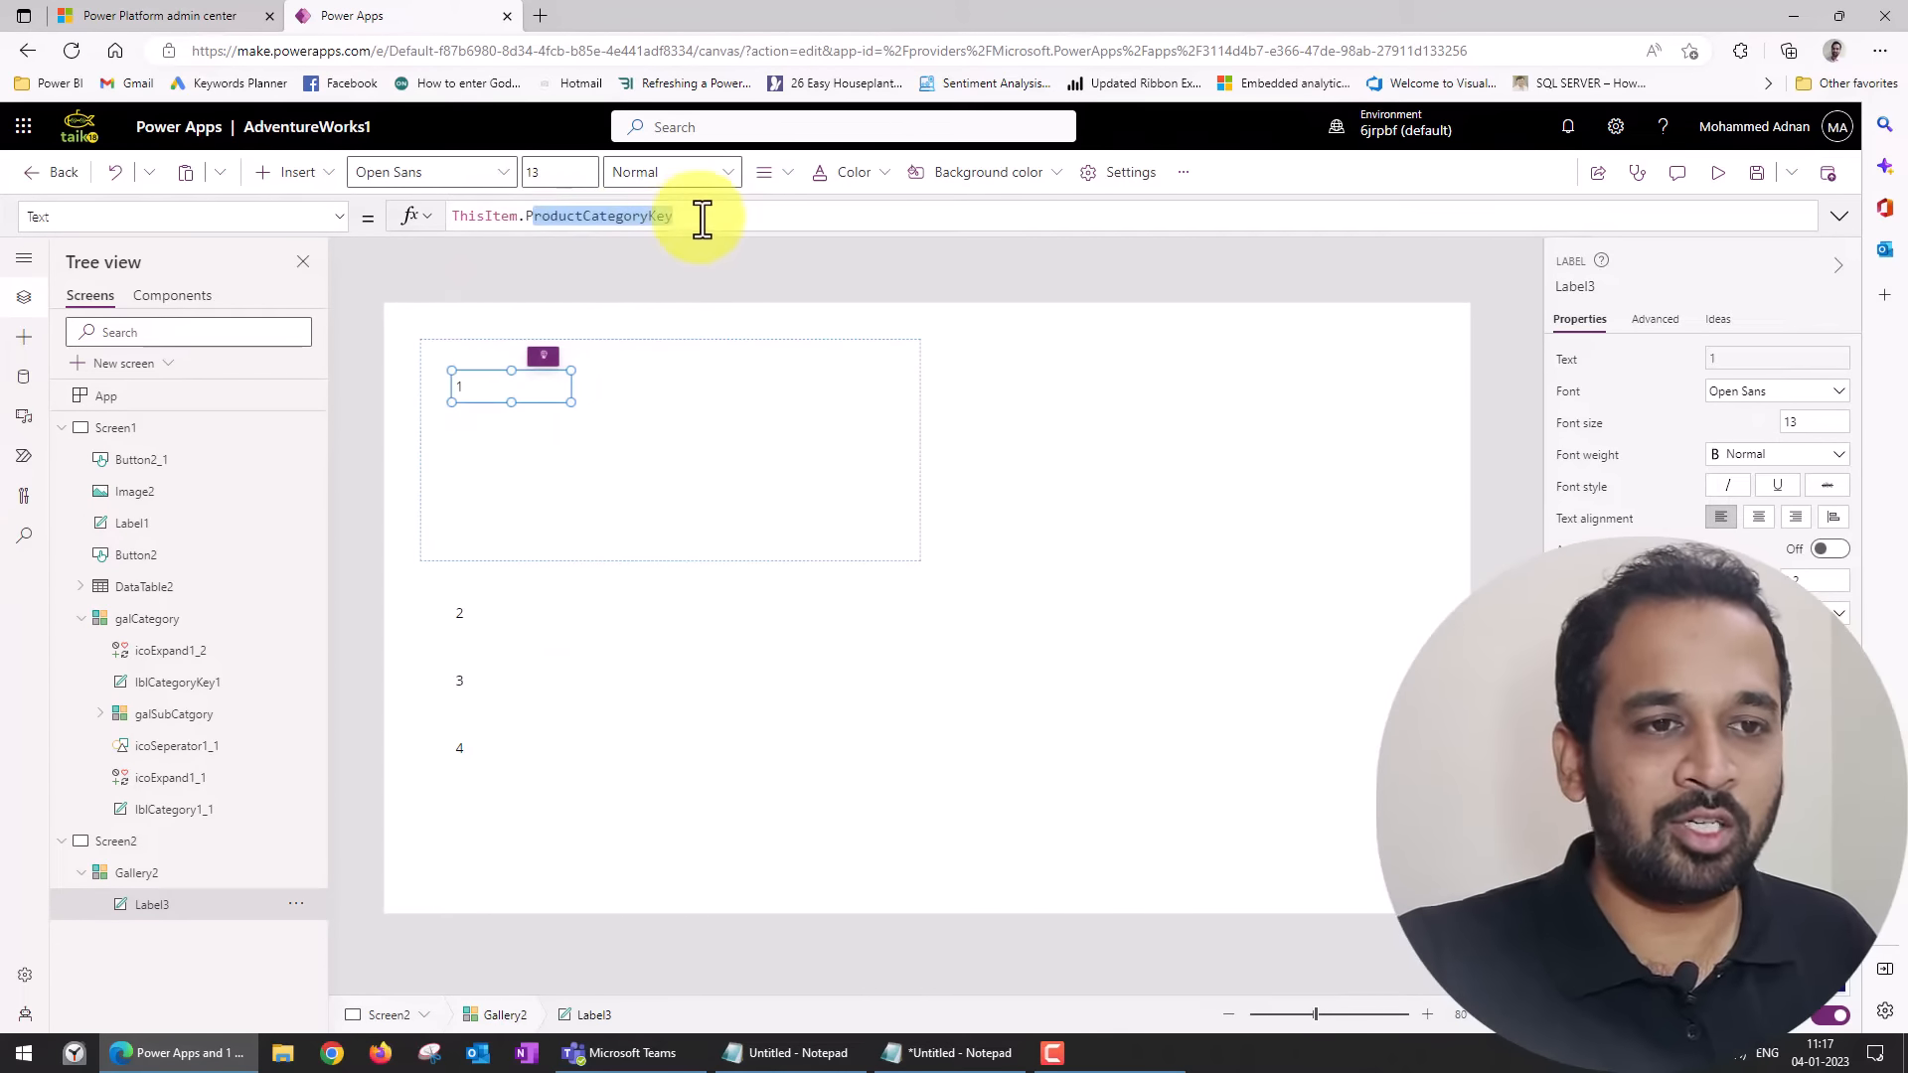
pyautogui.click(498, 382)
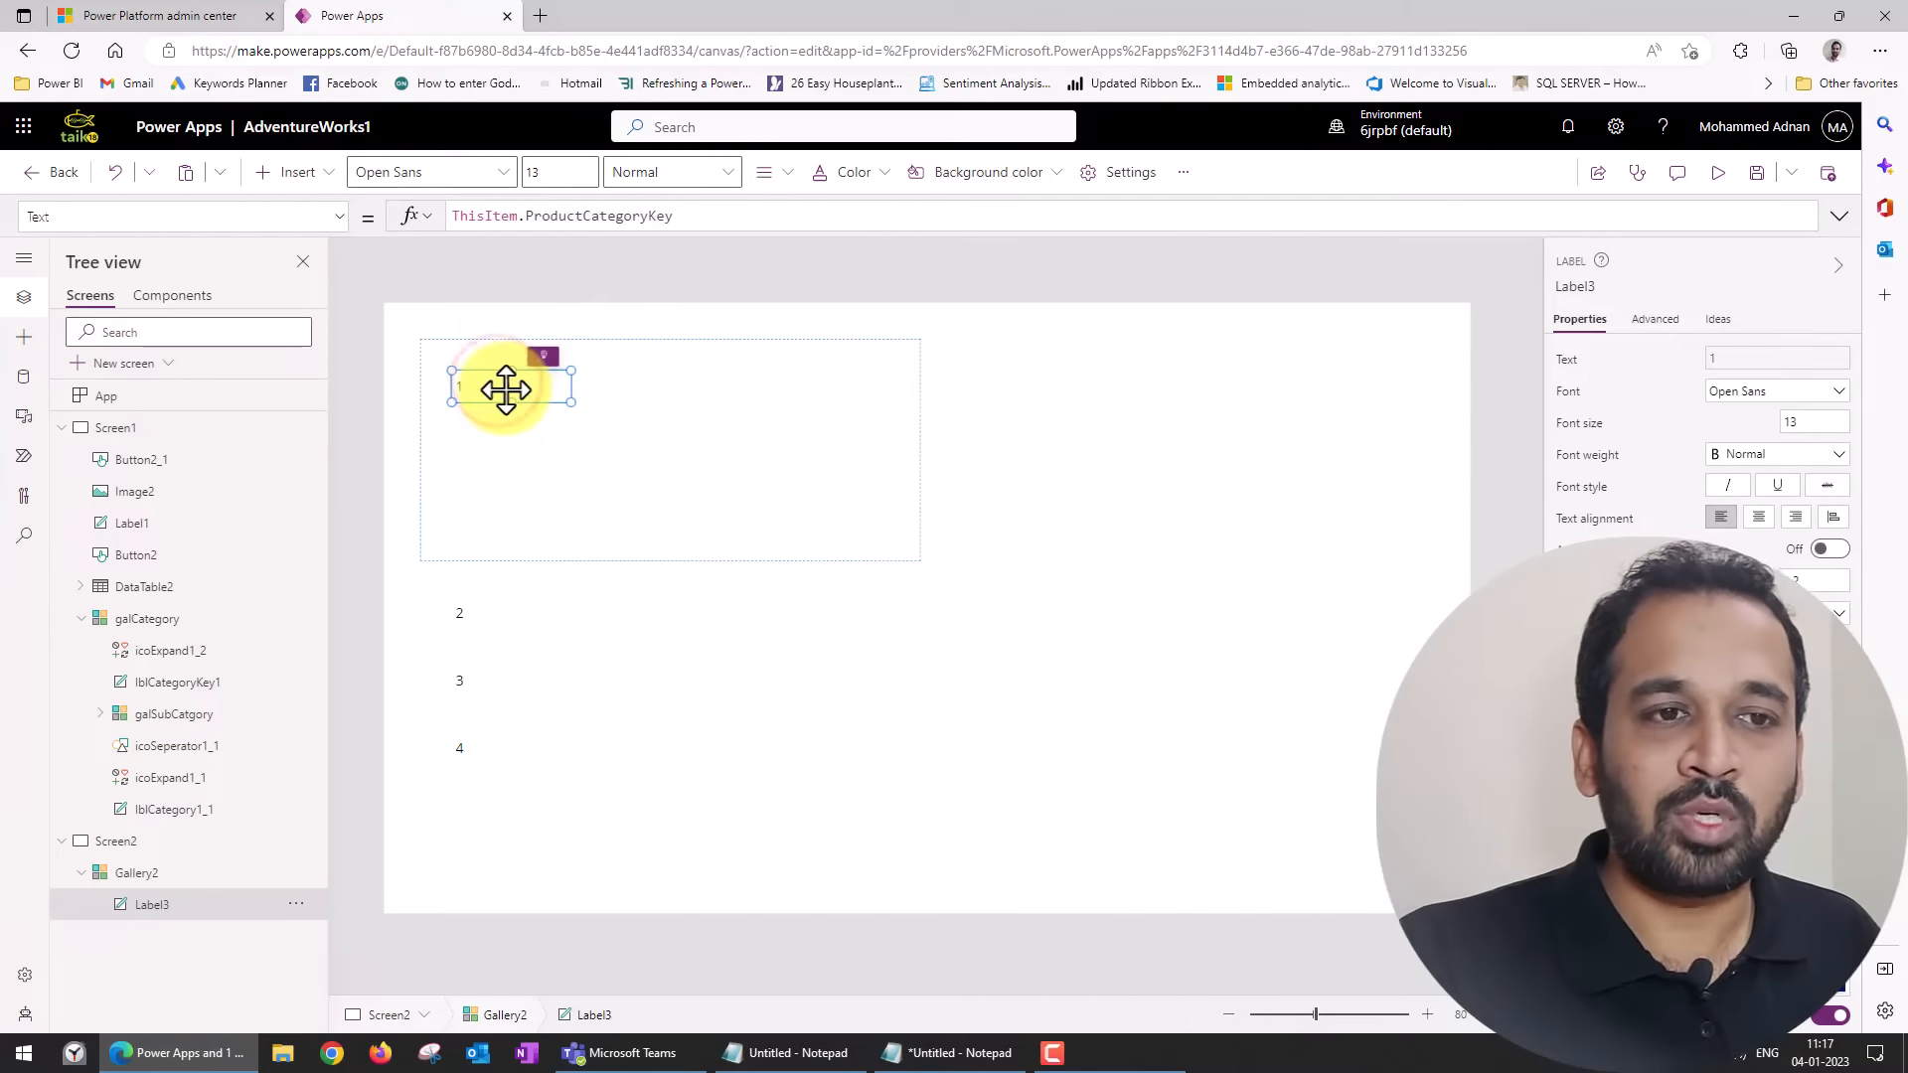
pyautogui.moveTo(567, 394); pyautogui.dragTo(498, 395)
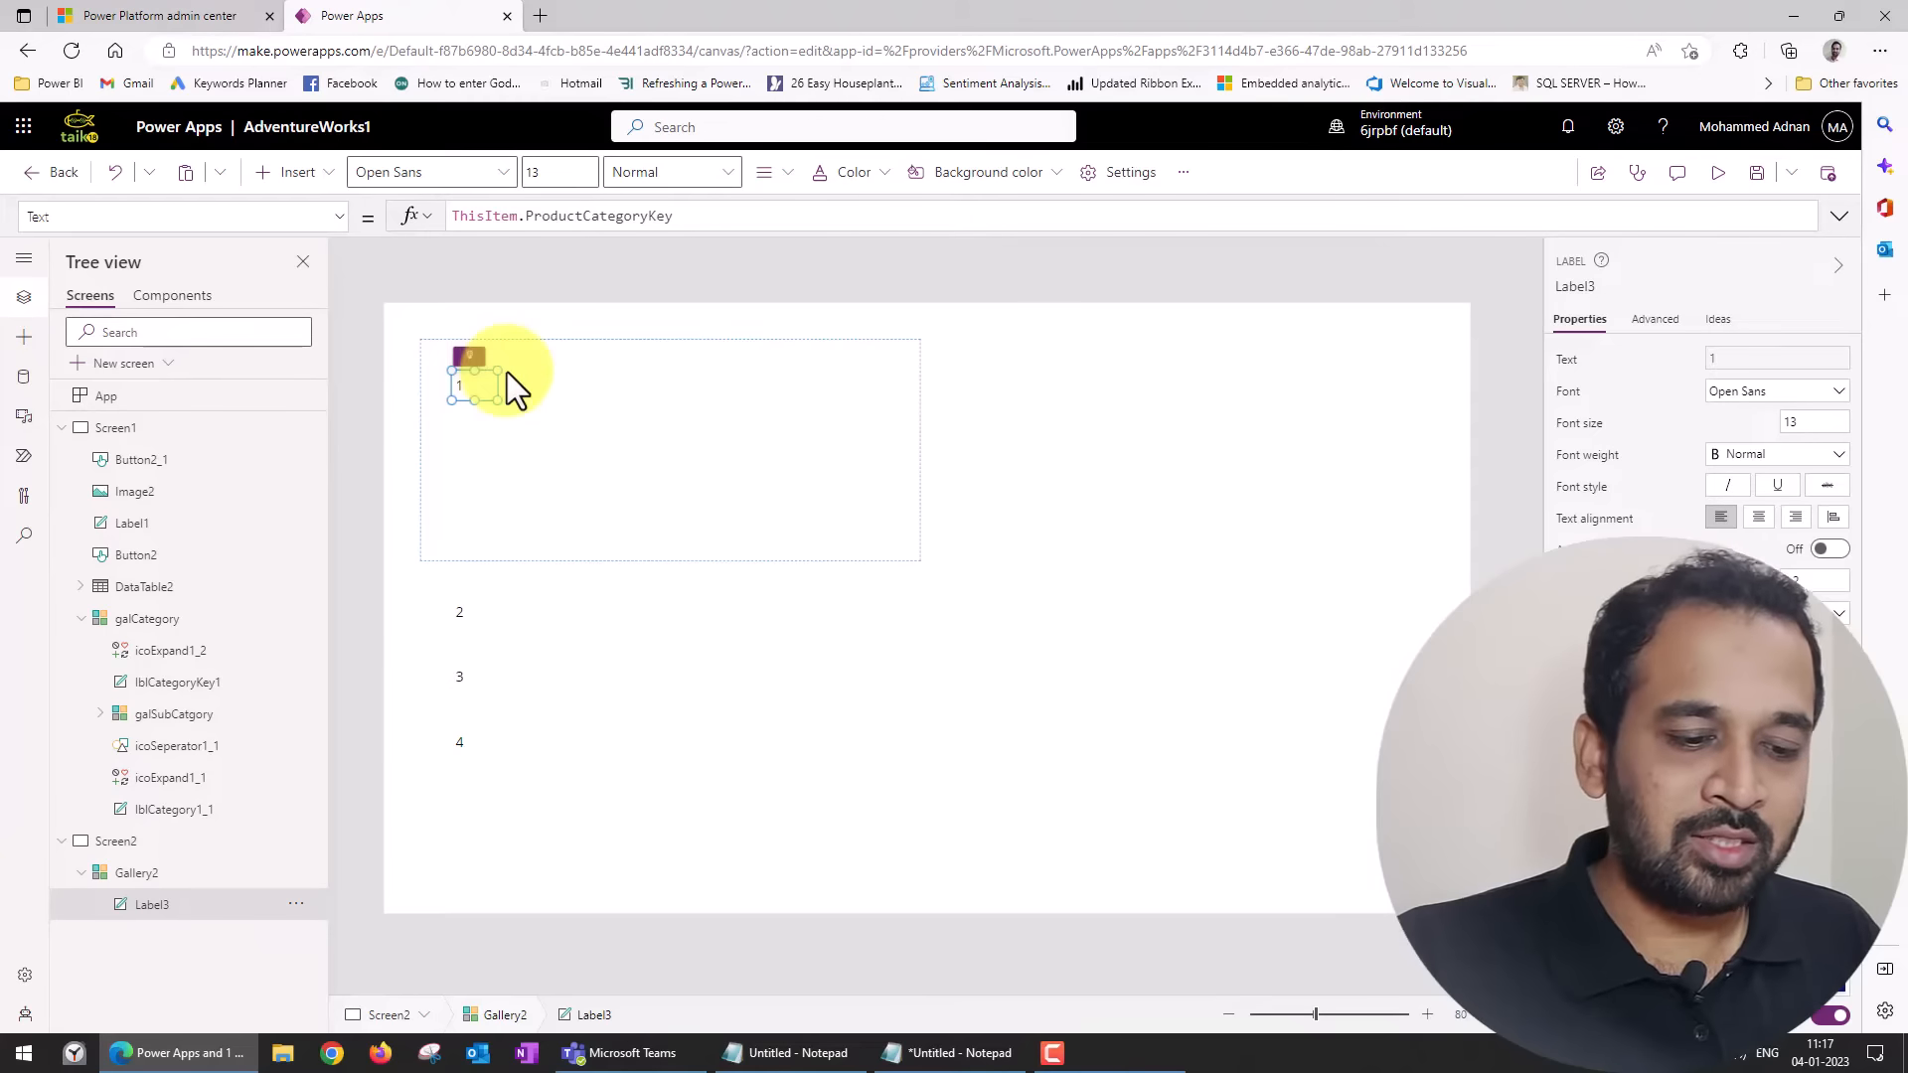
# Duplicate the key label, place the wider copy beside it, and set its text to ThisItem.ProductCategoryName.
pyautogui.hotkey('ctrl', 'v')
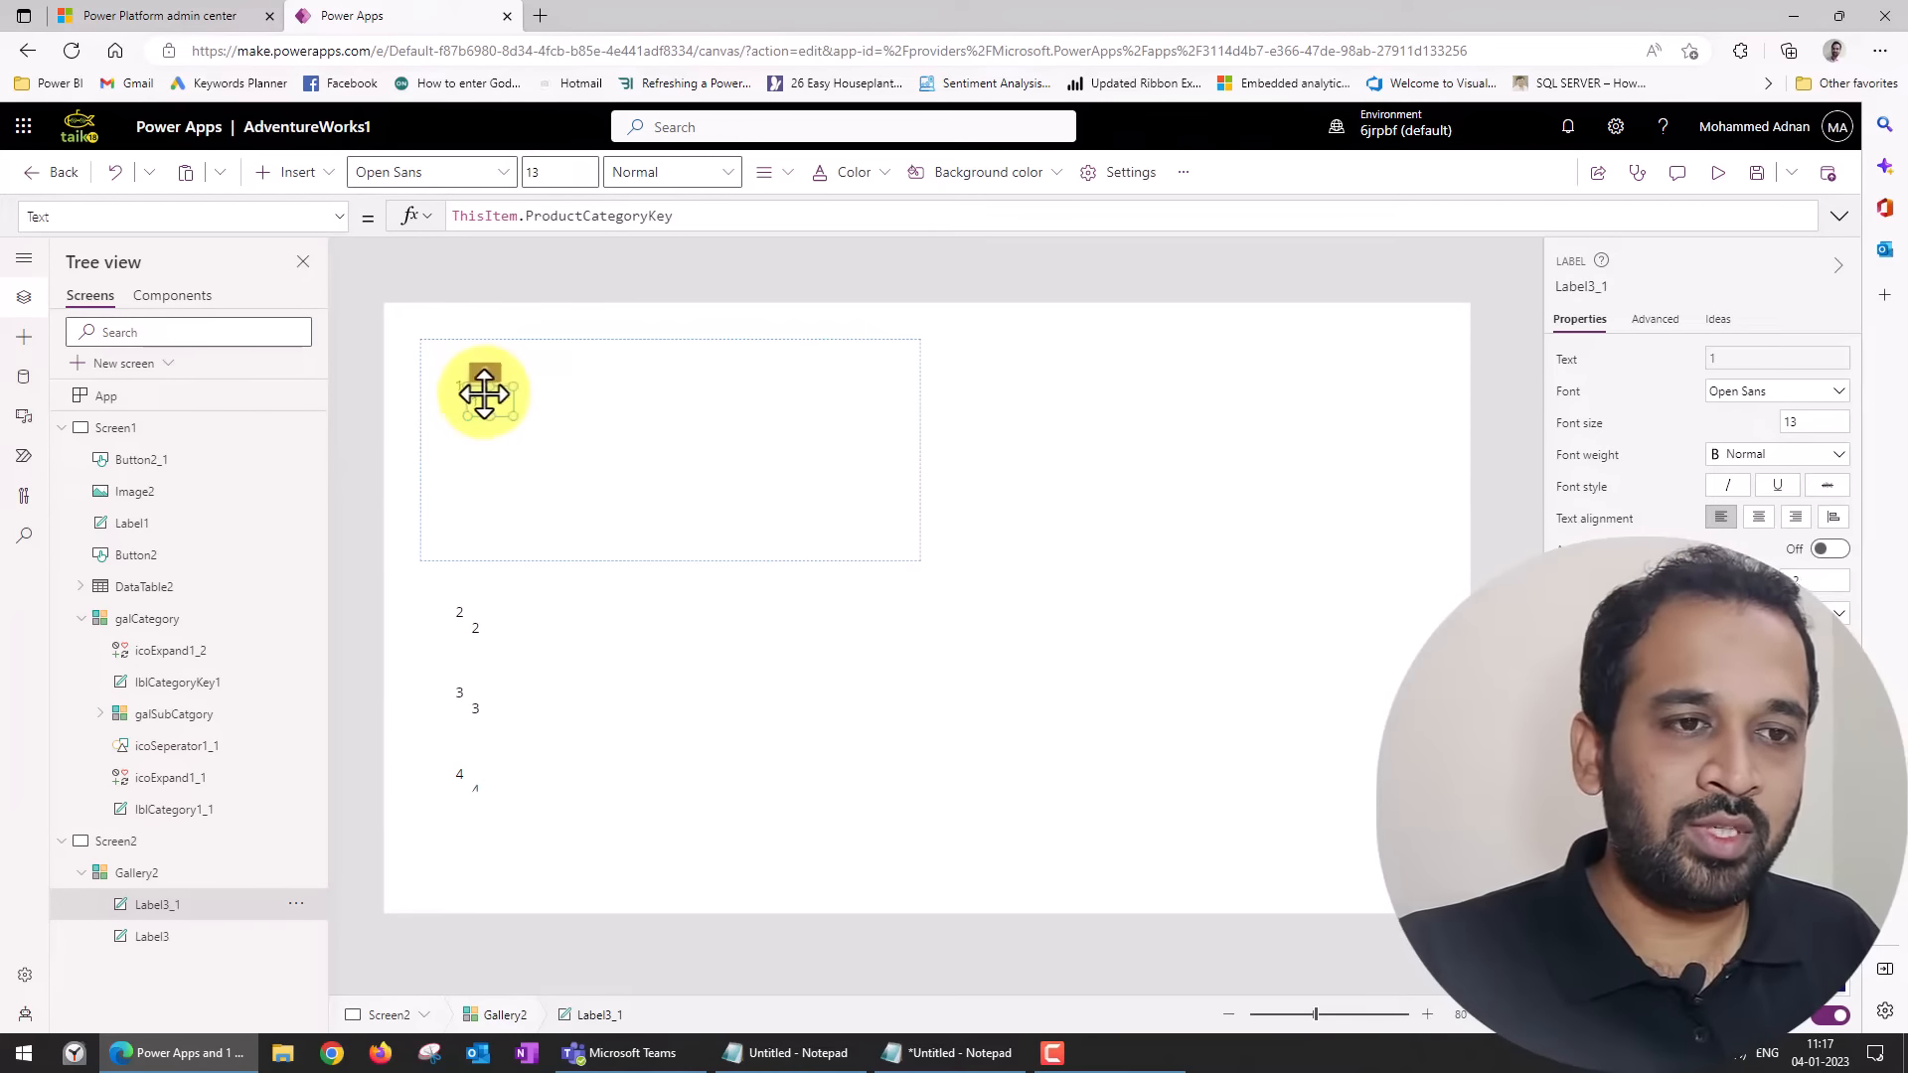
pyautogui.moveTo(482, 392); pyautogui.dragTo(754, 399)
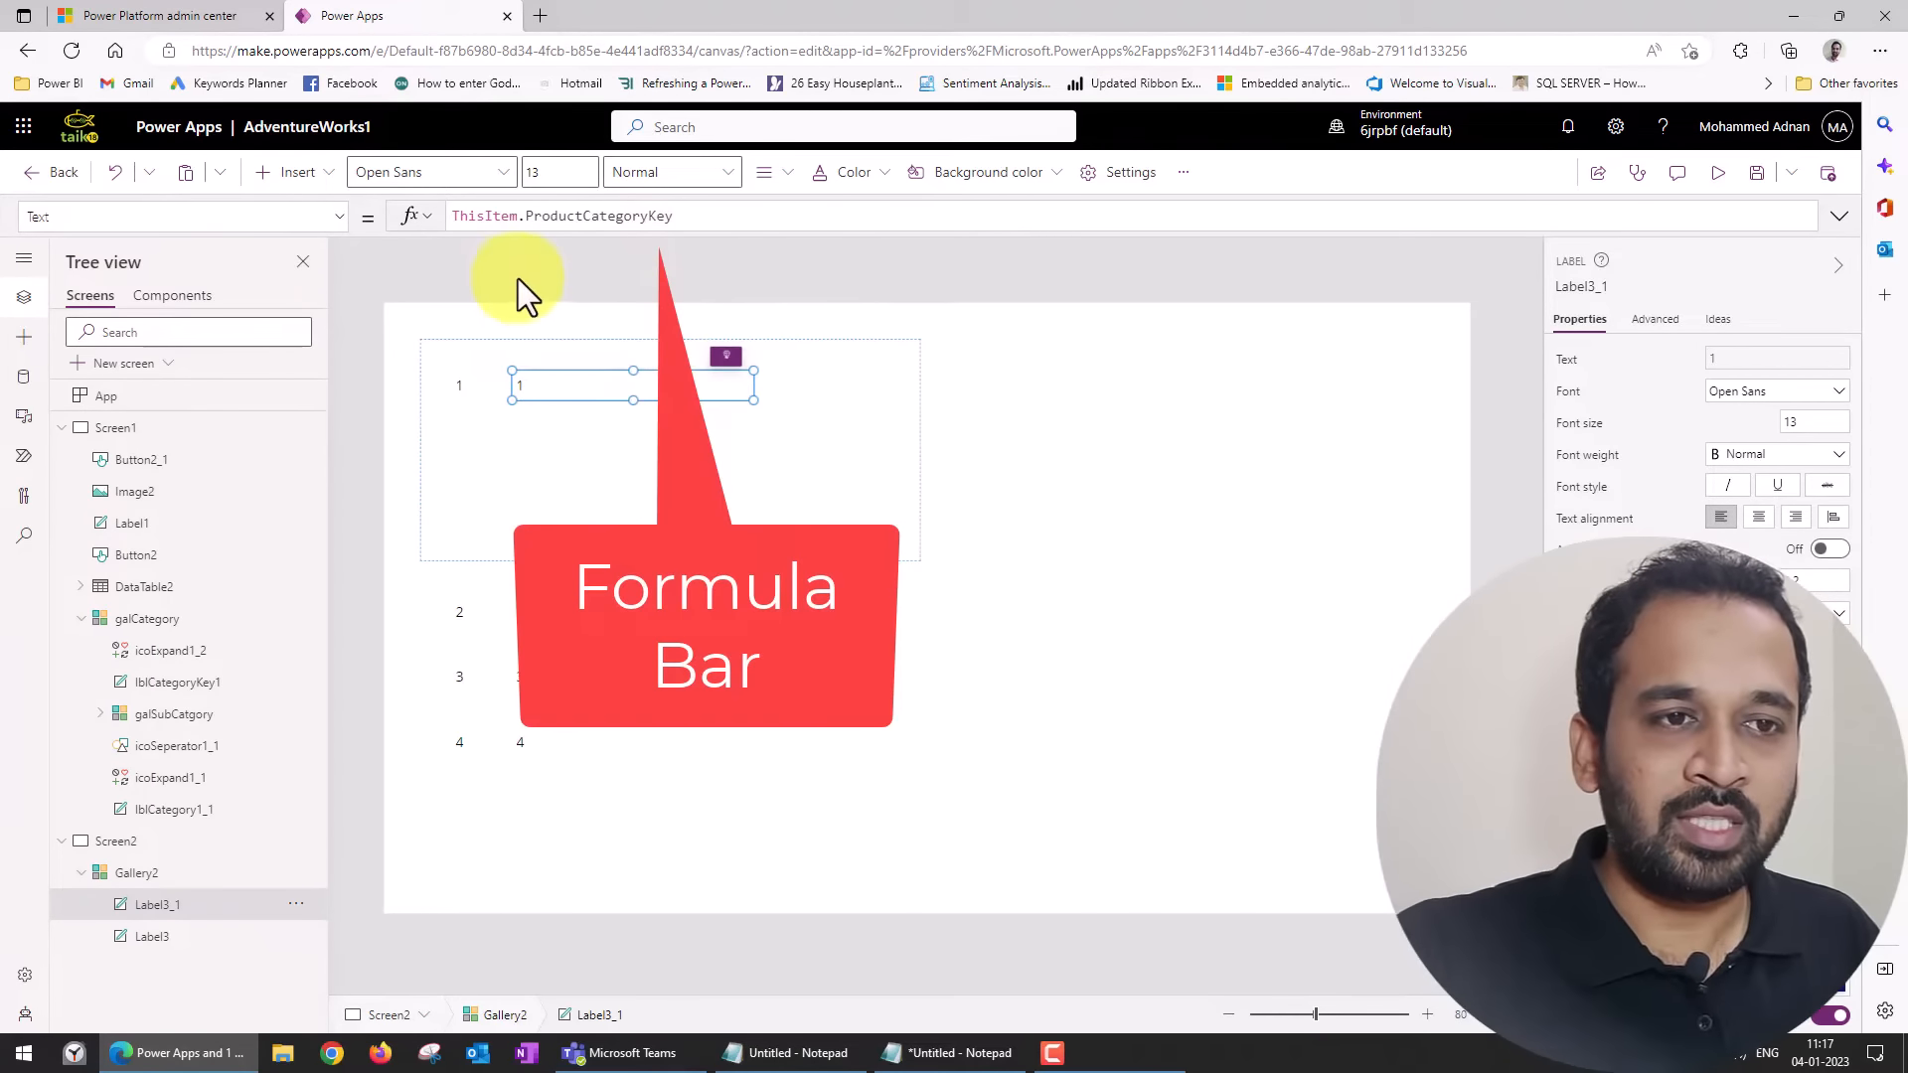
pyautogui.doubleClick(566, 216)
pyautogui.press('BackSpace')
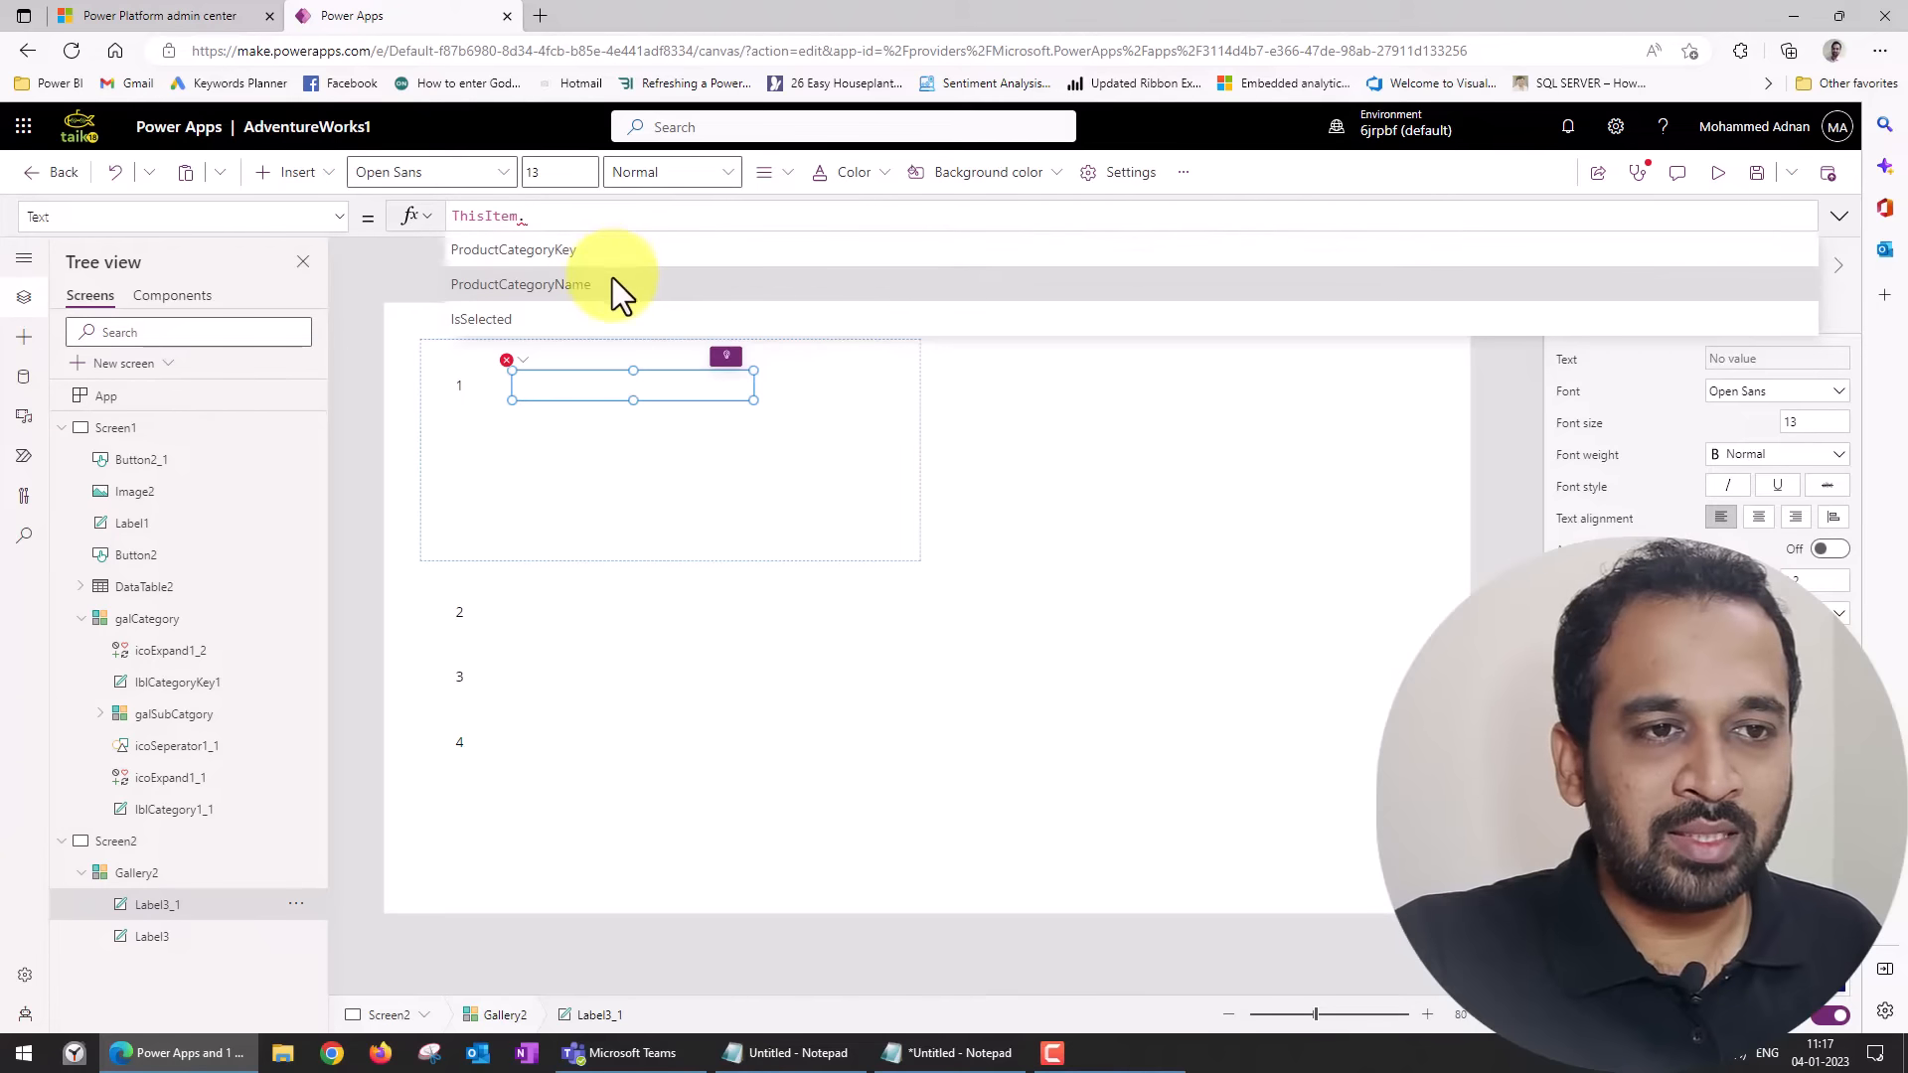
pyautogui.click(610, 283)
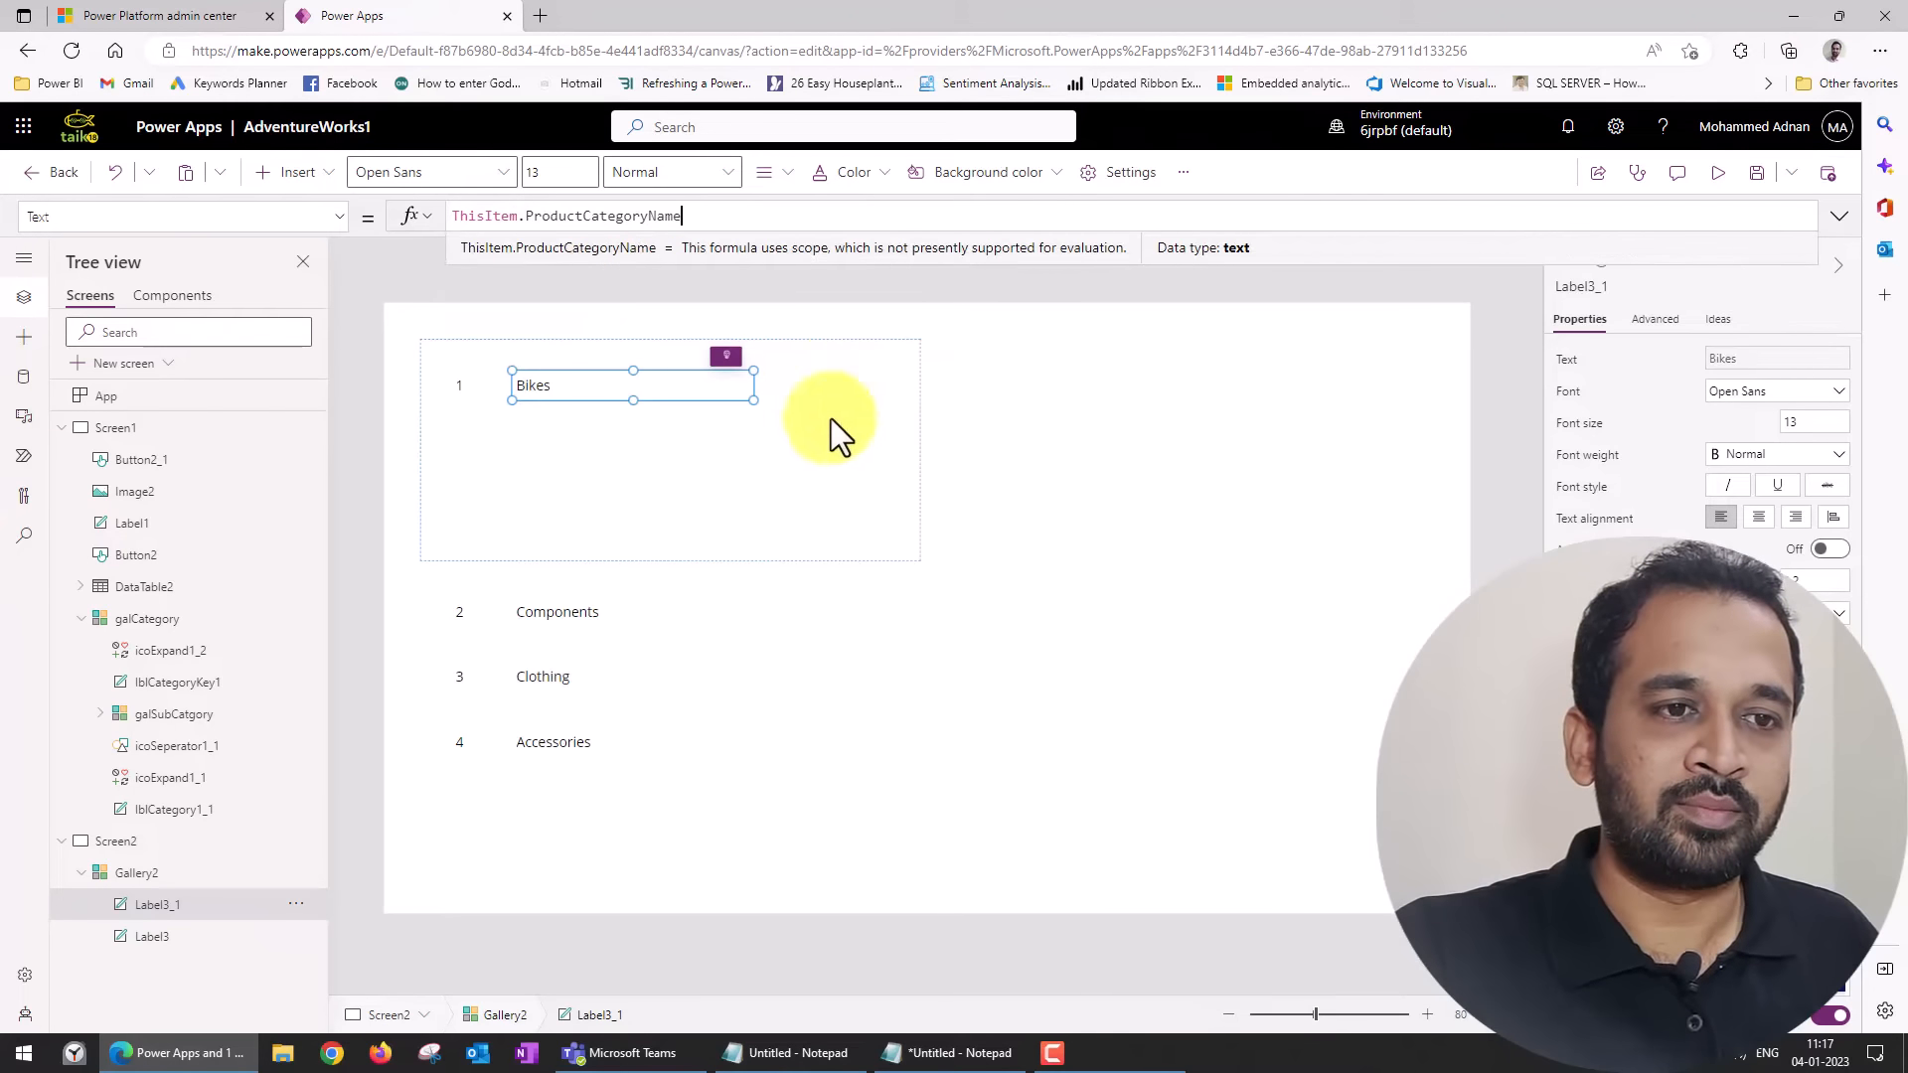
# Insert a Down icon into the Gallery2 template.
pyautogui.click(700, 515)
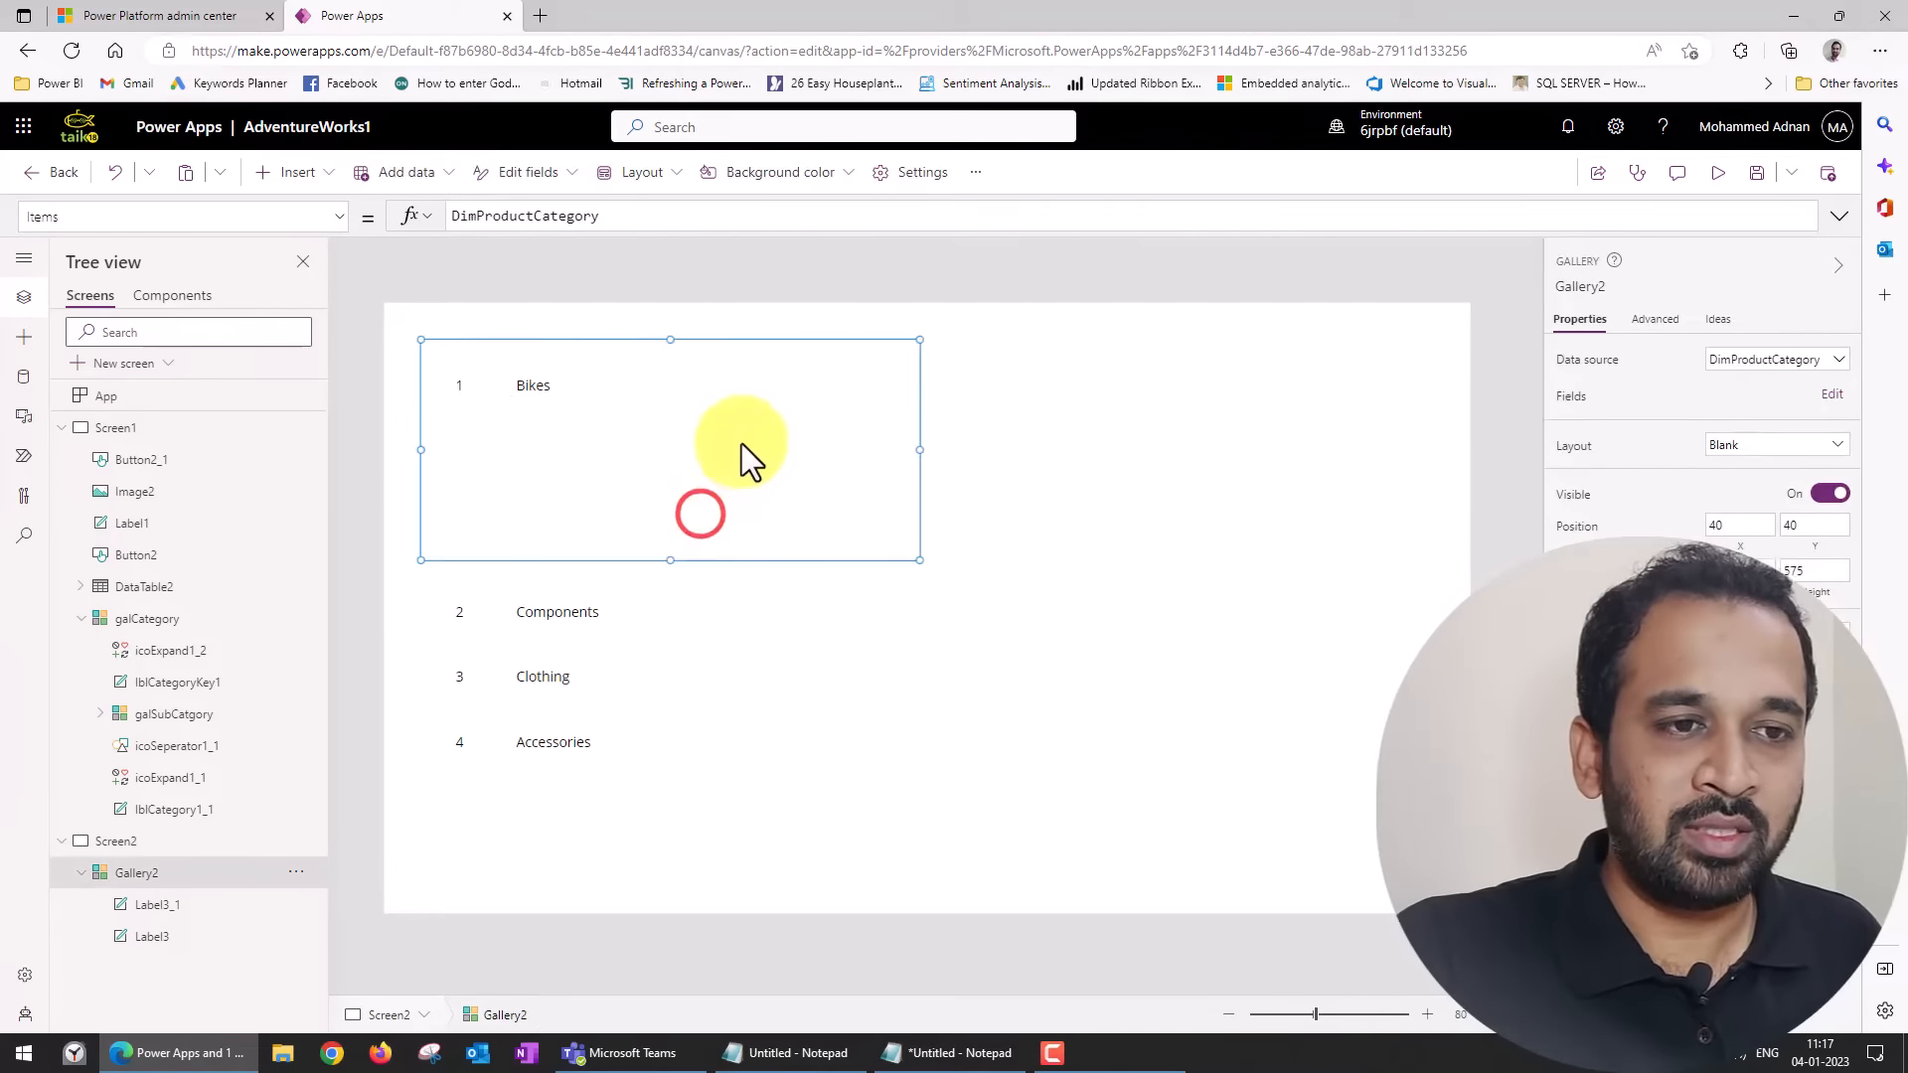
pyautogui.click(790, 402)
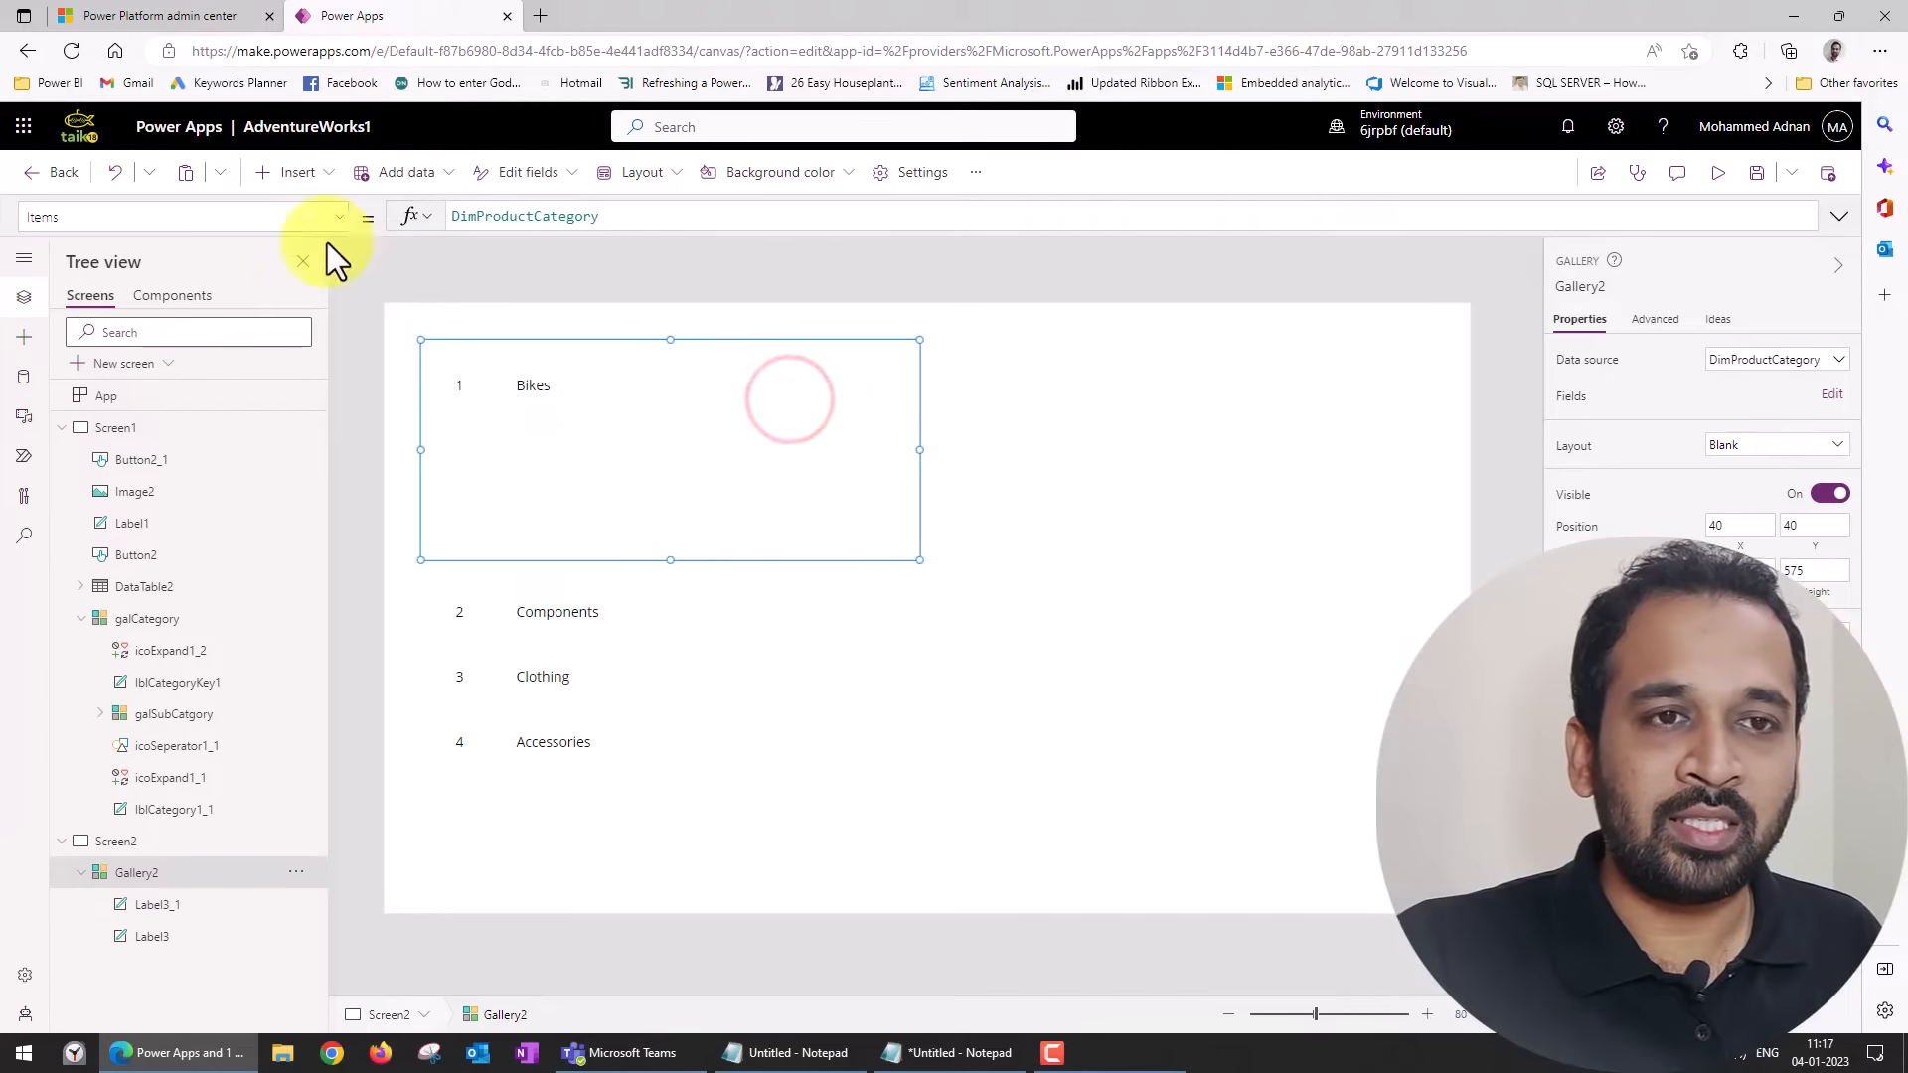
pyautogui.click(329, 187)
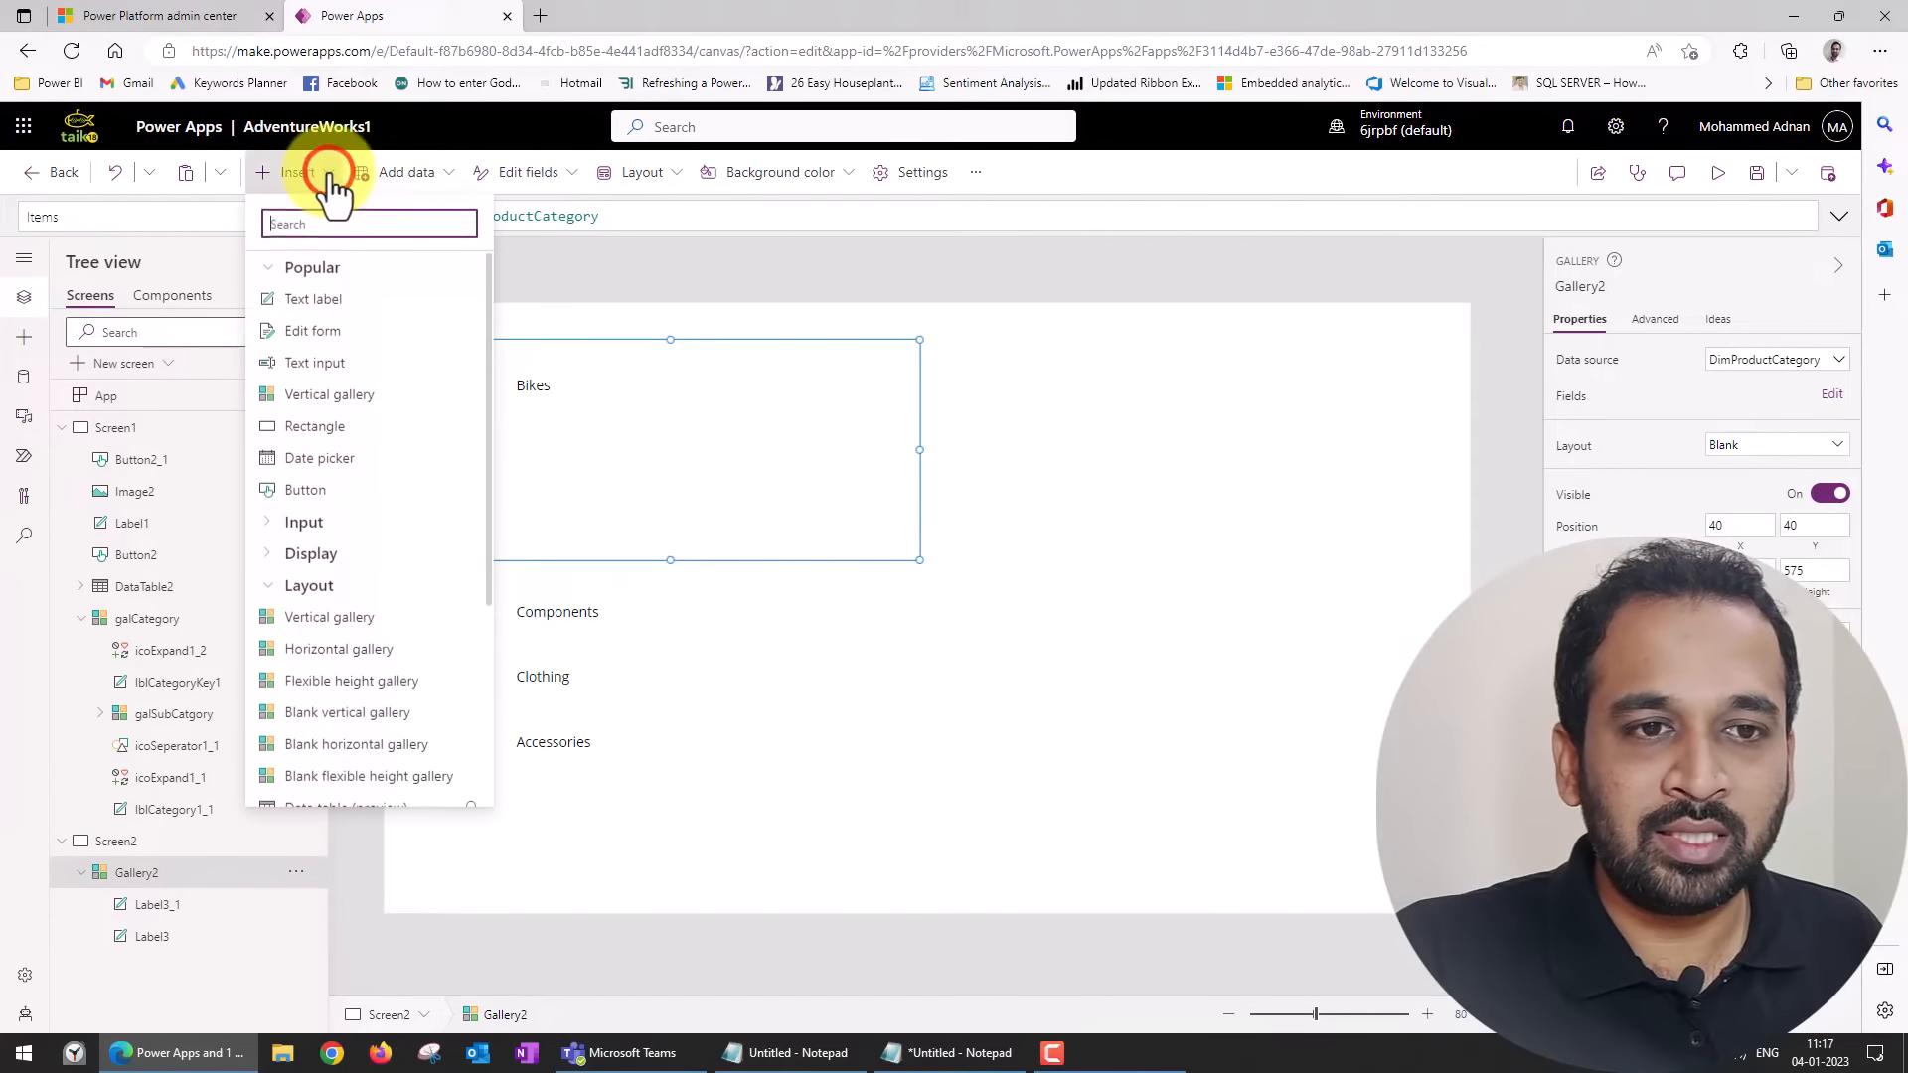
pyautogui.write('icon')
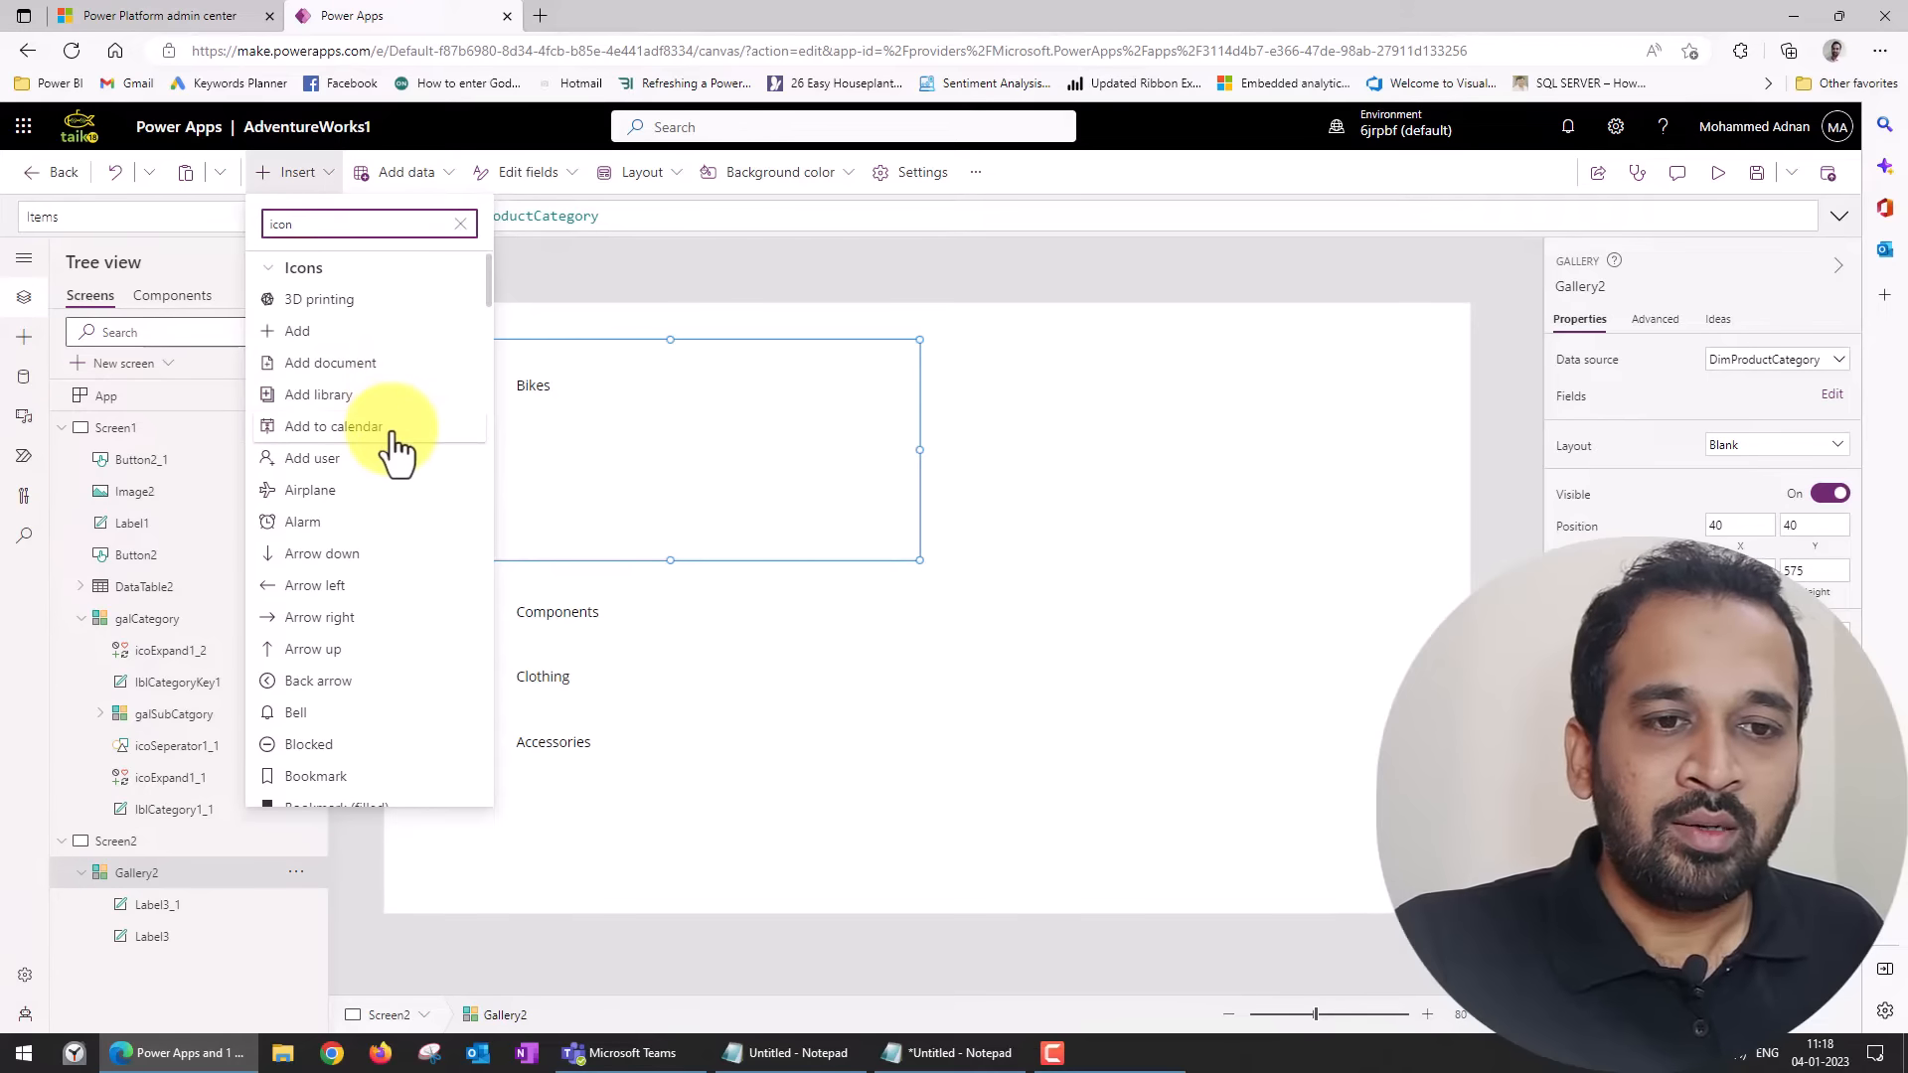
pyautogui.scroll(-1, 393, 448)
pyautogui.scroll(-2, 397, 452)
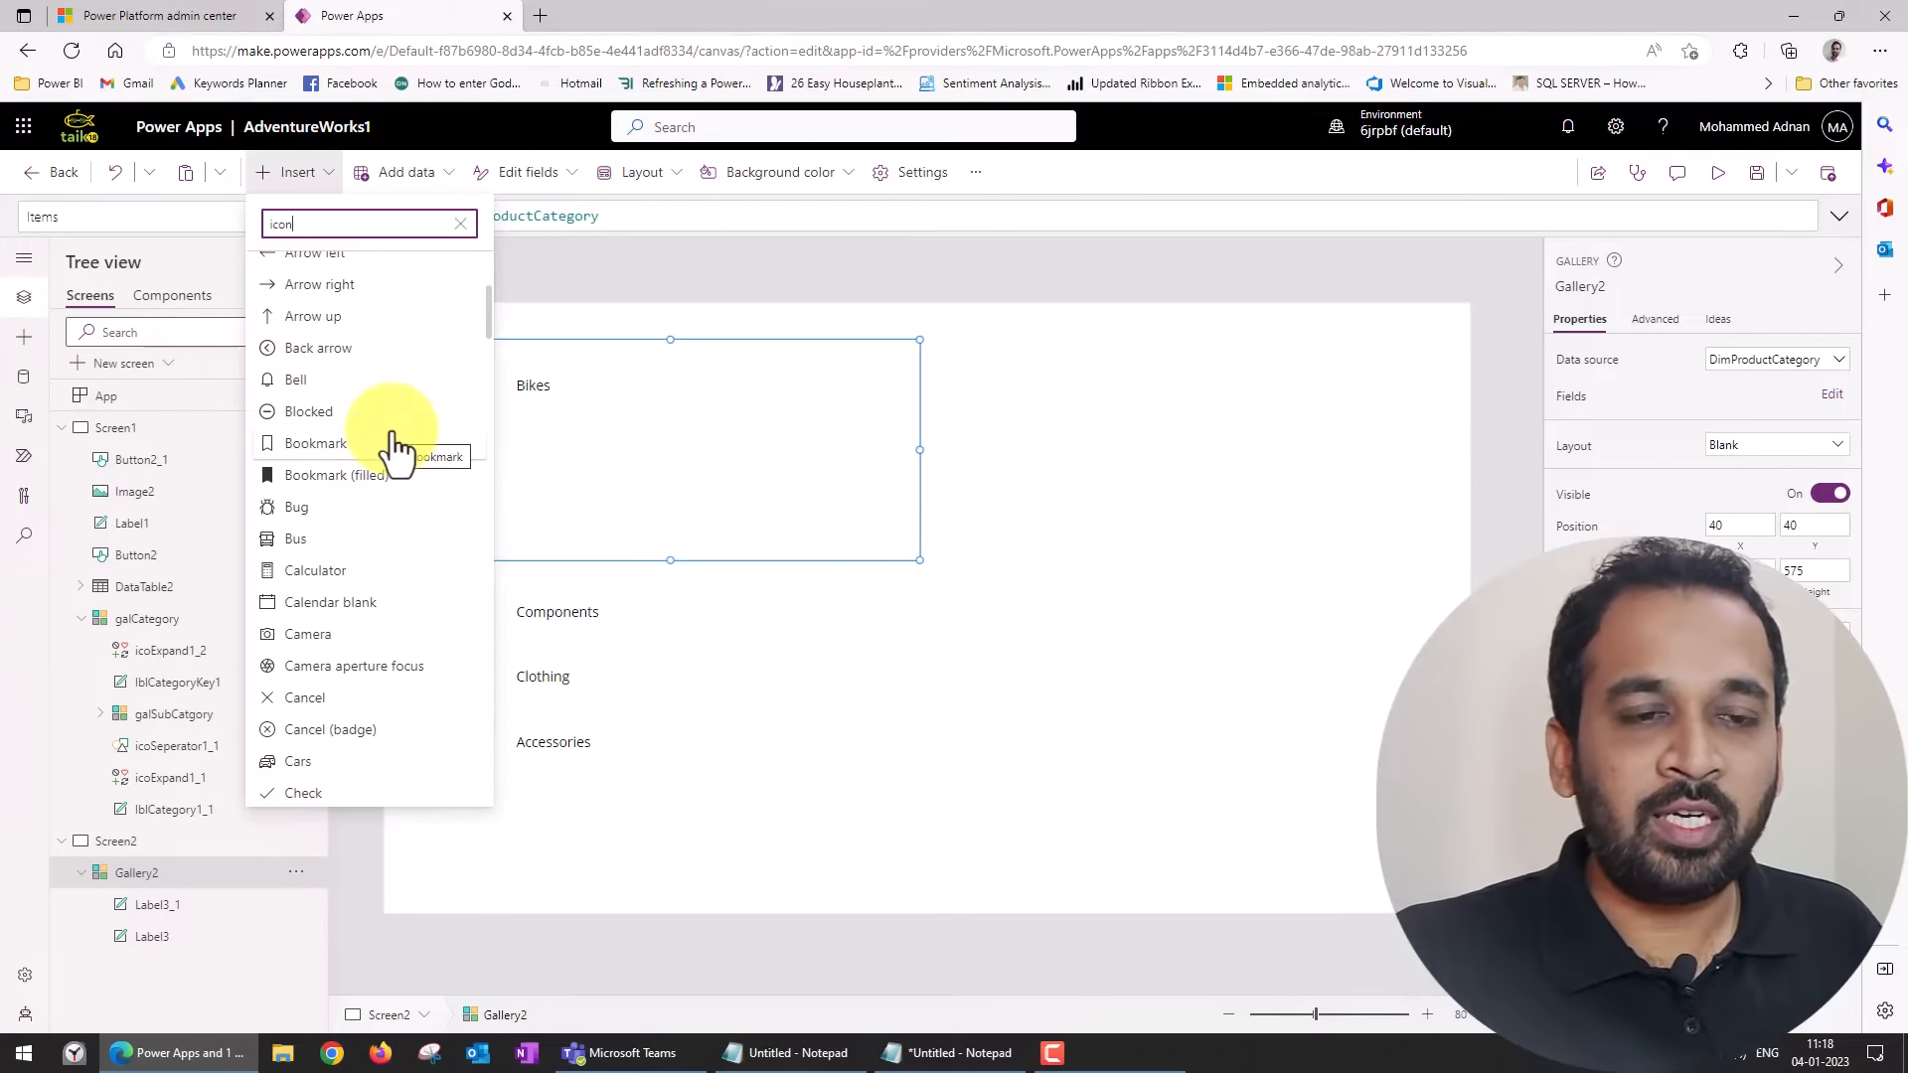
pyautogui.write('up')
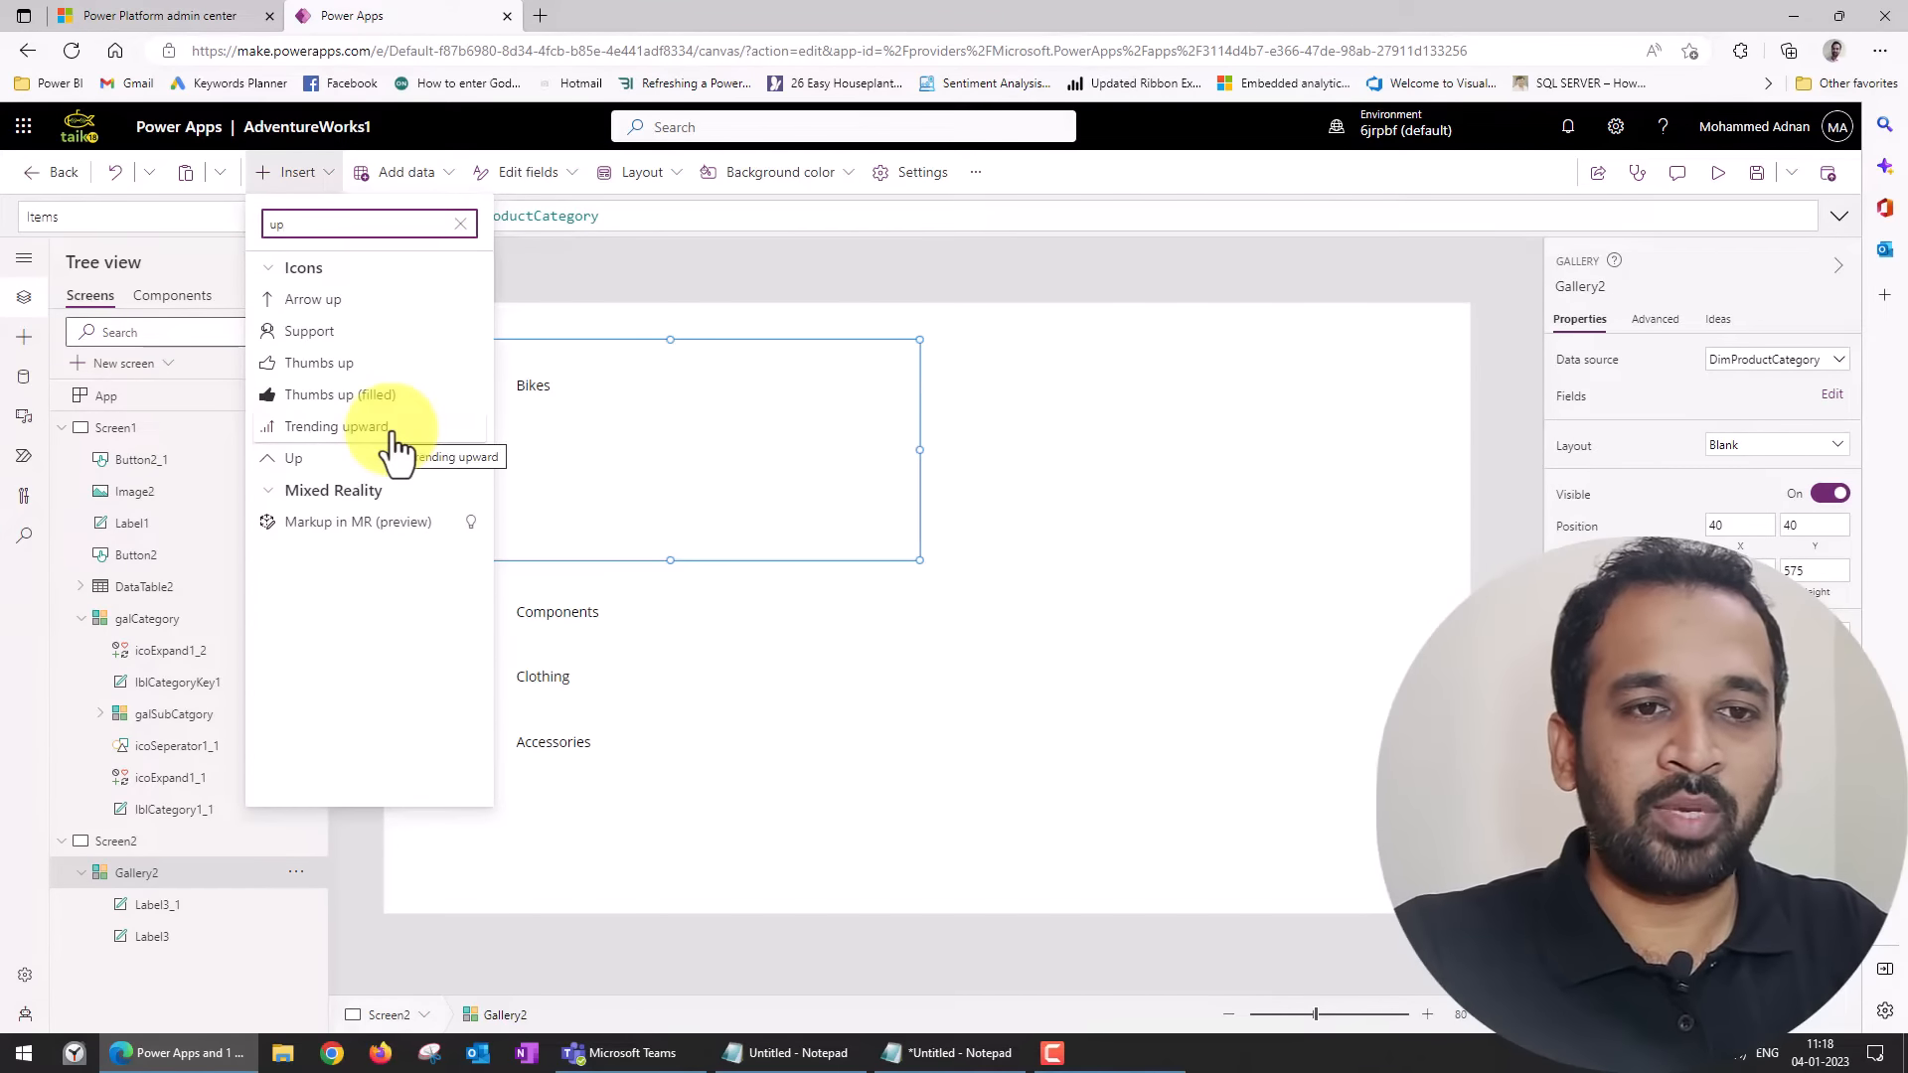
pyautogui.press('BackSpace')
pyautogui.press('BackSpace')
pyautogui.write('down')
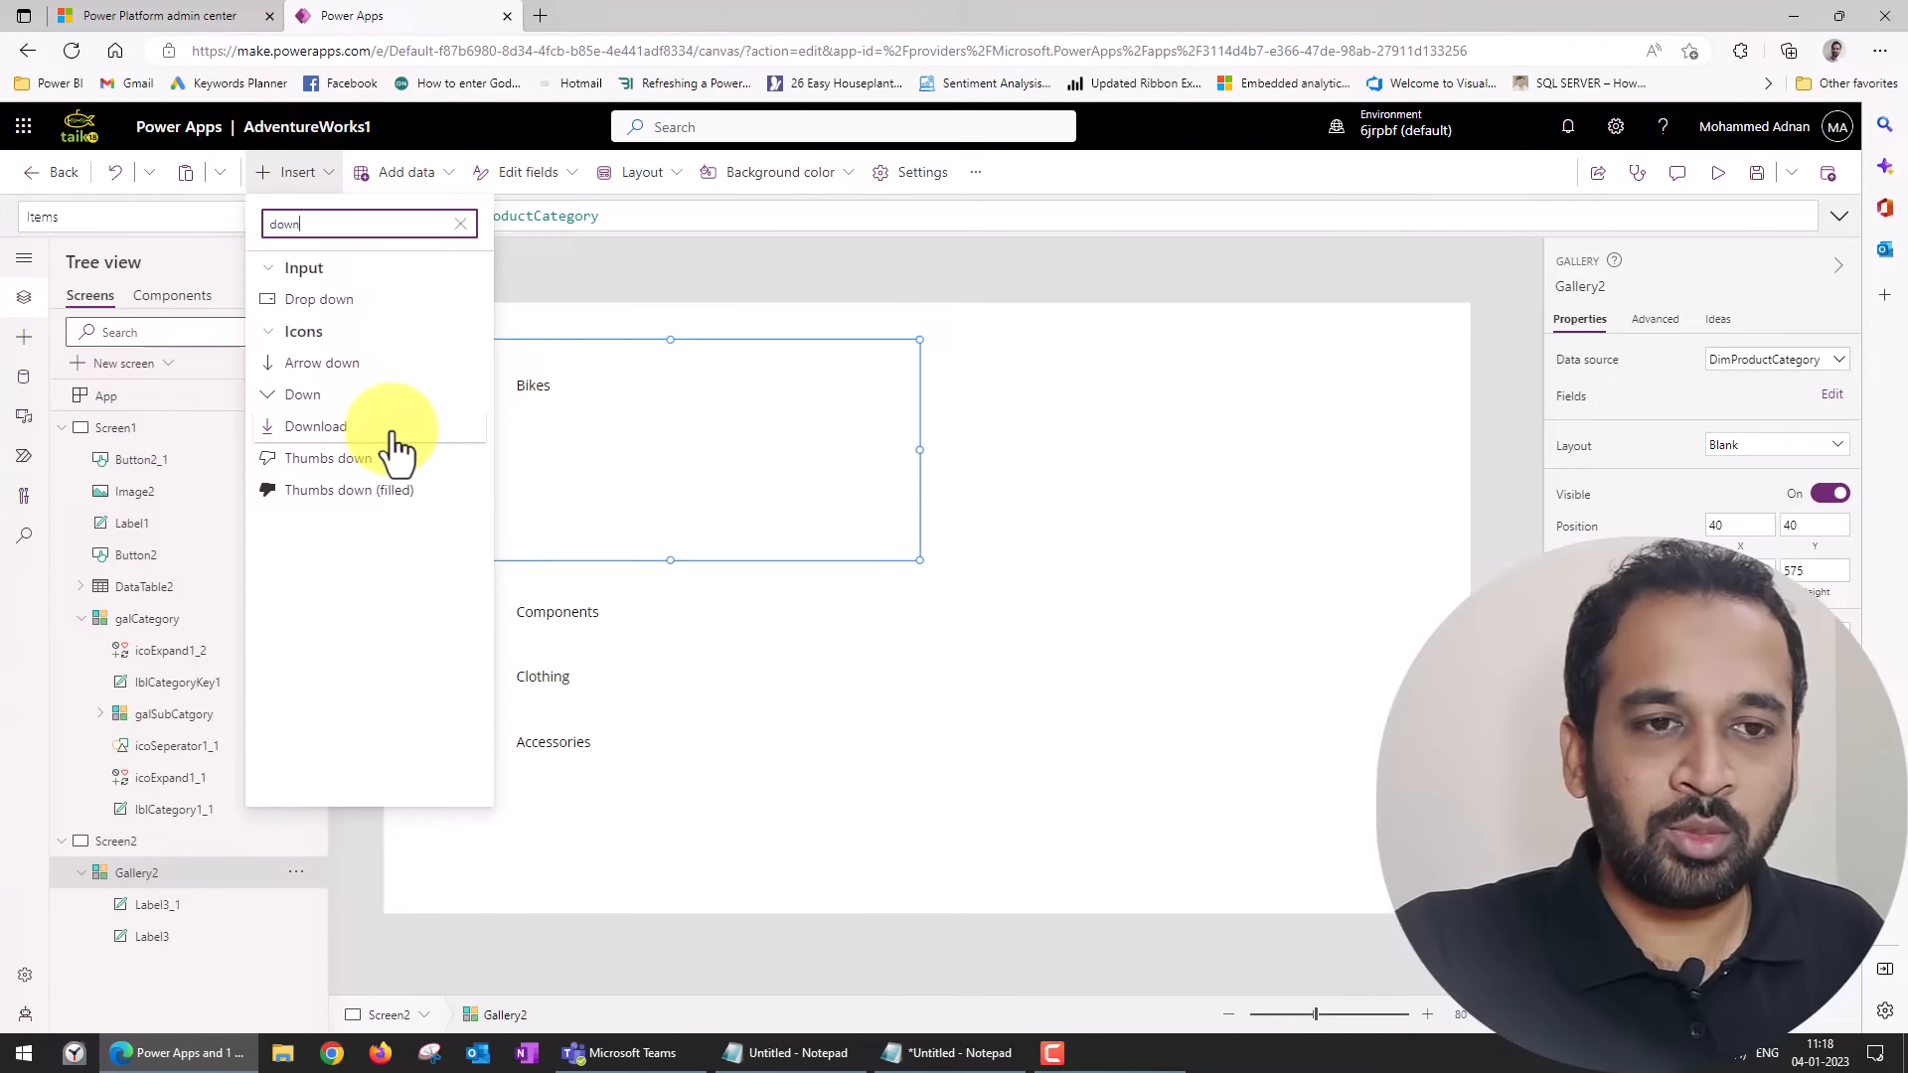
pyautogui.click(300, 397)
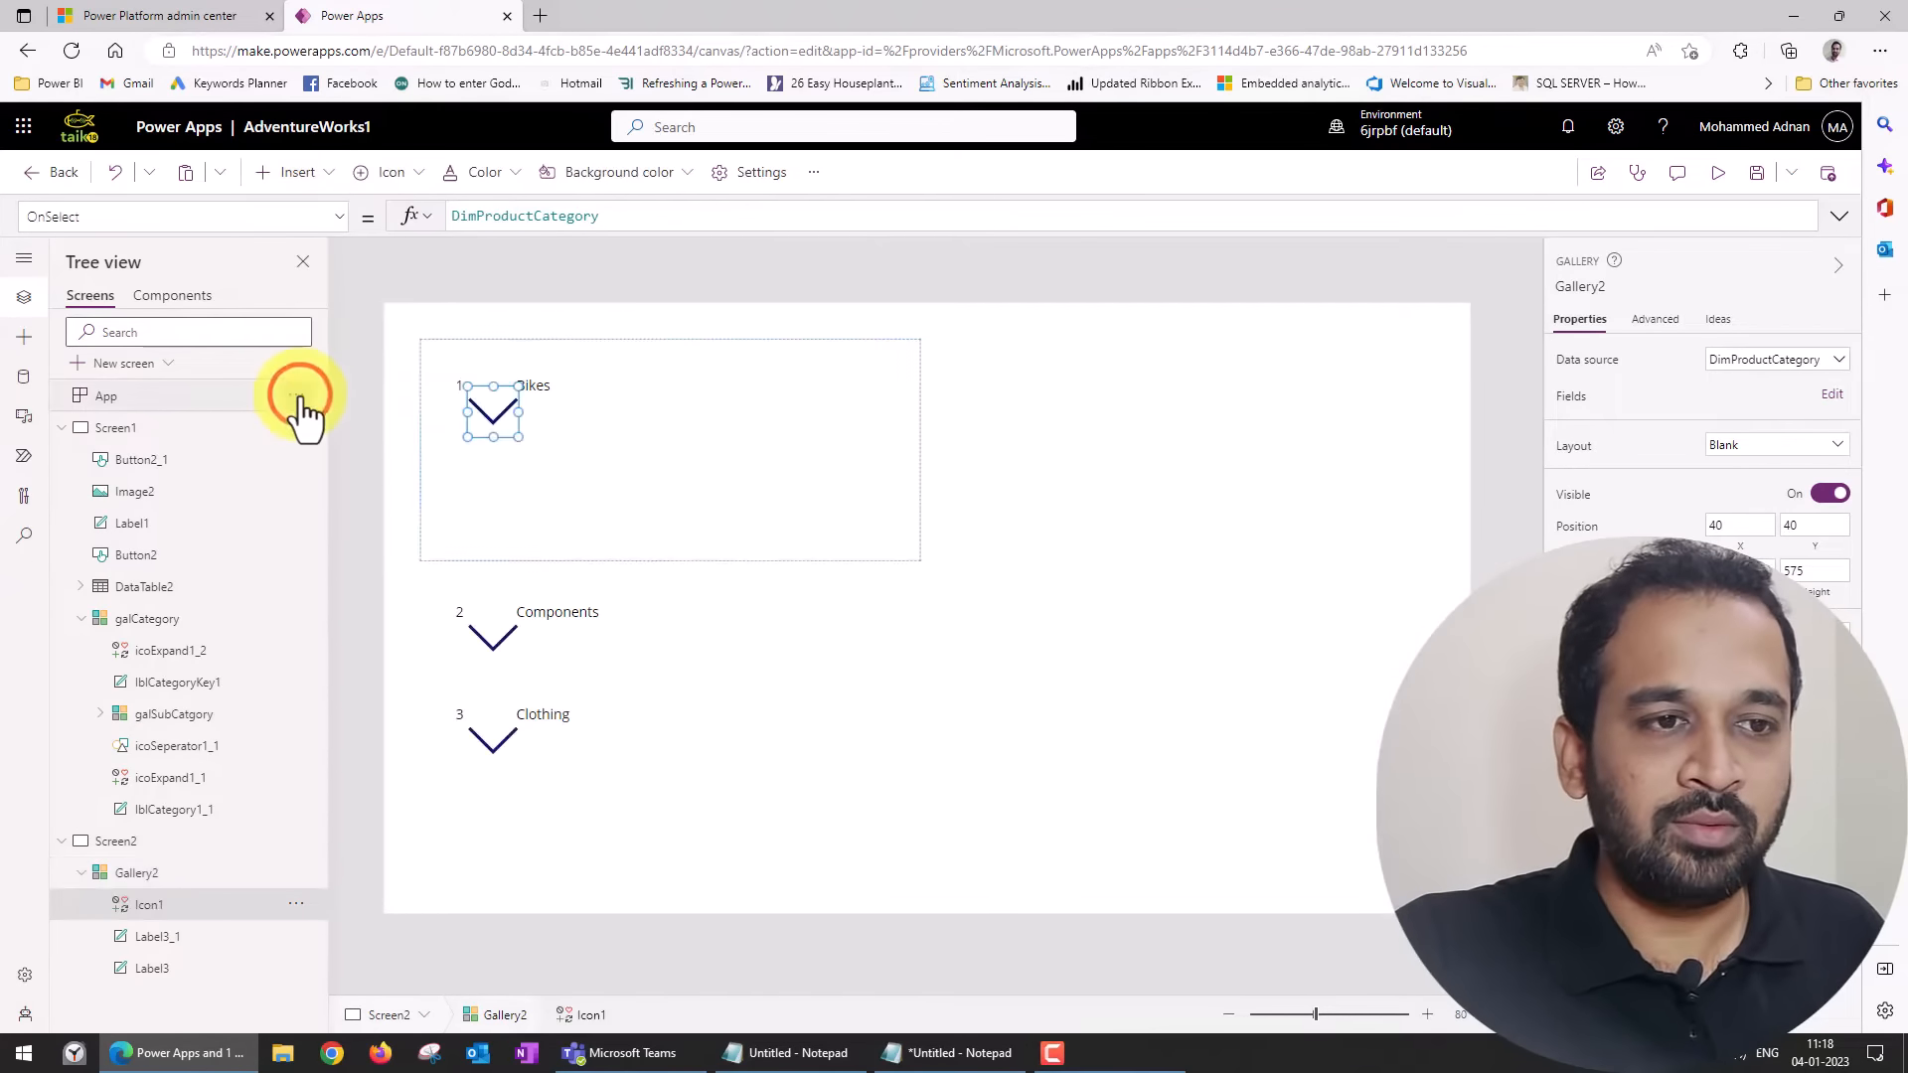
# Place the Down icon just right of the category name at about X 267, Y 26 and shrink it to about 40 high.
pyautogui.moveTo(492, 409); pyautogui.dragTo(661, 390)
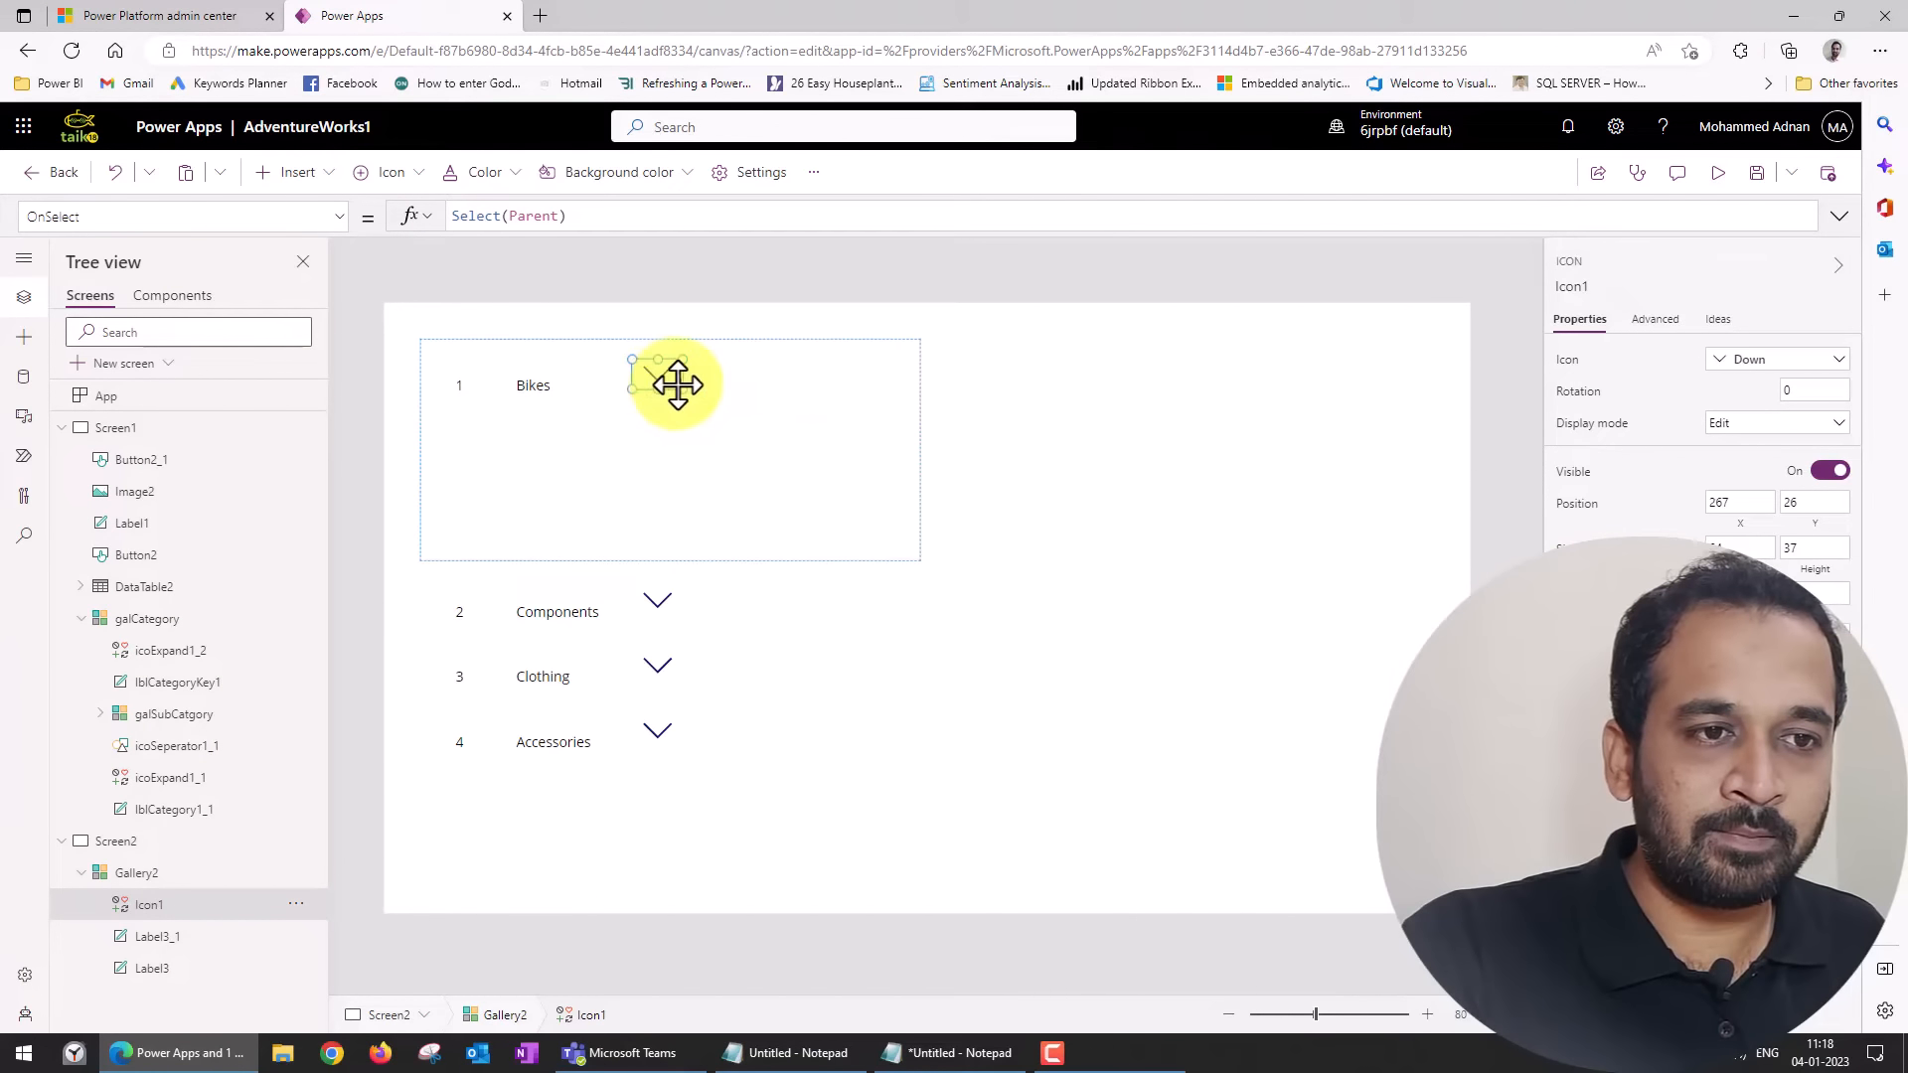
pyautogui.moveTo(681, 385); pyautogui.dragTo(669, 378)
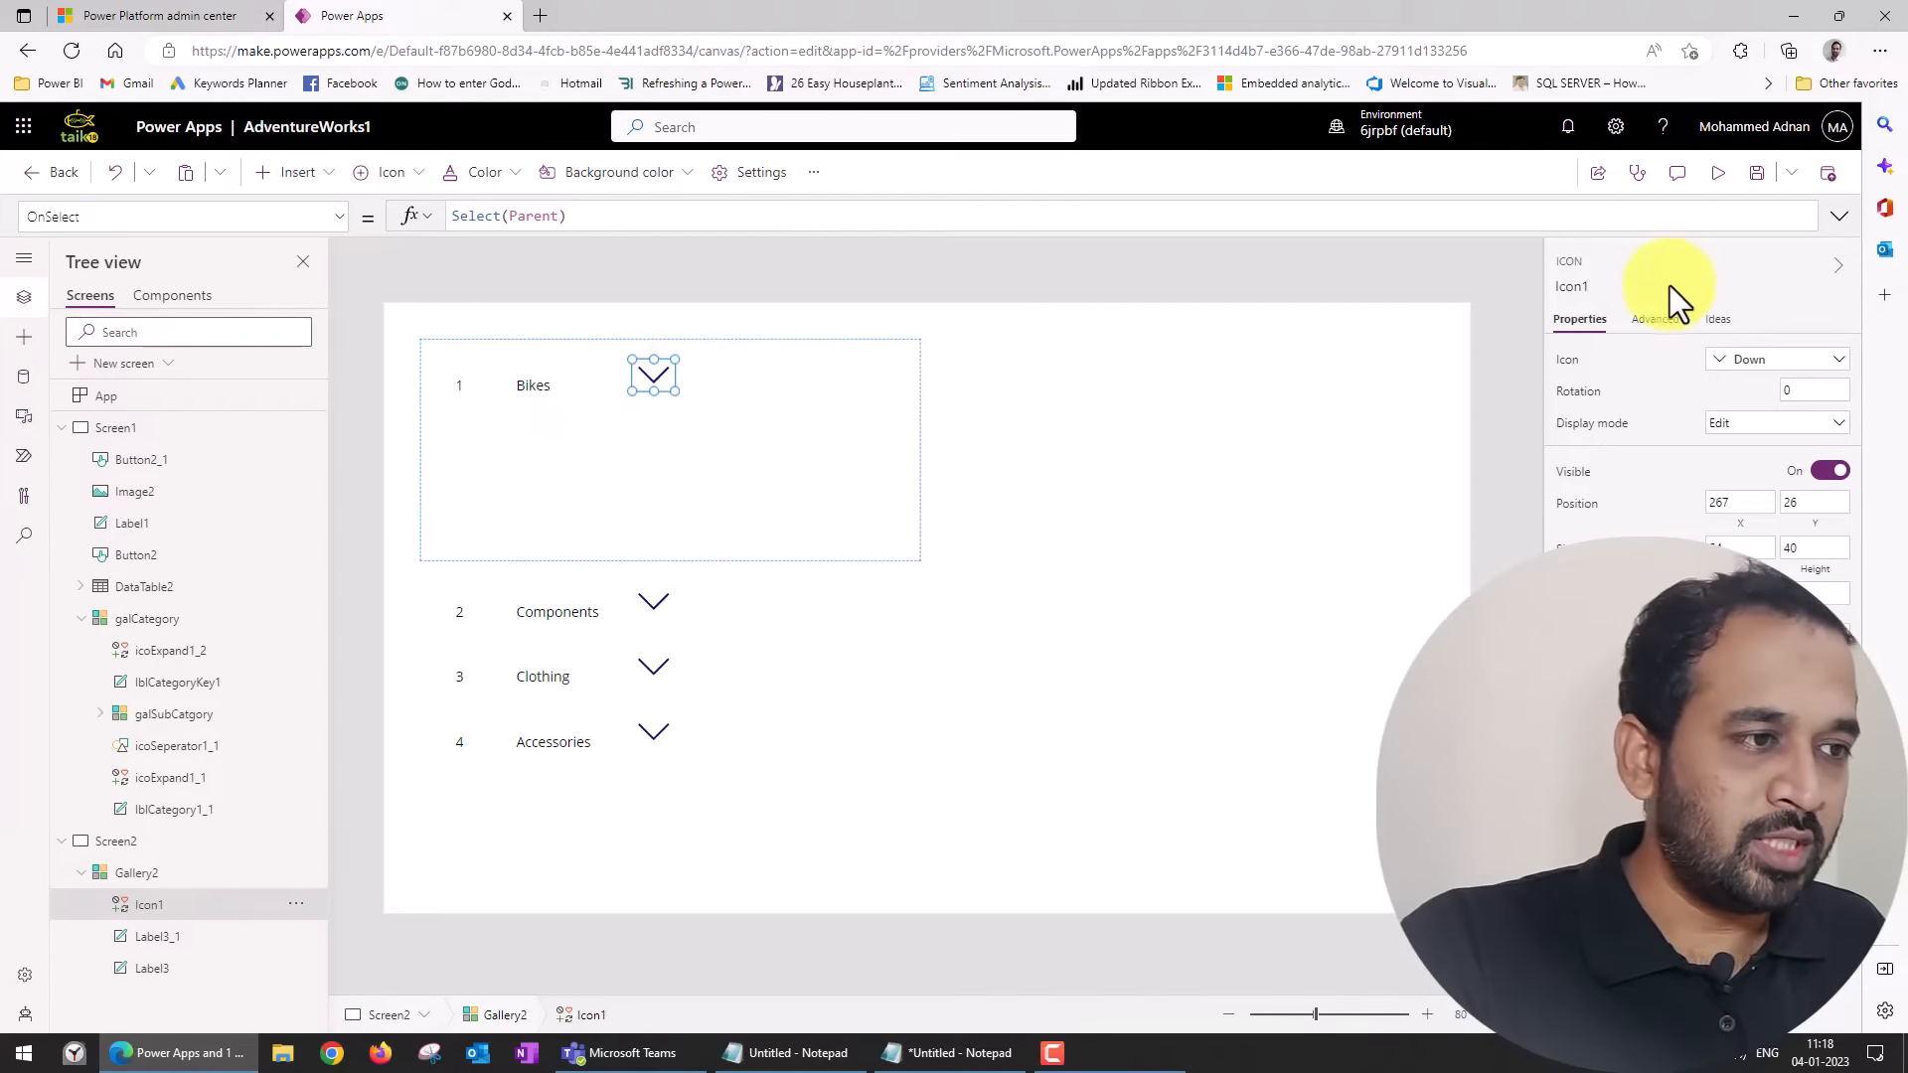
pyautogui.click(1705, 433)
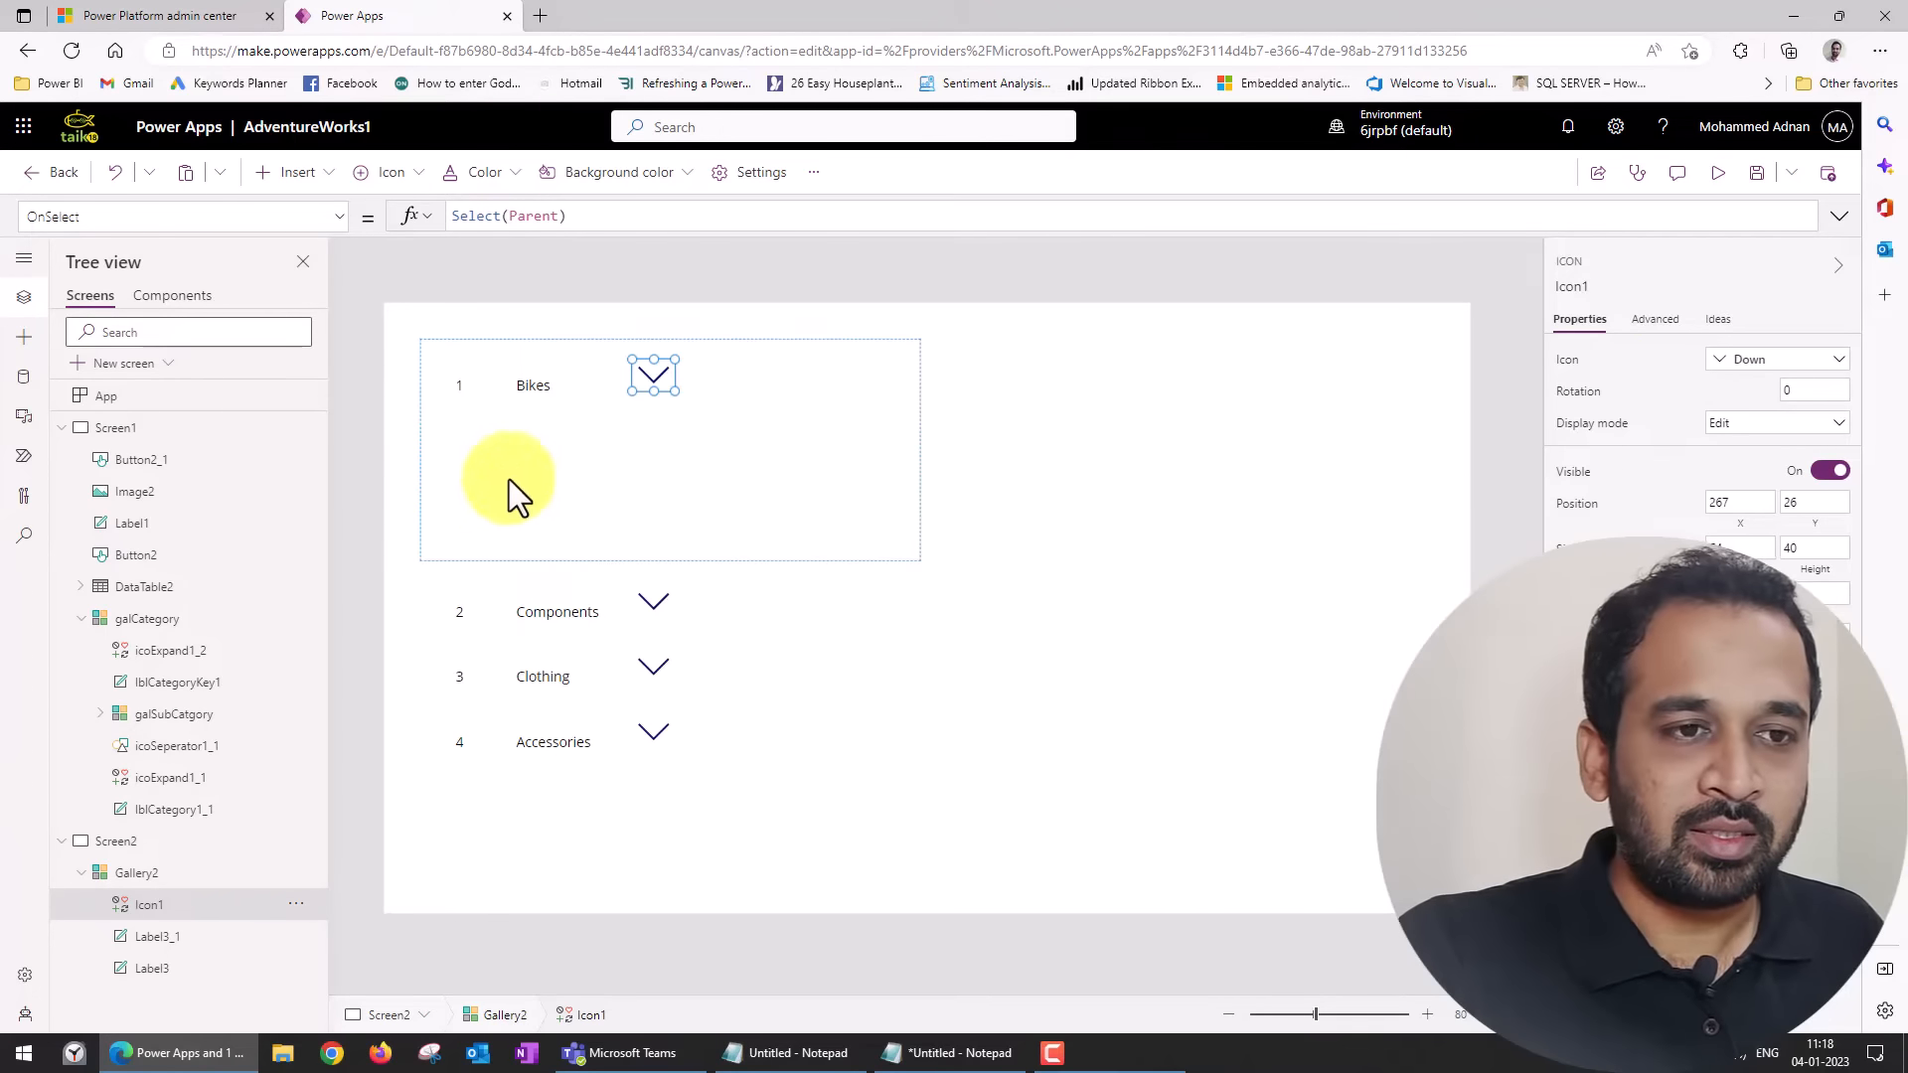
# Nest a blank vertical gallery inside Gallery2 and connect it to the DimProductSubcategory data source.
pyautogui.click(552, 455)
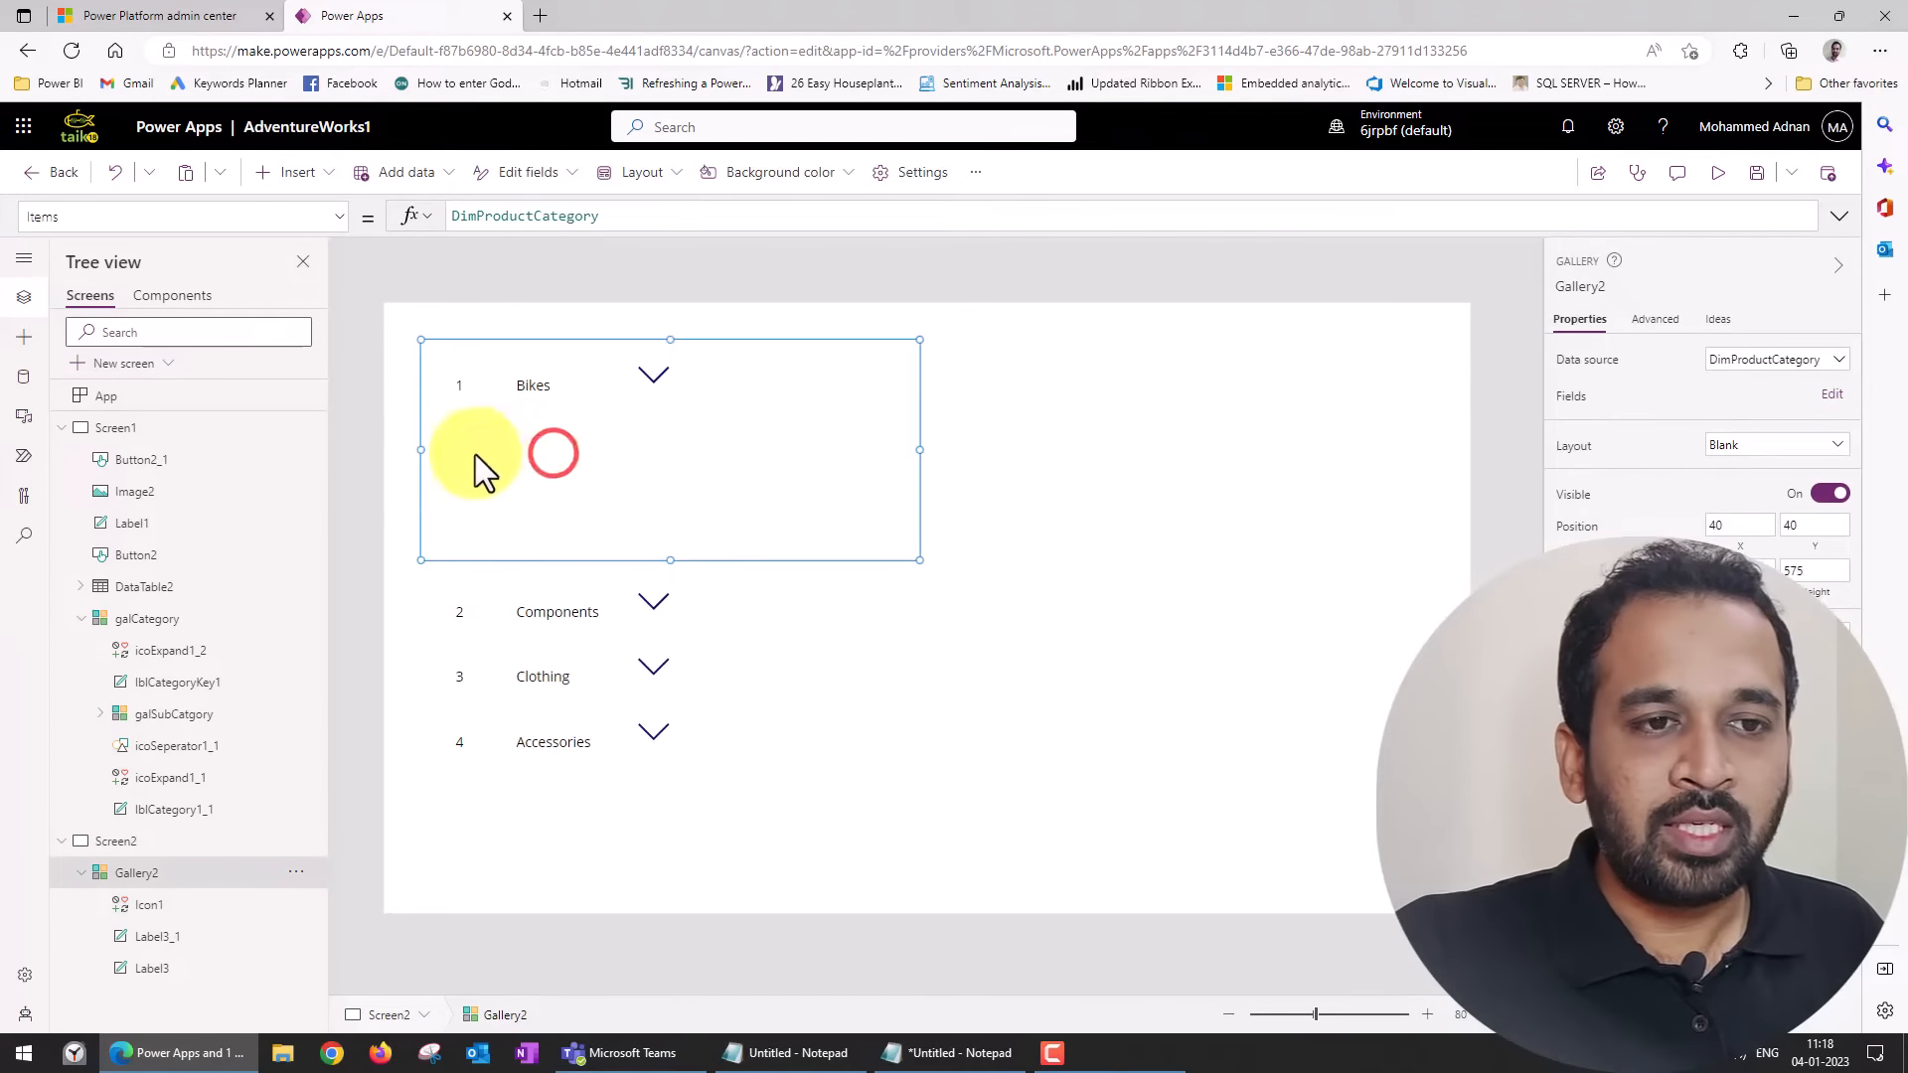
pyautogui.click(320, 183)
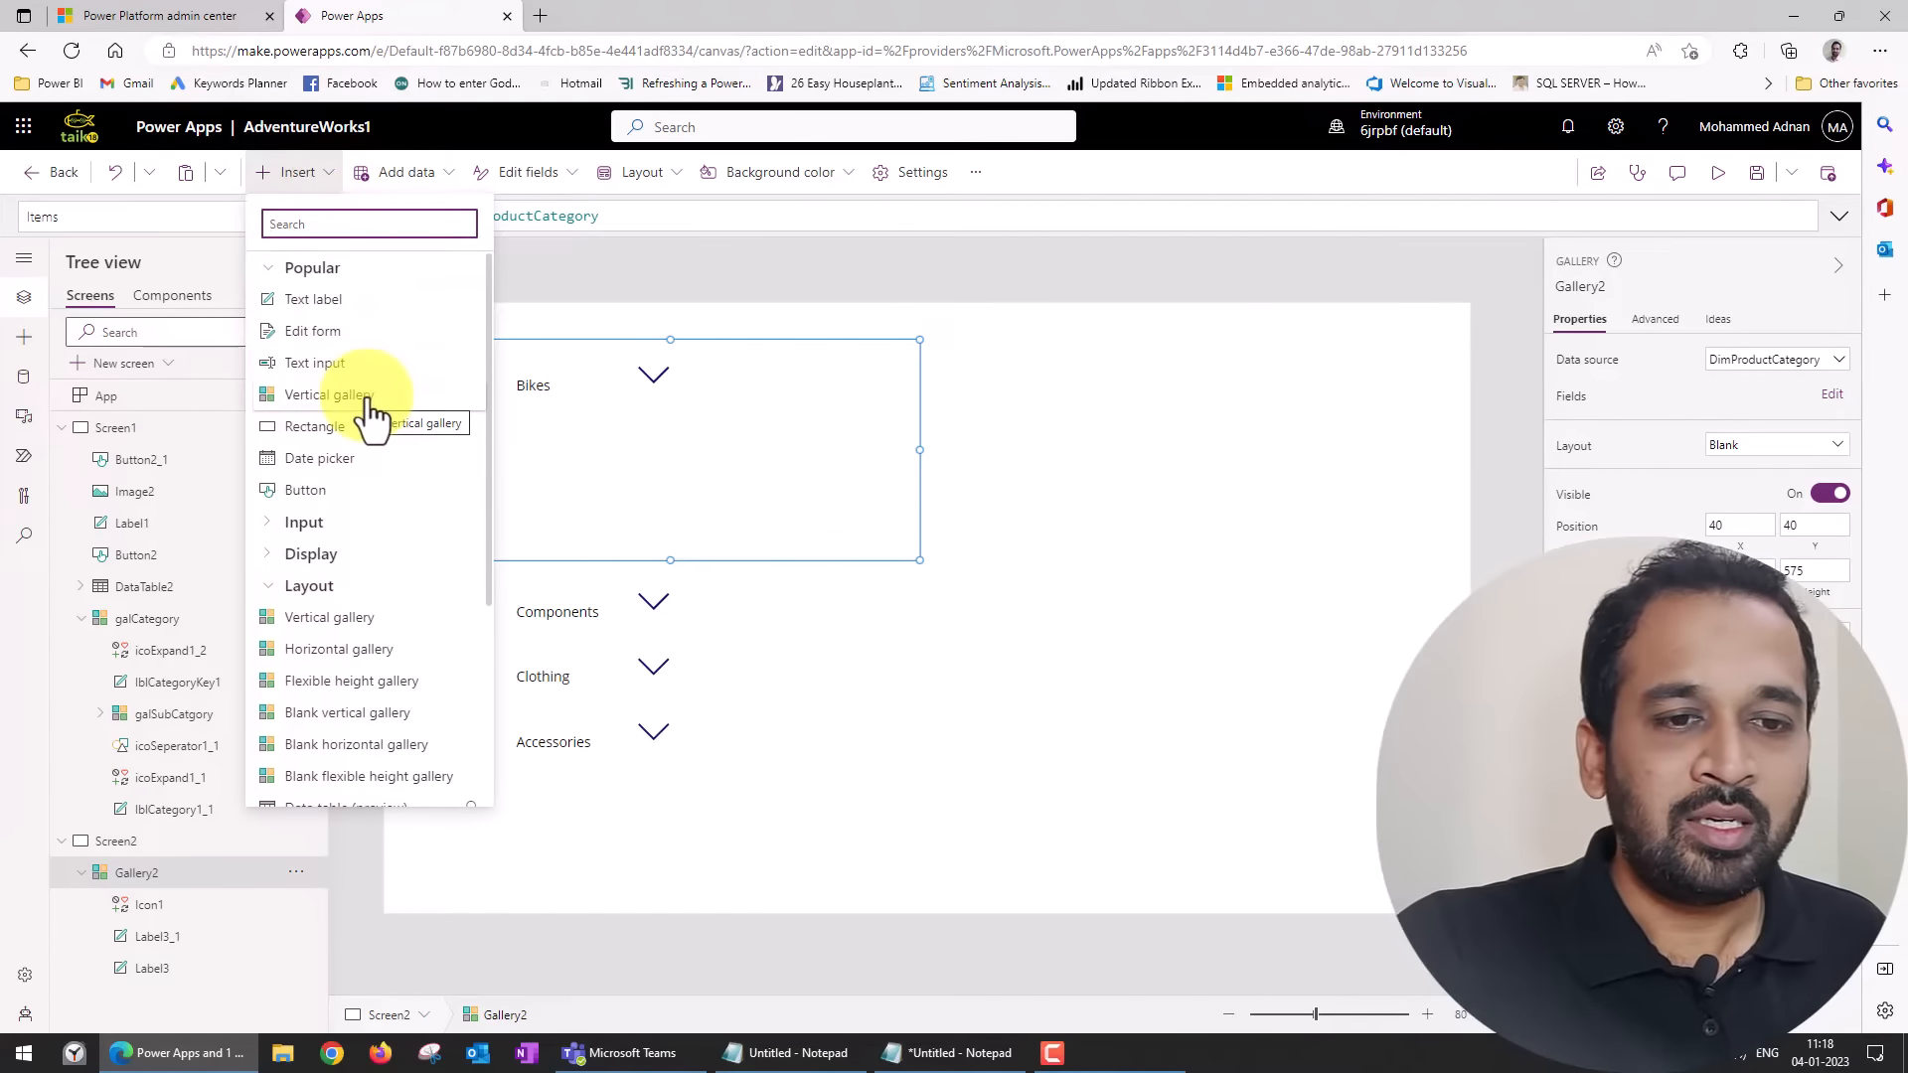
pyautogui.click(389, 713)
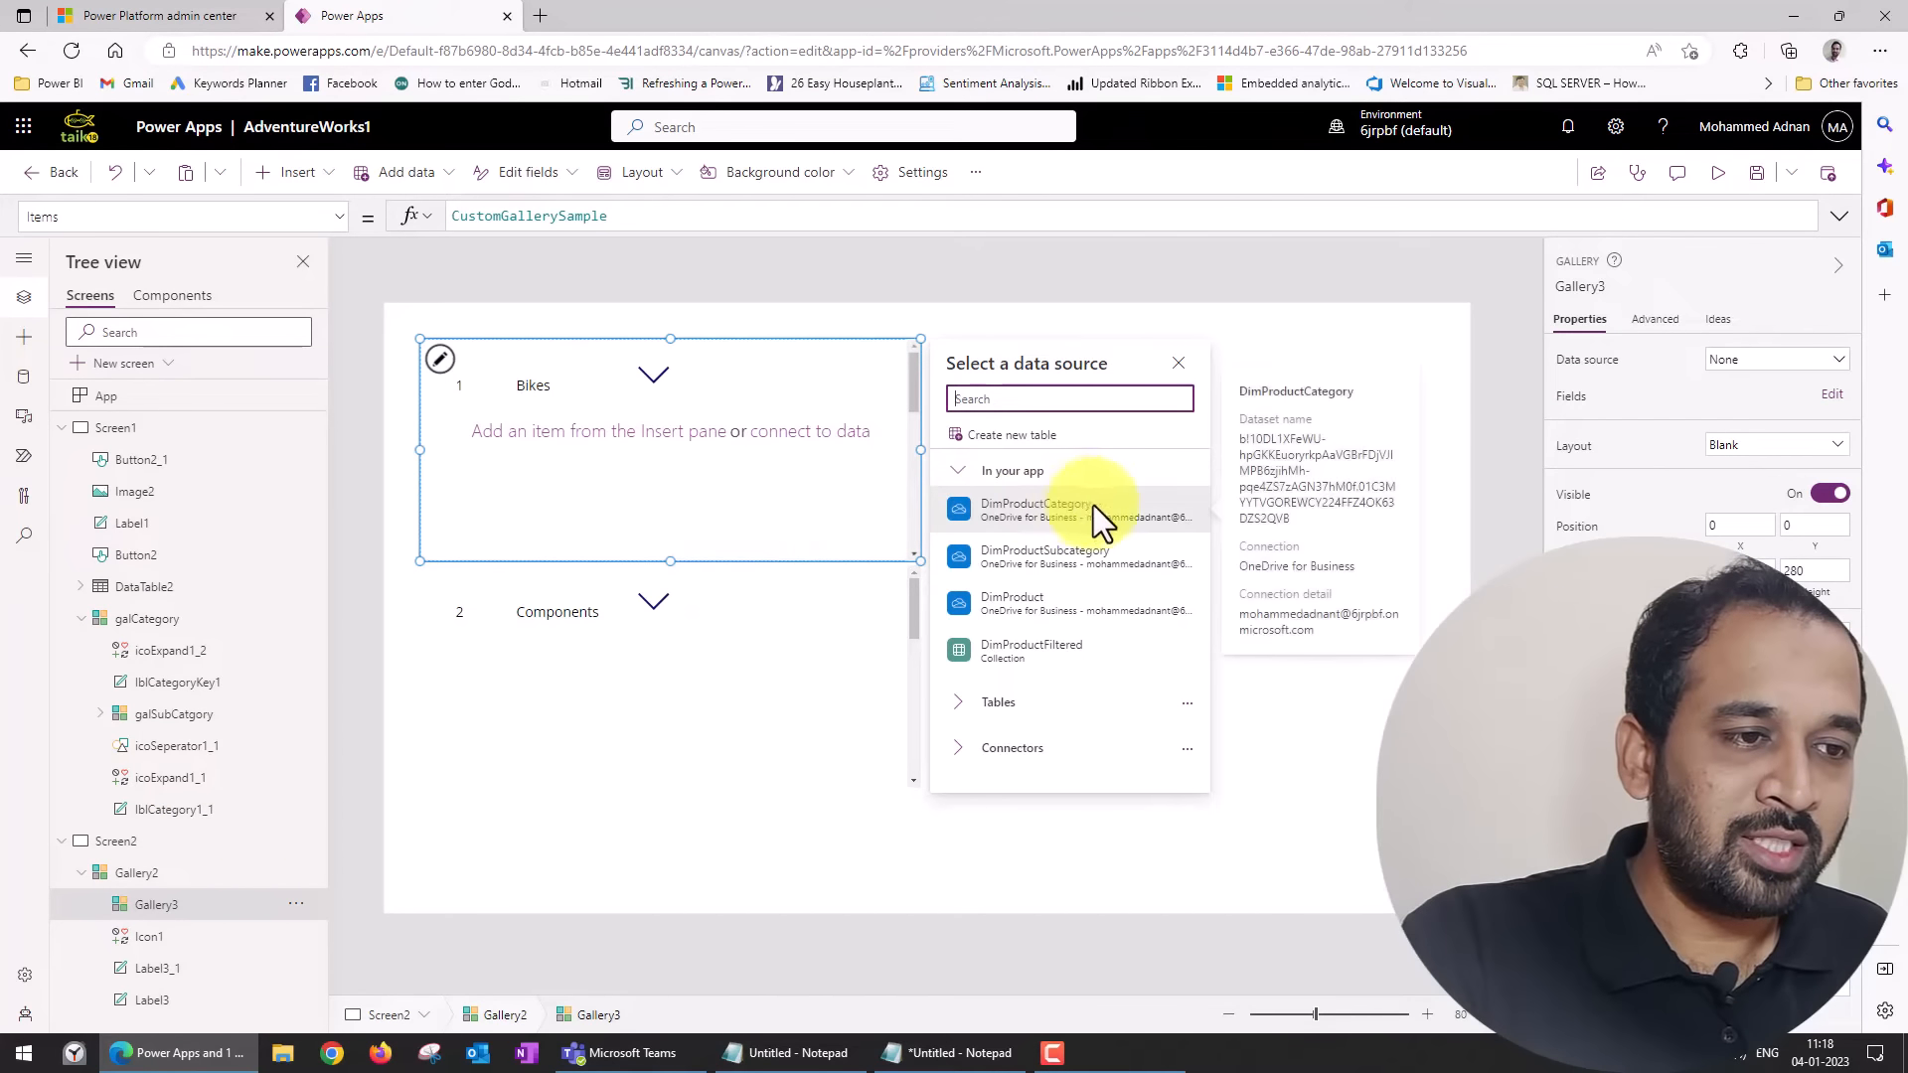
pyautogui.moveTo(1101, 576)
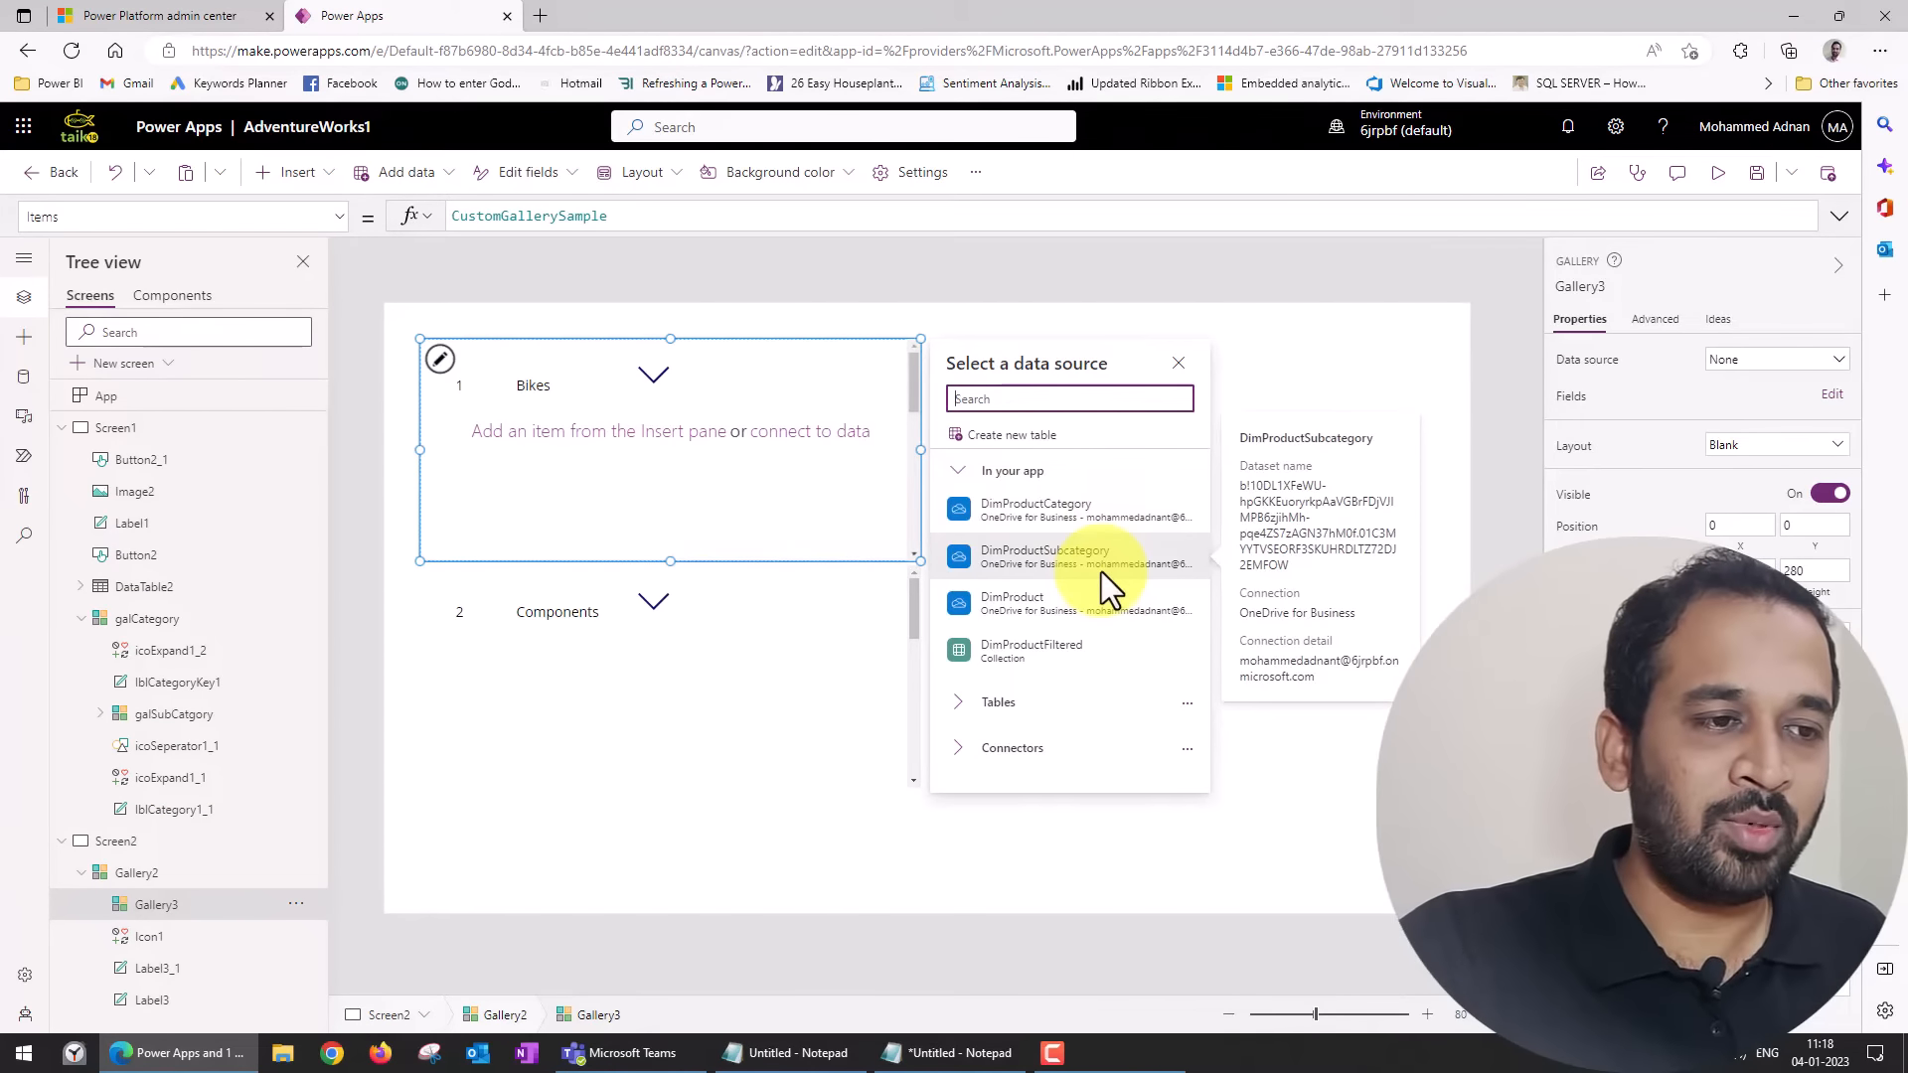
pyautogui.click(1100, 569)
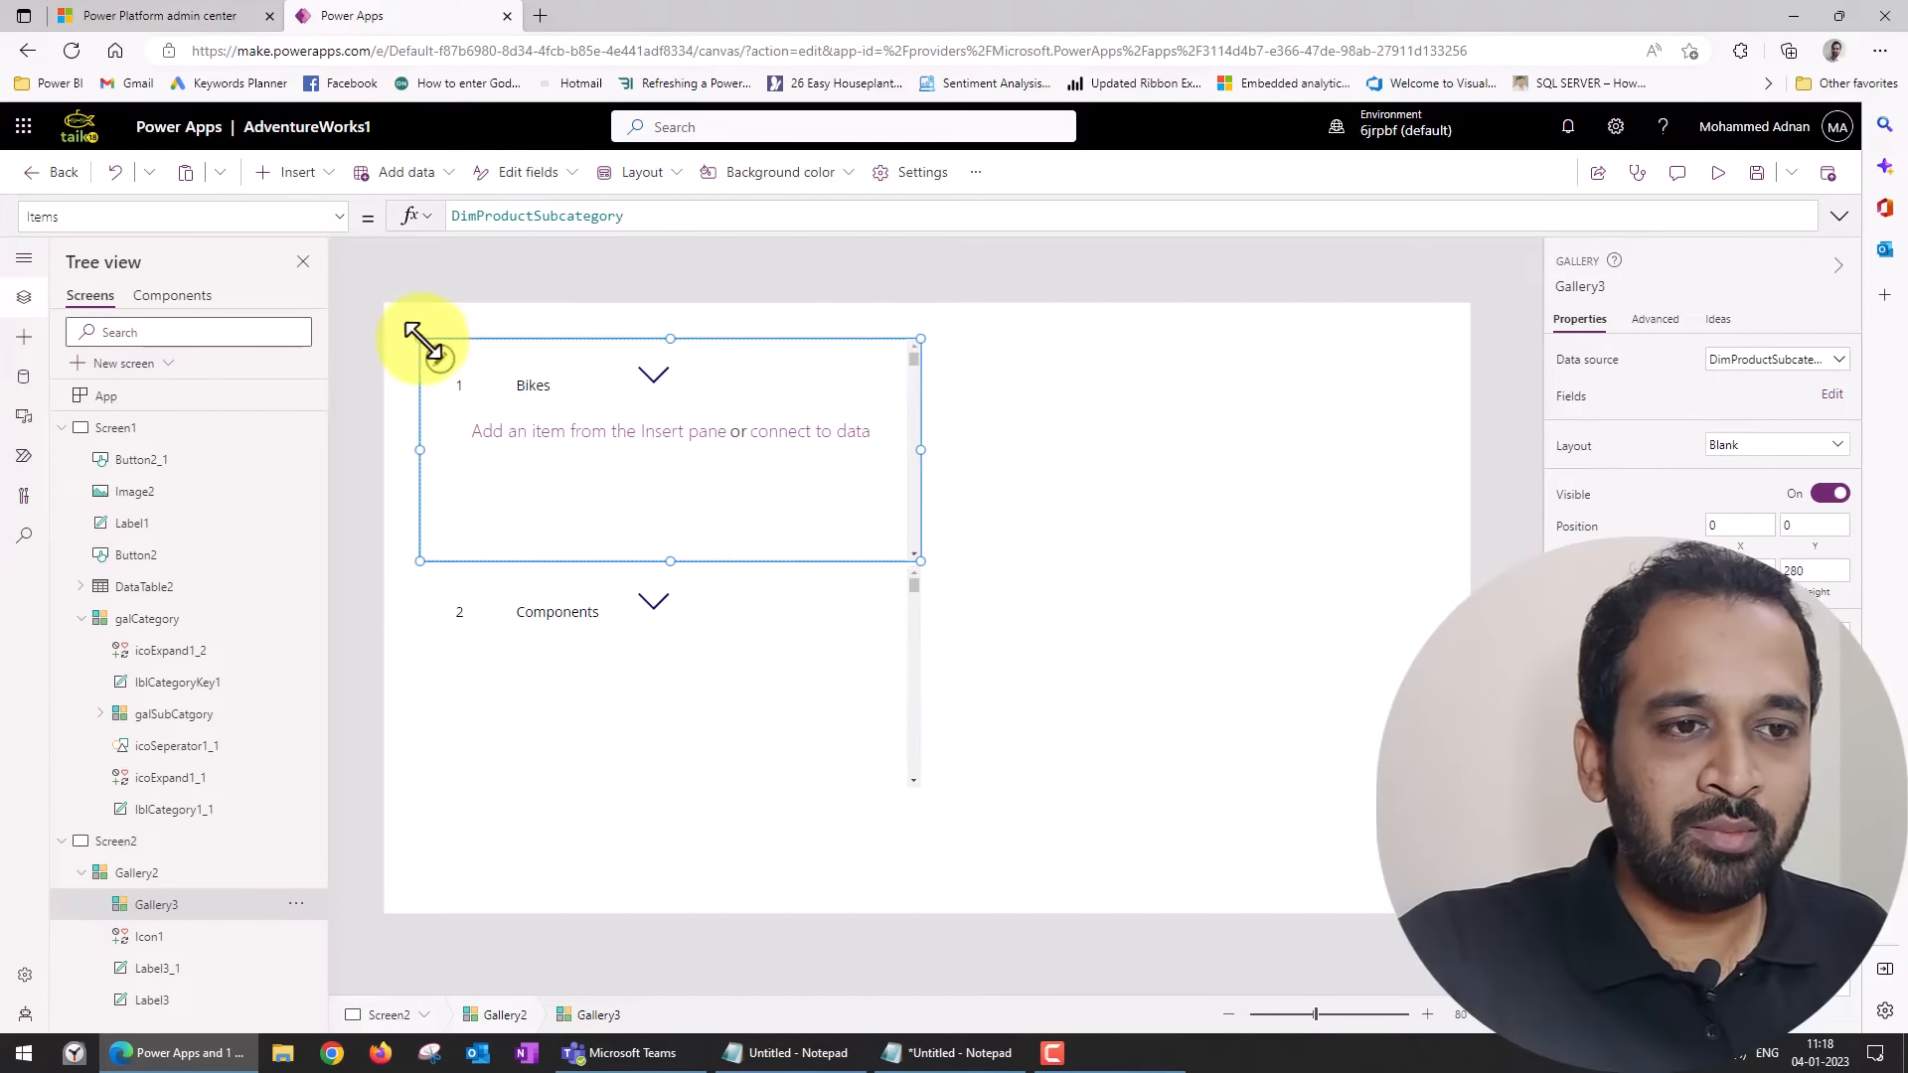
# Resize the nested gallery to sit below the category row at about X 0, Y 80, about 198 high.
pyautogui.moveTo(420, 339); pyautogui.dragTo(483, 444)
pyautogui.click(599, 477)
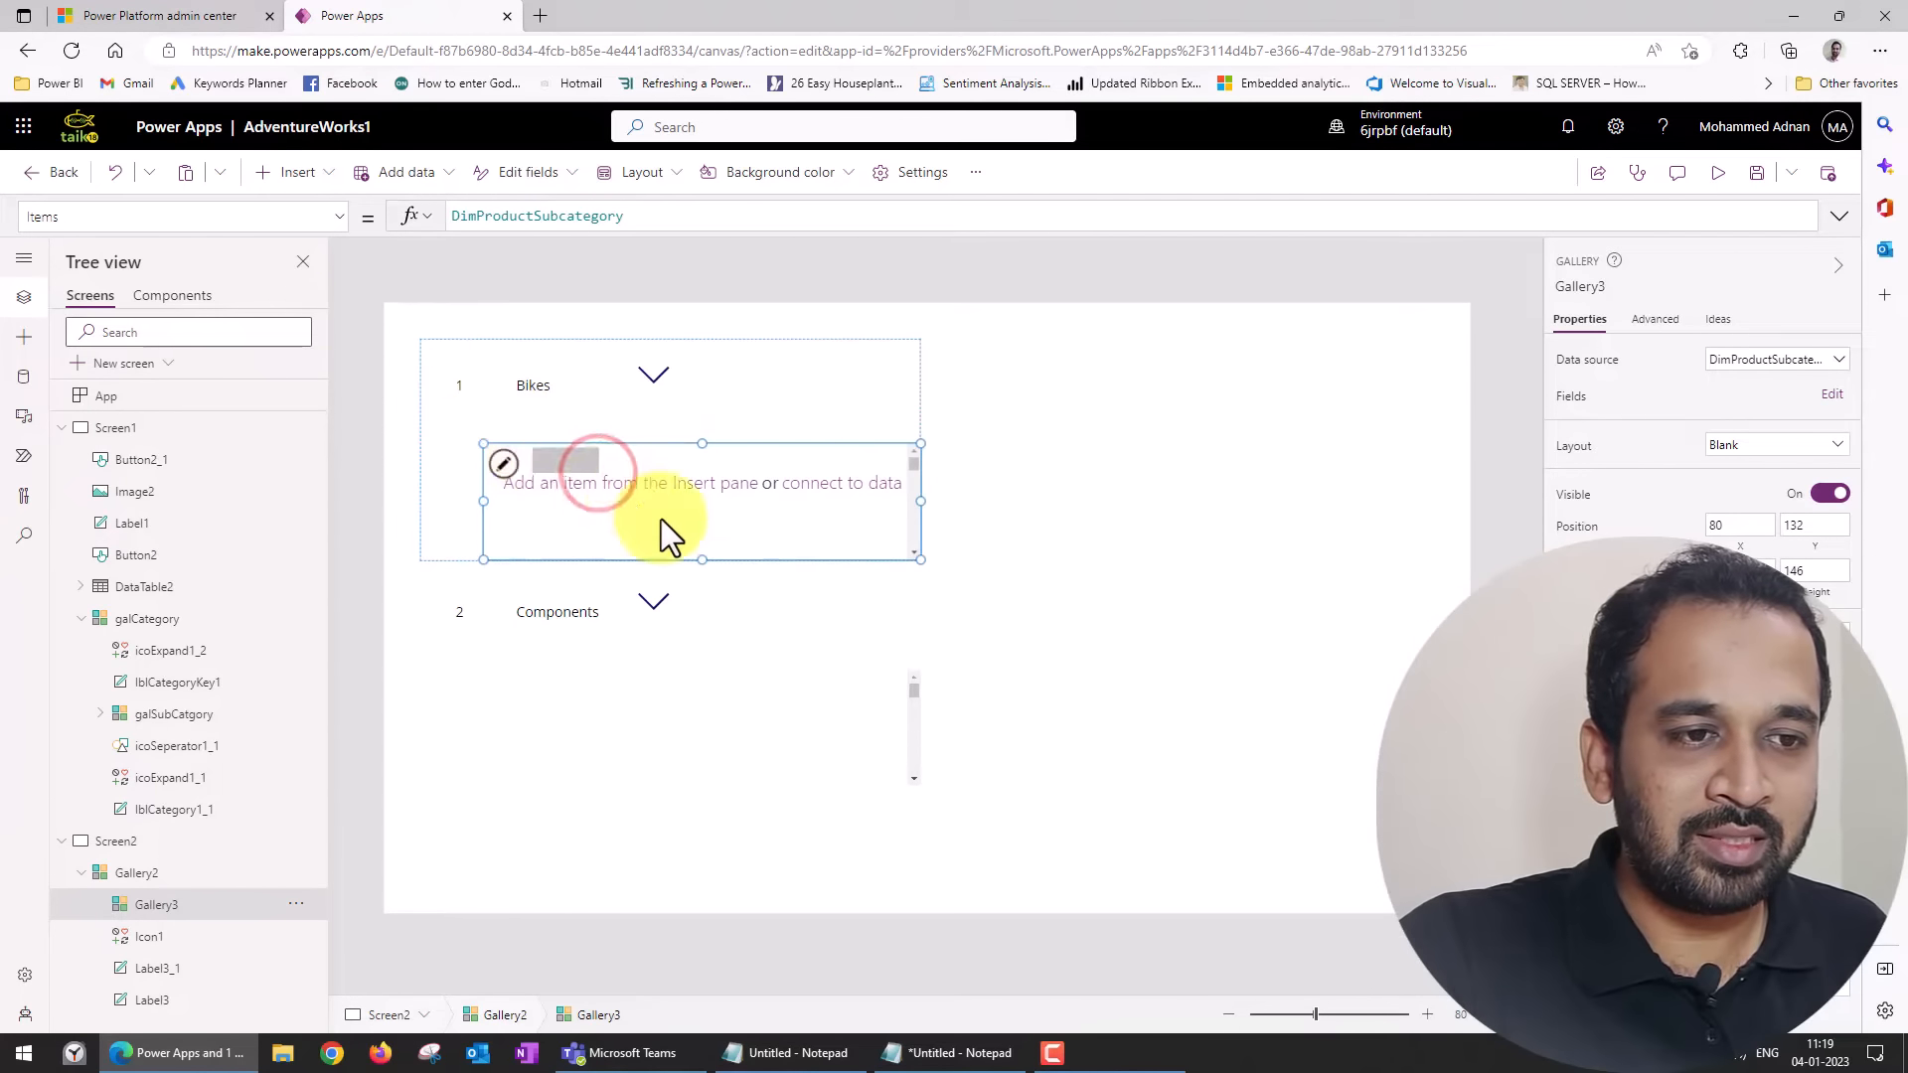
pyautogui.moveTo(912, 480); pyautogui.dragTo(882, 483)
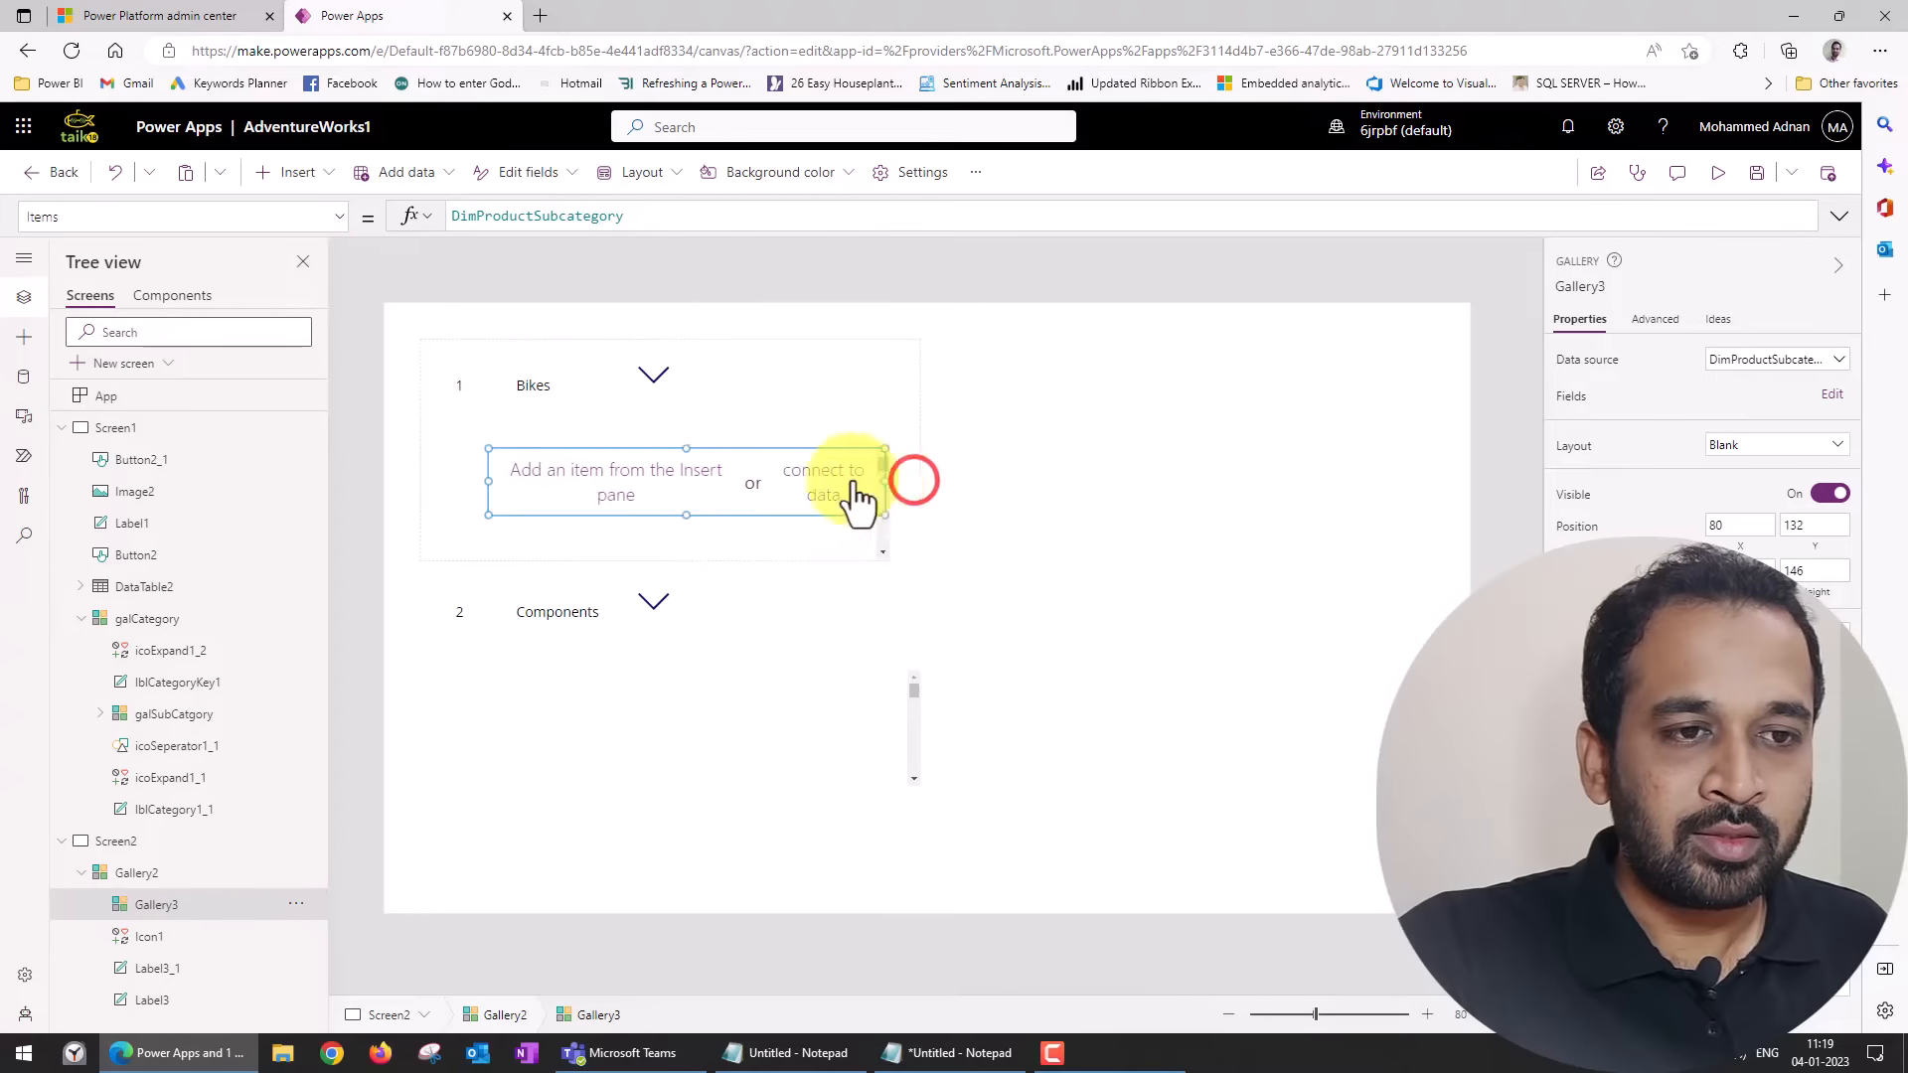
pyautogui.moveTo(488, 481); pyautogui.dragTo(425, 481)
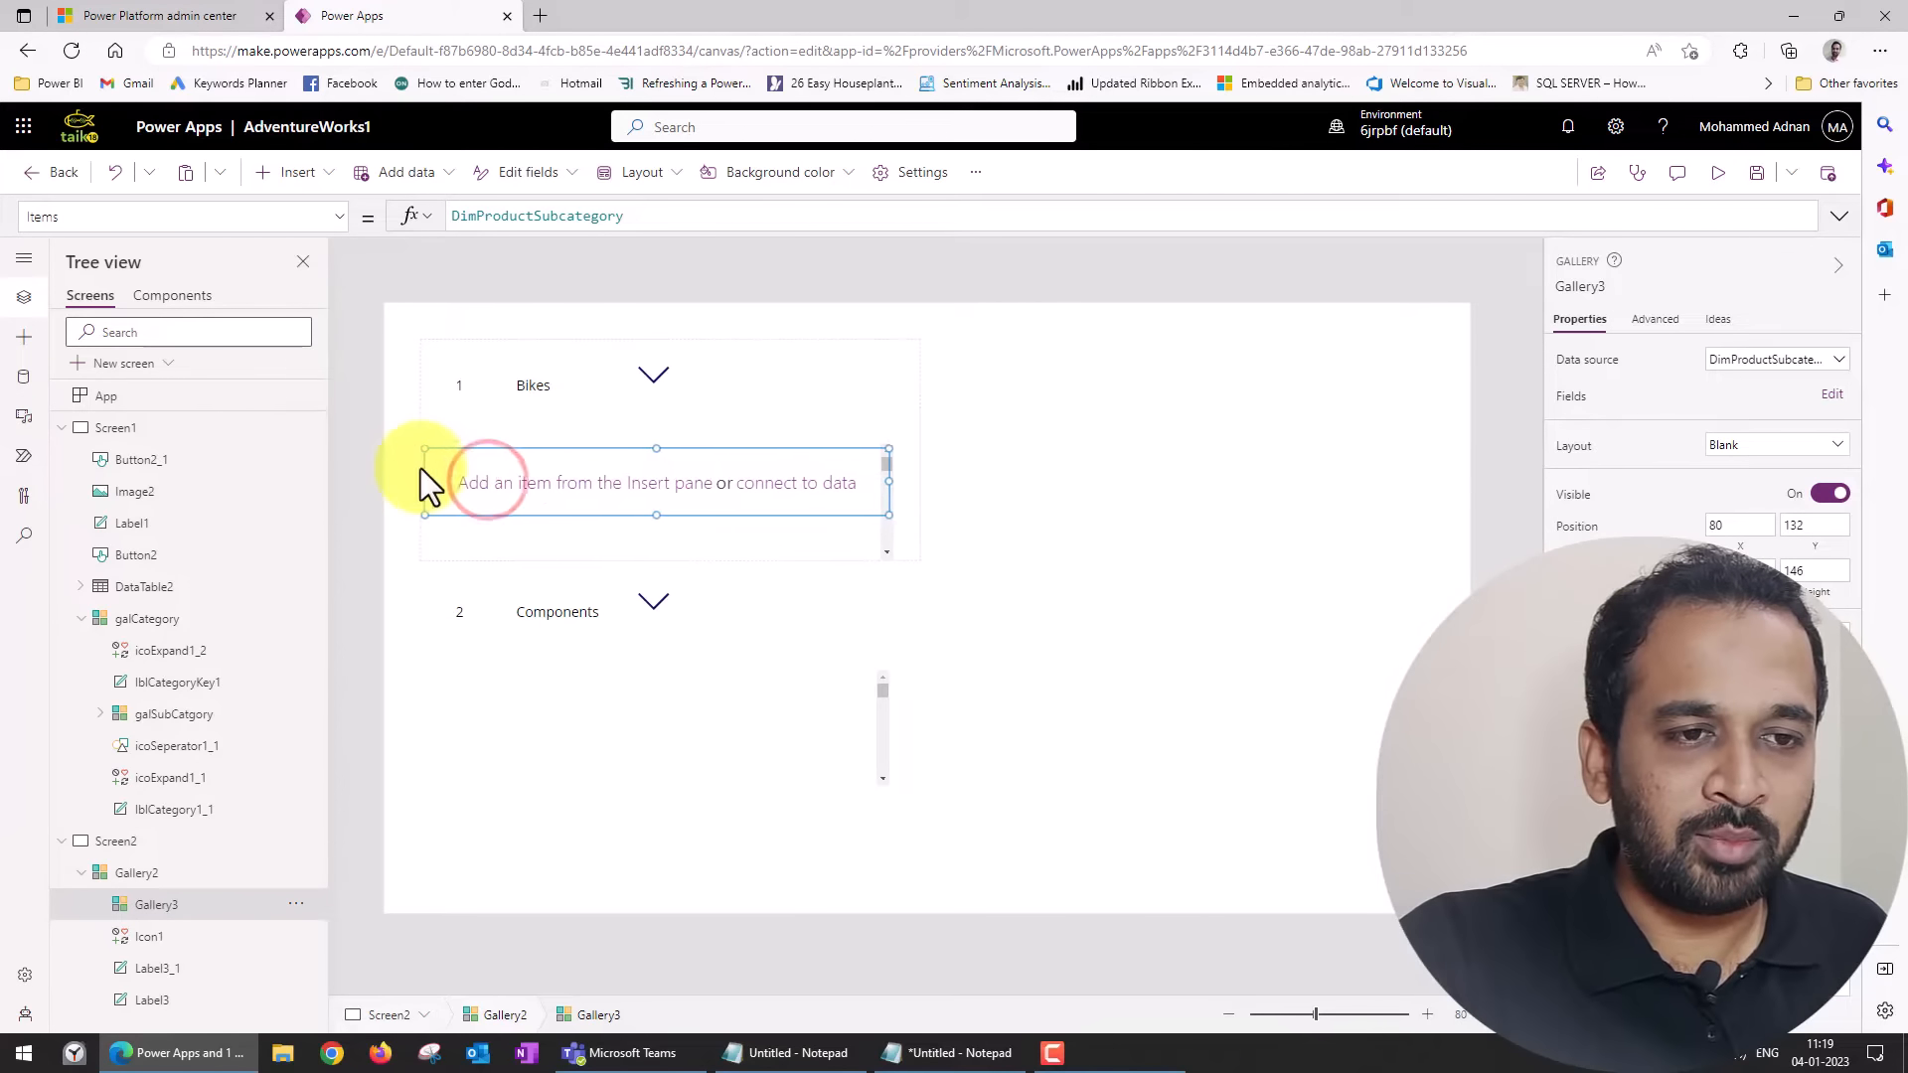
pyautogui.moveTo(654, 446); pyautogui.dragTo(653, 407)
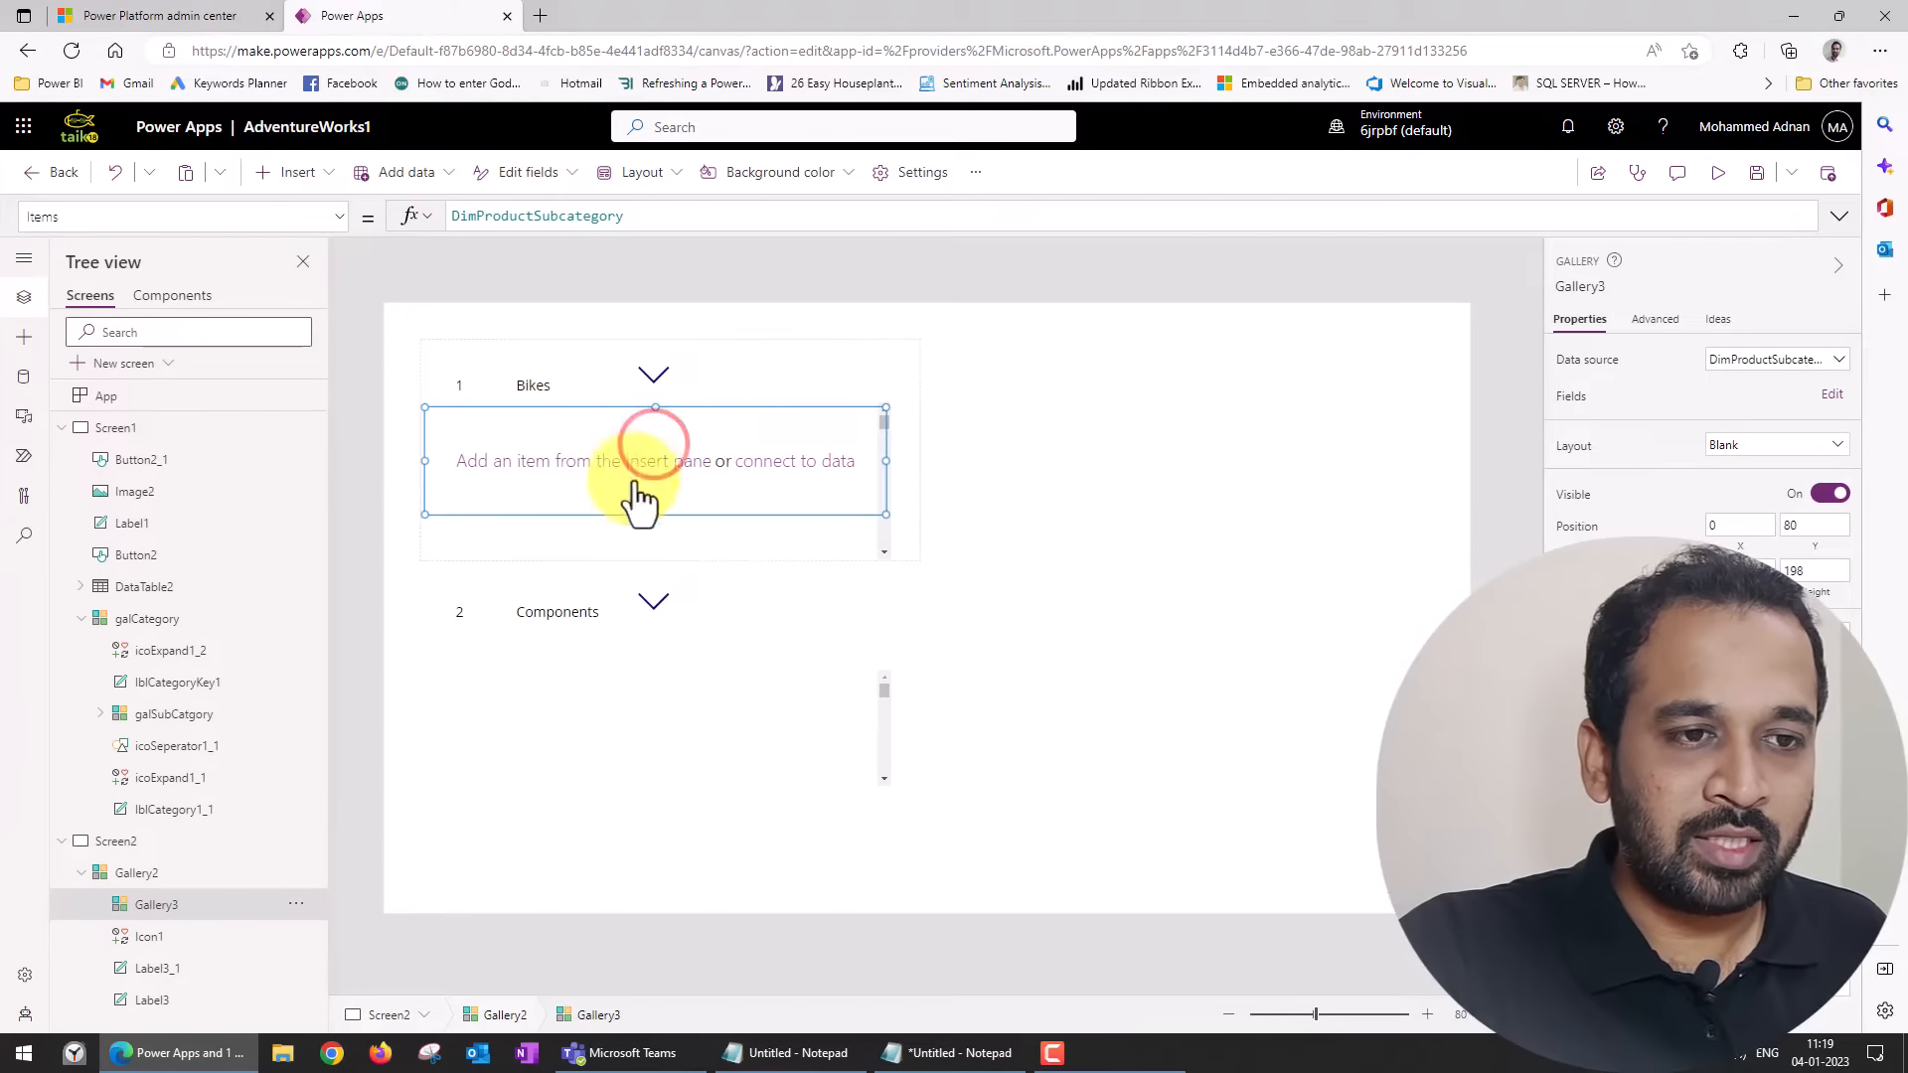
# Insert a text label into the template of the nested gallery Gallery3.
pyautogui.click(698, 465)
pyautogui.click(660, 476)
pyautogui.click(1008, 457)
pyautogui.click(749, 435)
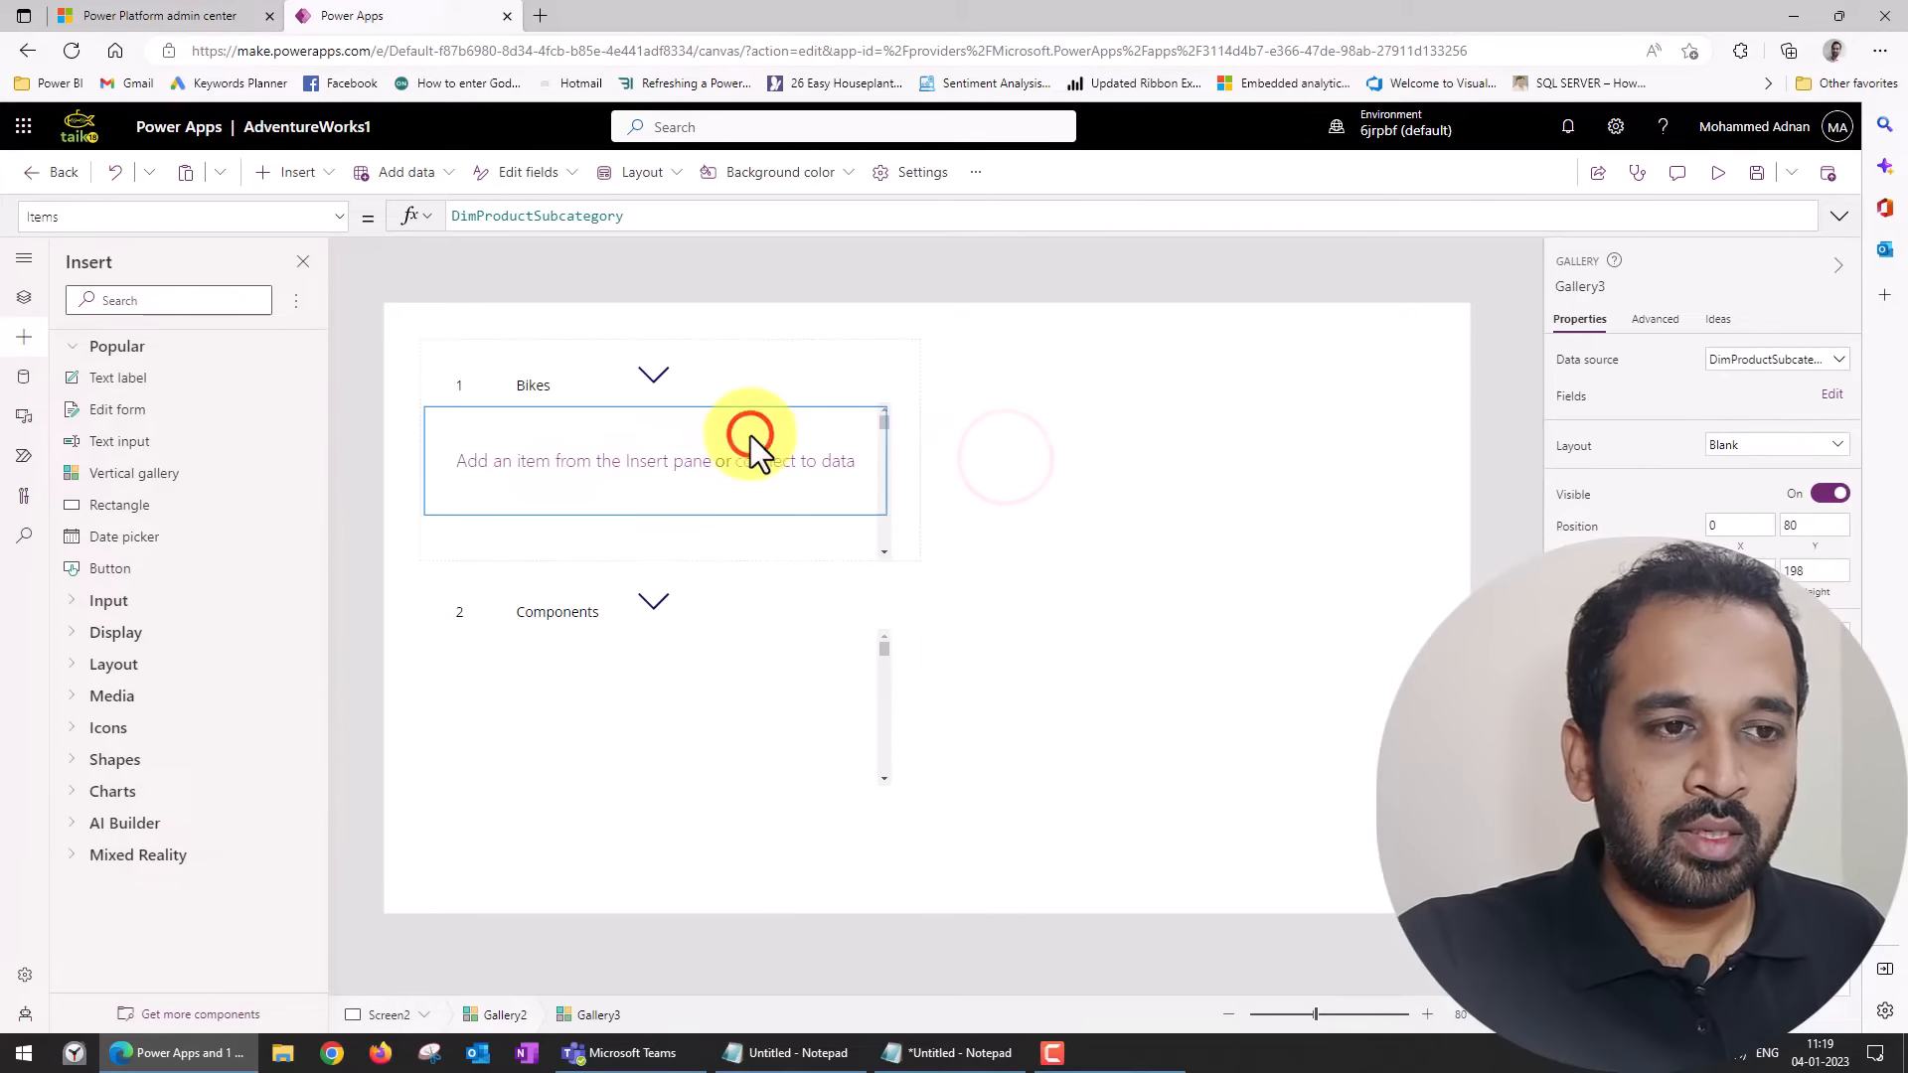
pyautogui.click(25, 297)
pyautogui.click(159, 907)
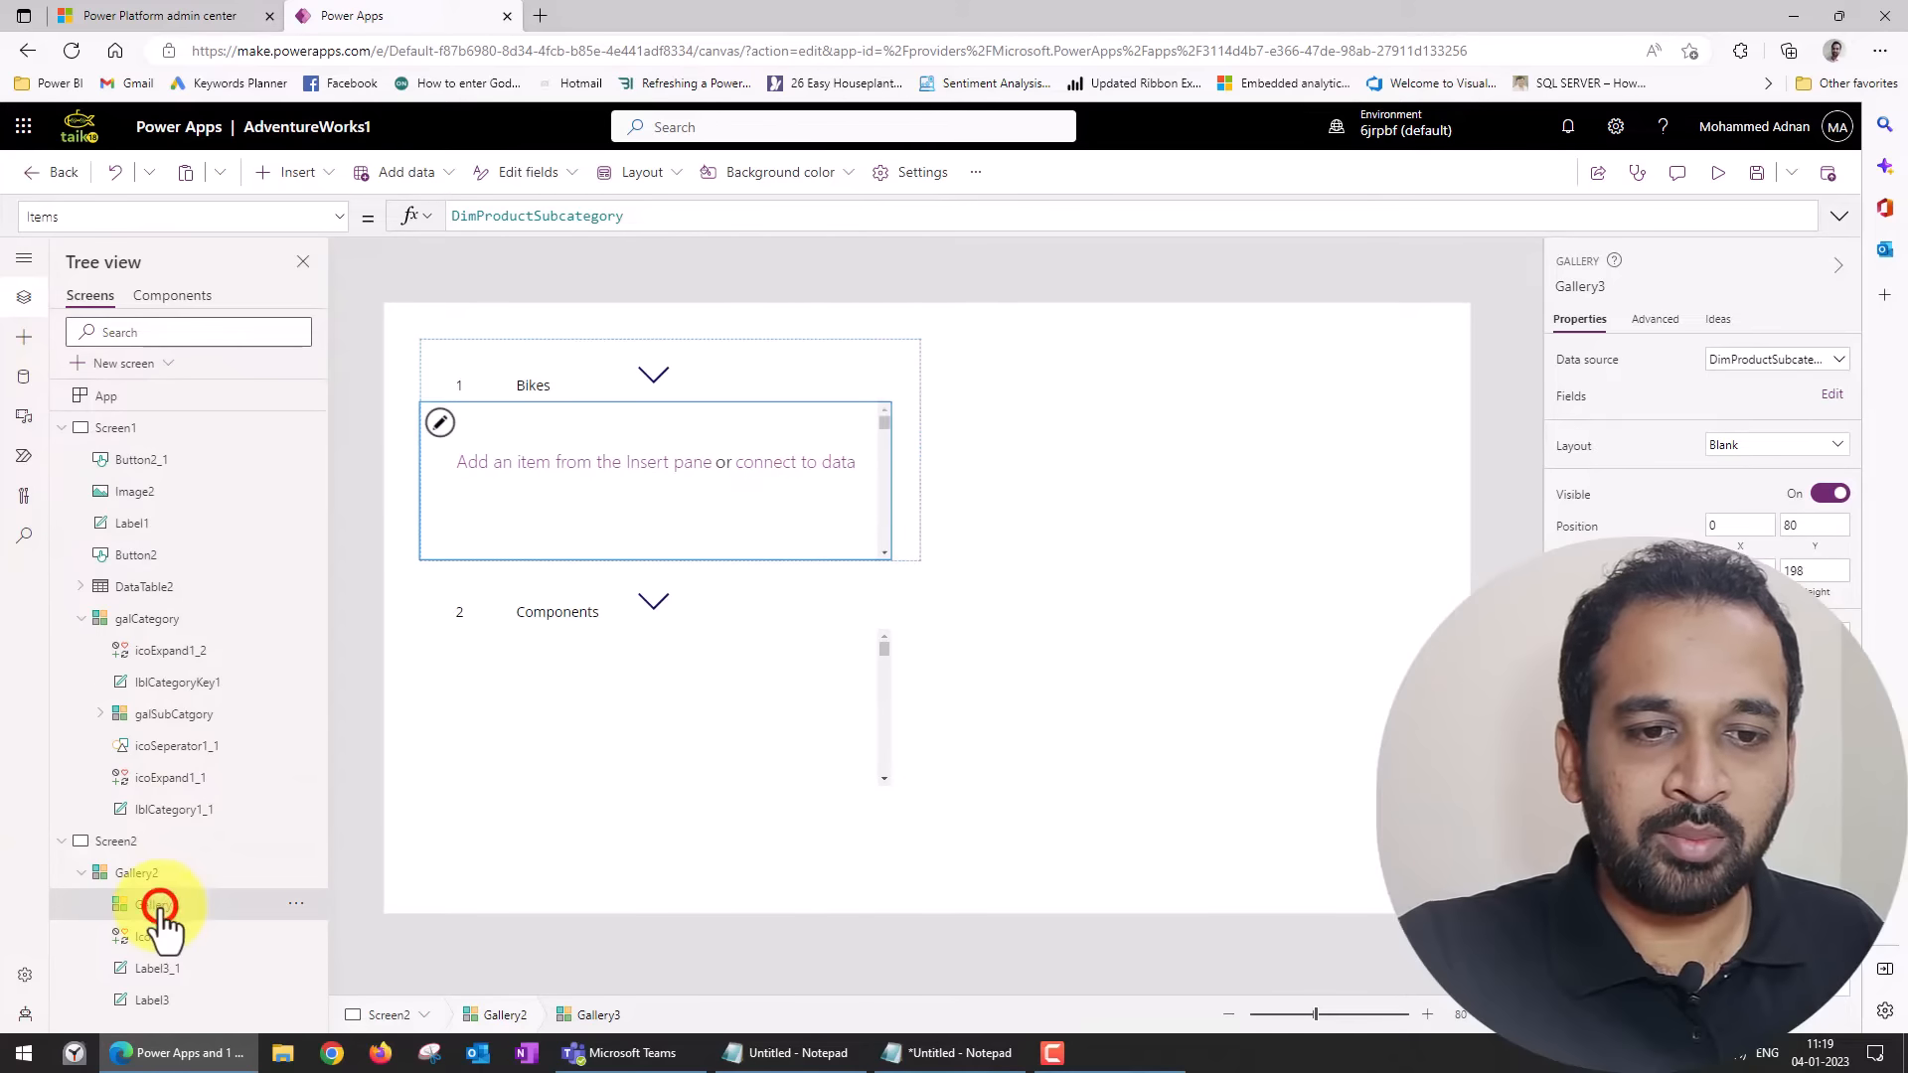
pyautogui.click(320, 172)
pyautogui.click(328, 300)
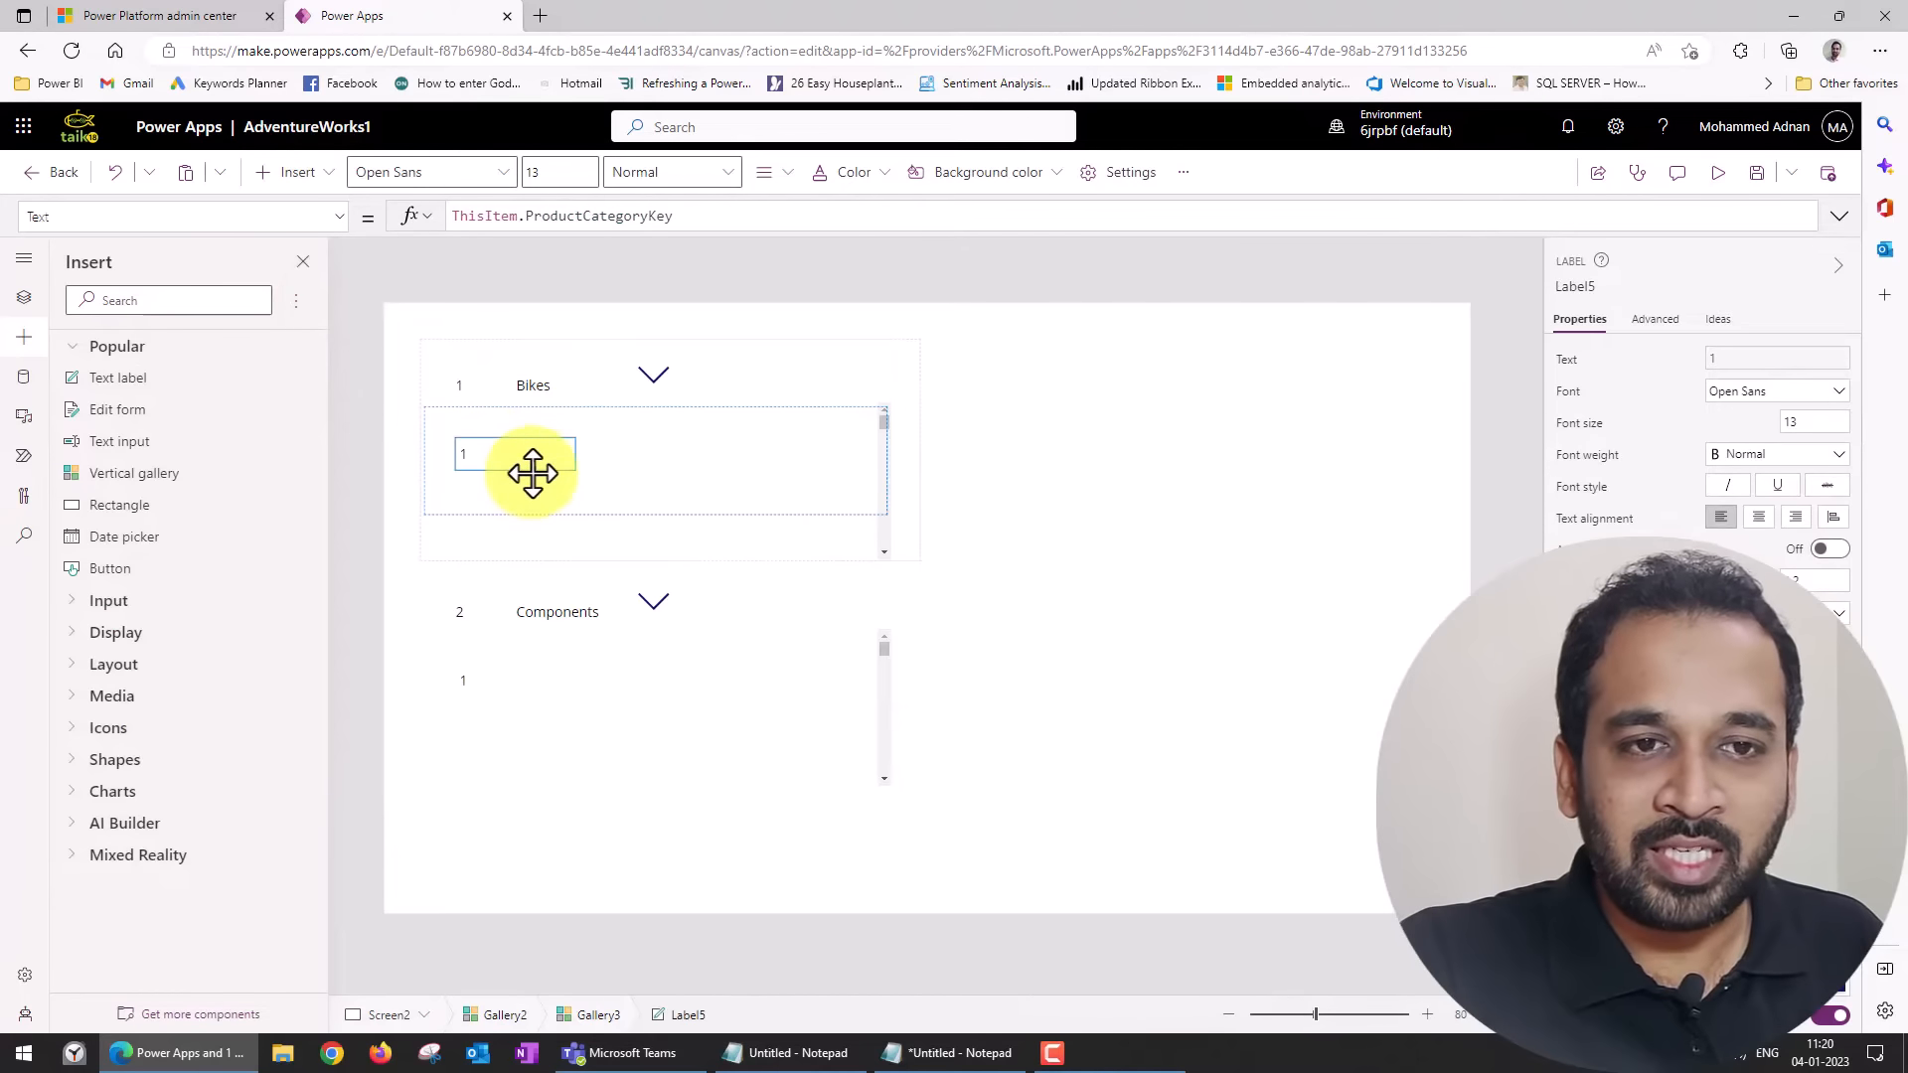
pyautogui.click(28, 297)
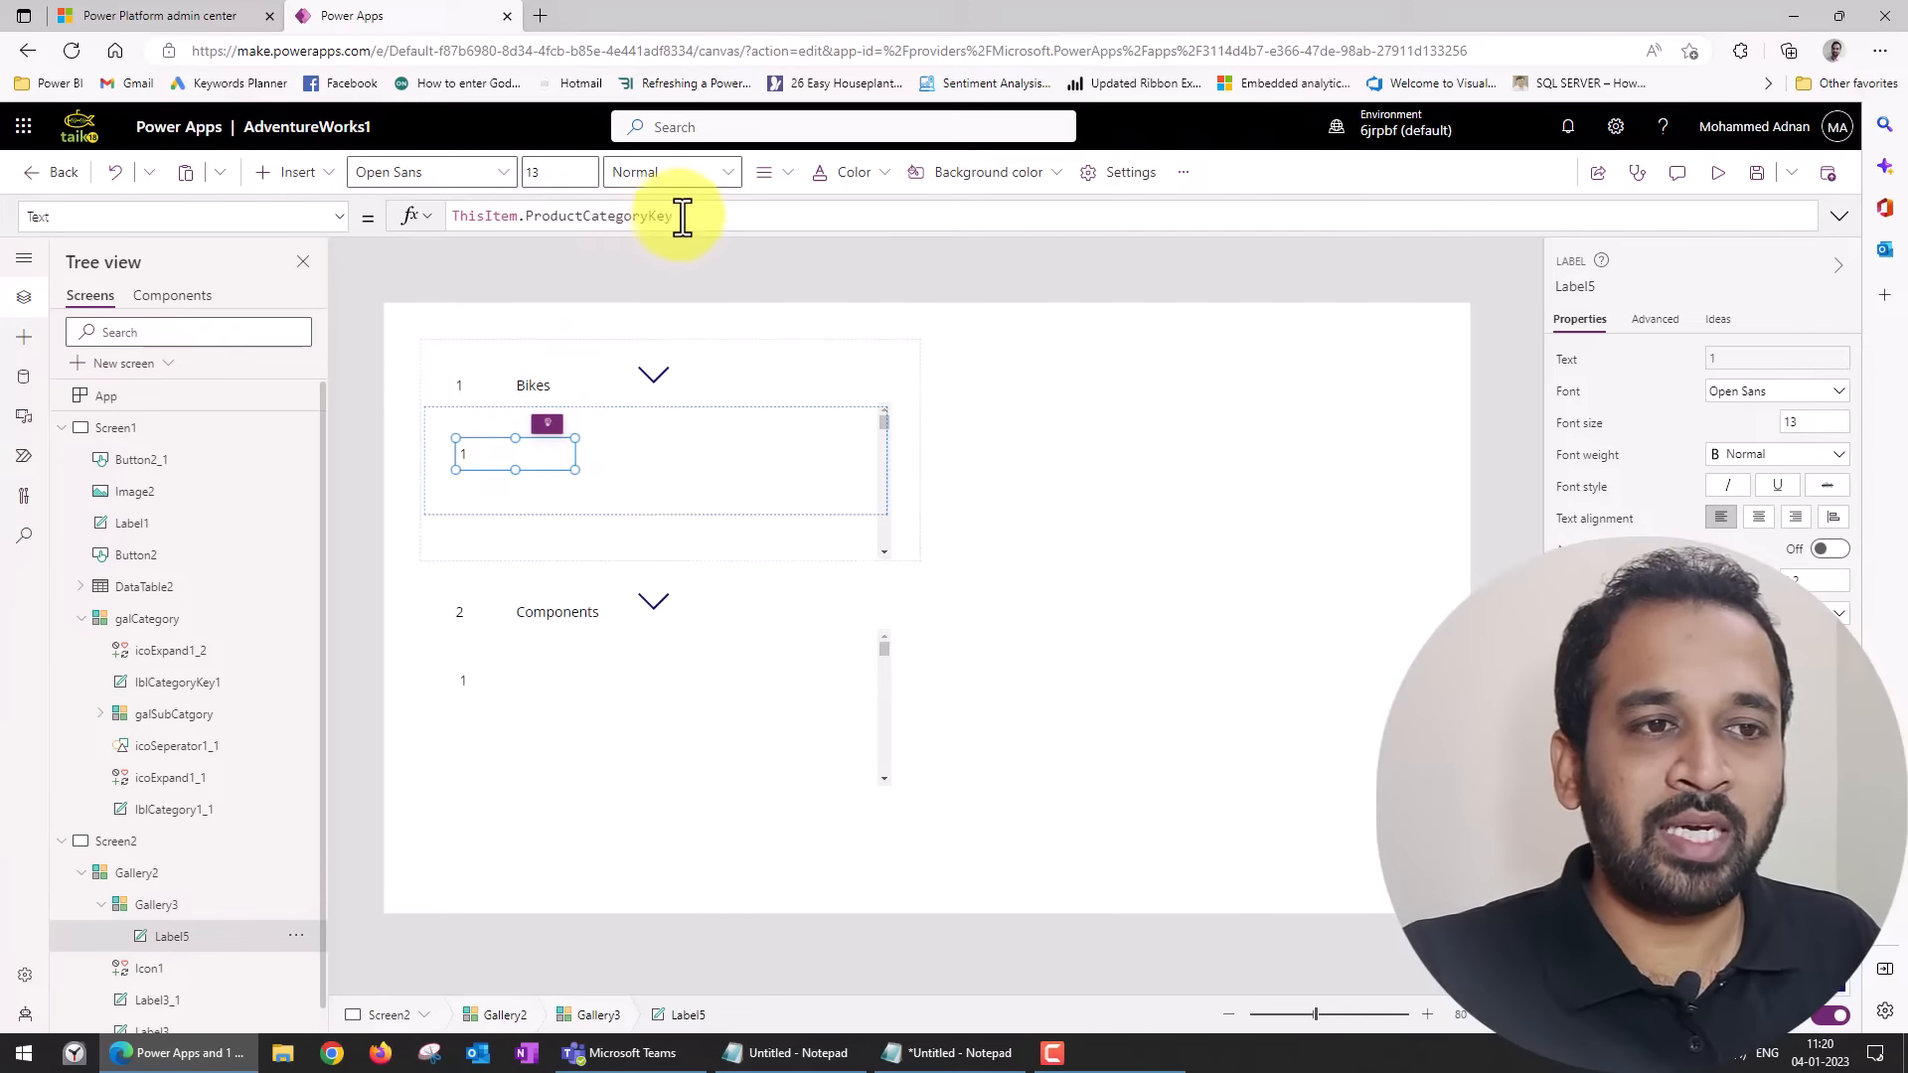
# Set the new label's text to ThisItem.ProductSubcategoryKey, then move it to the right end of the subcategory row and narrow it.
pyautogui.moveTo(684, 217); pyautogui.dragTo(520, 215)
pyautogui.press('BackSpace')
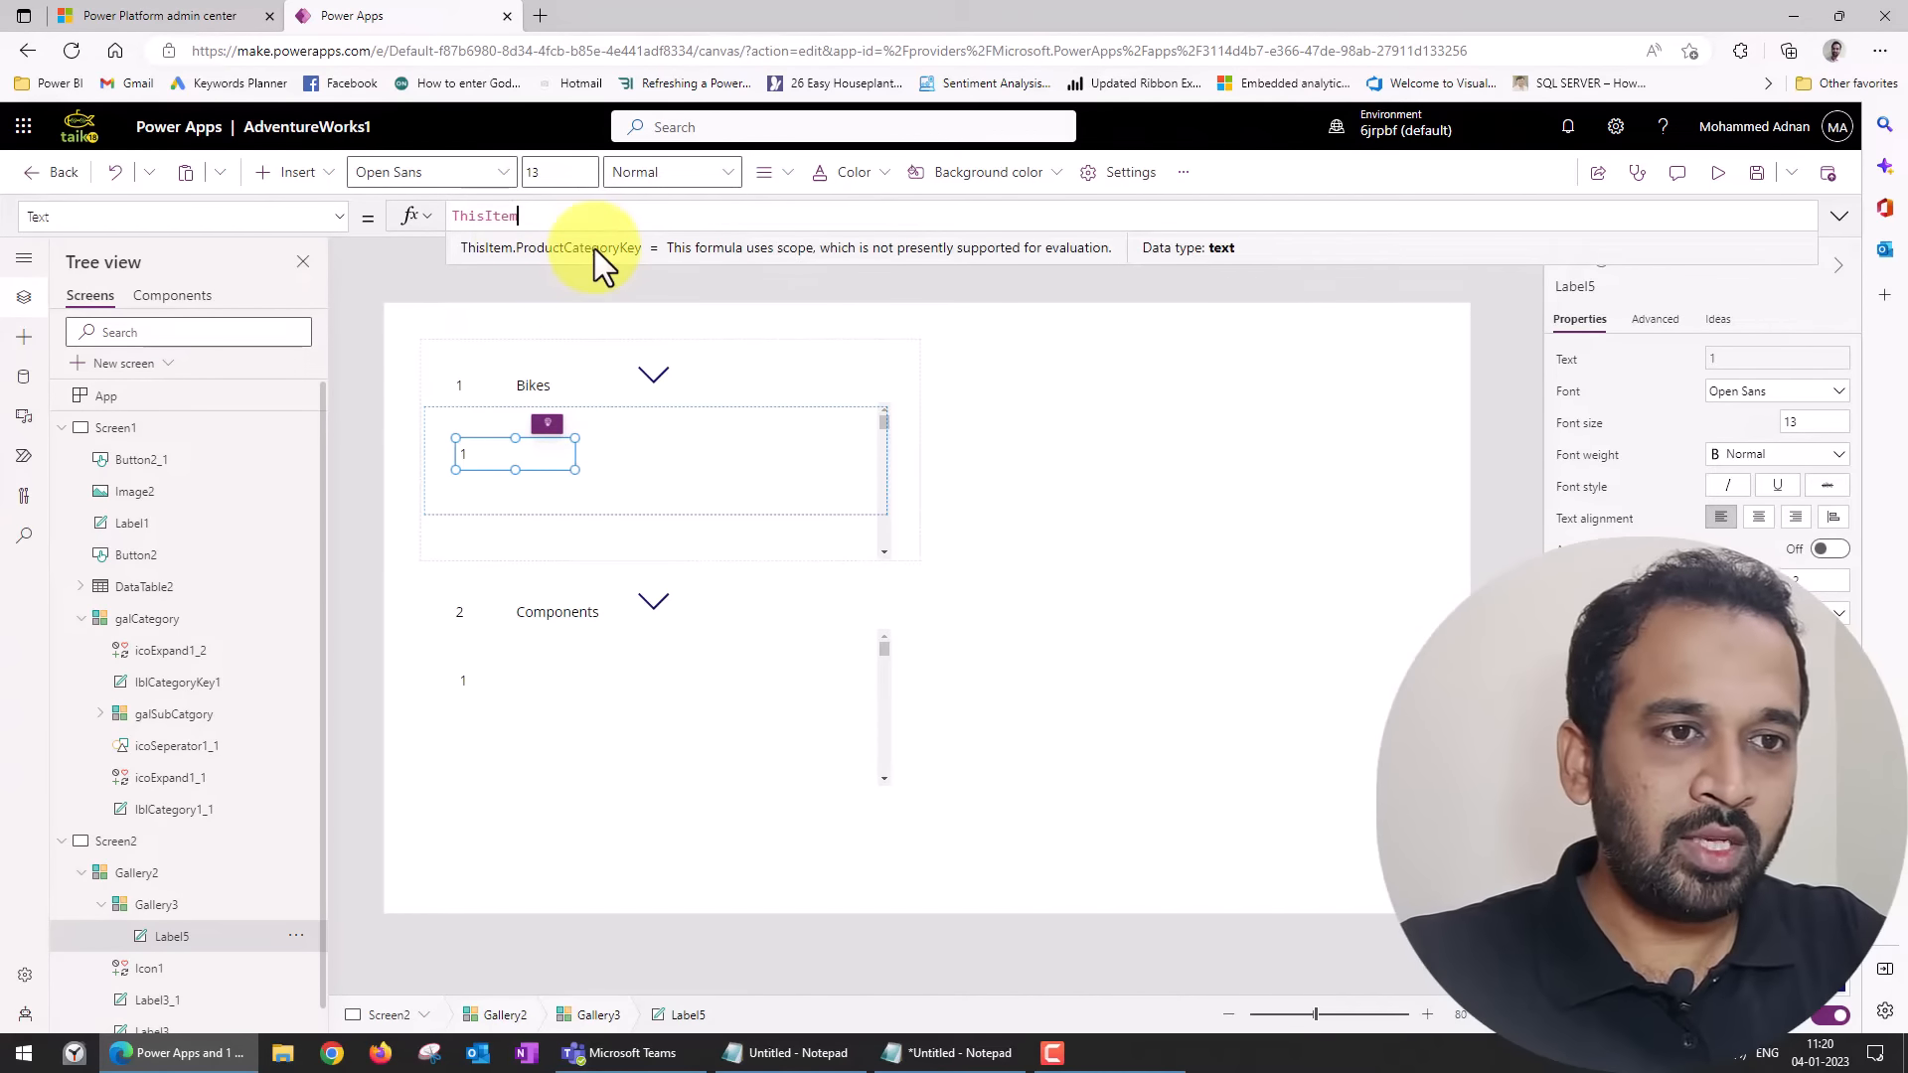
pyautogui.write('.')
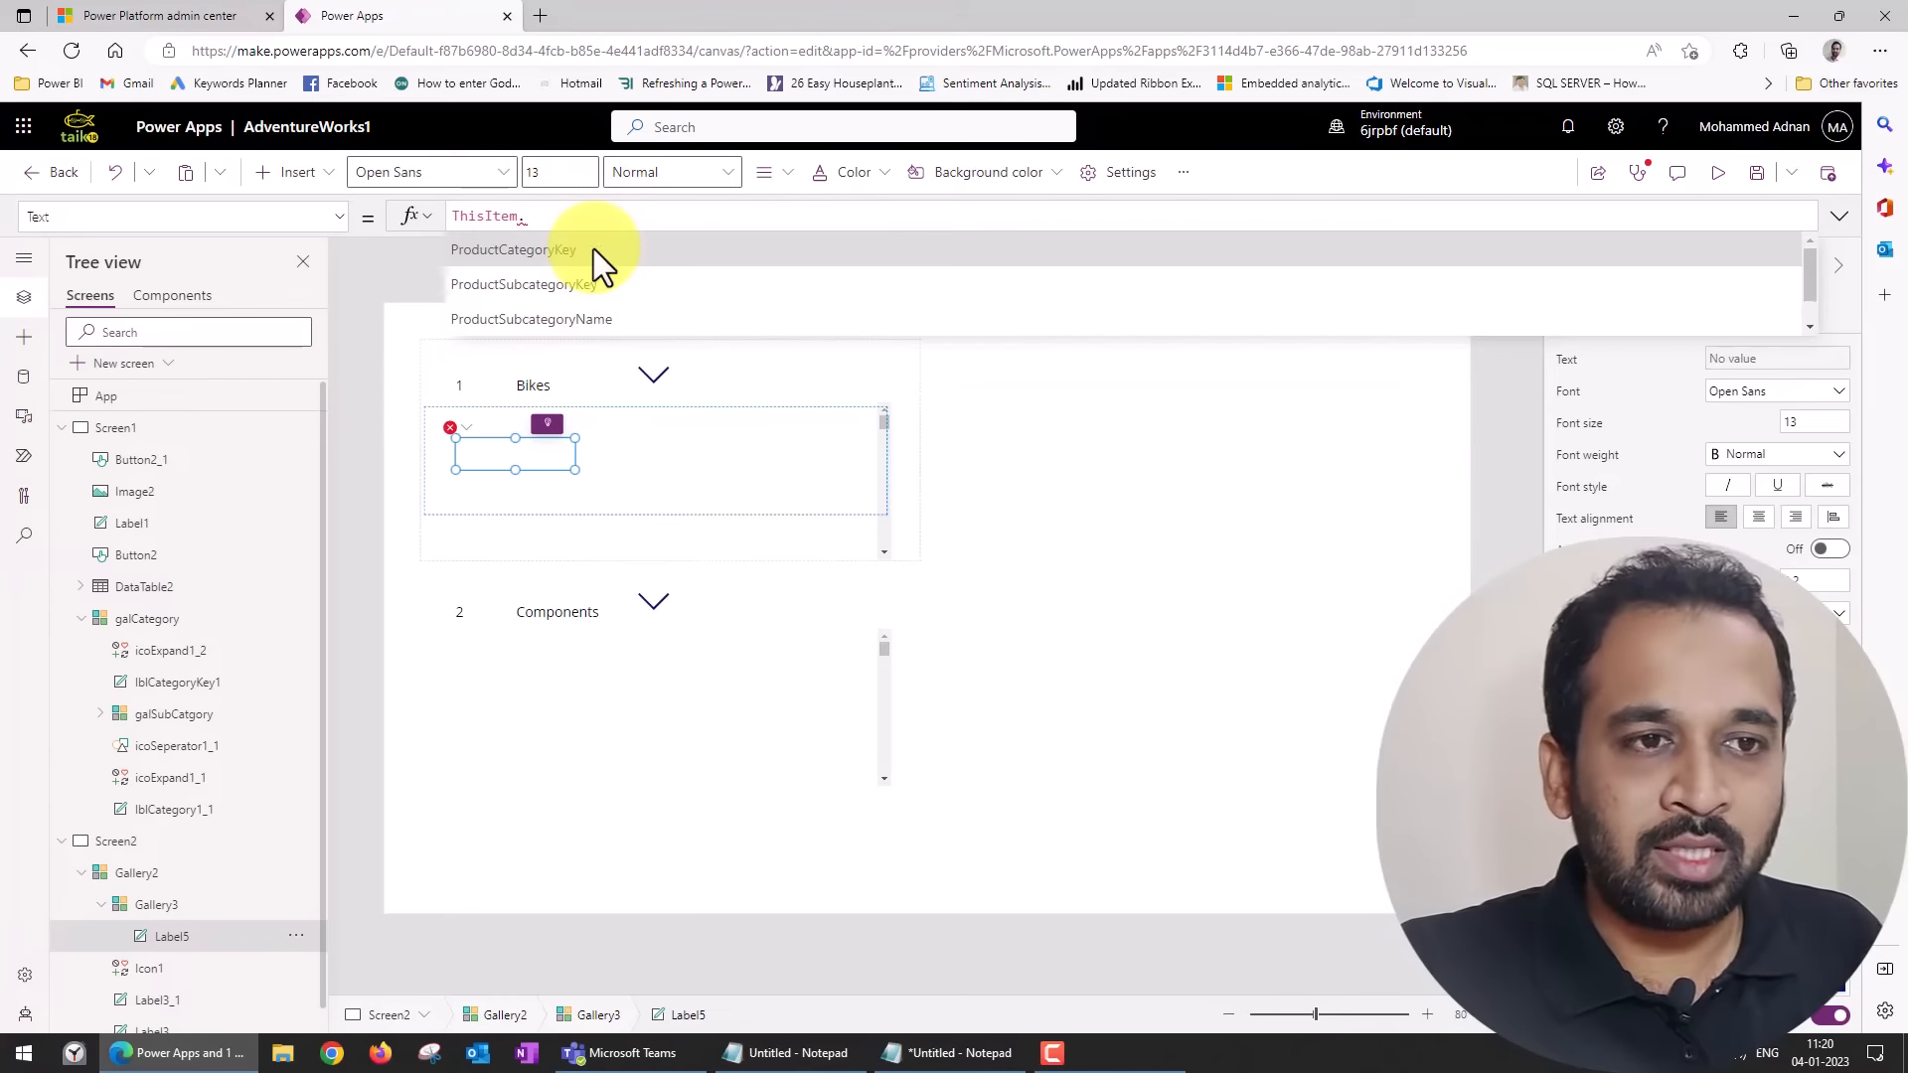
pyautogui.click(598, 283)
pyautogui.moveTo(508, 458); pyautogui.dragTo(776, 433)
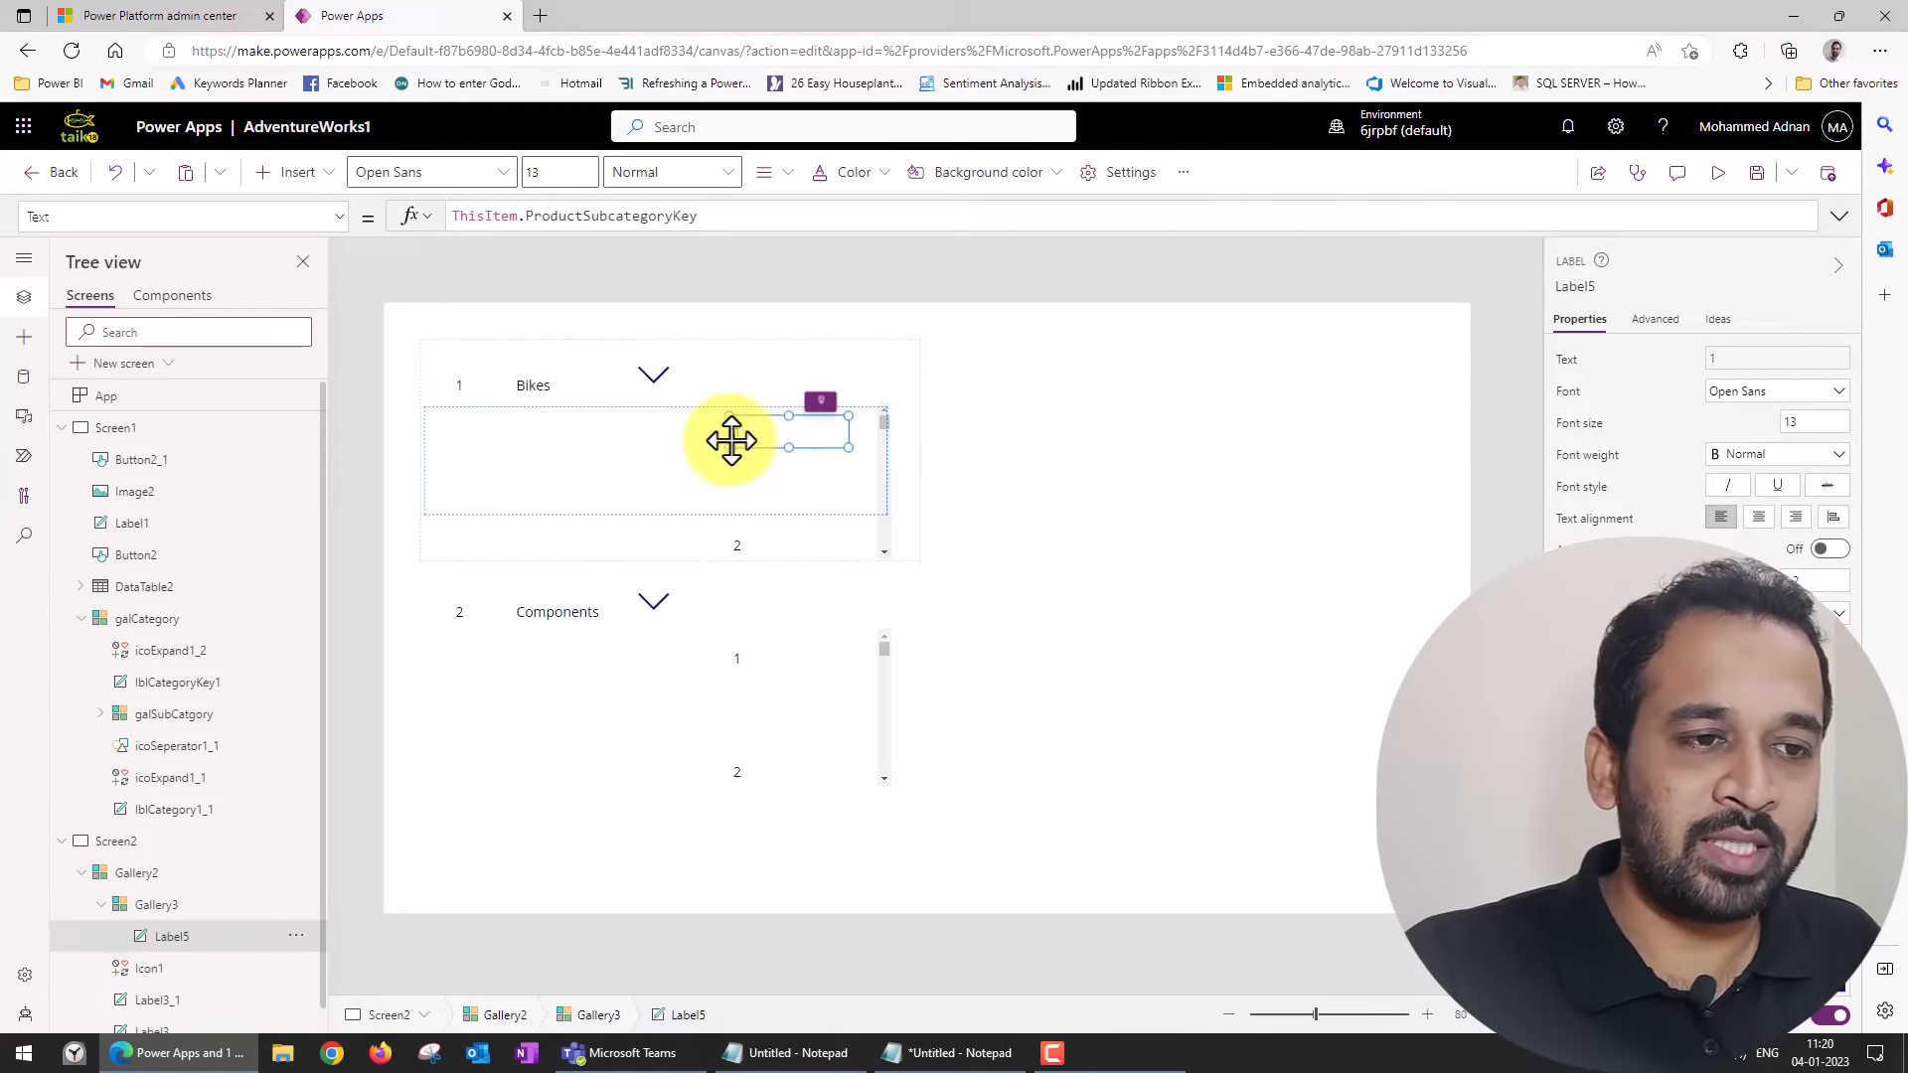
pyautogui.moveTo(731, 447); pyautogui.dragTo(778, 445)
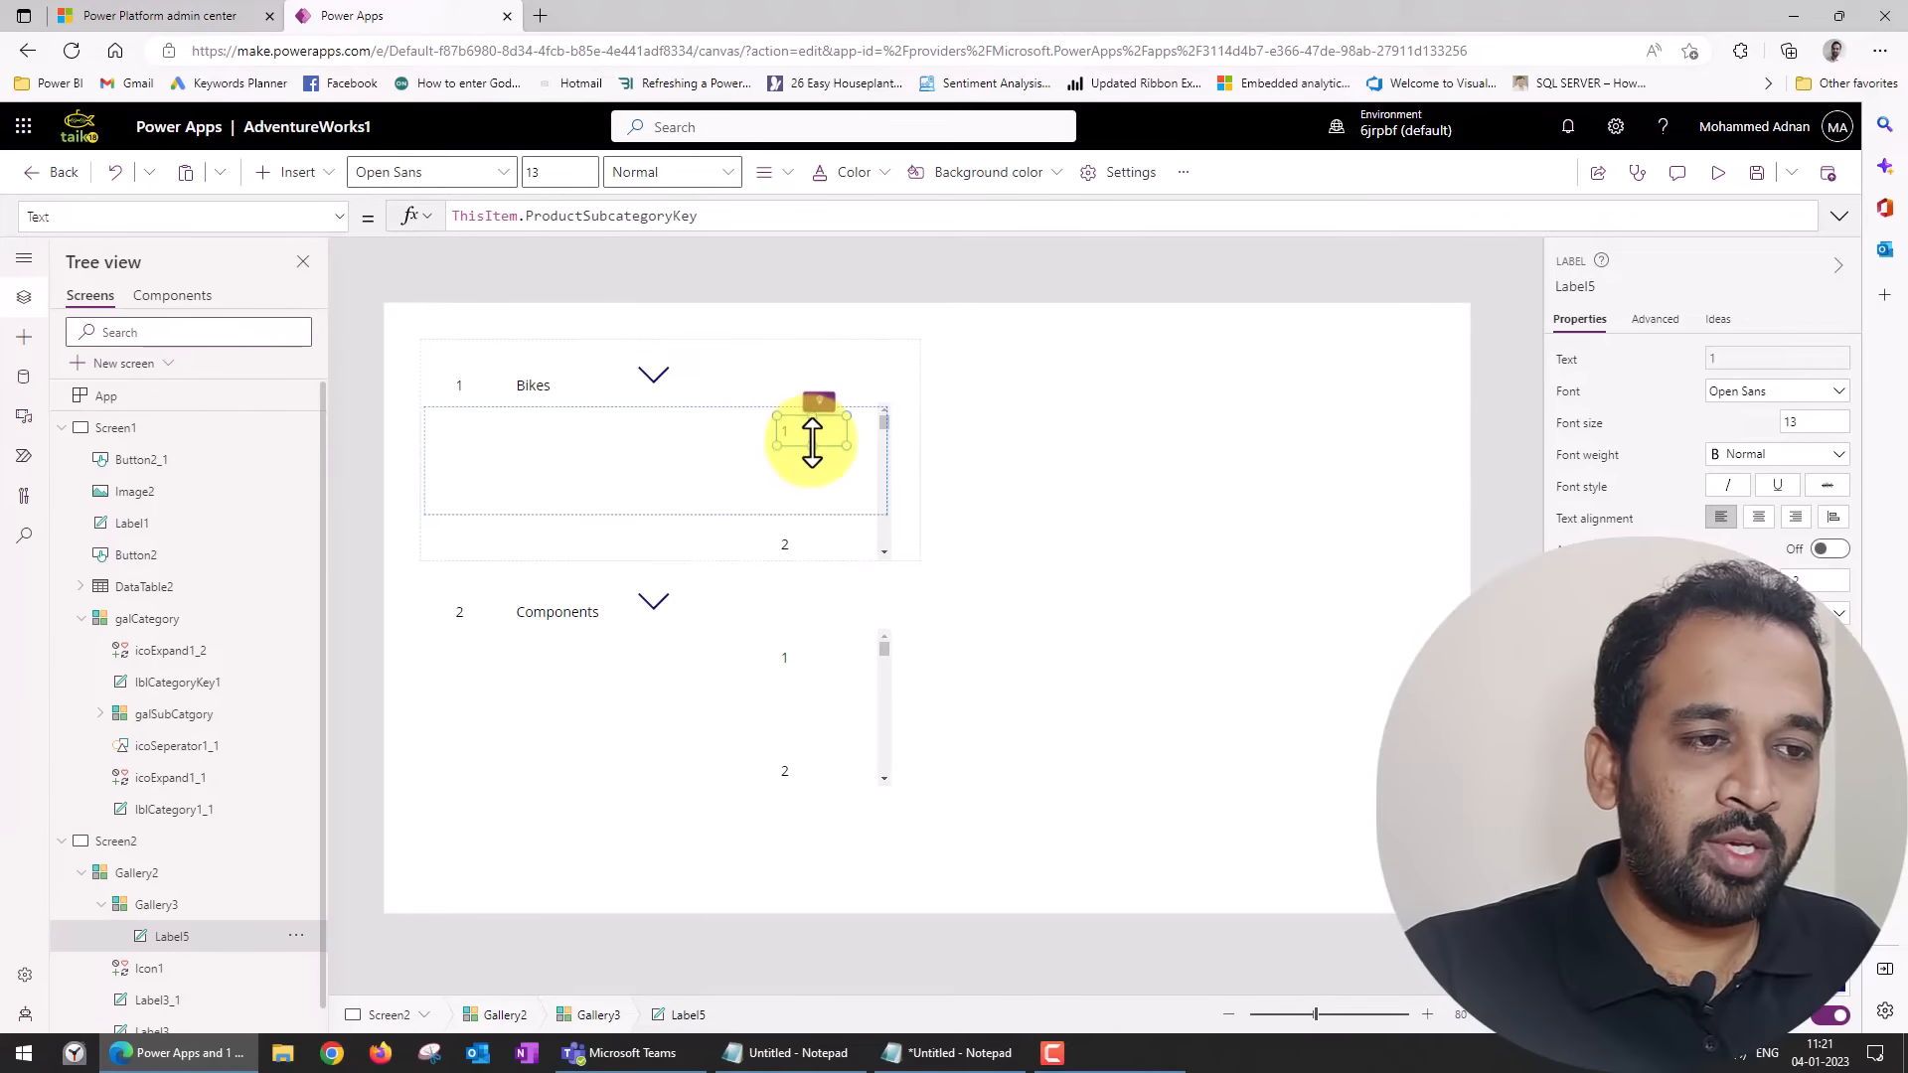
# Duplicate the subcategory key label within Gallery3, place the copy beneath the category name and widen it.
pyautogui.hotkey('ctrl', 'c')
pyautogui.hotkey('ctrl', 'v')
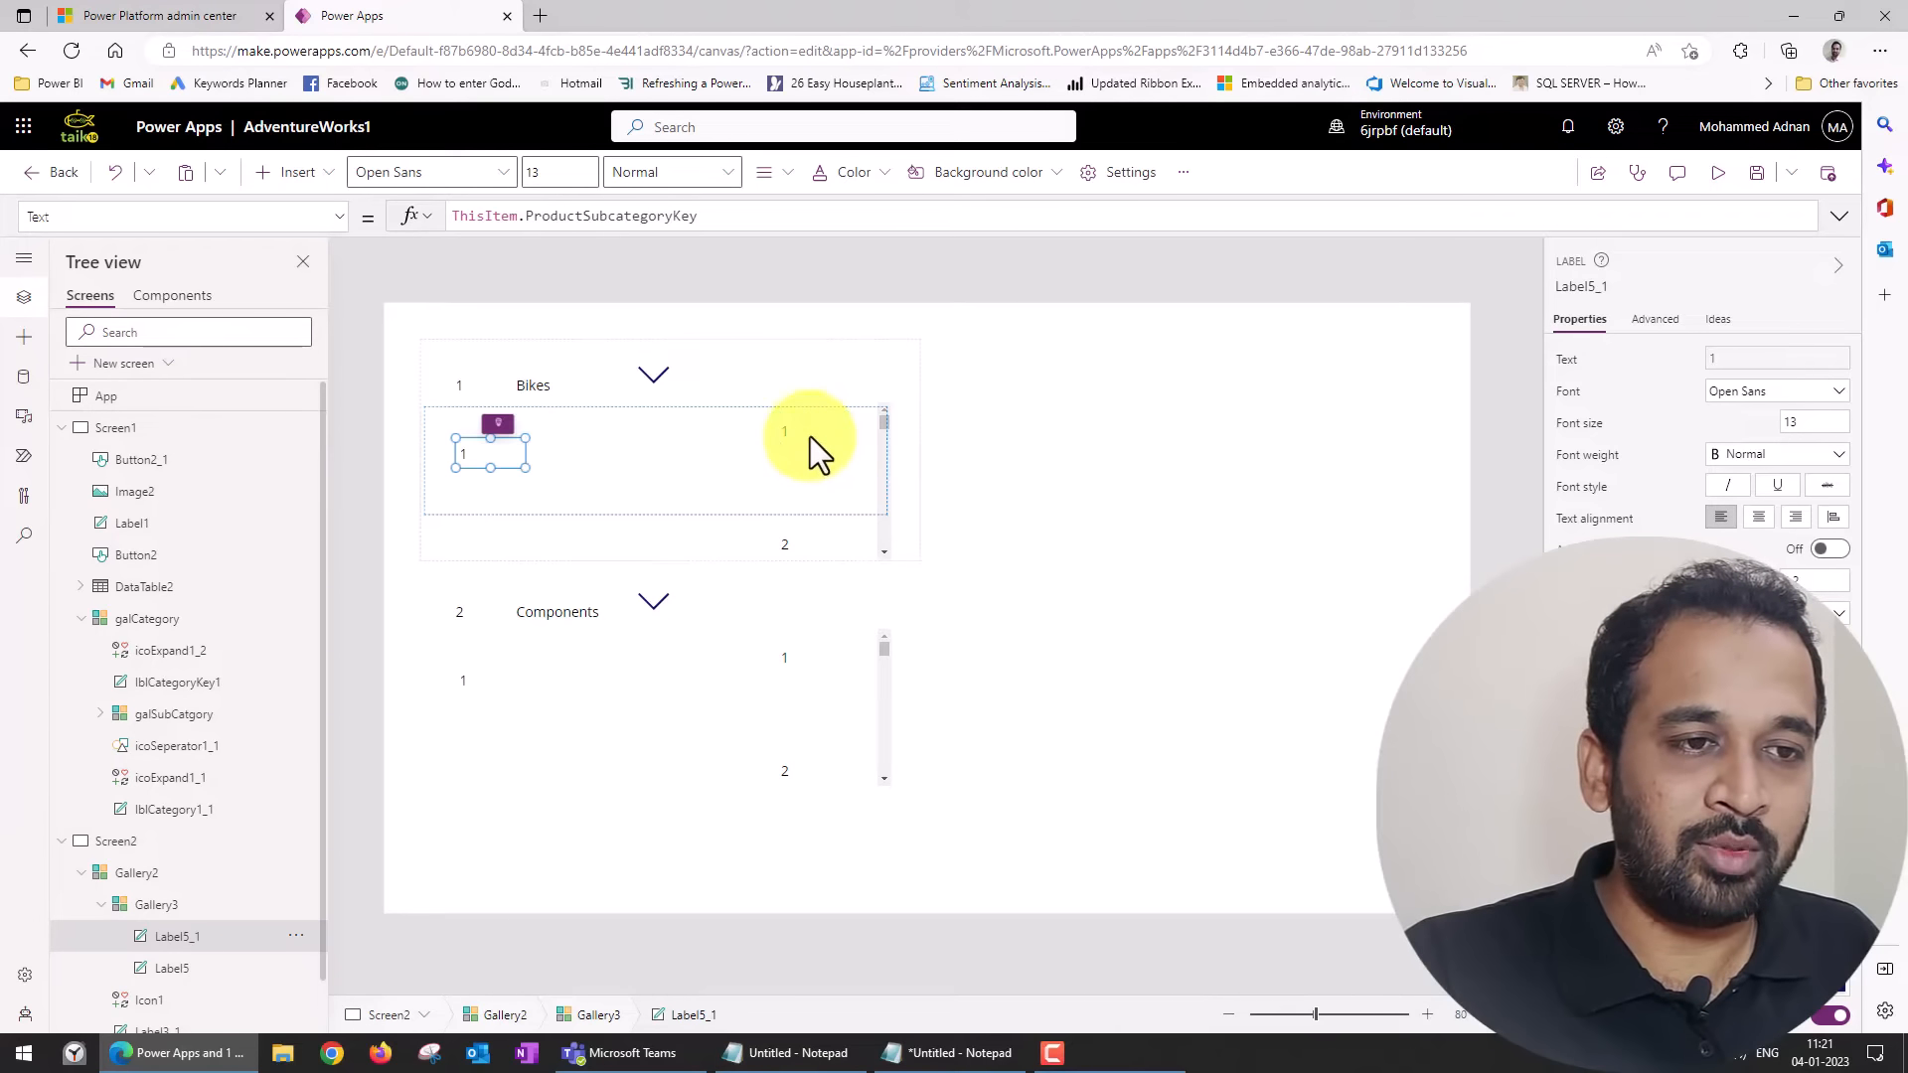
pyautogui.click(479, 448)
pyautogui.moveTo(530, 441); pyautogui.dragTo(722, 443)
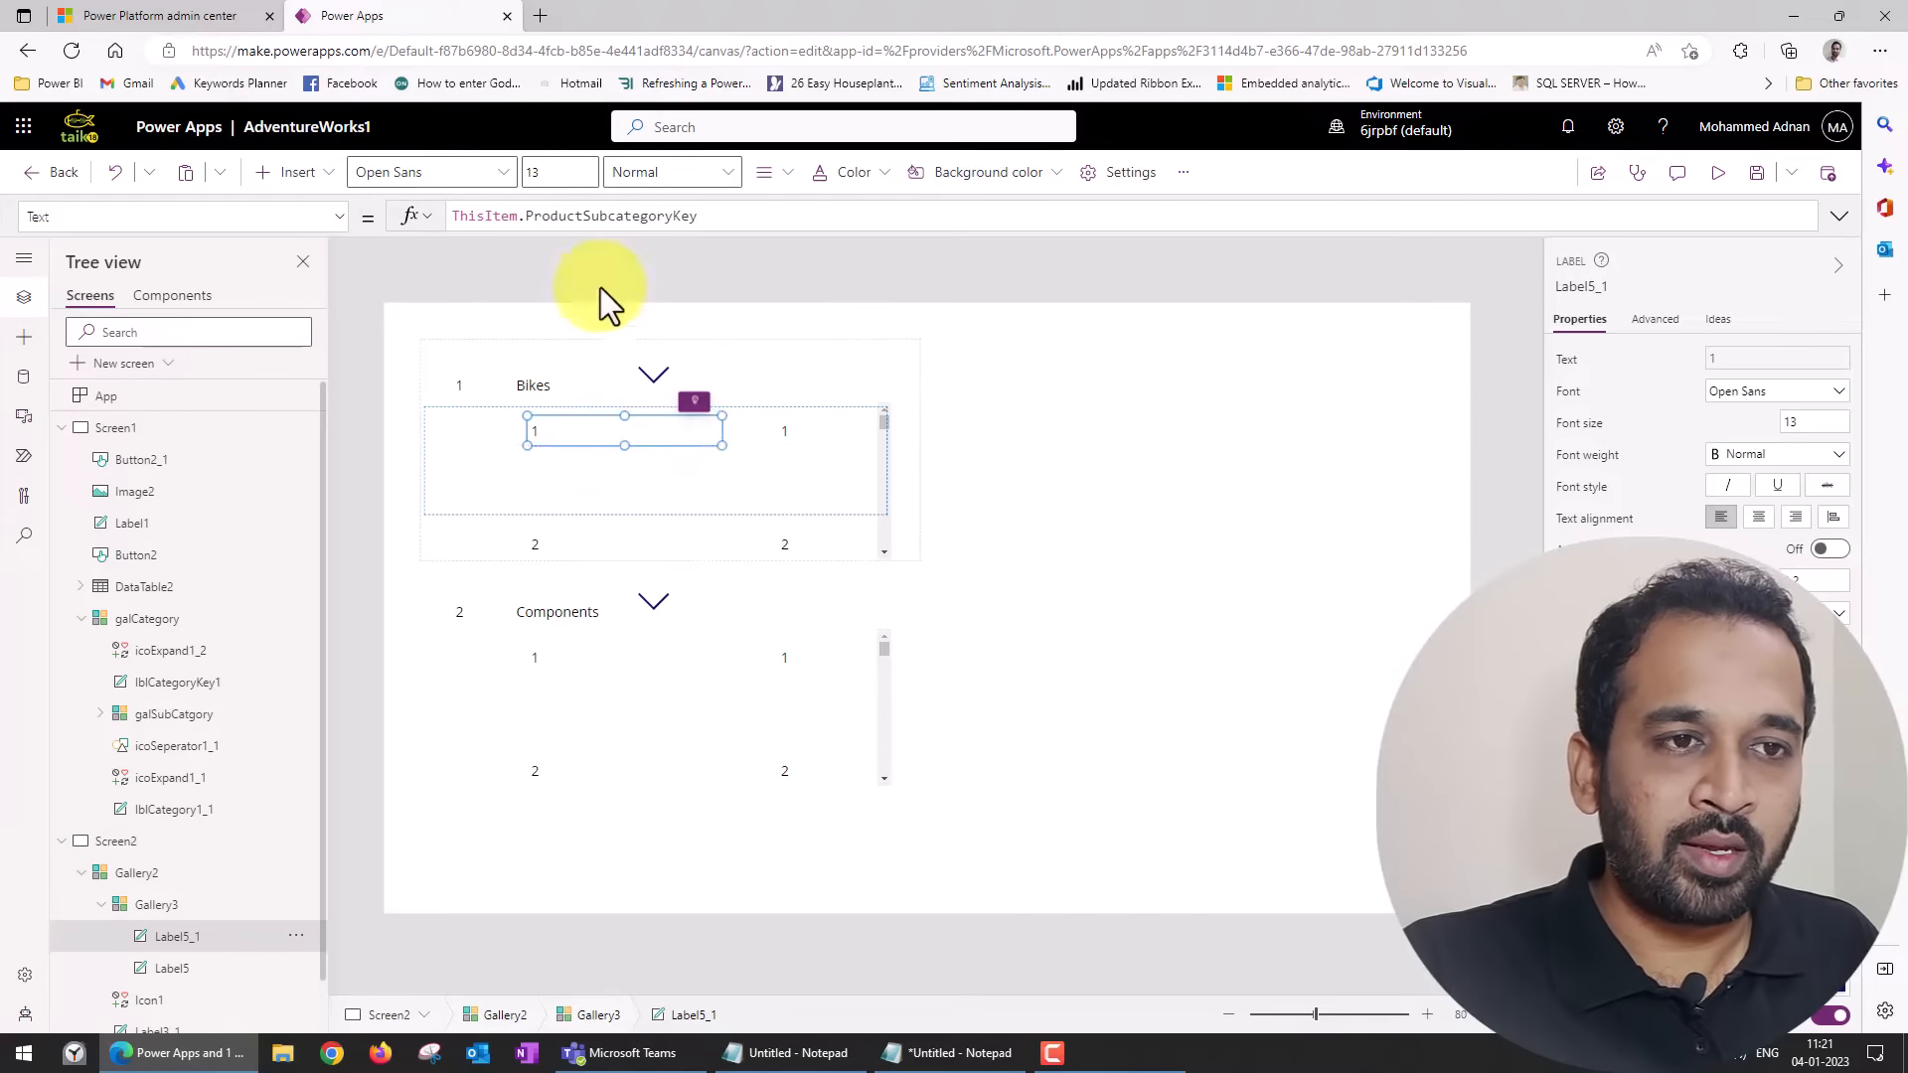
# Set the copied label's text to ThisItem.ProductSubcategoryName and shorten Gallery3's row template to end just below the labels.
pyautogui.doubleClick(674, 221)
pyautogui.press('BackSpace')
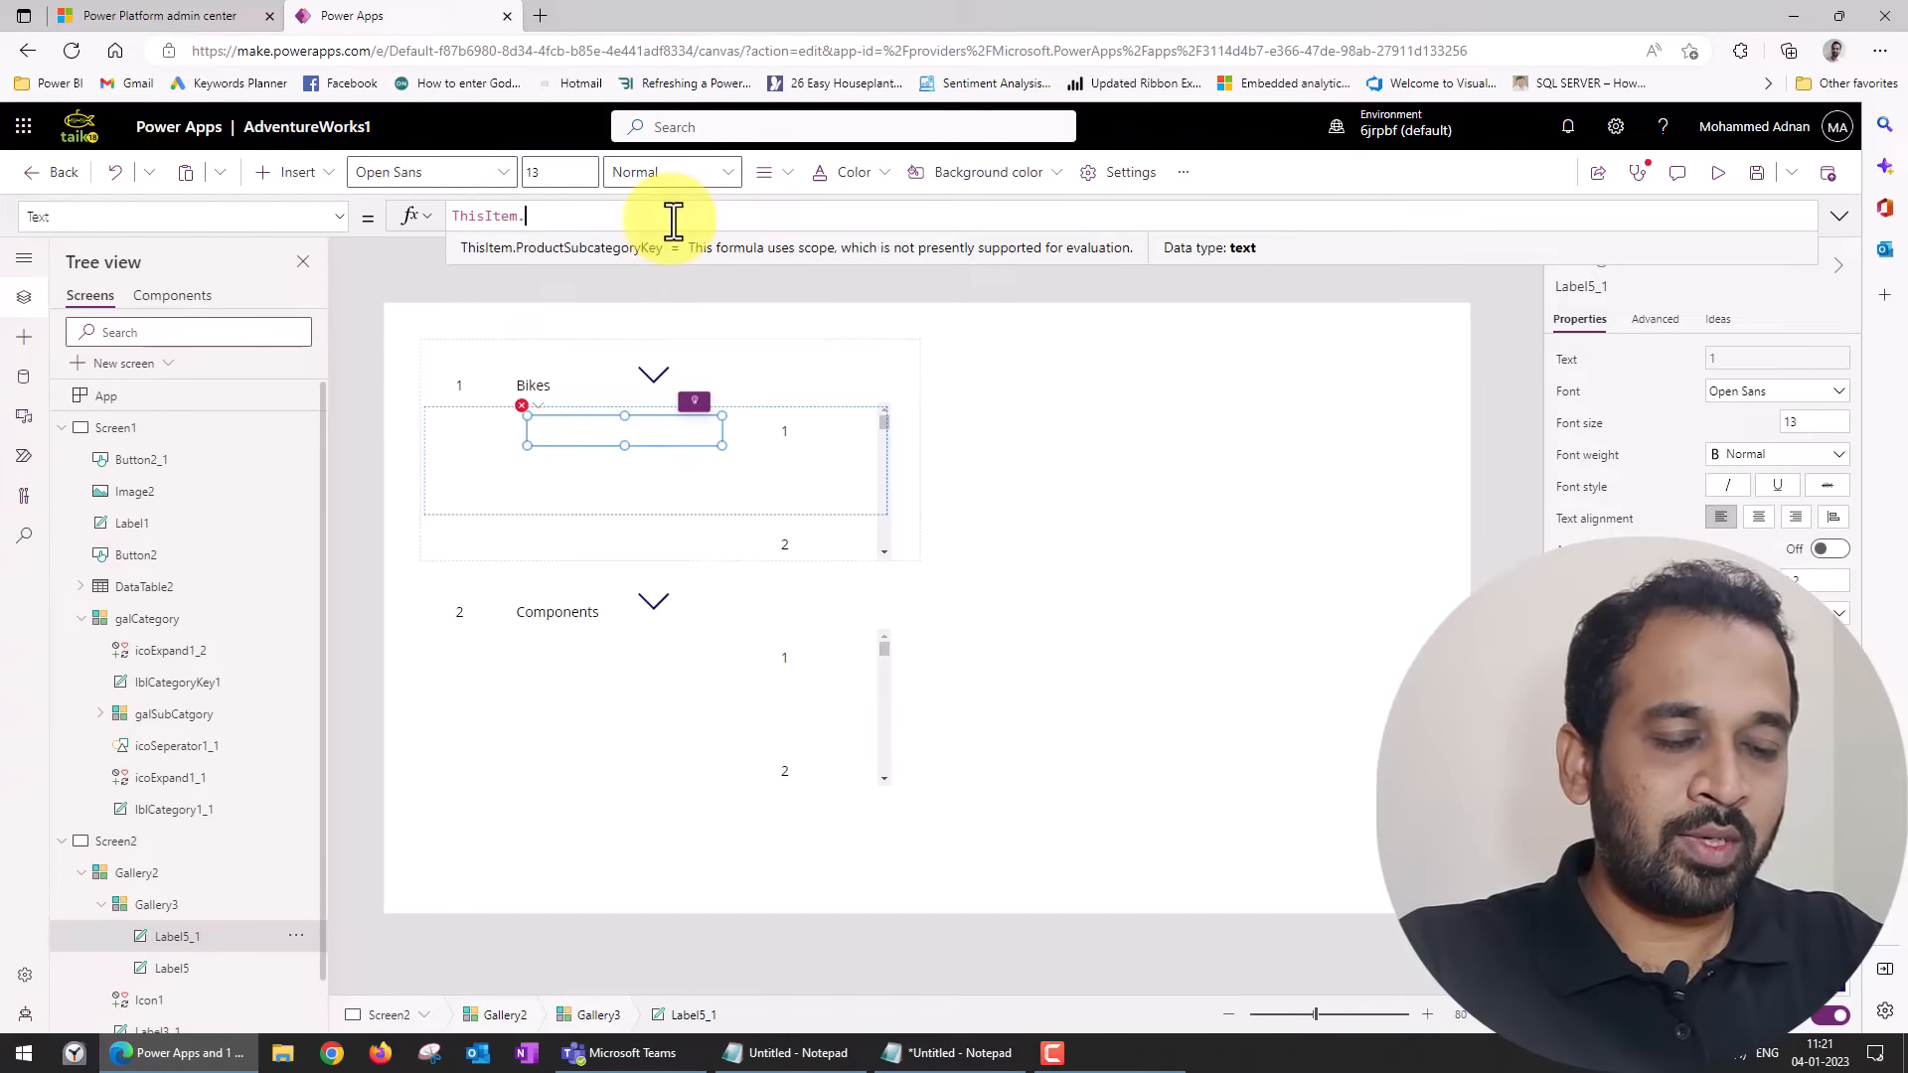
pyautogui.press('Left')
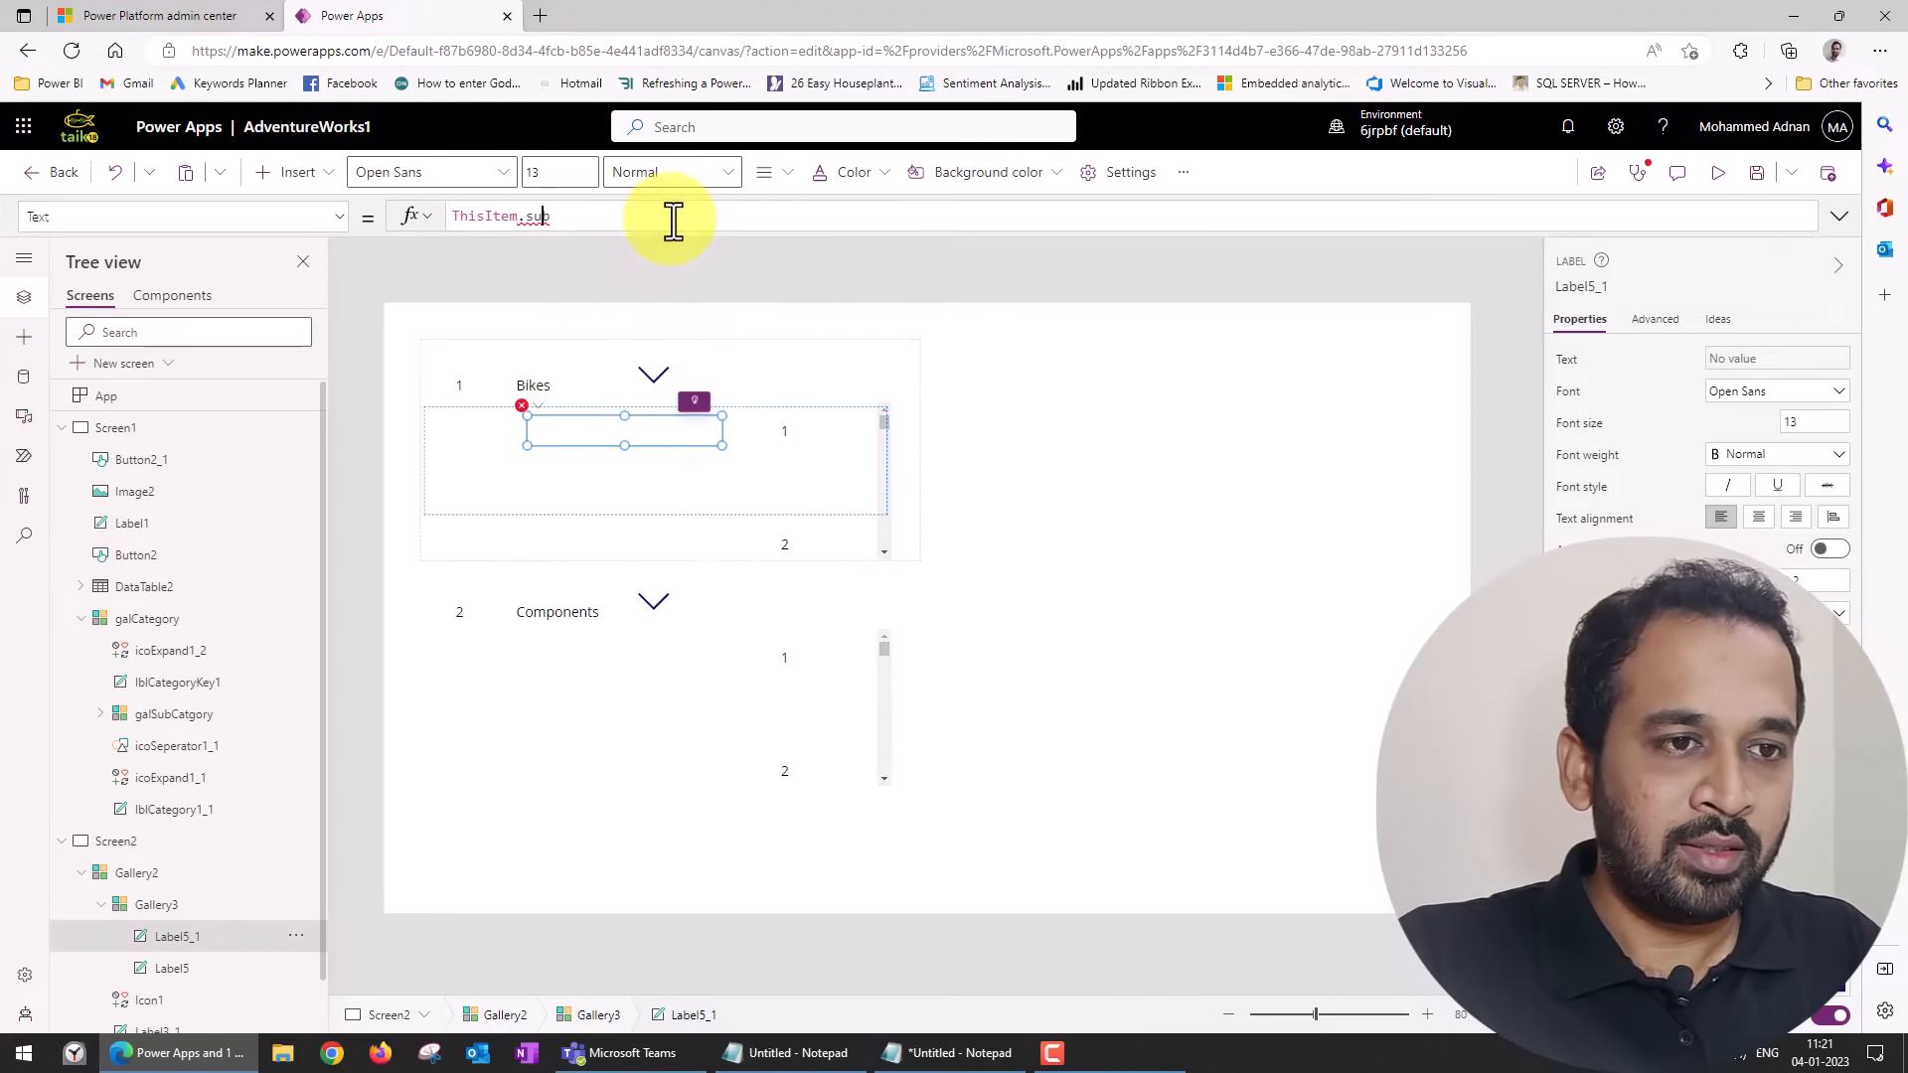
pyautogui.press('Down')
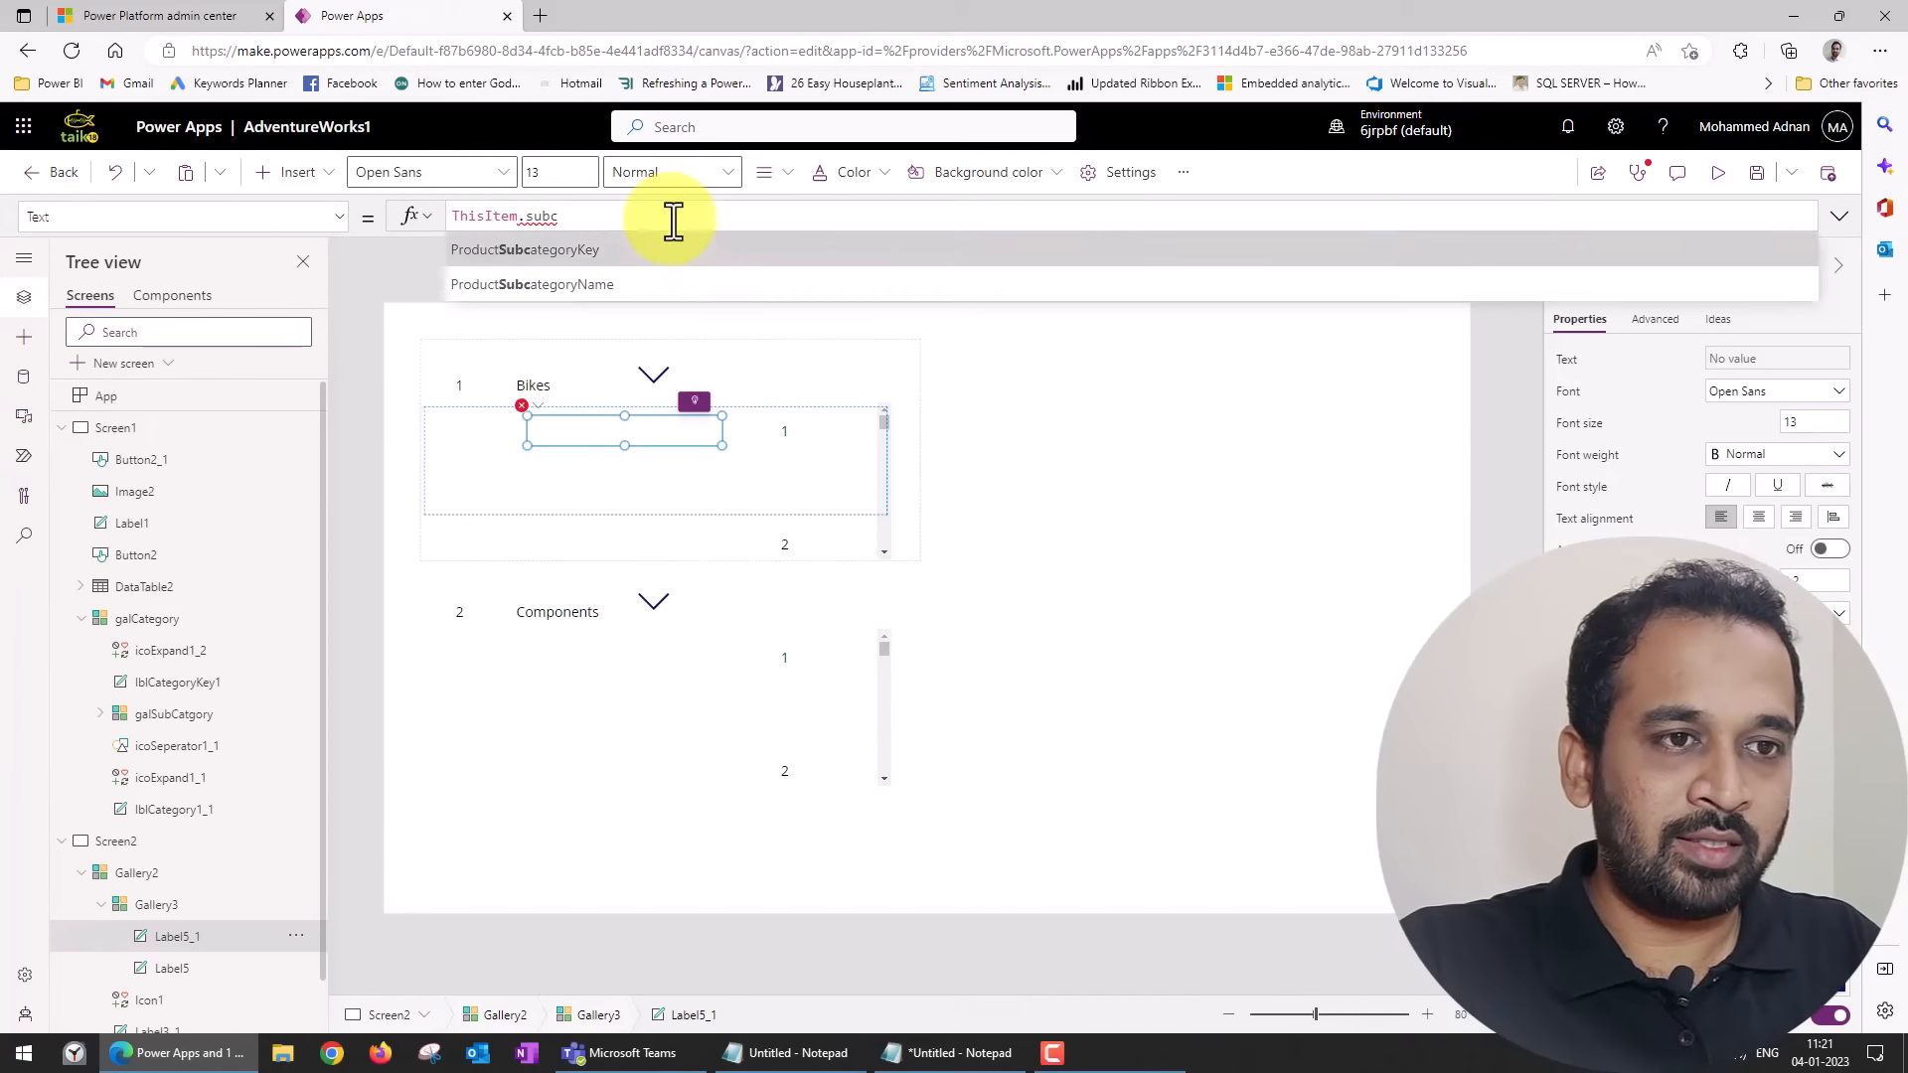
pyautogui.press('Tab')
pyautogui.click(632, 497)
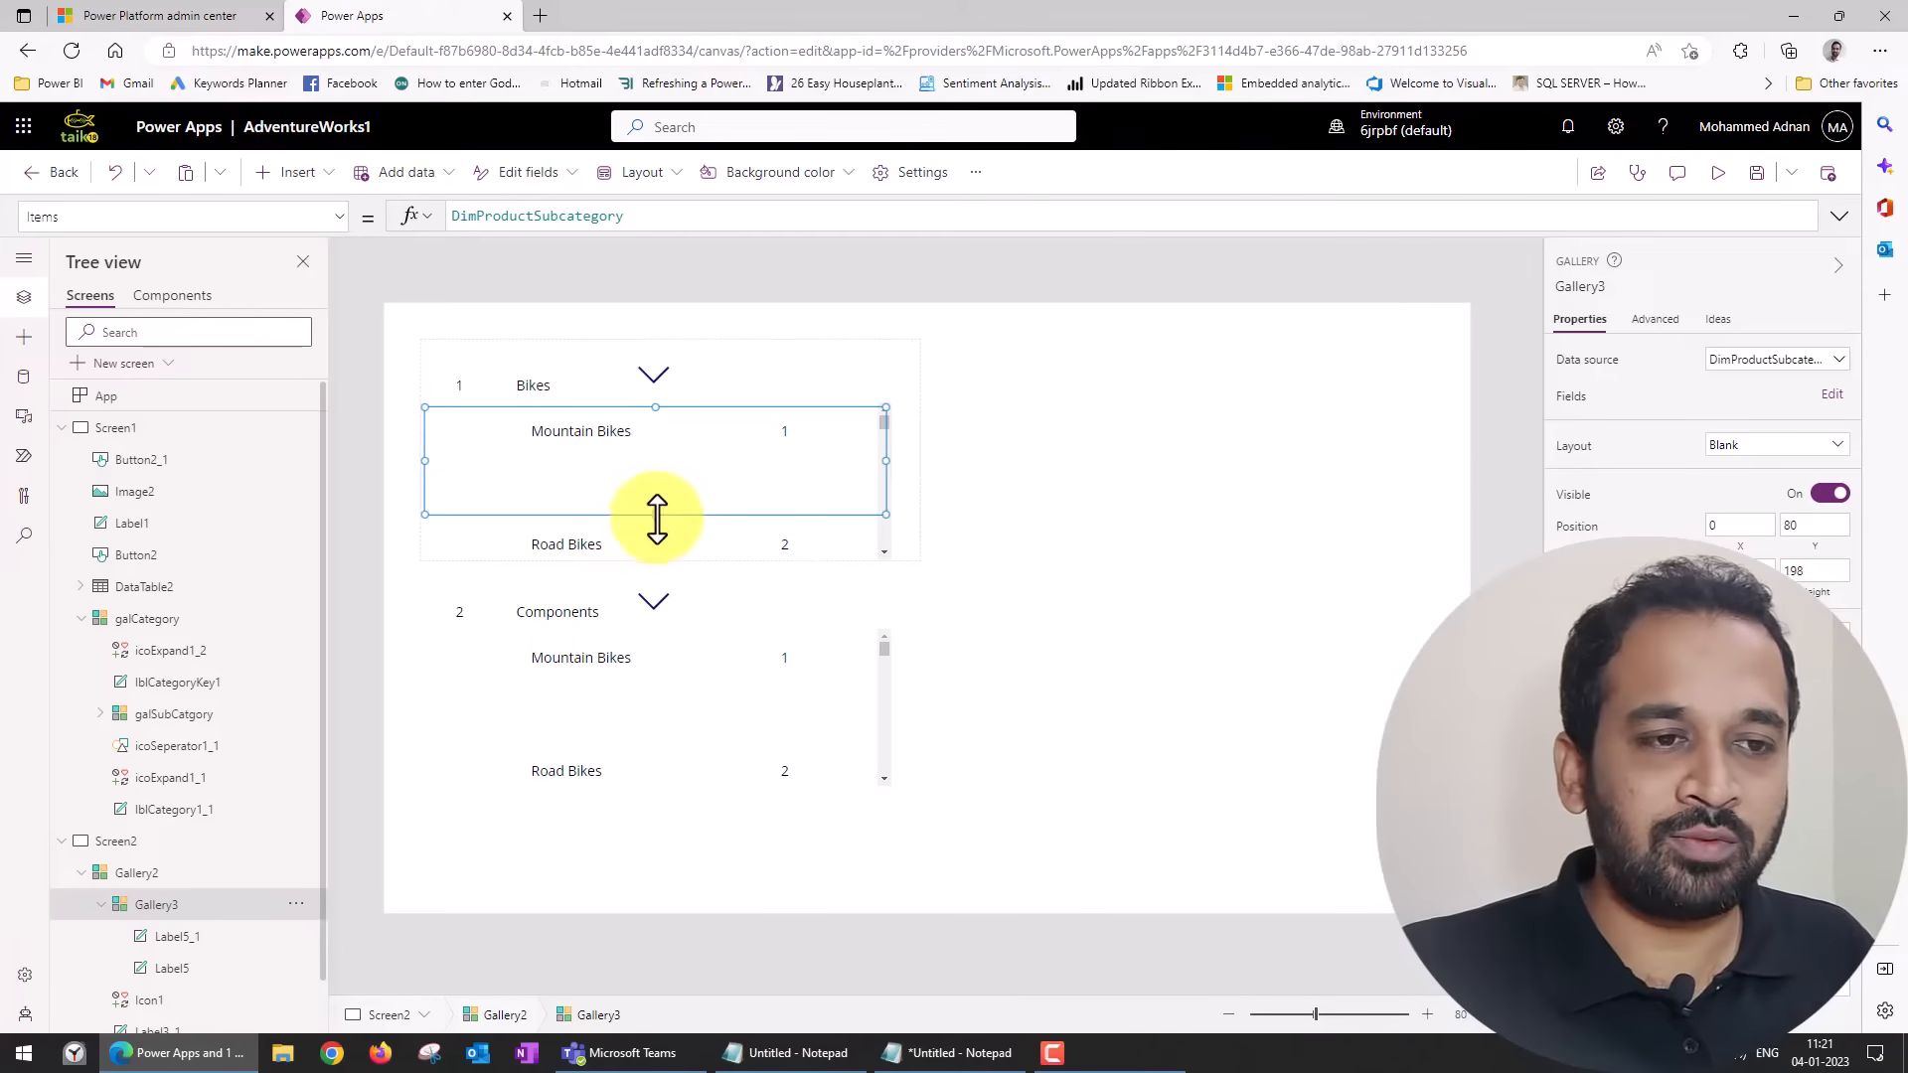
pyautogui.moveTo(655, 515); pyautogui.dragTo(658, 453)
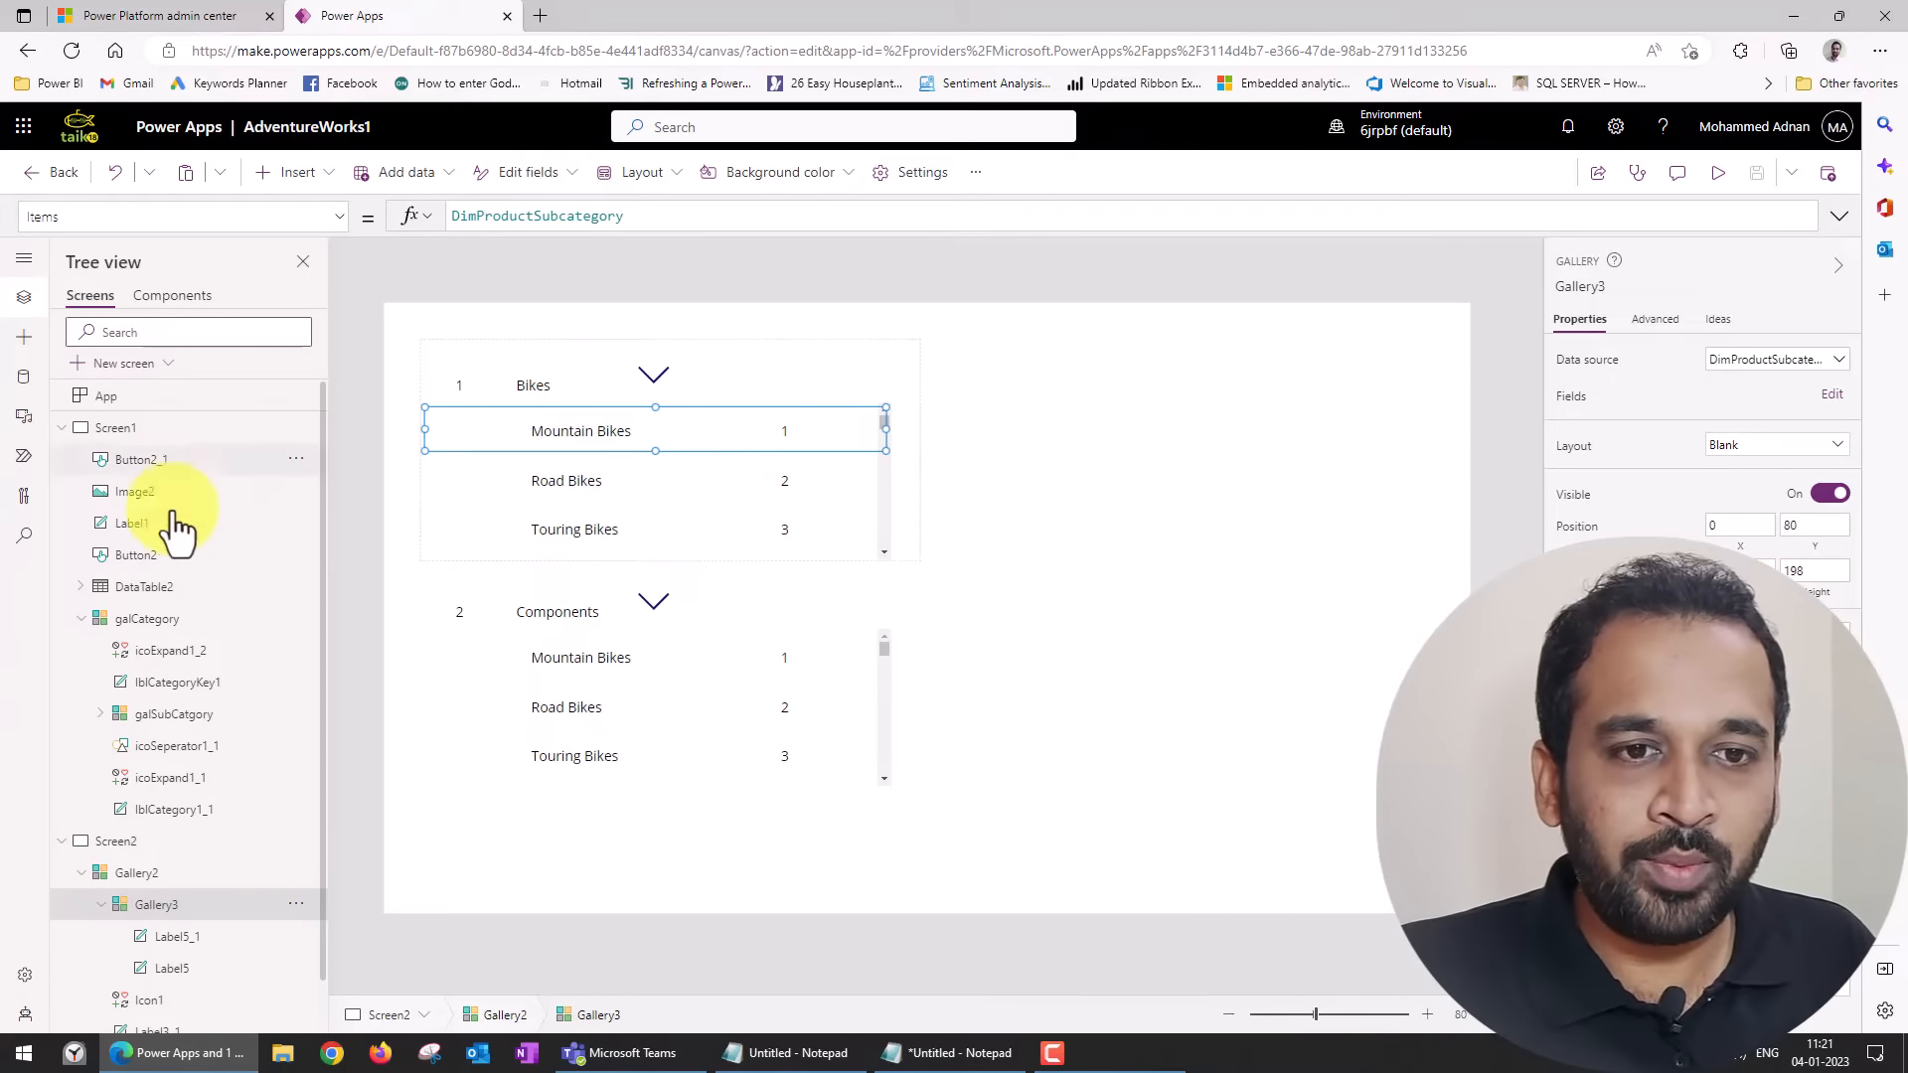
# Examine the Items formula of galSubCatgory on Screen1 to see how the finished subcategory gallery is filtered.
pyautogui.click(184, 714)
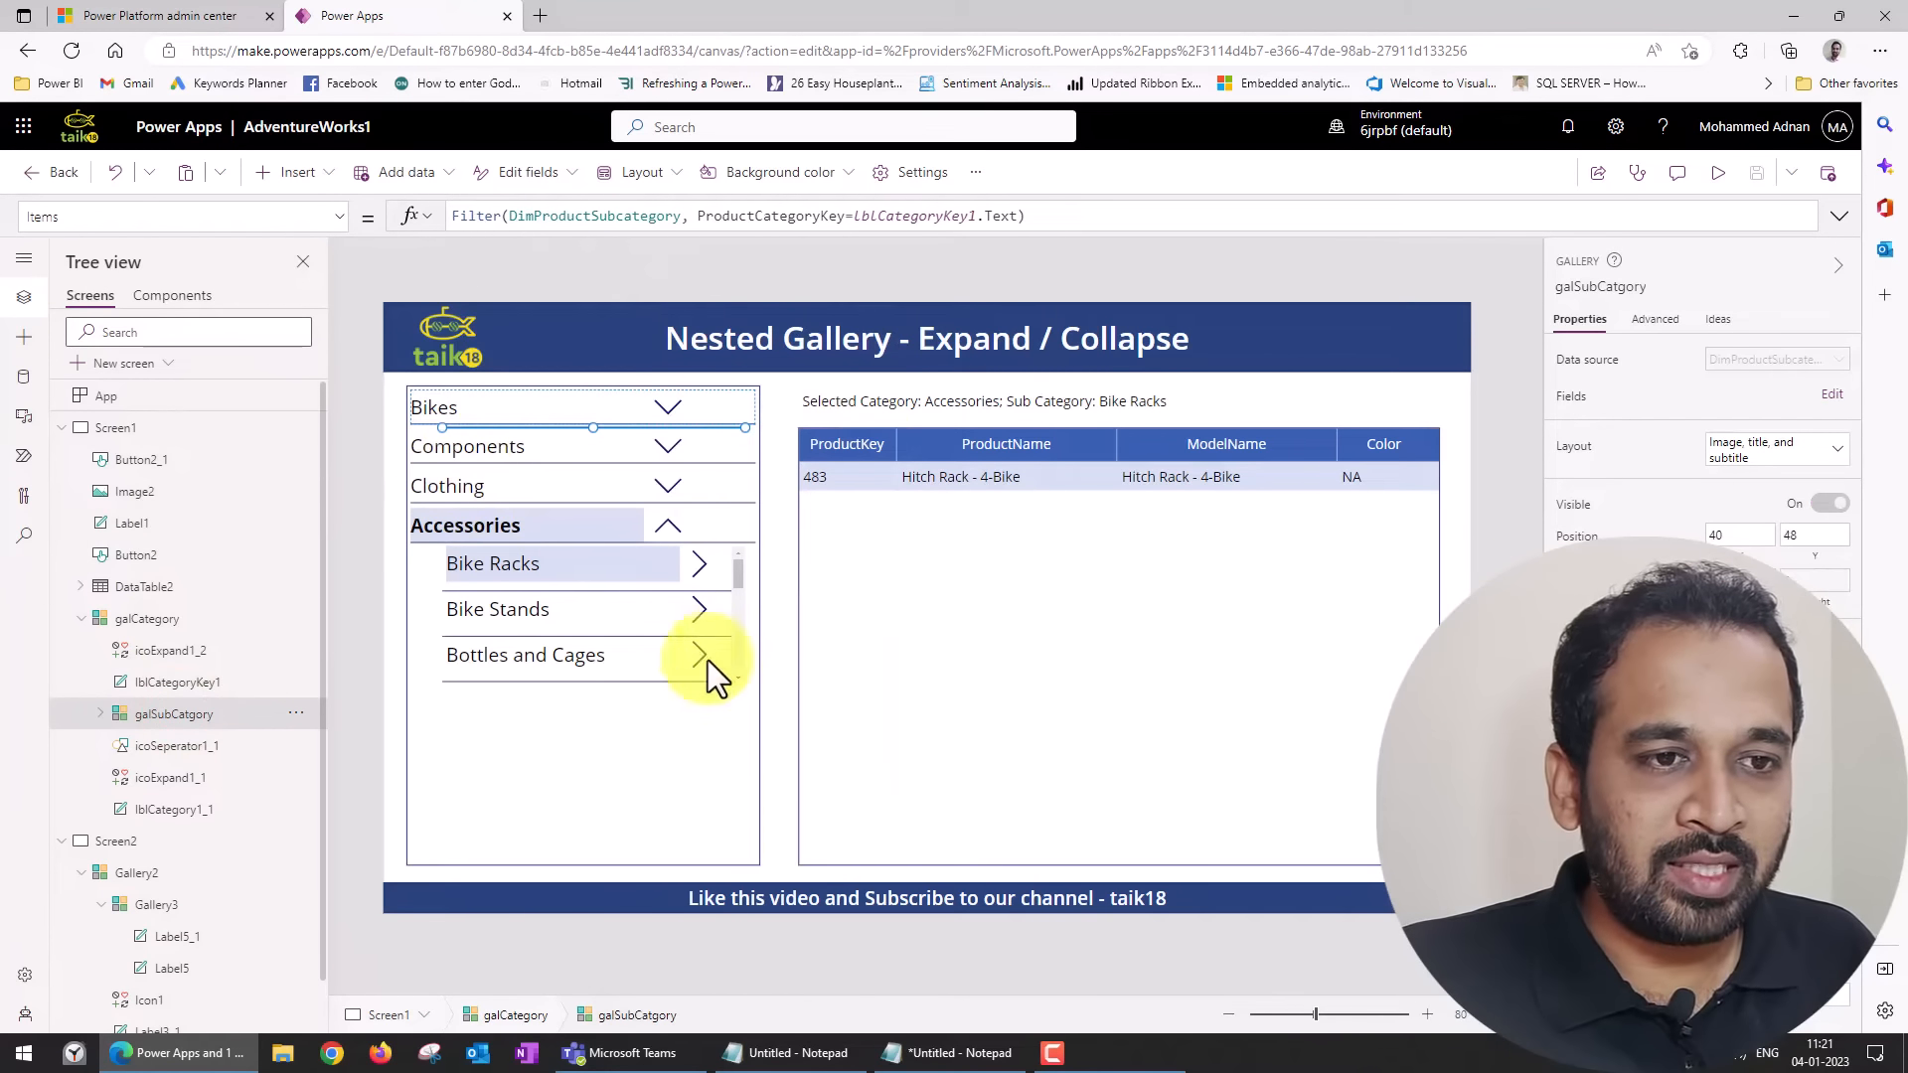
pyautogui.click(736, 469)
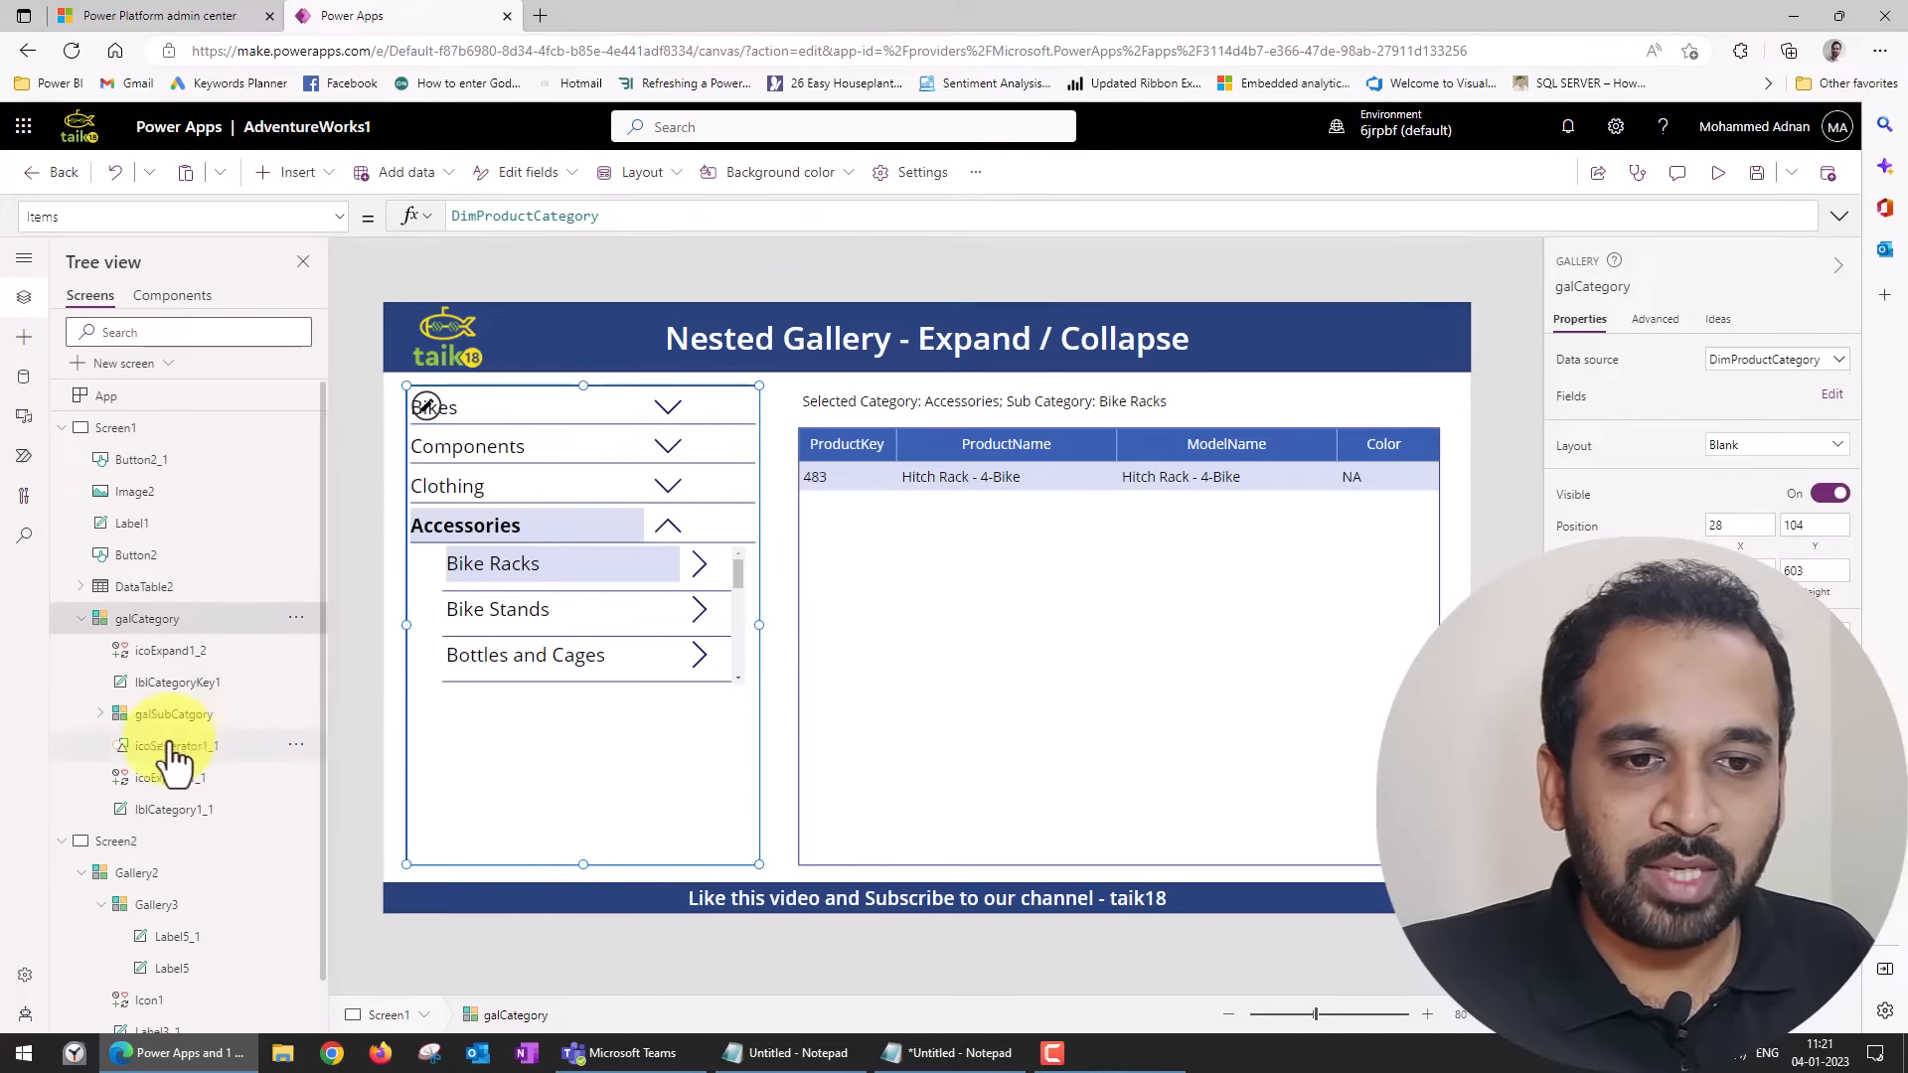
pyautogui.click(157, 716)
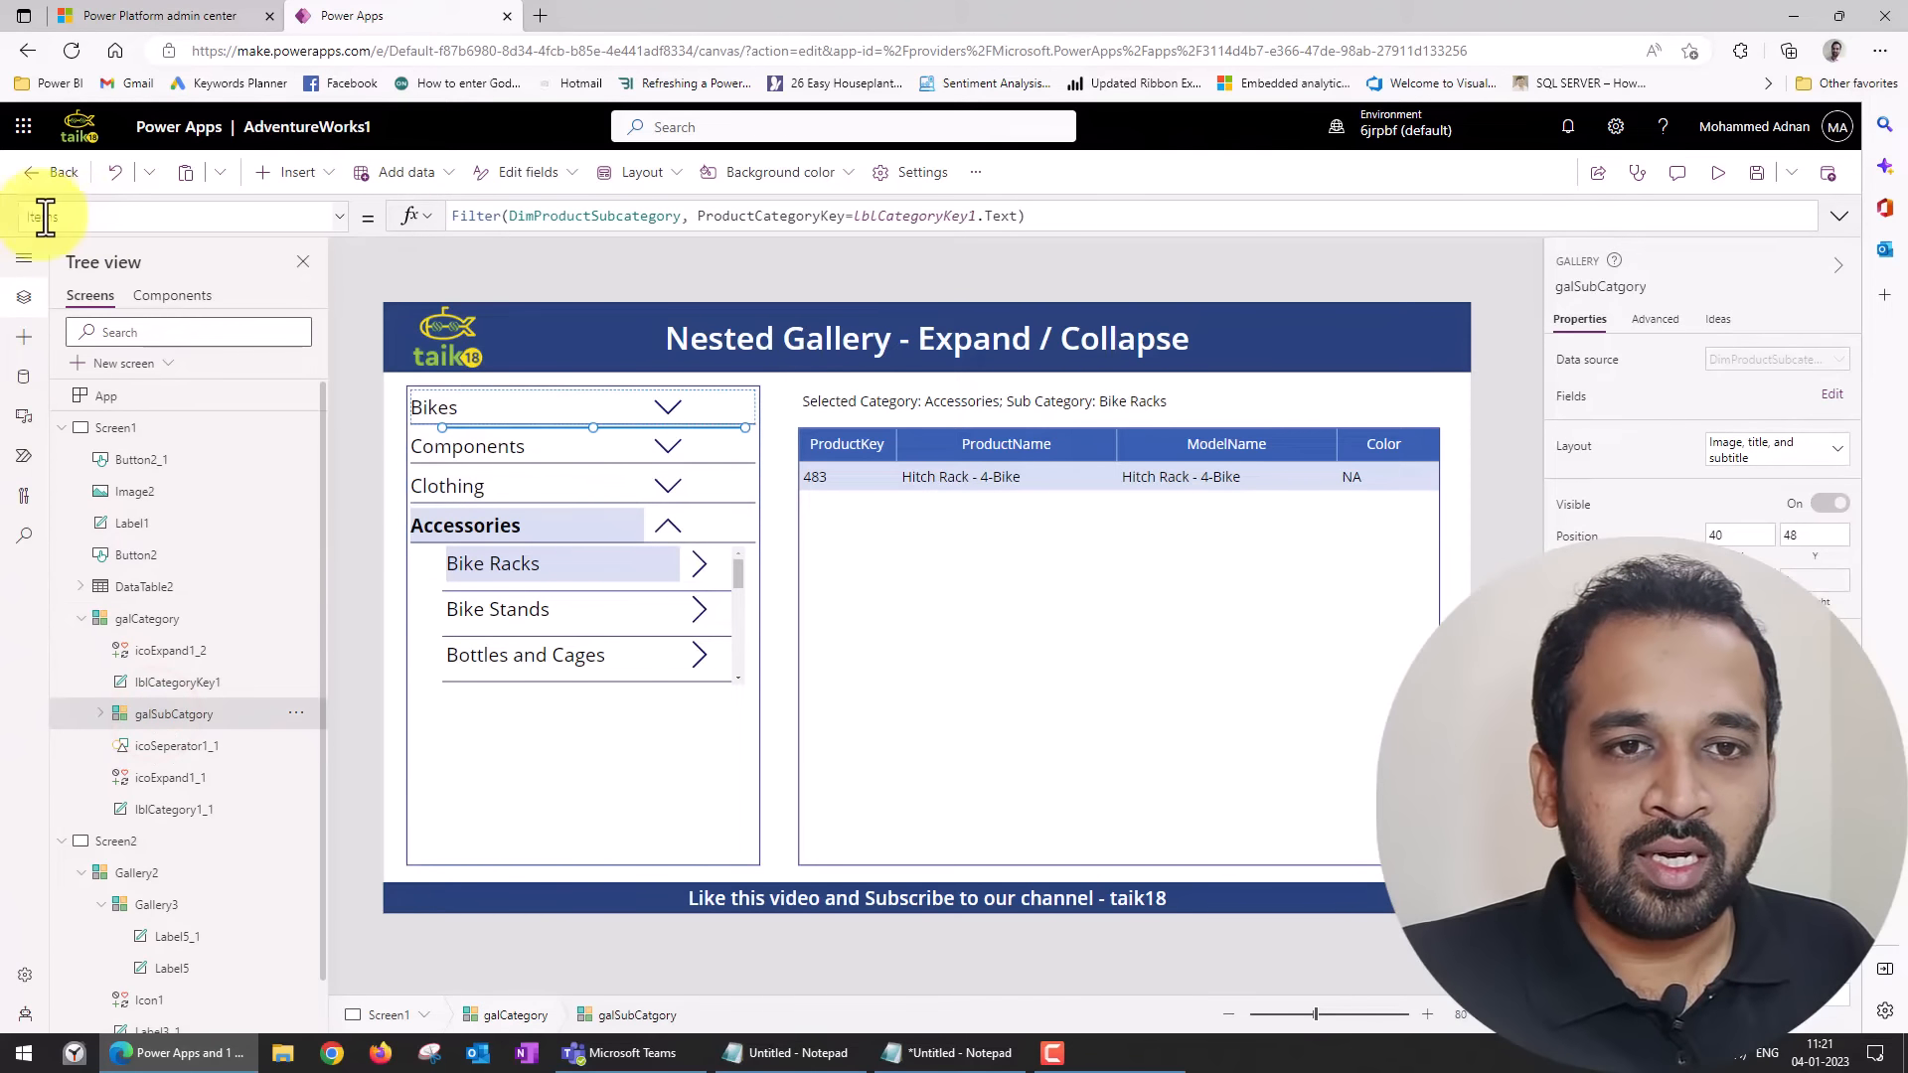
pyautogui.moveTo(512, 217); pyautogui.dragTo(702, 217)
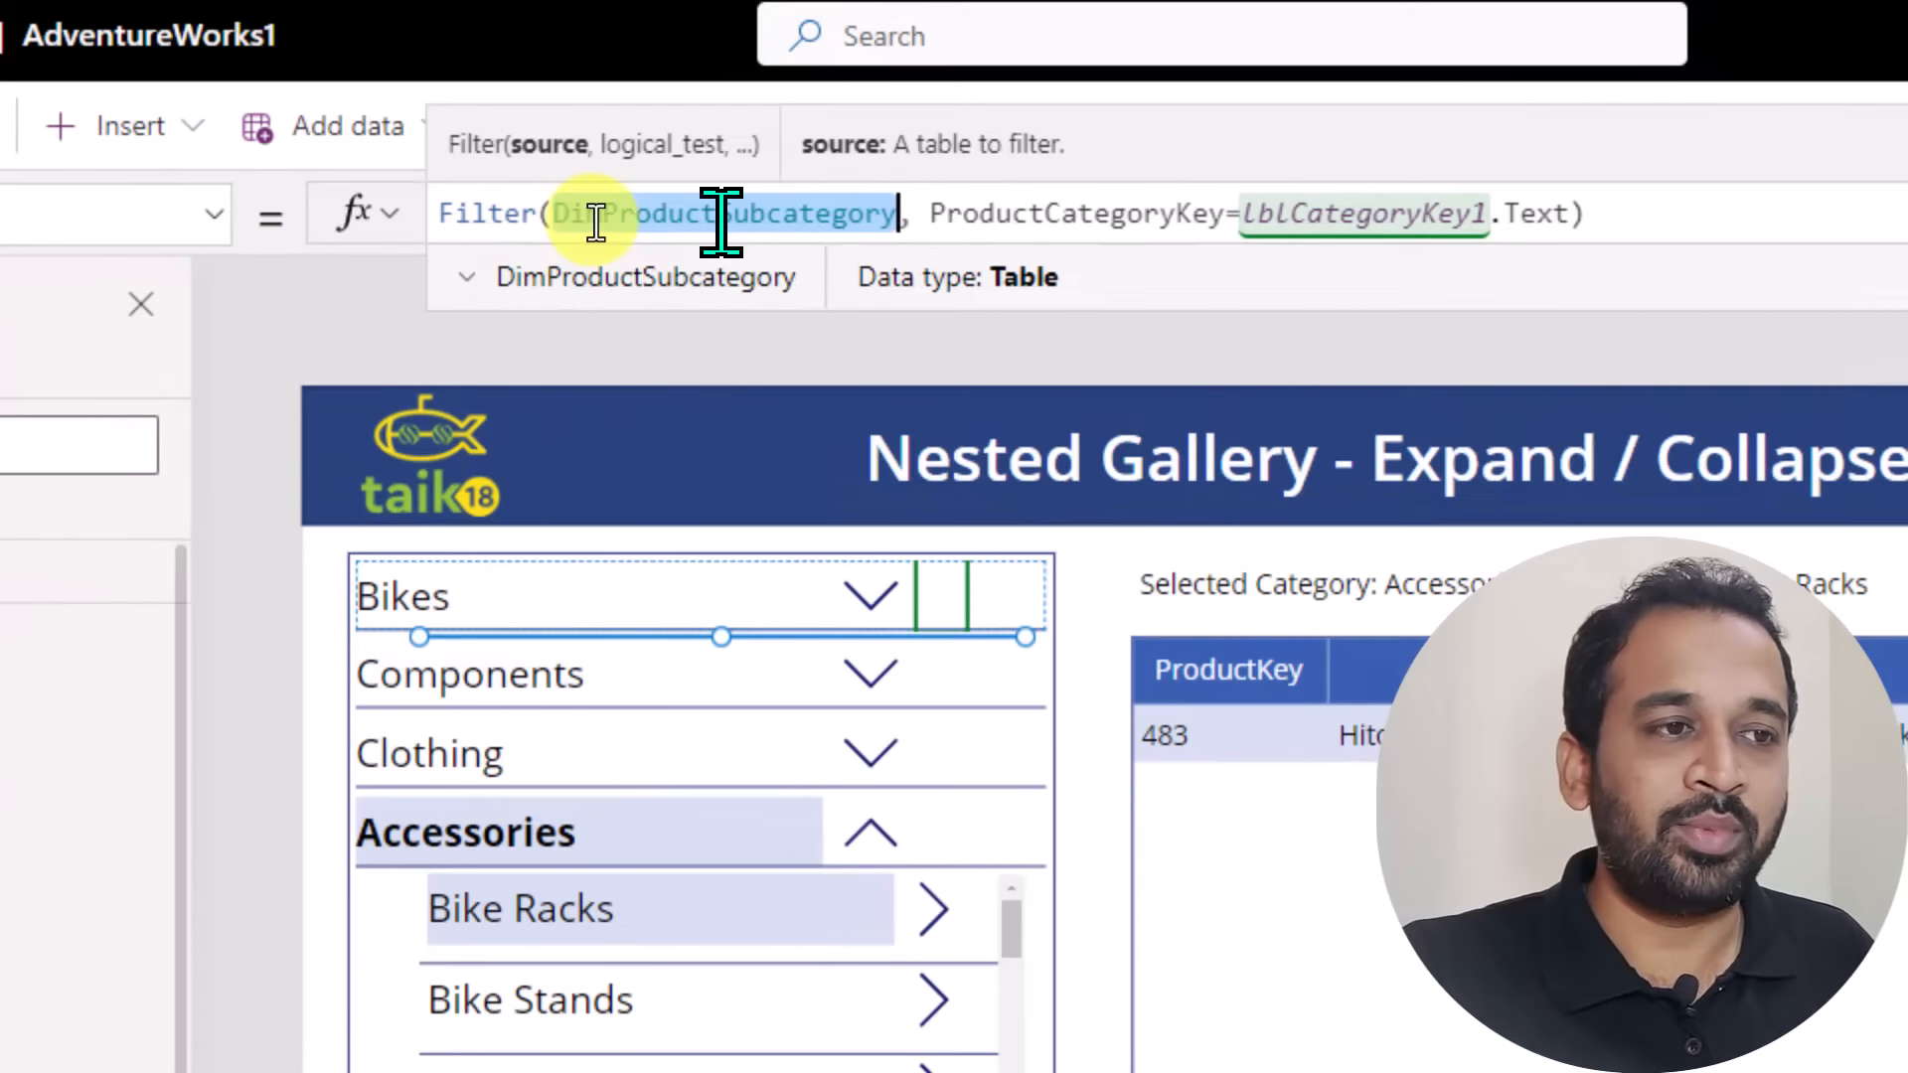
pyautogui.click(838, 214)
pyautogui.hotkey('ctrl', 'a')
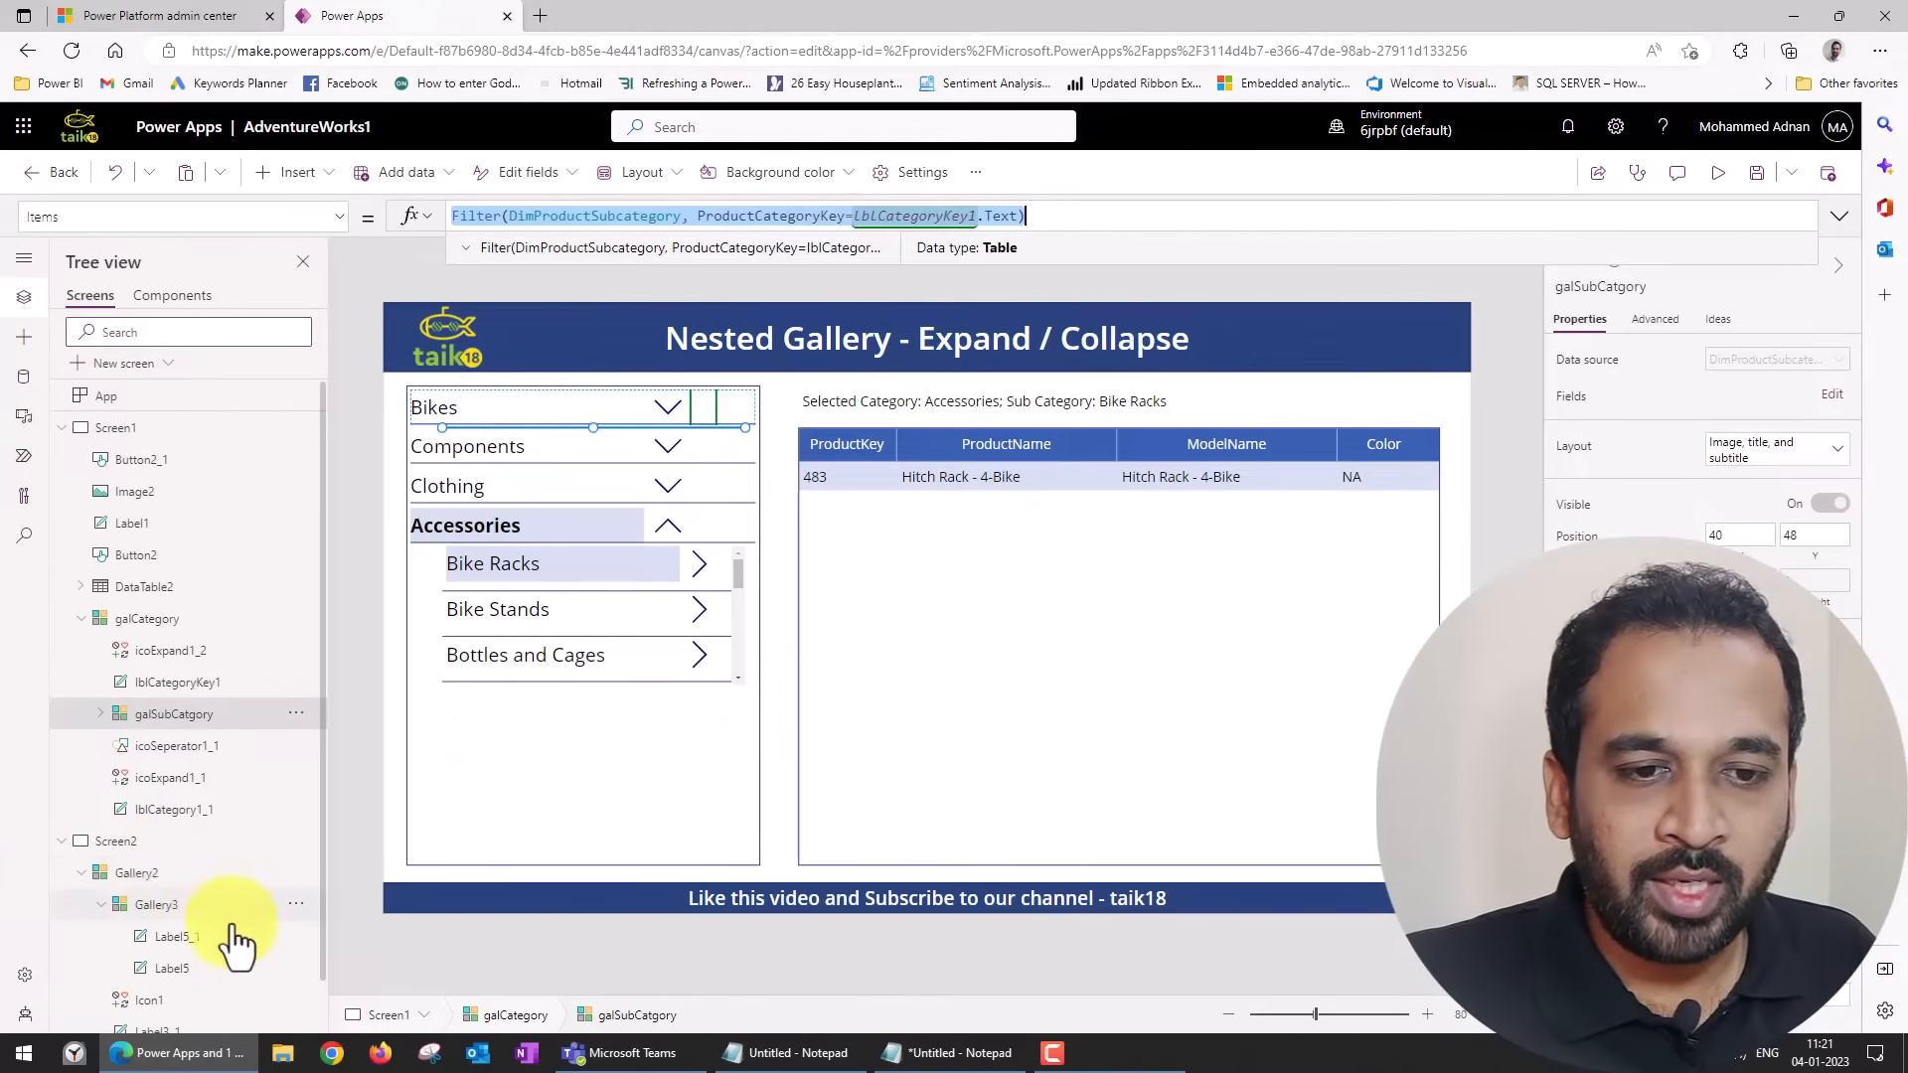
# Wrap Gallery3's Items source DimProductSubcategory in a Filter function and begin its condition with ProductCategoryKey.
pyautogui.click(157, 906)
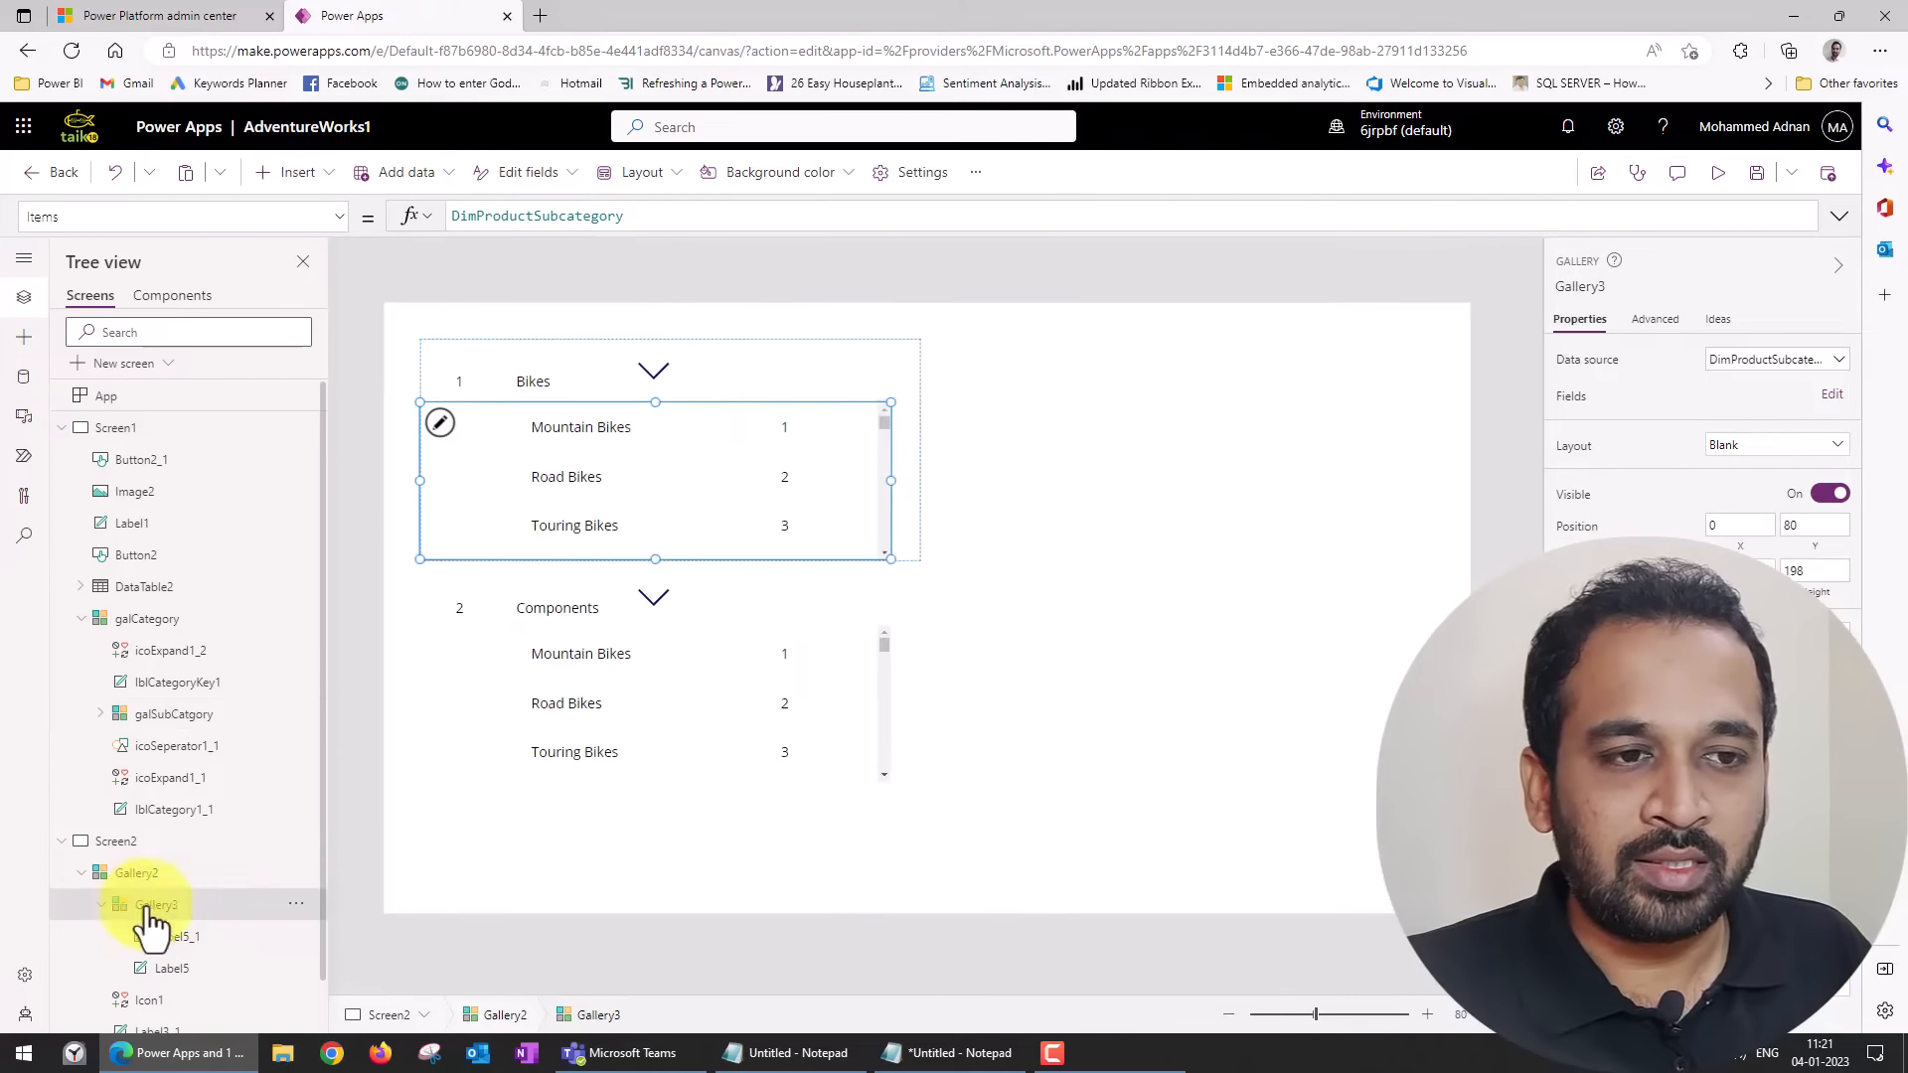
pyautogui.moveTo(464, 216); pyautogui.dragTo(631, 236)
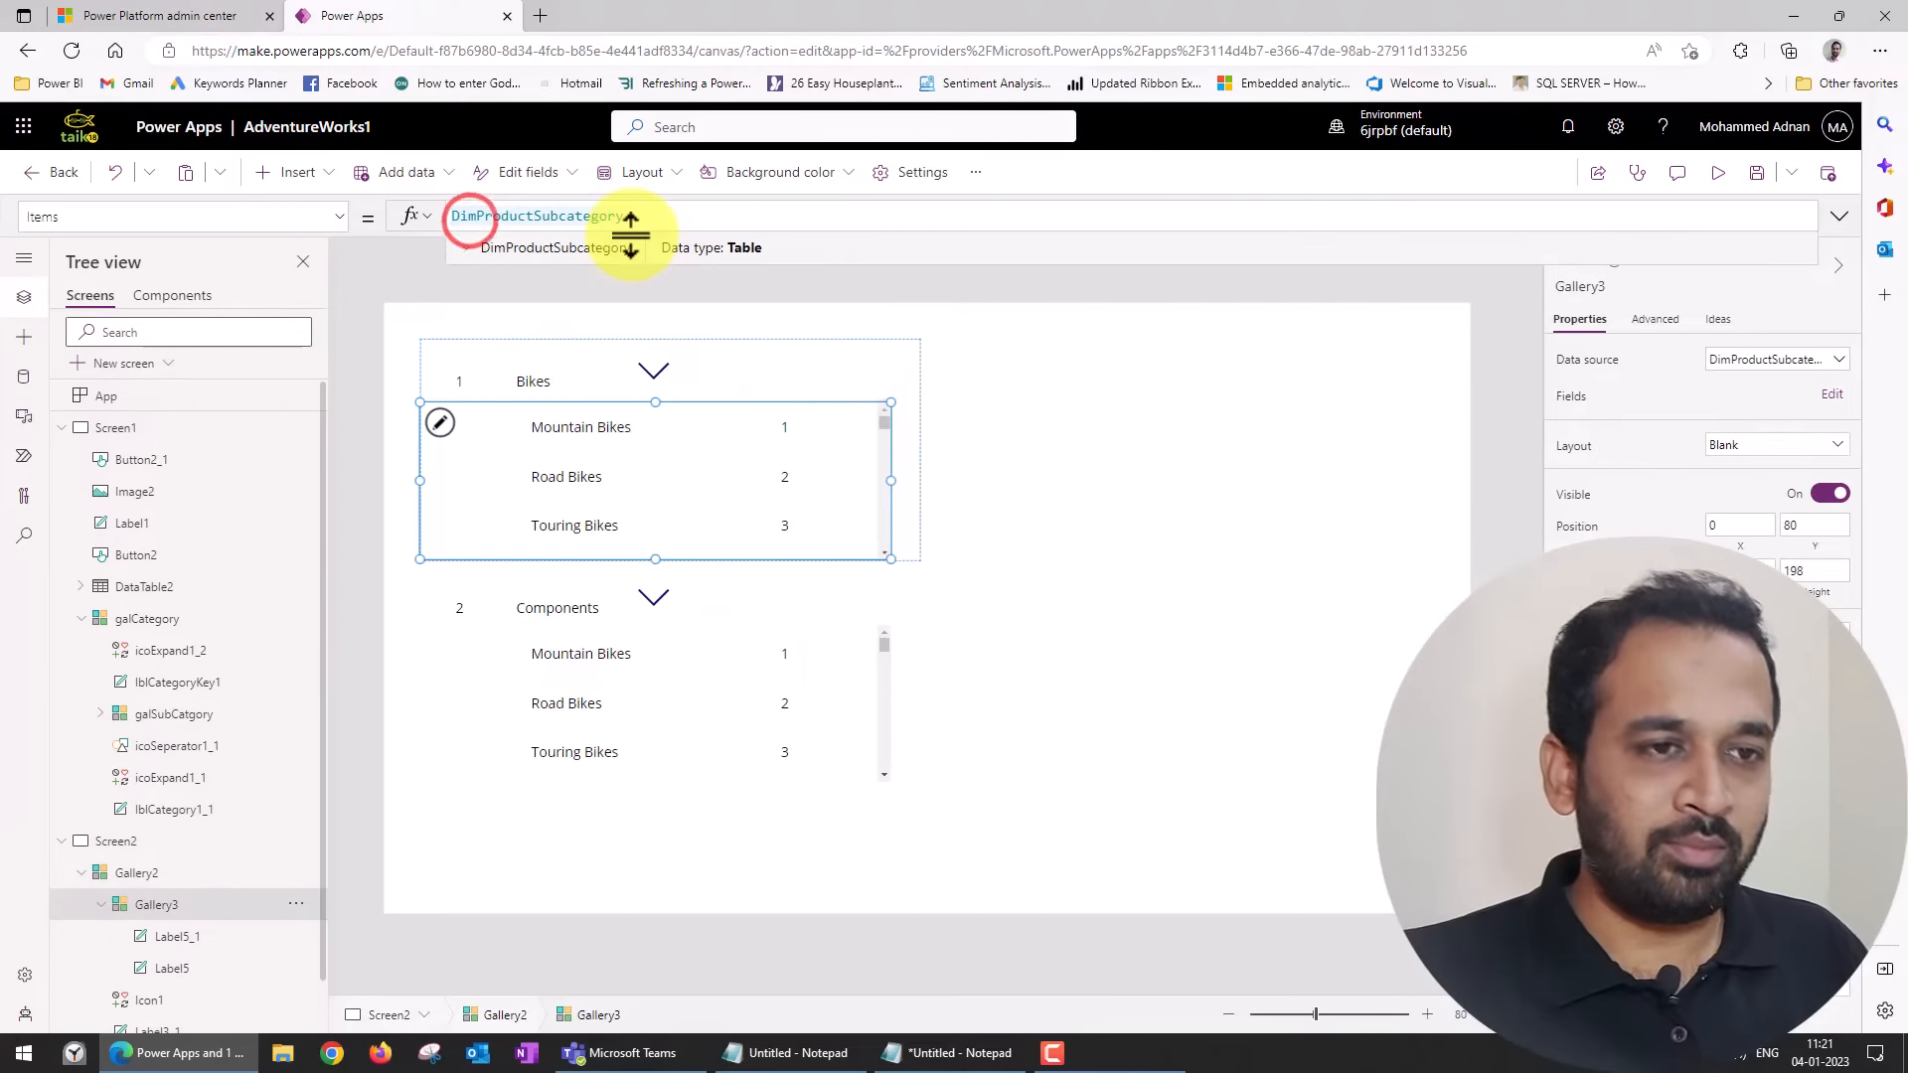
pyautogui.write('fil ')
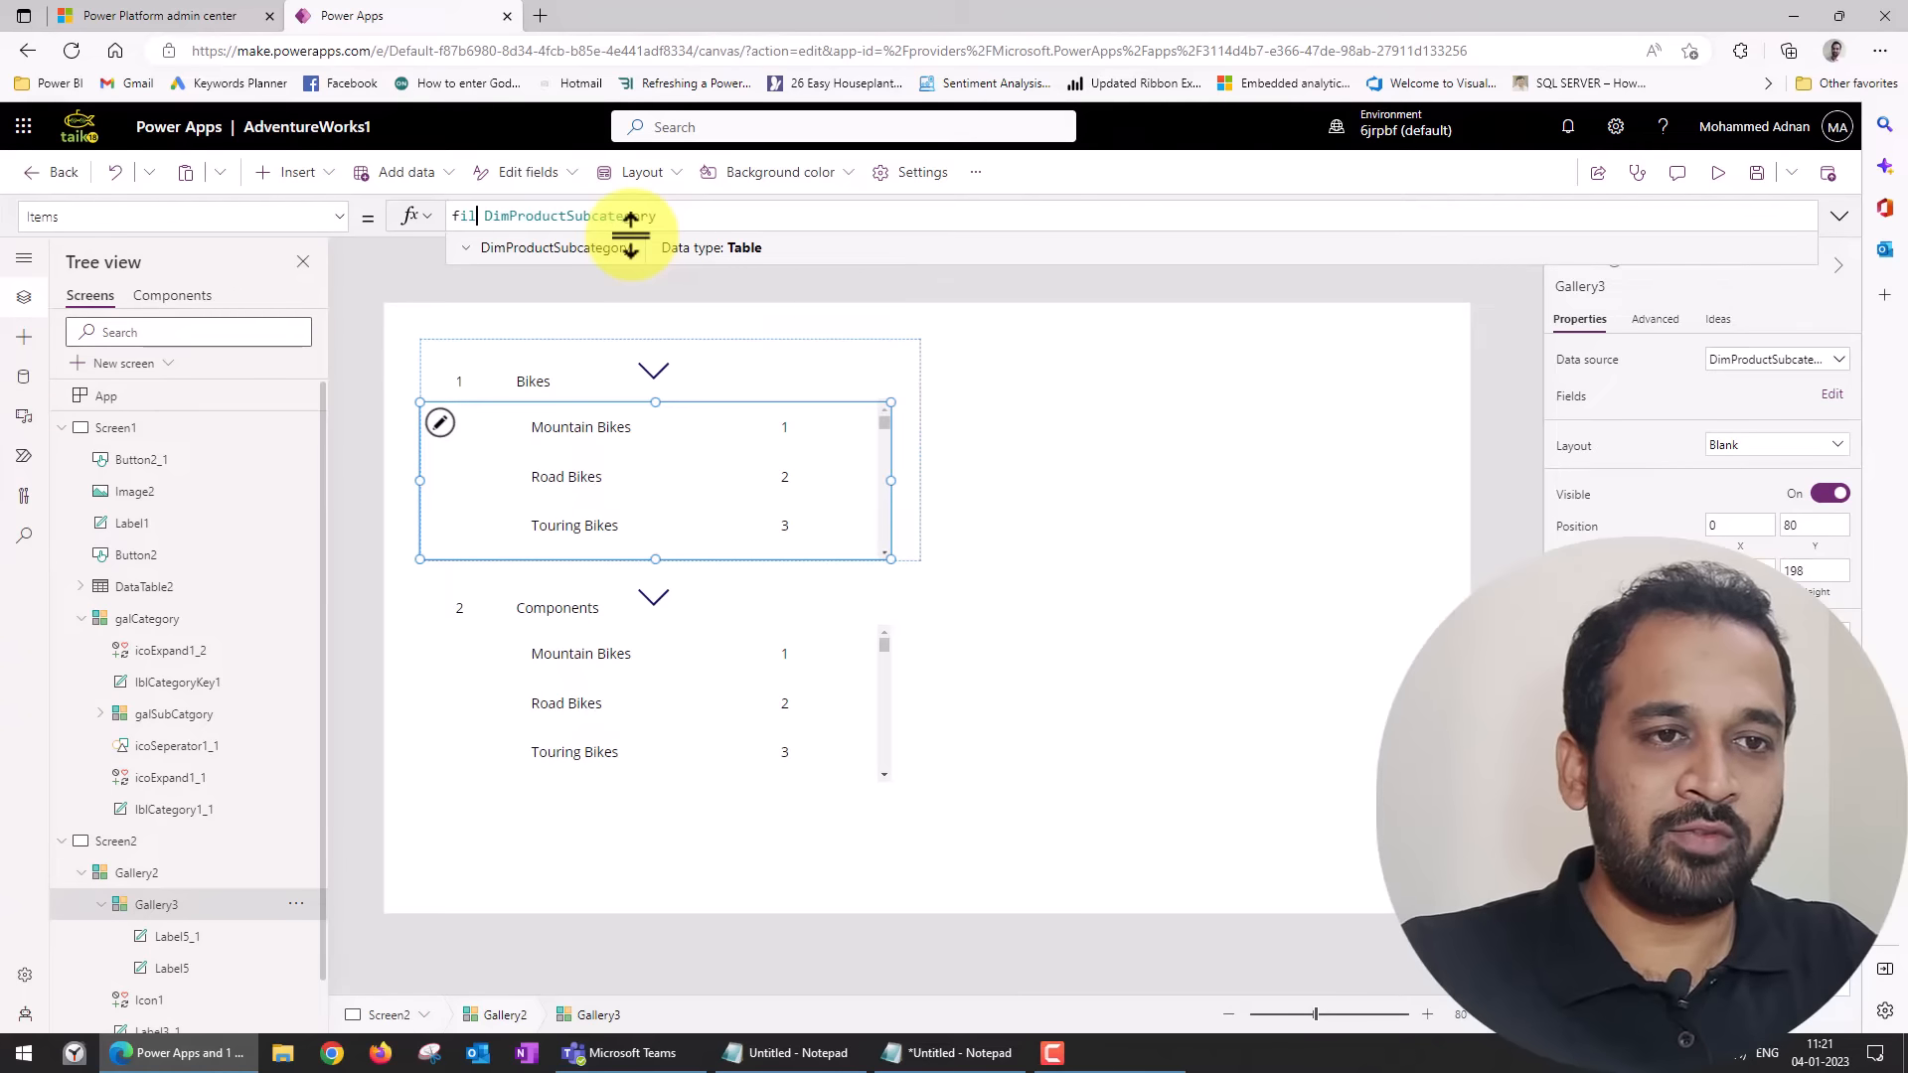
pyautogui.write('ter')
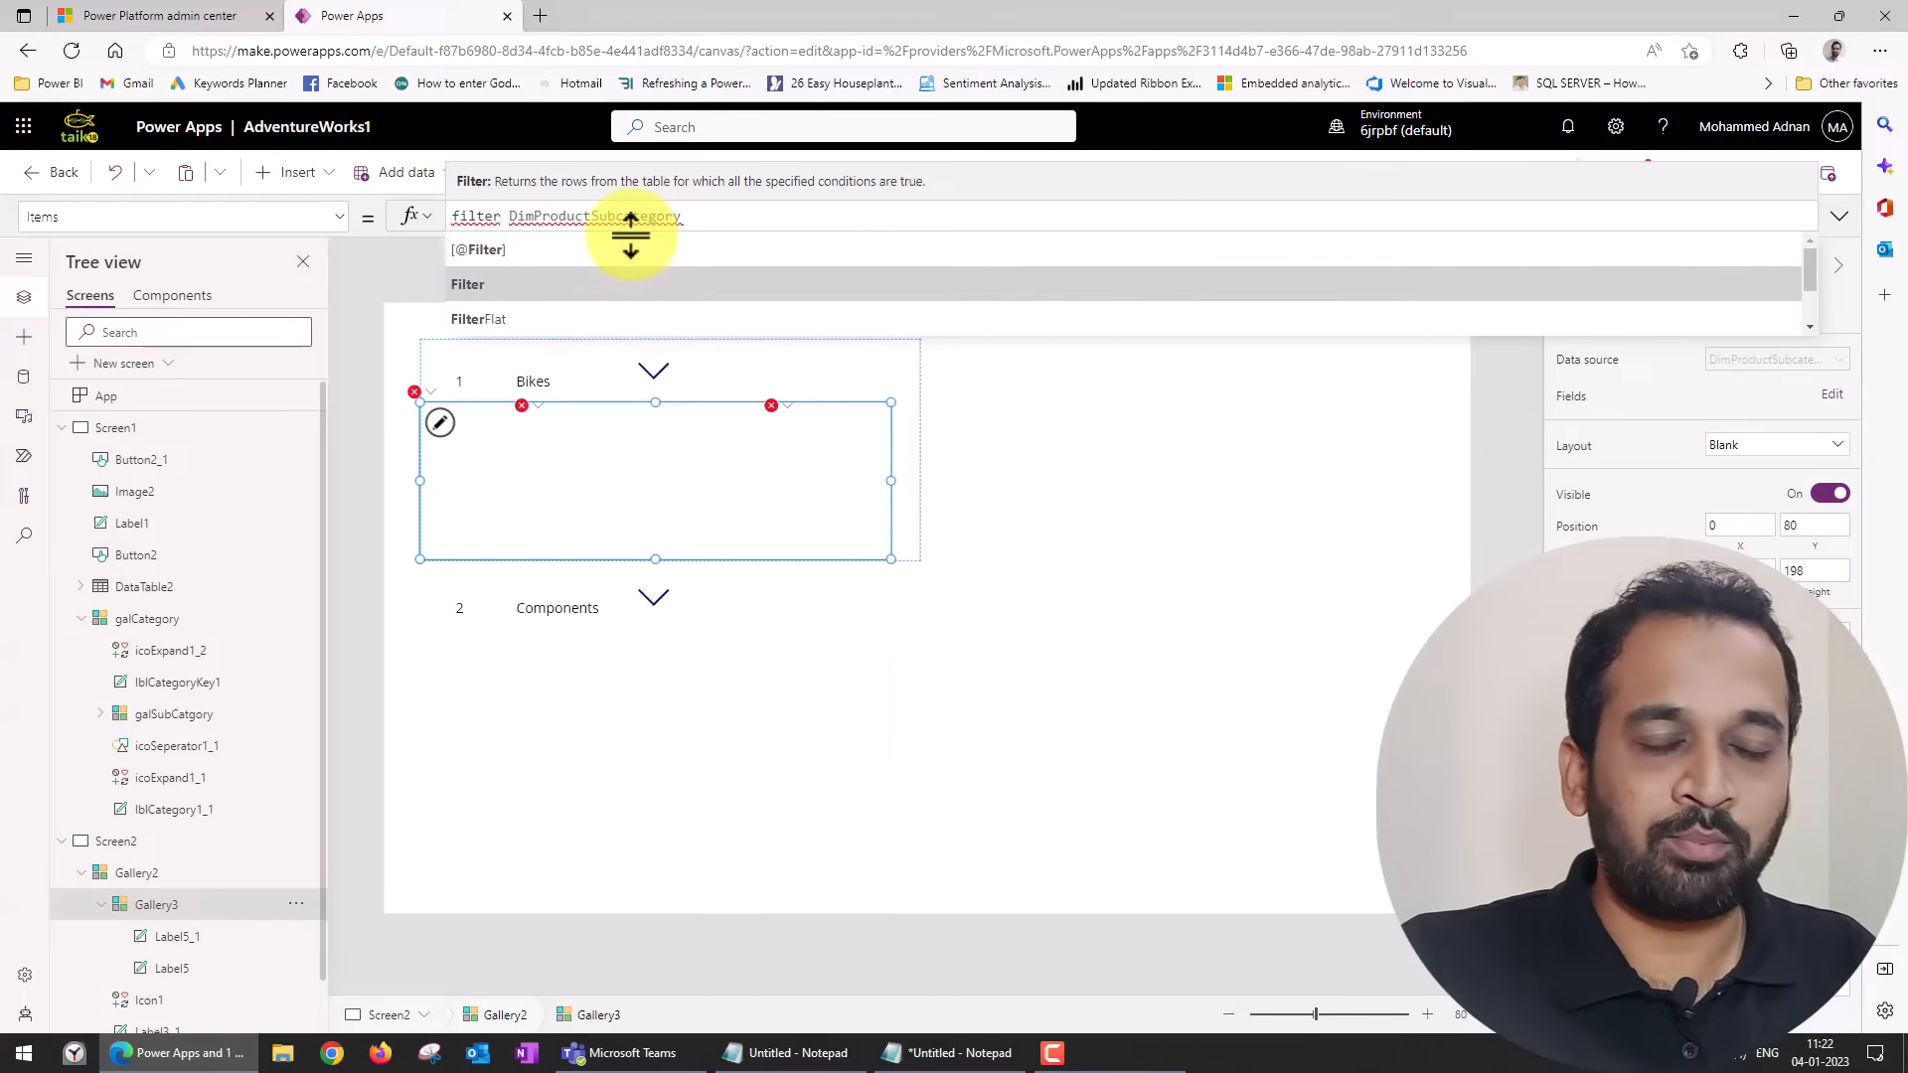
pyautogui.write('(')
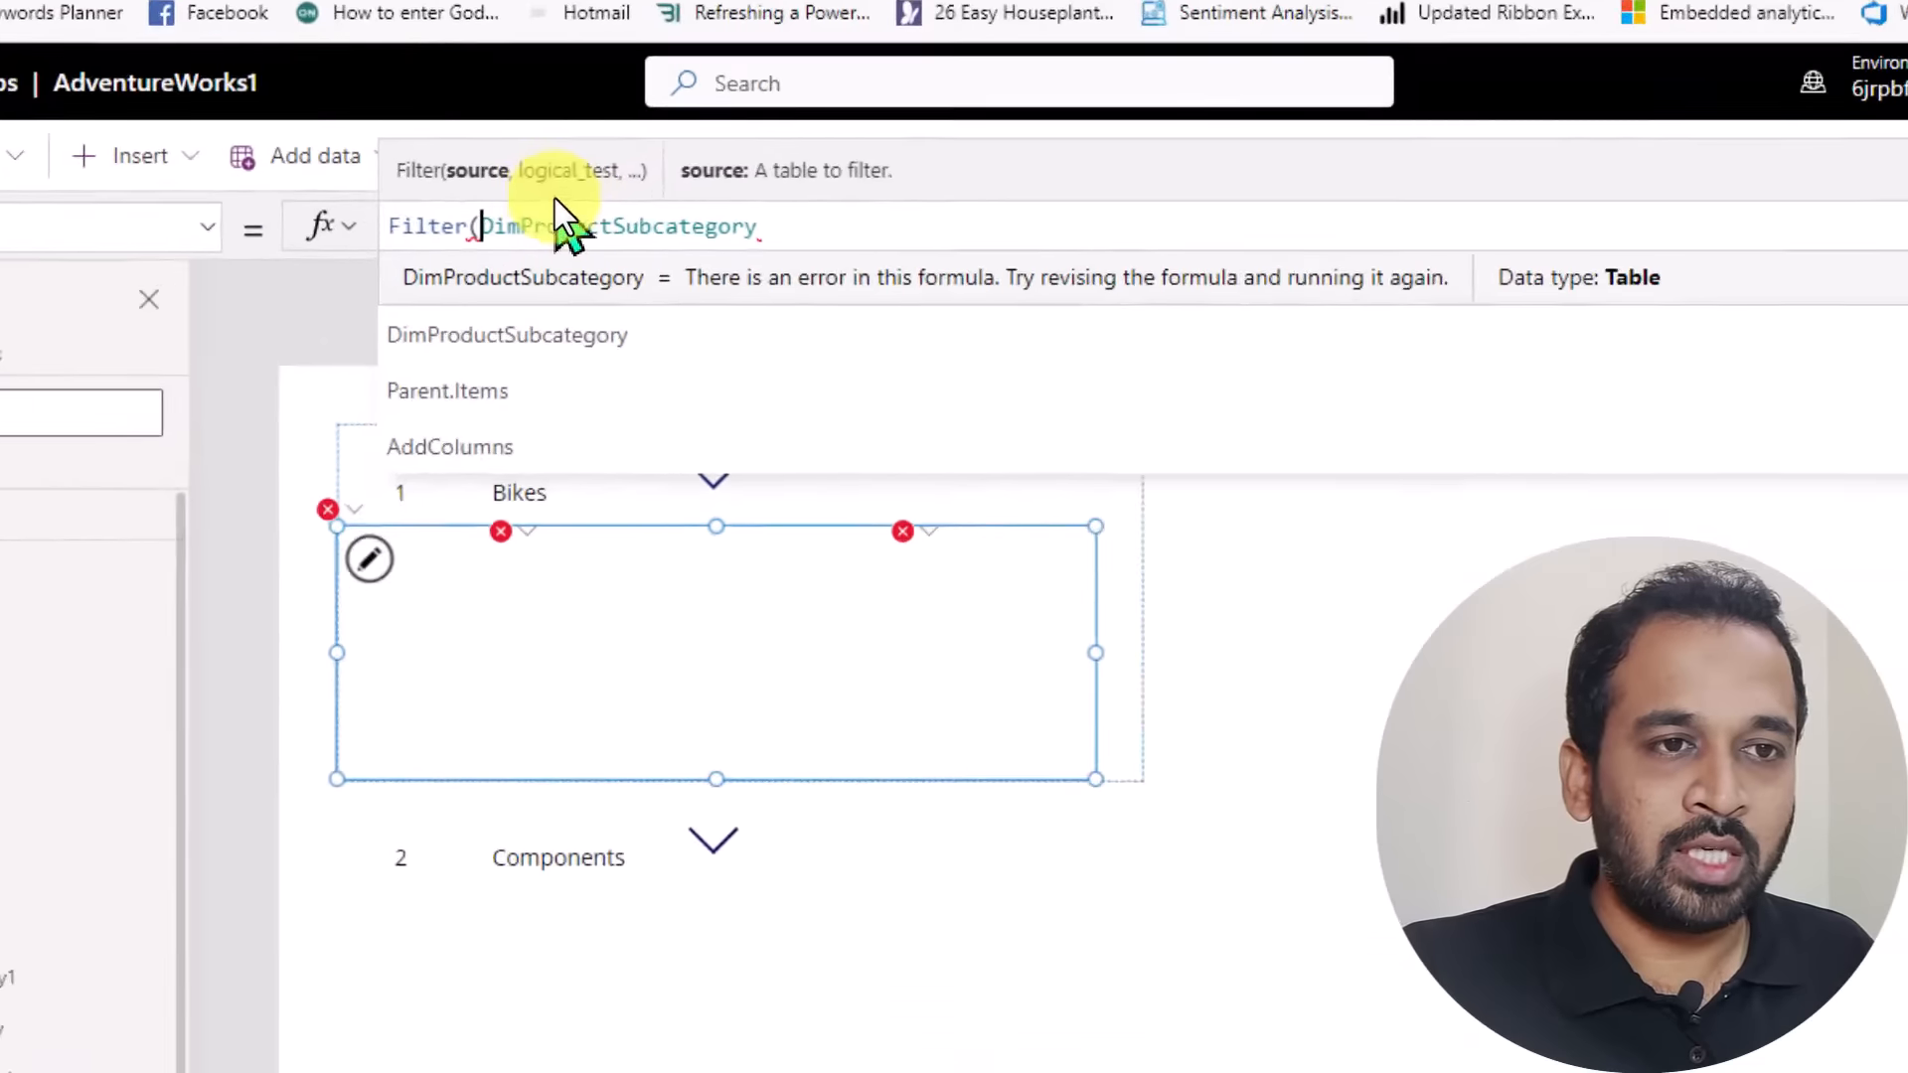
pyautogui.write(',')
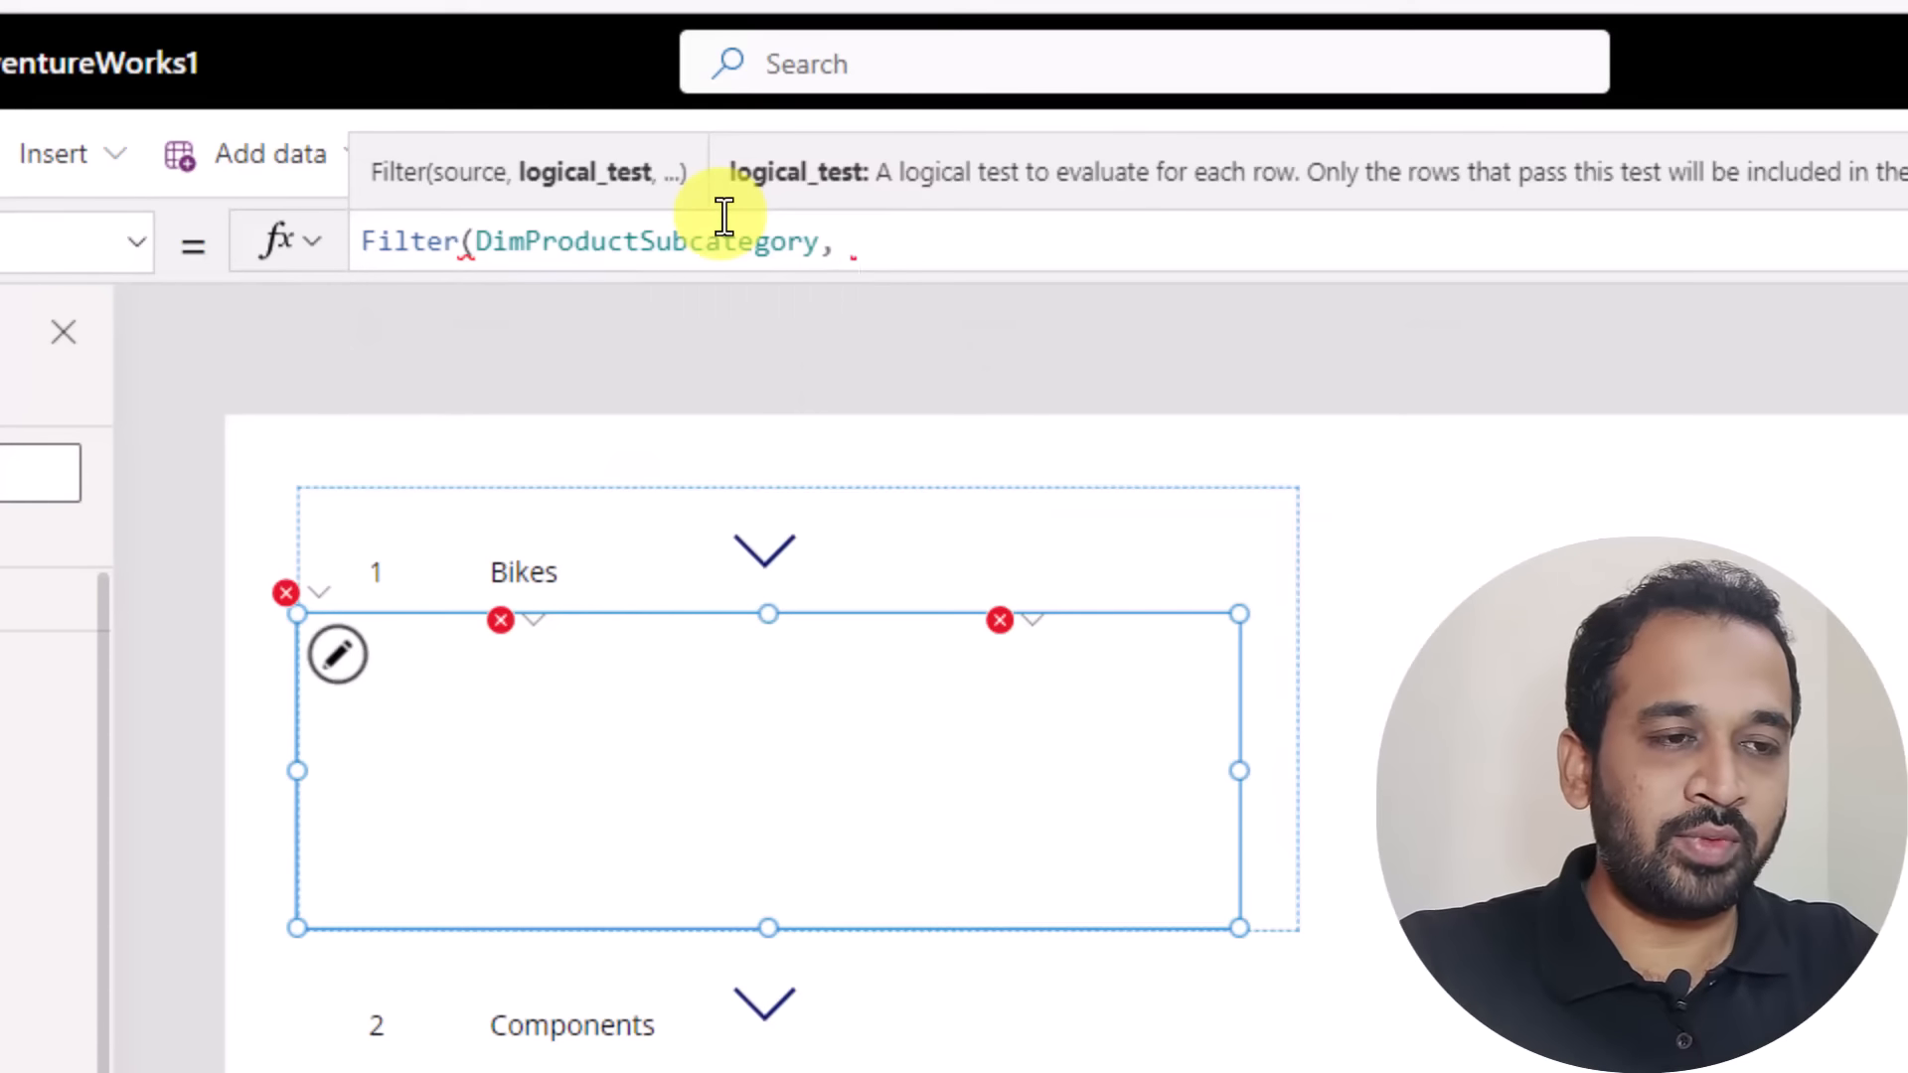
pyautogui.write(' category')
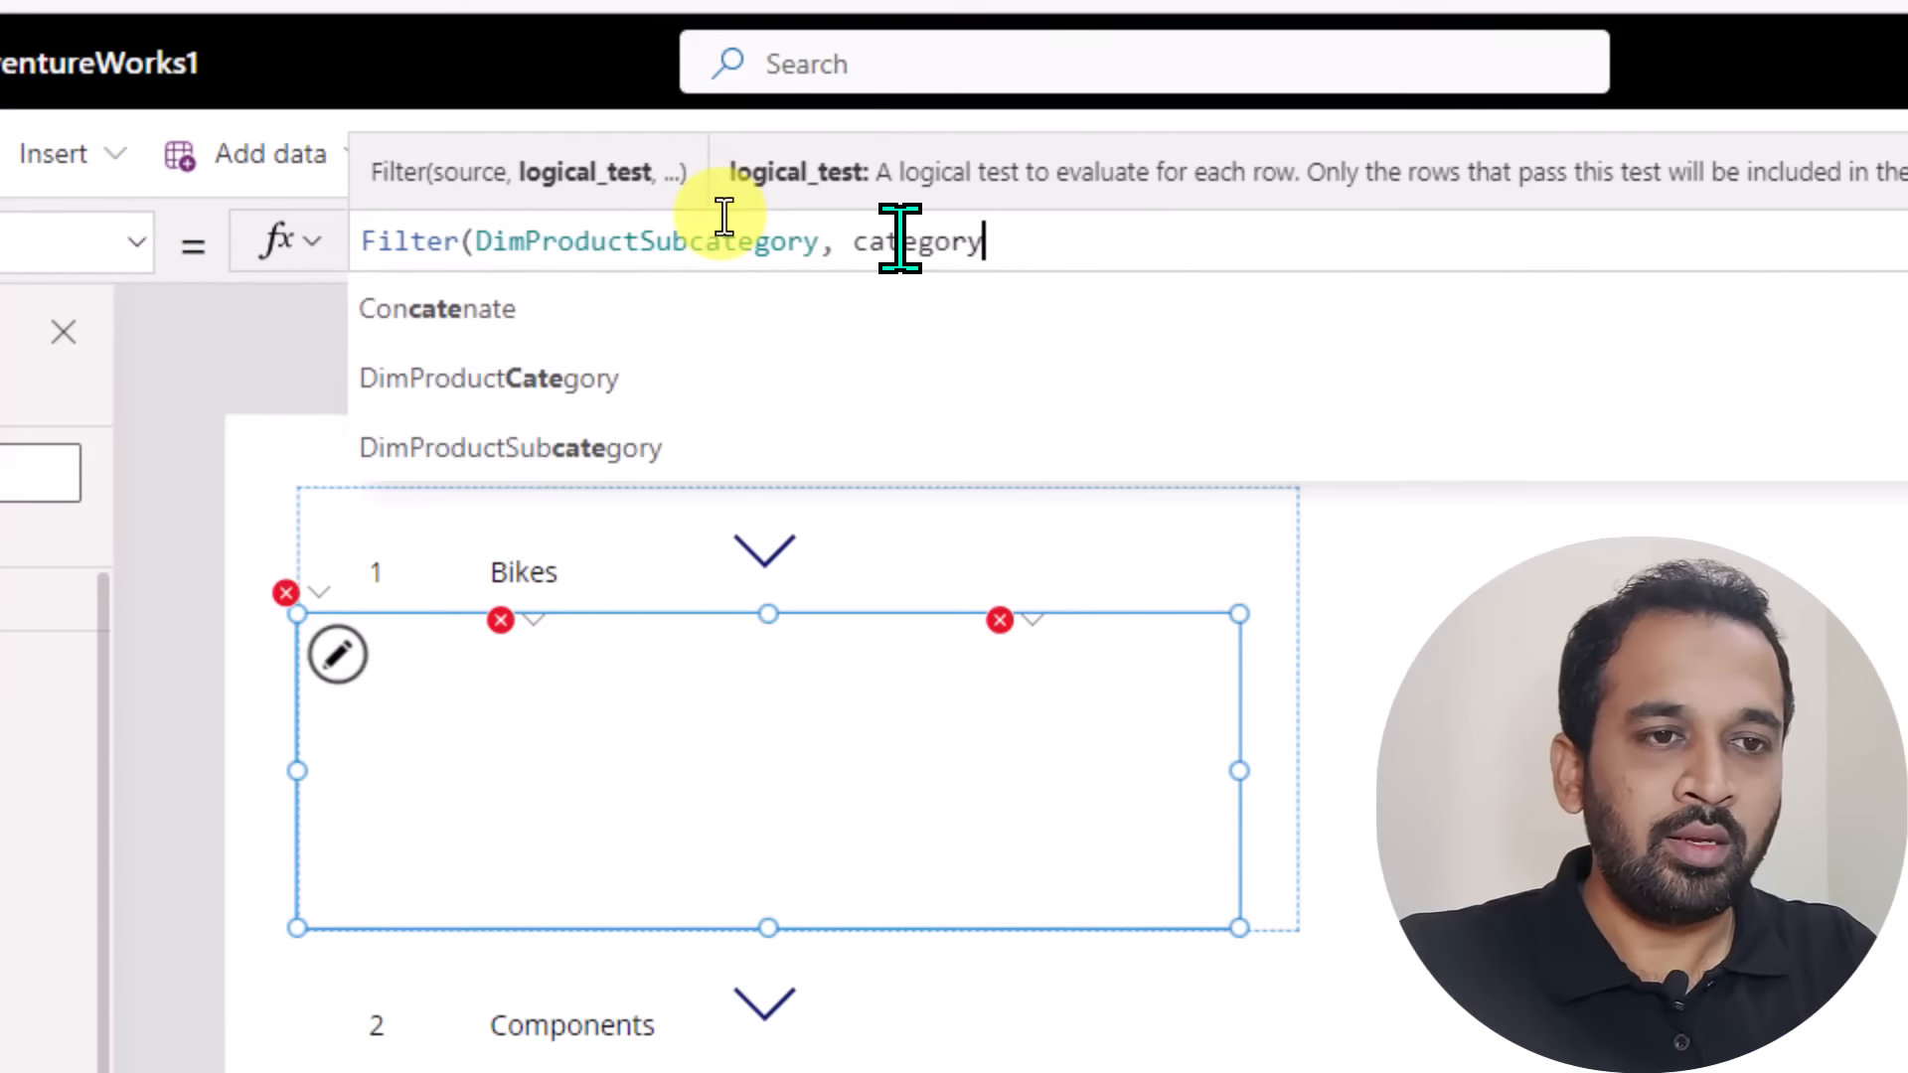
pyautogui.press('Down')
pyautogui.press('Down')
pyautogui.press('Down')
pyautogui.press('Down')
pyautogui.press('Down')
pyautogui.press('Down')
pyautogui.press('Down')
pyautogui.press('Down')
pyautogui.press('Down')
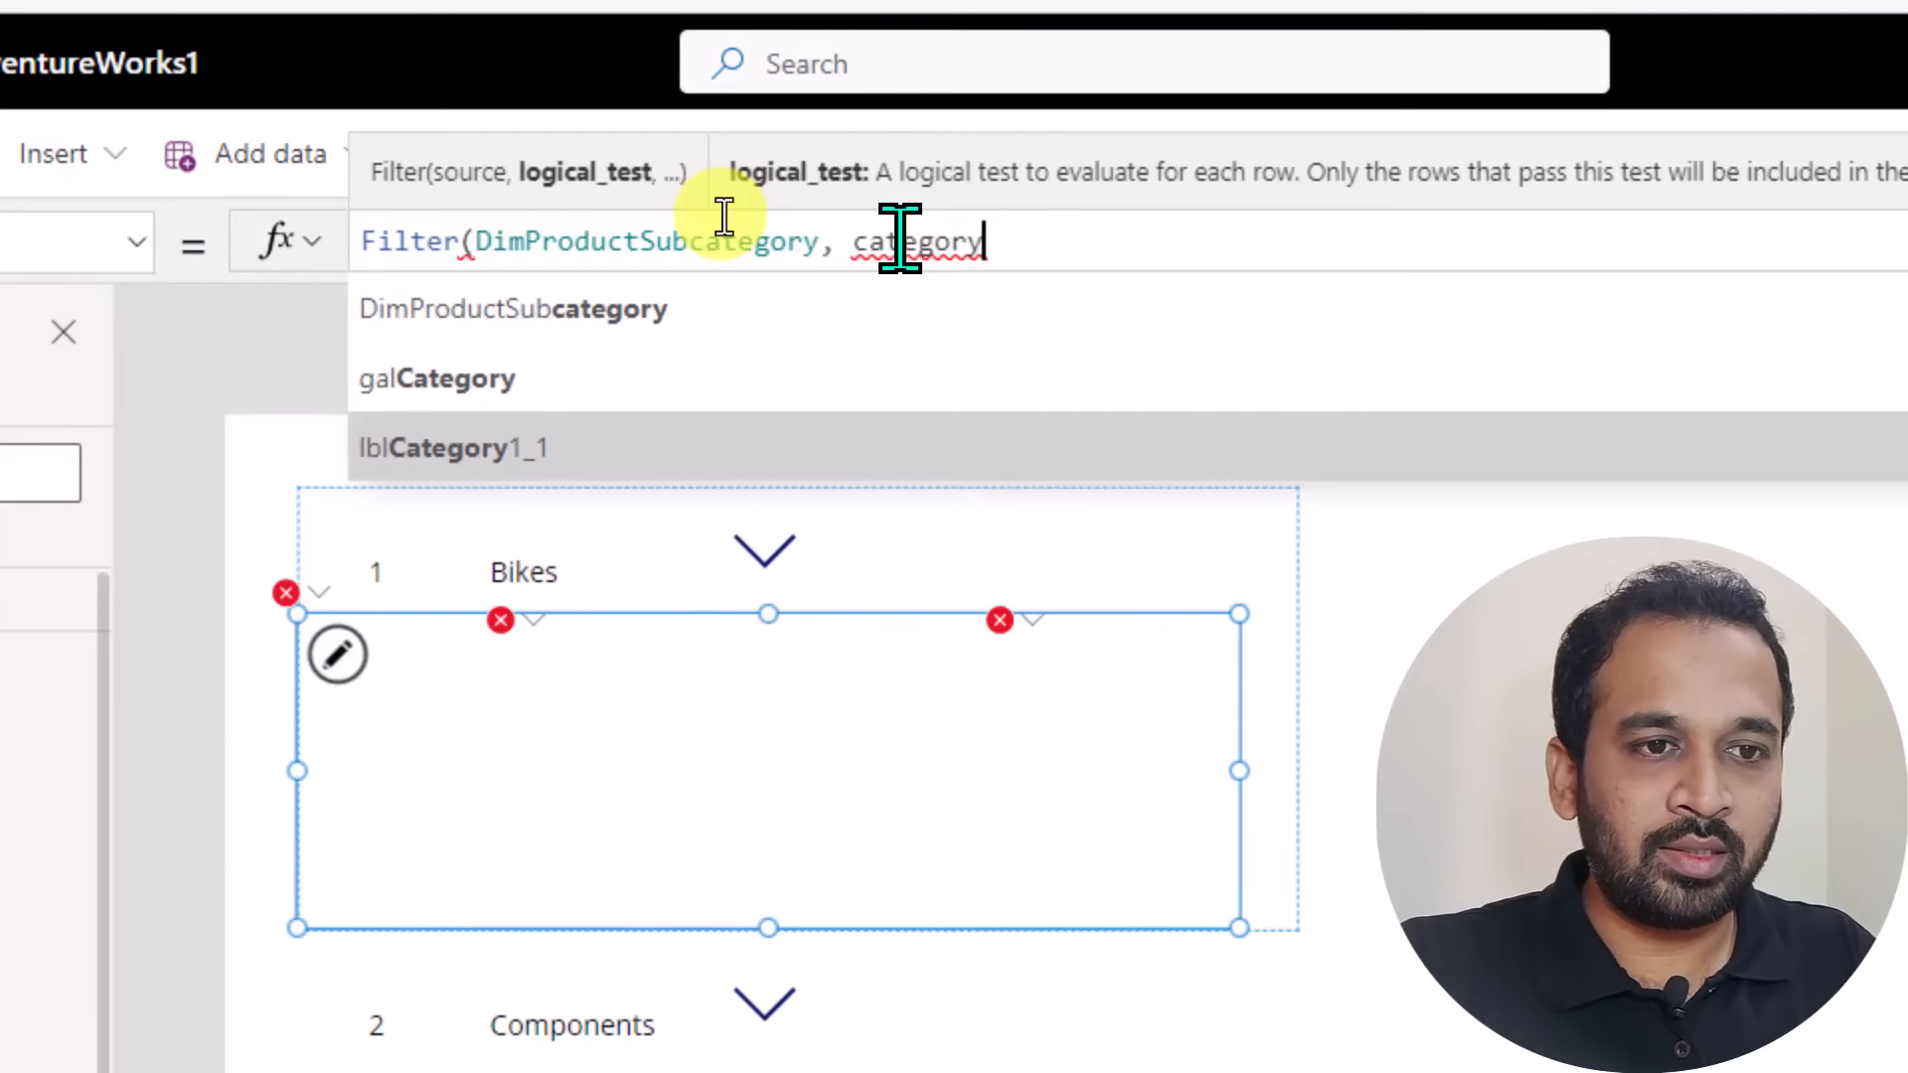
pyautogui.press('Down')
pyautogui.press('Up')
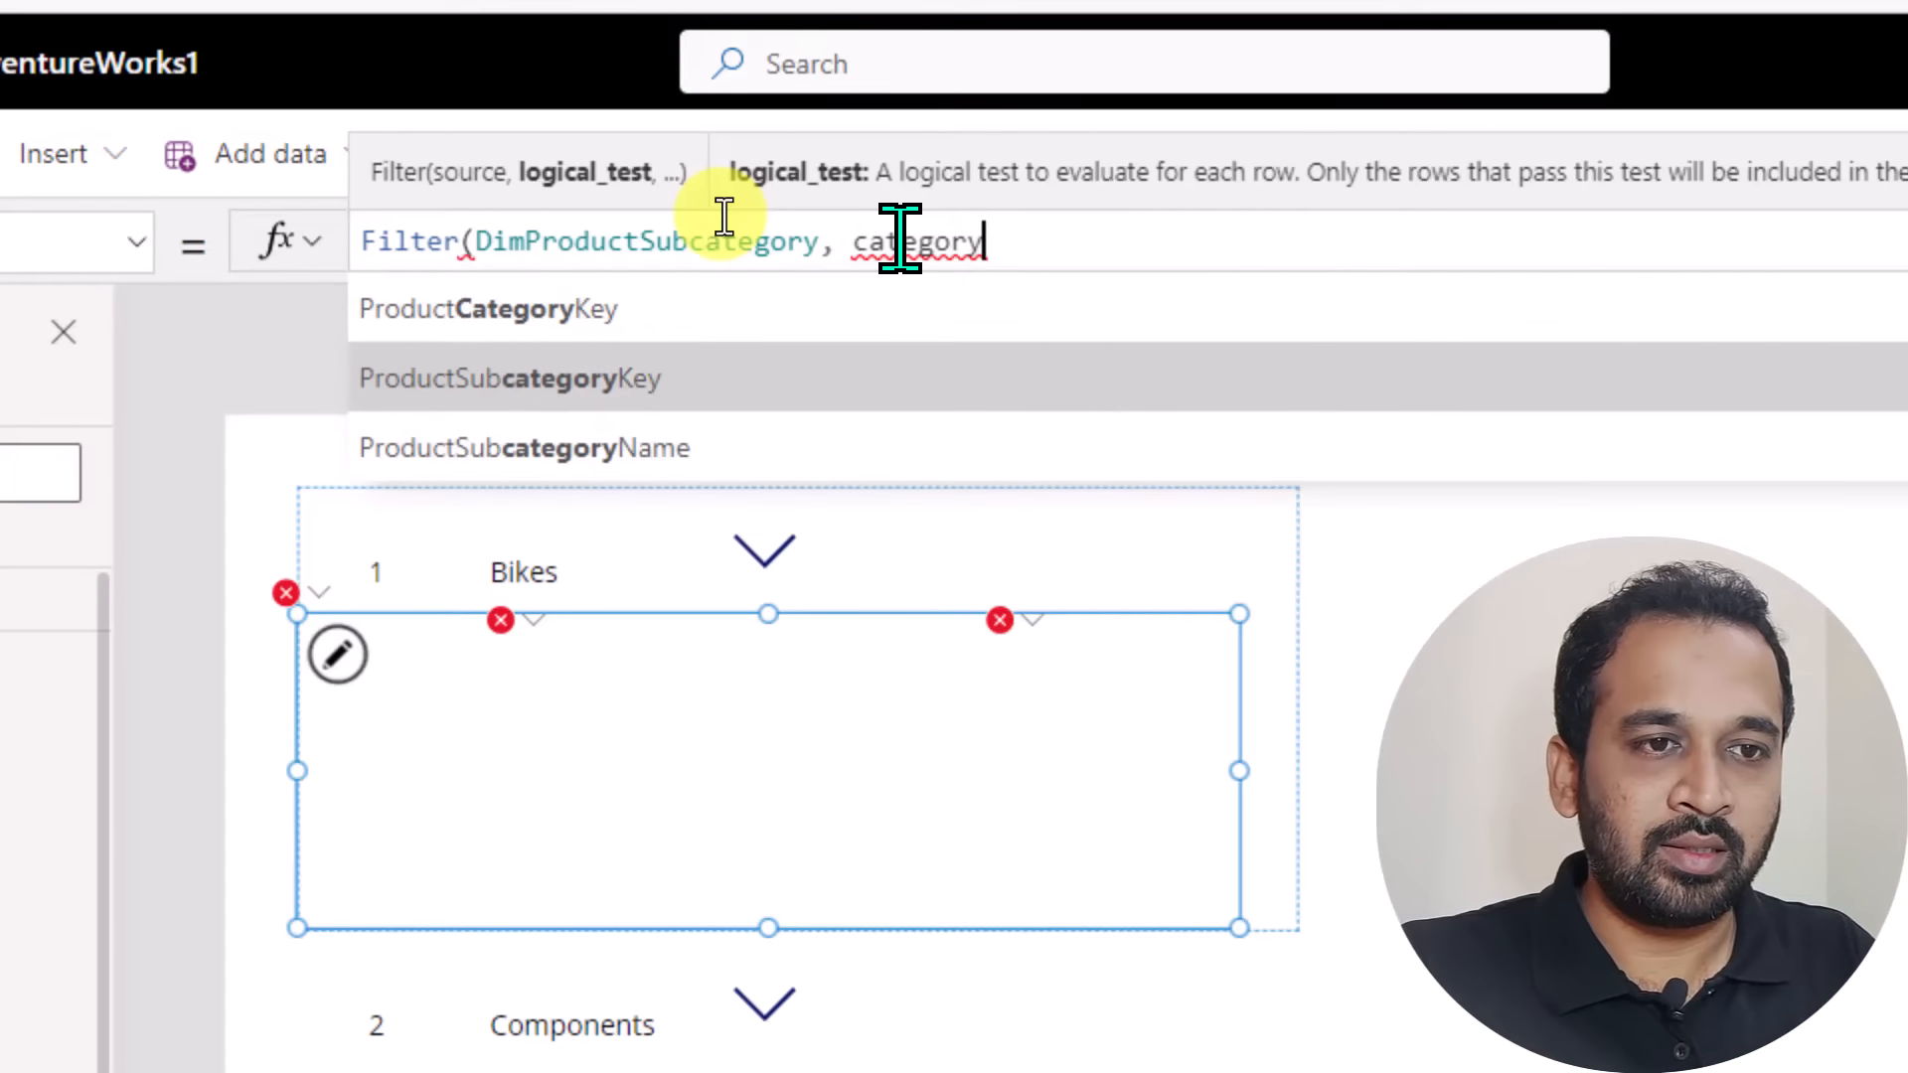
pyautogui.press('Up')
pyautogui.press('Tab')
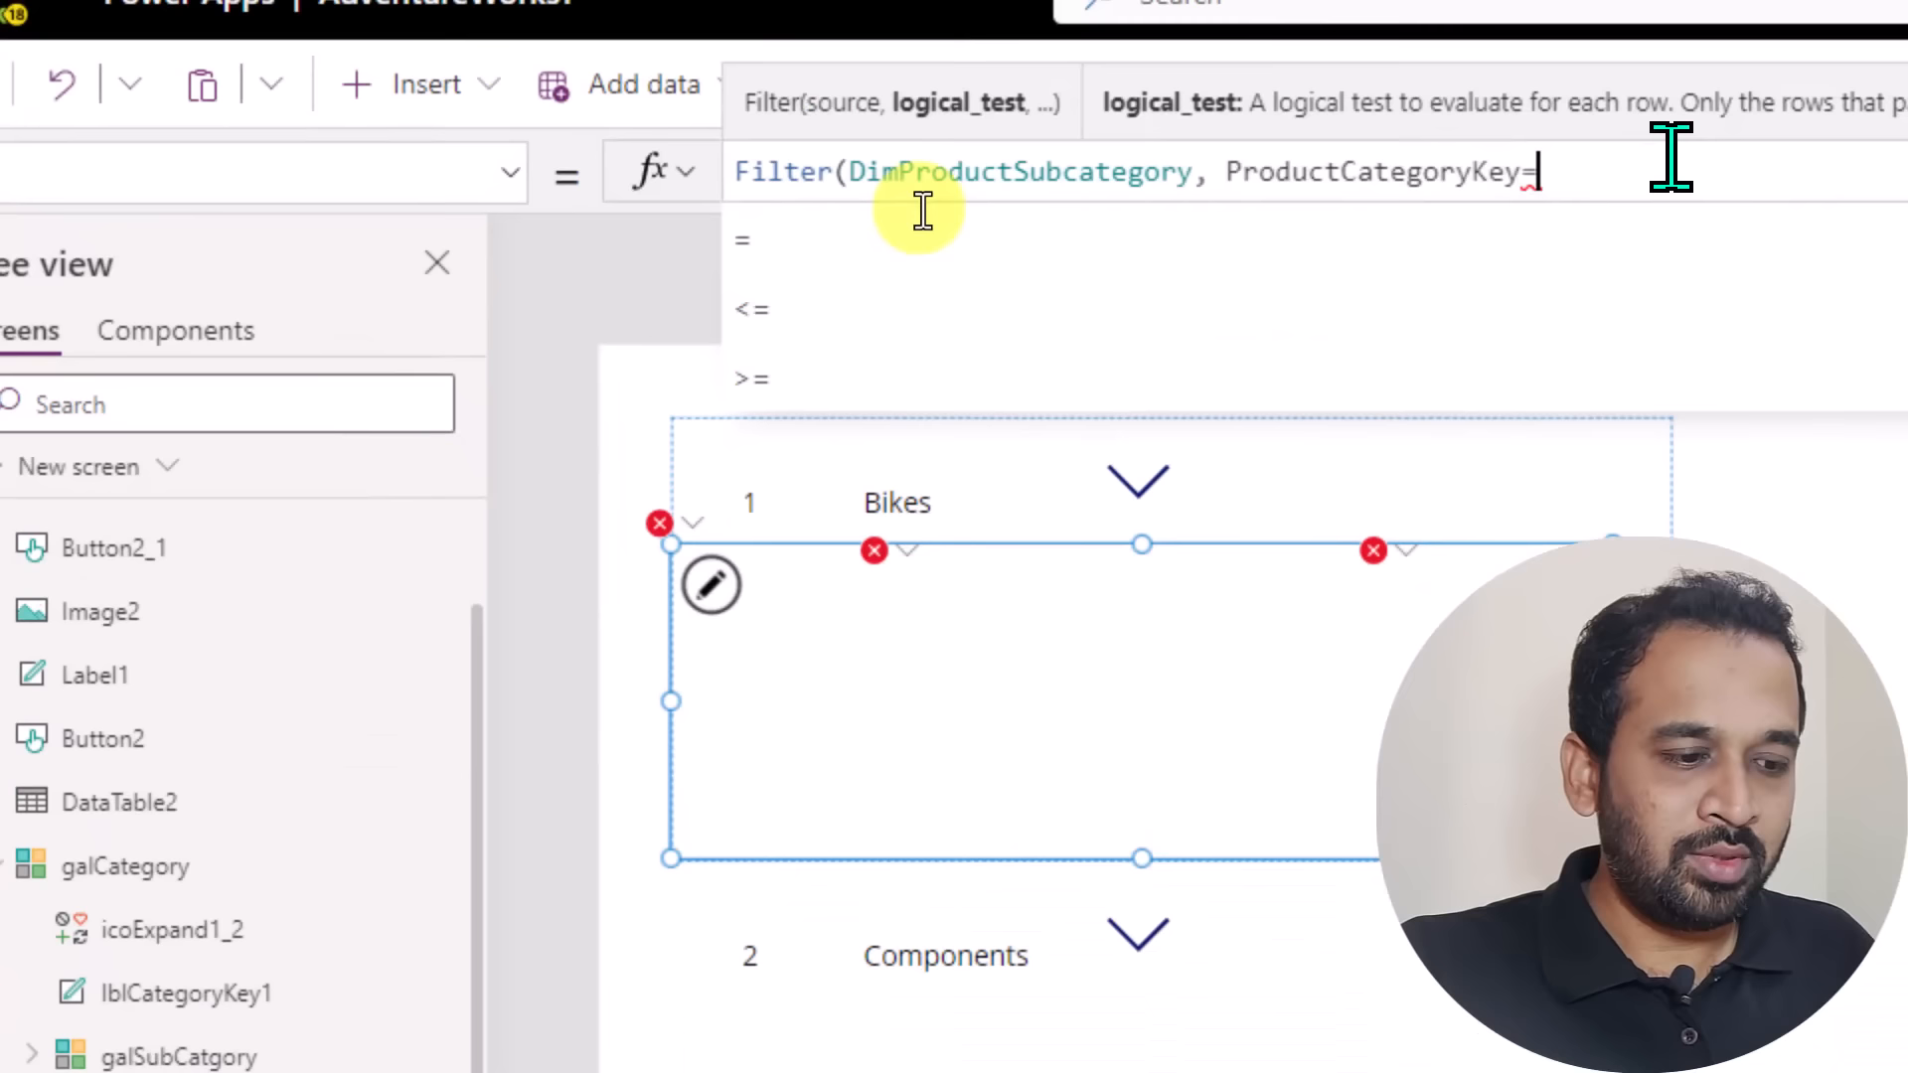
# Complete Gallery3's filter condition so ProductCategoryKey equals Label3.Text, and close the formula.
pyautogui.write('el')
pyautogui.press('Down')
pyautogui.press('Down')
pyautogui.press('Down')
pyautogui.press('Return')
pyautogui.write('.text')
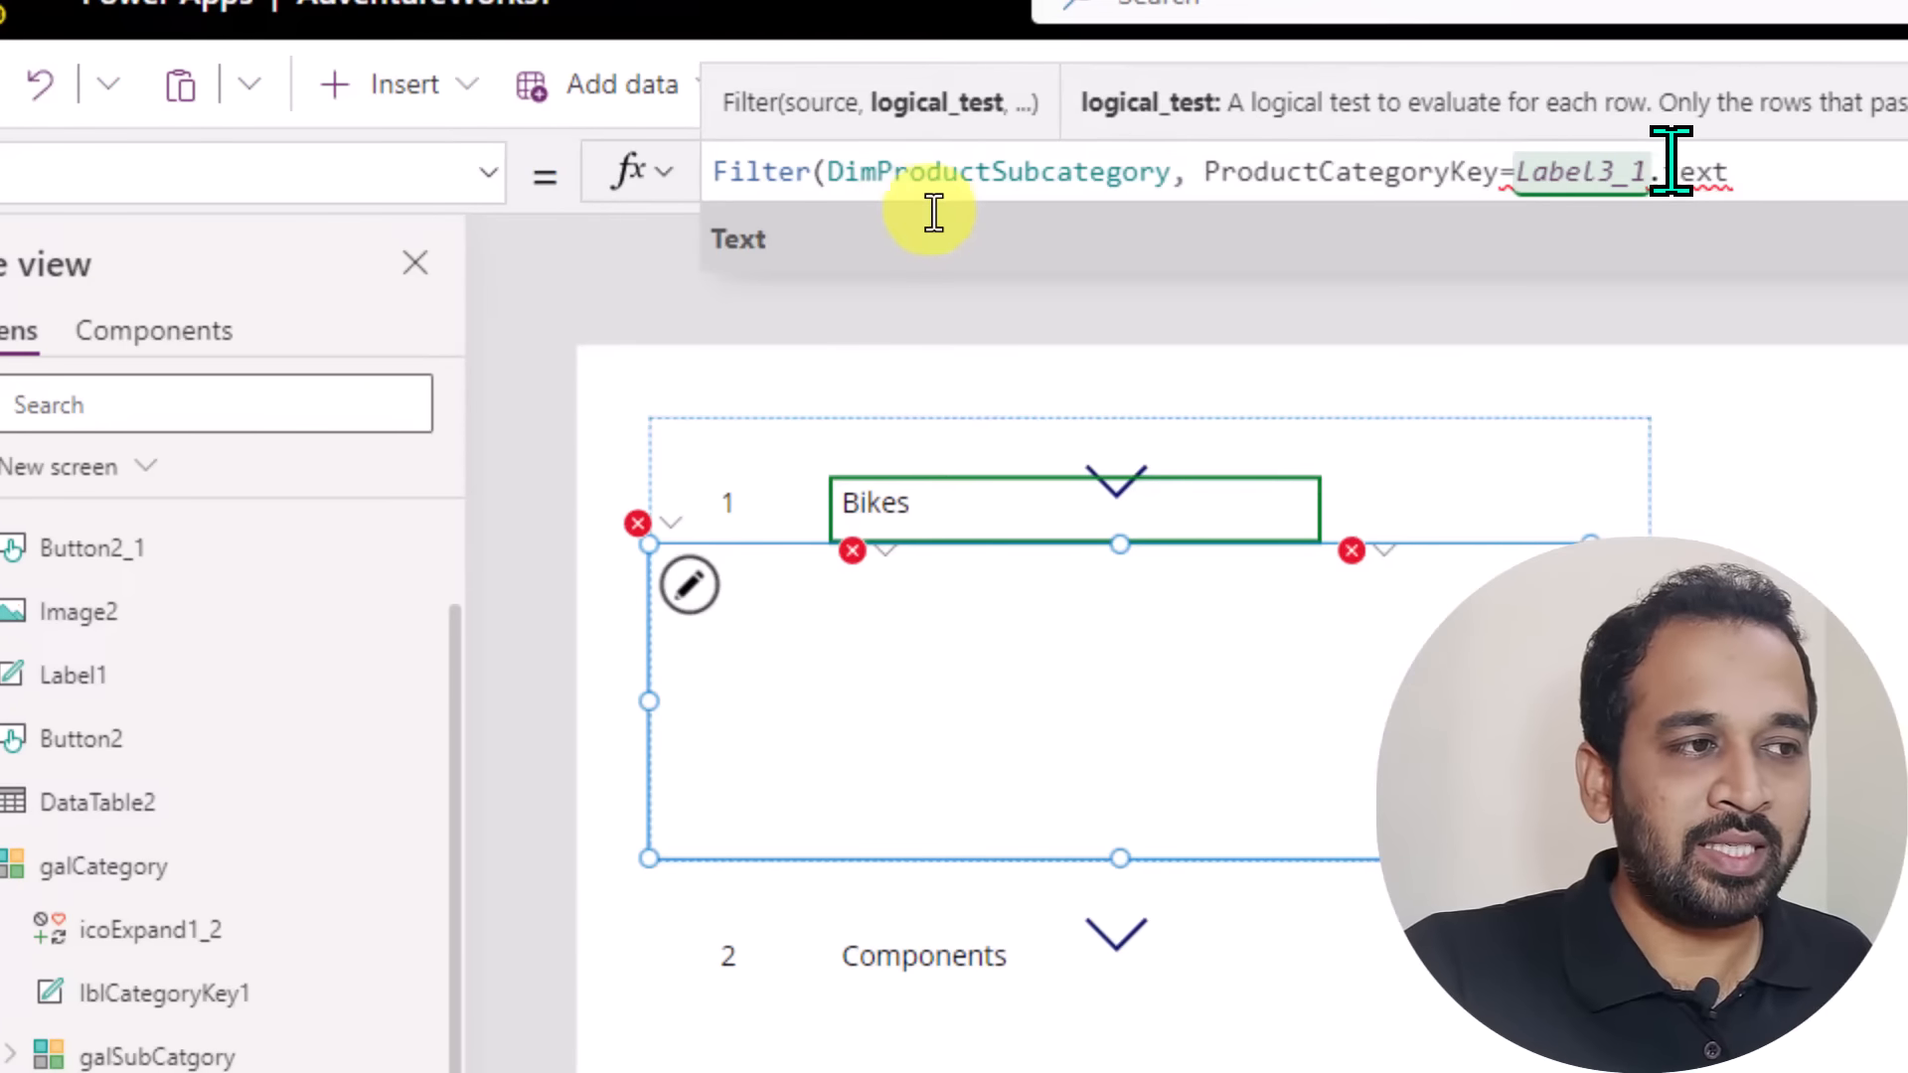
pyautogui.press('Tab')
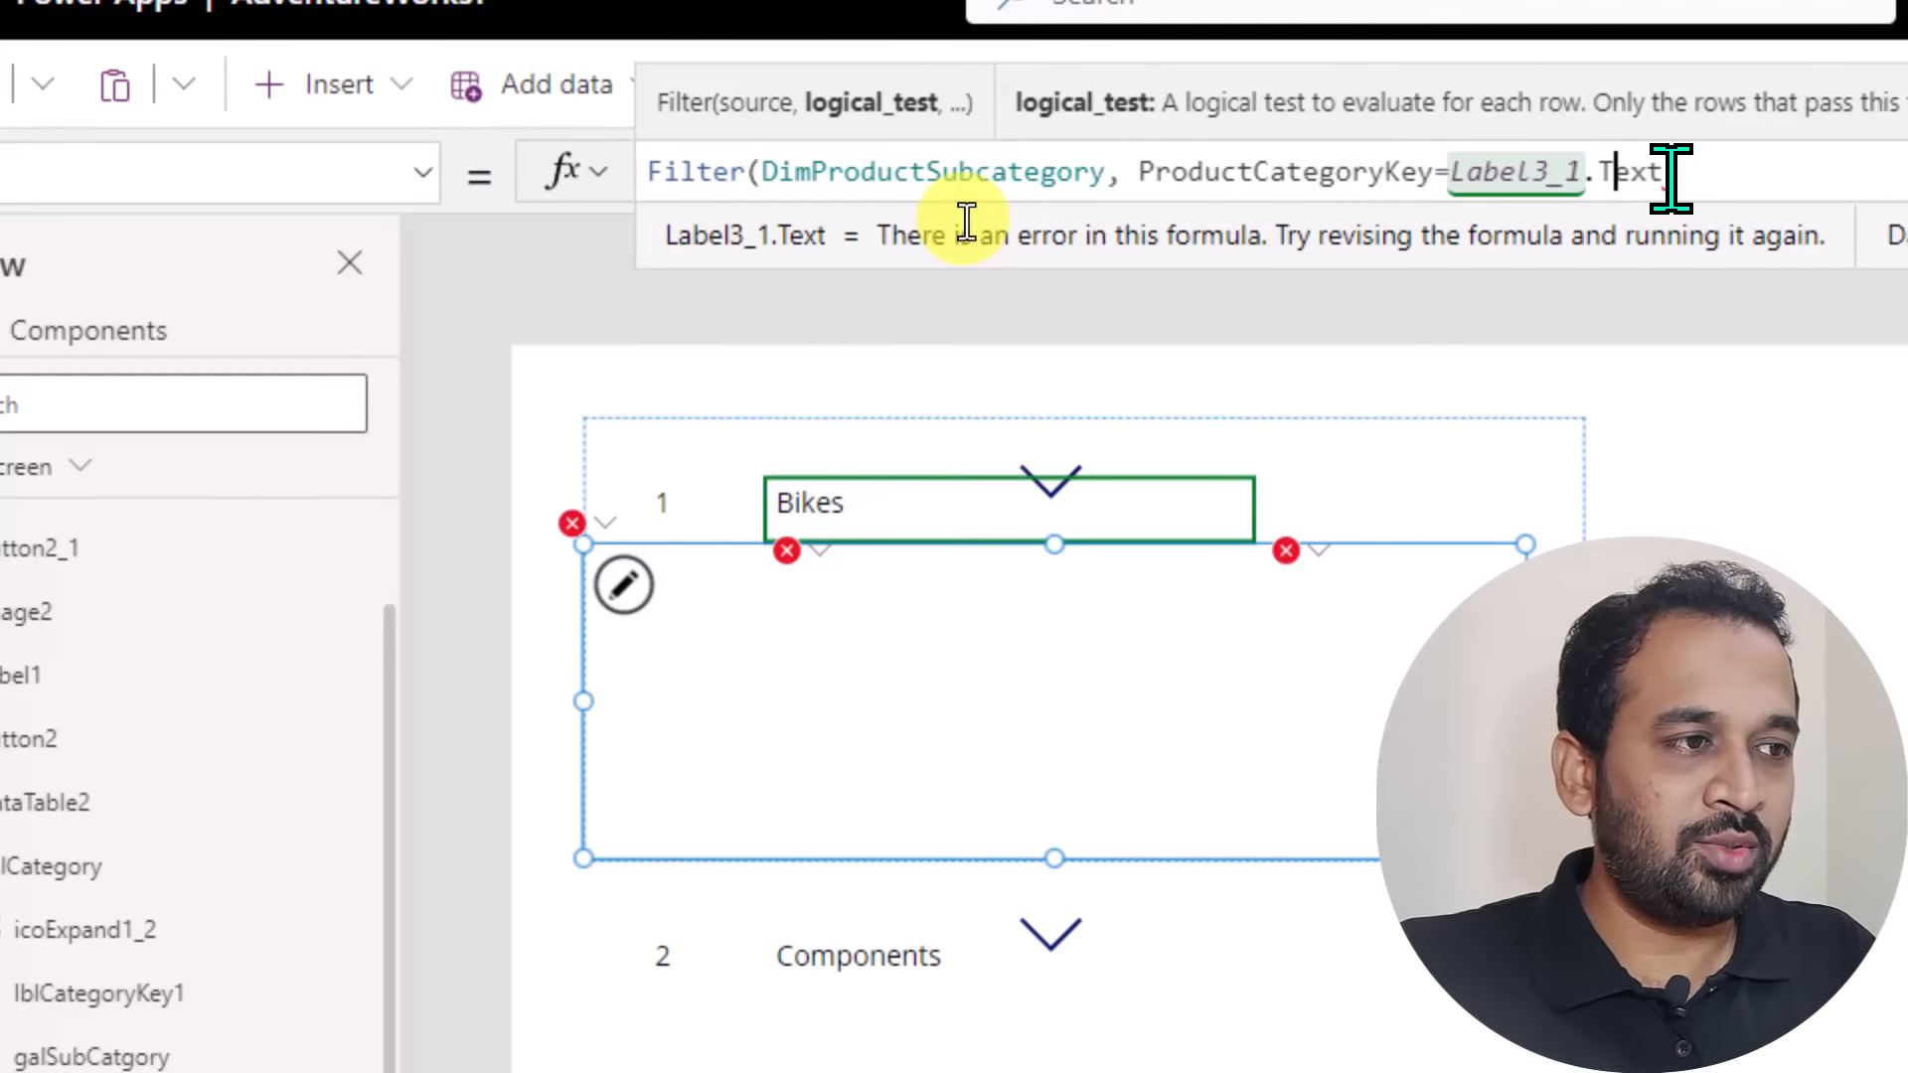
pyautogui.press('BackSpace')
pyautogui.press('BackSpace')
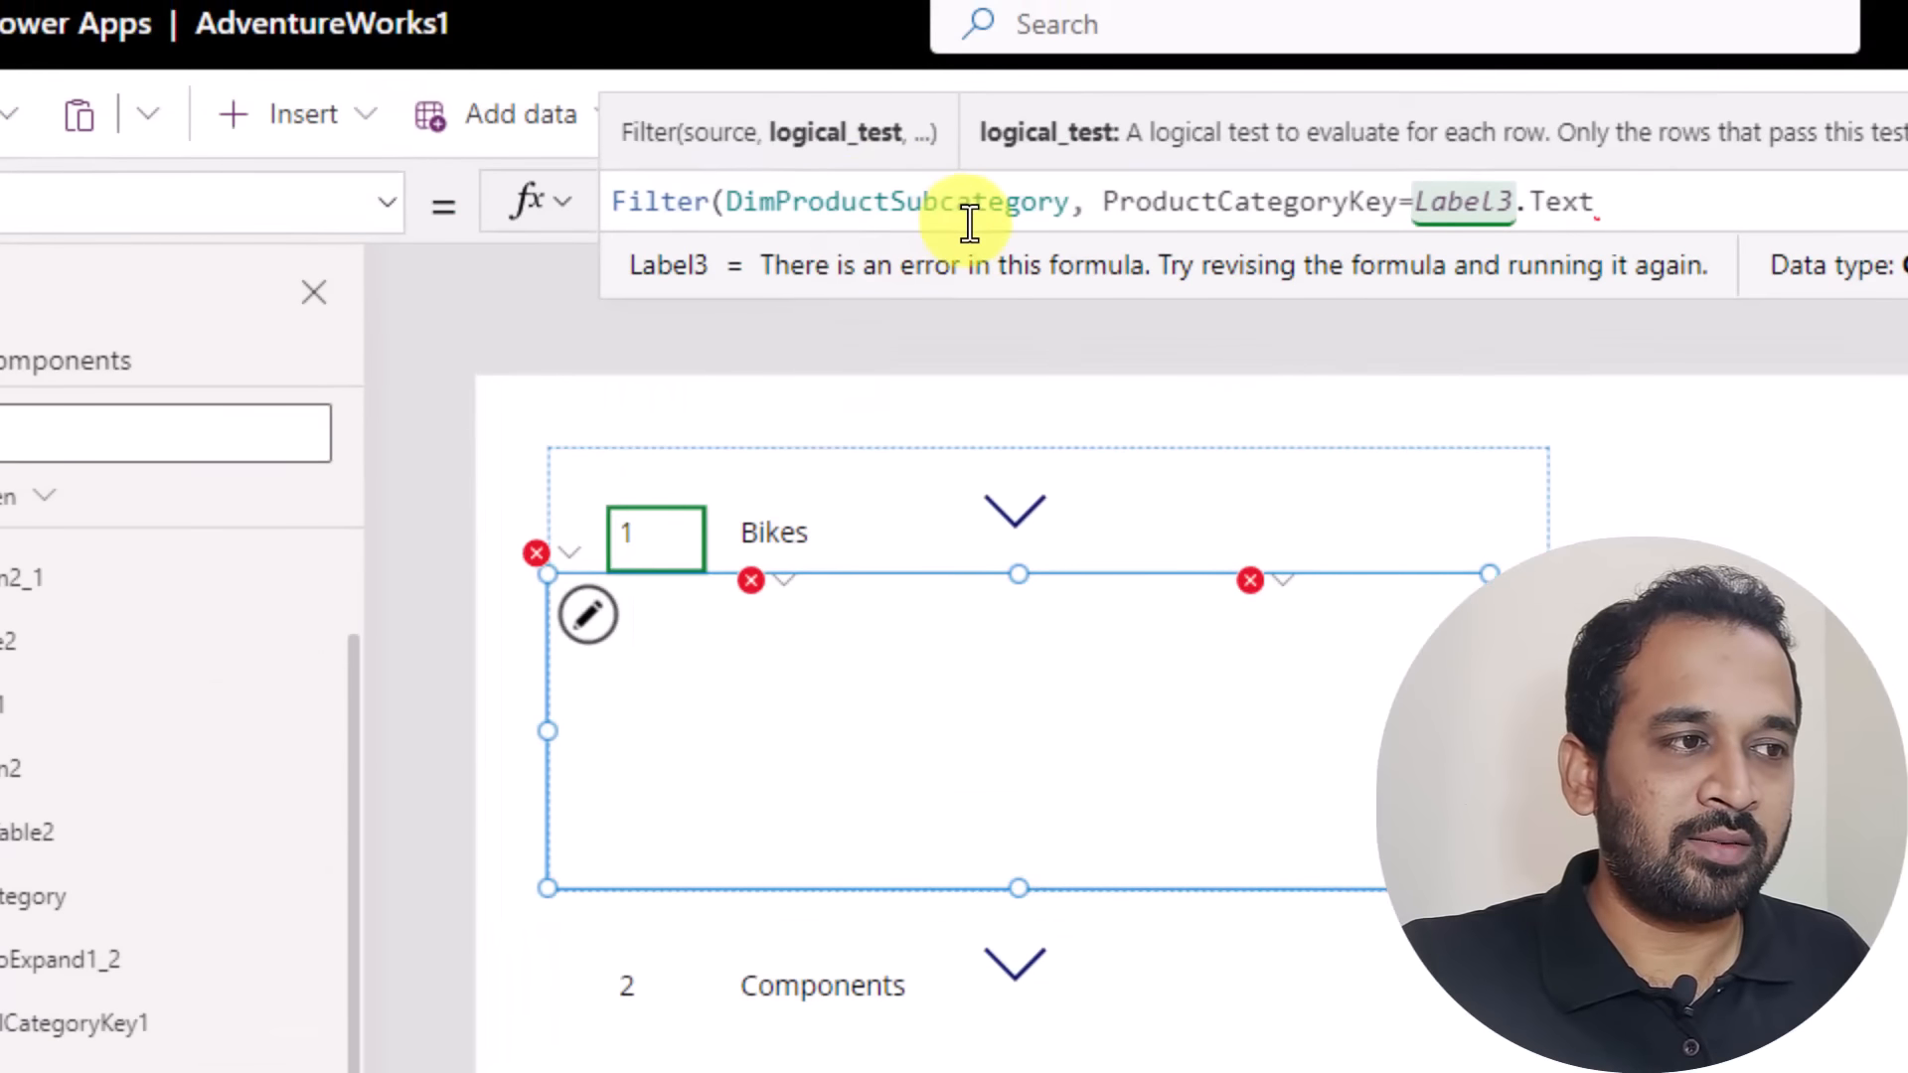
pyautogui.write(')')
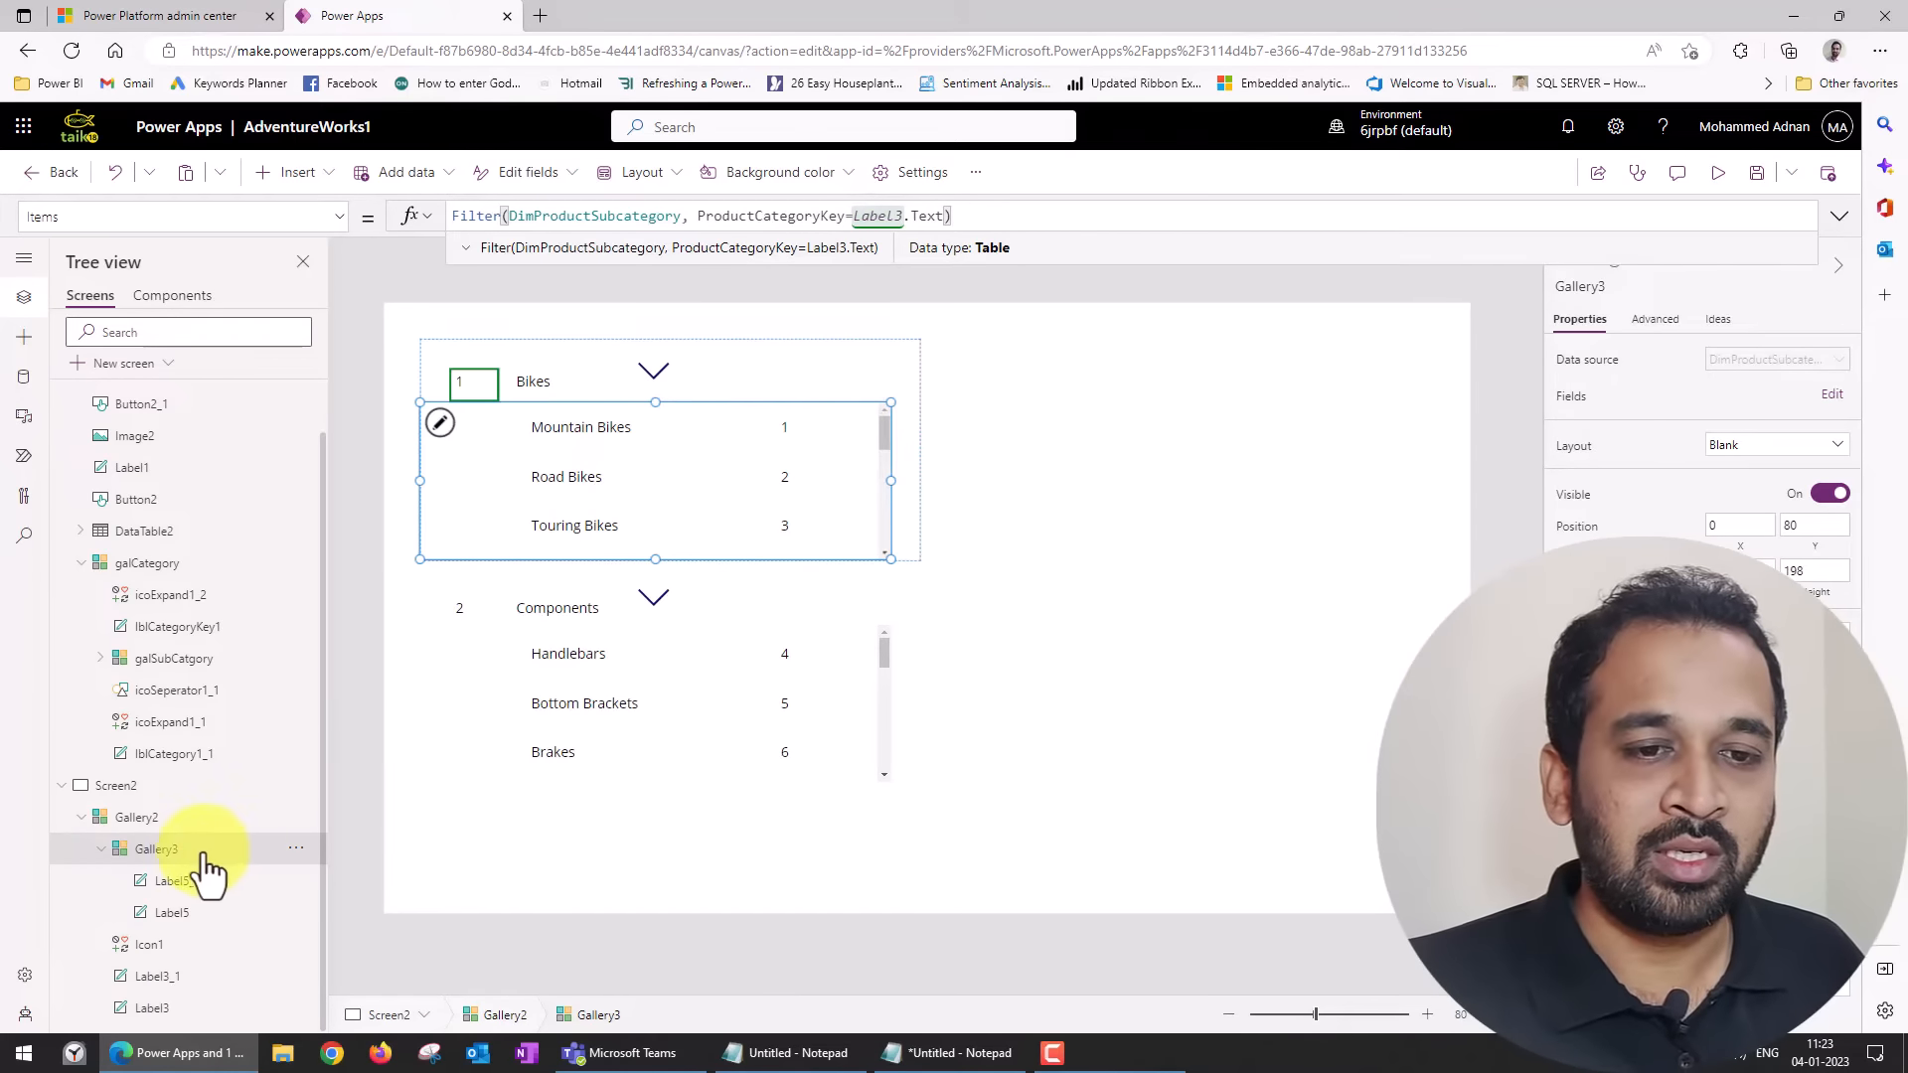
# Rename Gallery3 as galSubCategory2 and its parent Gallery2 as galCategory2.
pyautogui.click(1578, 288)
pyautogui.write('galSubCatego')
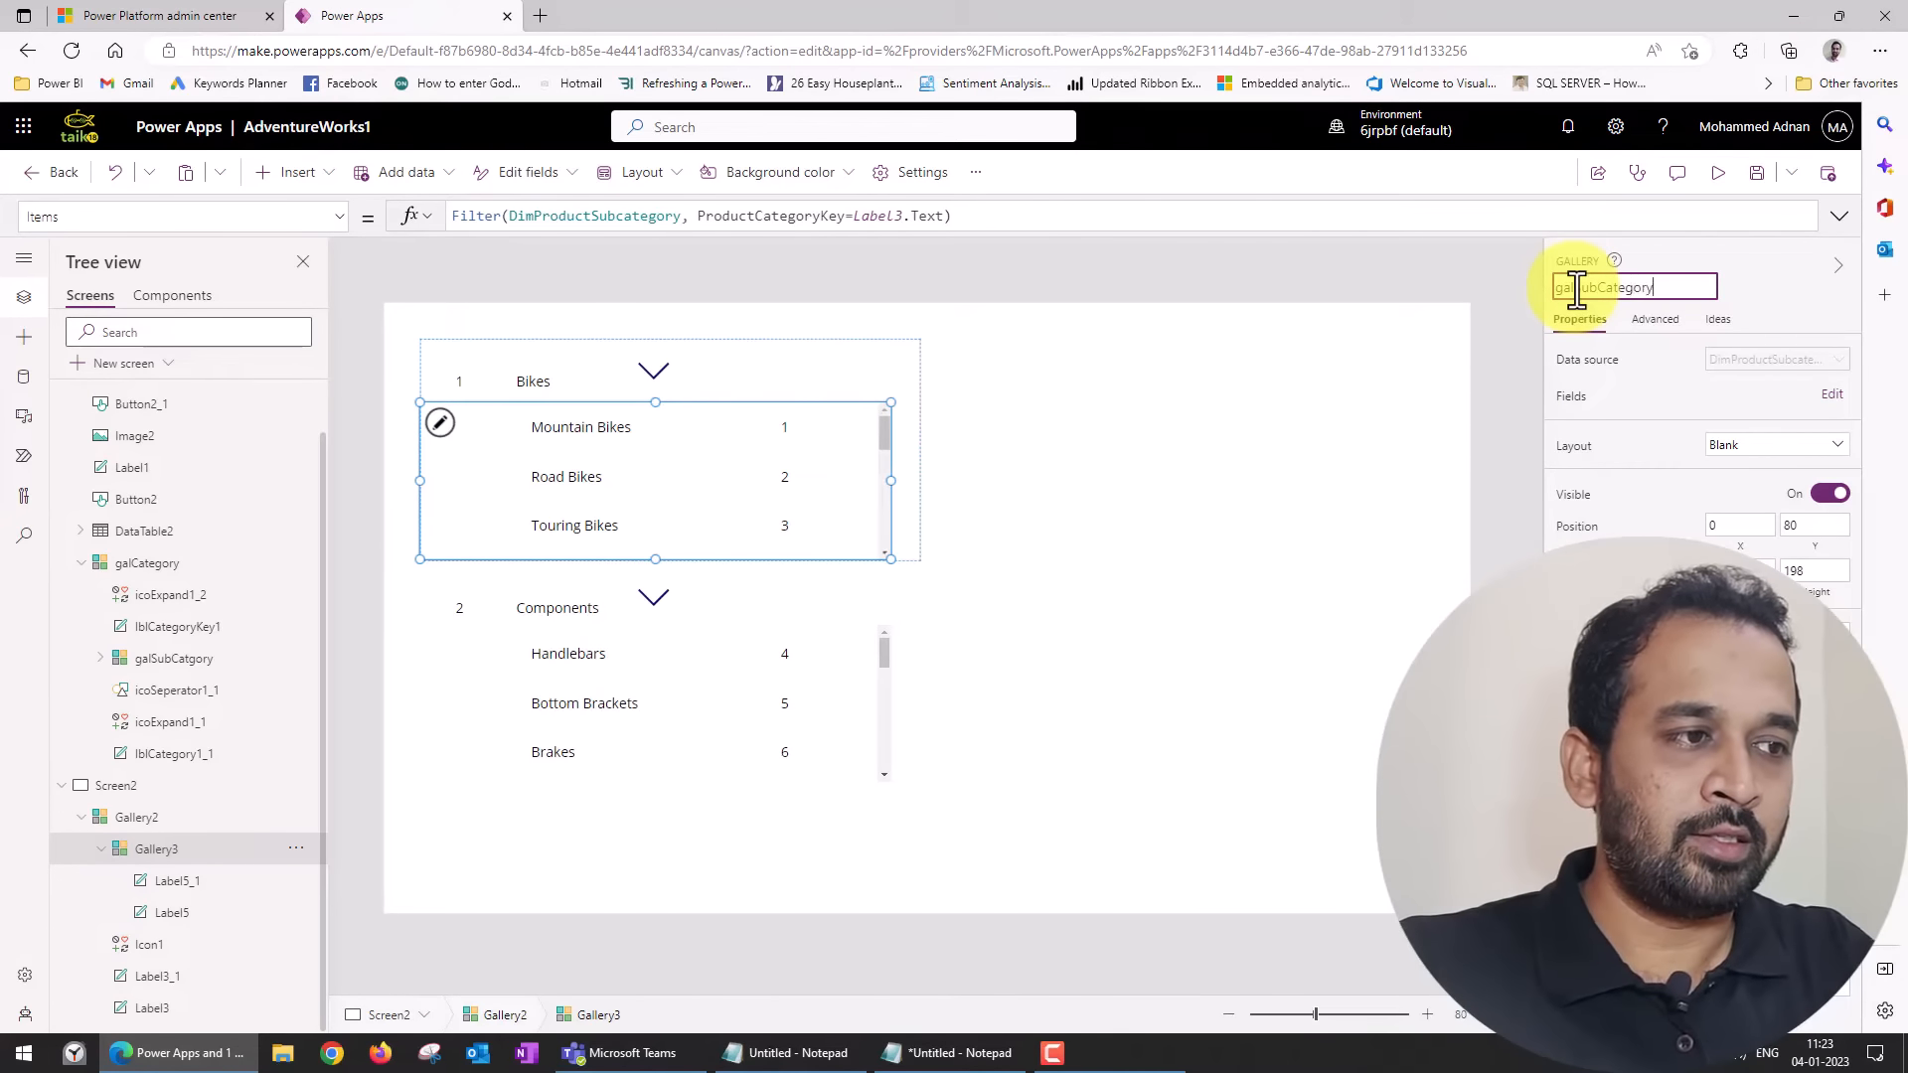
pyautogui.press('Escape')
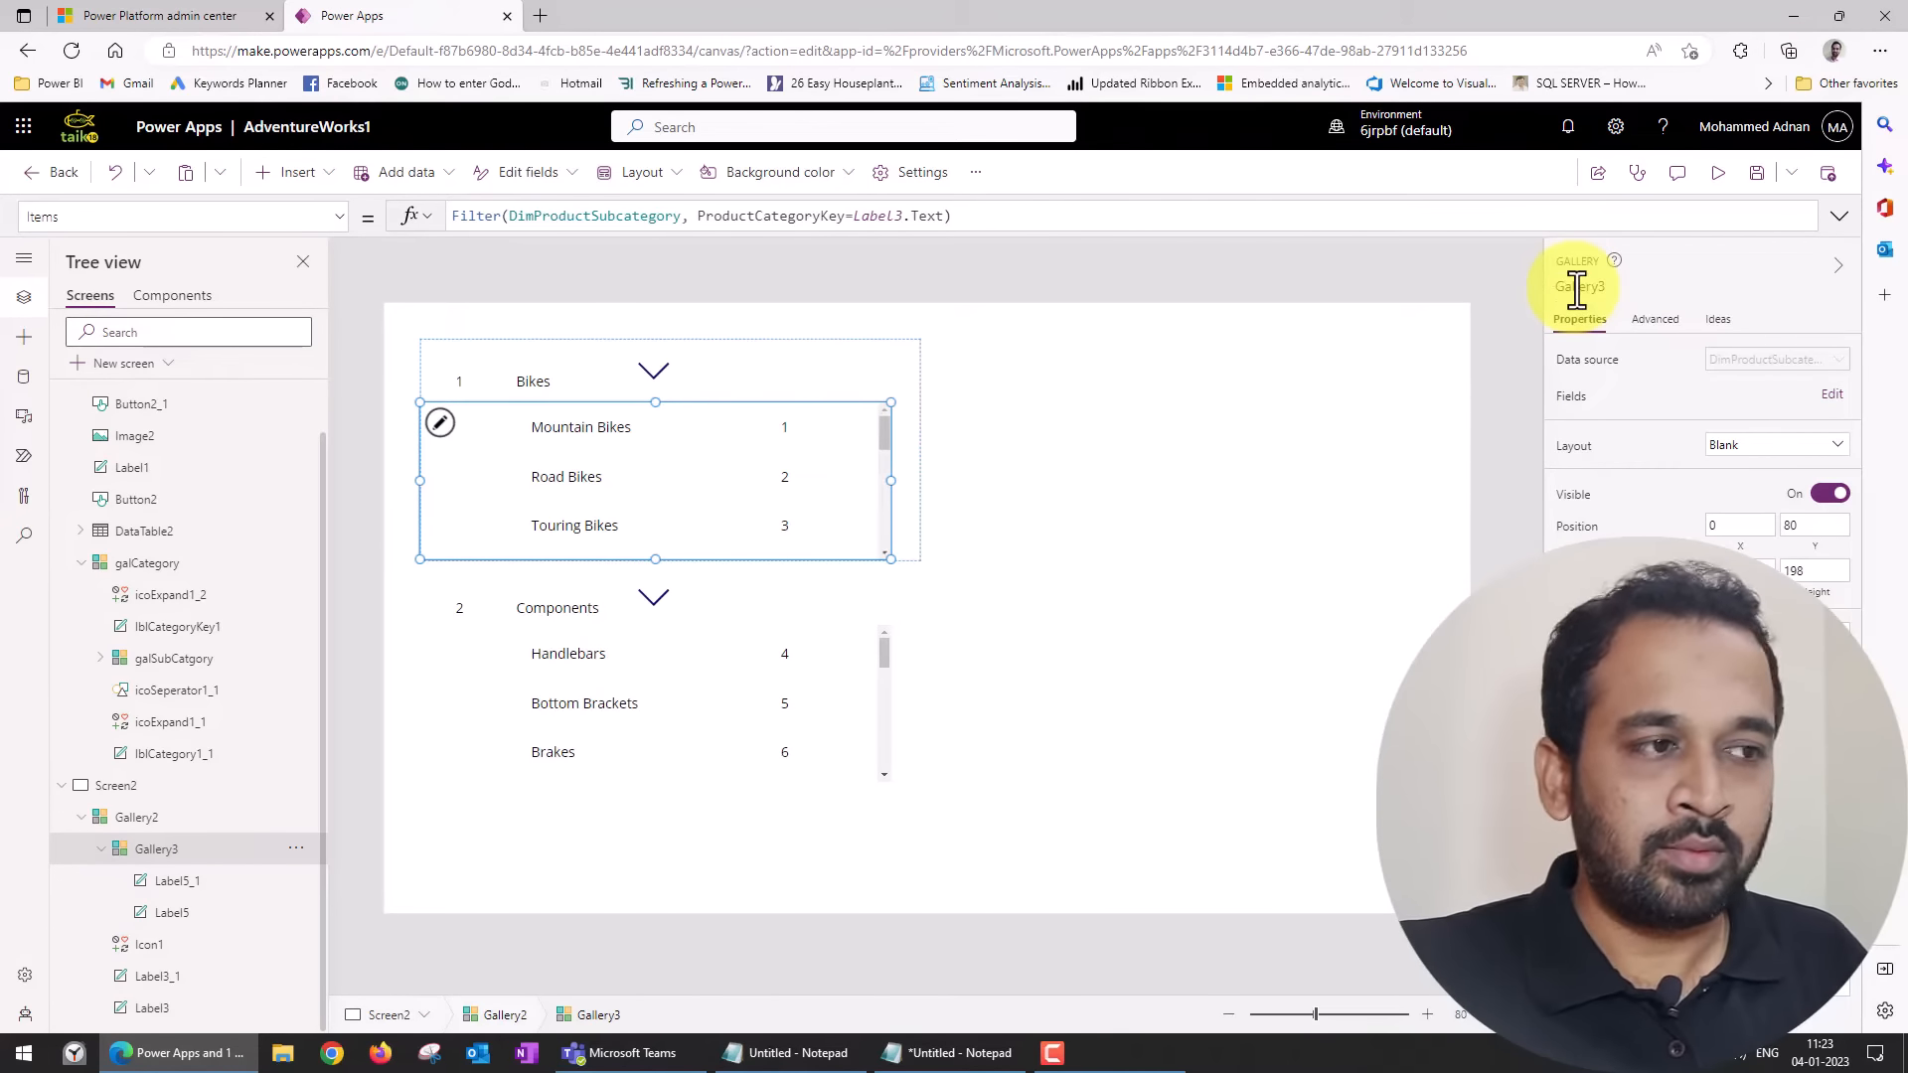
pyautogui.click(147, 821)
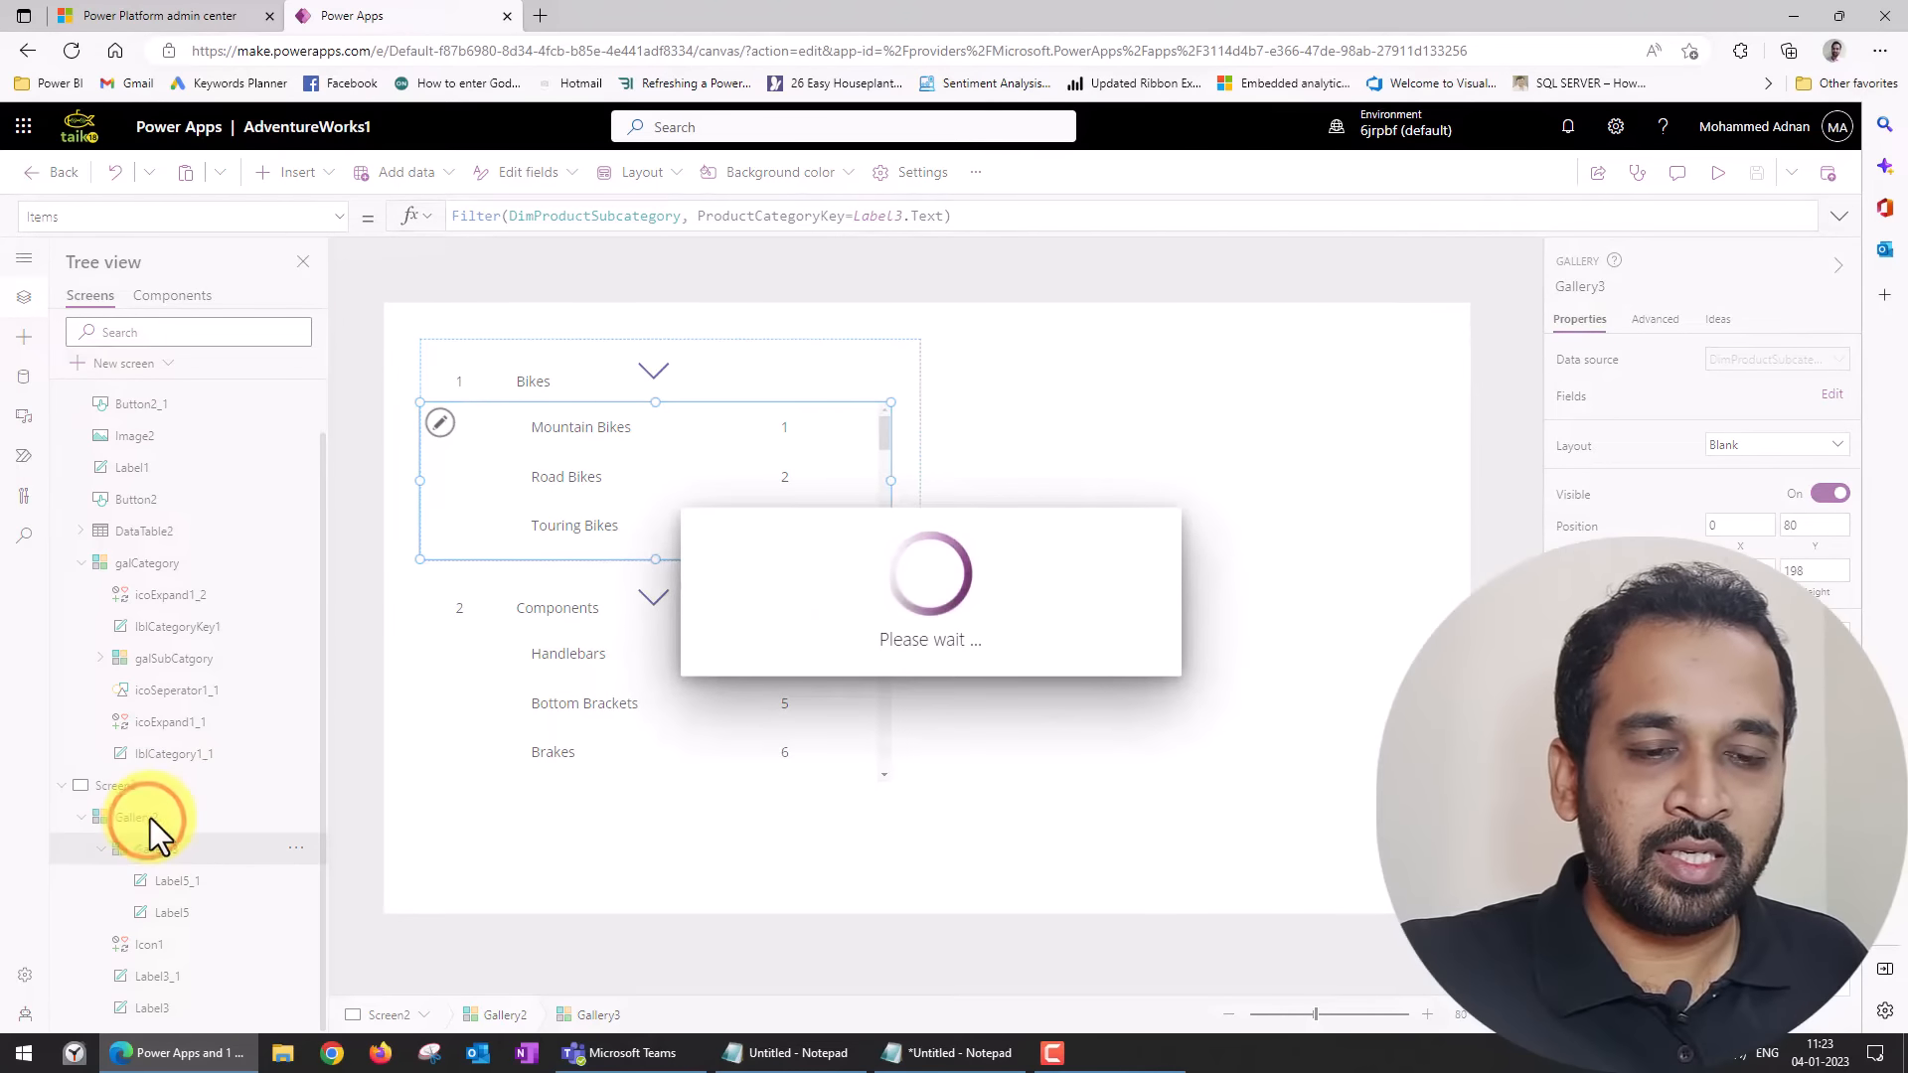
pyautogui.click(1589, 286)
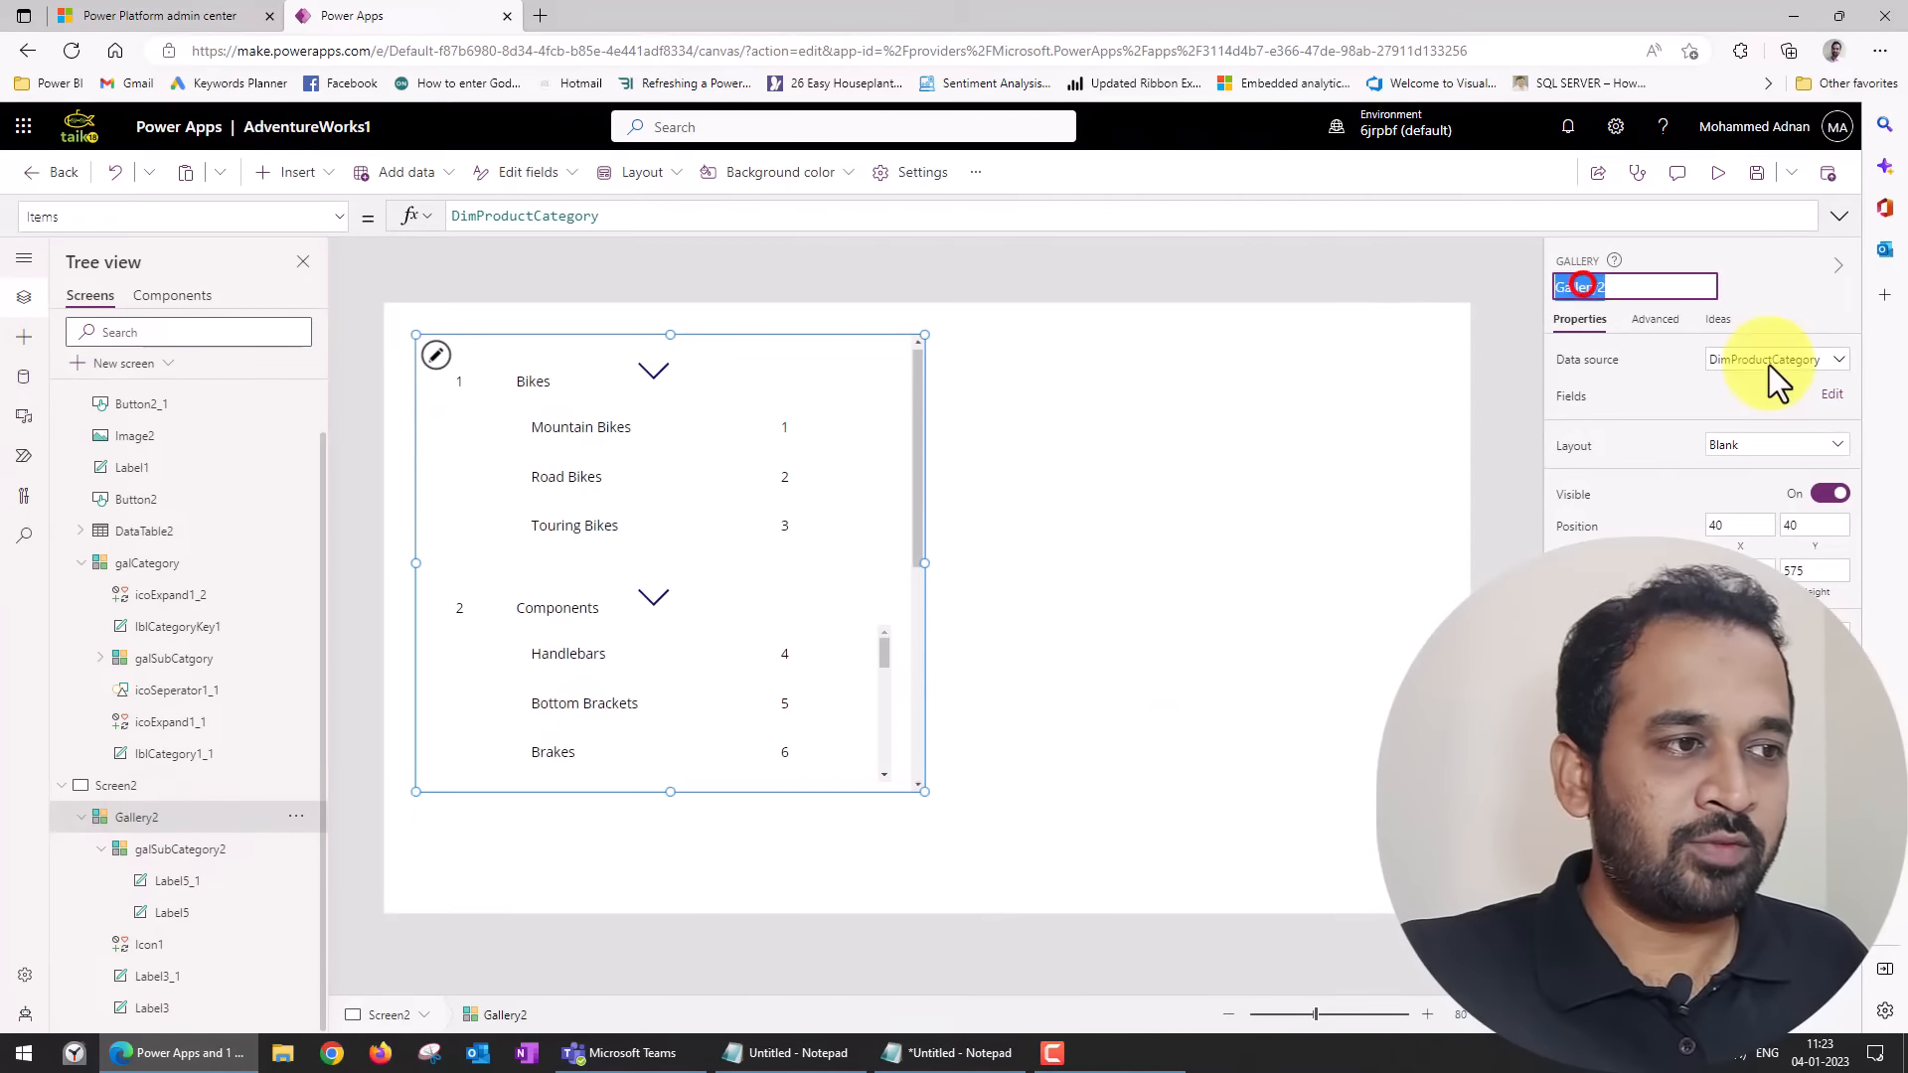
pyautogui.write('ga')
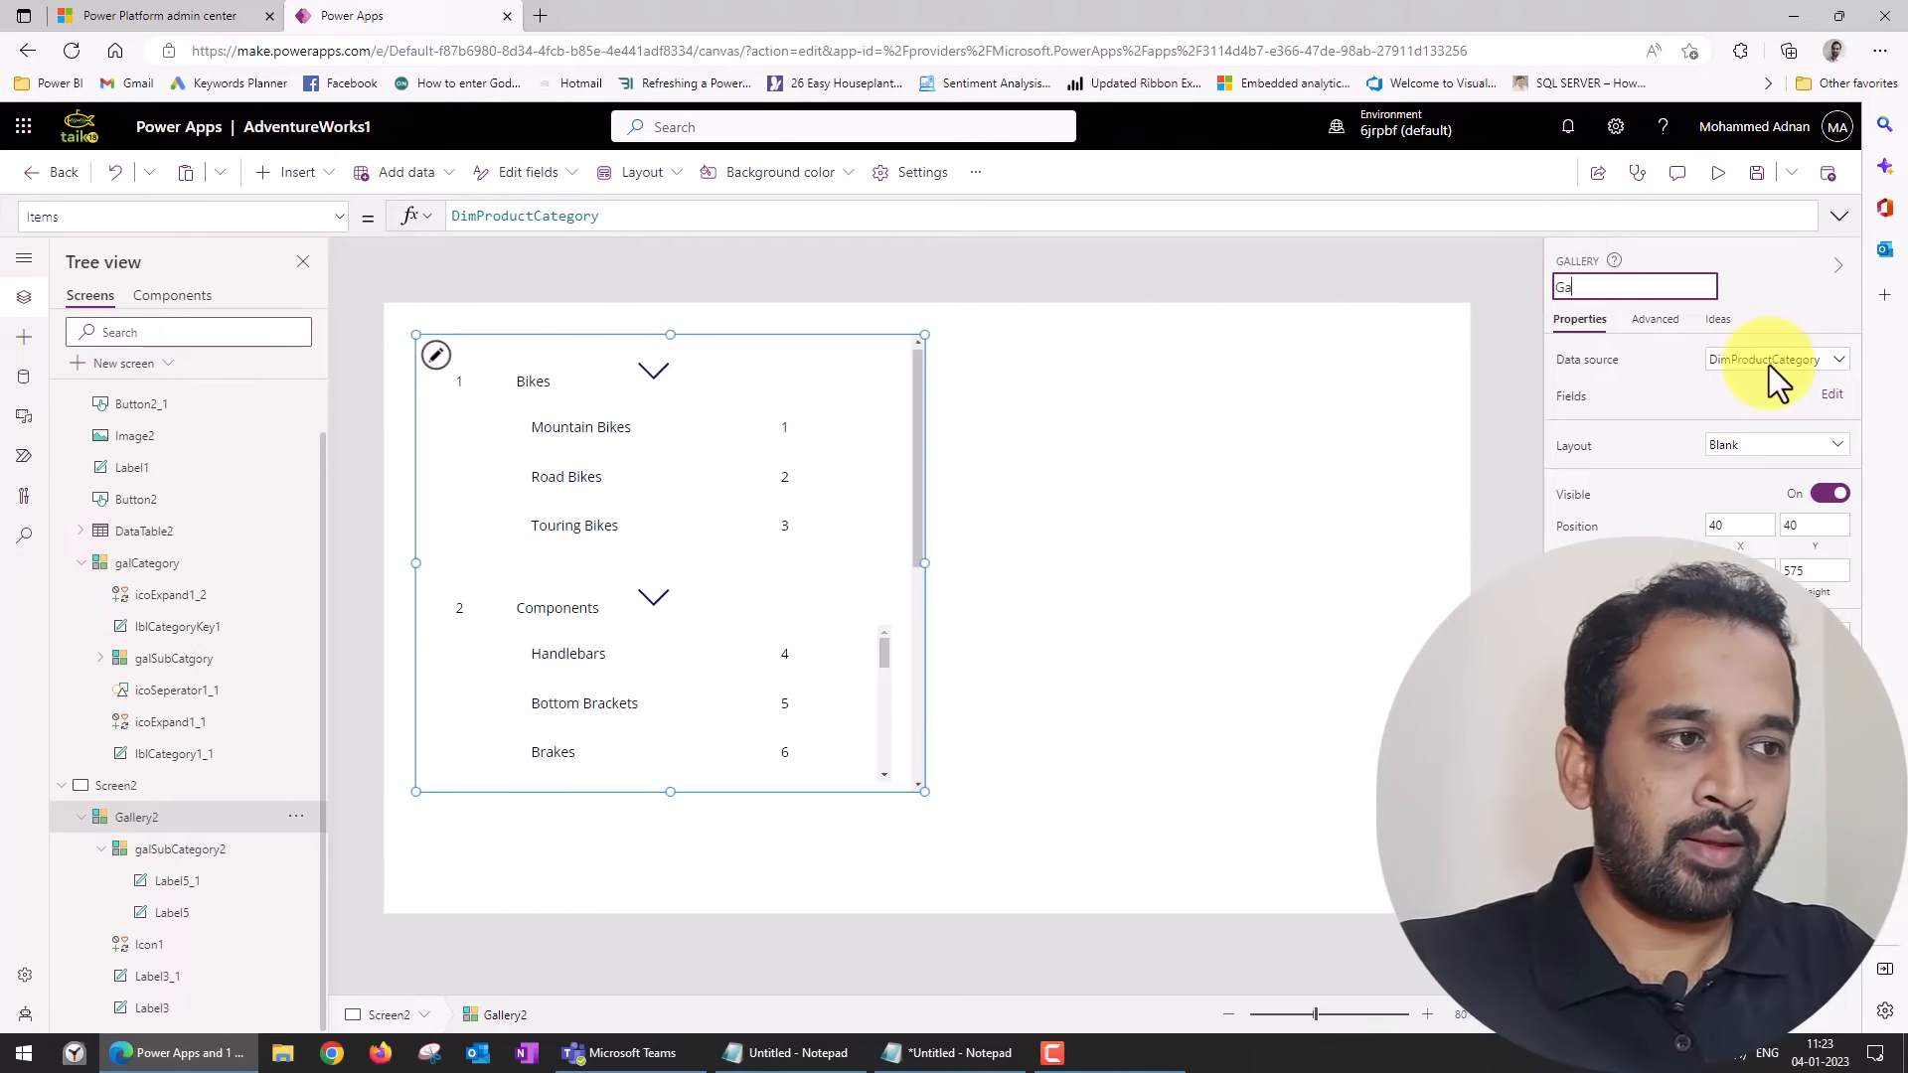
pyautogui.write('lCategory')
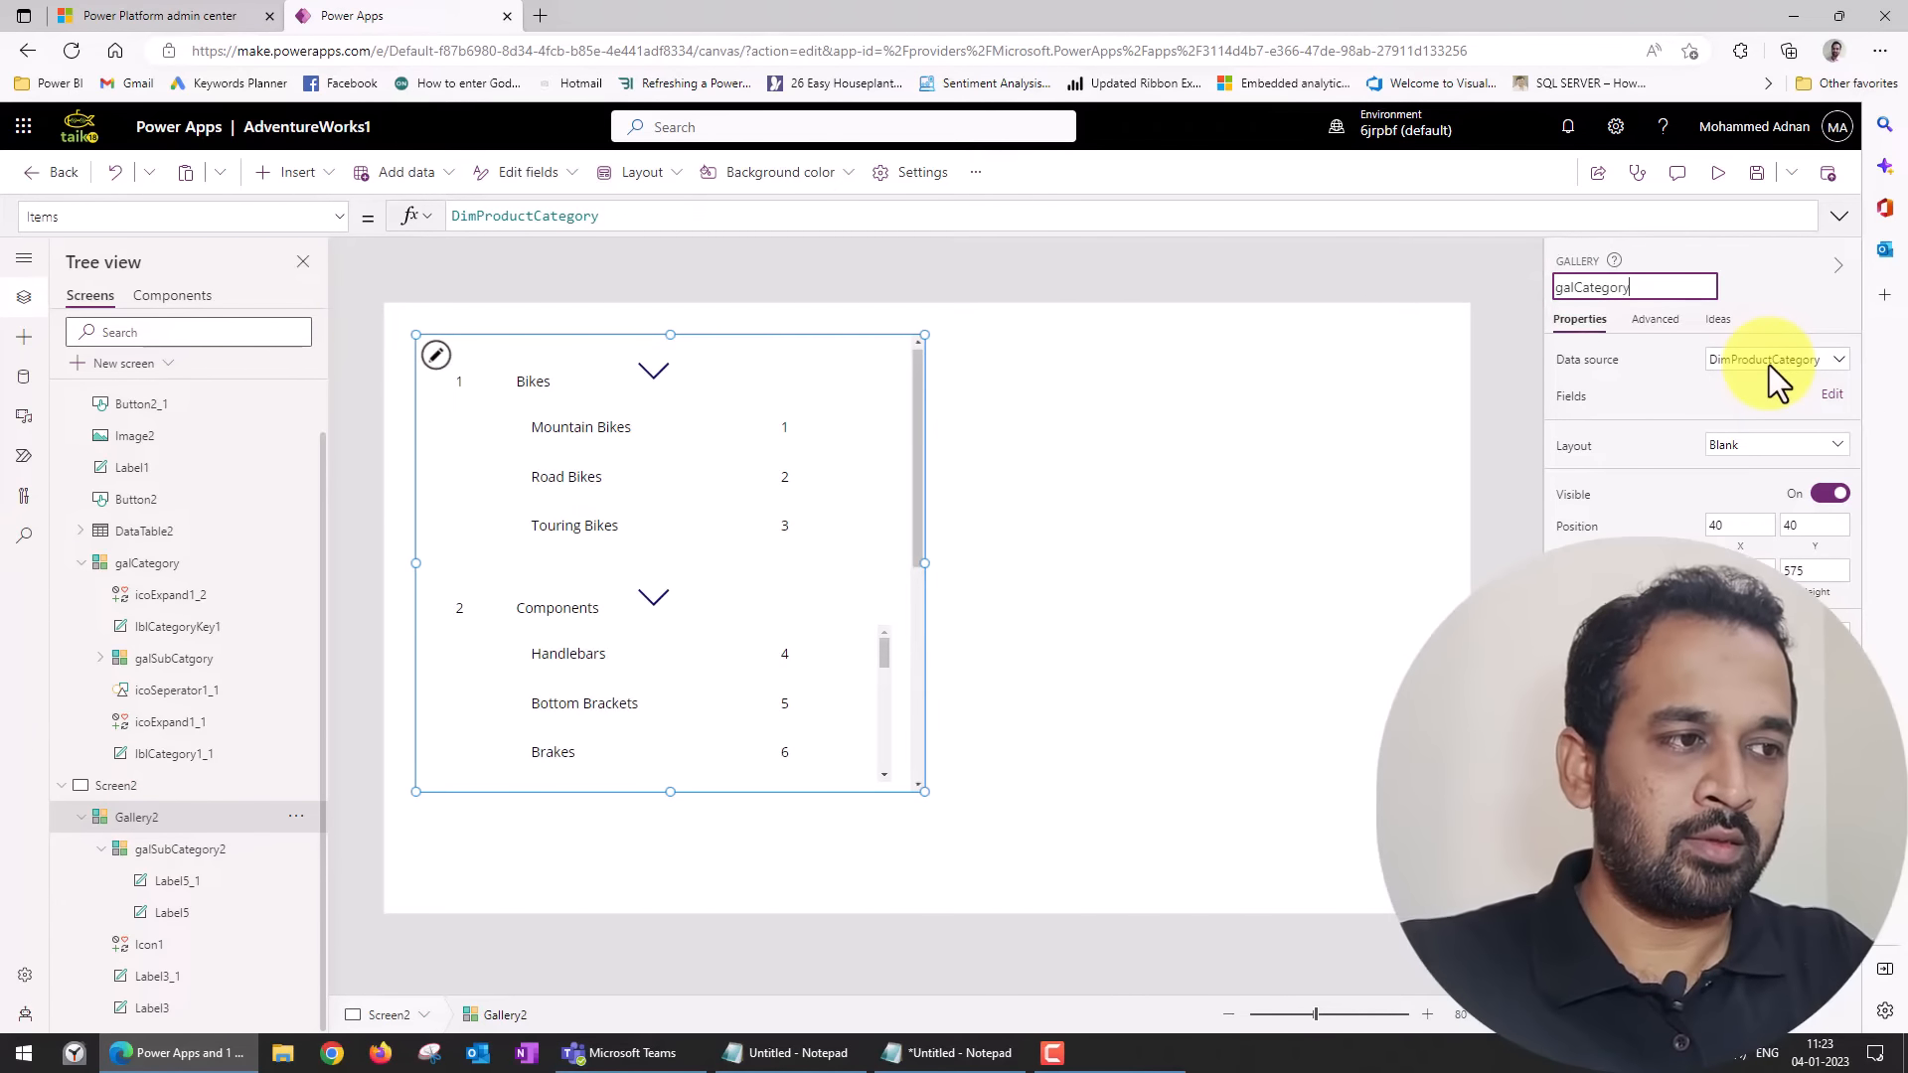
pyautogui.press('Return')
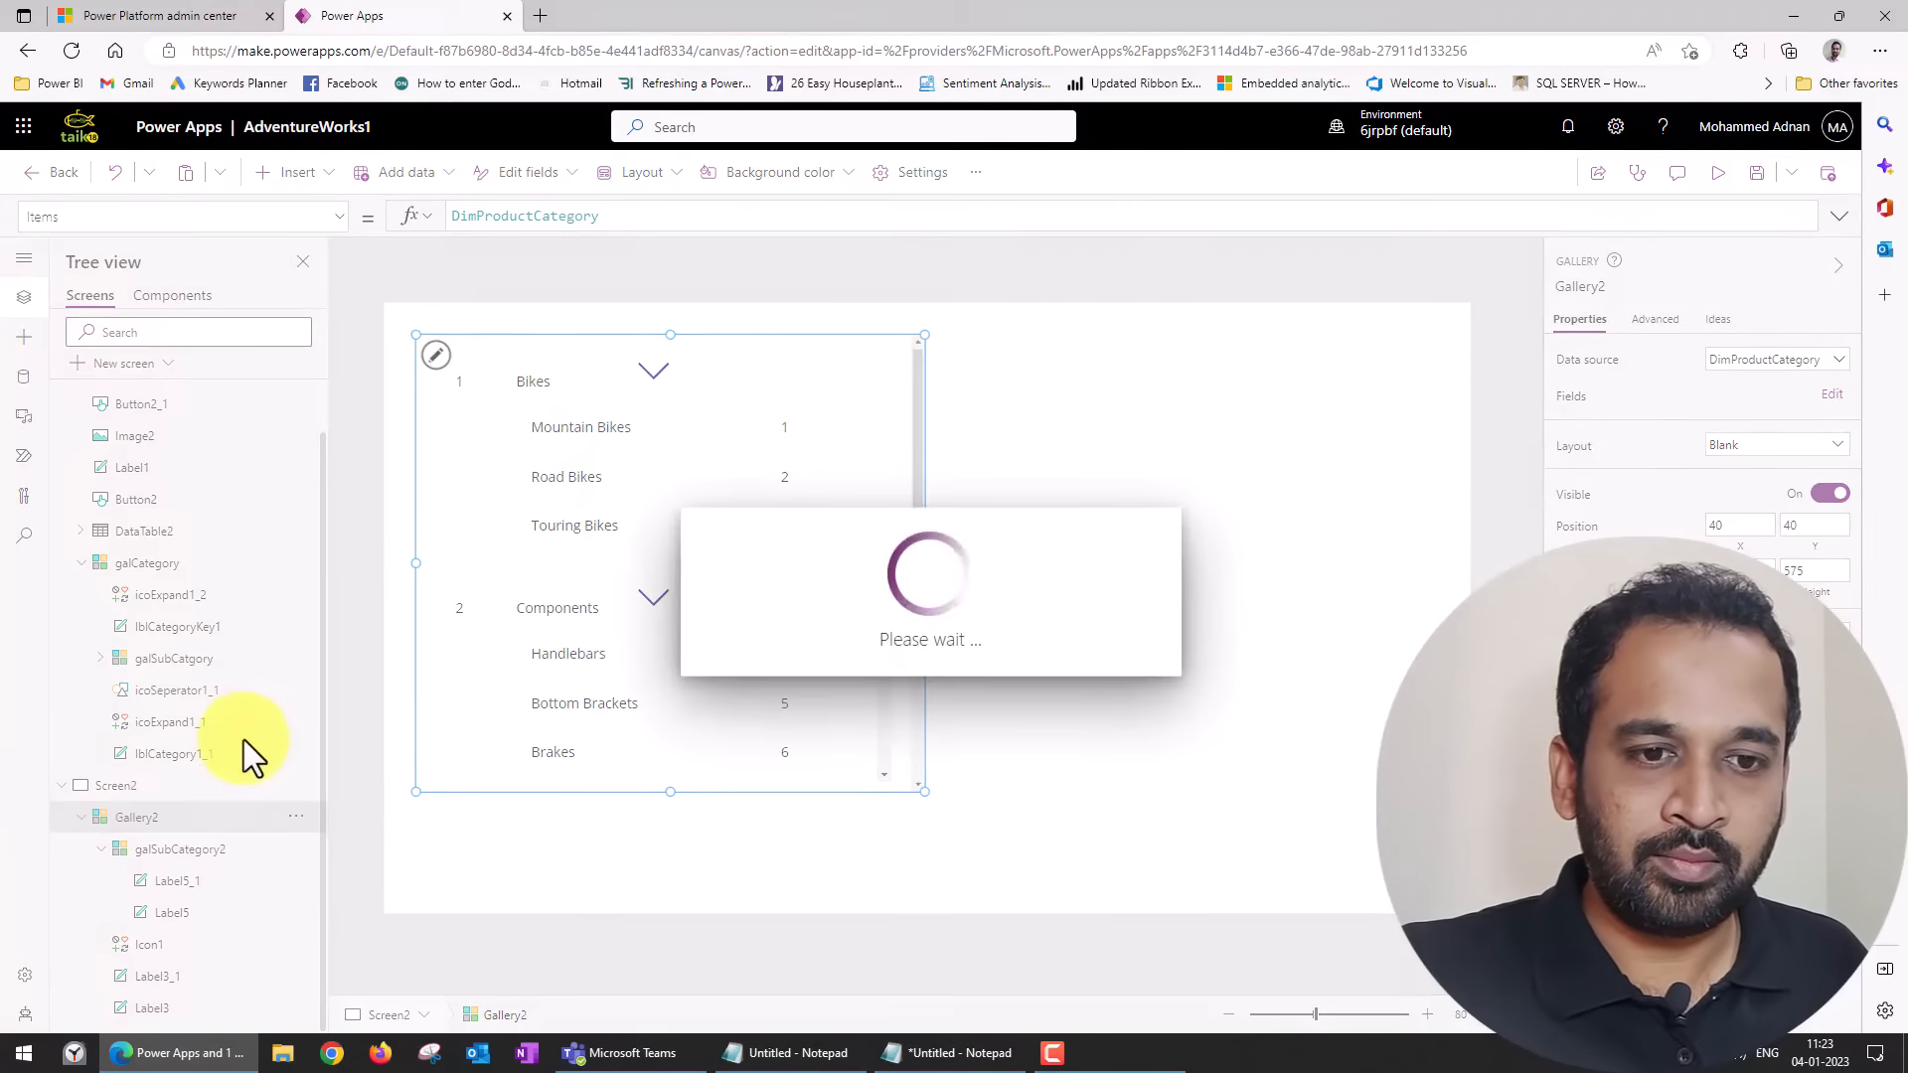
# Rename the two labels inside galSubCategory2 as lblSubCategoryName2 and lblSubCategoryKey2.
pyautogui.click(189, 880)
pyautogui.click(1580, 287)
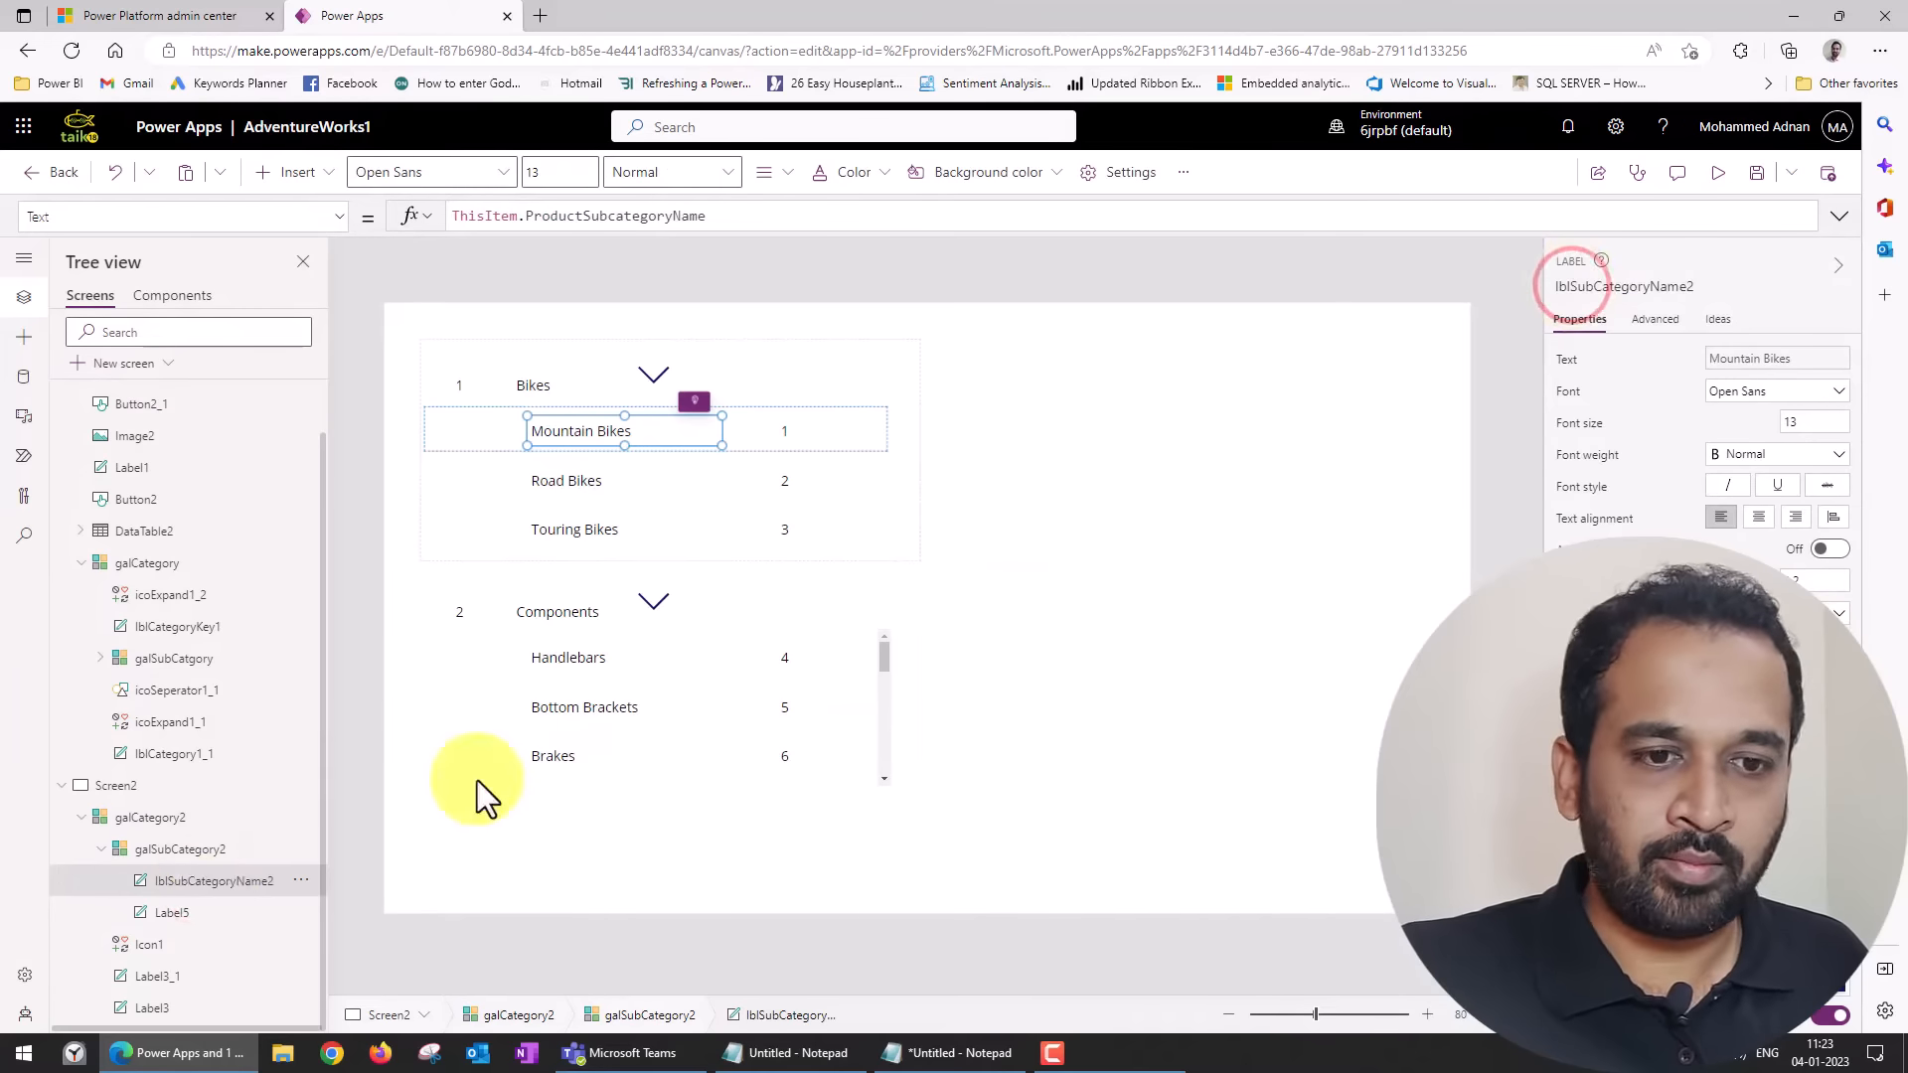
pyautogui.click(184, 913)
pyautogui.click(1615, 287)
pyautogui.write('lblSubCategoryKey2')
pyautogui.press('Return')
# Rename the chevron icon in galCategory2 as icoExpand2.
pyautogui.click(169, 943)
pyautogui.click(1573, 288)
pyautogui.write('Expand2')
pyautogui.press('Return')
# Rename the category name label as lblCategoryName2 and the category key label as lblCategorykey2.
pyautogui.click(159, 976)
pyautogui.click(1606, 287)
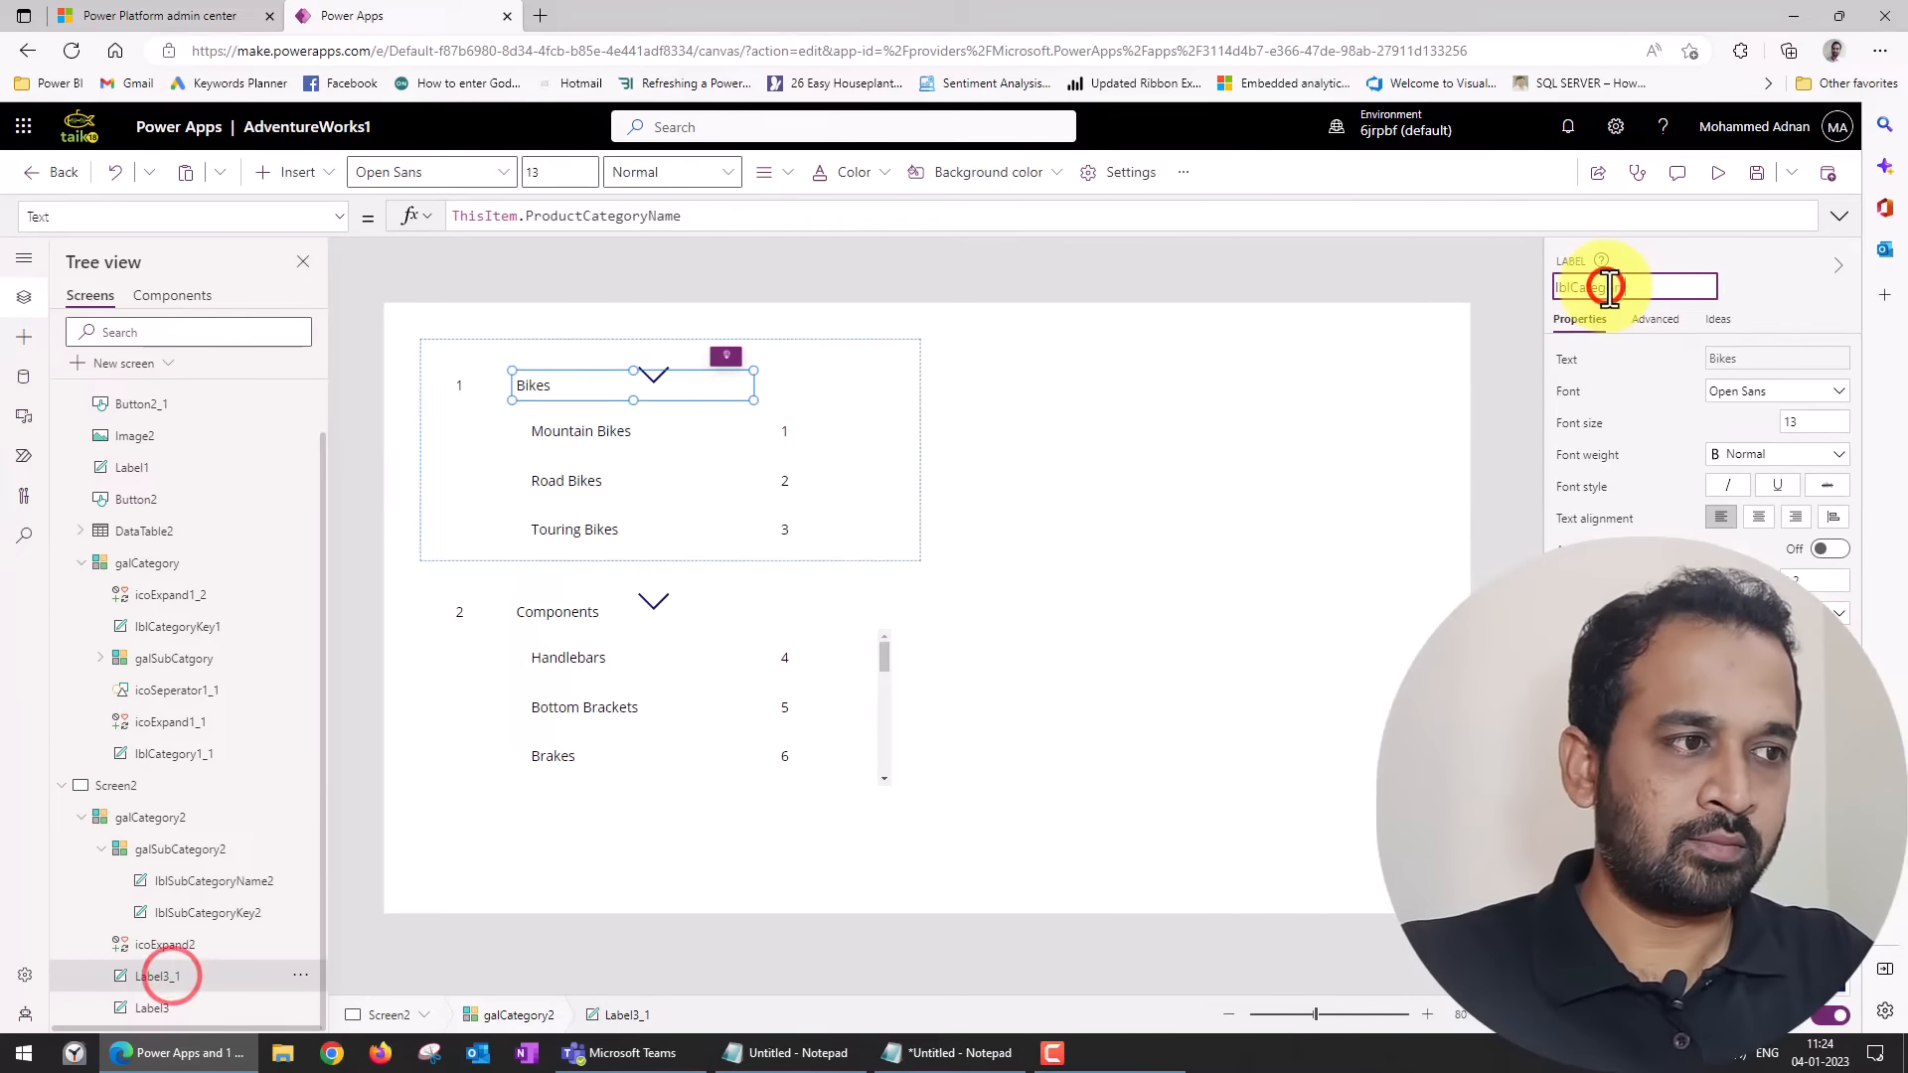
pyautogui.write('lblCategoryName2')
pyautogui.press('Return')
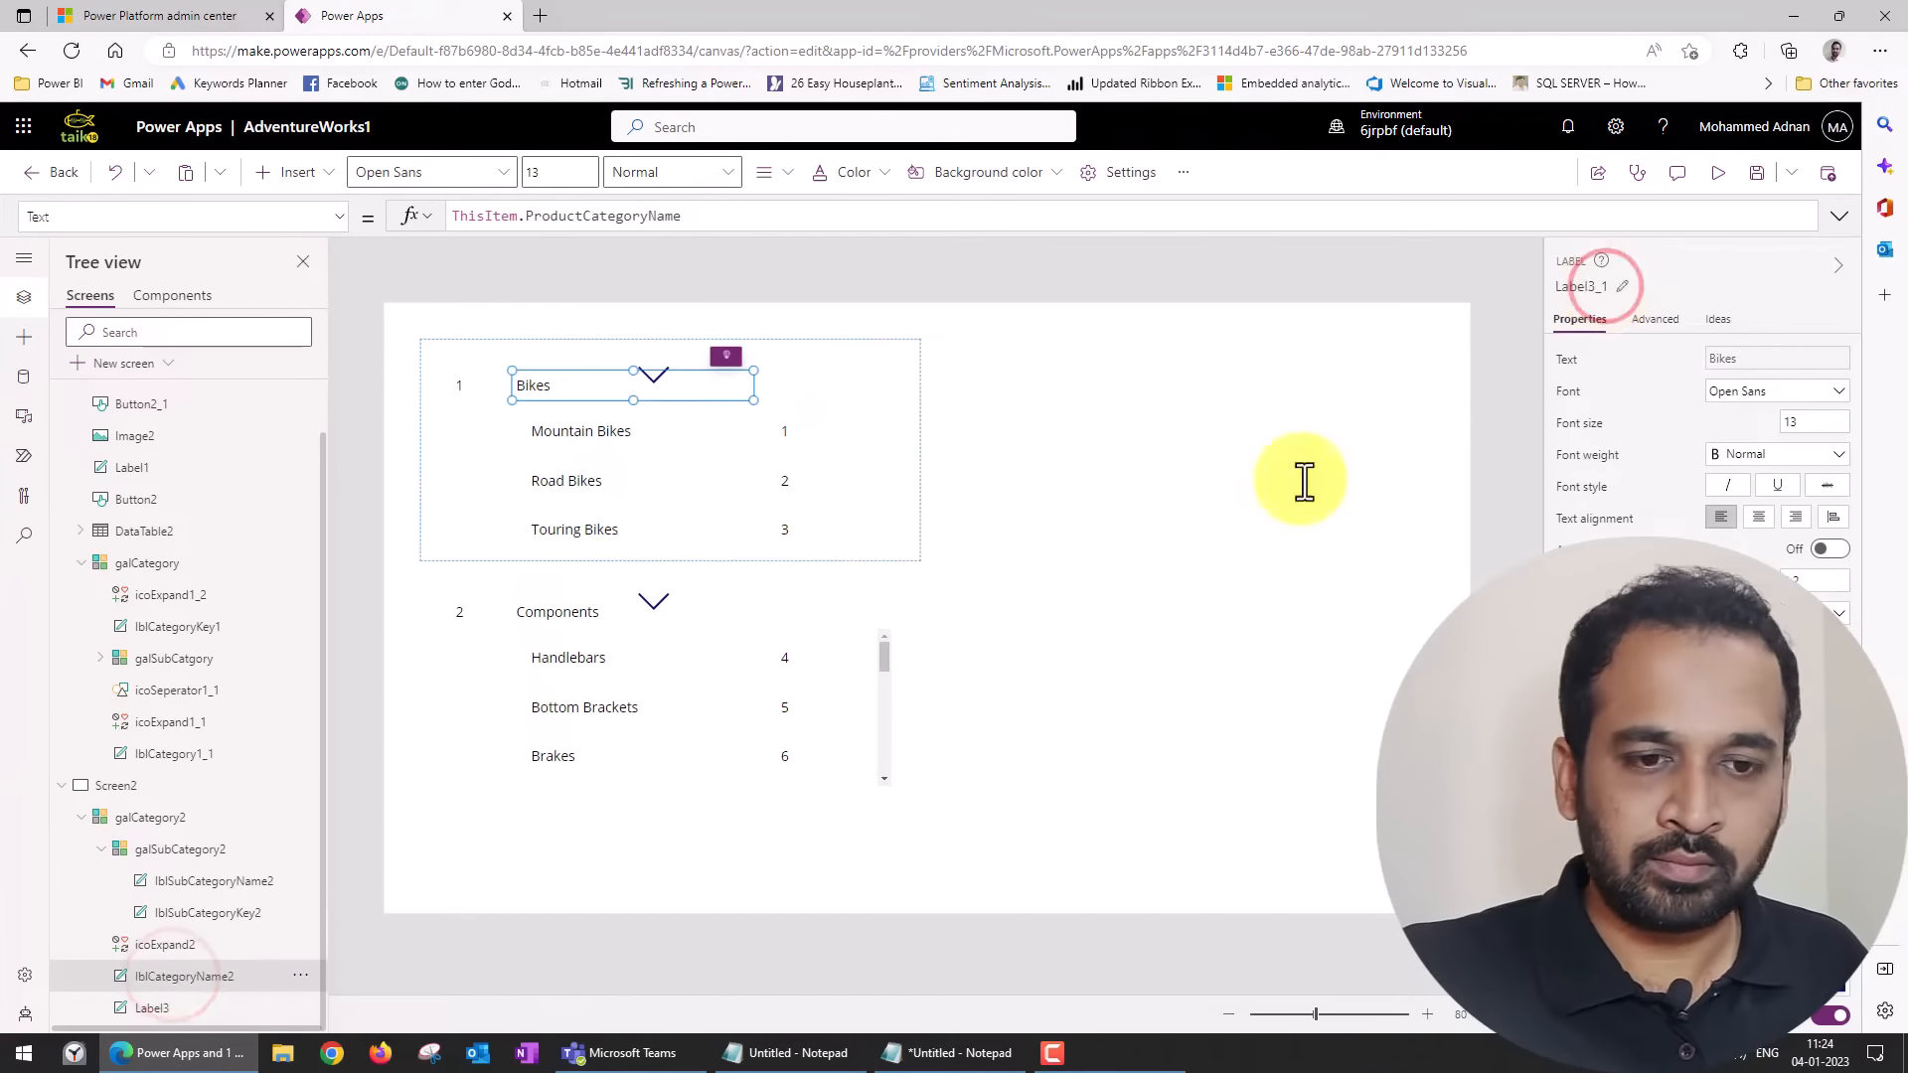
pyautogui.click(152, 1008)
pyautogui.click(1590, 287)
pyautogui.write('lblCategorykey2')
pyautogui.press('Return')
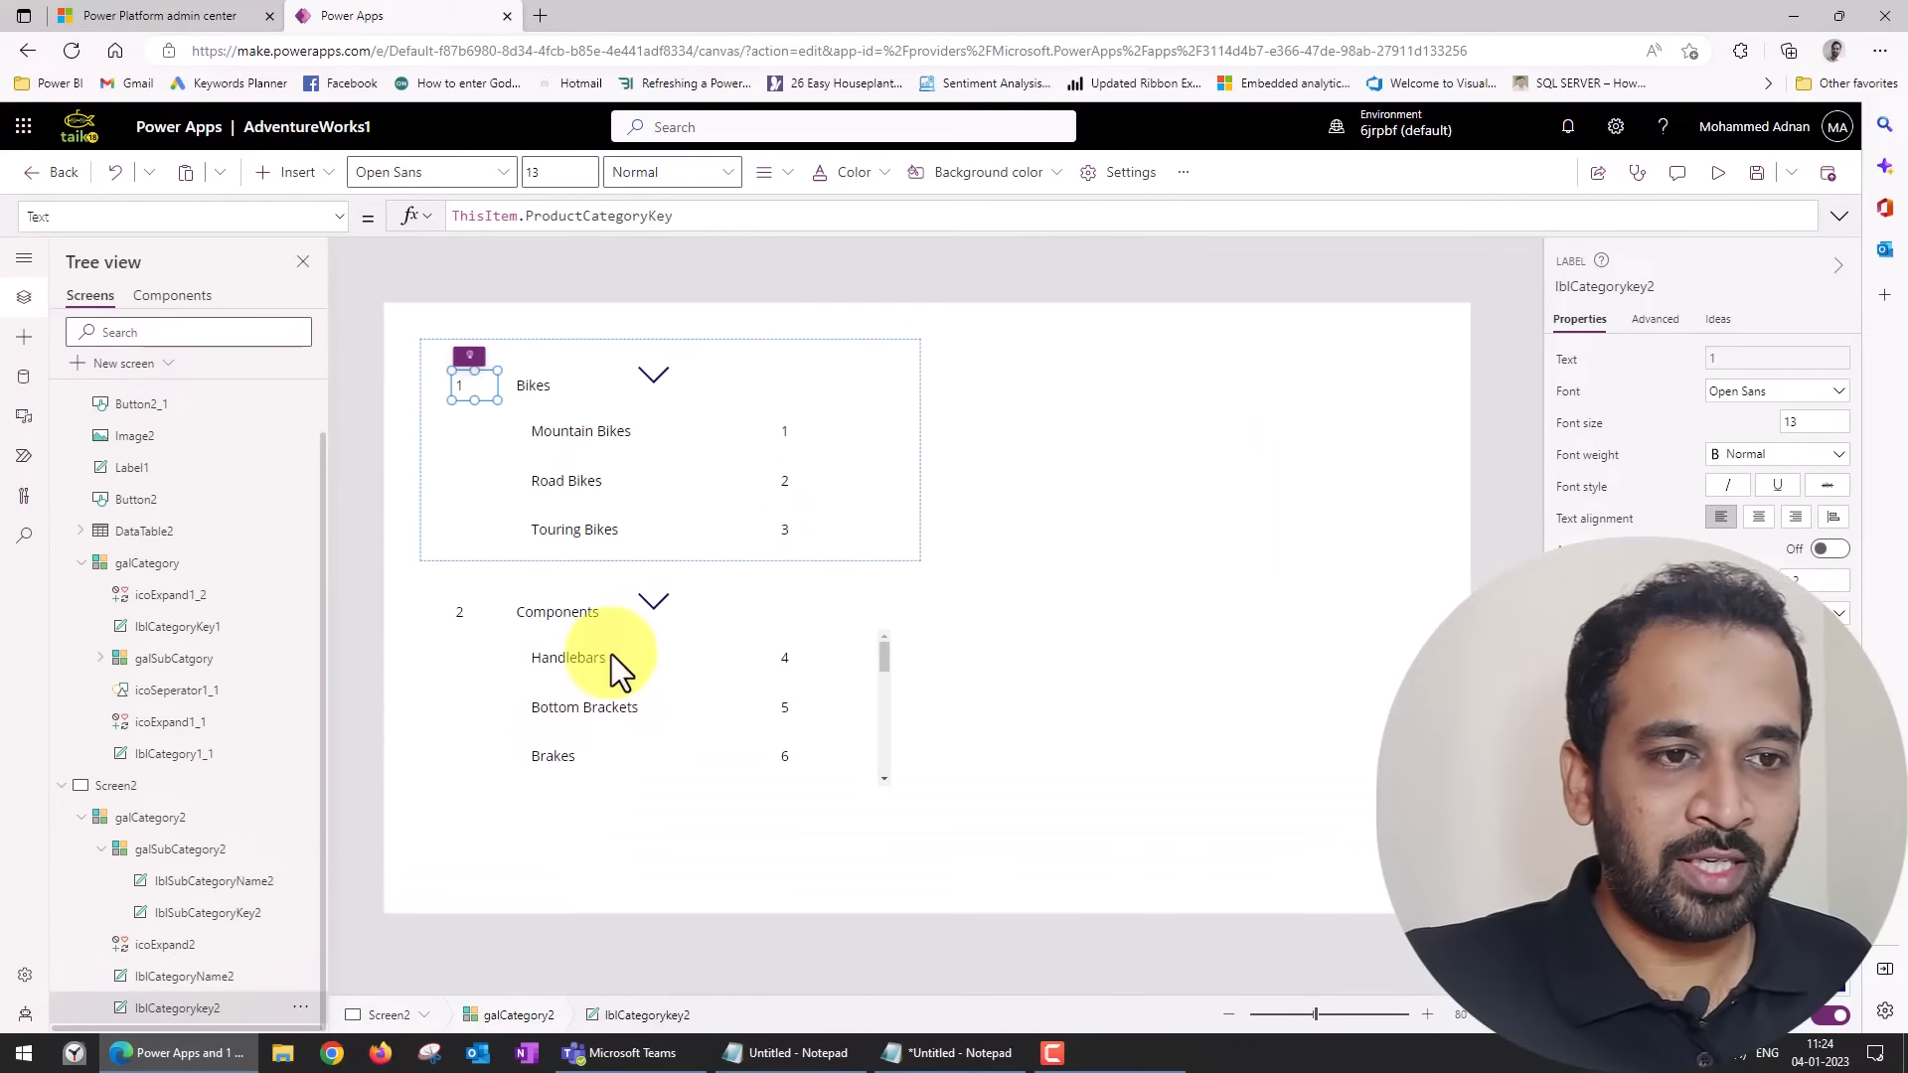
pyautogui.click(809, 453)
pyautogui.click(746, 373)
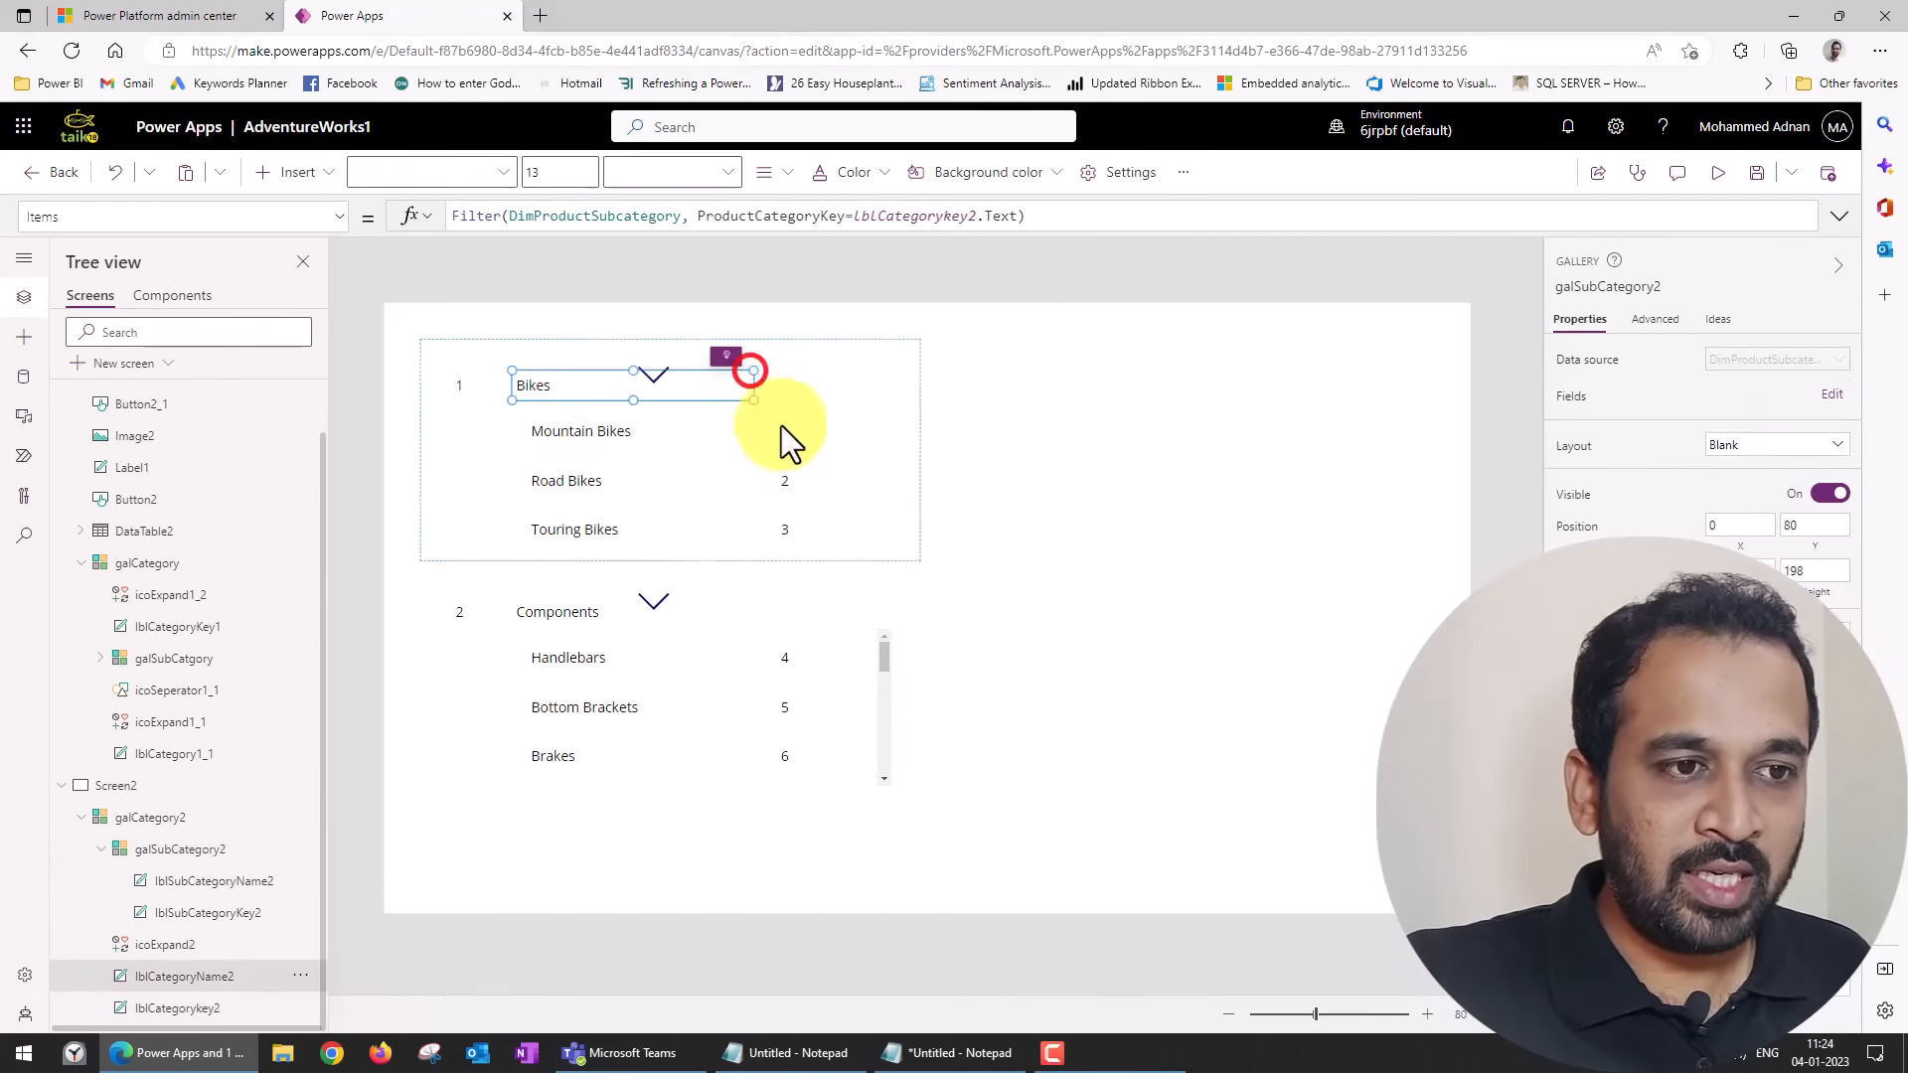
pyautogui.click(851, 529)
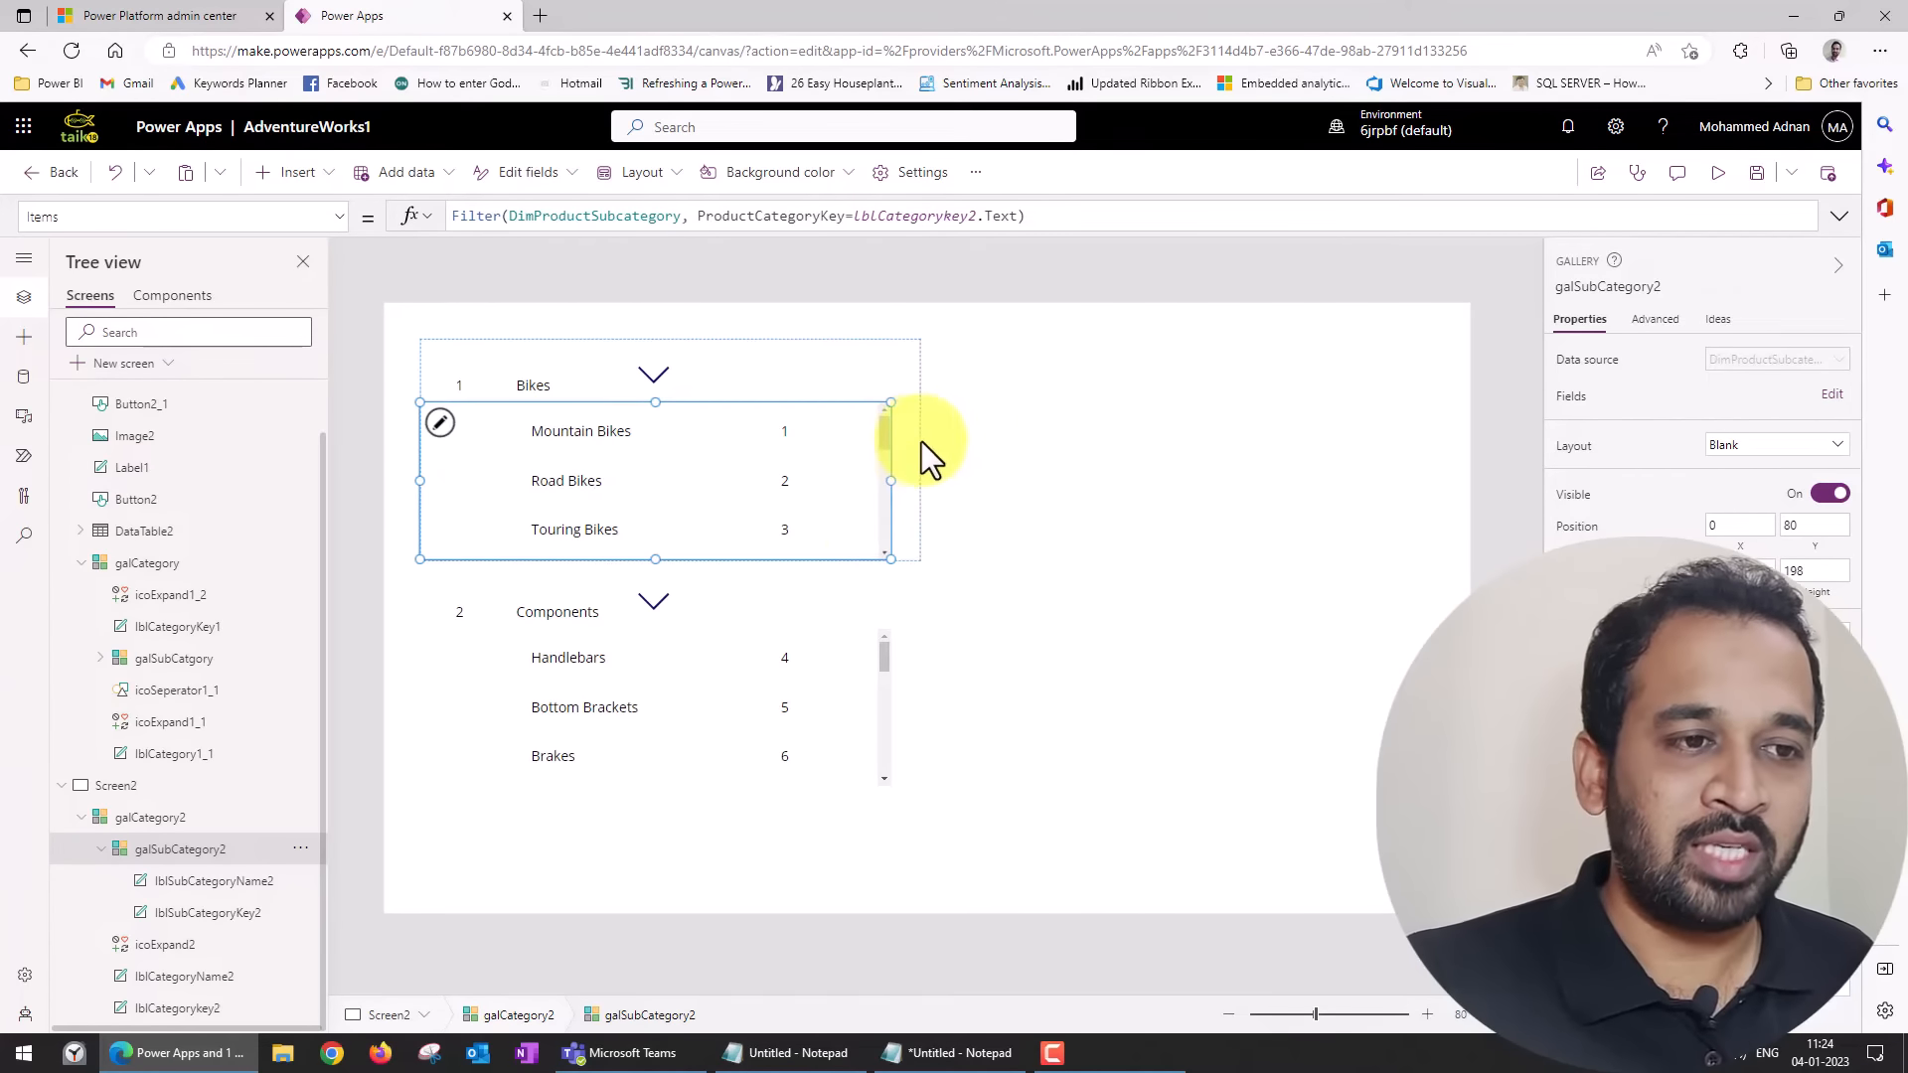
# Insert a data table connected to DimProduct on Screen2 and fit it beside the gallery at X 772, Y 64, sized 548 by 500.
pyautogui.click(1038, 449)
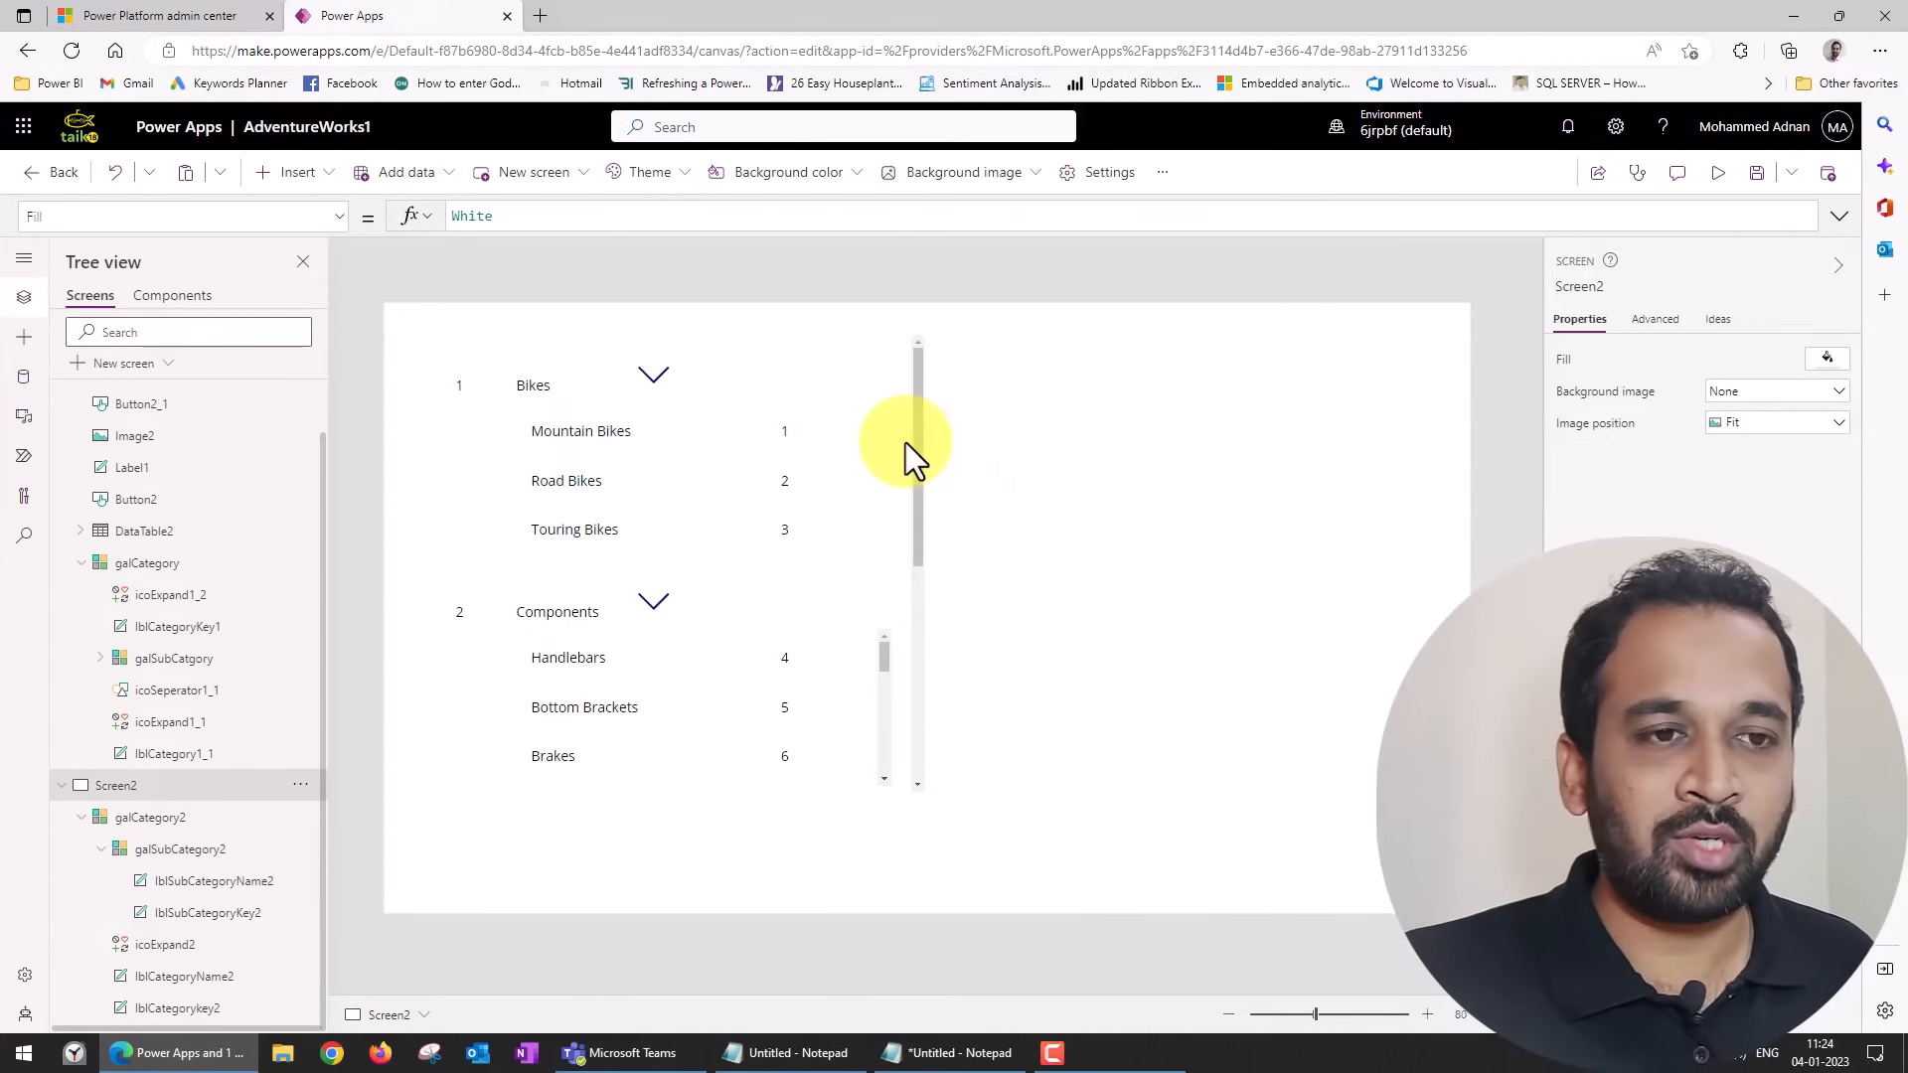
pyautogui.click(968, 474)
pyautogui.click(320, 169)
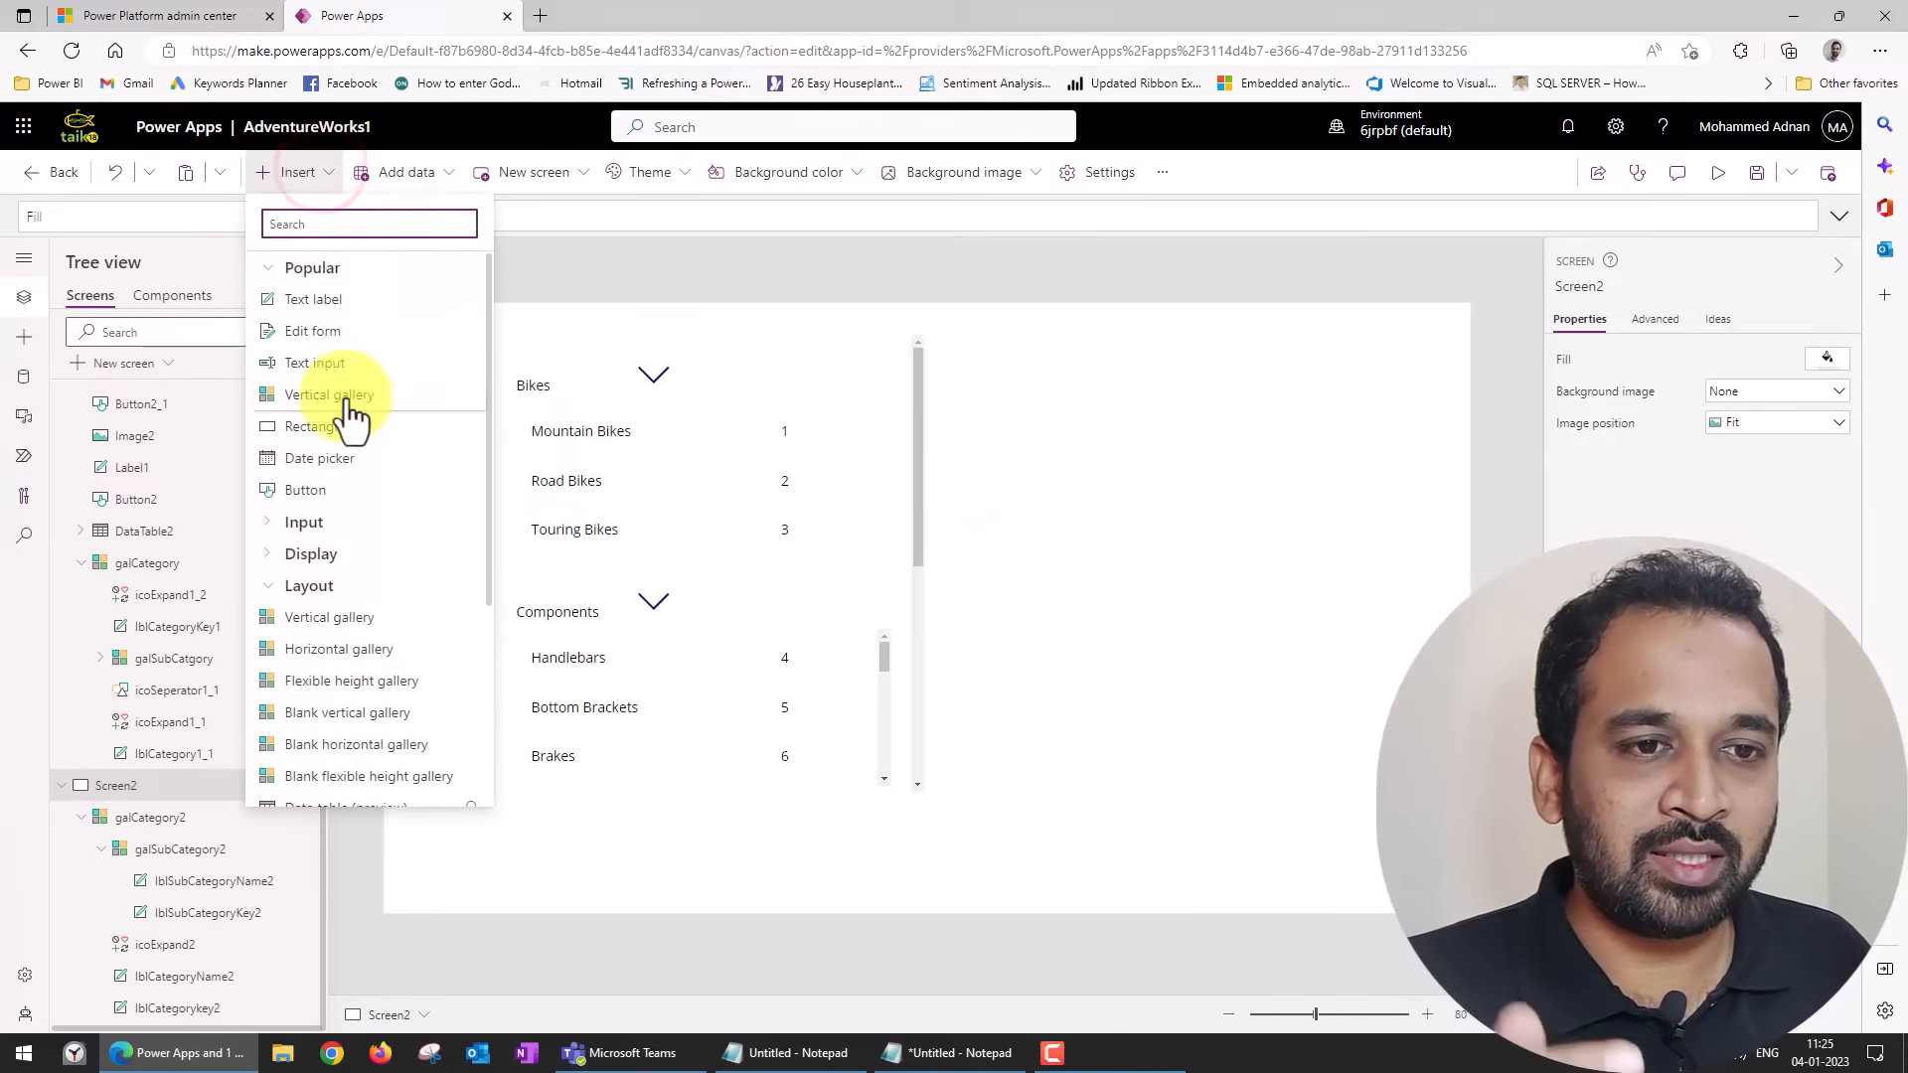
pyautogui.scroll(-3, 362, 601)
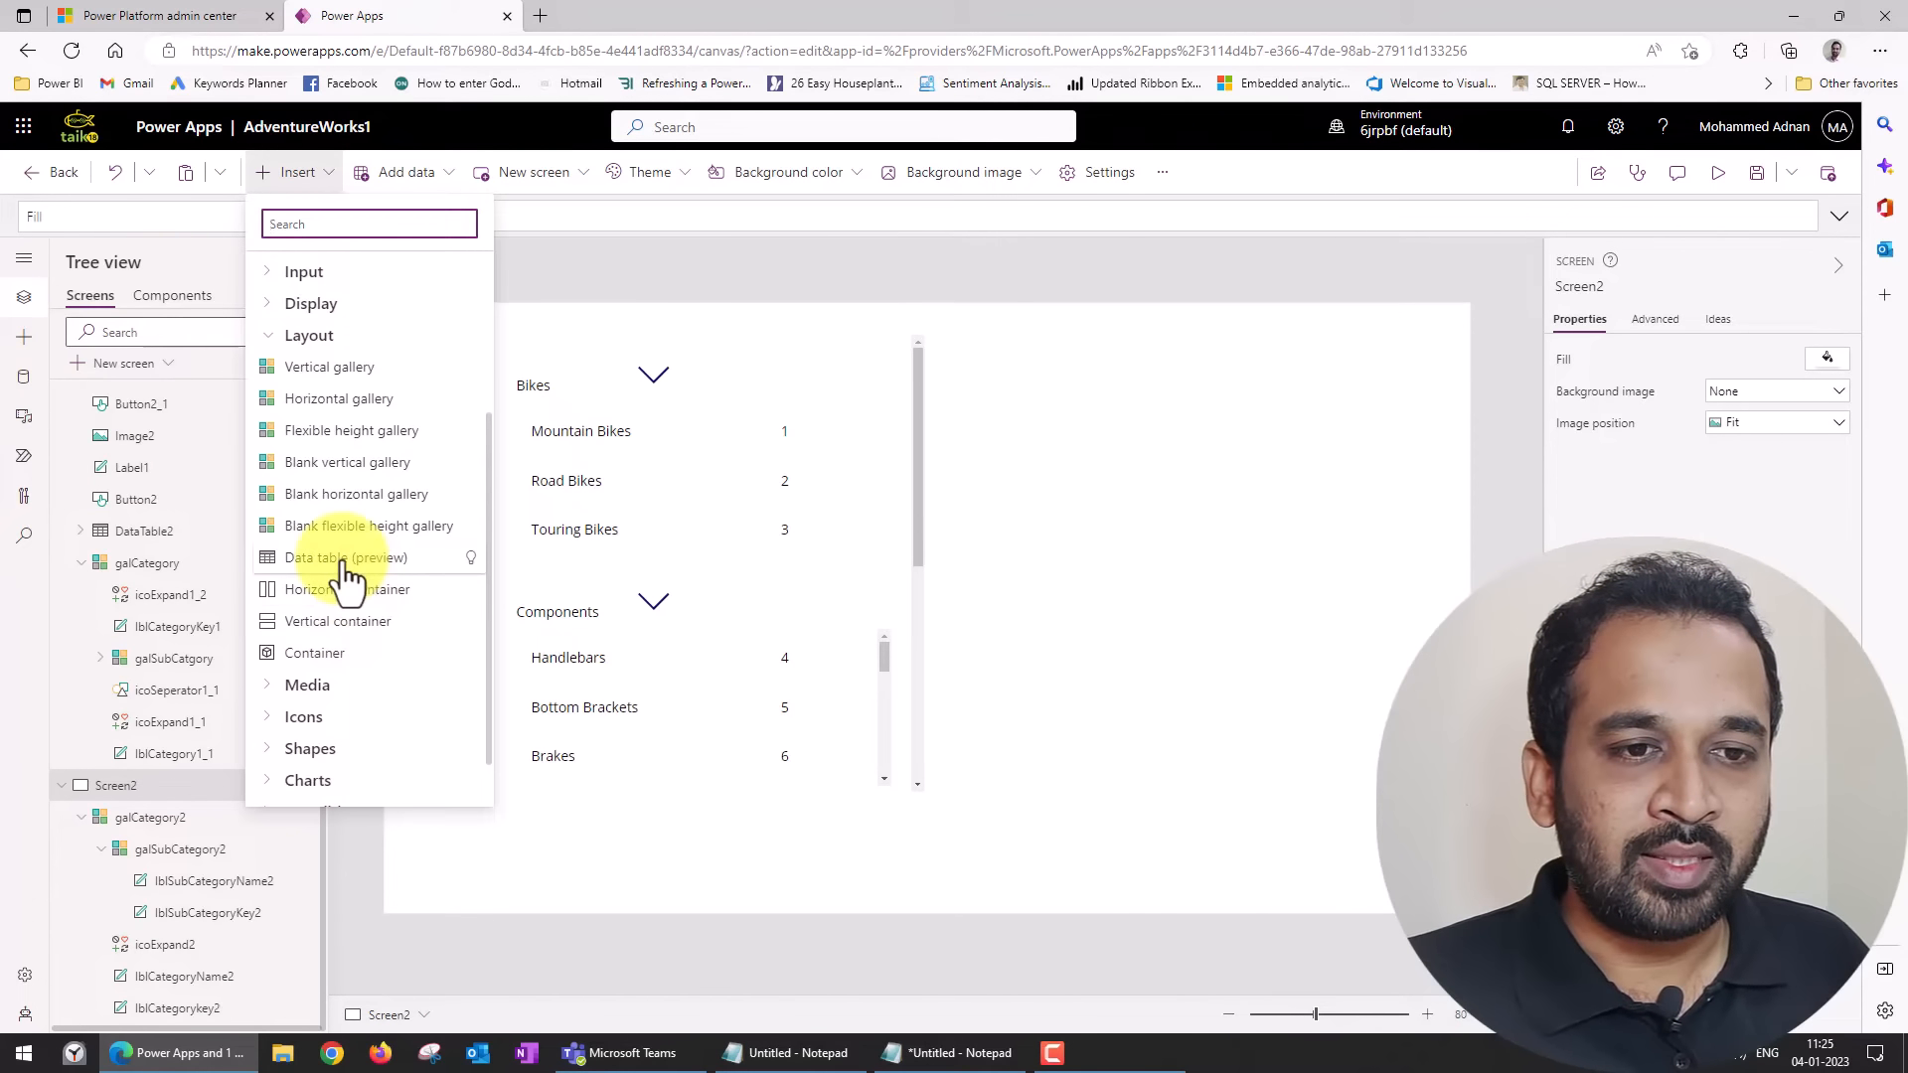
pyautogui.click(341, 558)
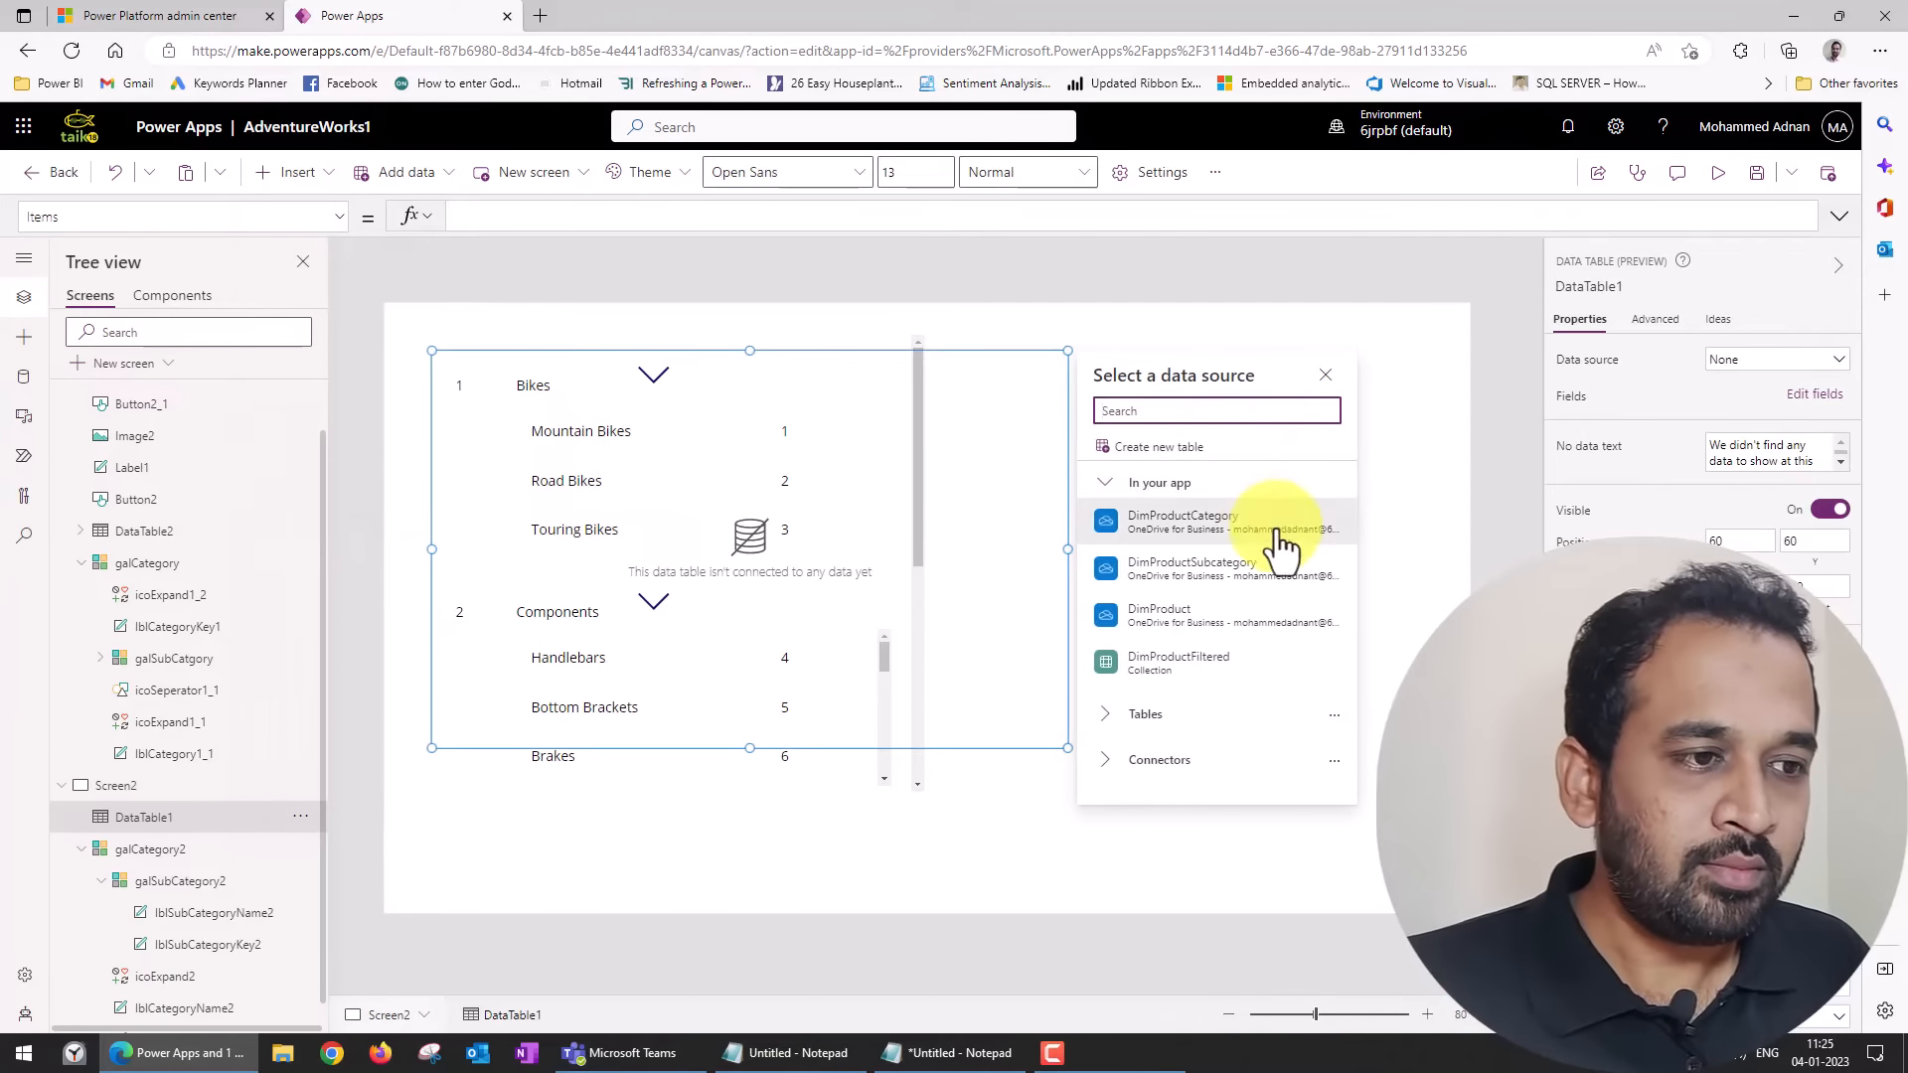
pyautogui.click(1226, 618)
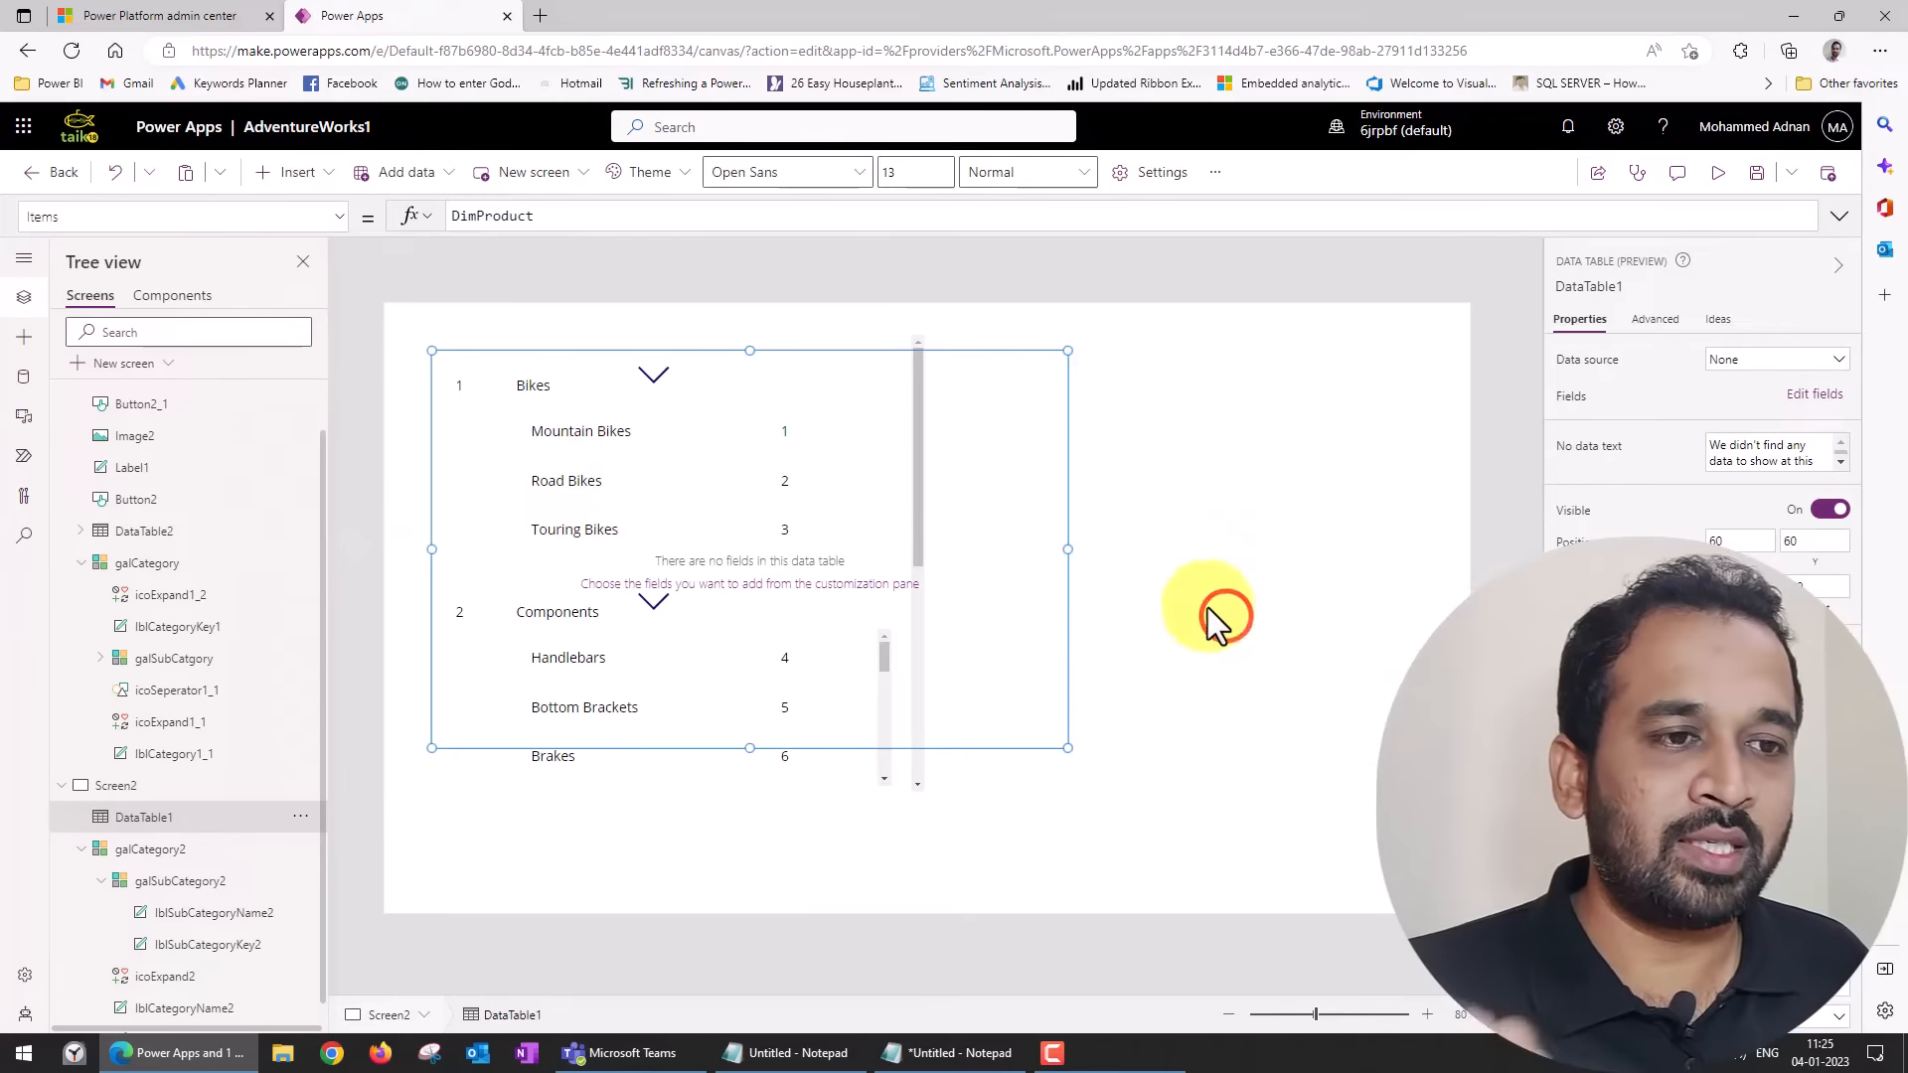
pyautogui.moveTo(966, 350); pyautogui.dragTo(1249, 371)
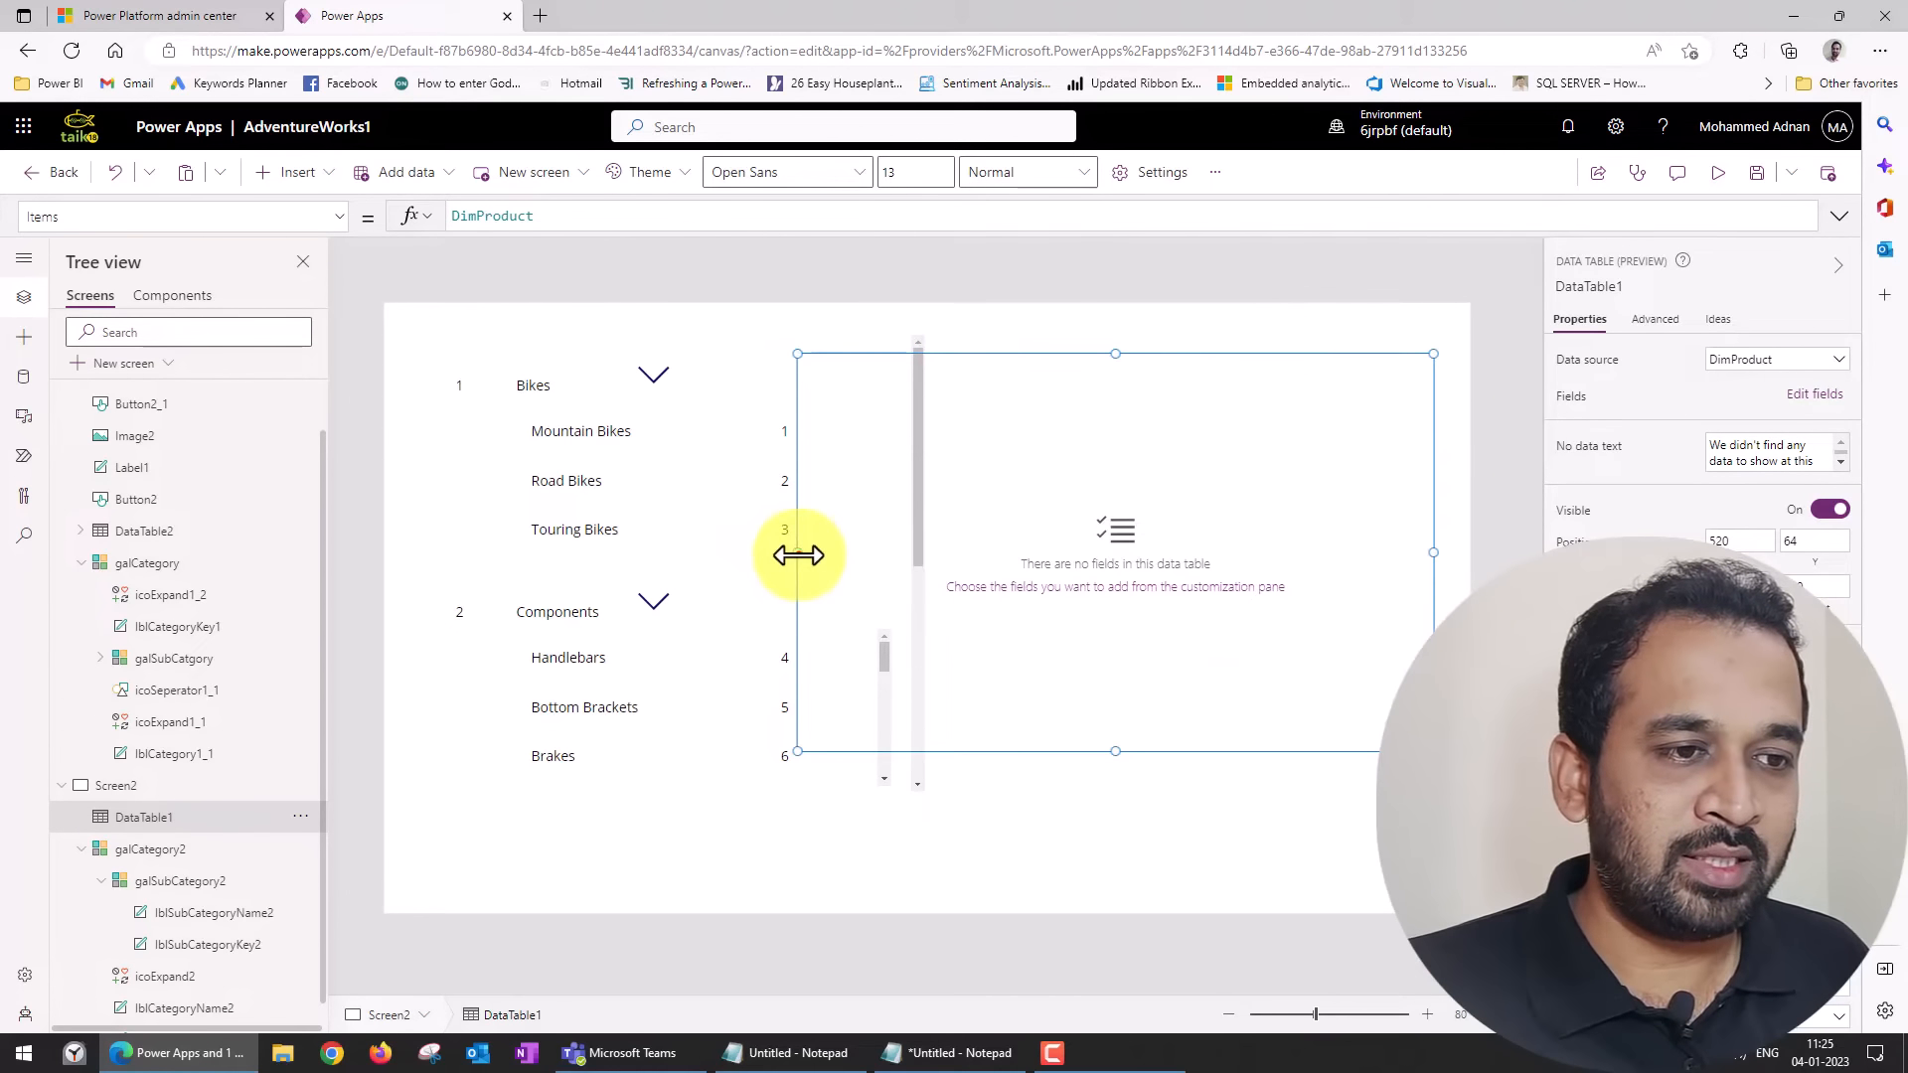
pyautogui.moveTo(797, 553); pyautogui.dragTo(999, 563)
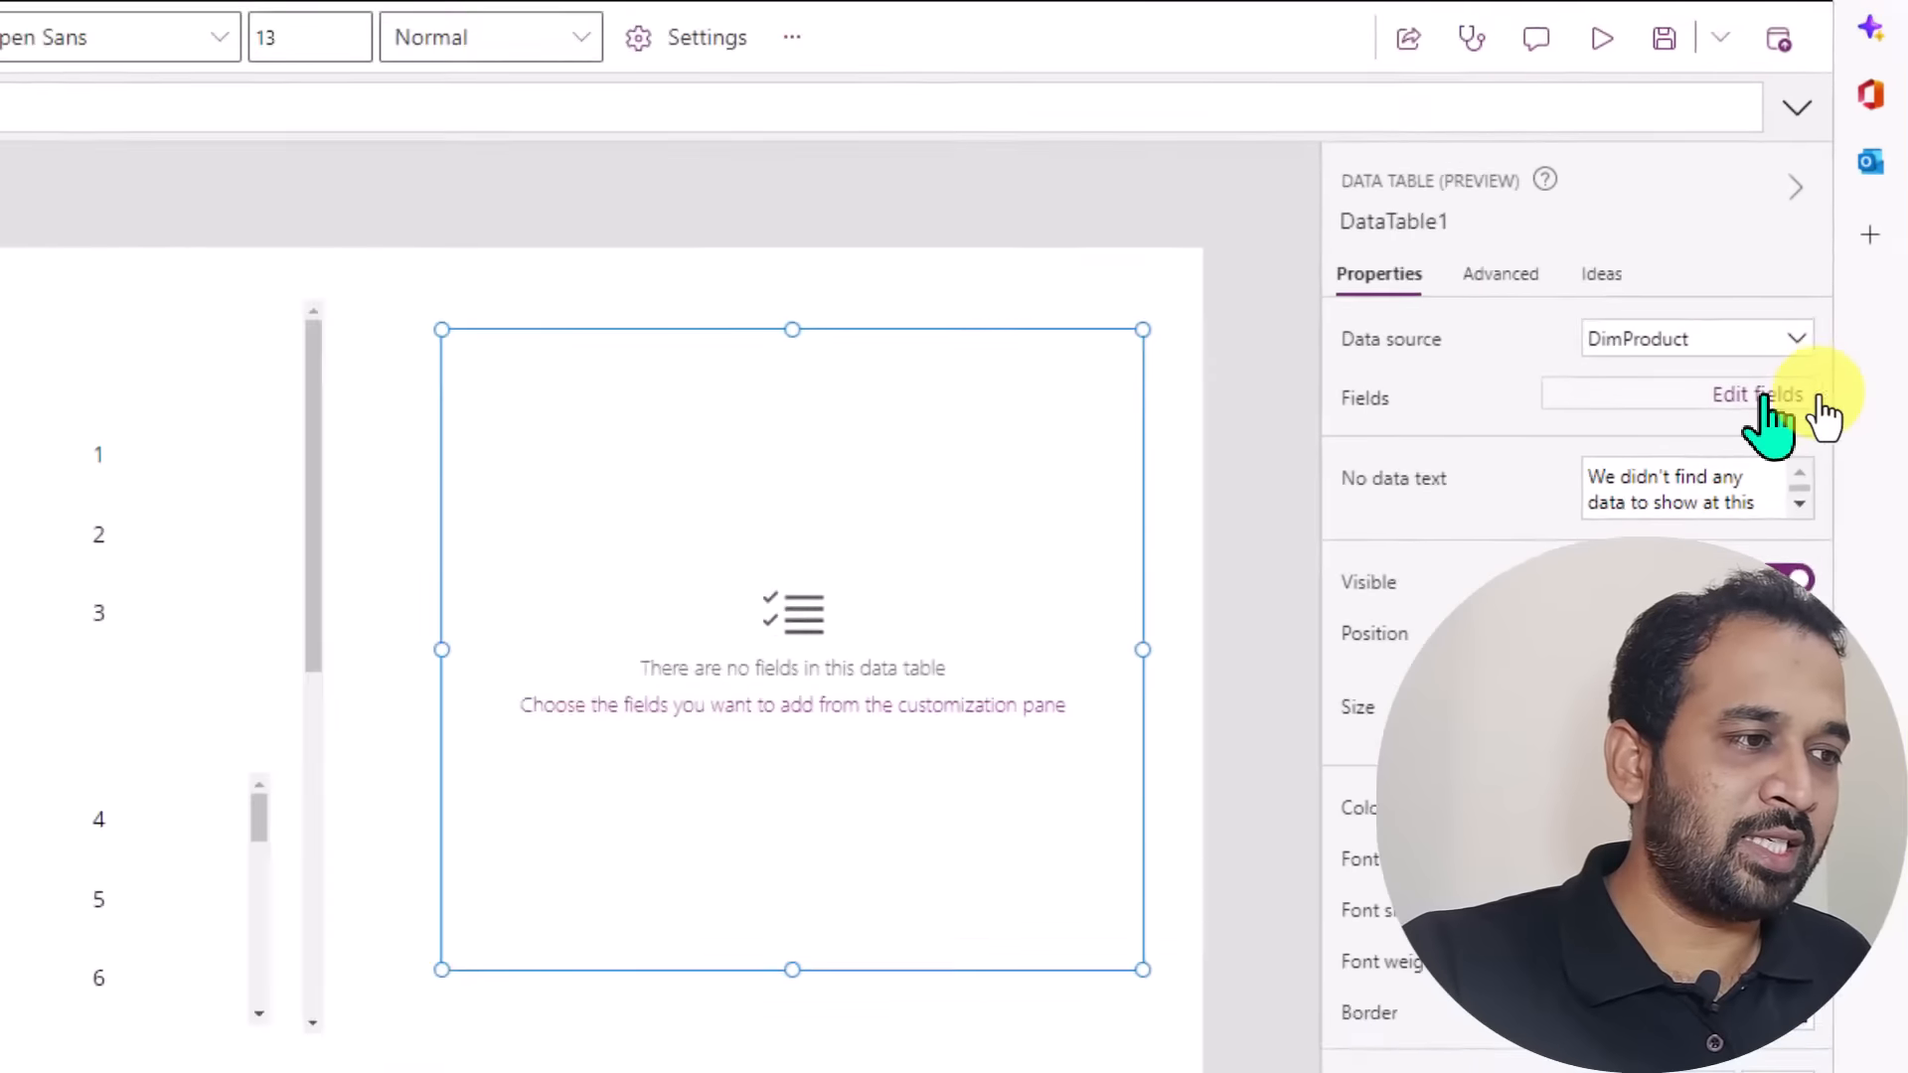
# Add the ProductKey, ProductName and Color fields to the data table.
pyautogui.click(1817, 396)
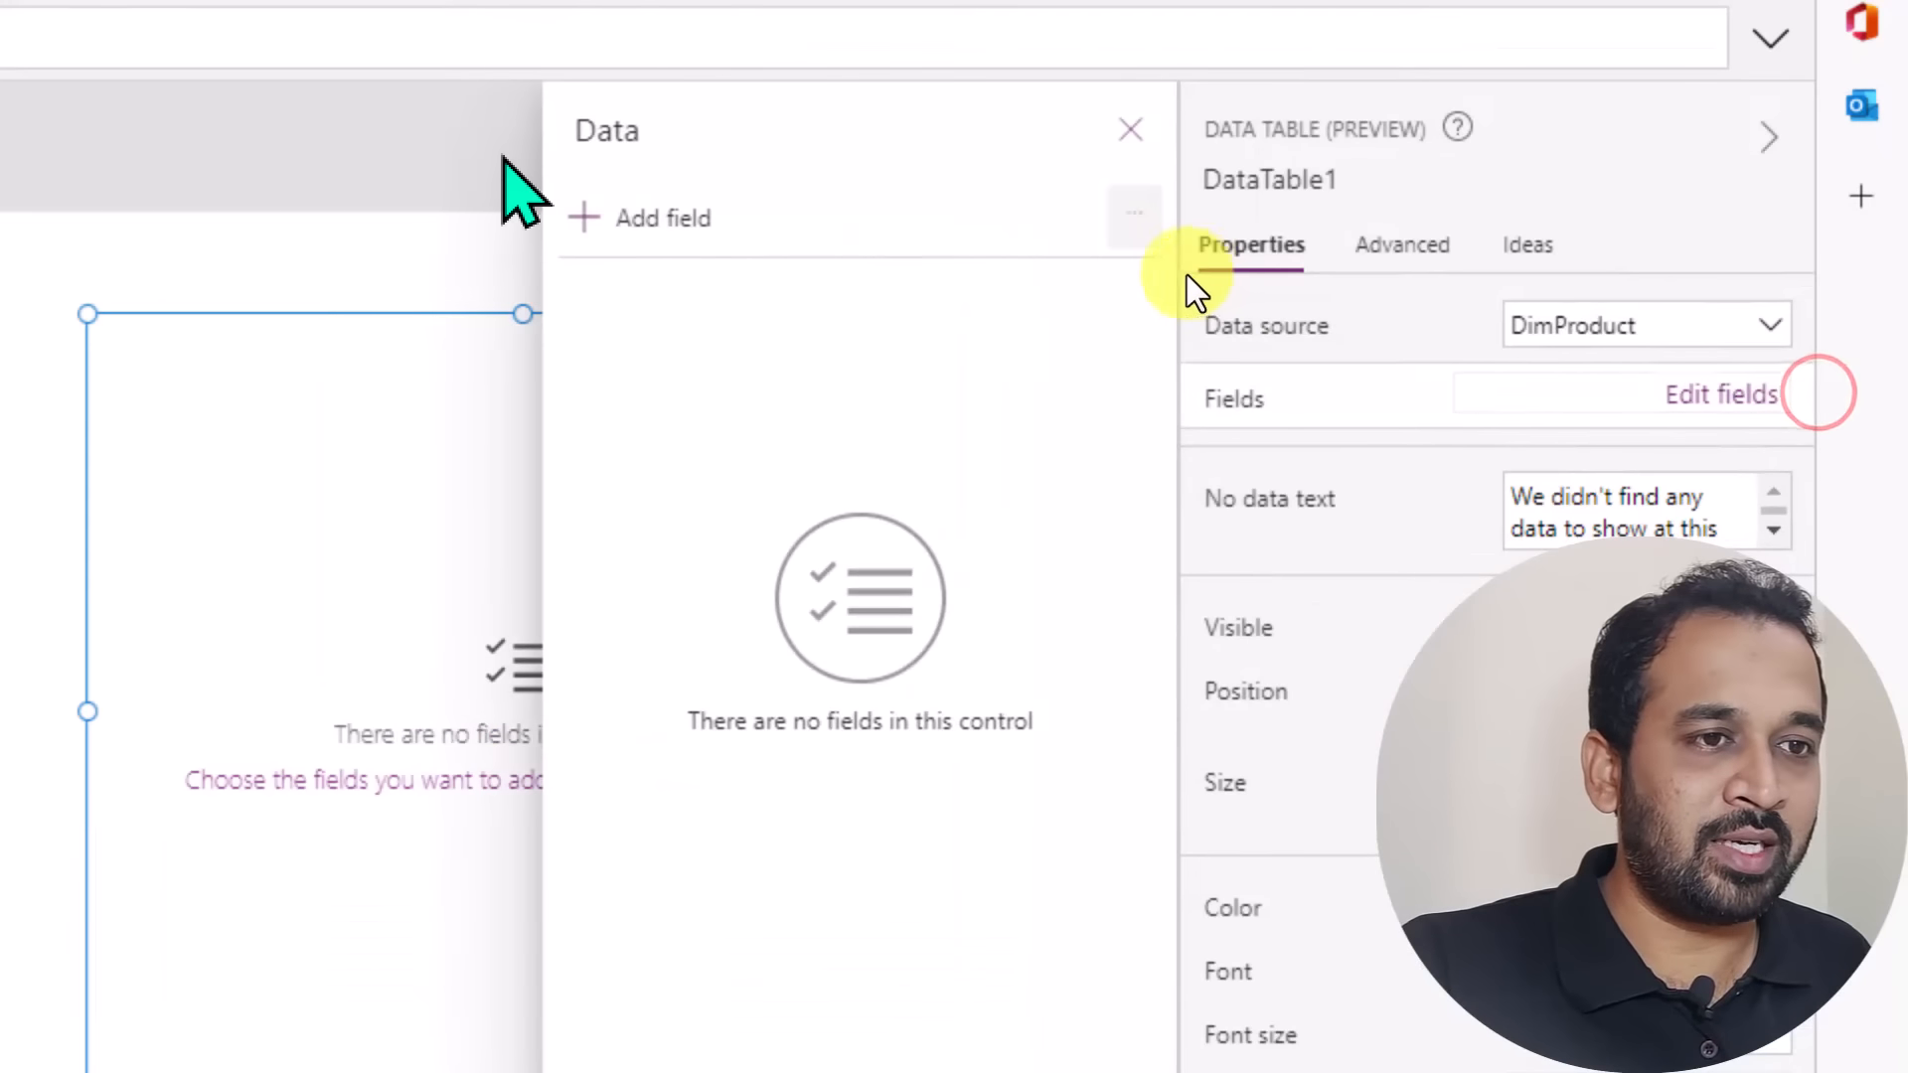
pyautogui.click(628, 218)
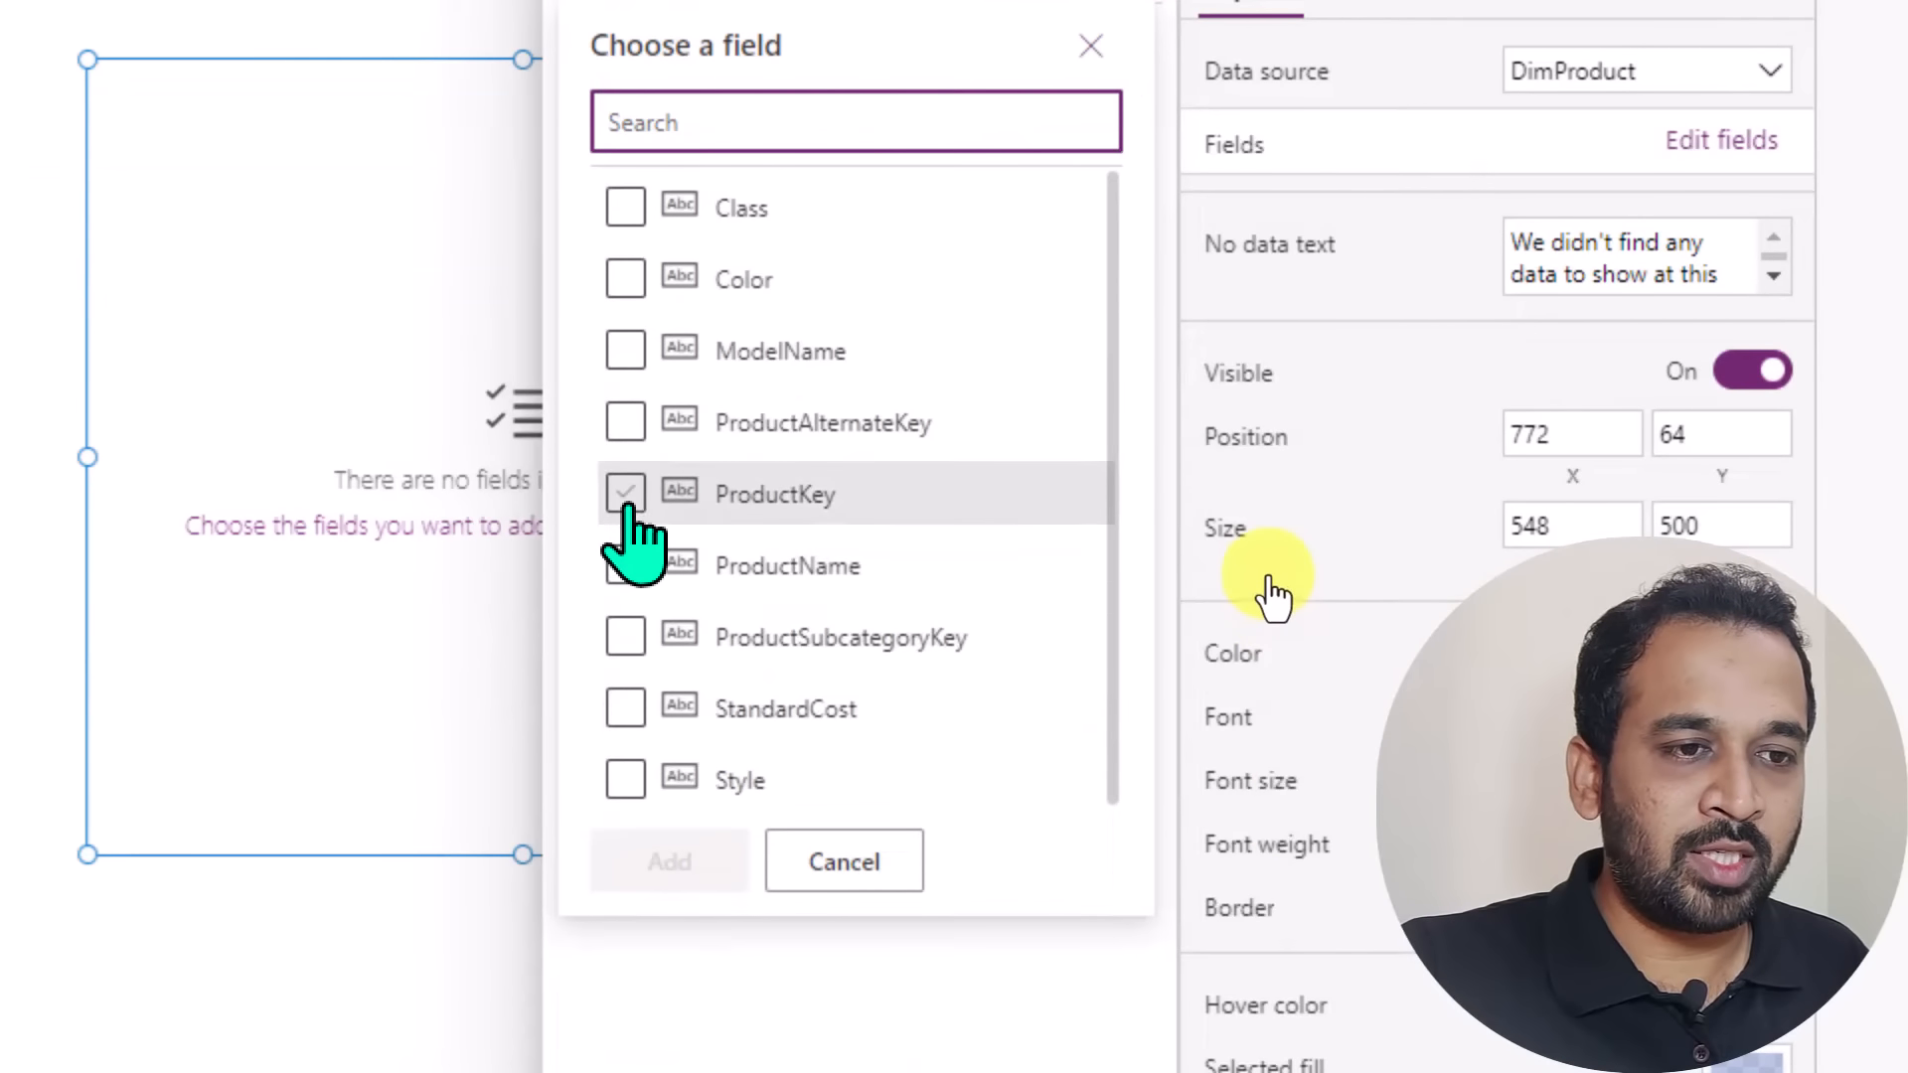
pyautogui.click(626, 500)
pyautogui.click(625, 564)
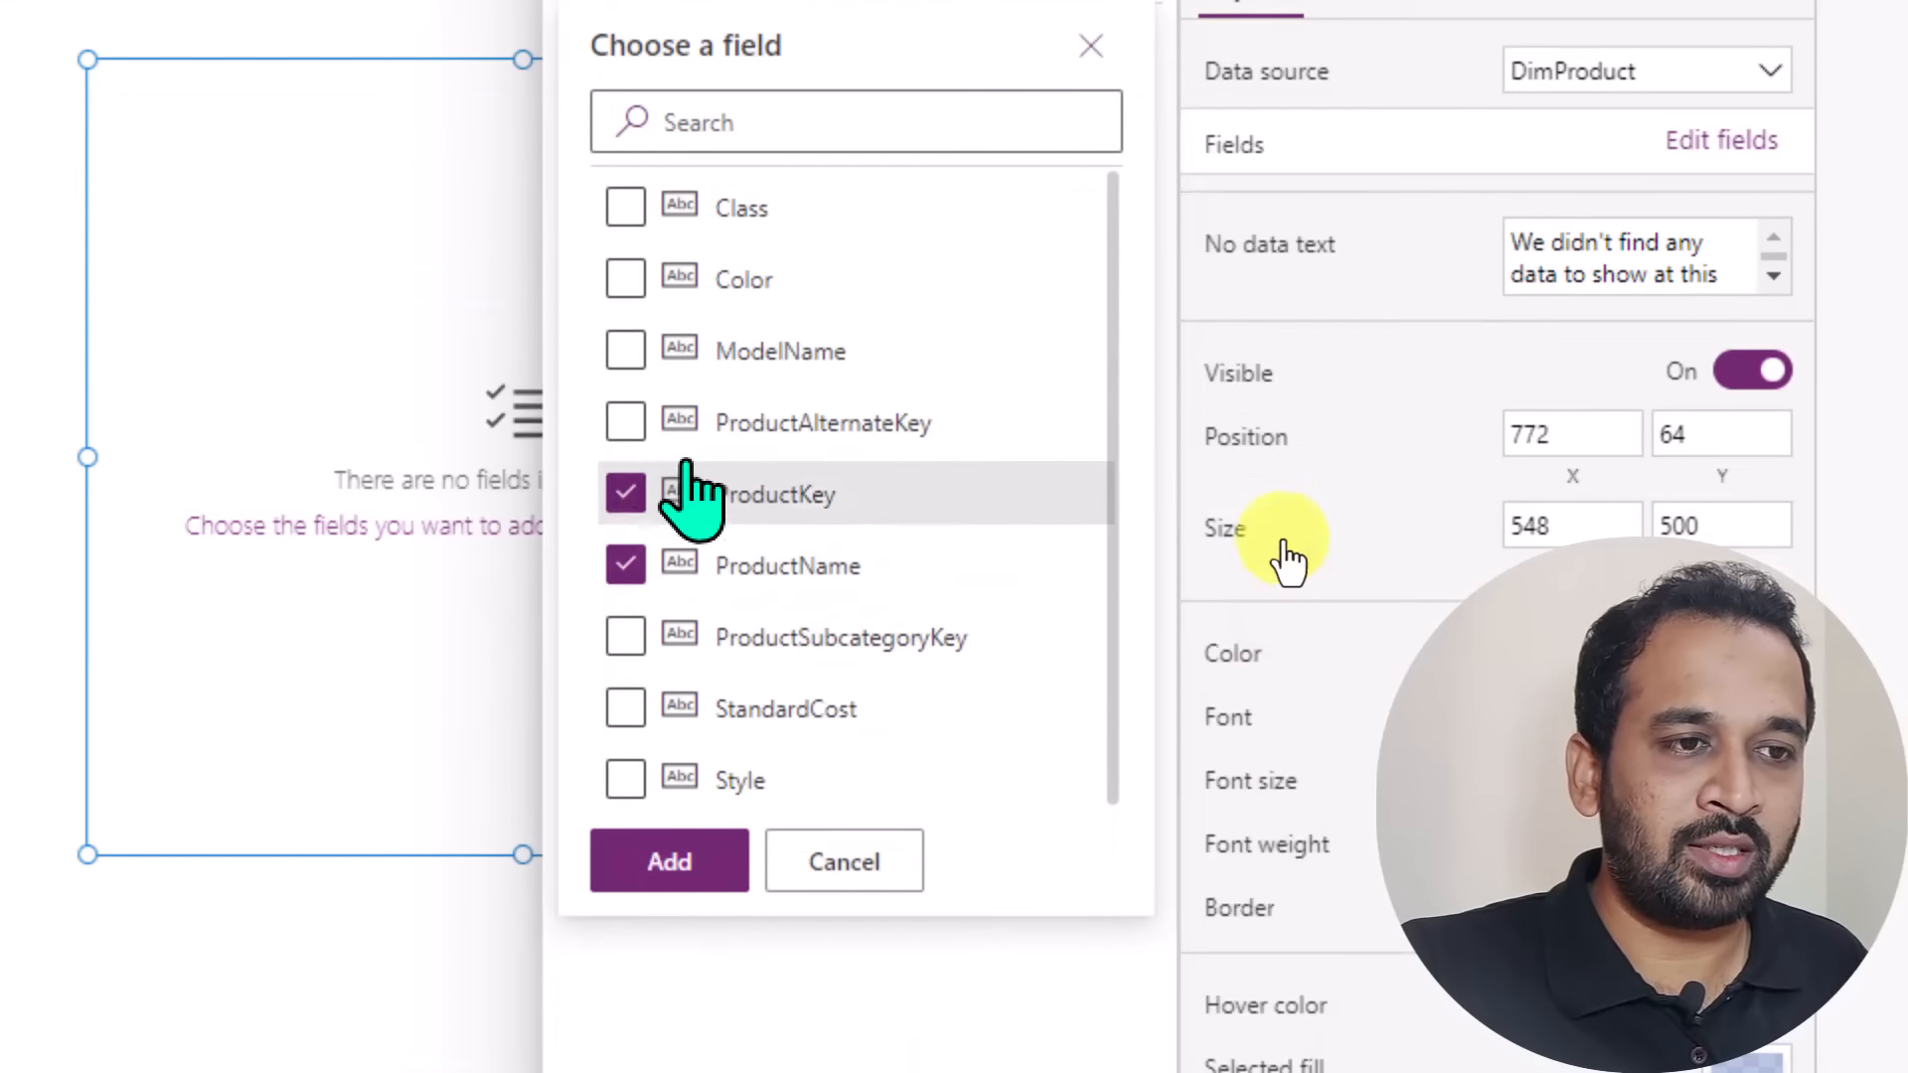
pyautogui.click(625, 350)
pyautogui.click(625, 278)
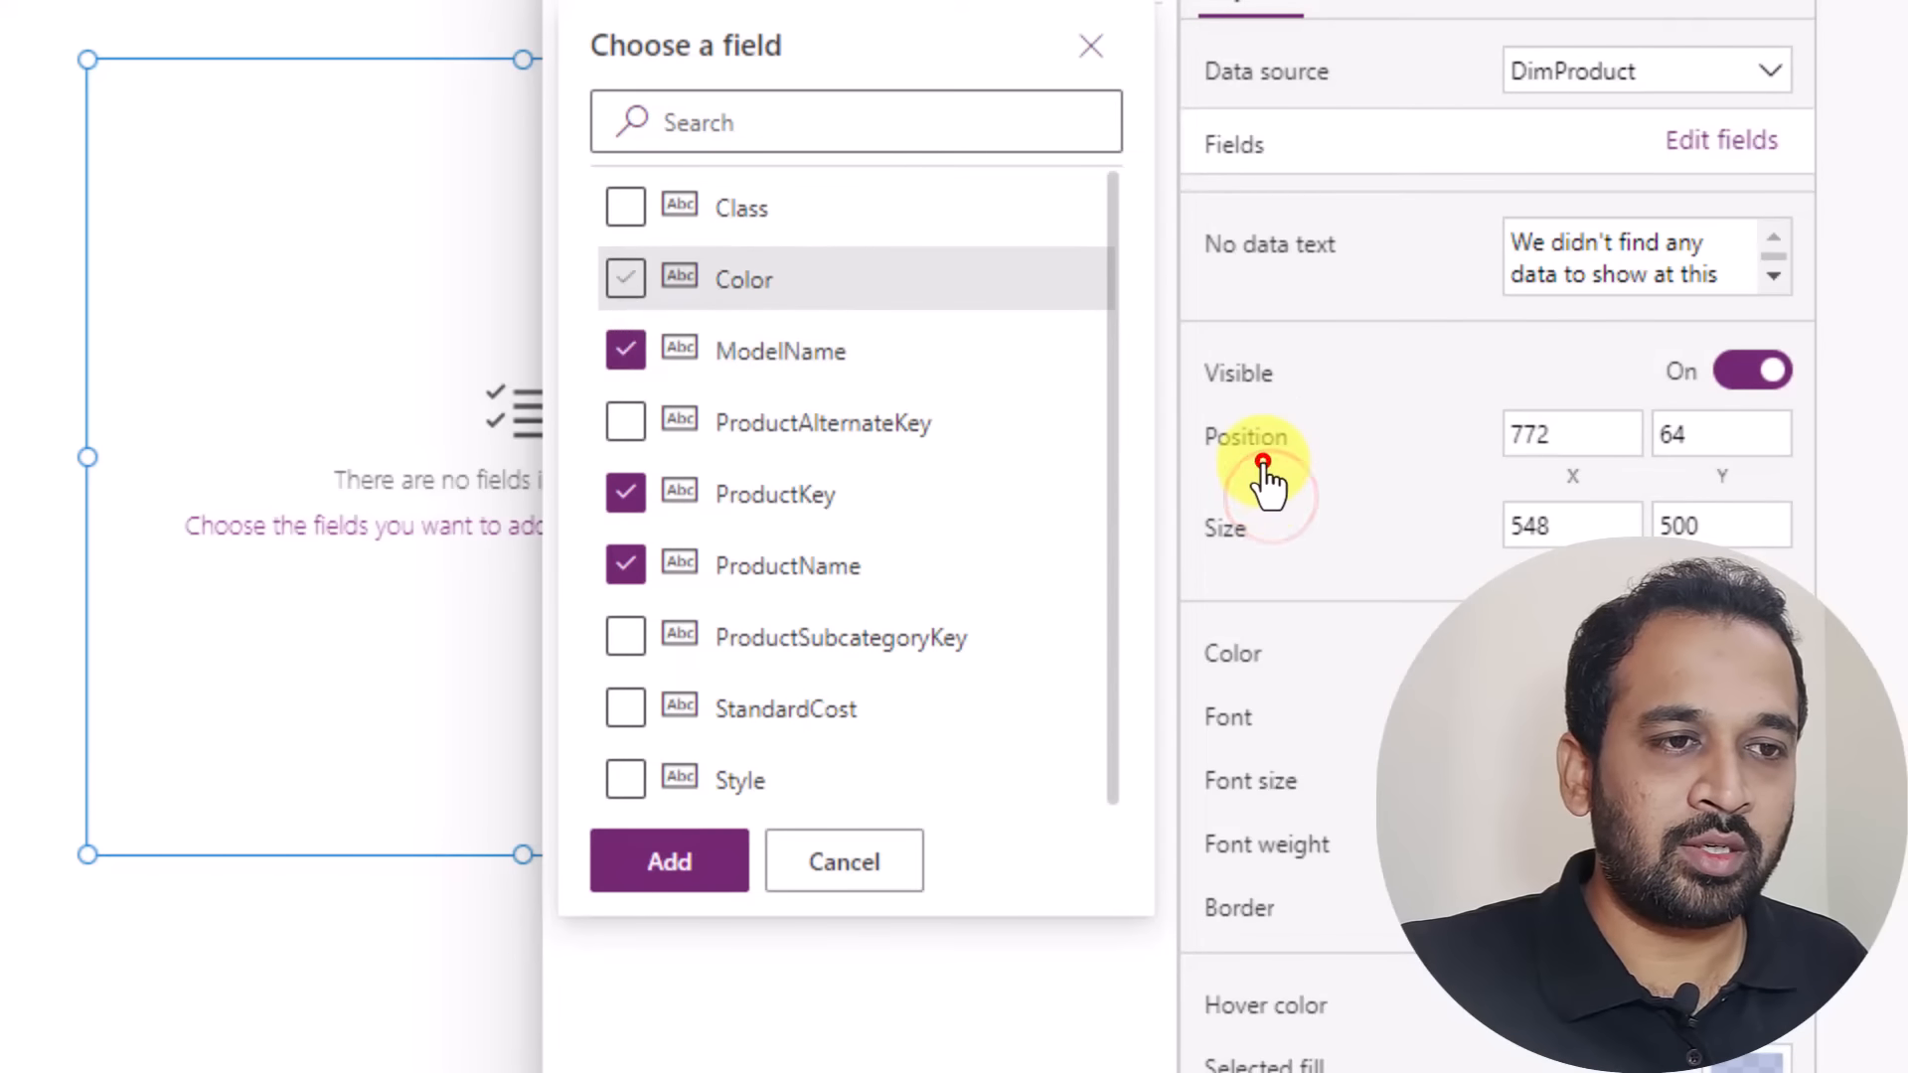
pyautogui.click(625, 349)
pyautogui.click(676, 864)
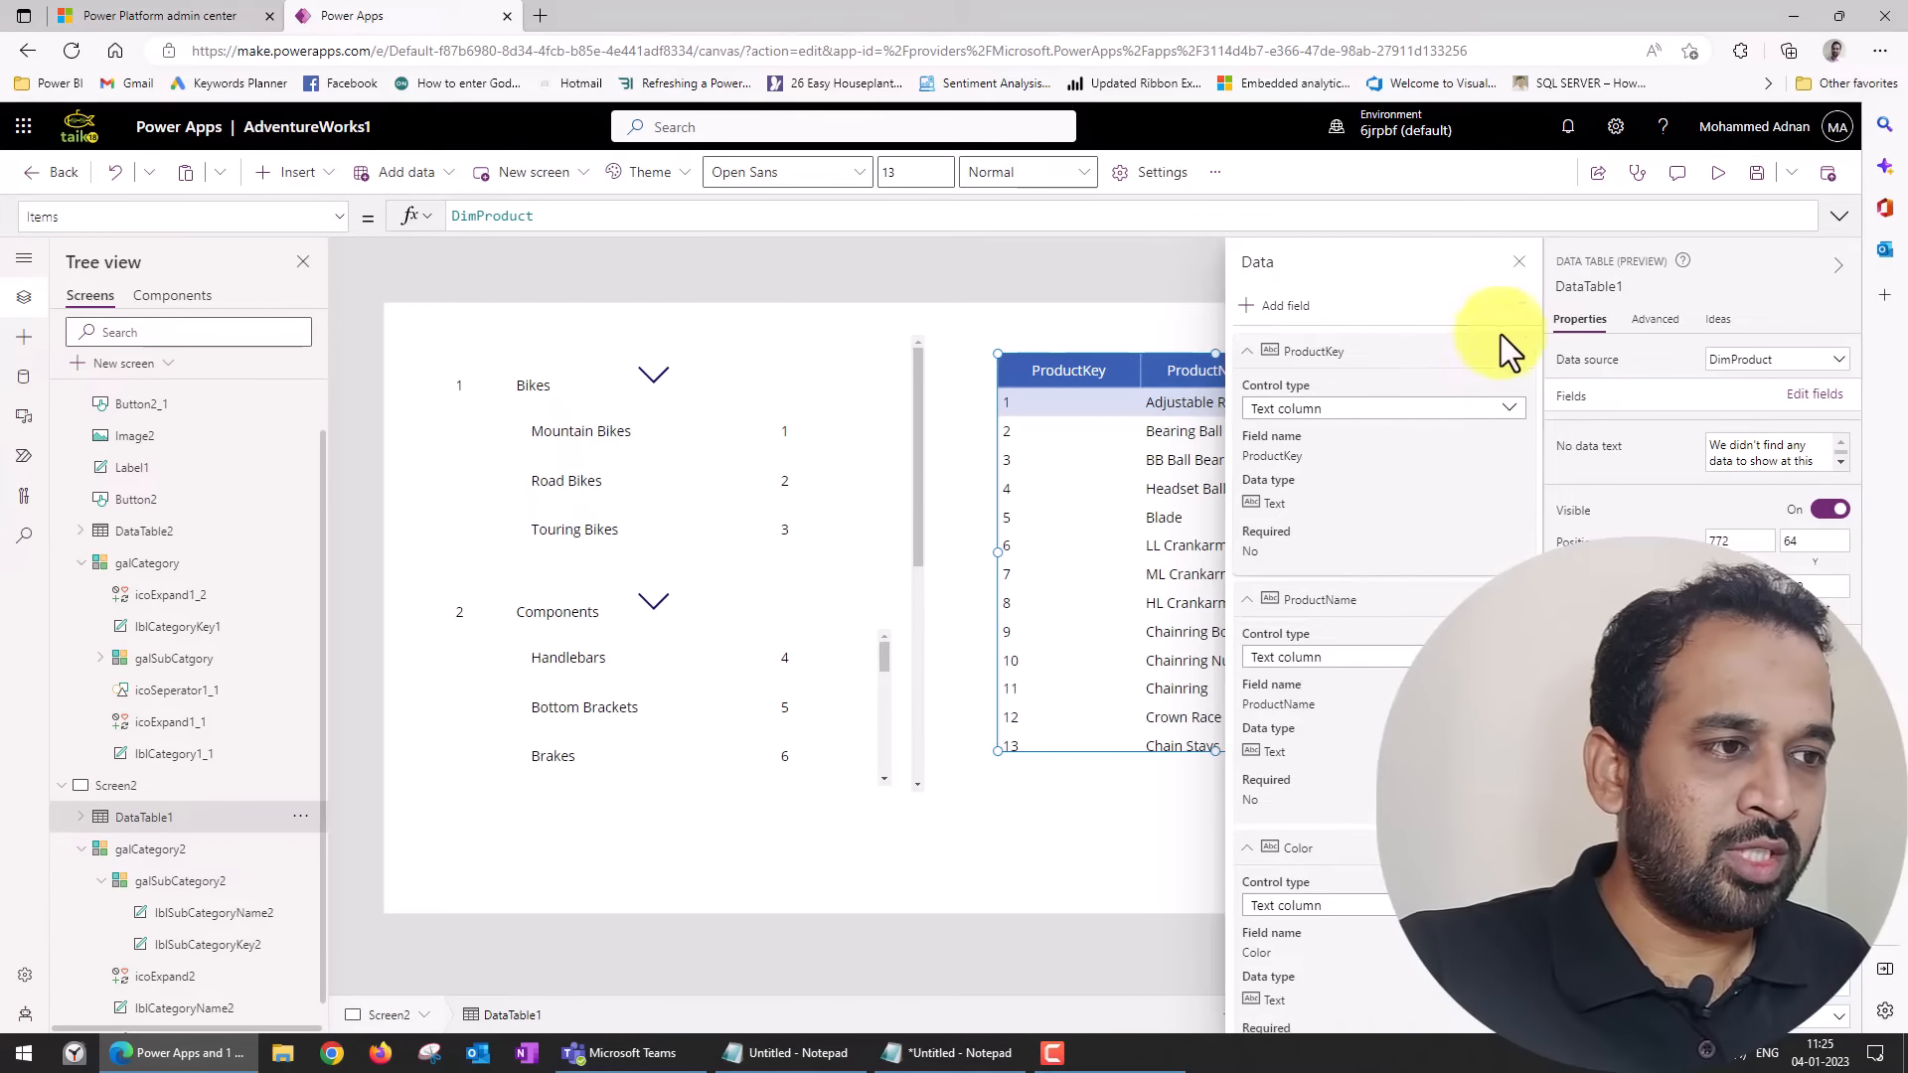
pyautogui.click(1520, 262)
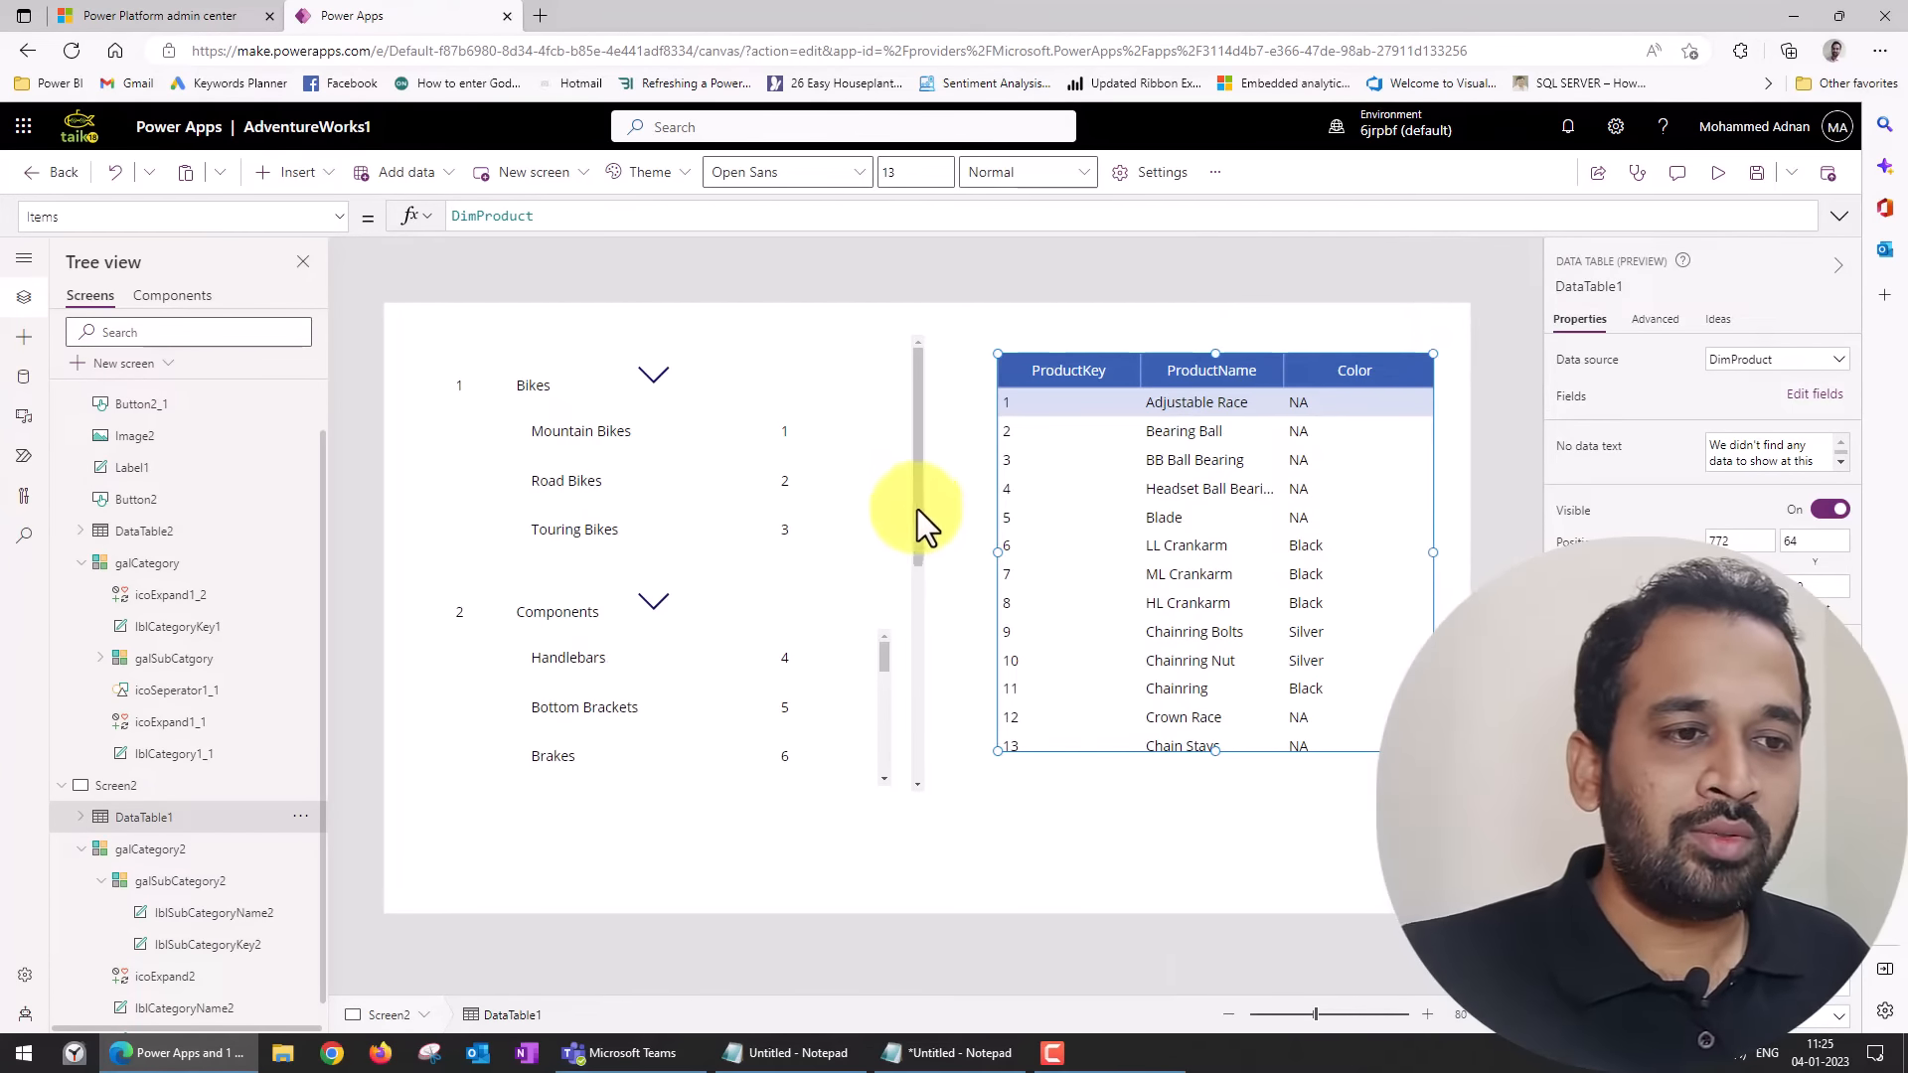
# Wrap the data table's Items source DimProduct in a Filter function, ready for a condition.
pyautogui.click(735, 467)
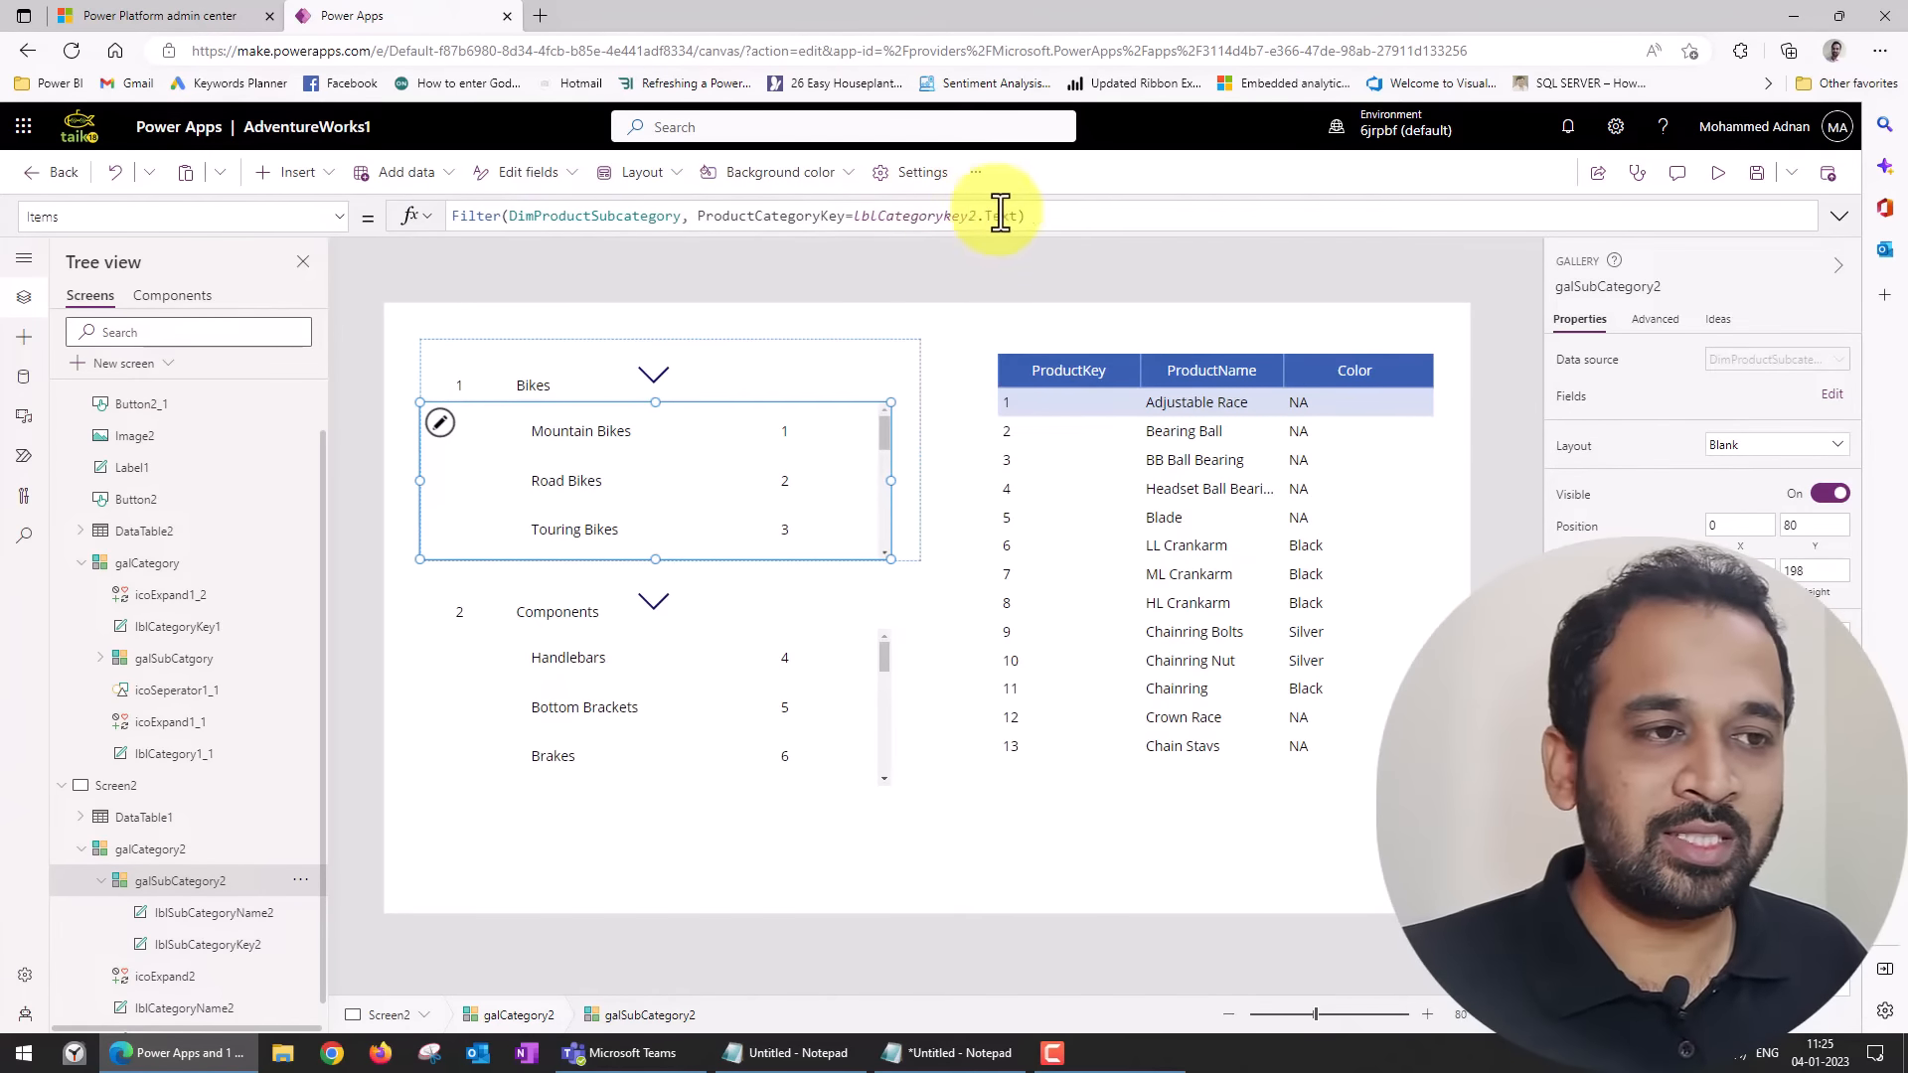
pyautogui.click(1338, 772)
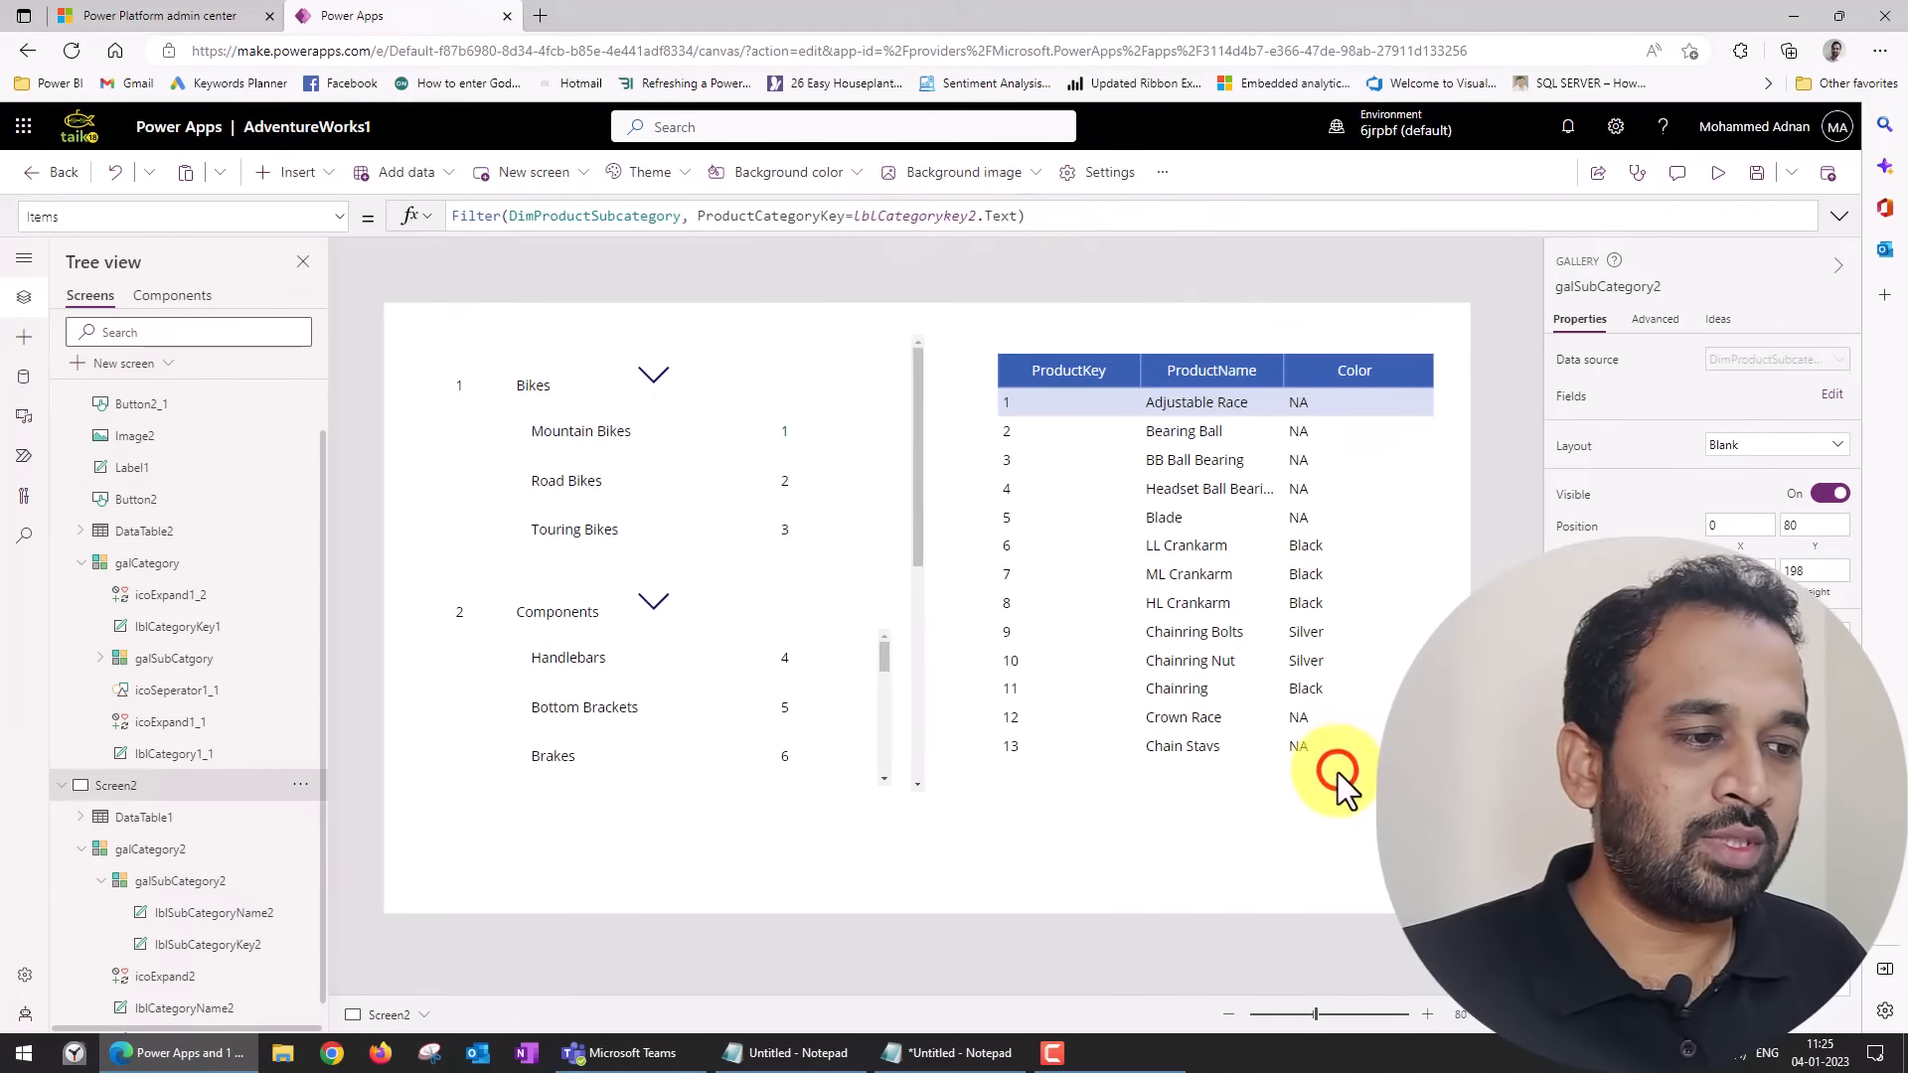
pyautogui.click(1185, 767)
pyautogui.click(1221, 721)
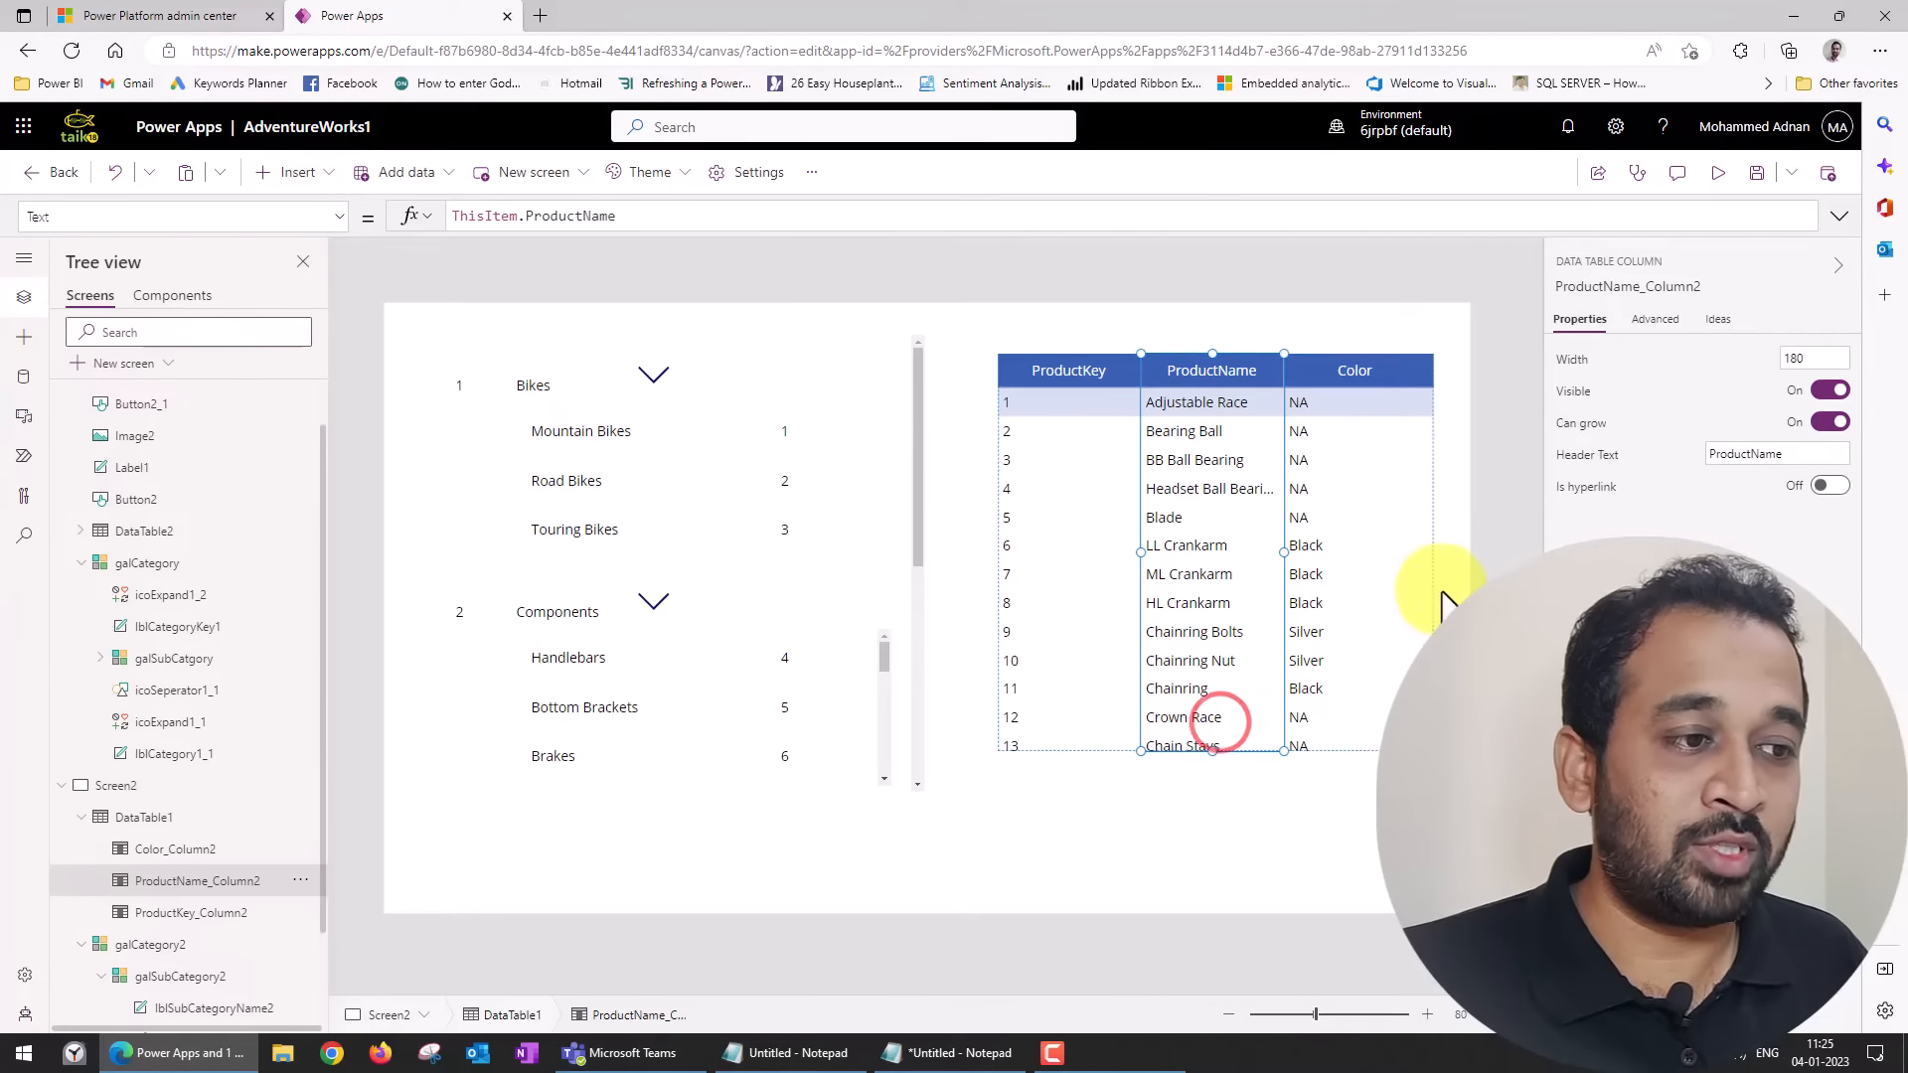
pyautogui.click(1433, 546)
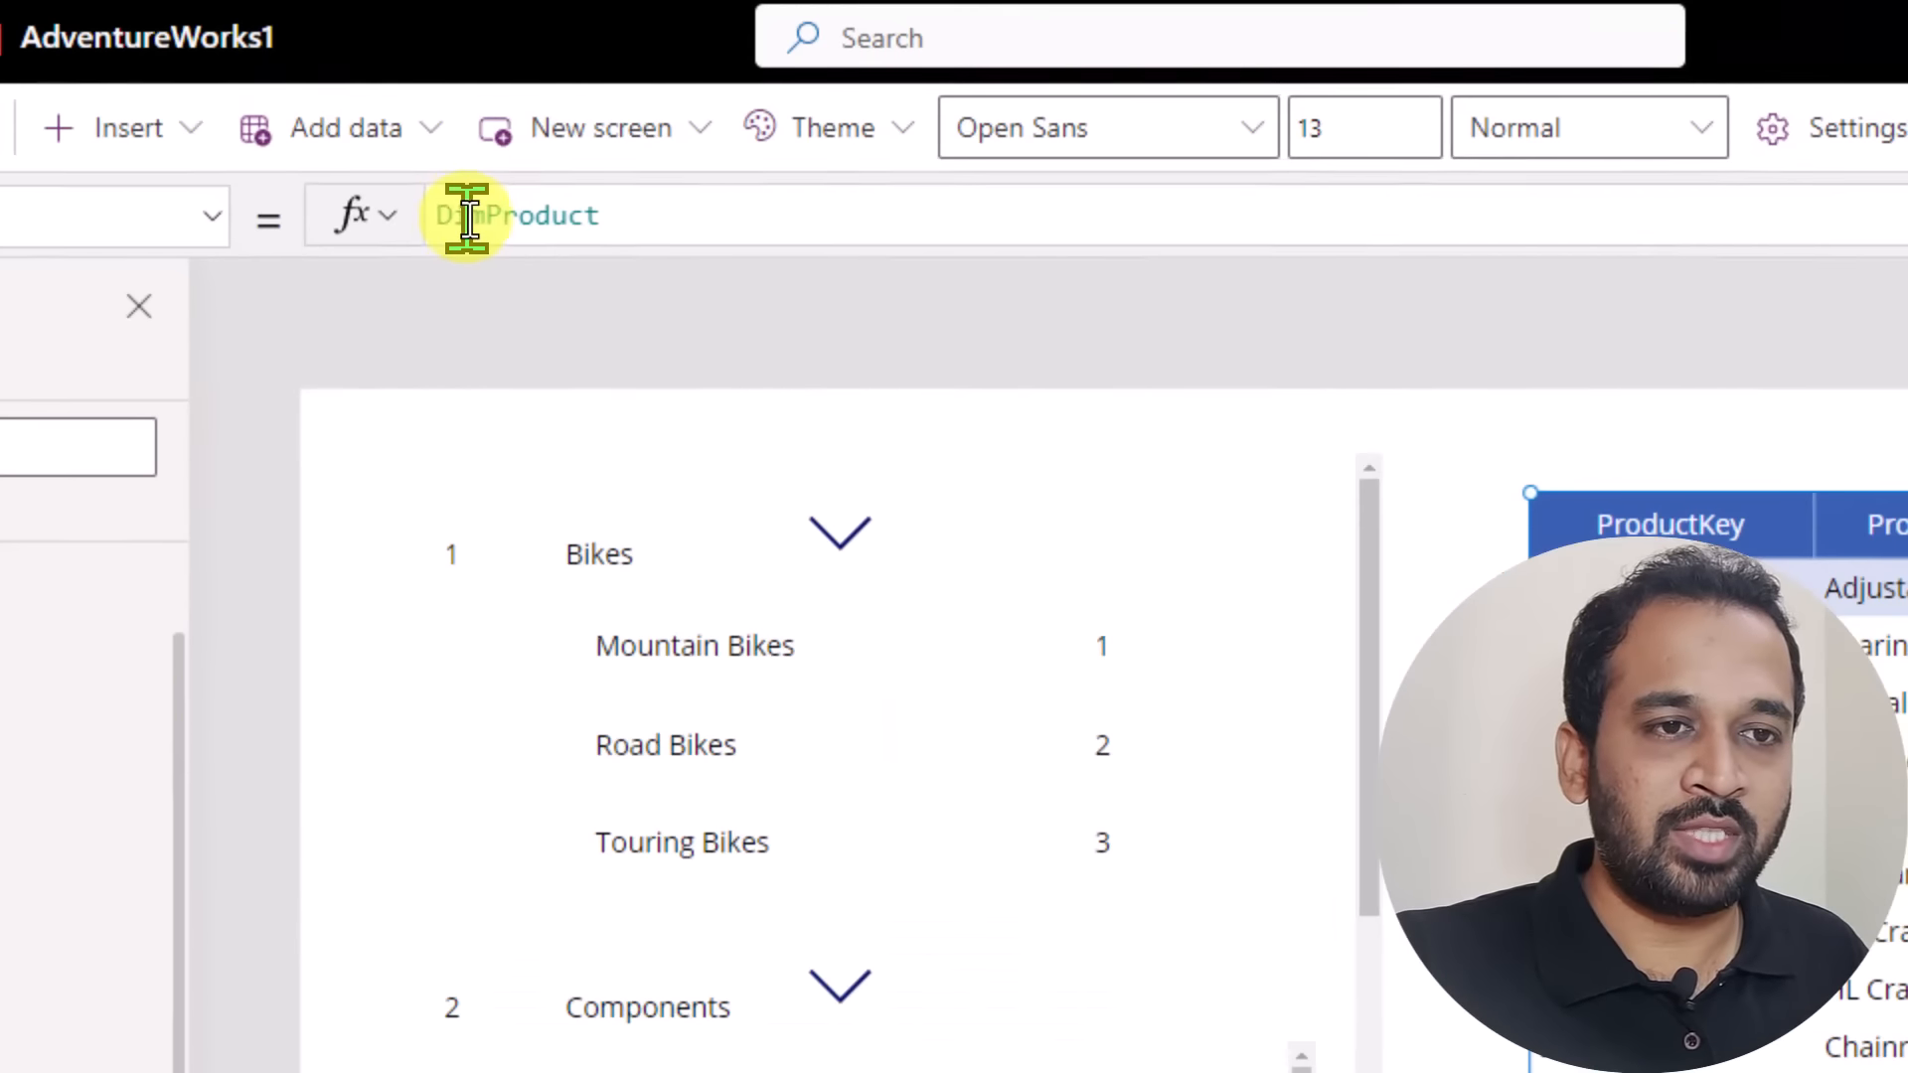
pyautogui.click(453, 215)
pyautogui.press('Home')
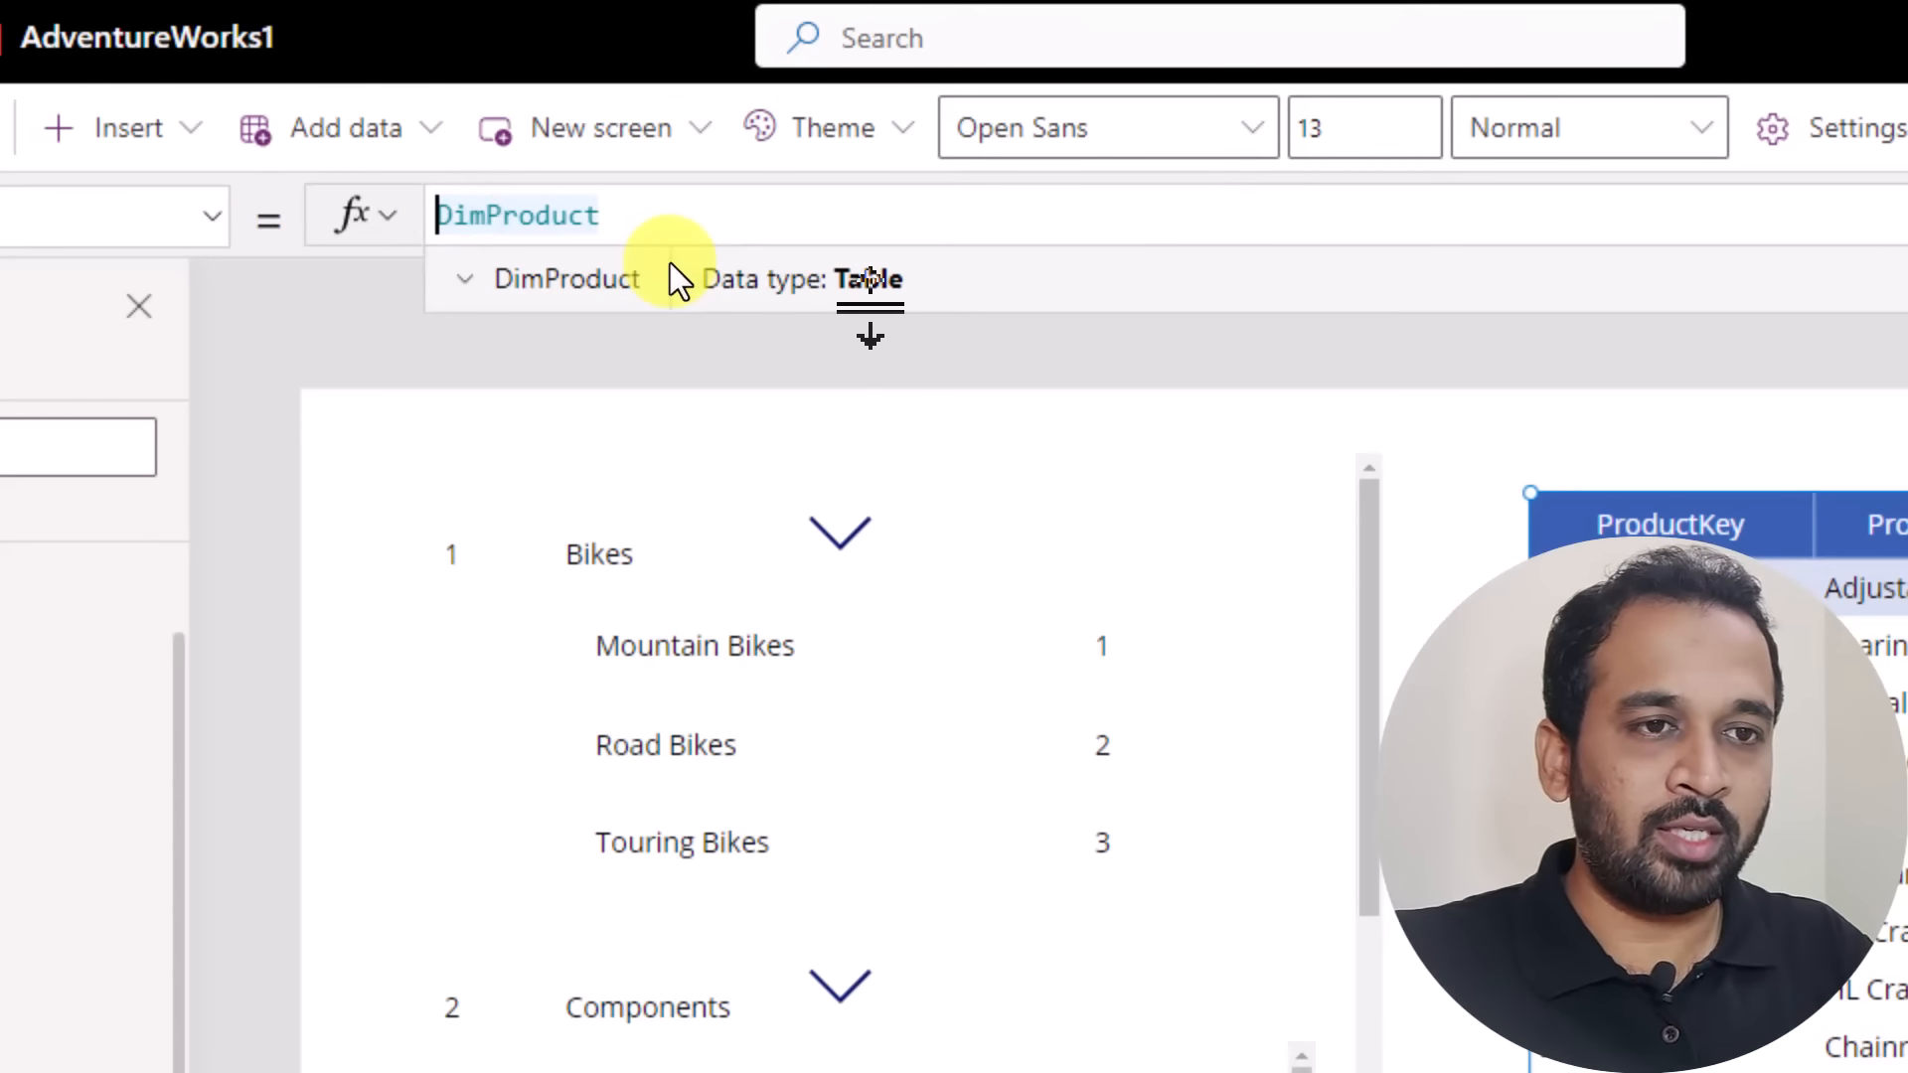
pyautogui.write('filter ')
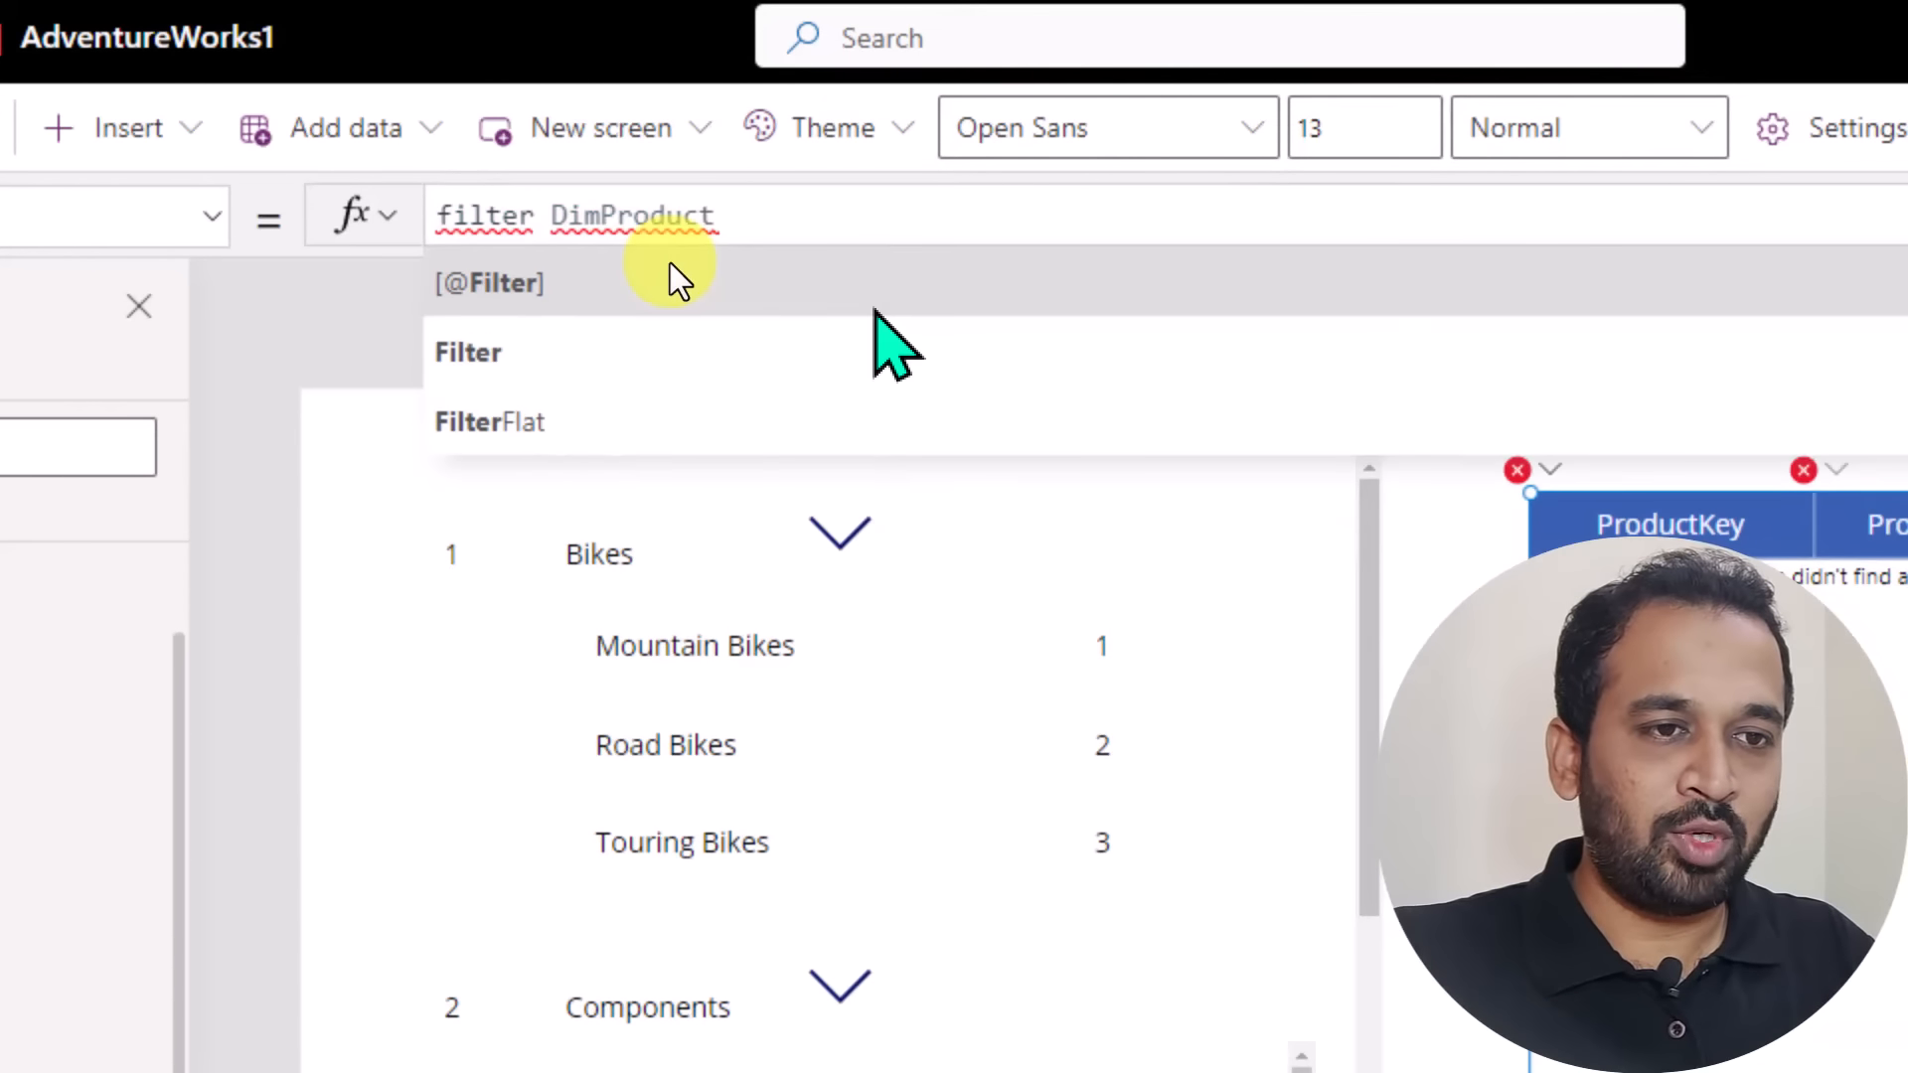
pyautogui.write('(')
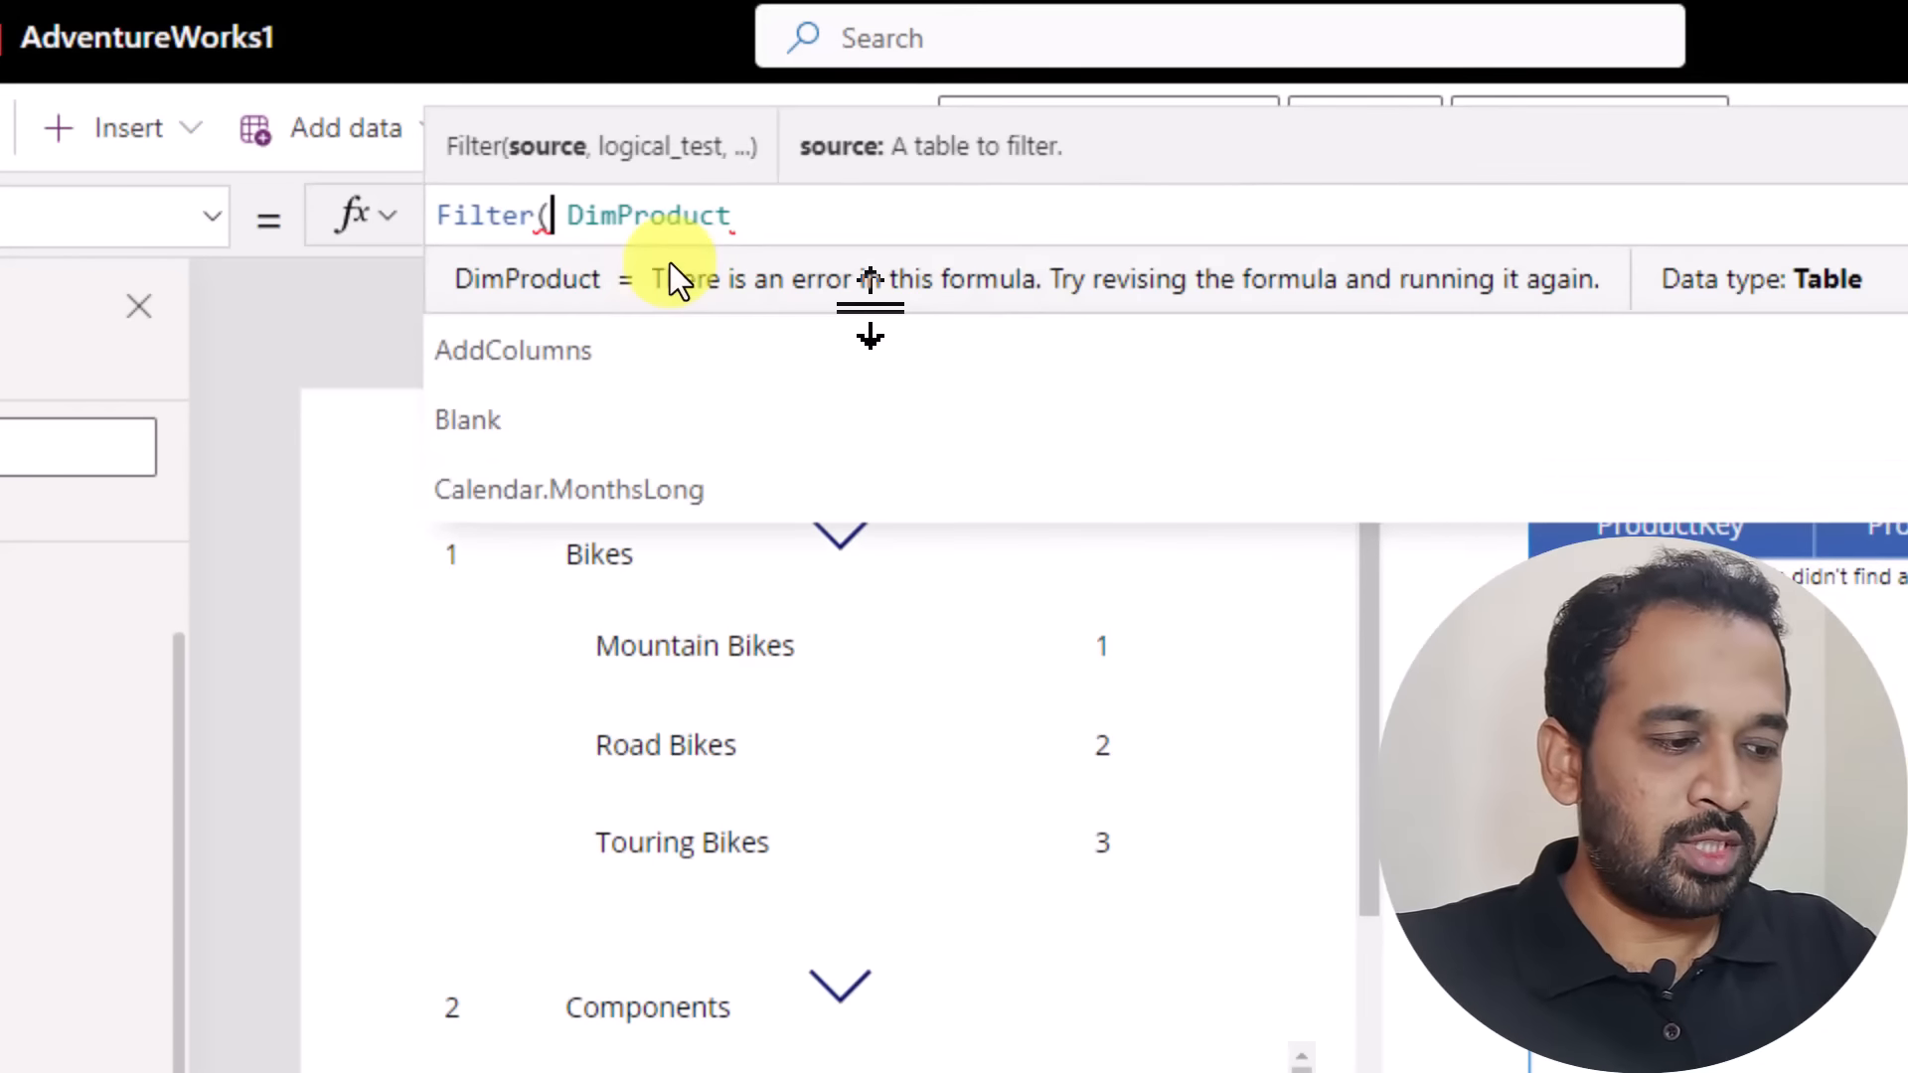
pyautogui.press('Delete')
pyautogui.press('End')
pyautogui.write(', ')
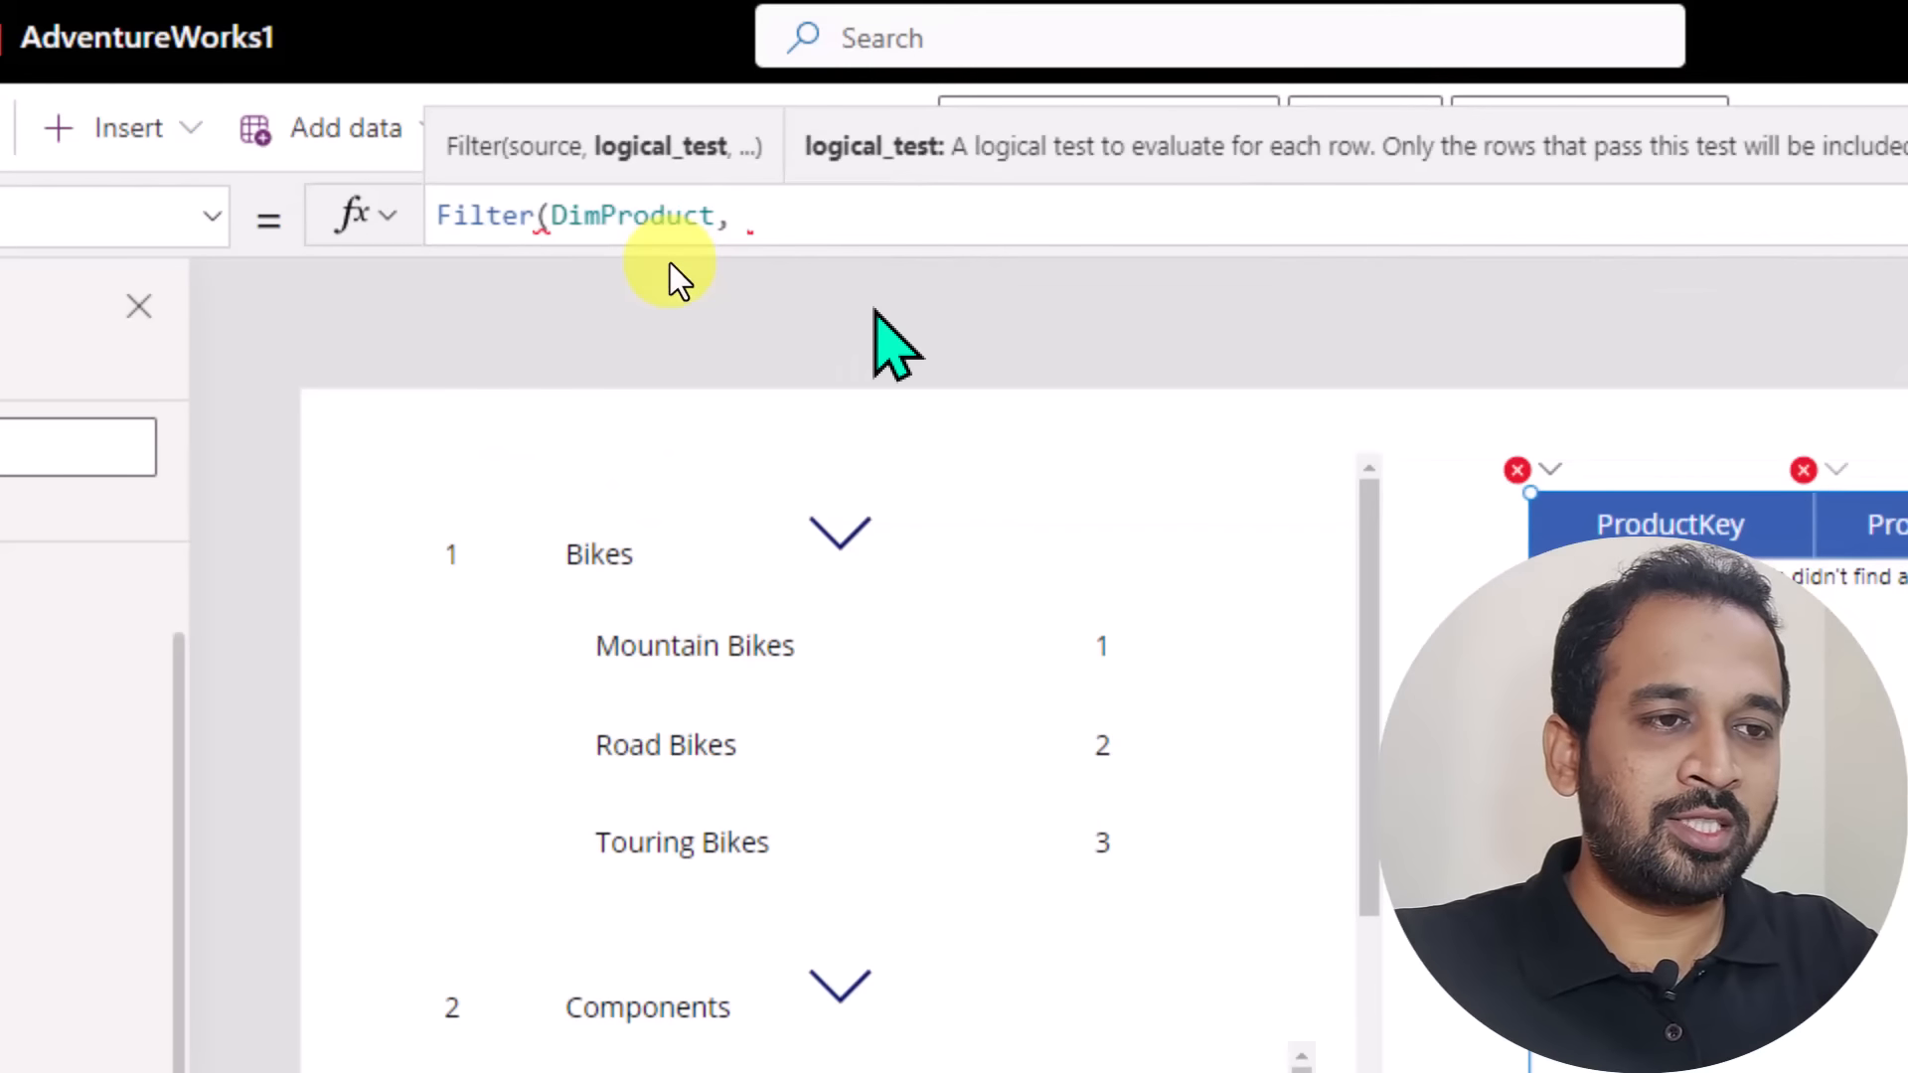
pyautogui.write('subcate')
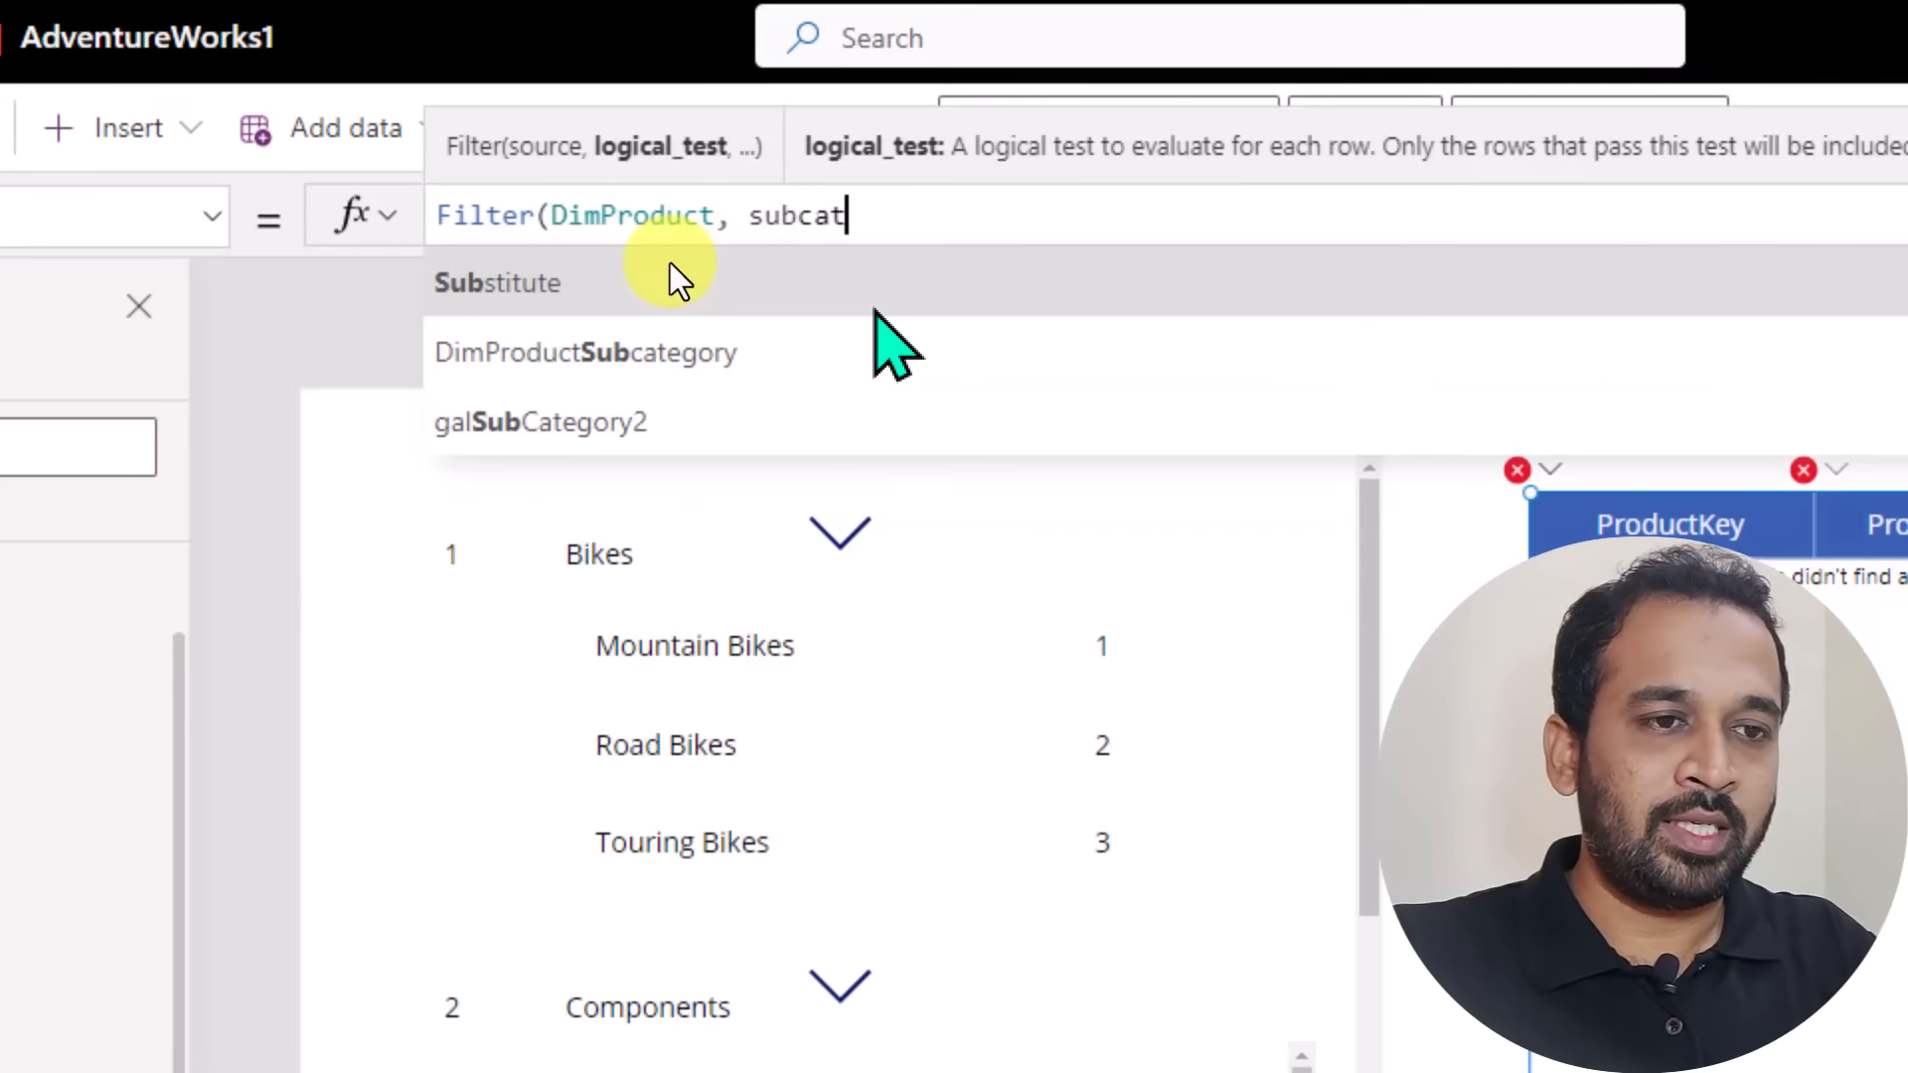
# Complete the data table's Filter condition as ProductSubcategoryKey=lblSubCategoryKey2.Text and close the formula.
pyautogui.press('Down')
pyautogui.press('Down')
pyautogui.press('Down')
pyautogui.press('Down')
pyautogui.press('Down')
pyautogui.press('Down')
pyautogui.press('Down')
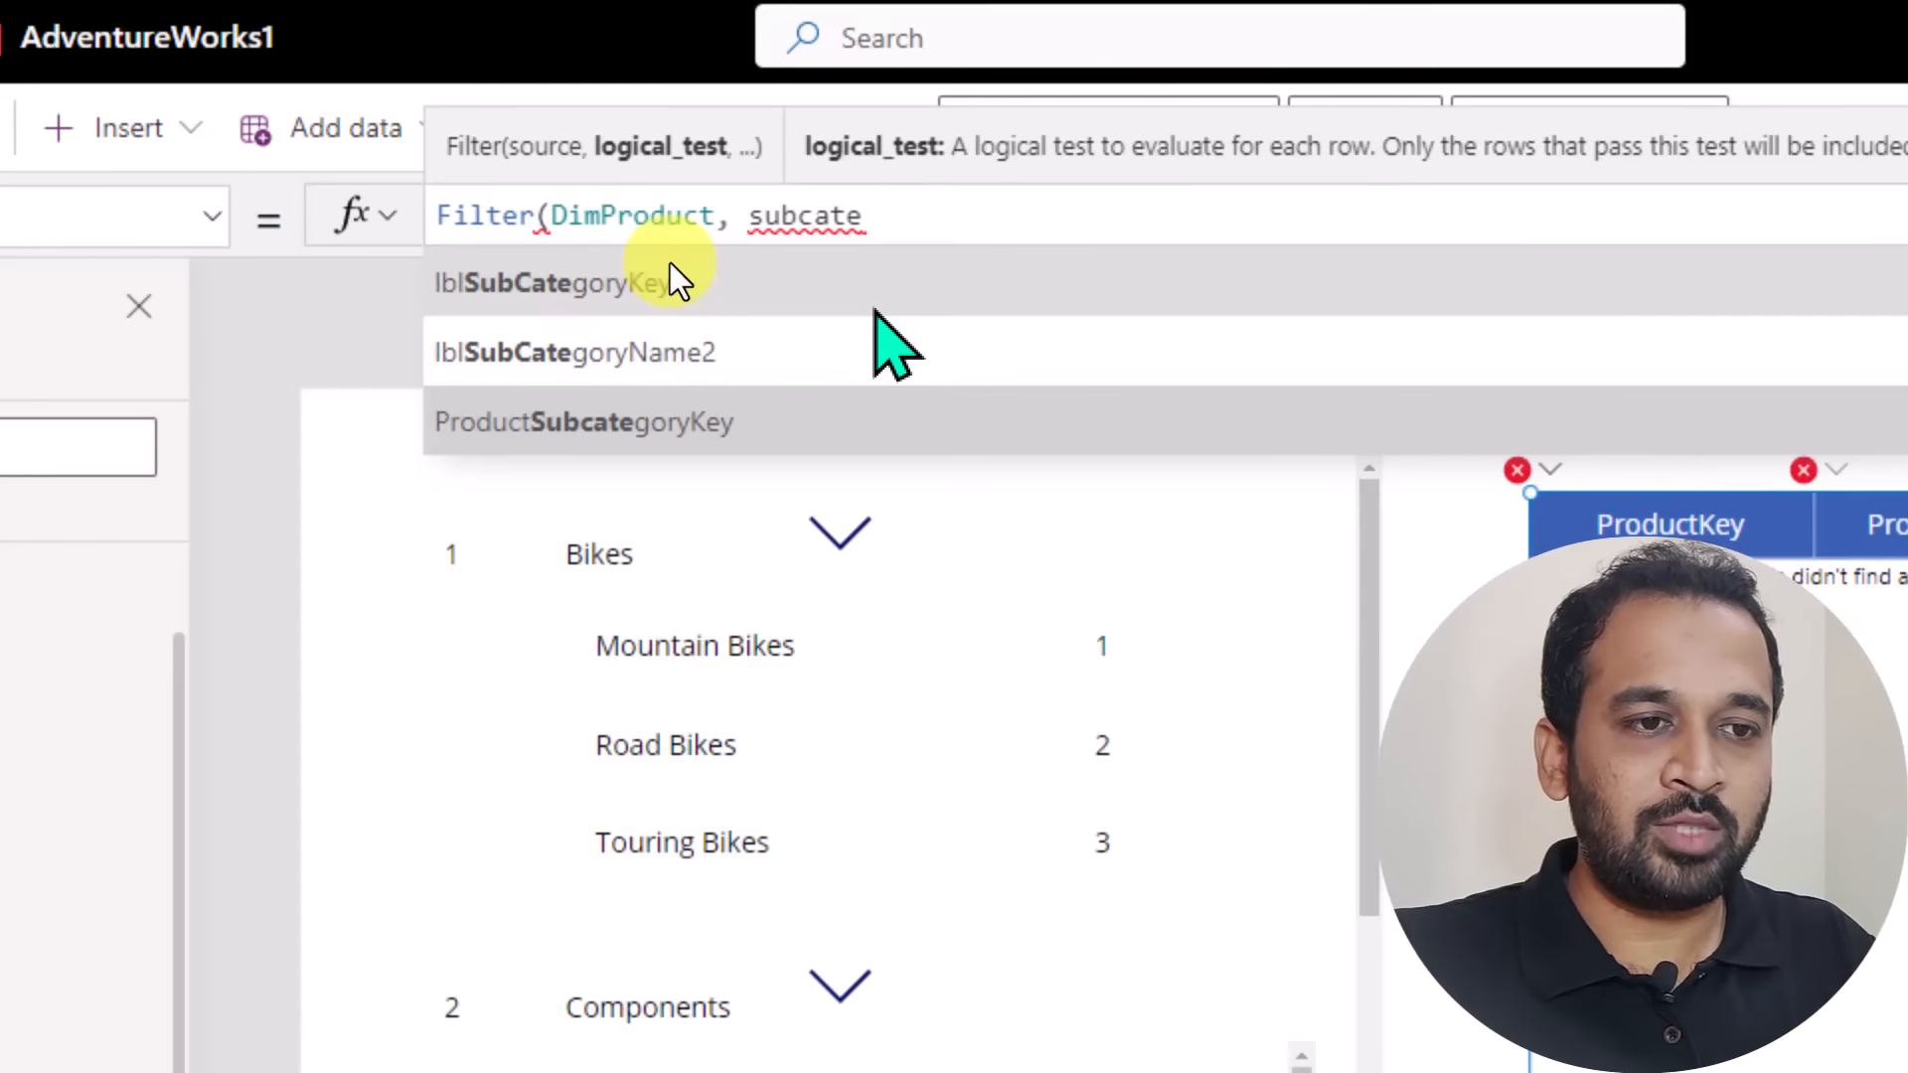
pyautogui.press('Tab')
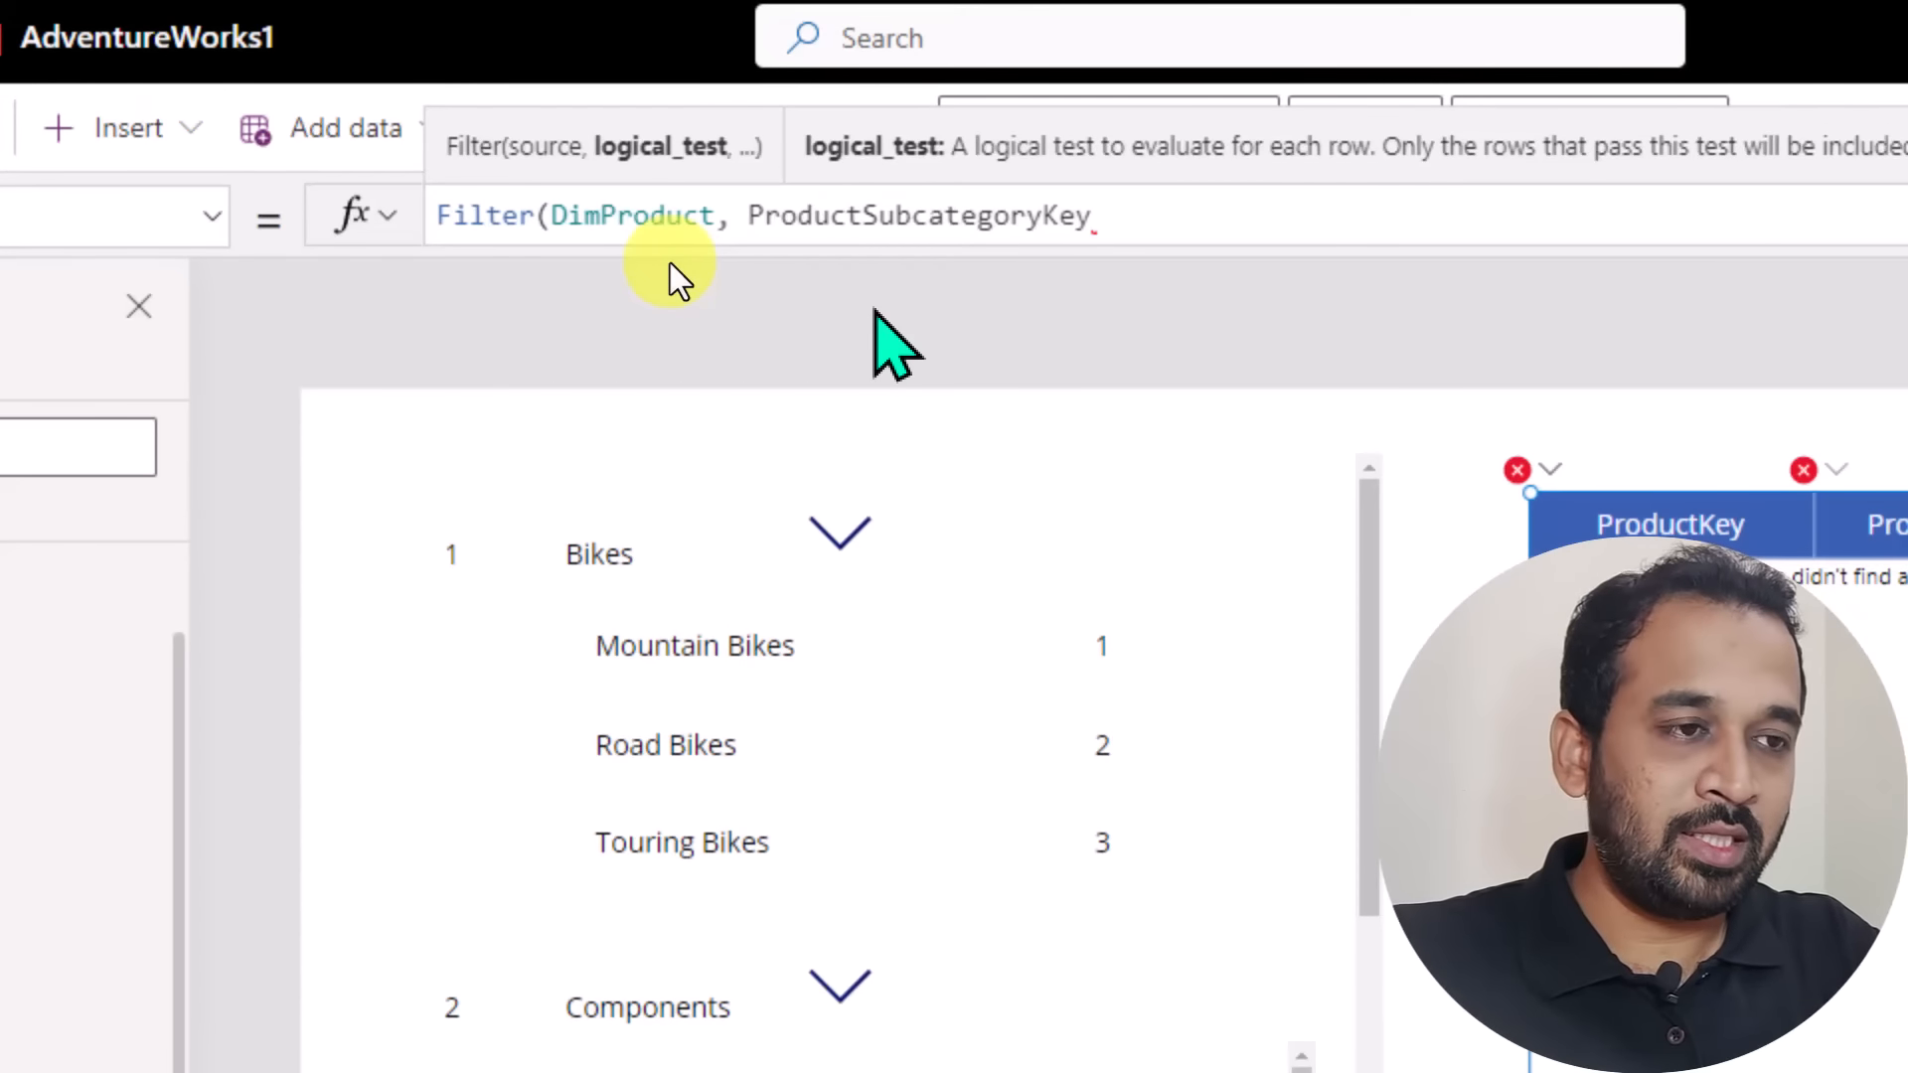
pyautogui.write('=lblsubcateg')
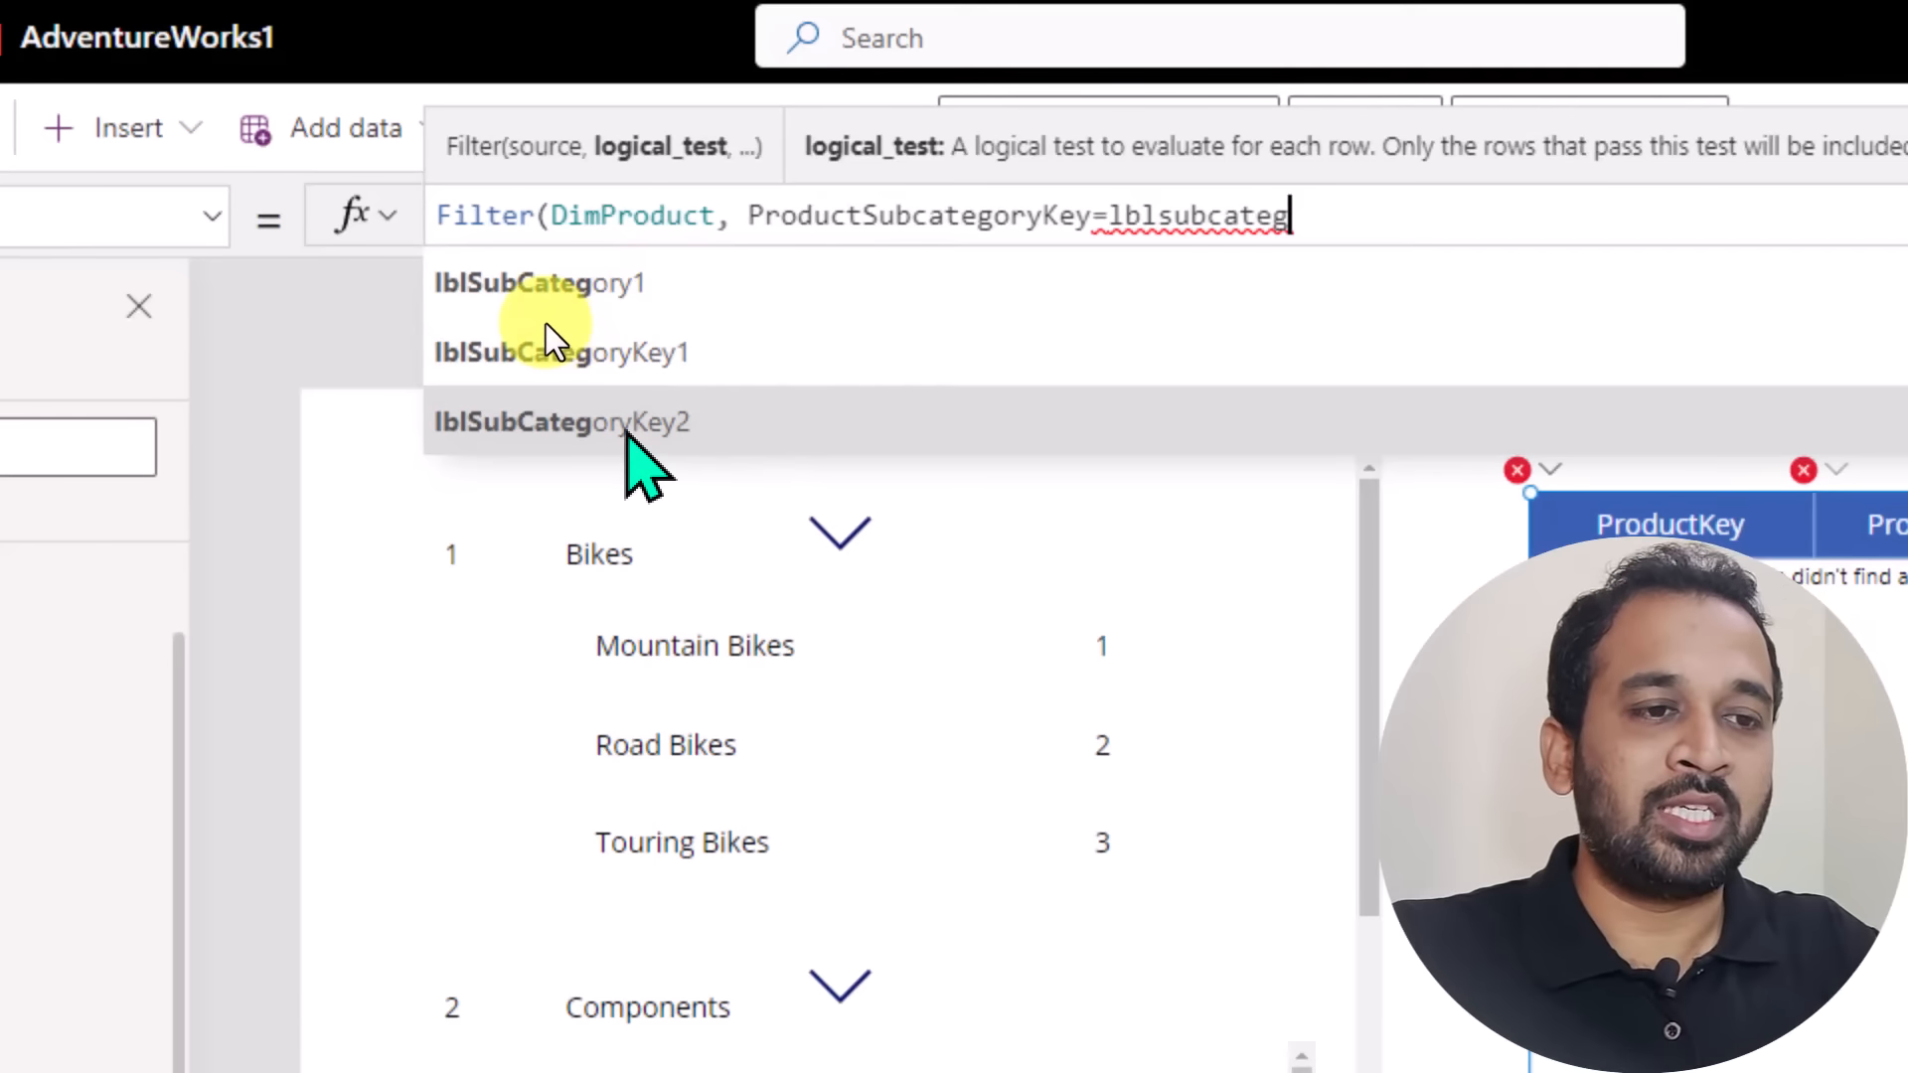
pyautogui.click(626, 434)
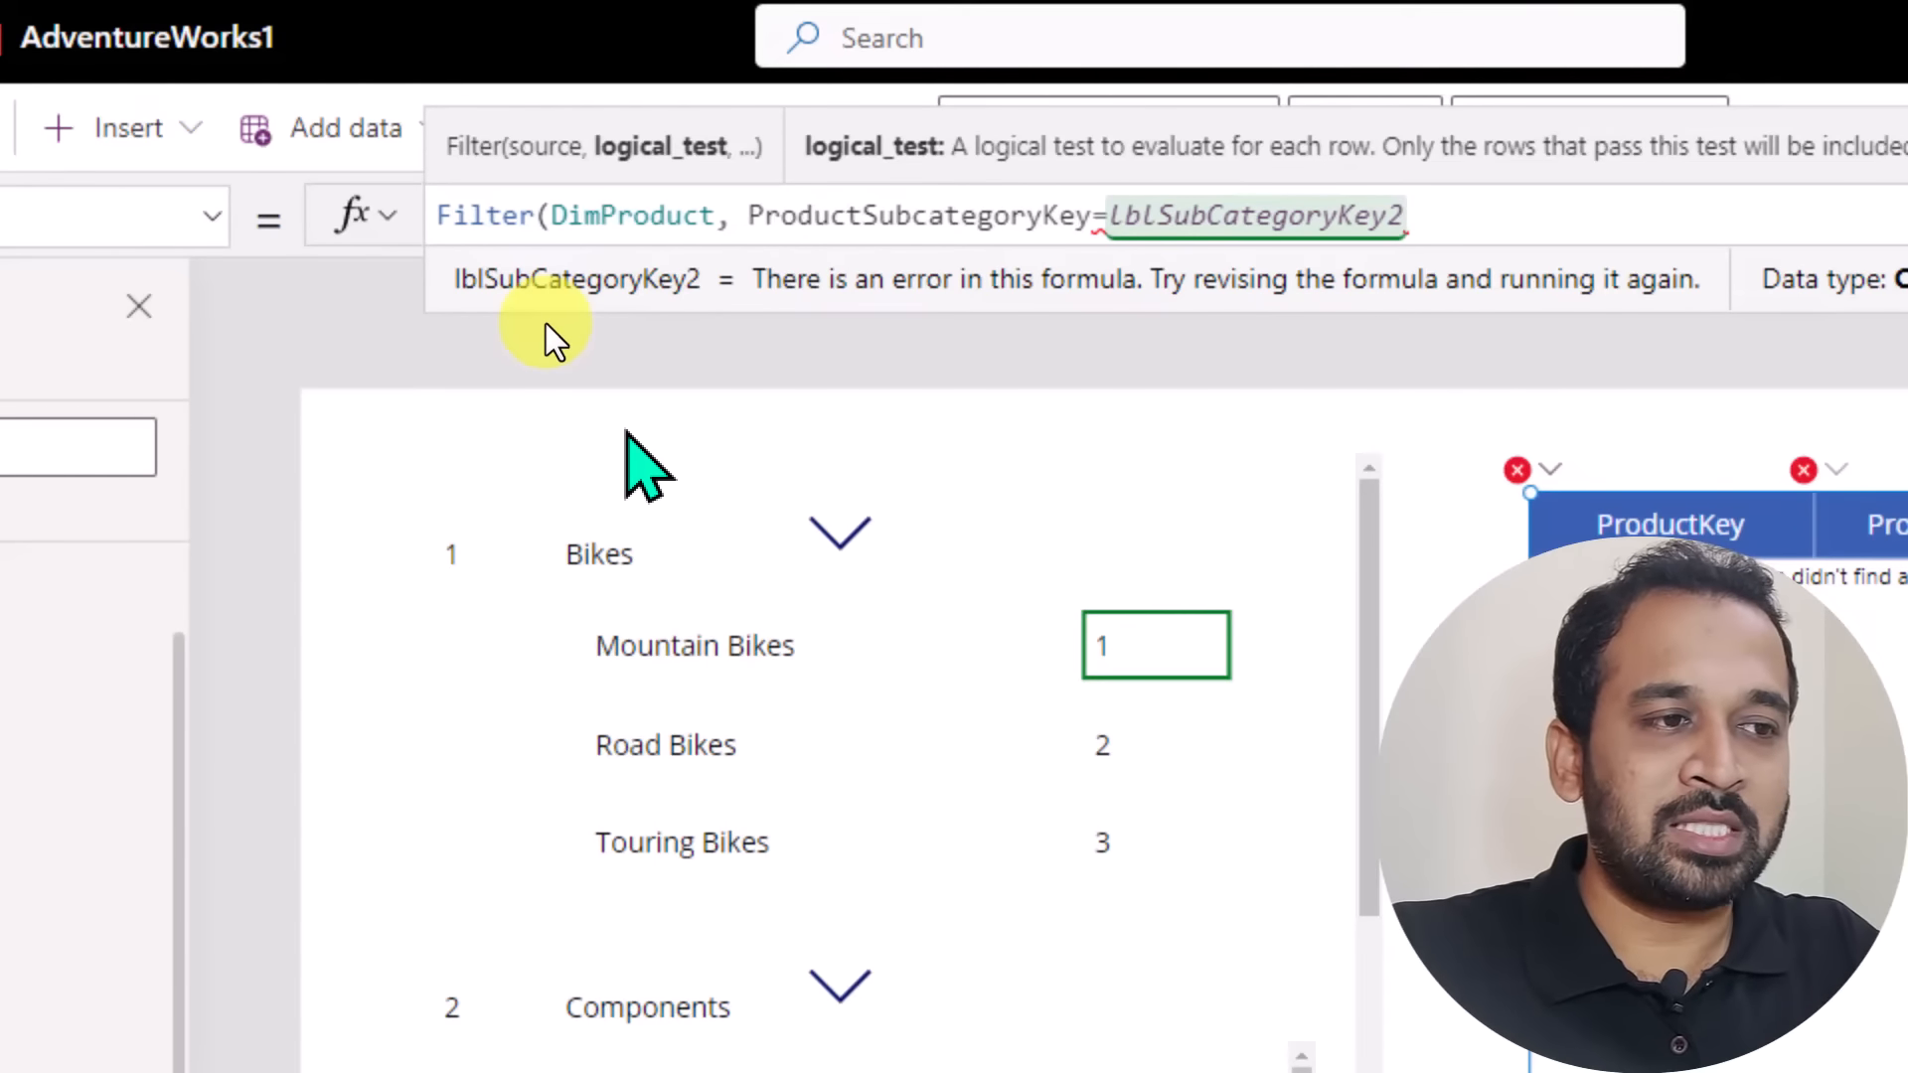
pyautogui.write('.tex')
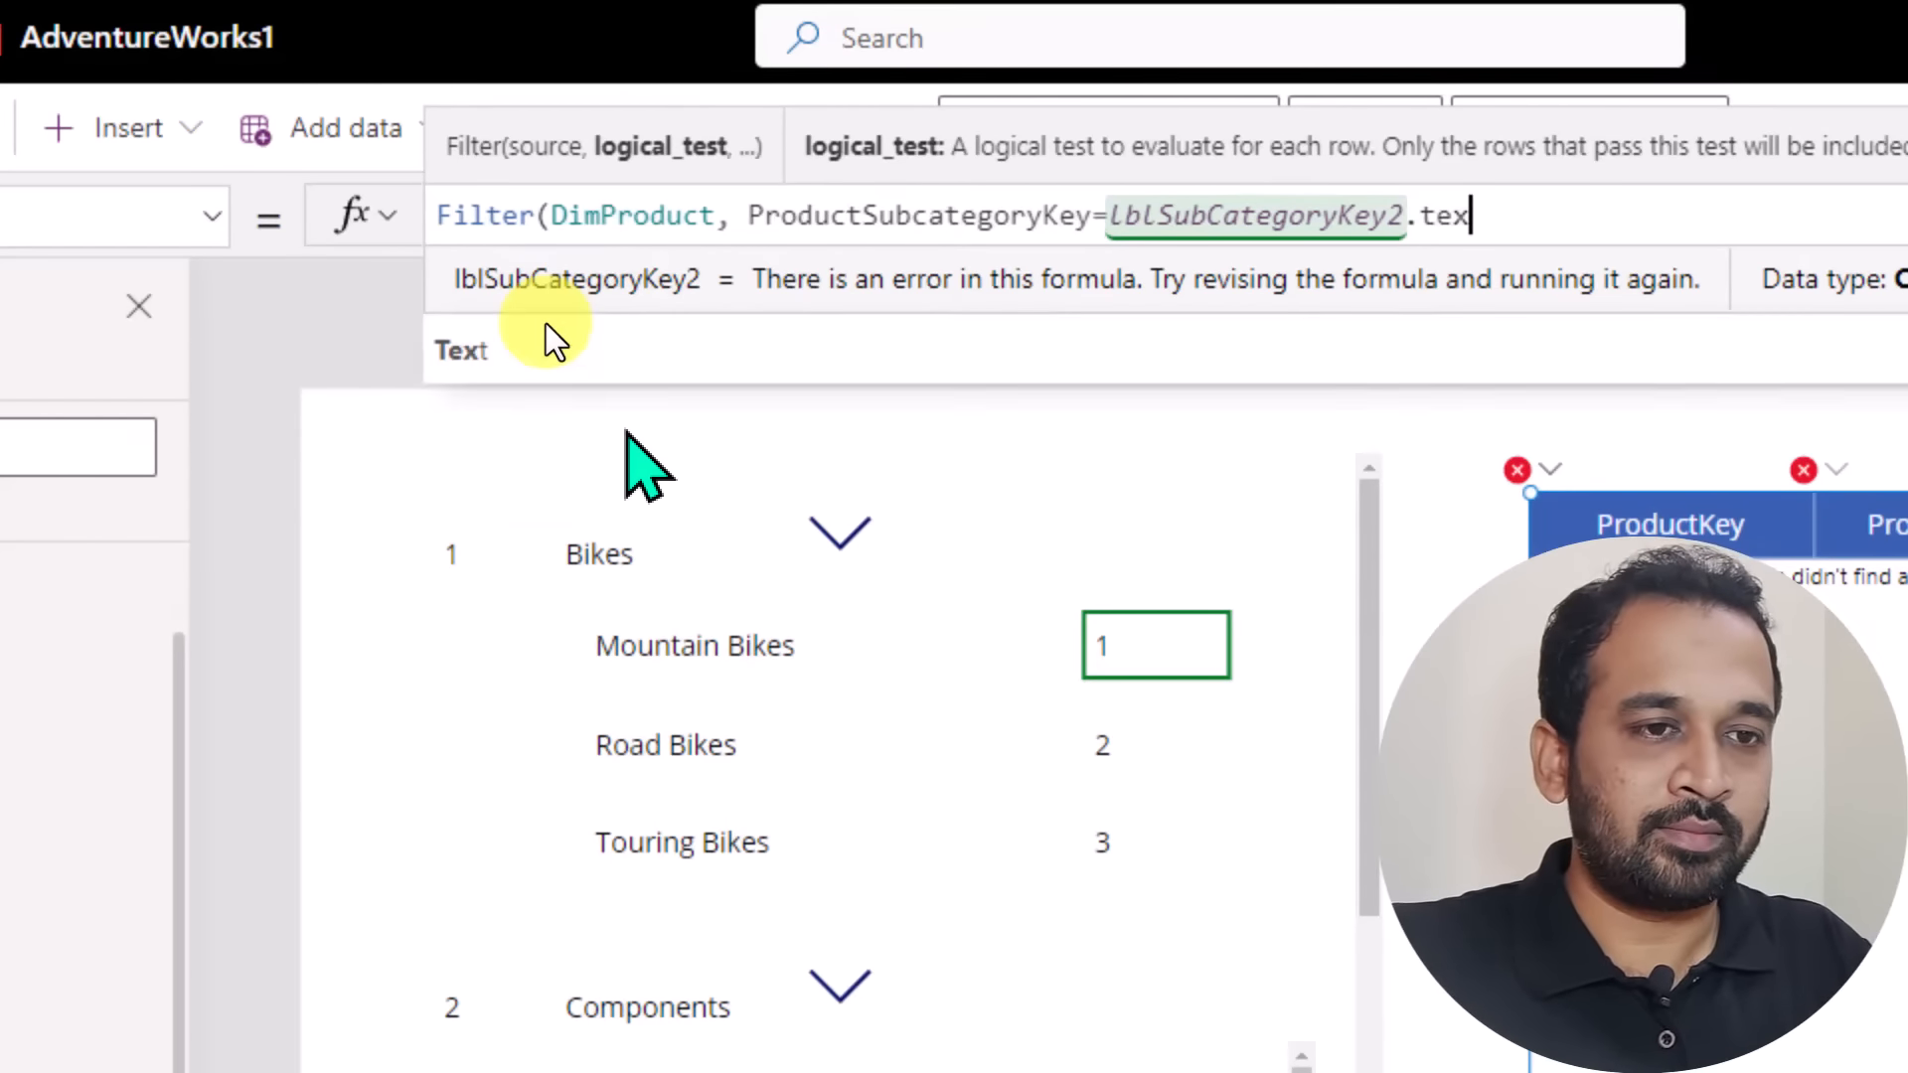
pyautogui.click(546, 325)
pyautogui.write(')')
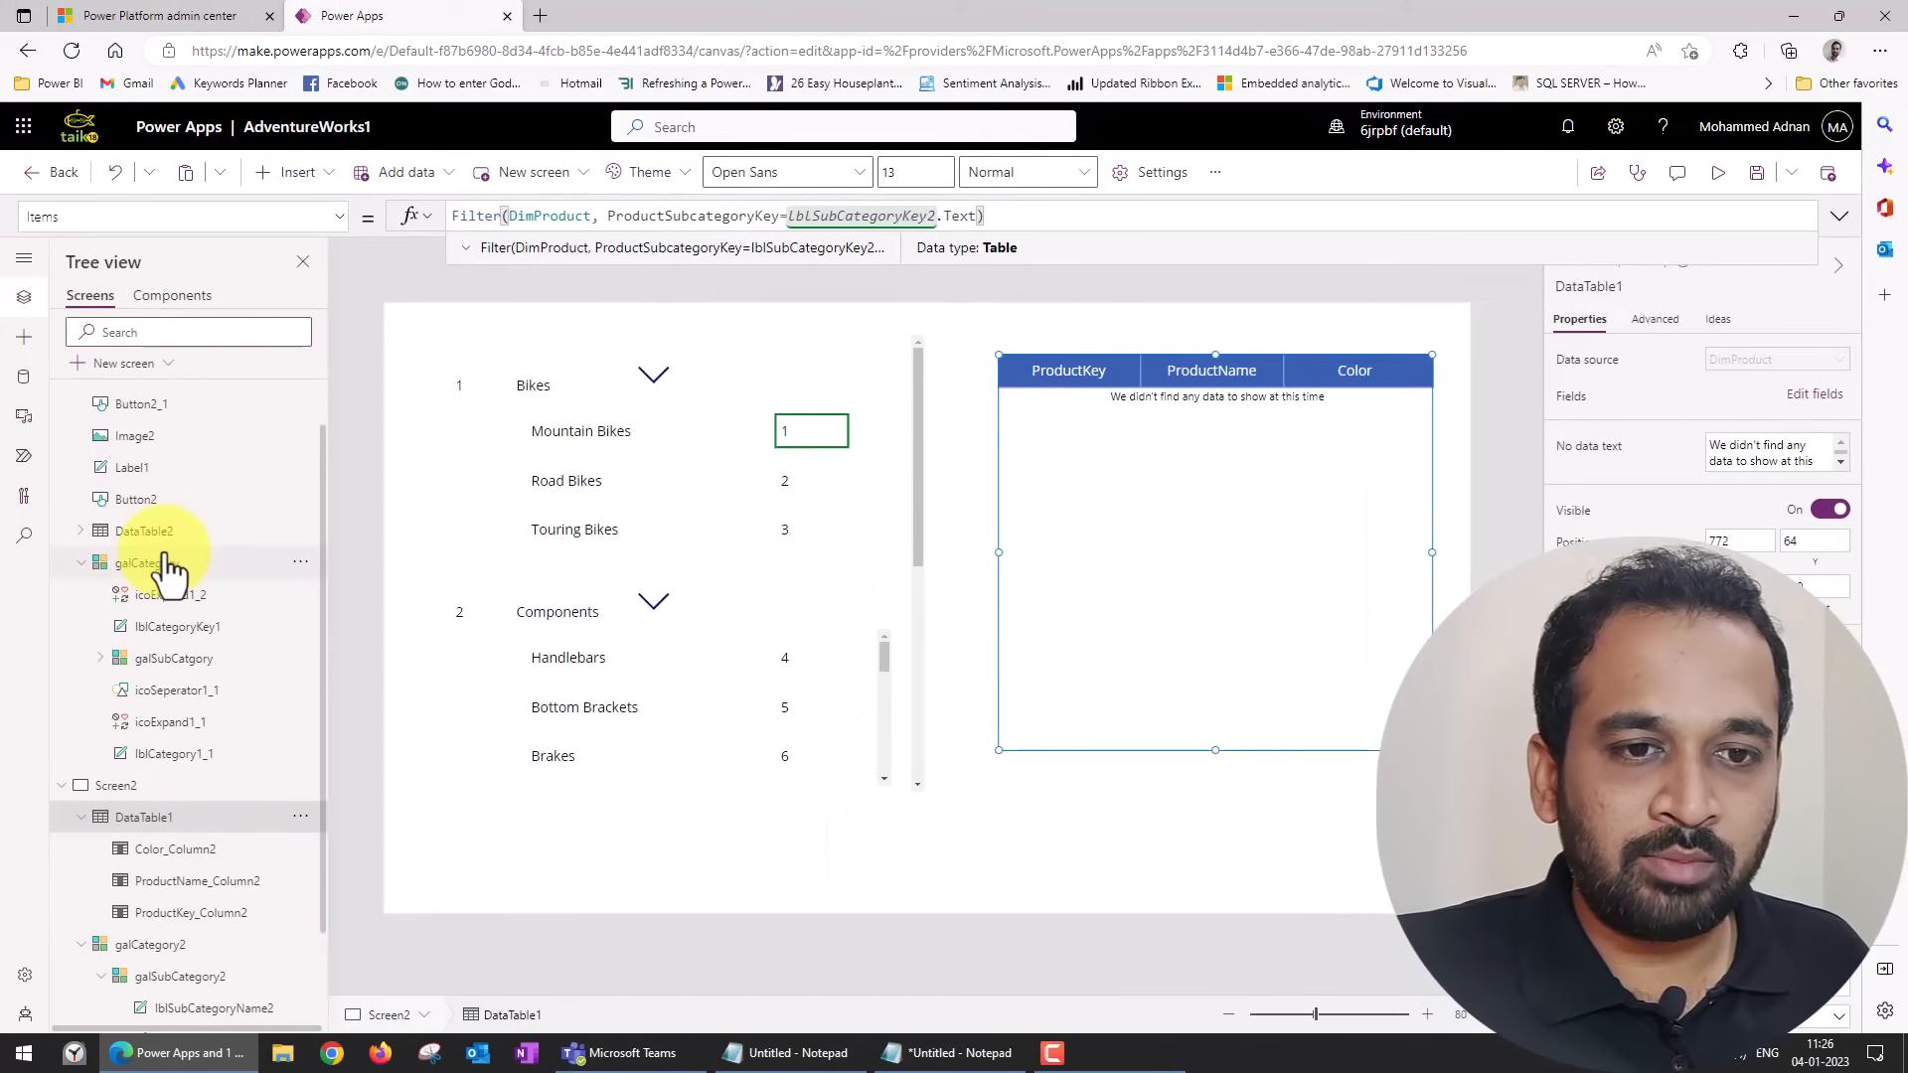
# Examine which source the finished data table on Screen1 uses for its Items property.
pyautogui.click(164, 563)
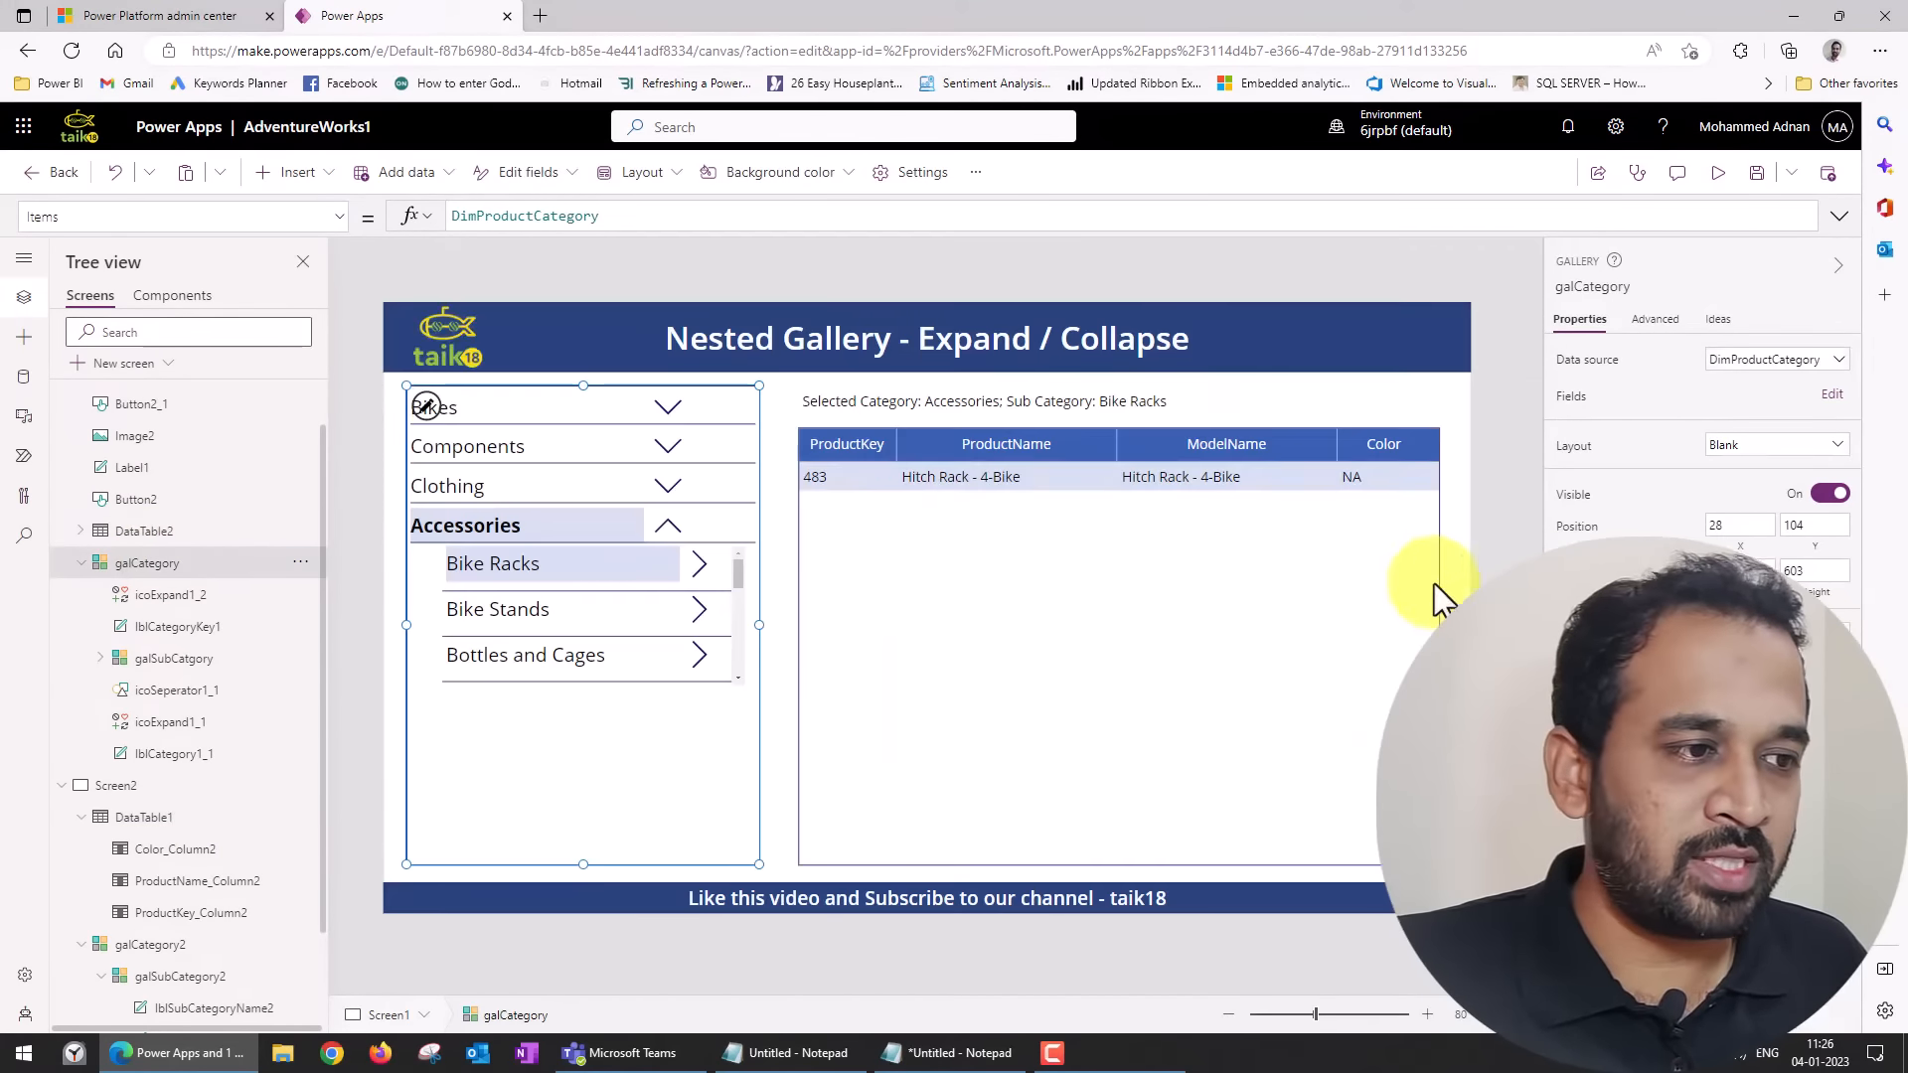
pyautogui.click(1440, 463)
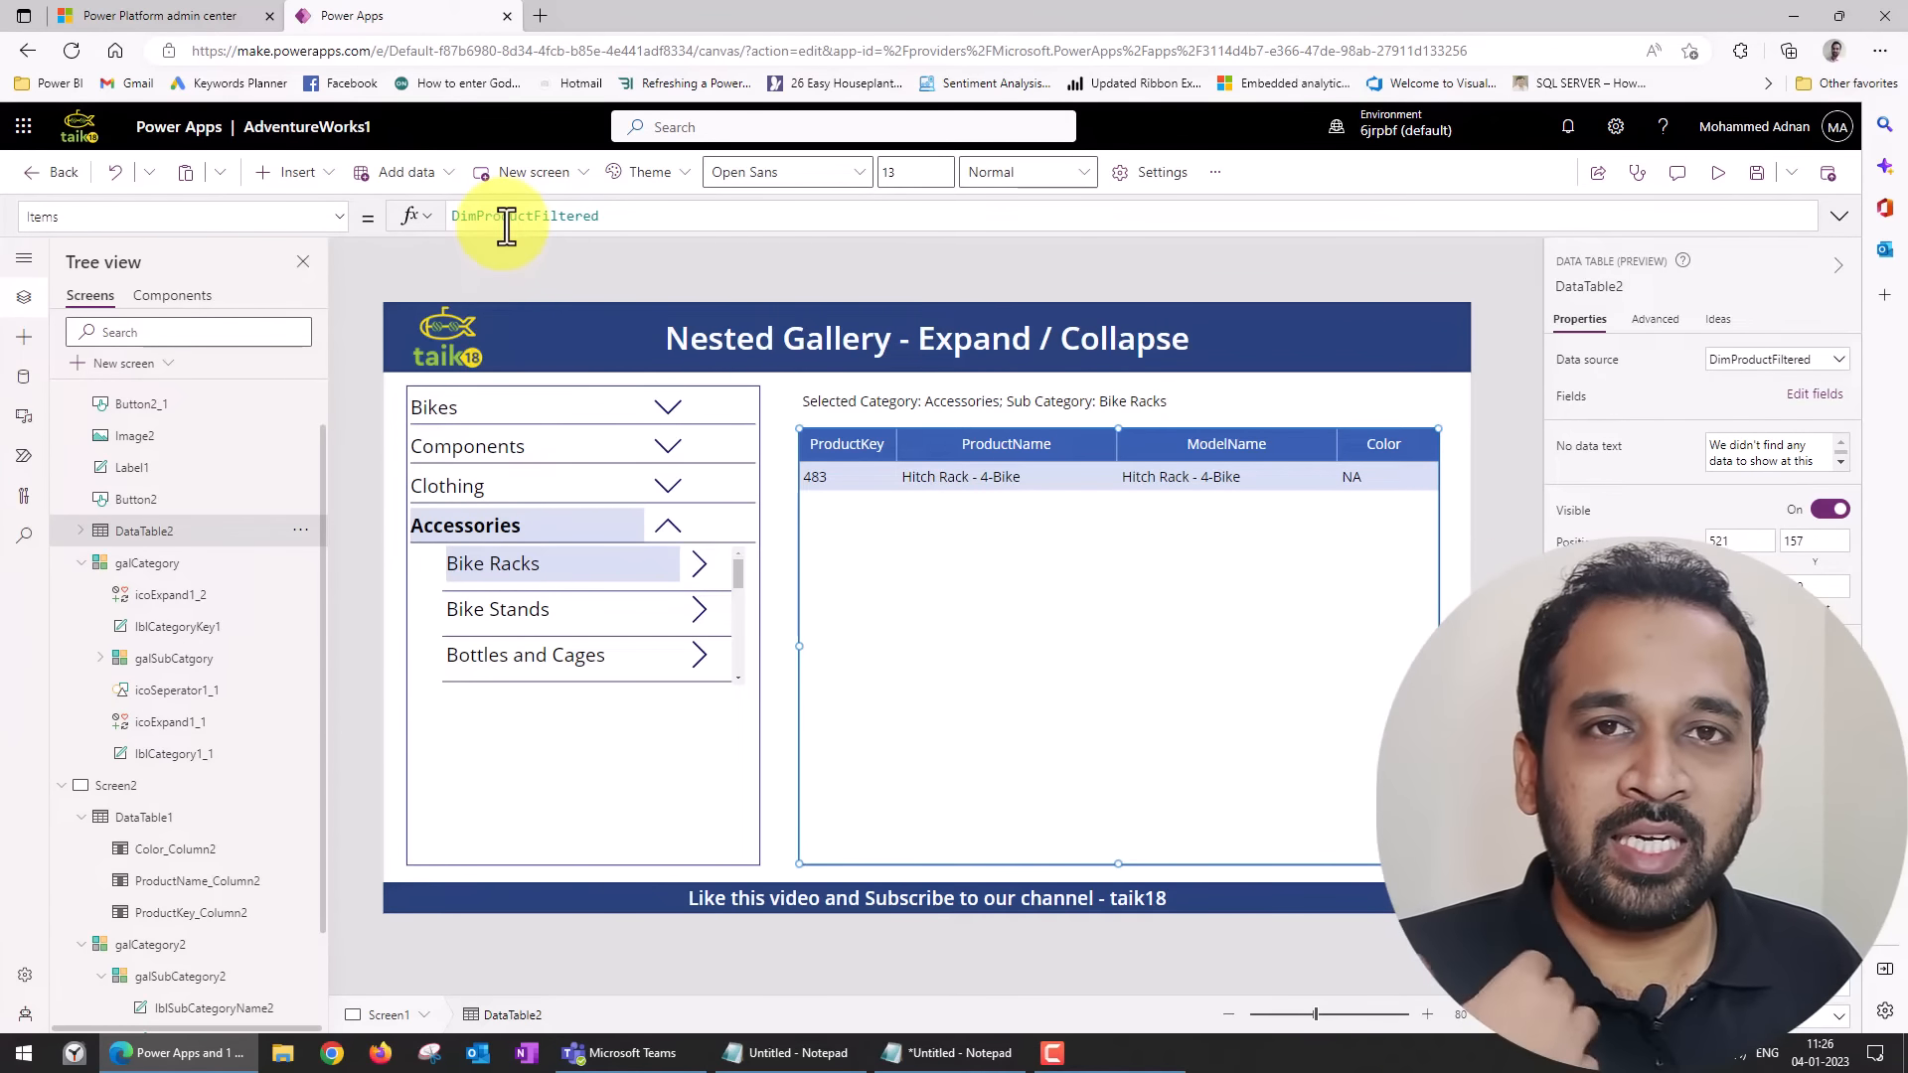
pyautogui.click(700, 558)
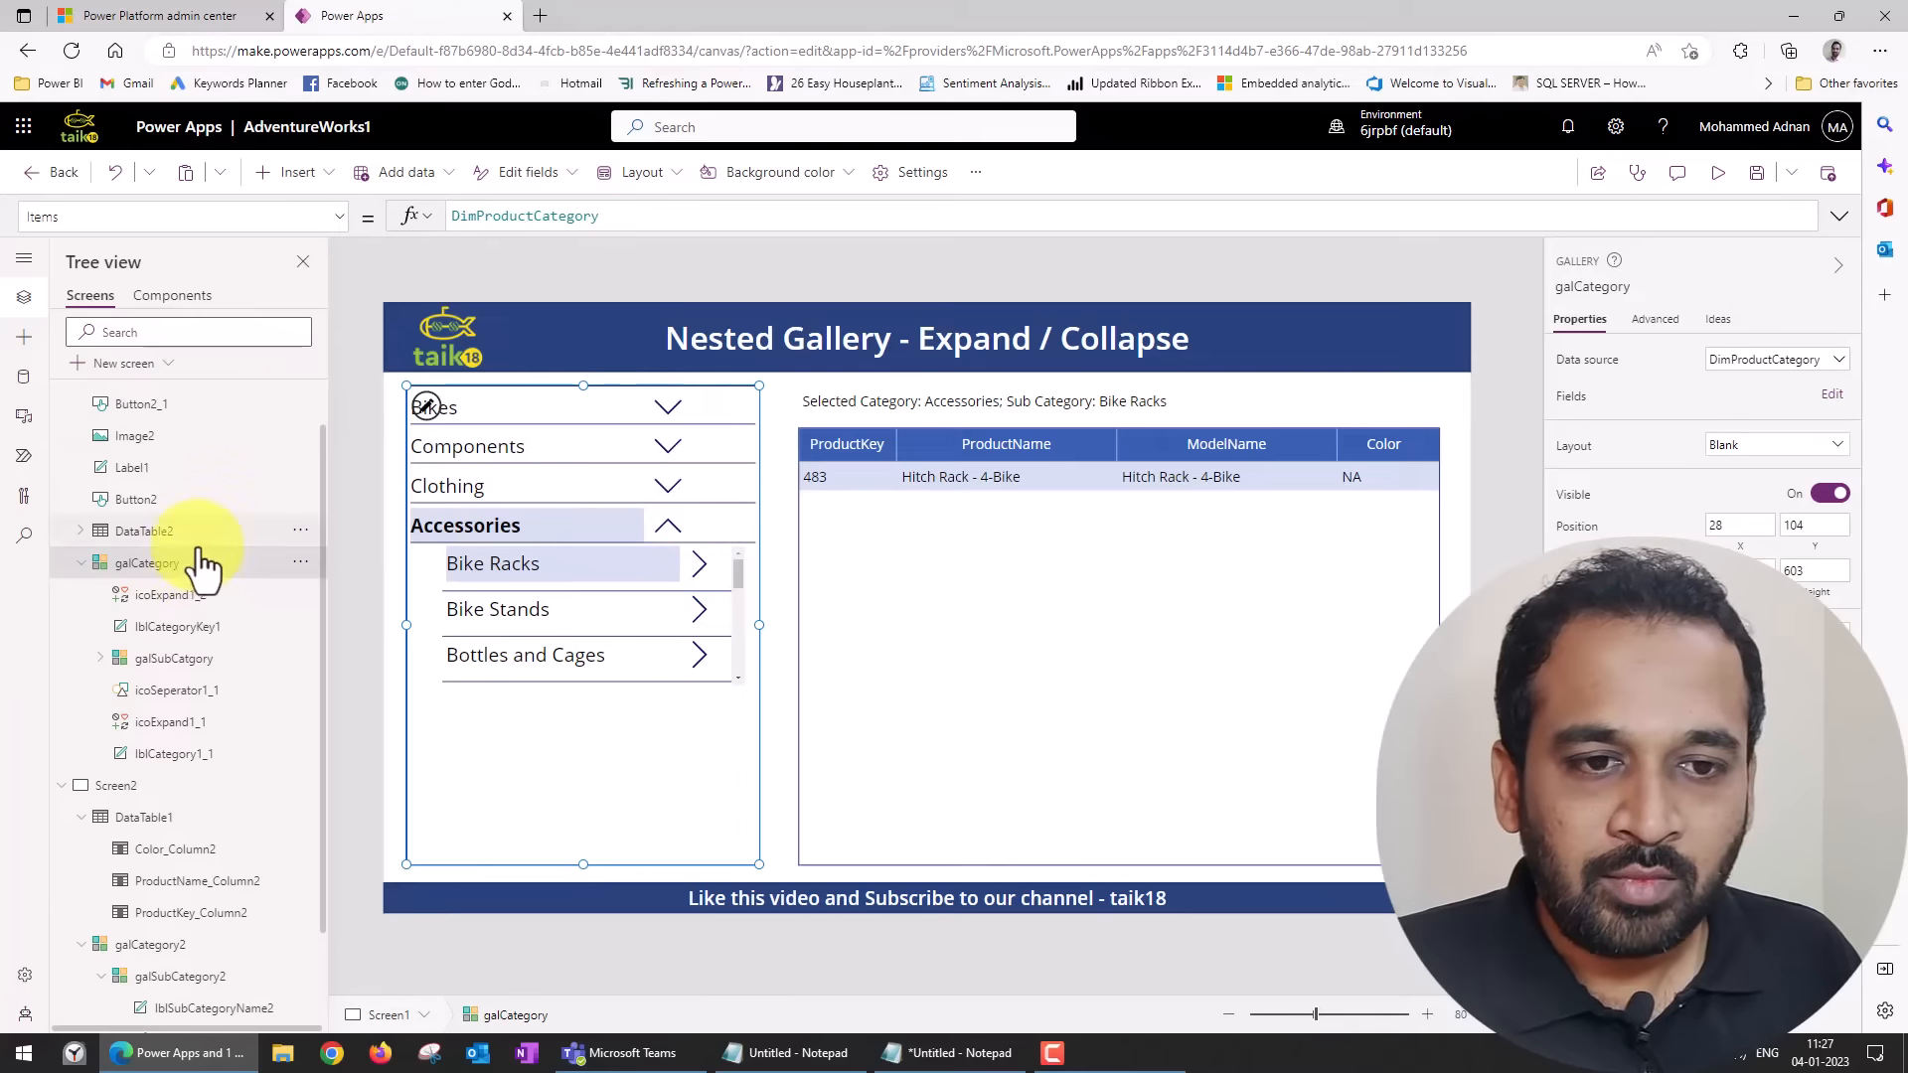
# Copy the ClearCollect formula from the OnSelect property of icoExpand1 in Screen1's galSubCatgory, leaving out the commented Select(Parent) line.
pyautogui.click(100, 659)
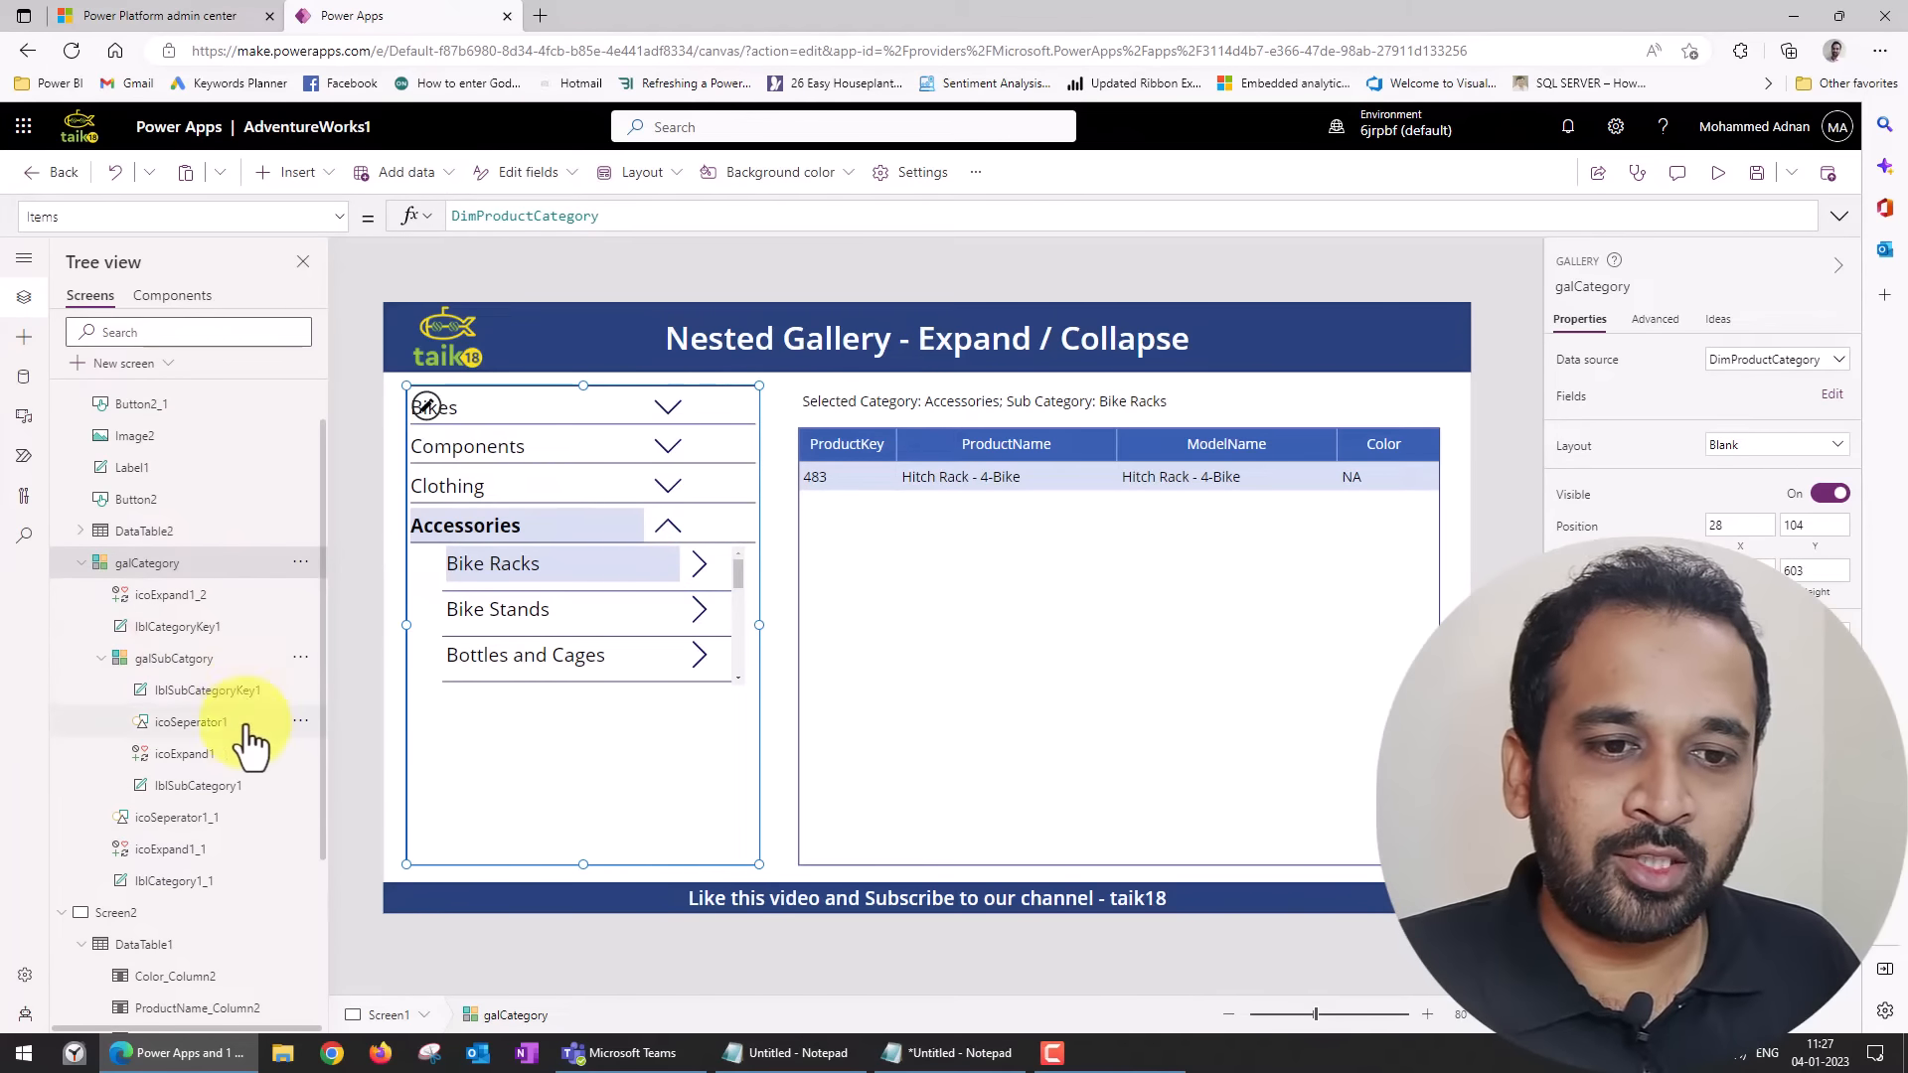
pyautogui.click(189, 753)
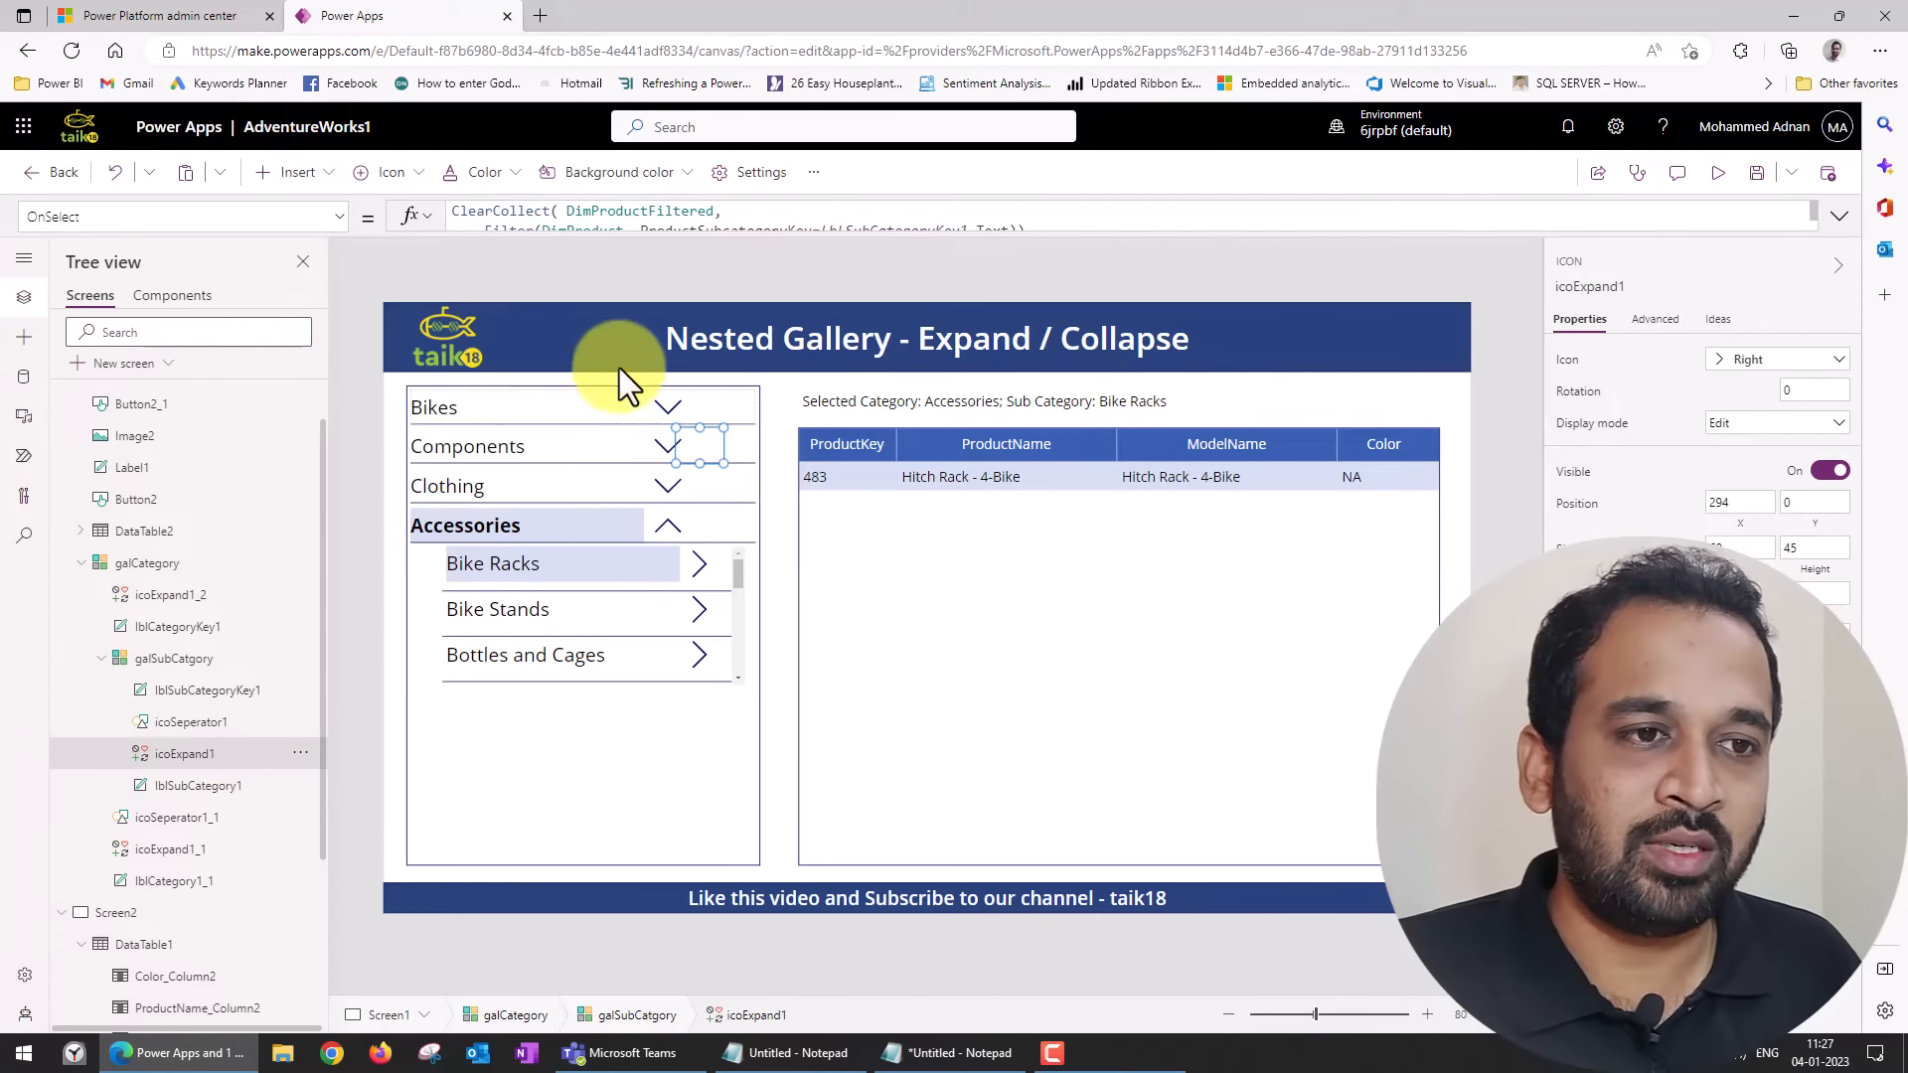
pyautogui.click(573, 235)
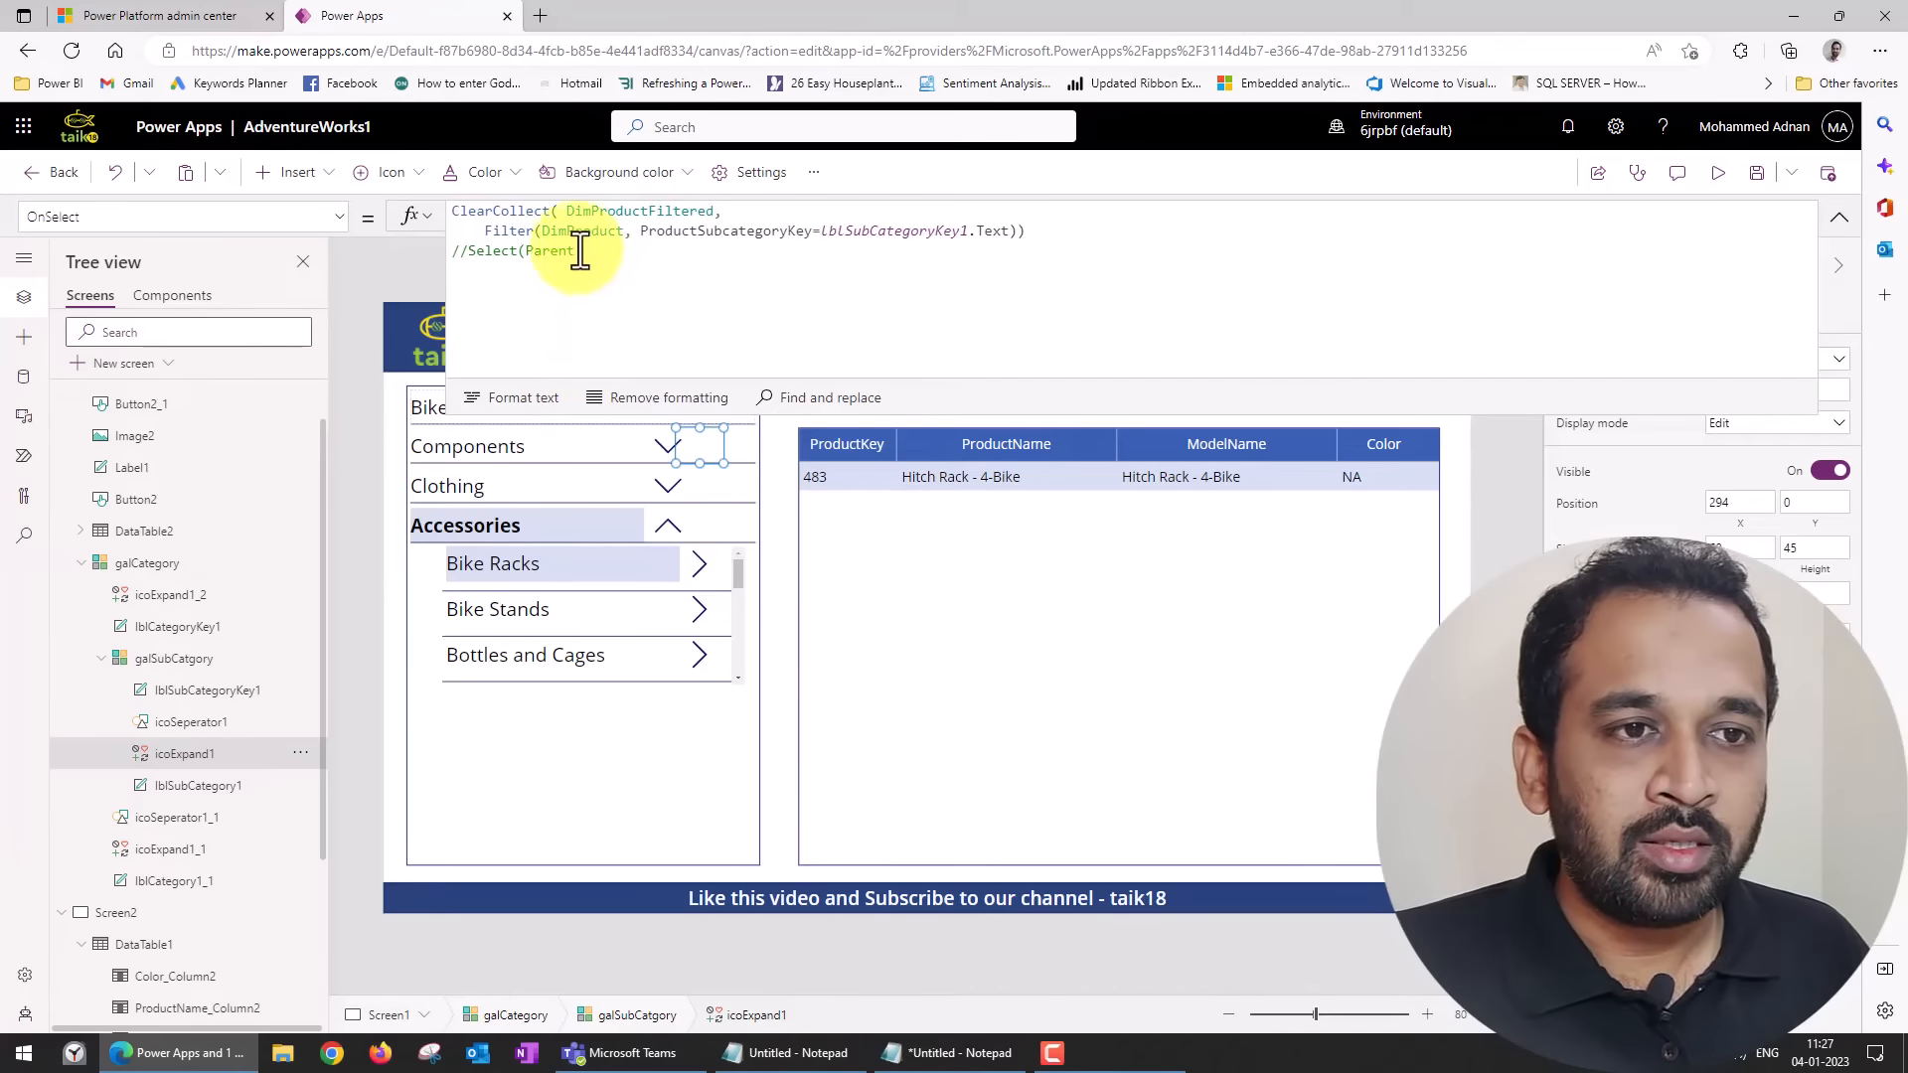
pyautogui.moveTo(1065, 229); pyautogui.dragTo(454, 228)
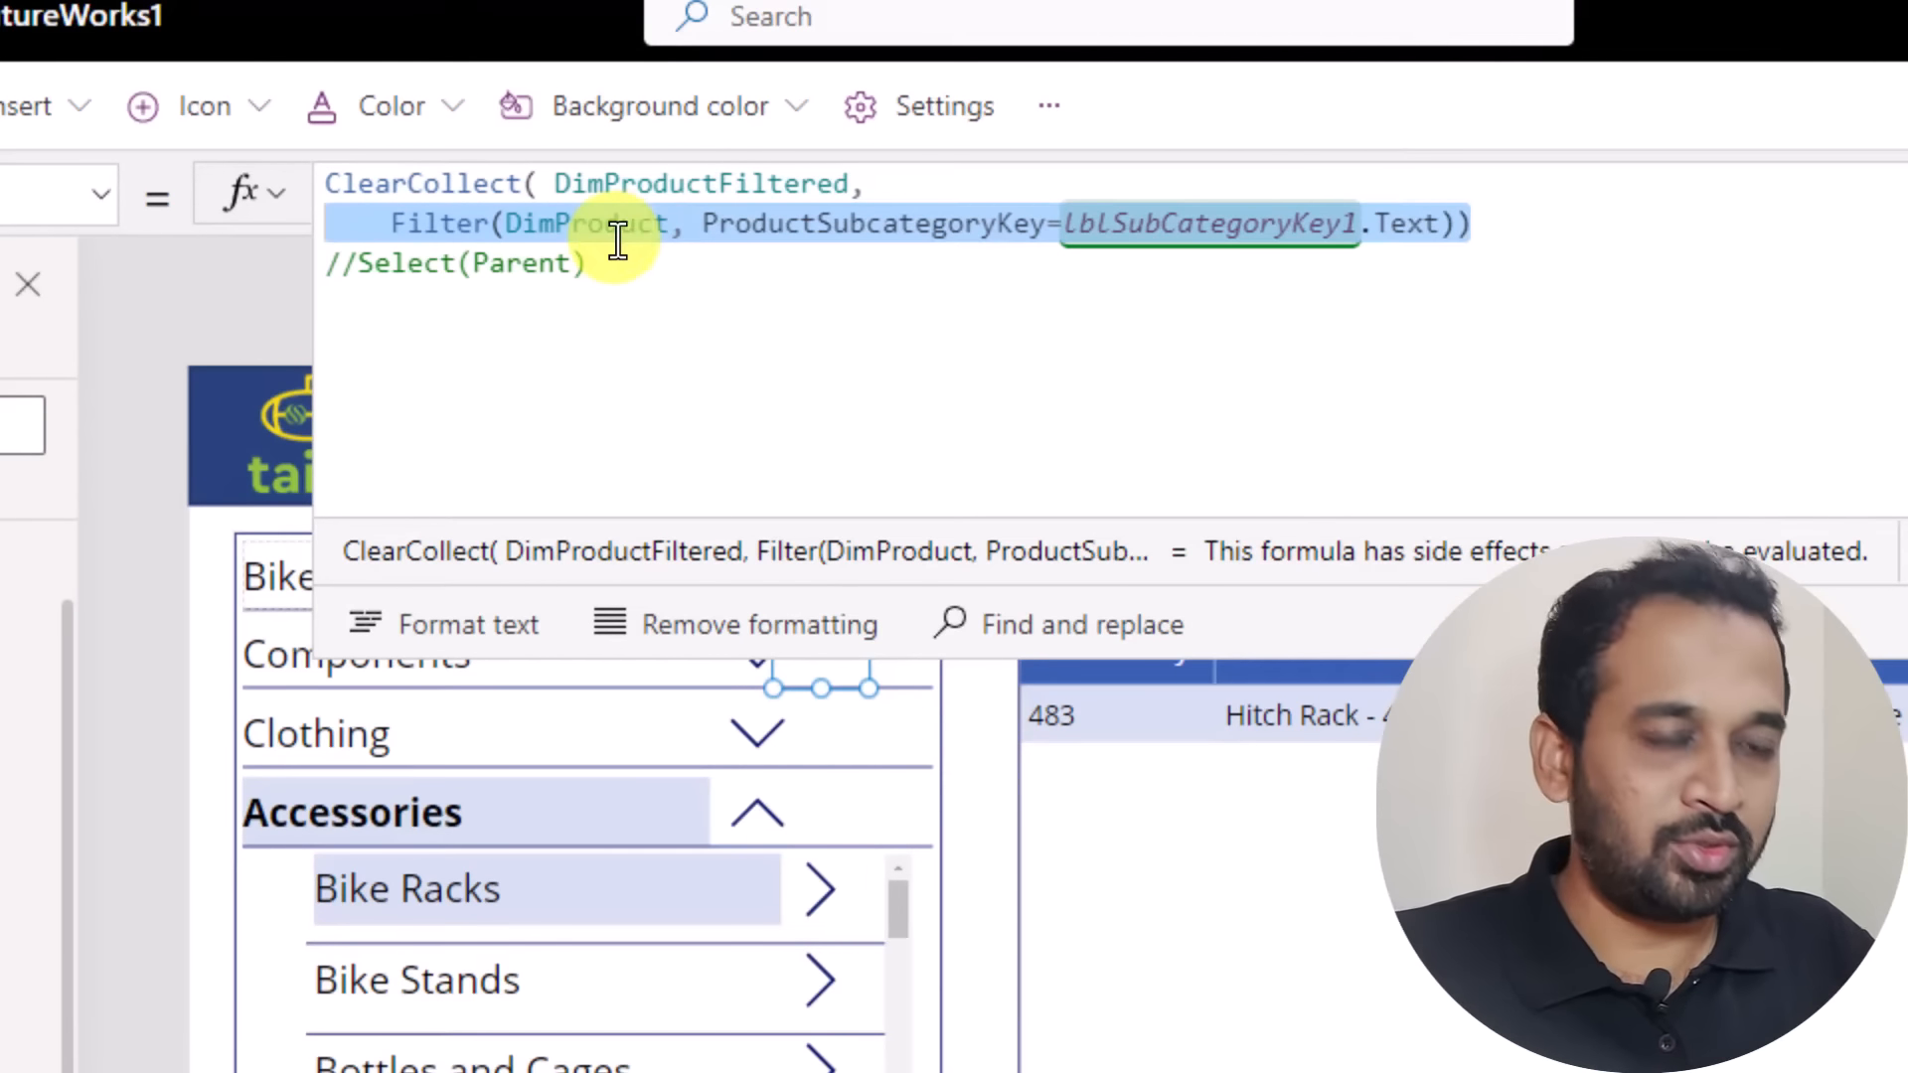
pyautogui.hotkey('shift', 'Up')
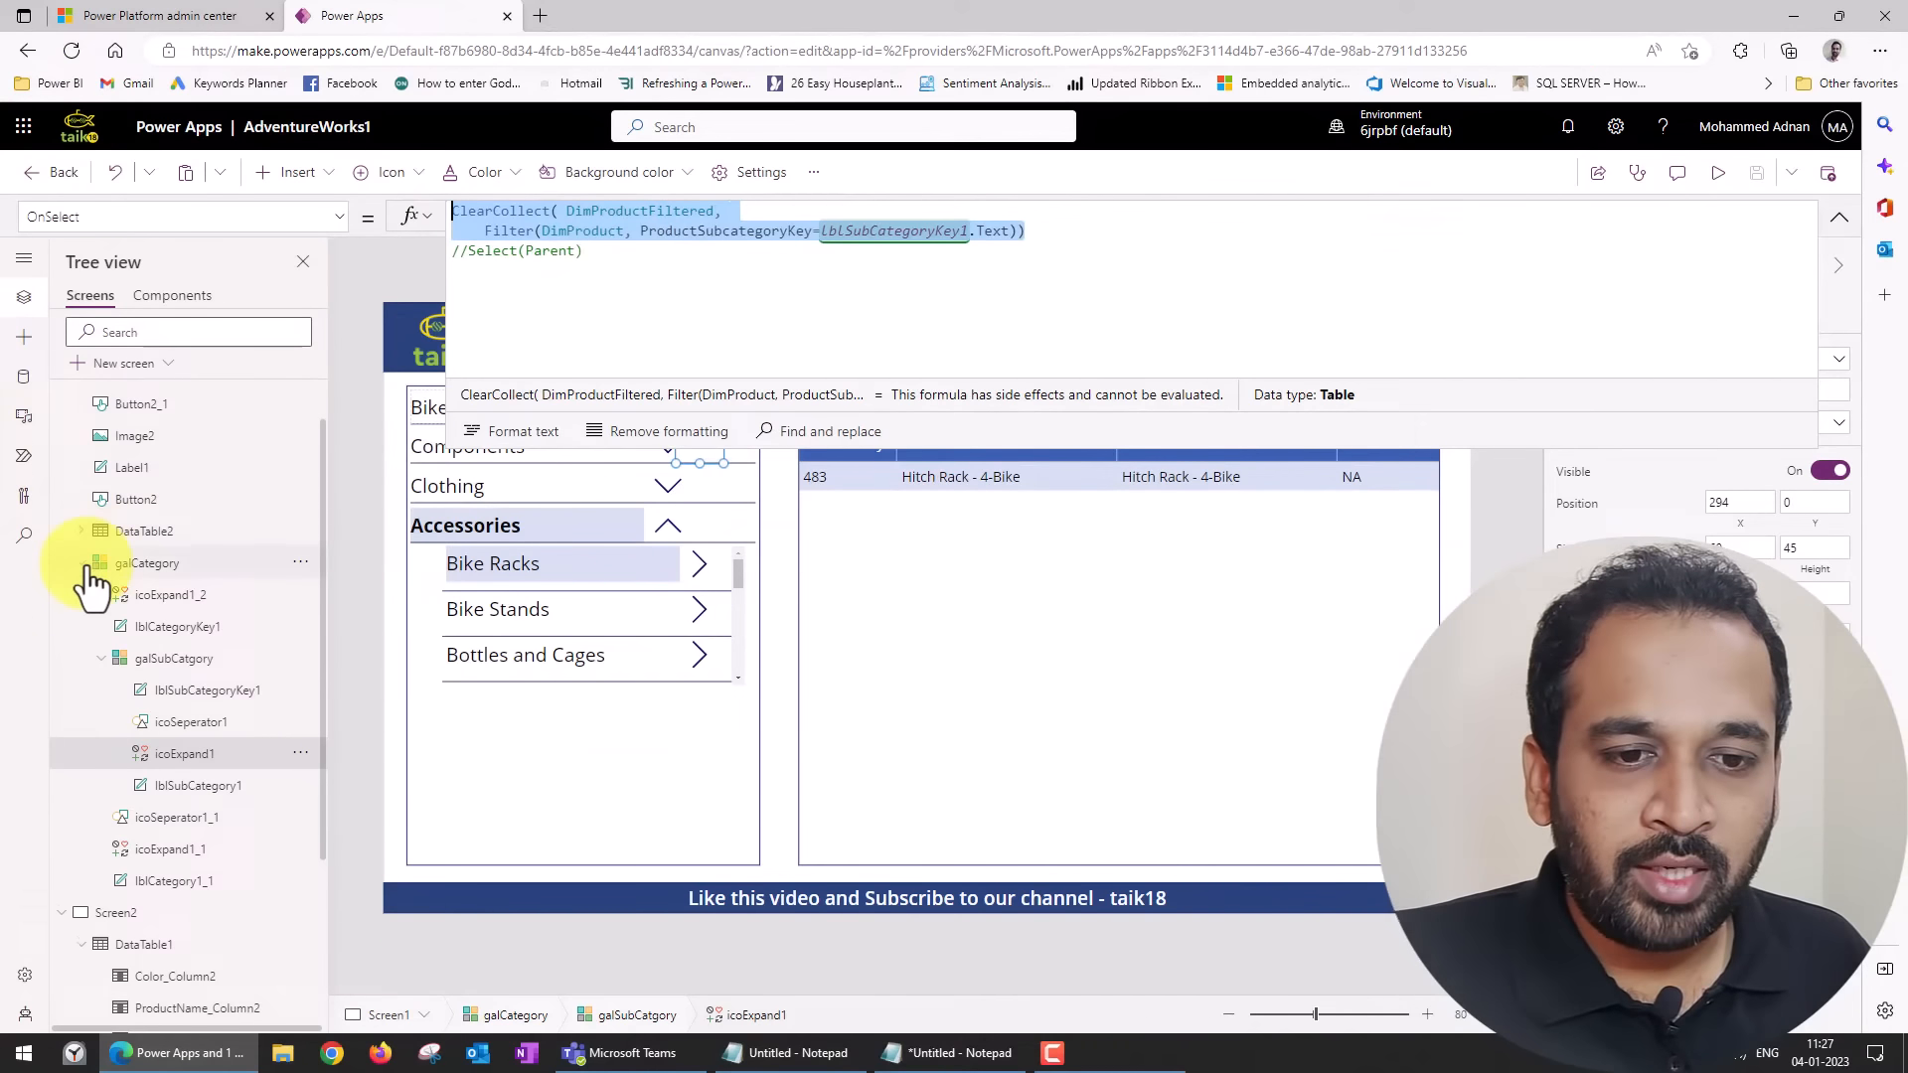
# Insert a Right icon into galSubCategory2 on Screen2 and place it after the subcategory key at X 516, Y 0.
pyautogui.scroll(-3, 109, 591)
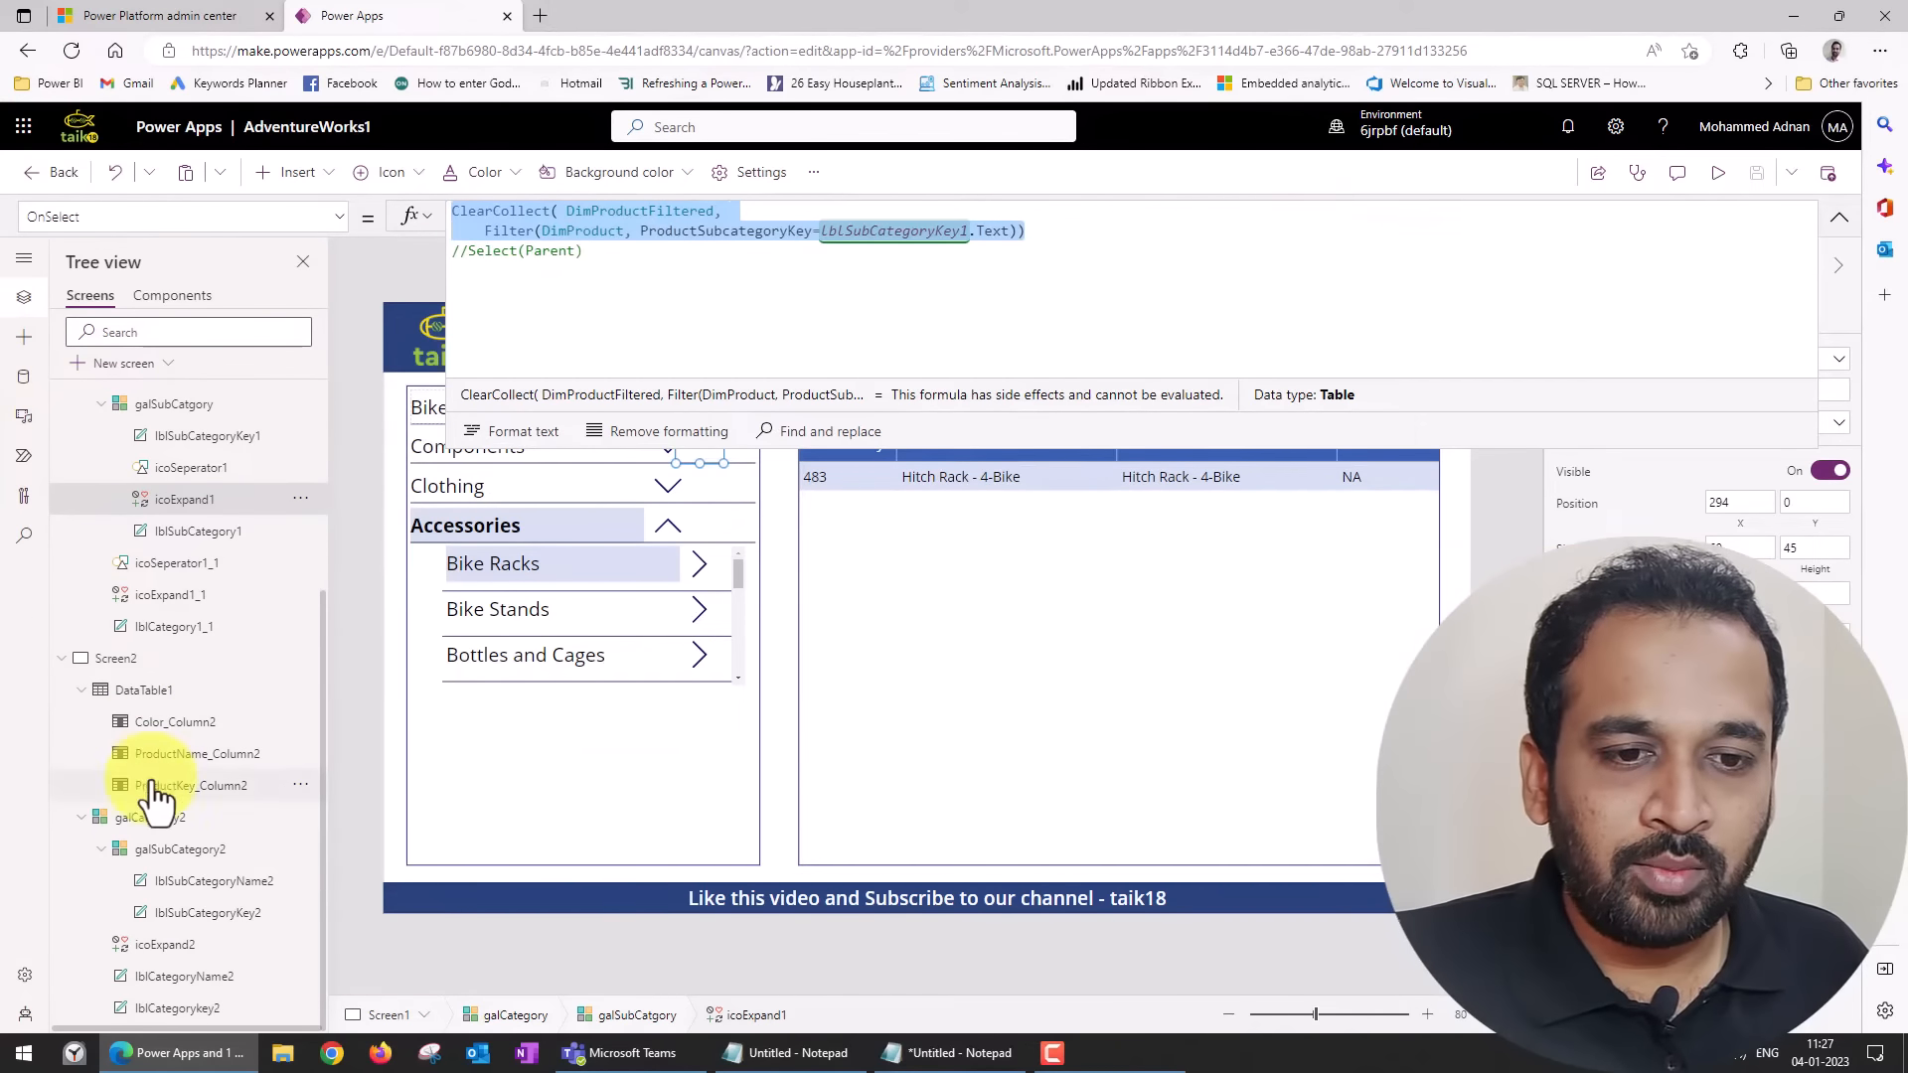
pyautogui.click(179, 847)
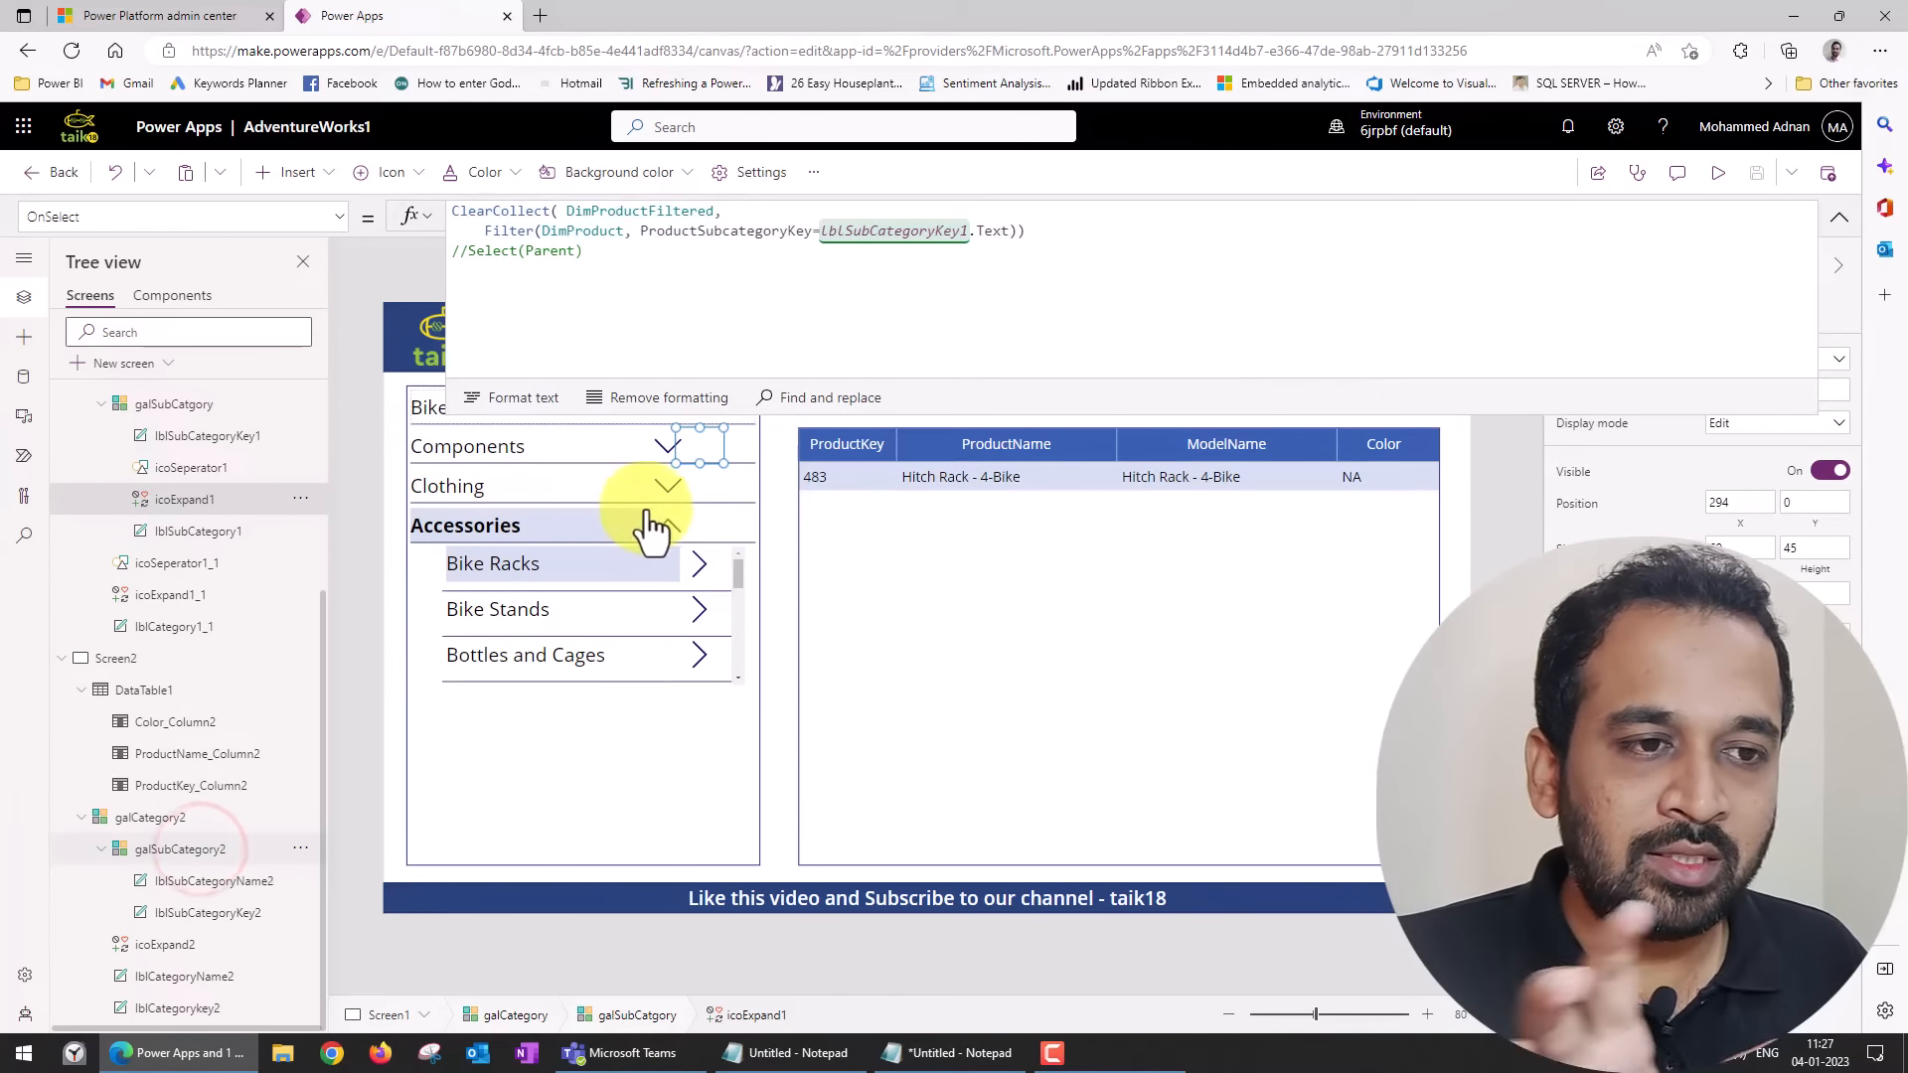
pyautogui.click(1838, 222)
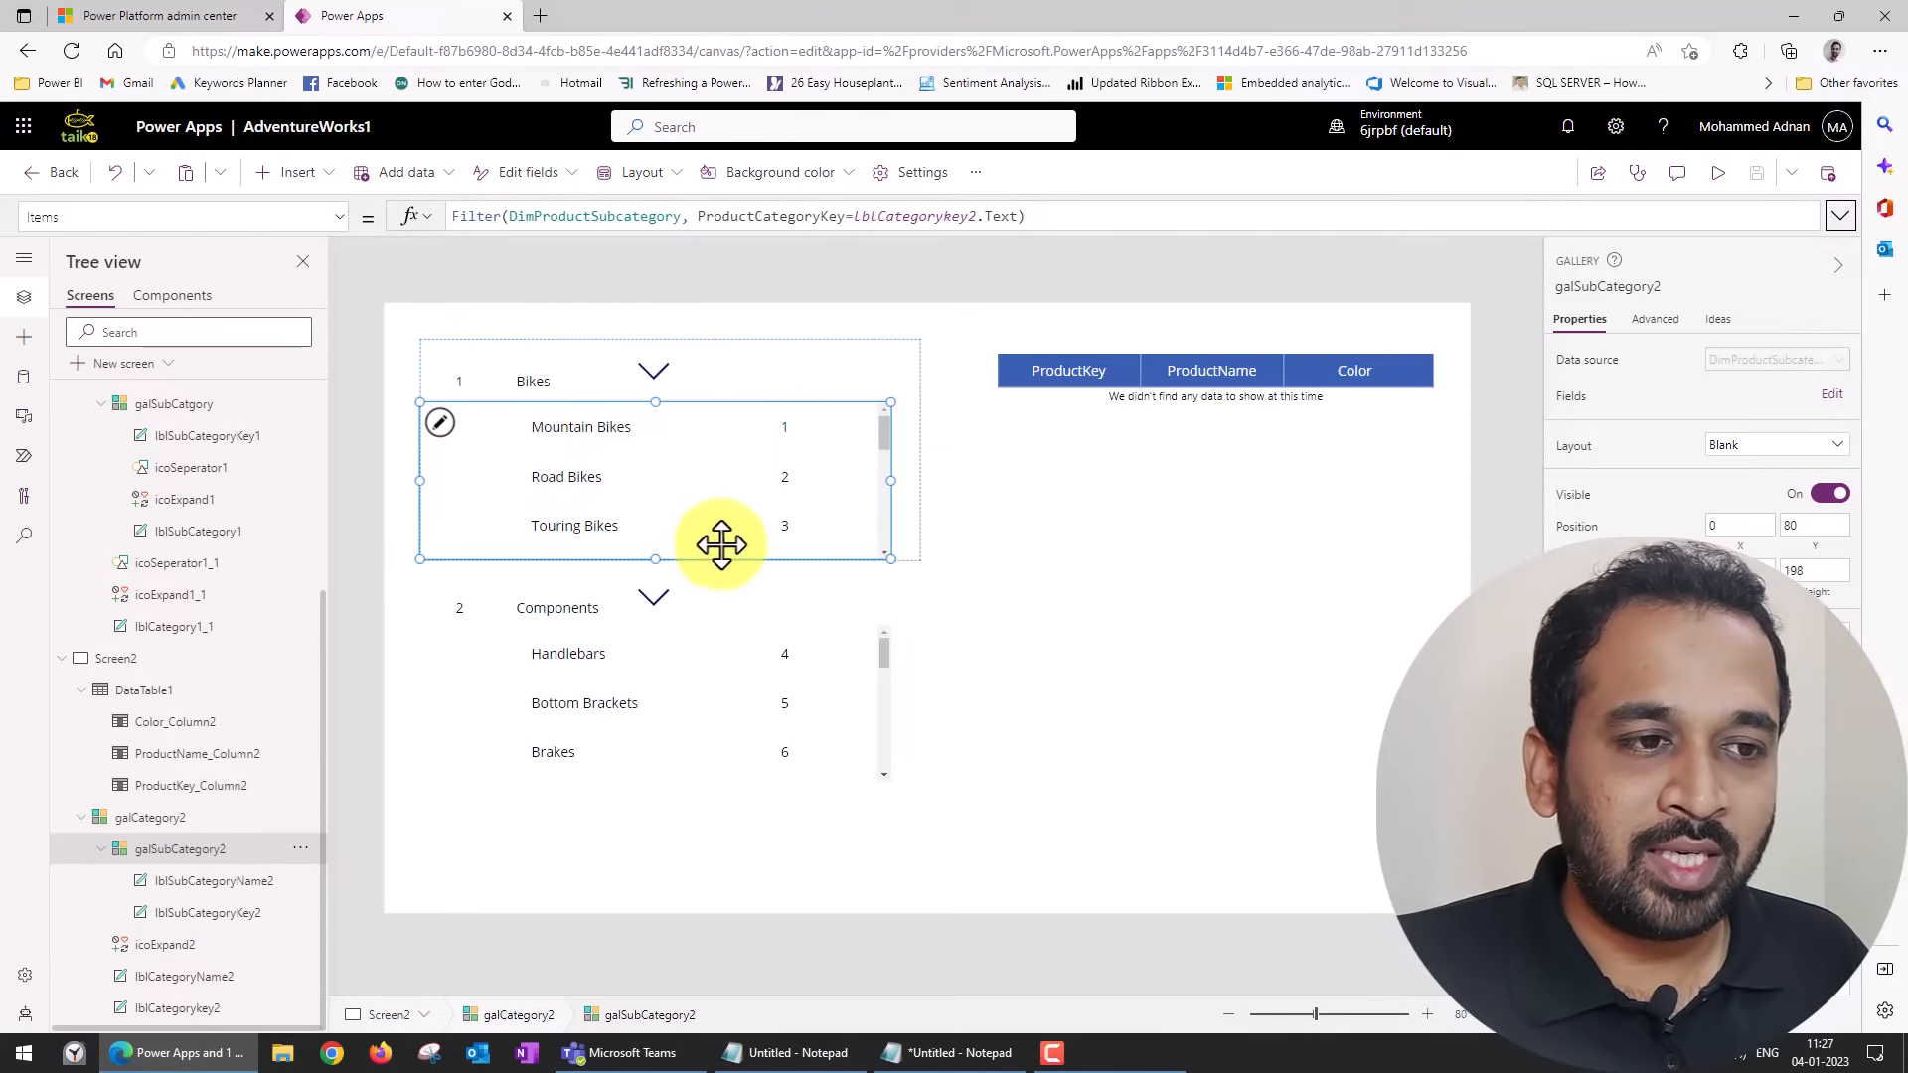
pyautogui.click(303, 179)
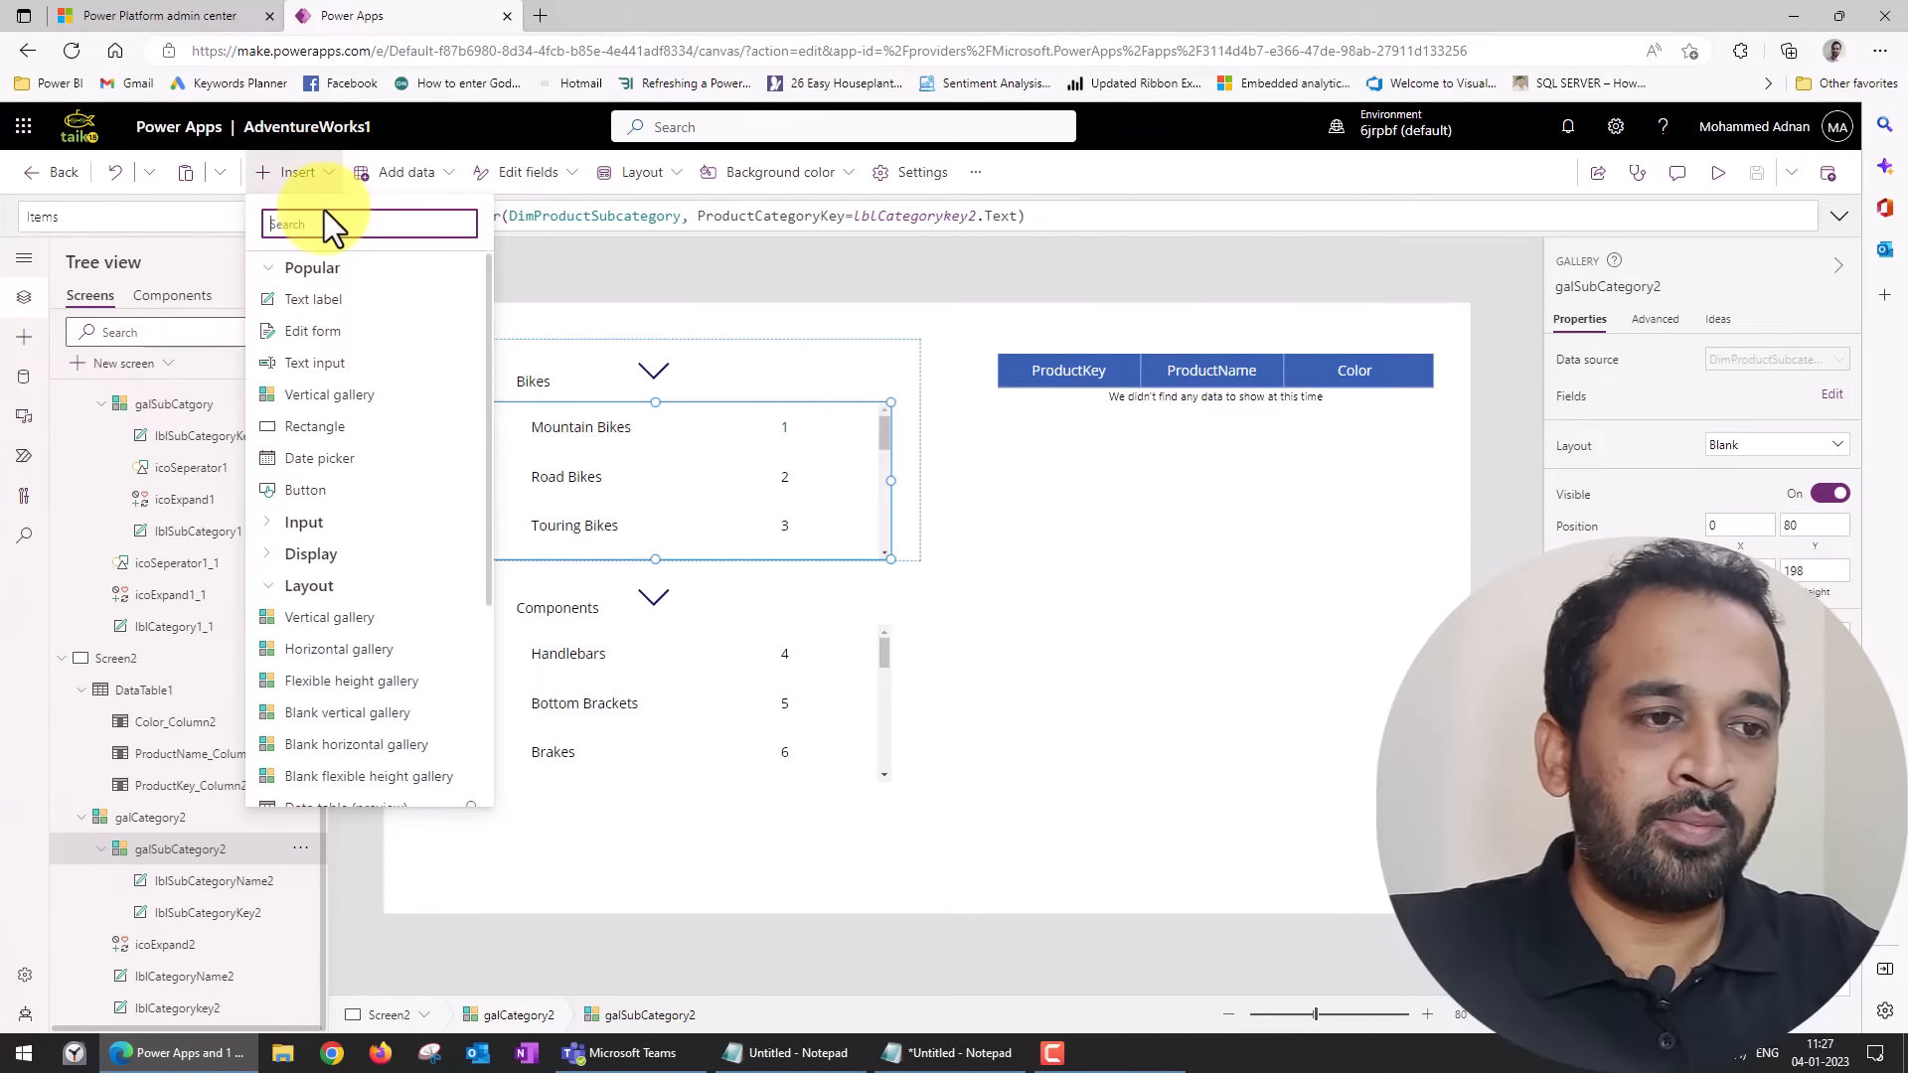
pyautogui.write('left')
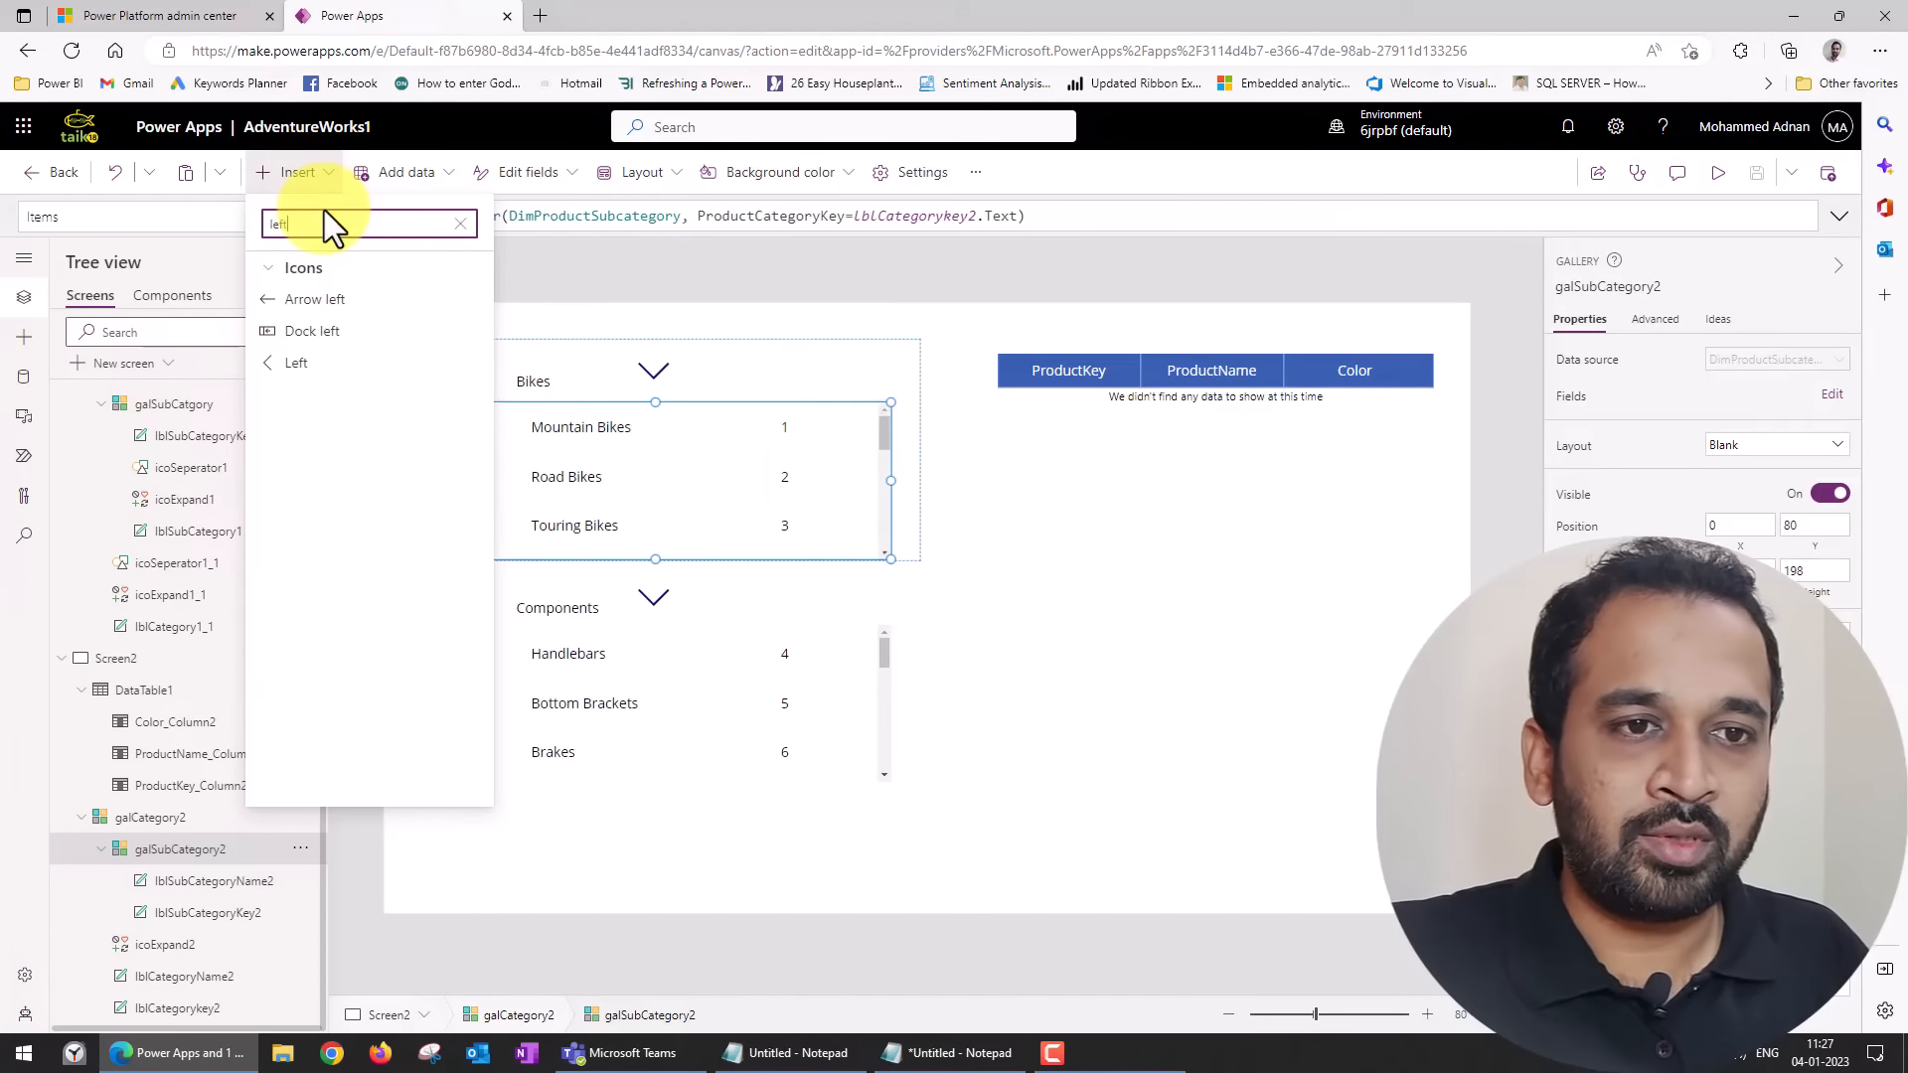
pyautogui.press('BackSpace')
pyautogui.press('BackSpace')
pyautogui.press('BackSpace')
pyautogui.press('BackSpace')
pyautogui.write('rig')
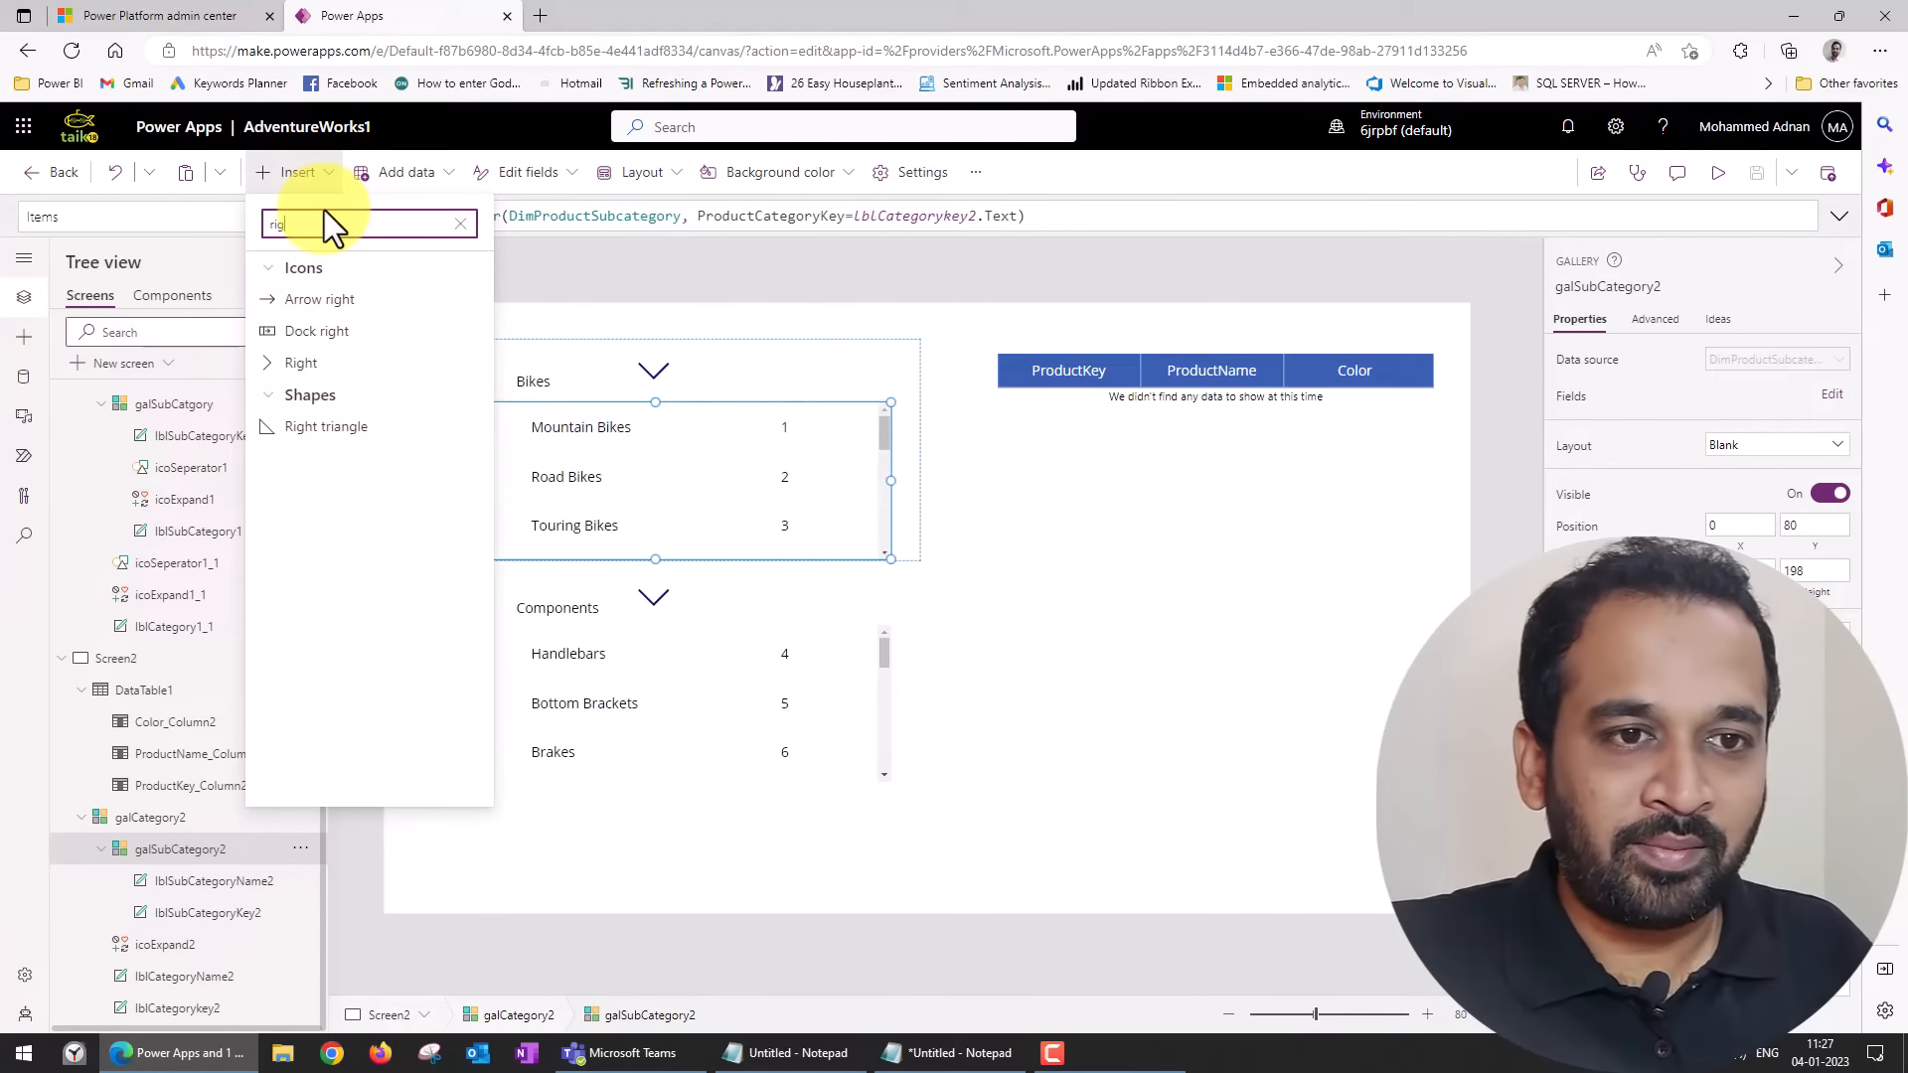
pyautogui.click(328, 364)
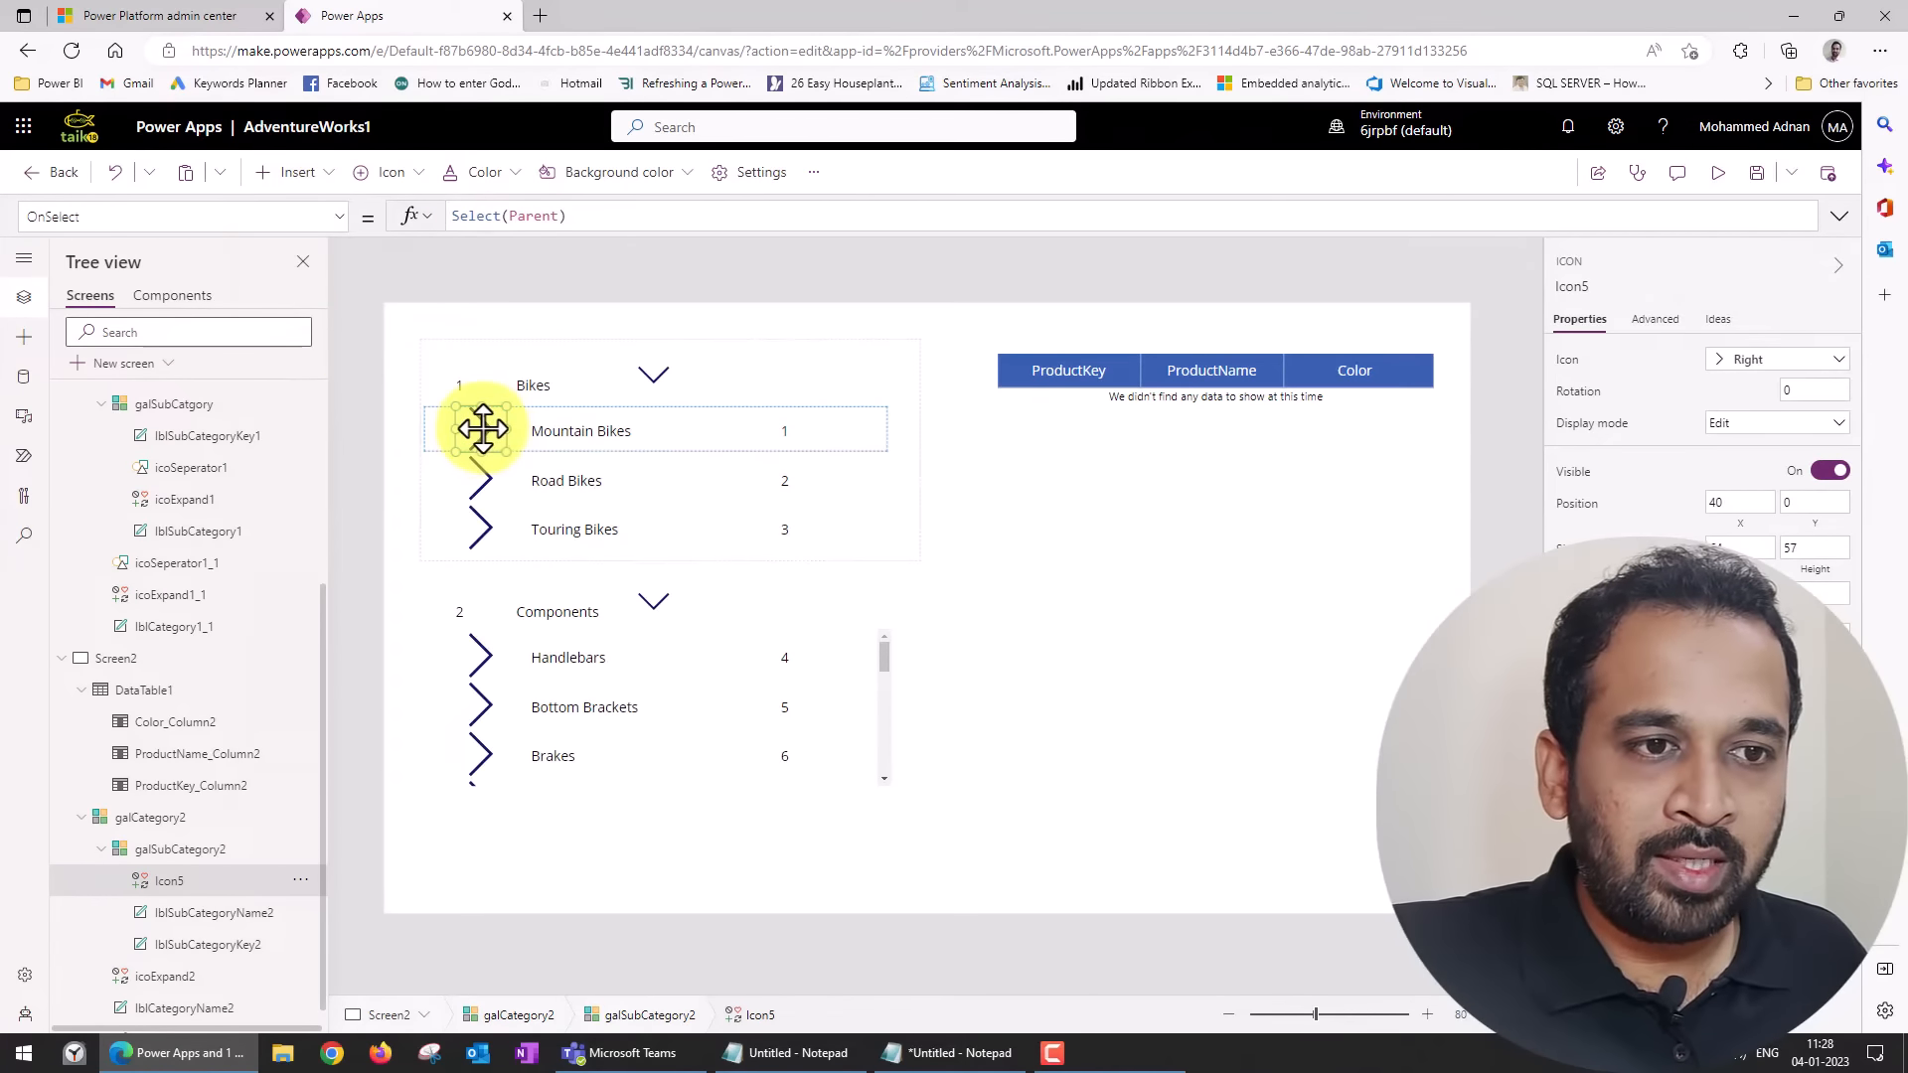
pyautogui.click(480, 430)
pyautogui.moveTo(795, 420); pyautogui.dragTo(856, 417)
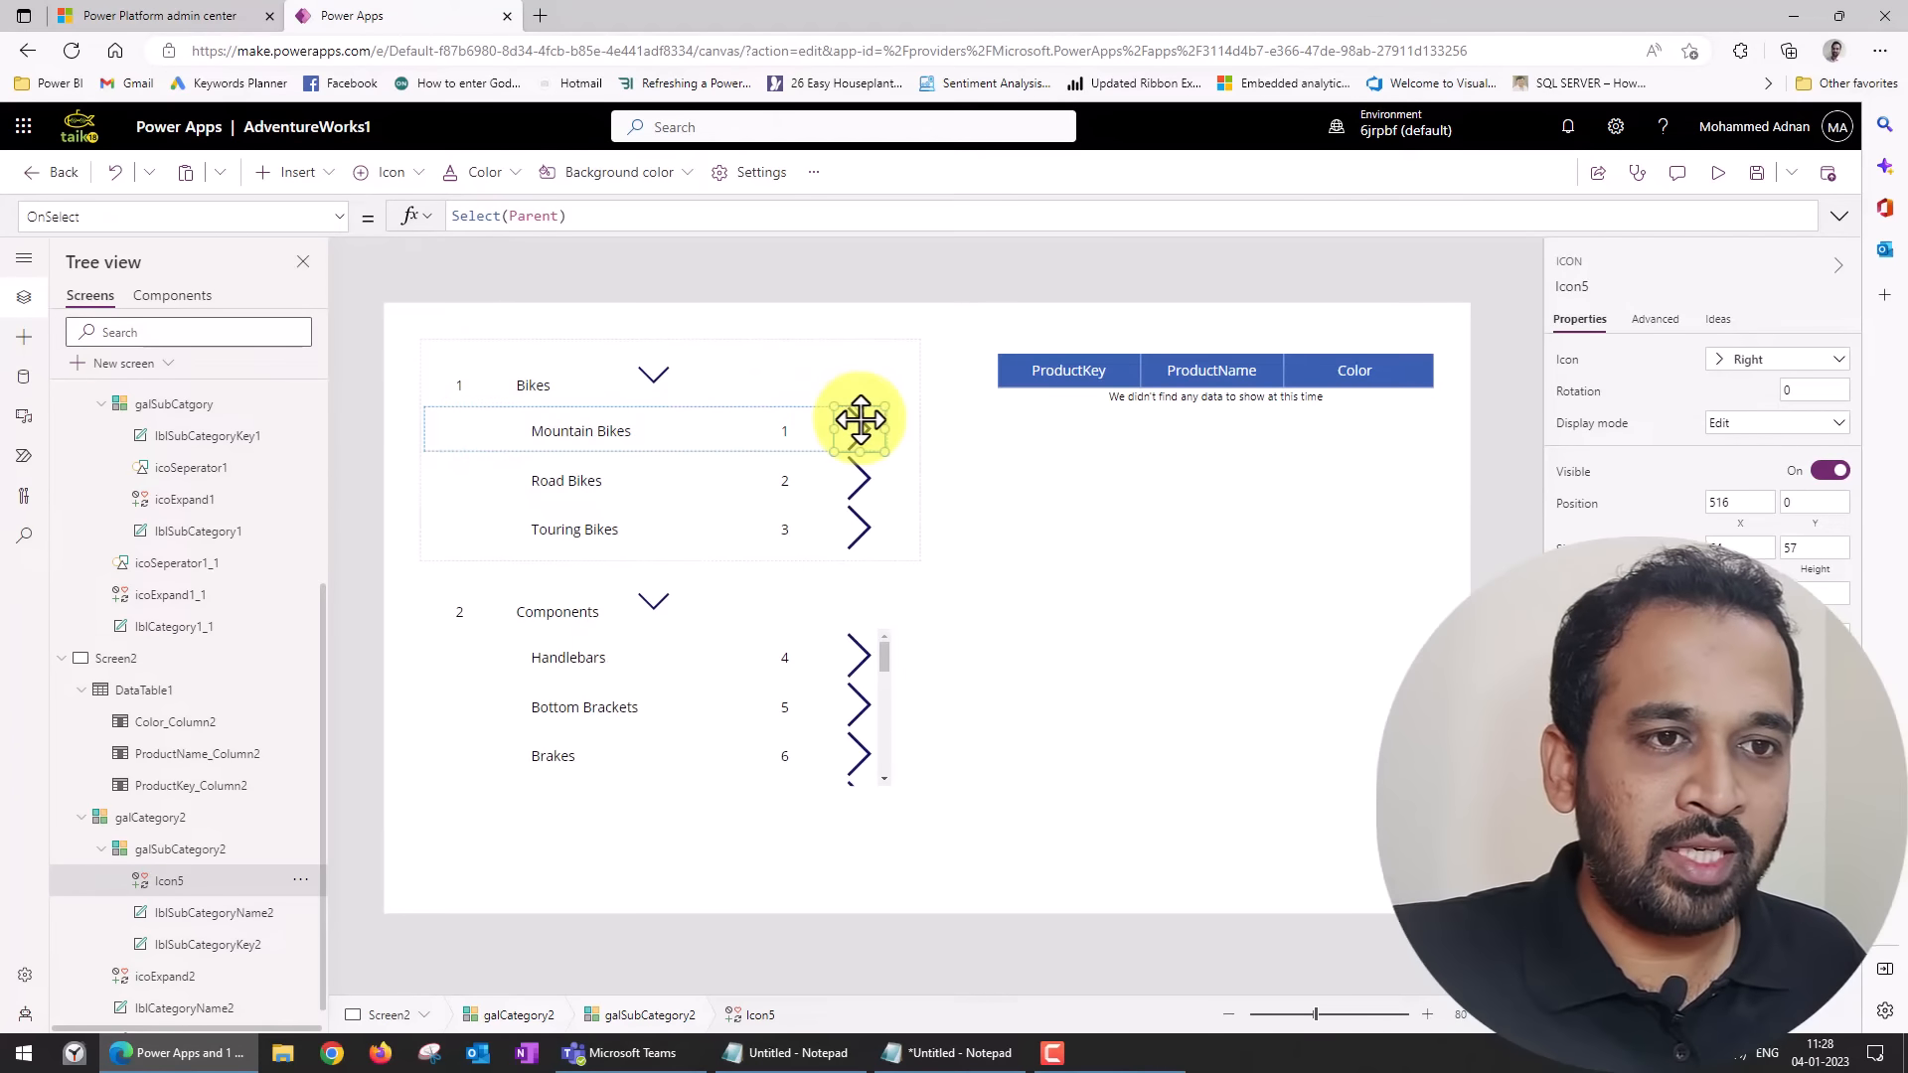
pyautogui.click(589, 217)
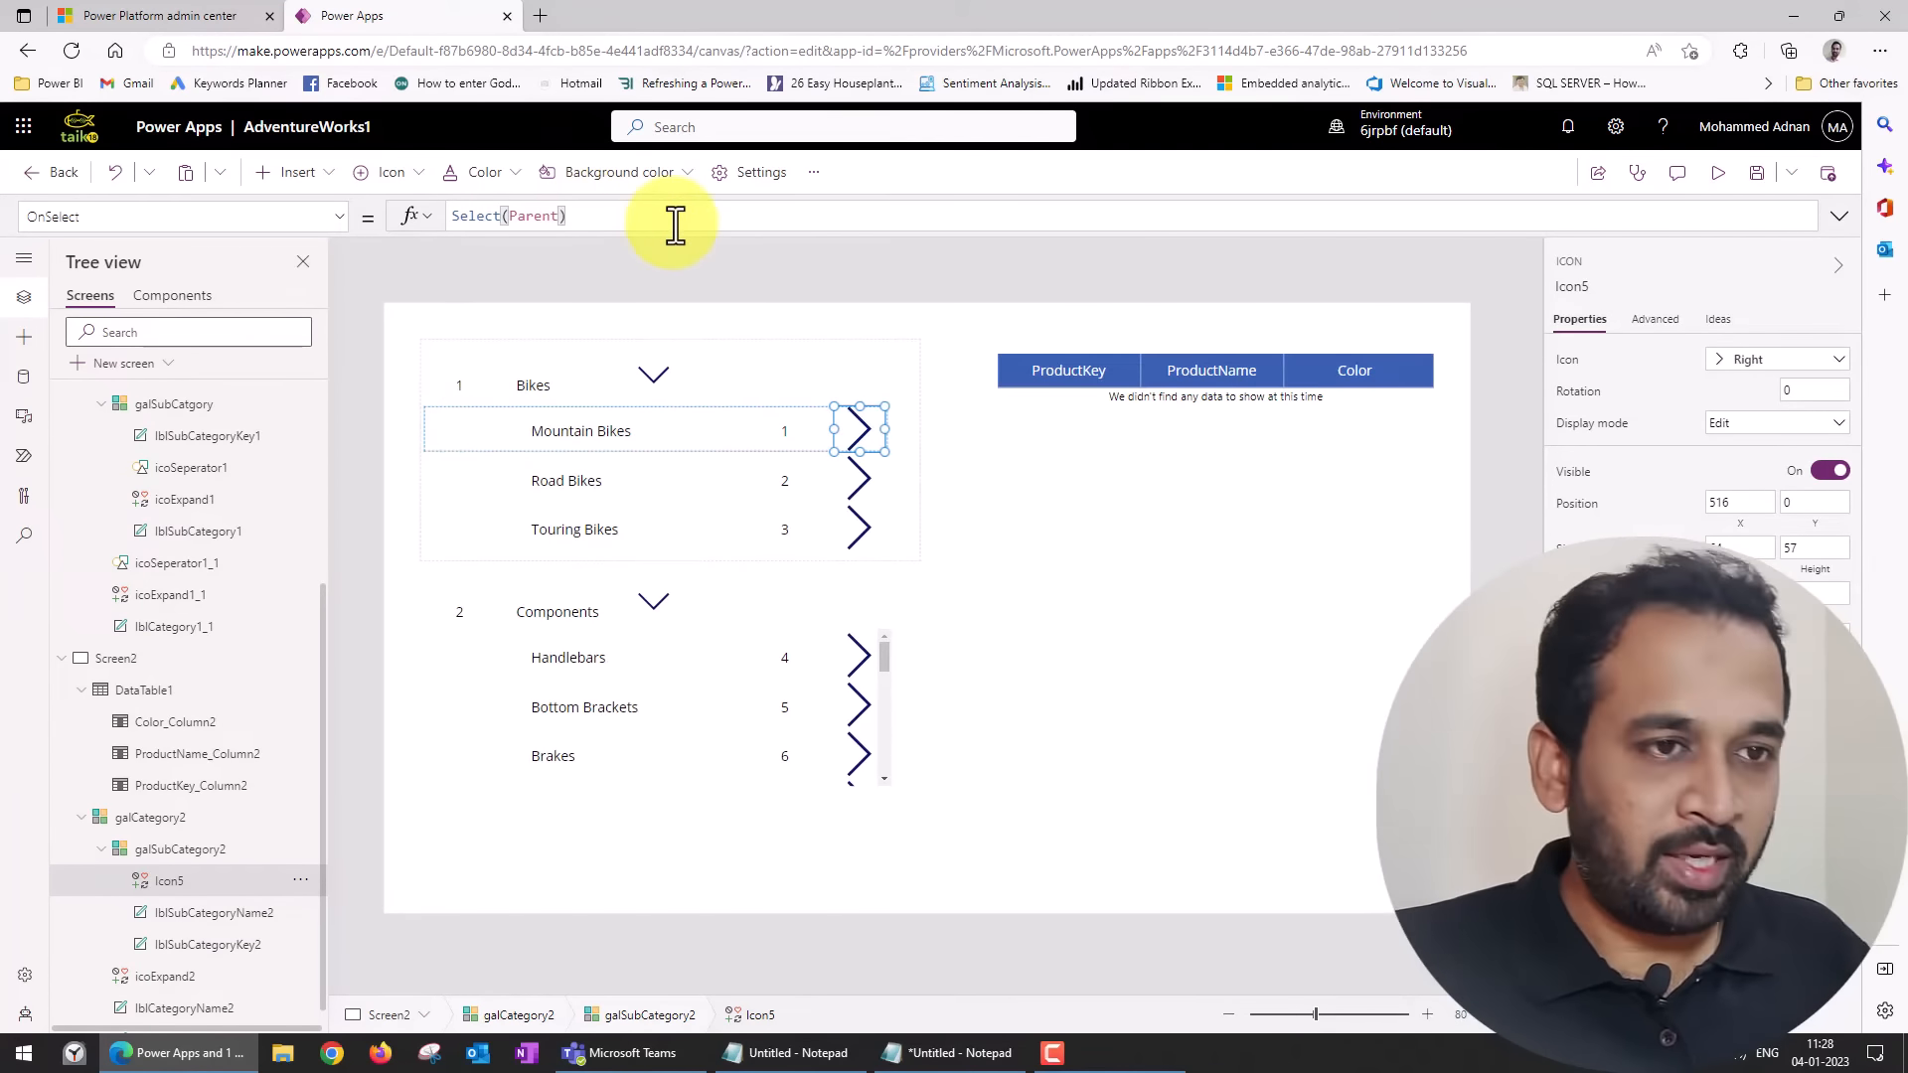
pyautogui.write(');')
pyautogui.hotkey('ctrl', 'a')
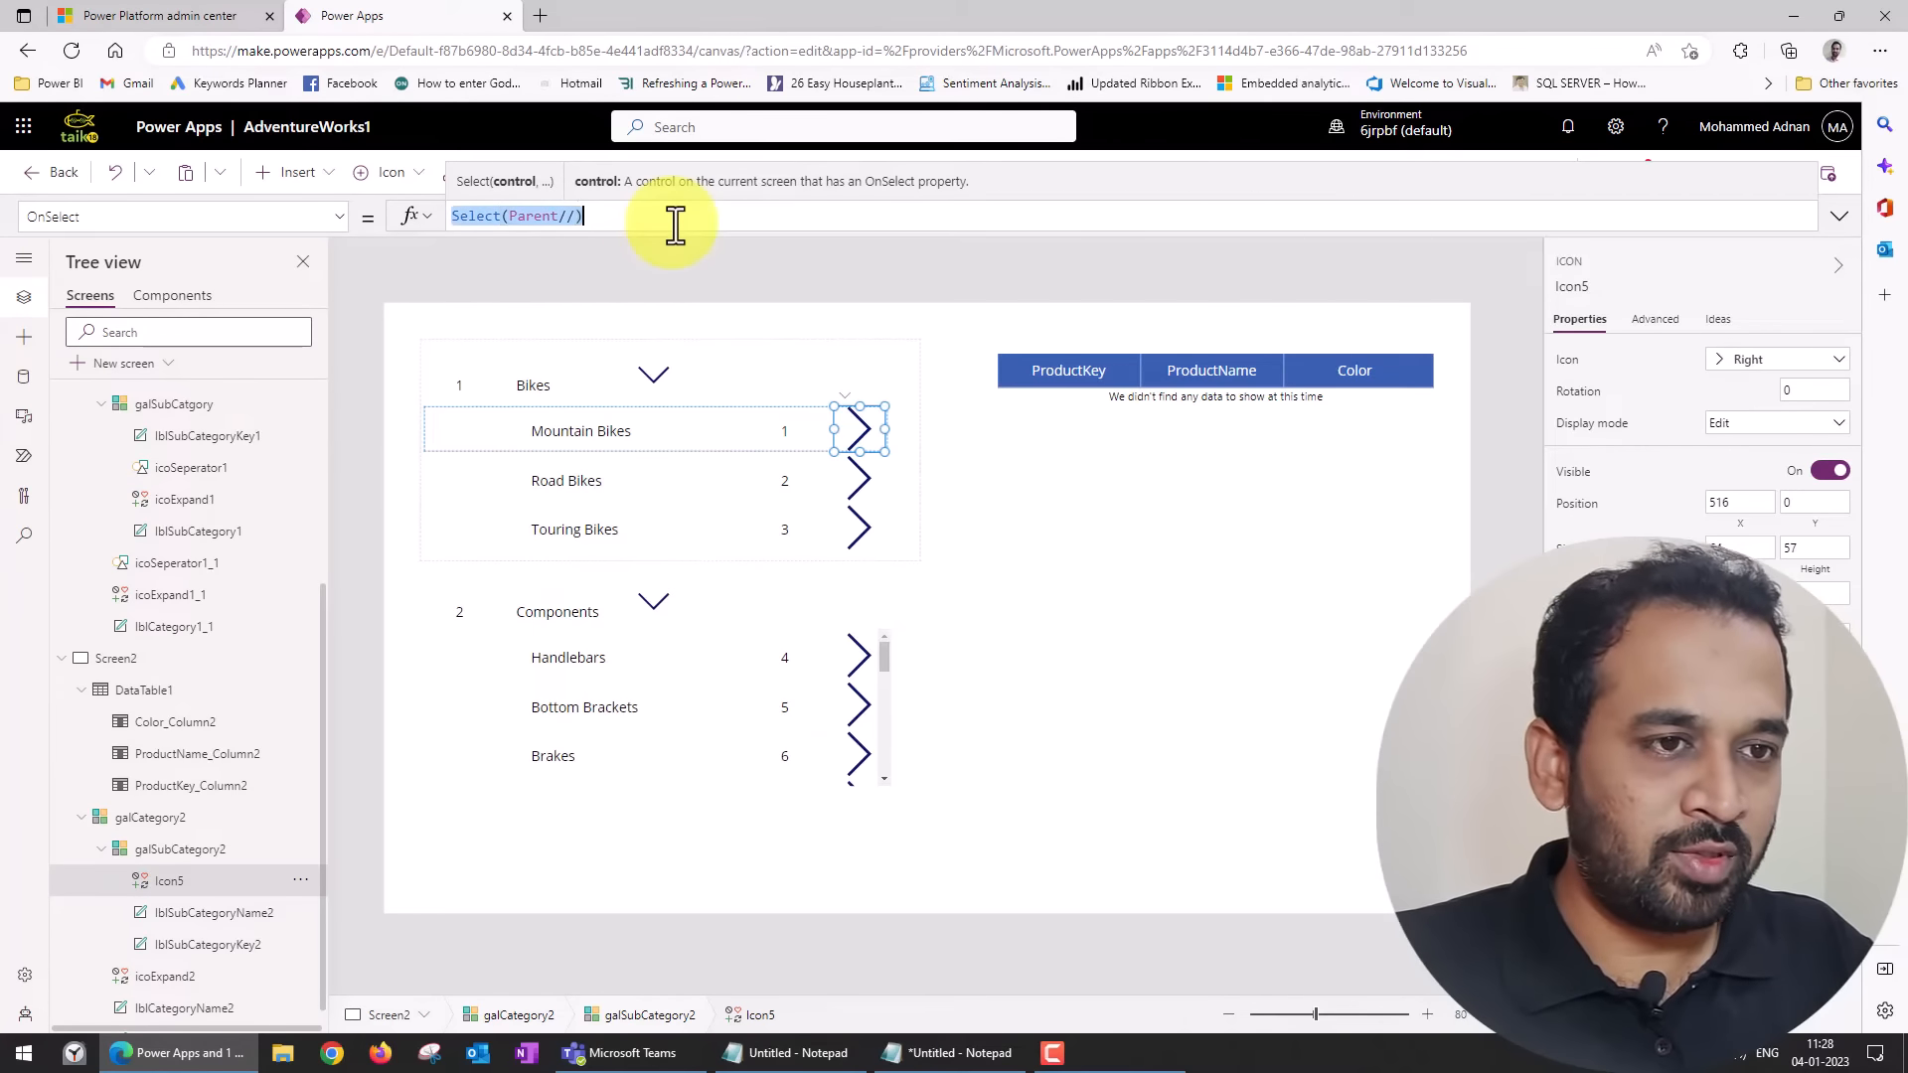
pyautogui.hotkey('ctrl', 'z')
# Replace the new Right icon's OnSelect formula with the copied ClearCollect formula.
pyautogui.hotkey('ctrl', 'a')
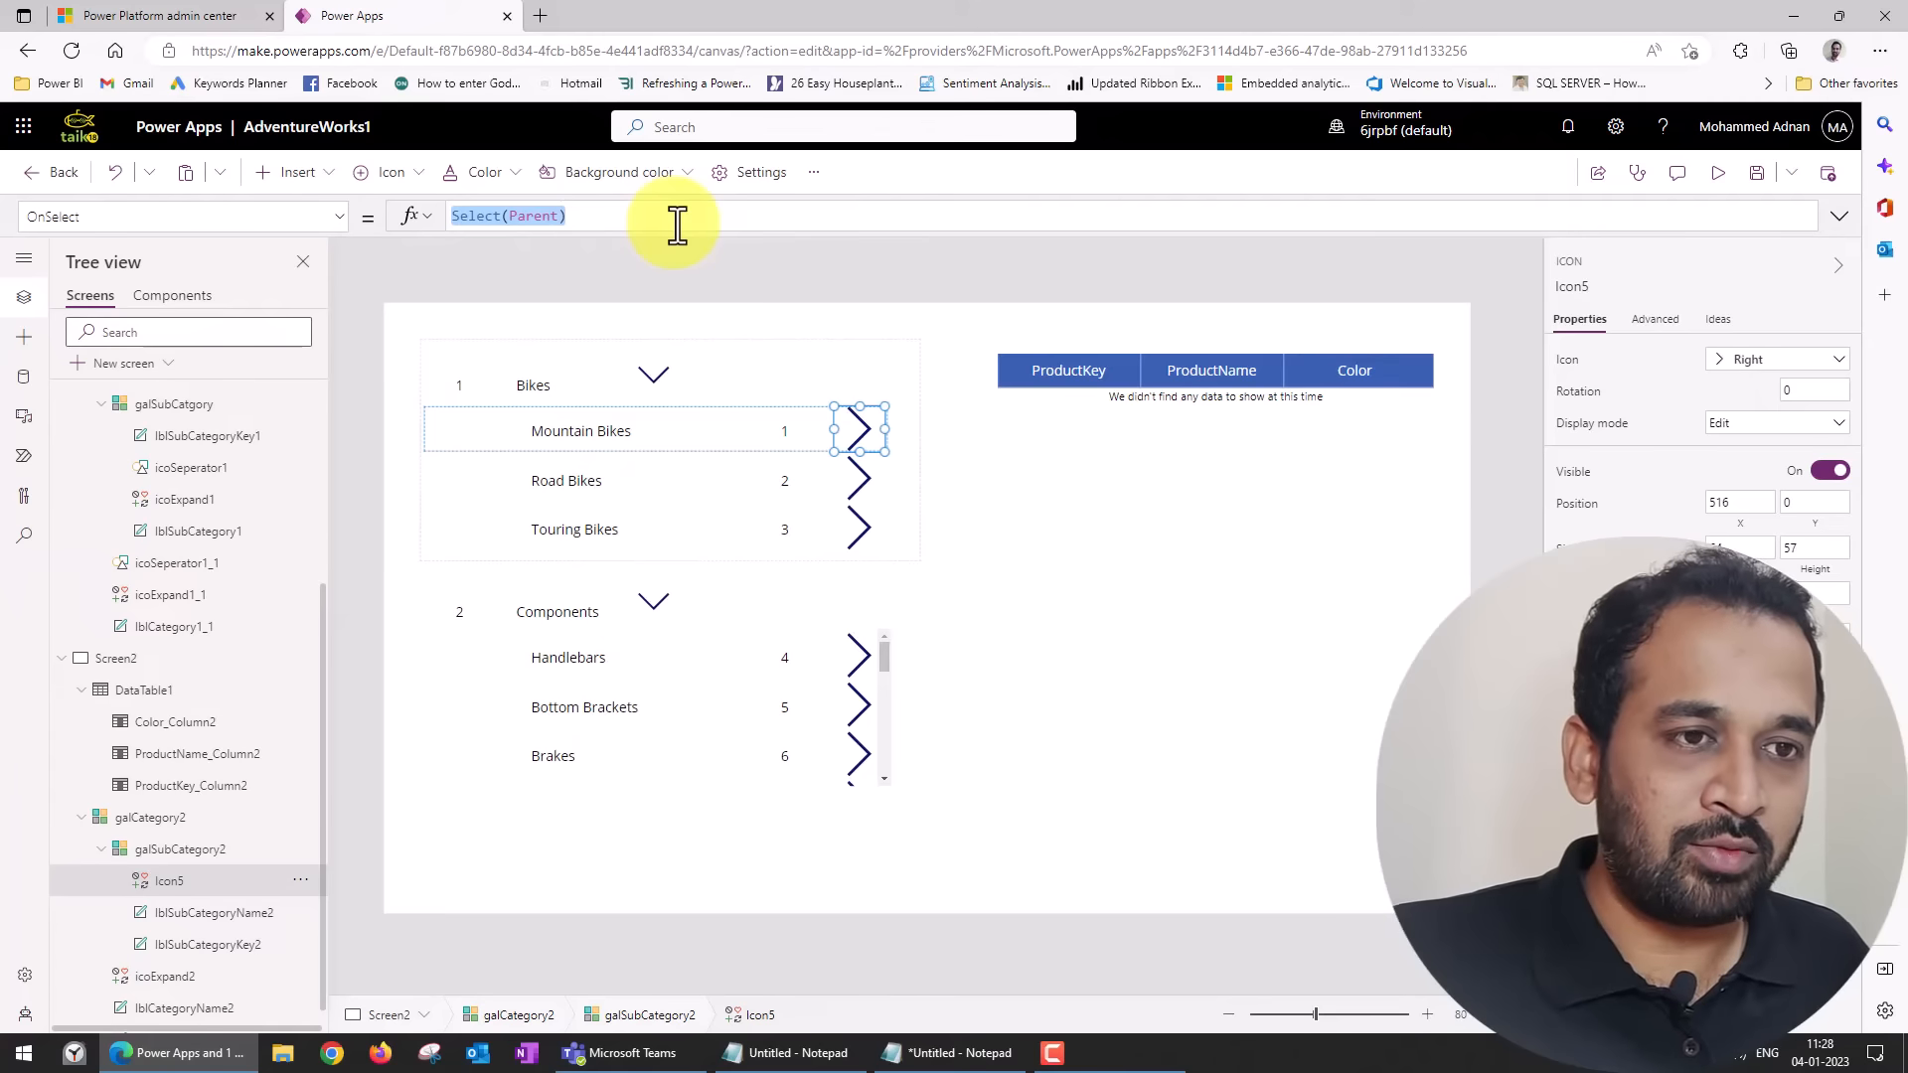
pyautogui.write('ClearCollect(DimProductFiltered,     Filter(DimProduct, ProductSubcategoryKey=lblSubCategoryKey1.Text))')
pyautogui.hotkey('ctrl', 'e')
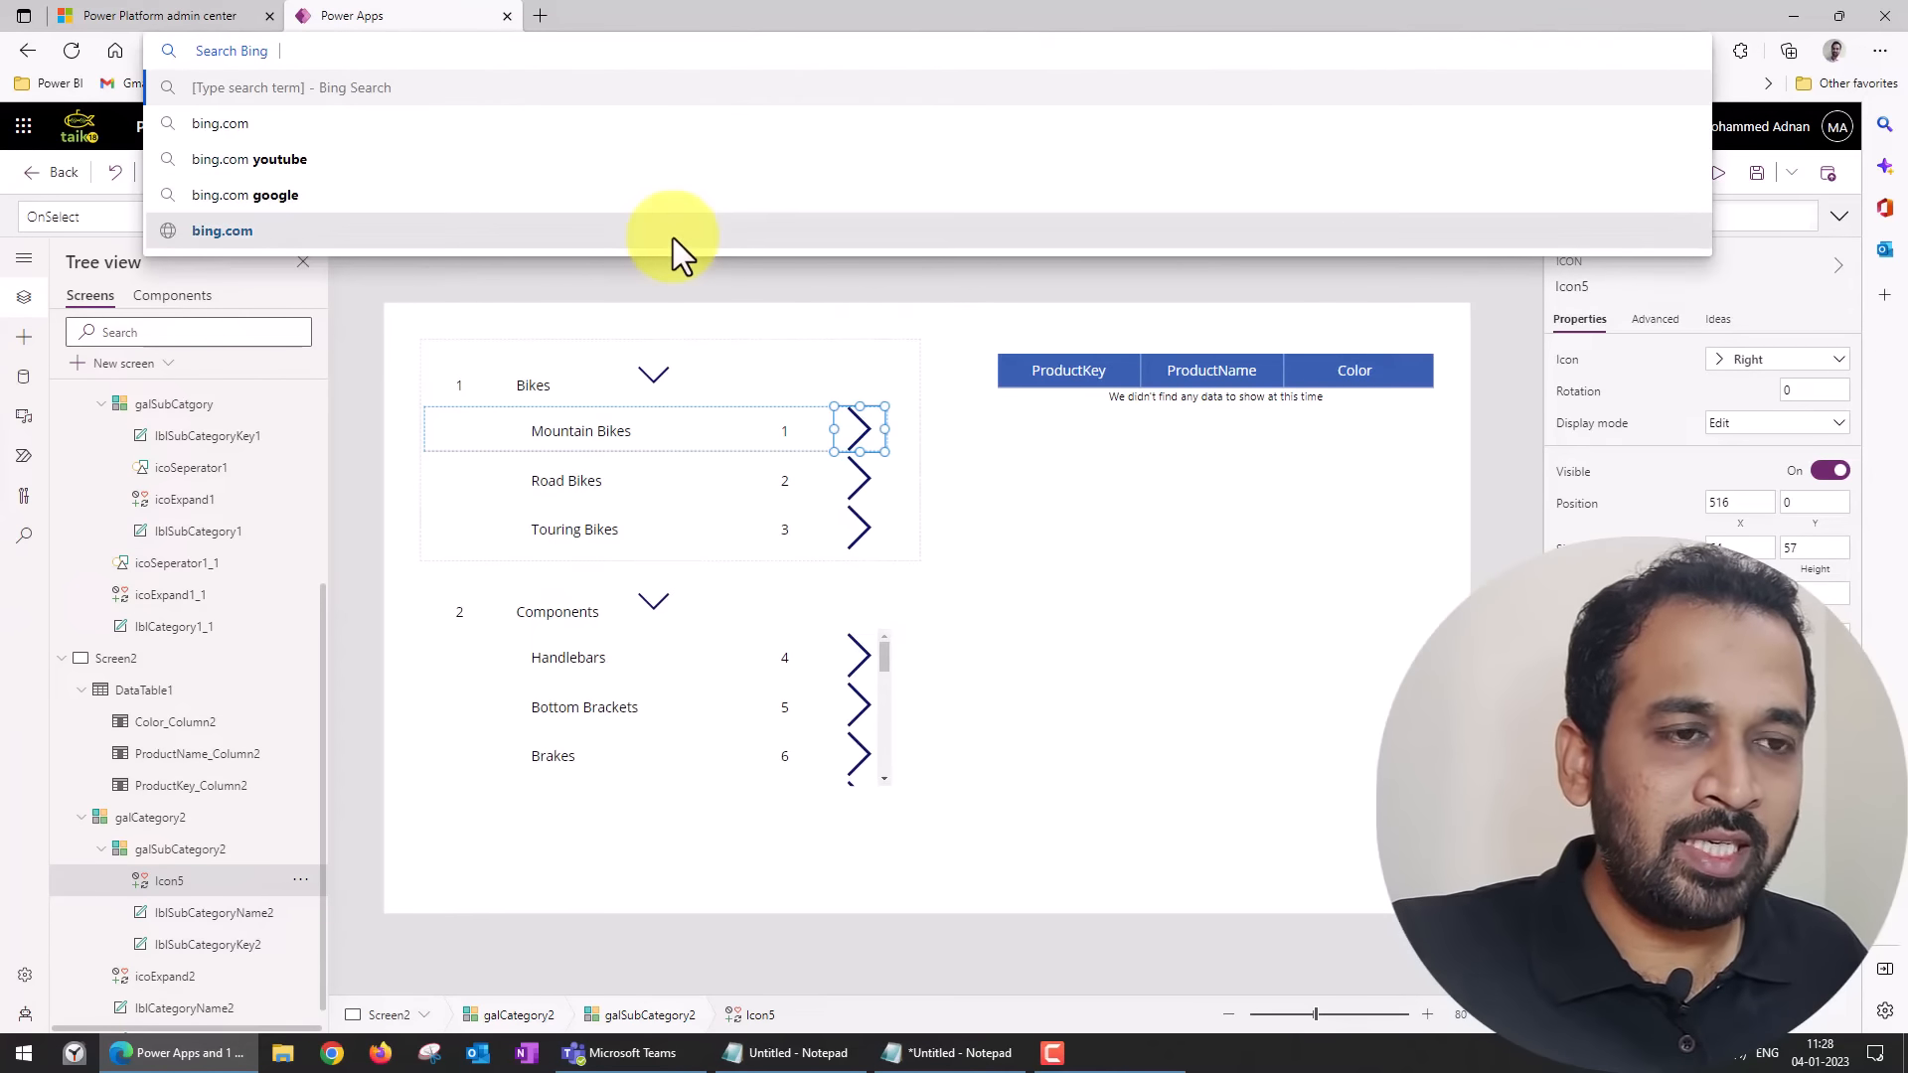
pyautogui.click(1278, 234)
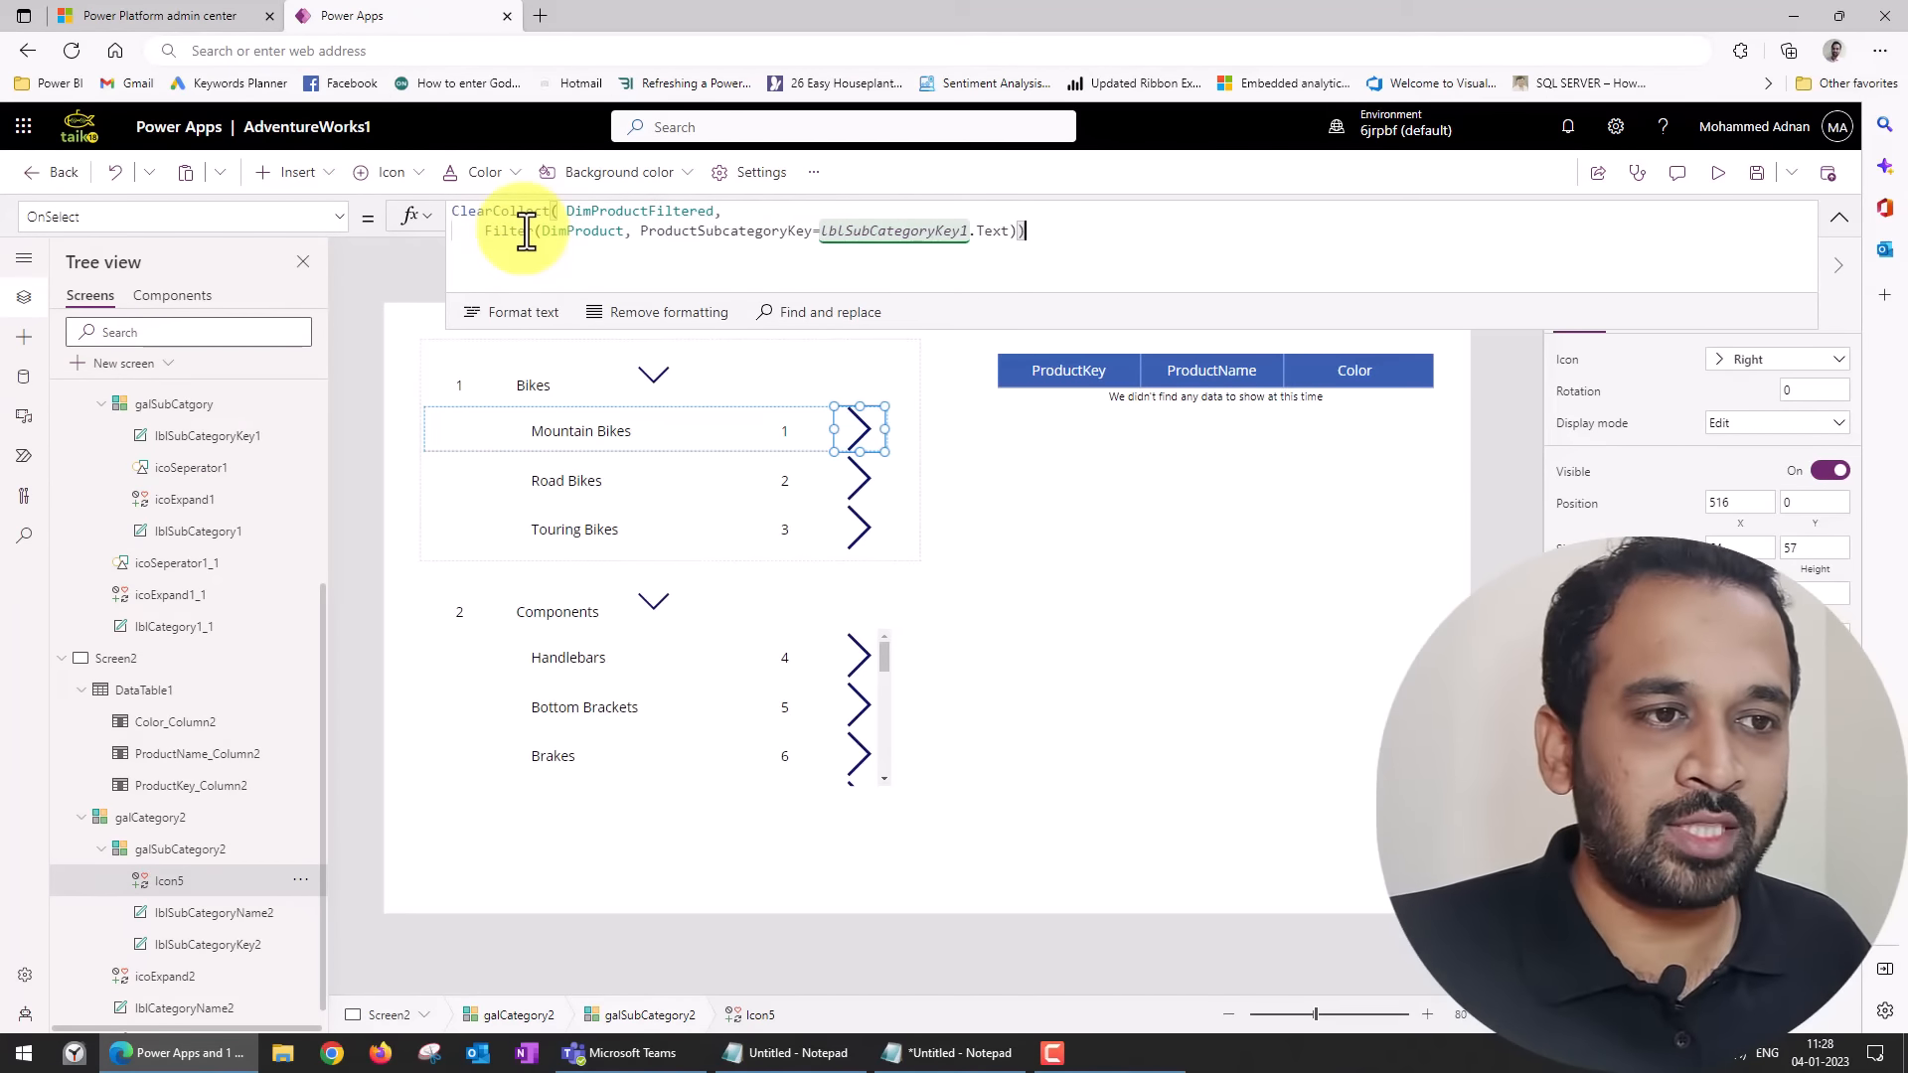
# Change the label referenced in the icon's pasted Filter condition to lblSubCategoryKey2.
pyautogui.doubleClick(898, 231)
pyautogui.moveTo(965, 231); pyautogui.dragTo(972, 234)
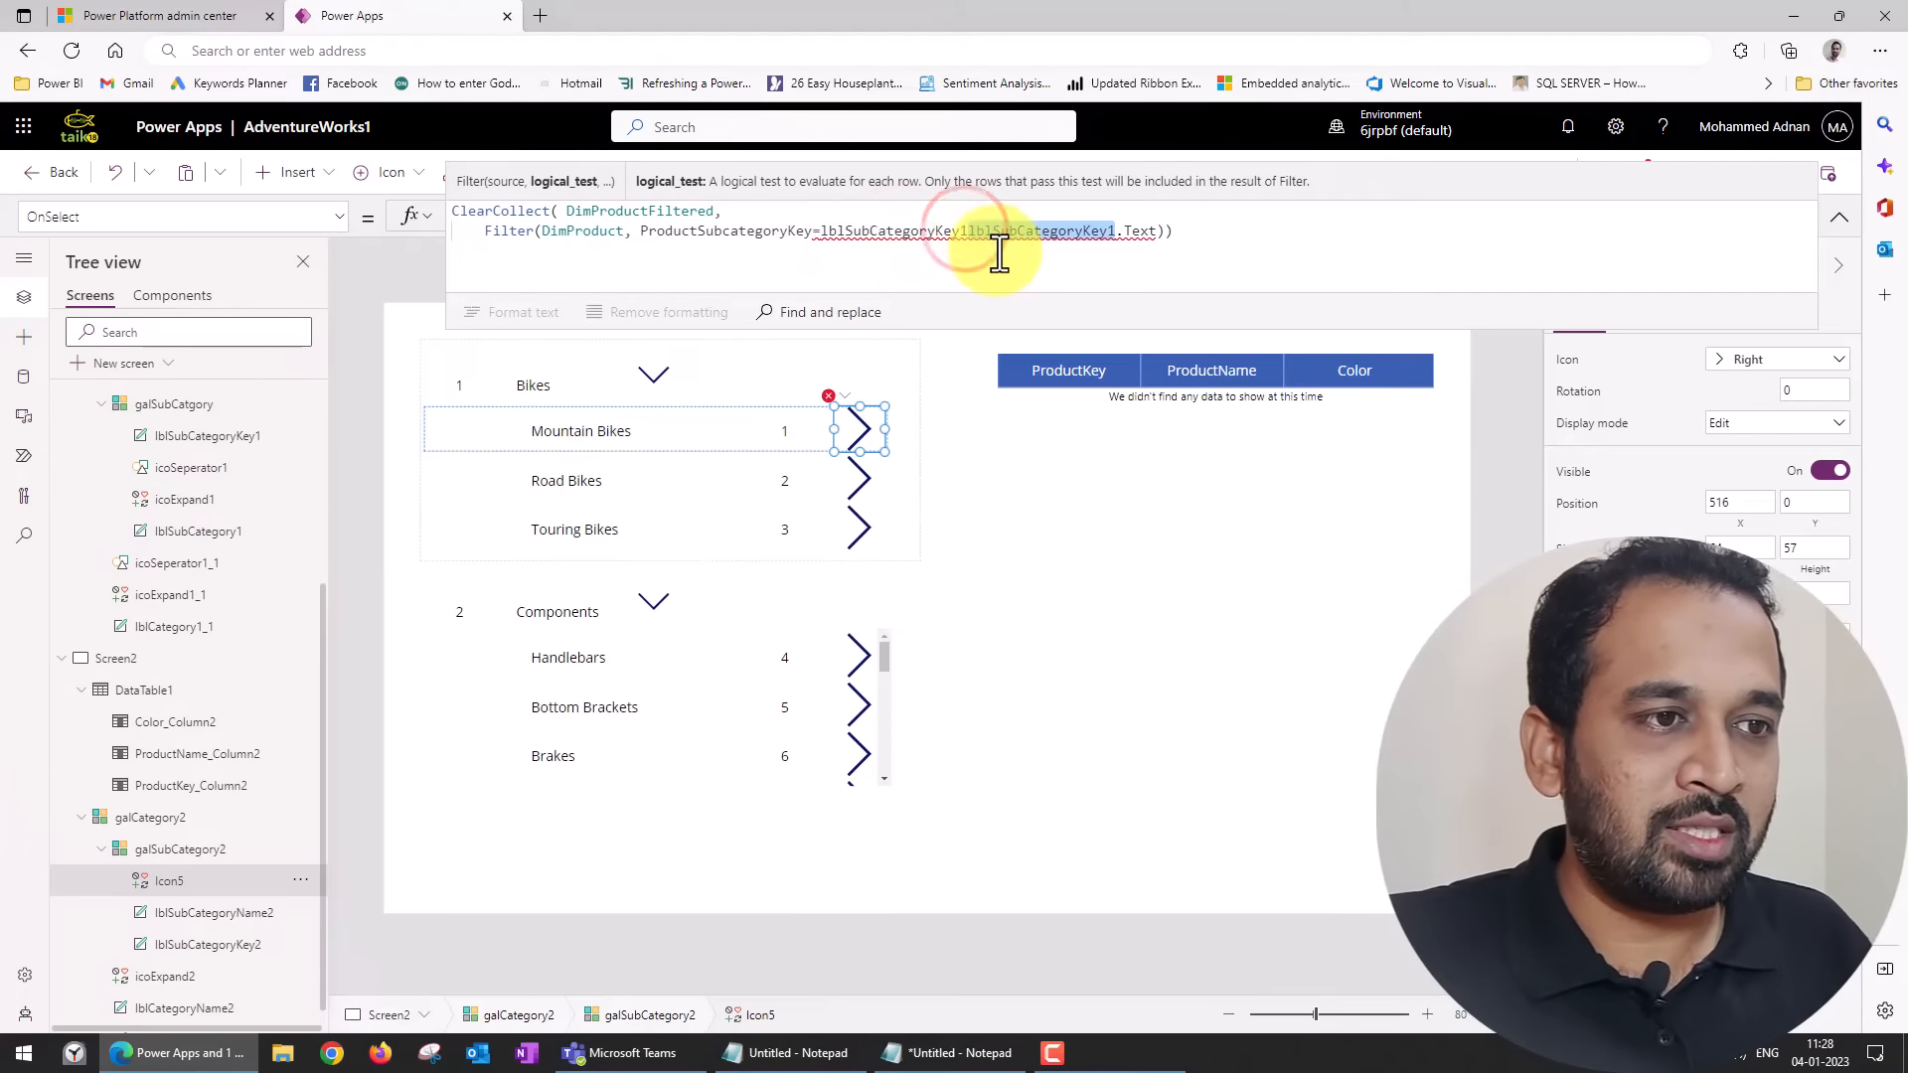
pyautogui.press('Delete')
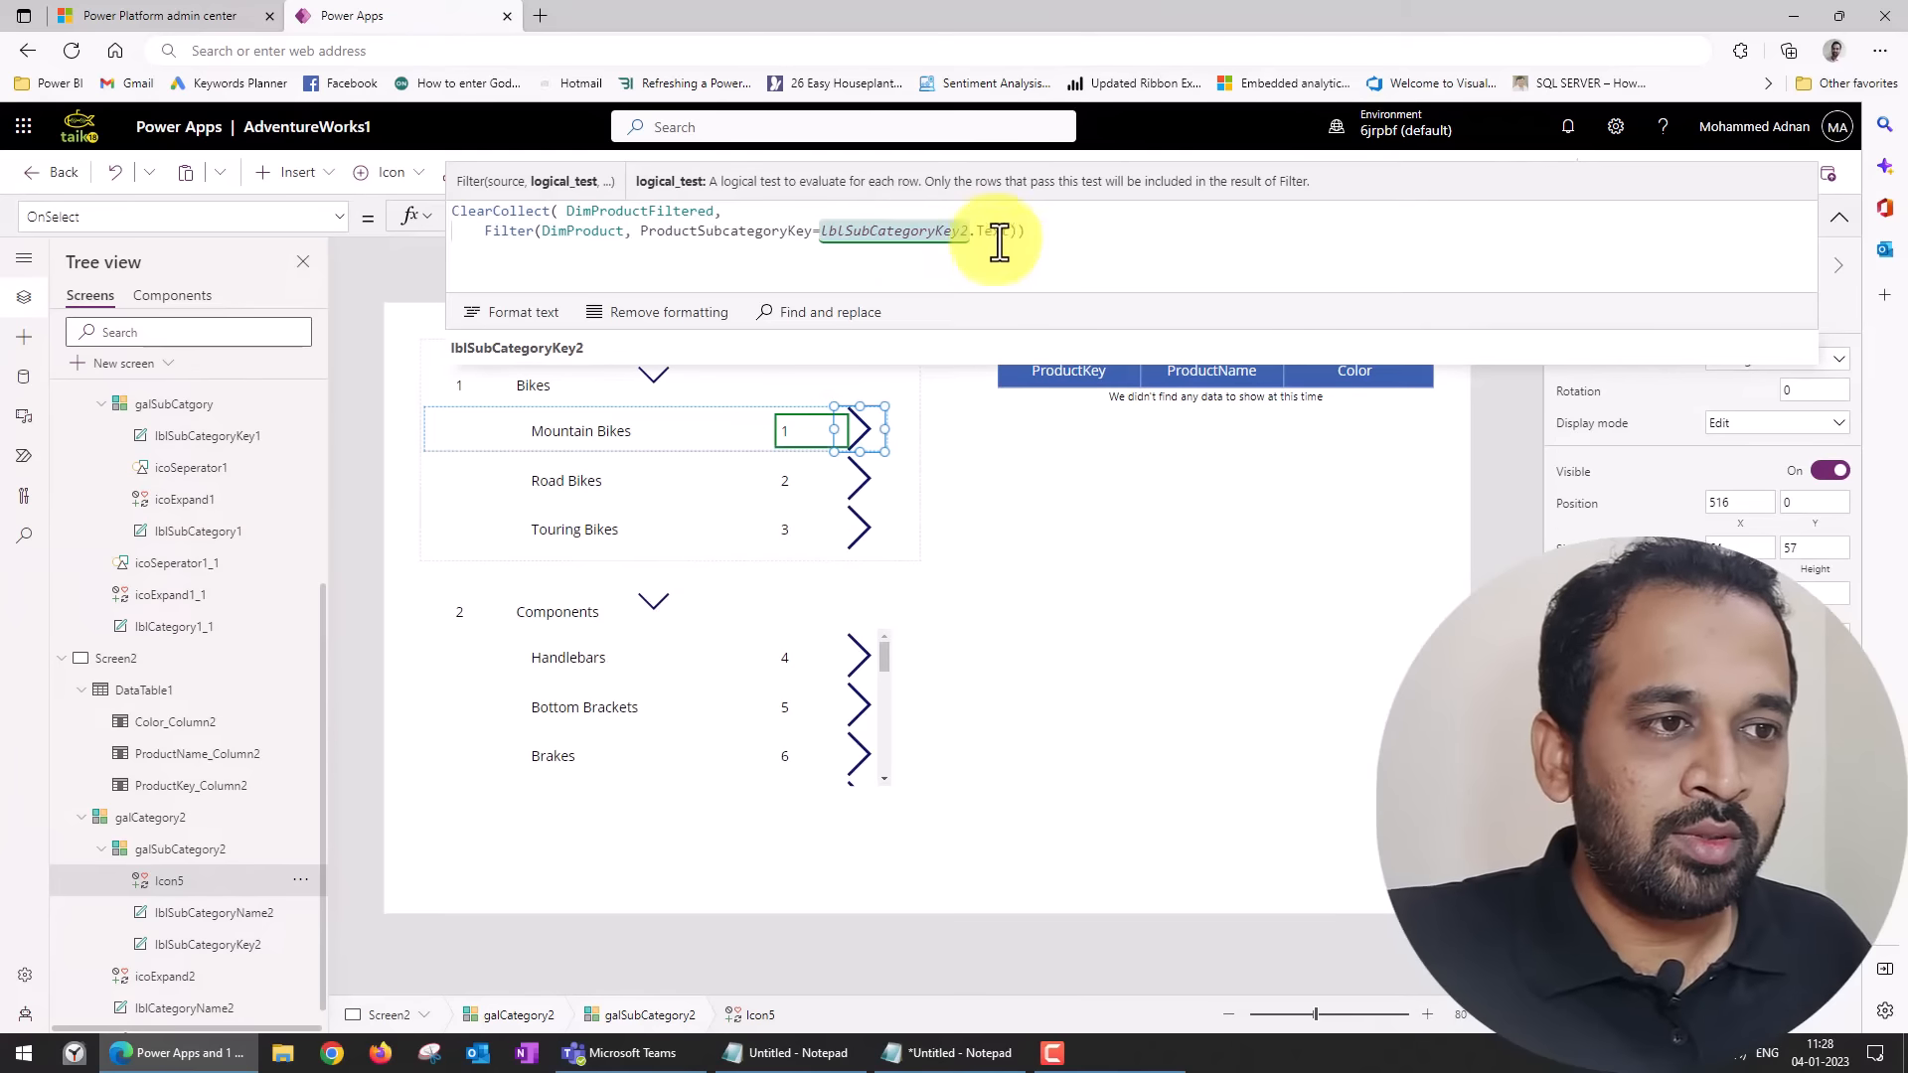
pyautogui.click(889, 227)
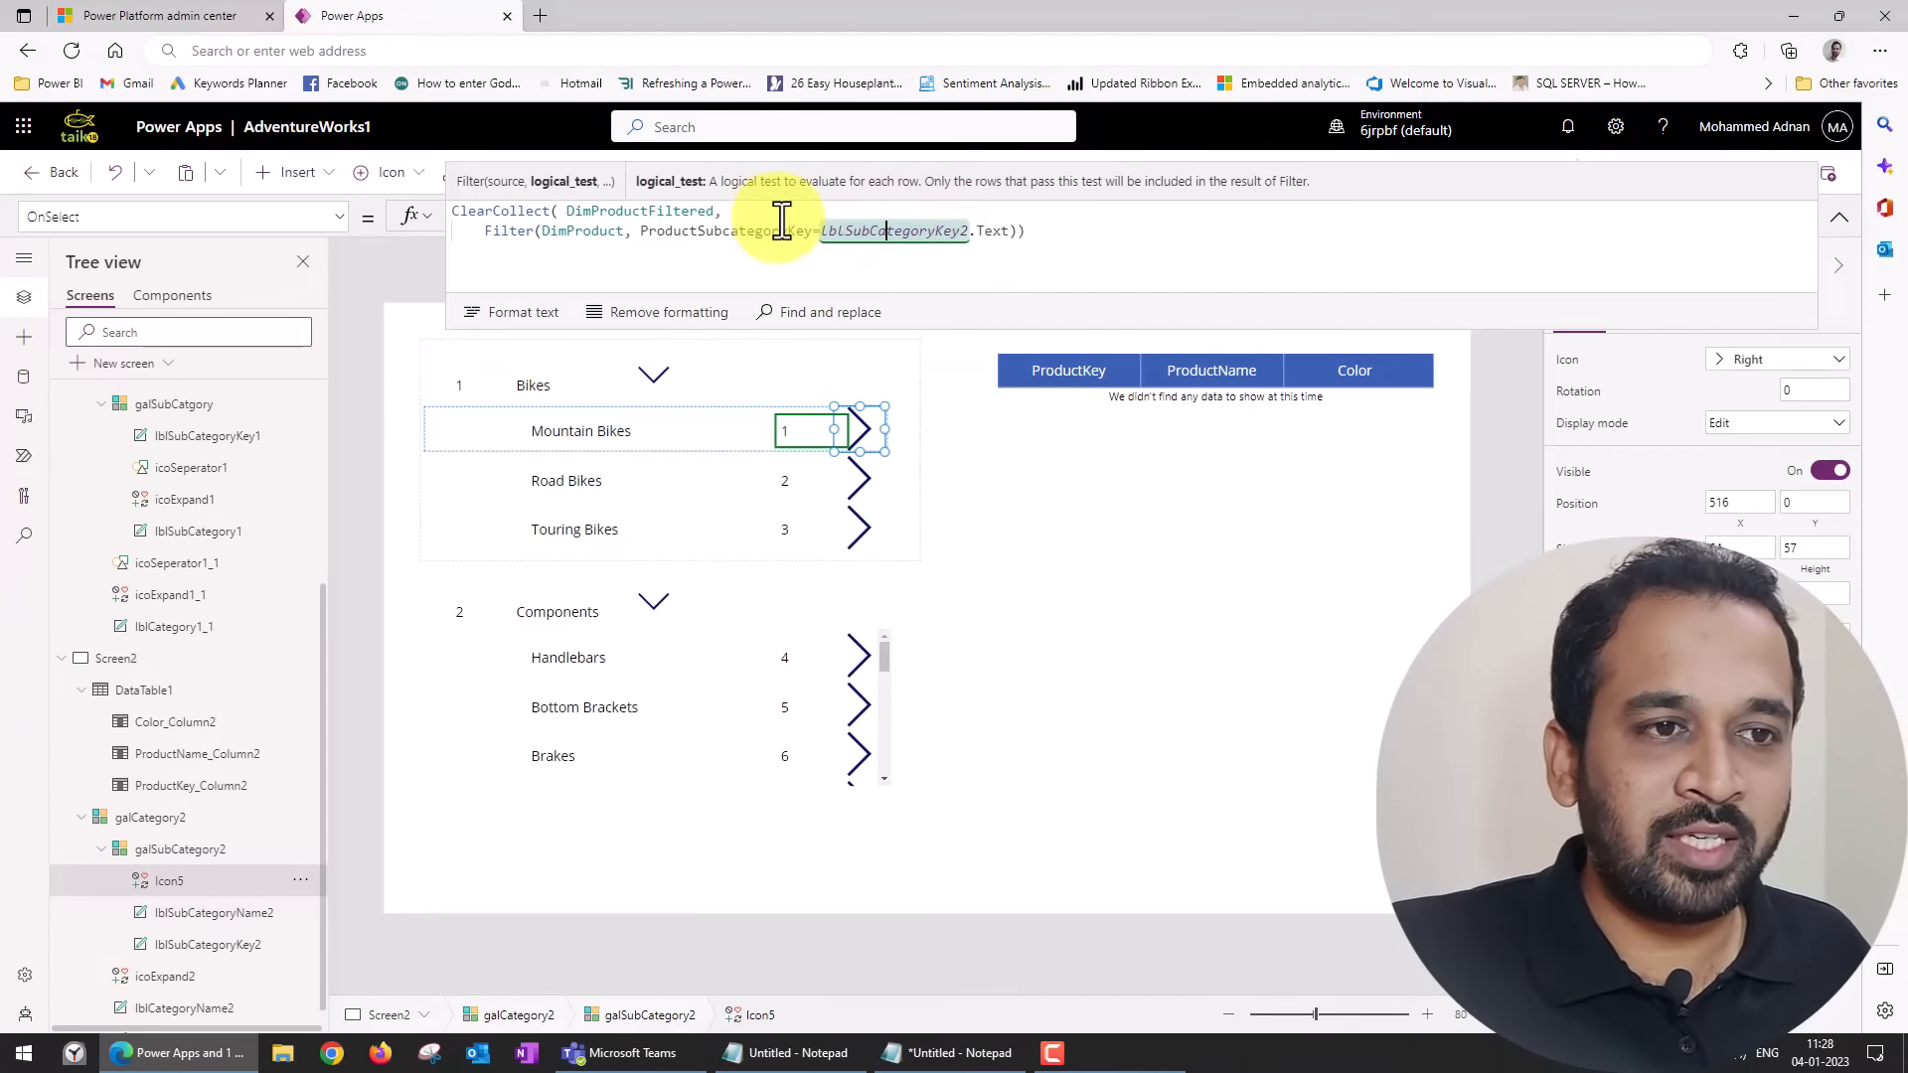
# Copy the collection name DimProductFiltered into the Screen2 data table's Items filter as its source, and preview the app.
pyautogui.doubleClick(621, 213)
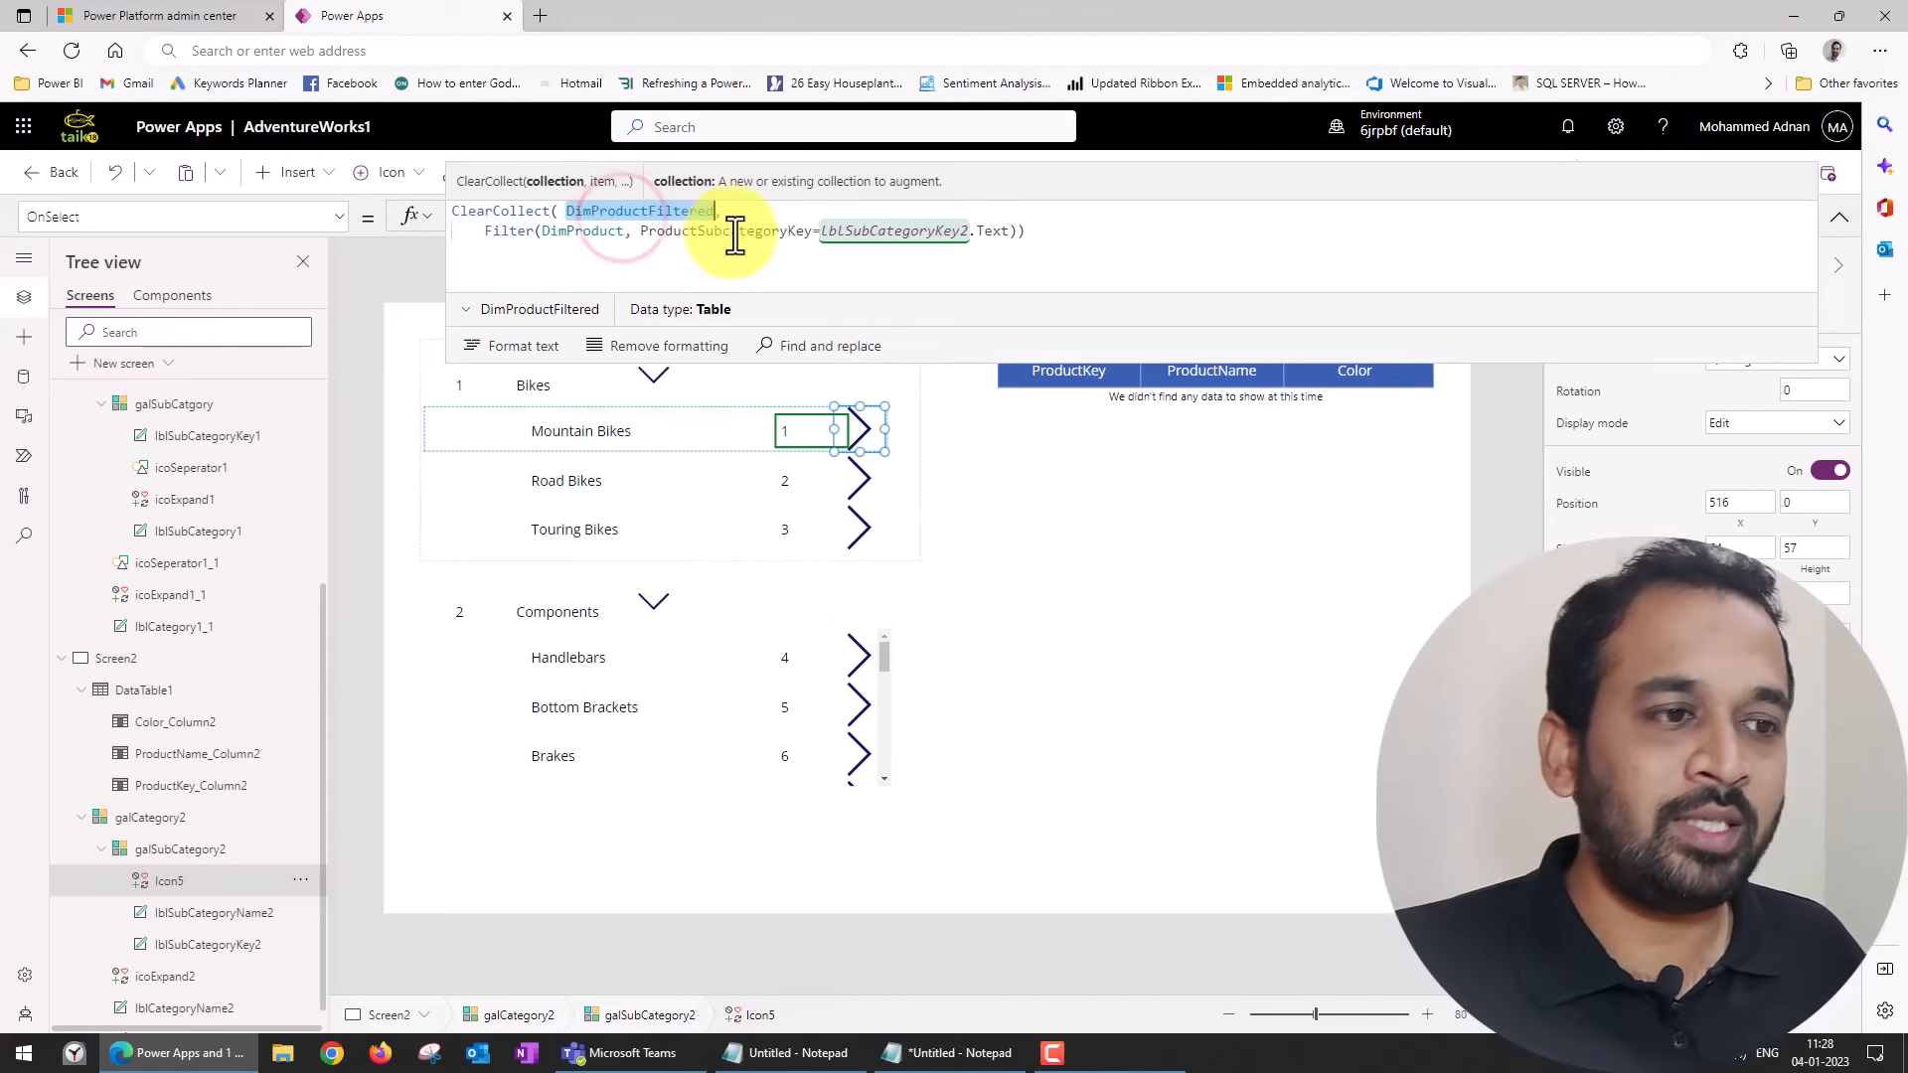
pyautogui.click(1140, 629)
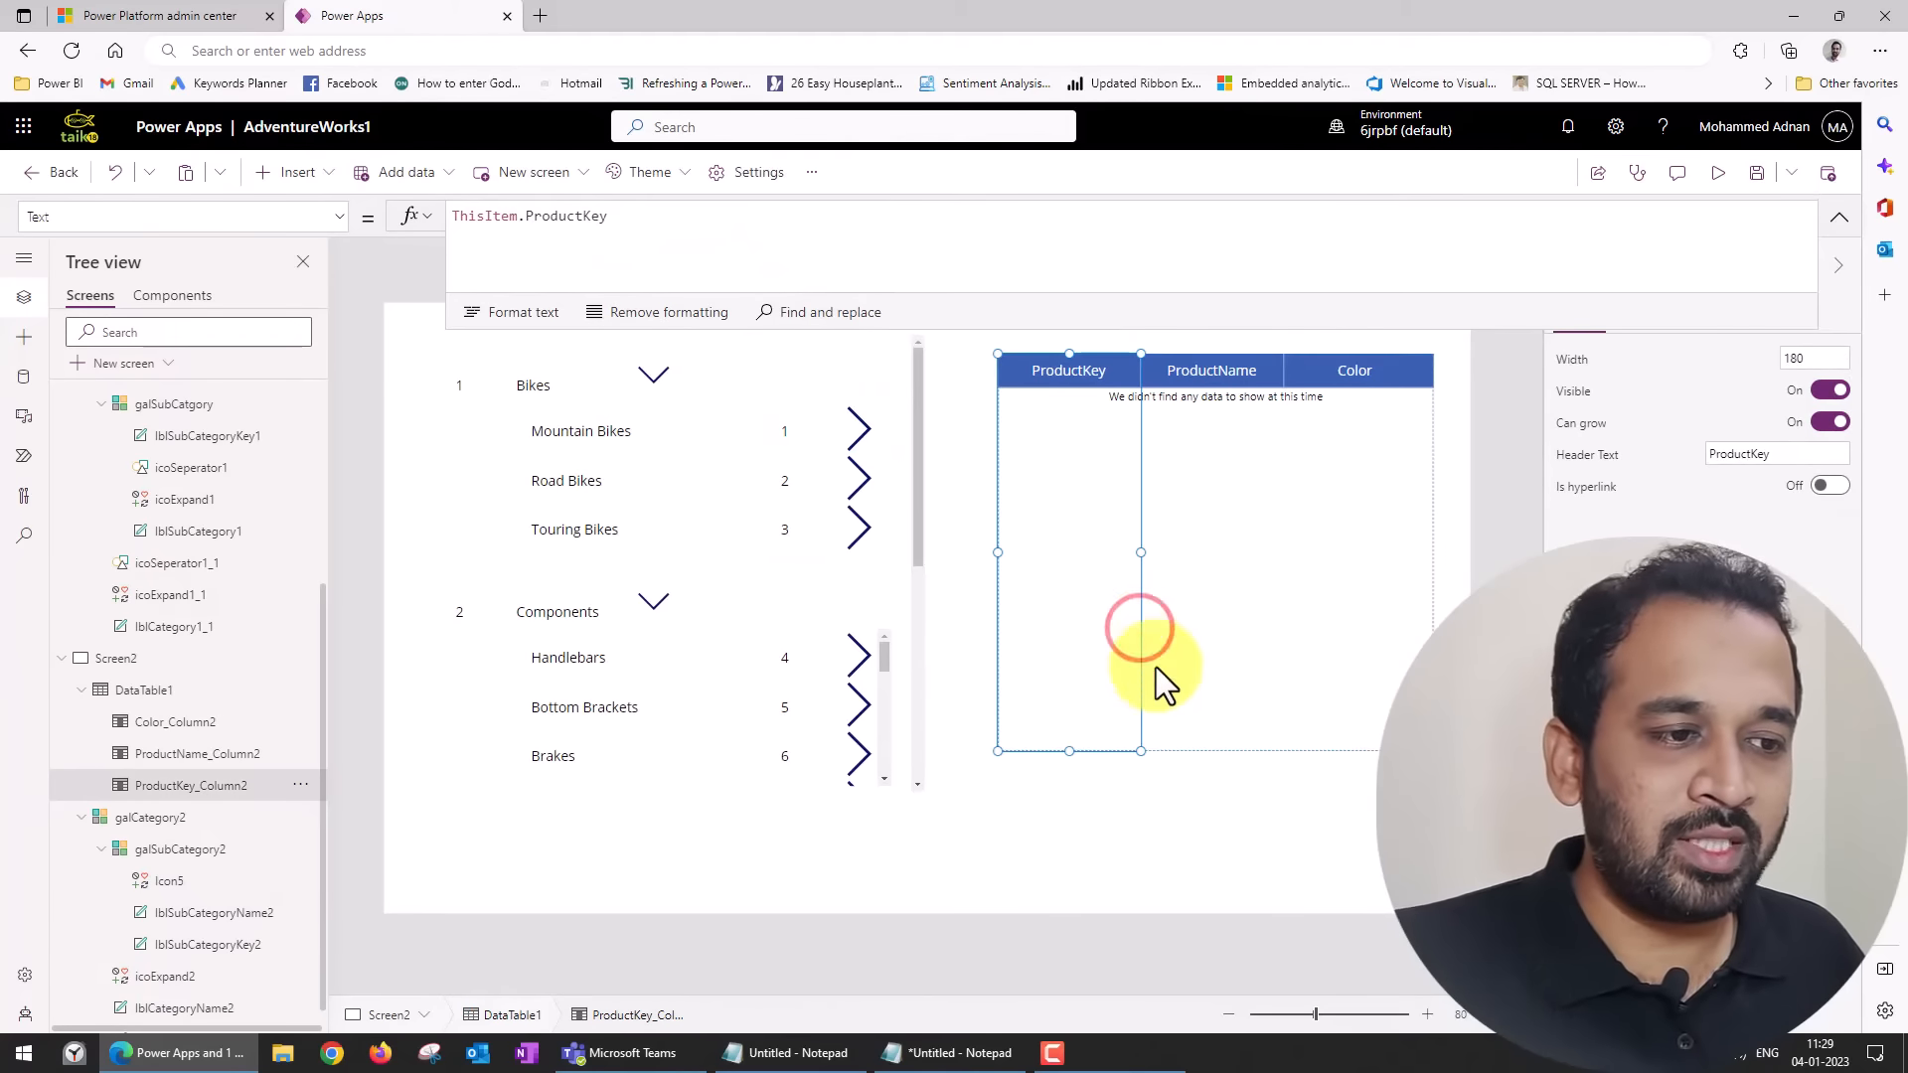
pyautogui.click(1219, 748)
pyautogui.click(1215, 748)
pyautogui.click(1459, 589)
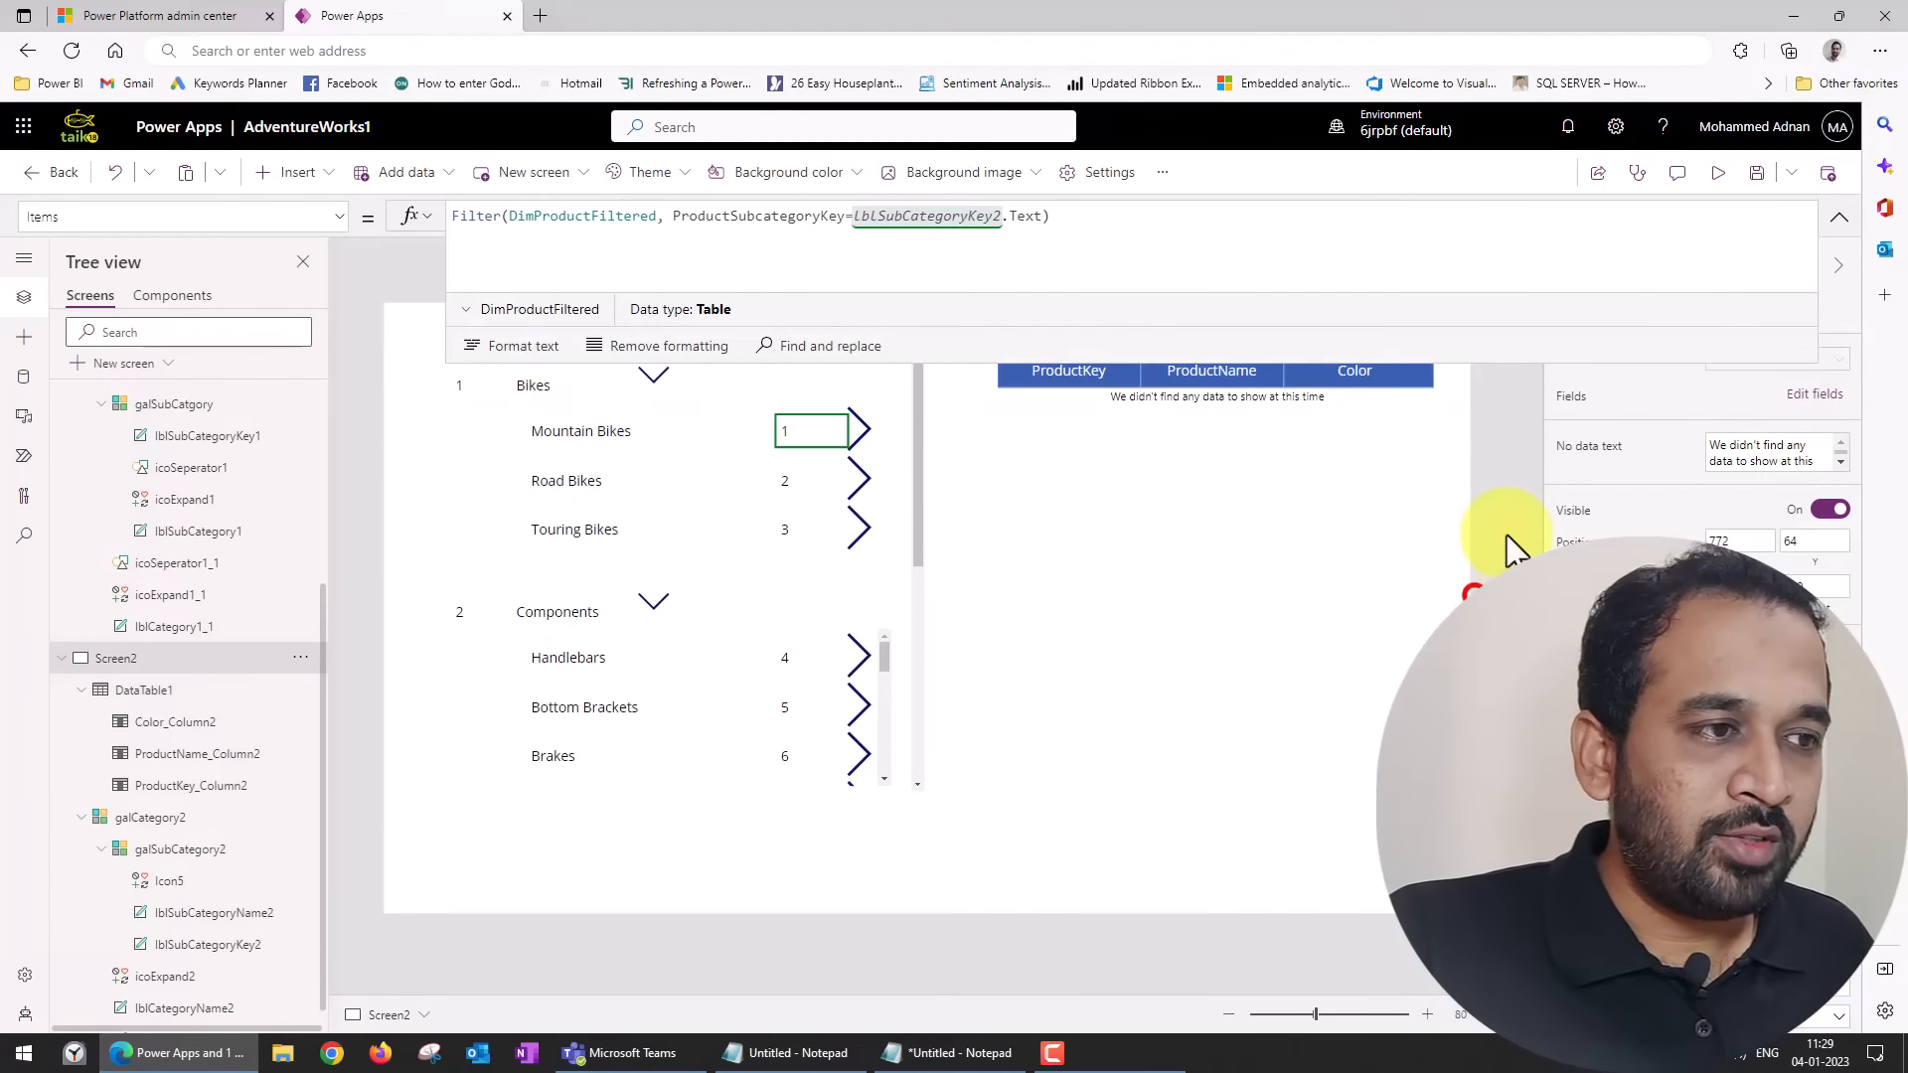
pyautogui.click(1729, 175)
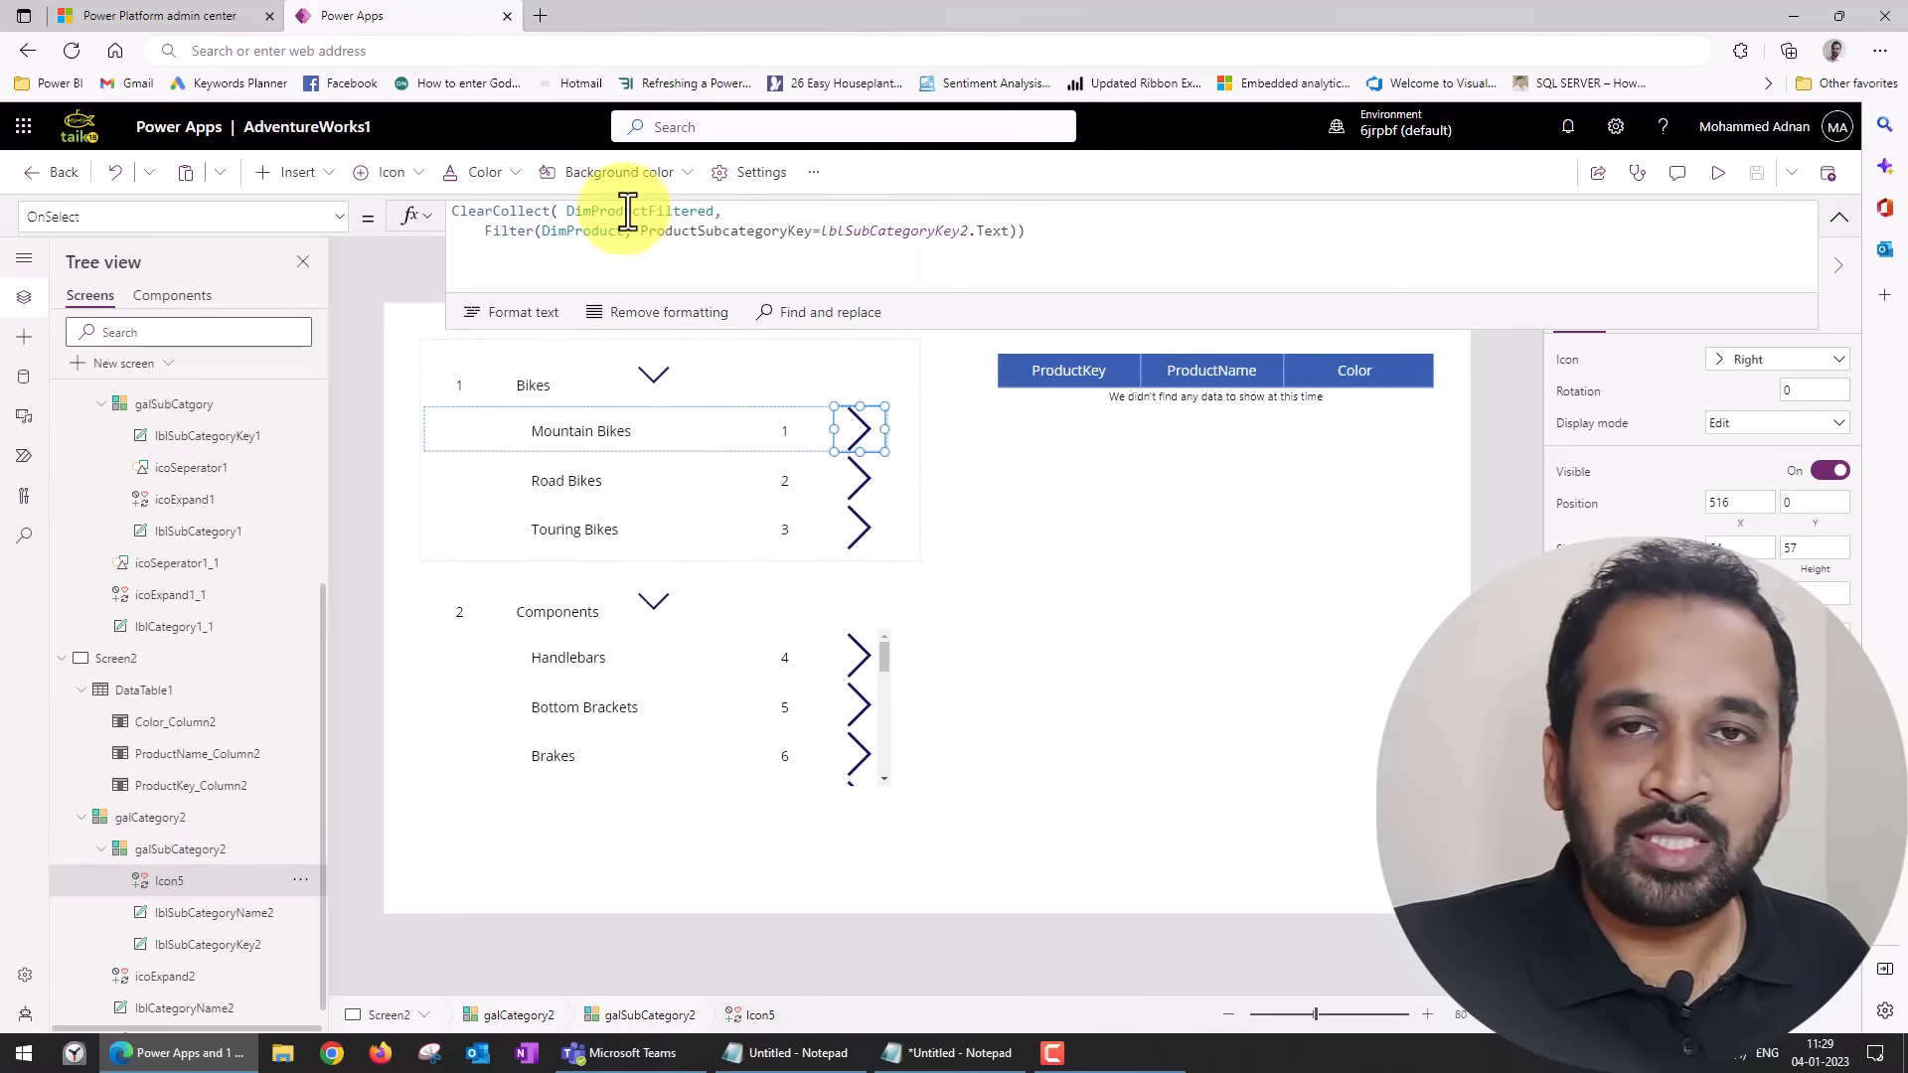
# Review the DimProductFiltered collection's preview of stored items and return to the Screen2 canvas.
pyautogui.click(814, 175)
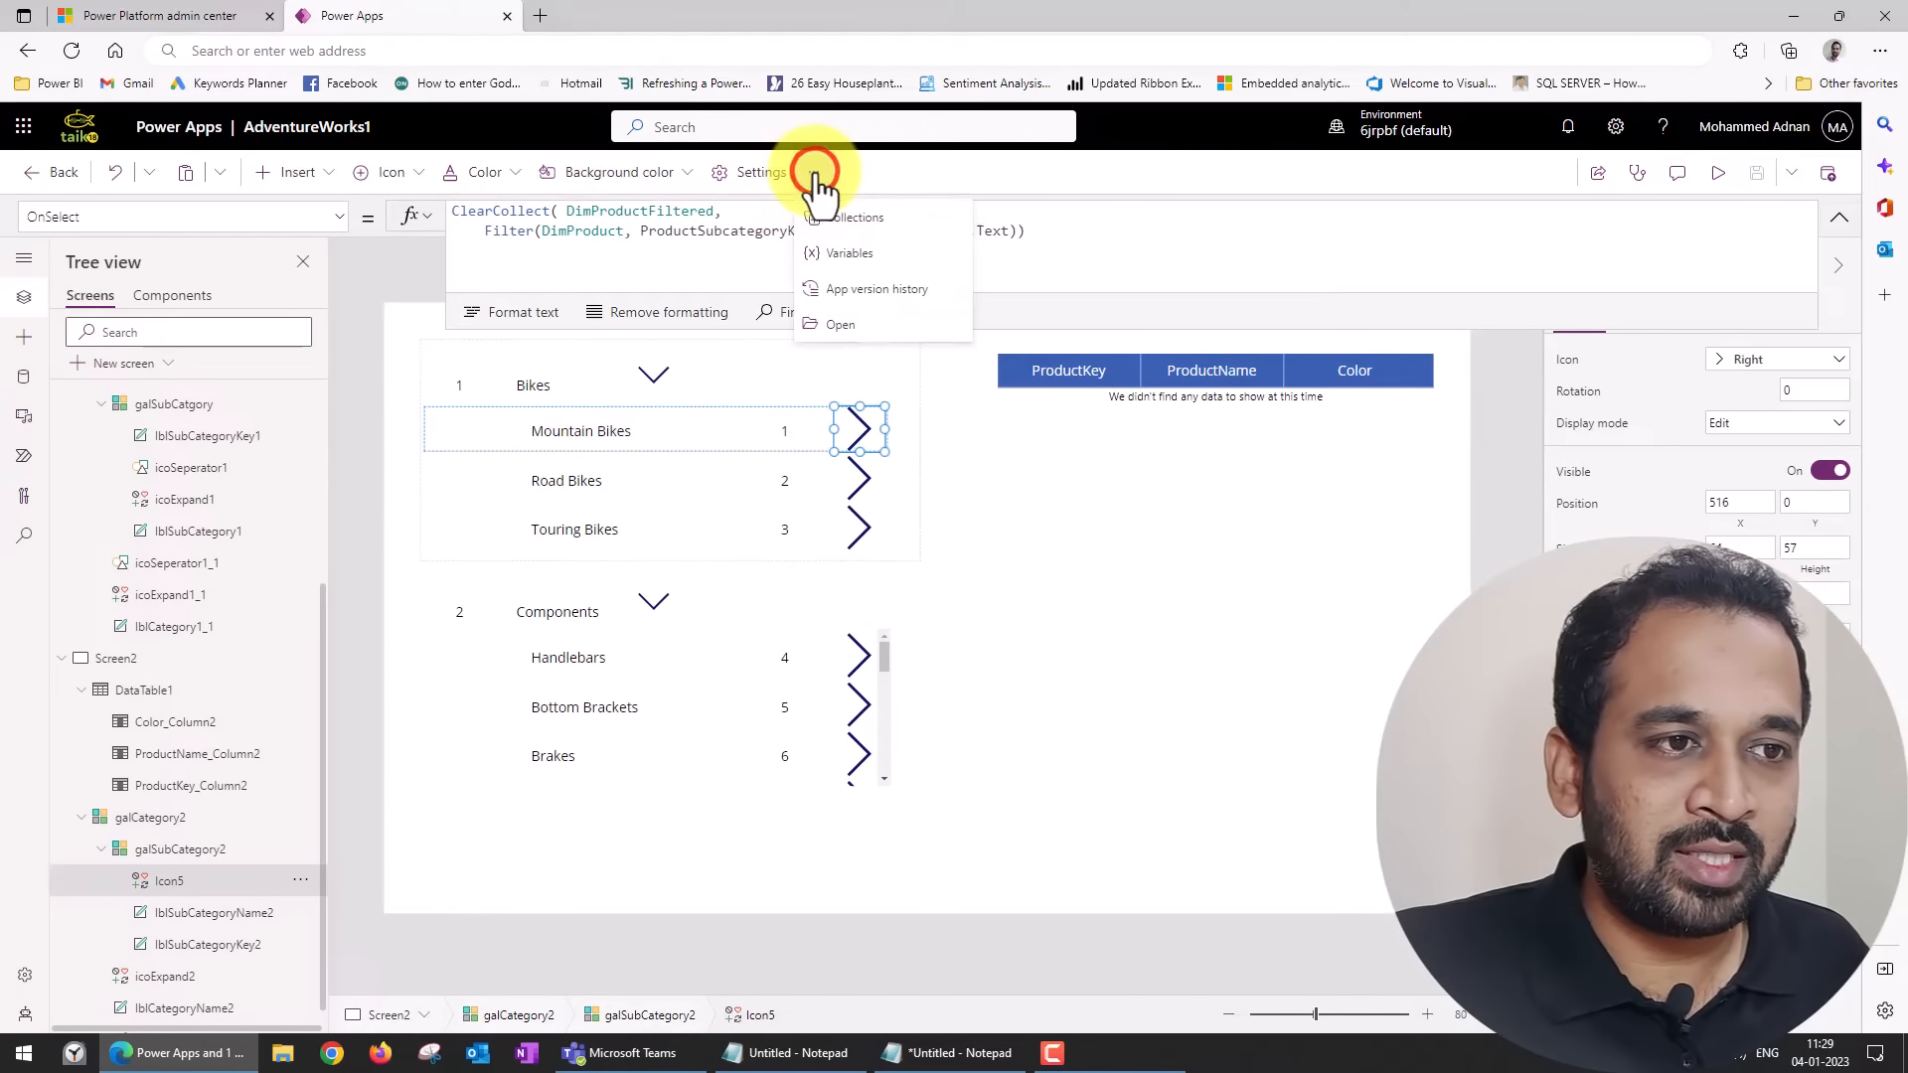
pyautogui.click(922, 226)
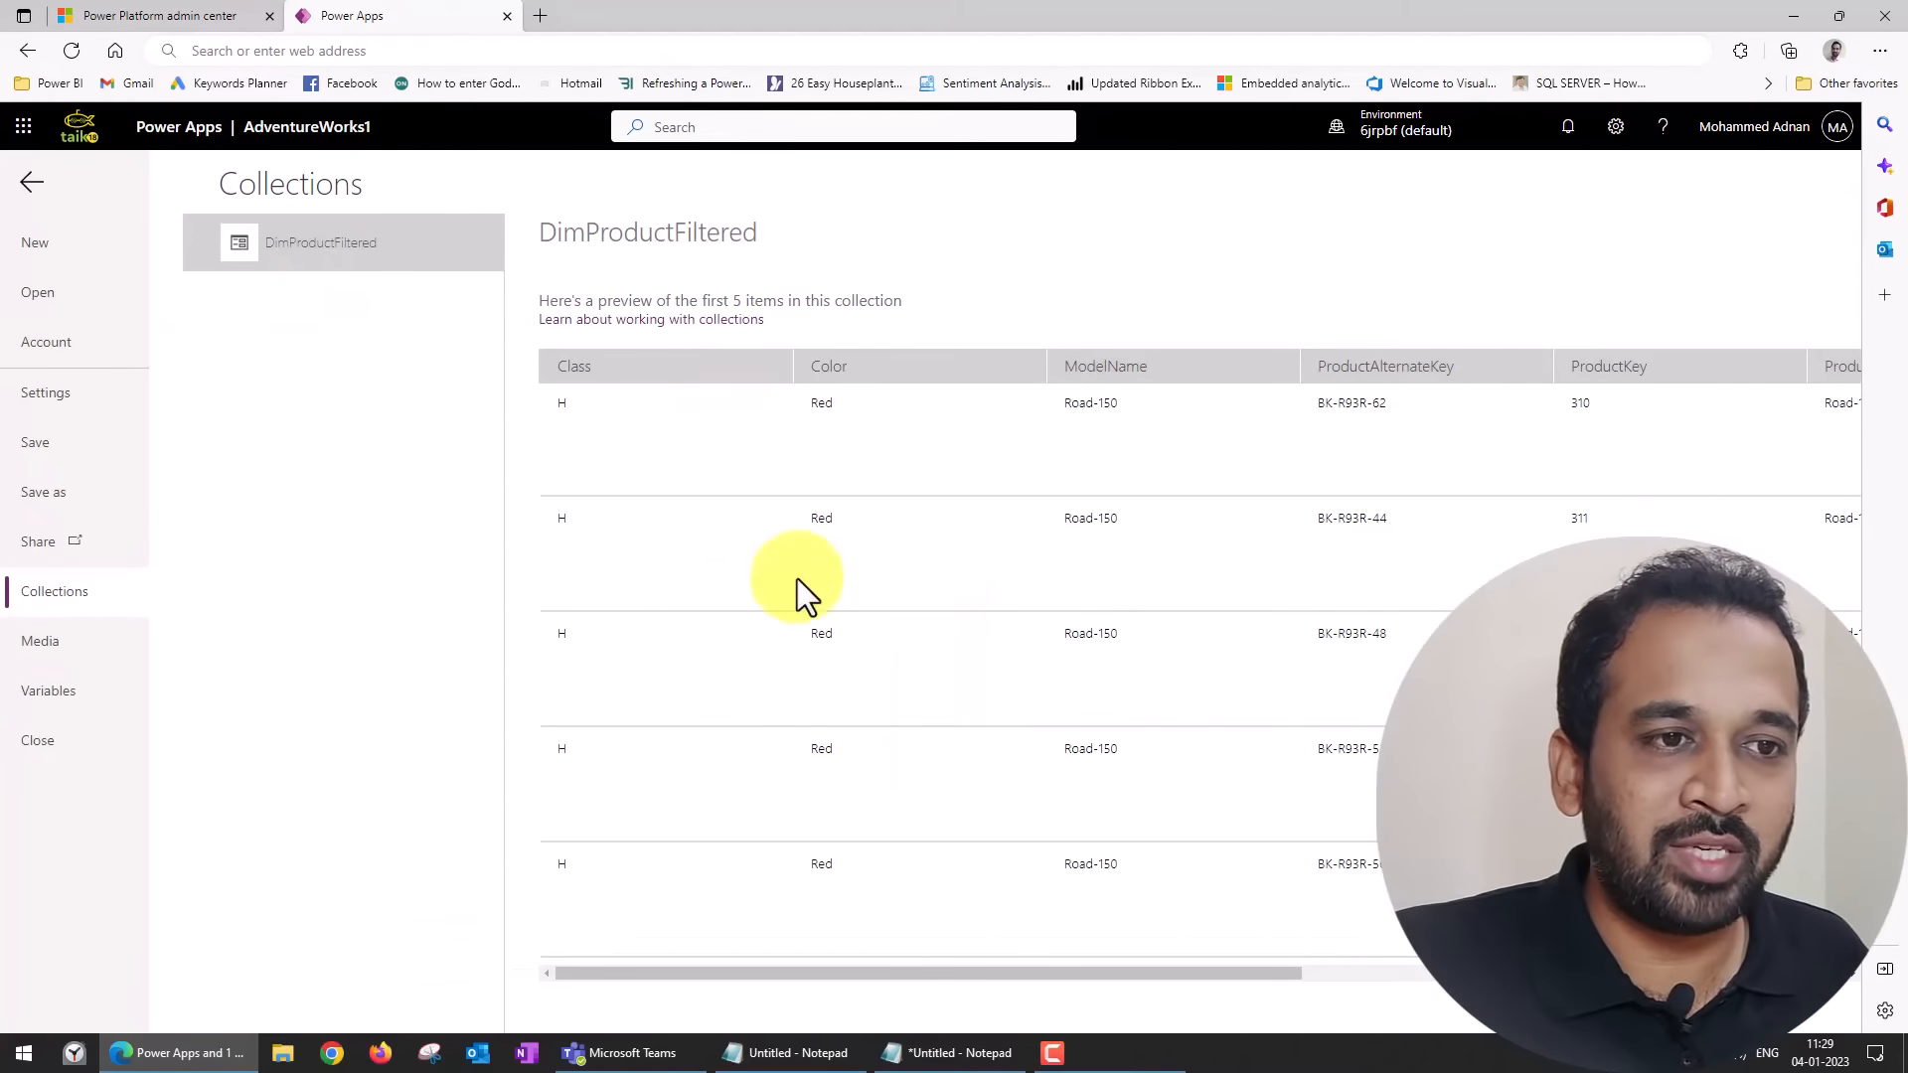
pyautogui.click(33, 186)
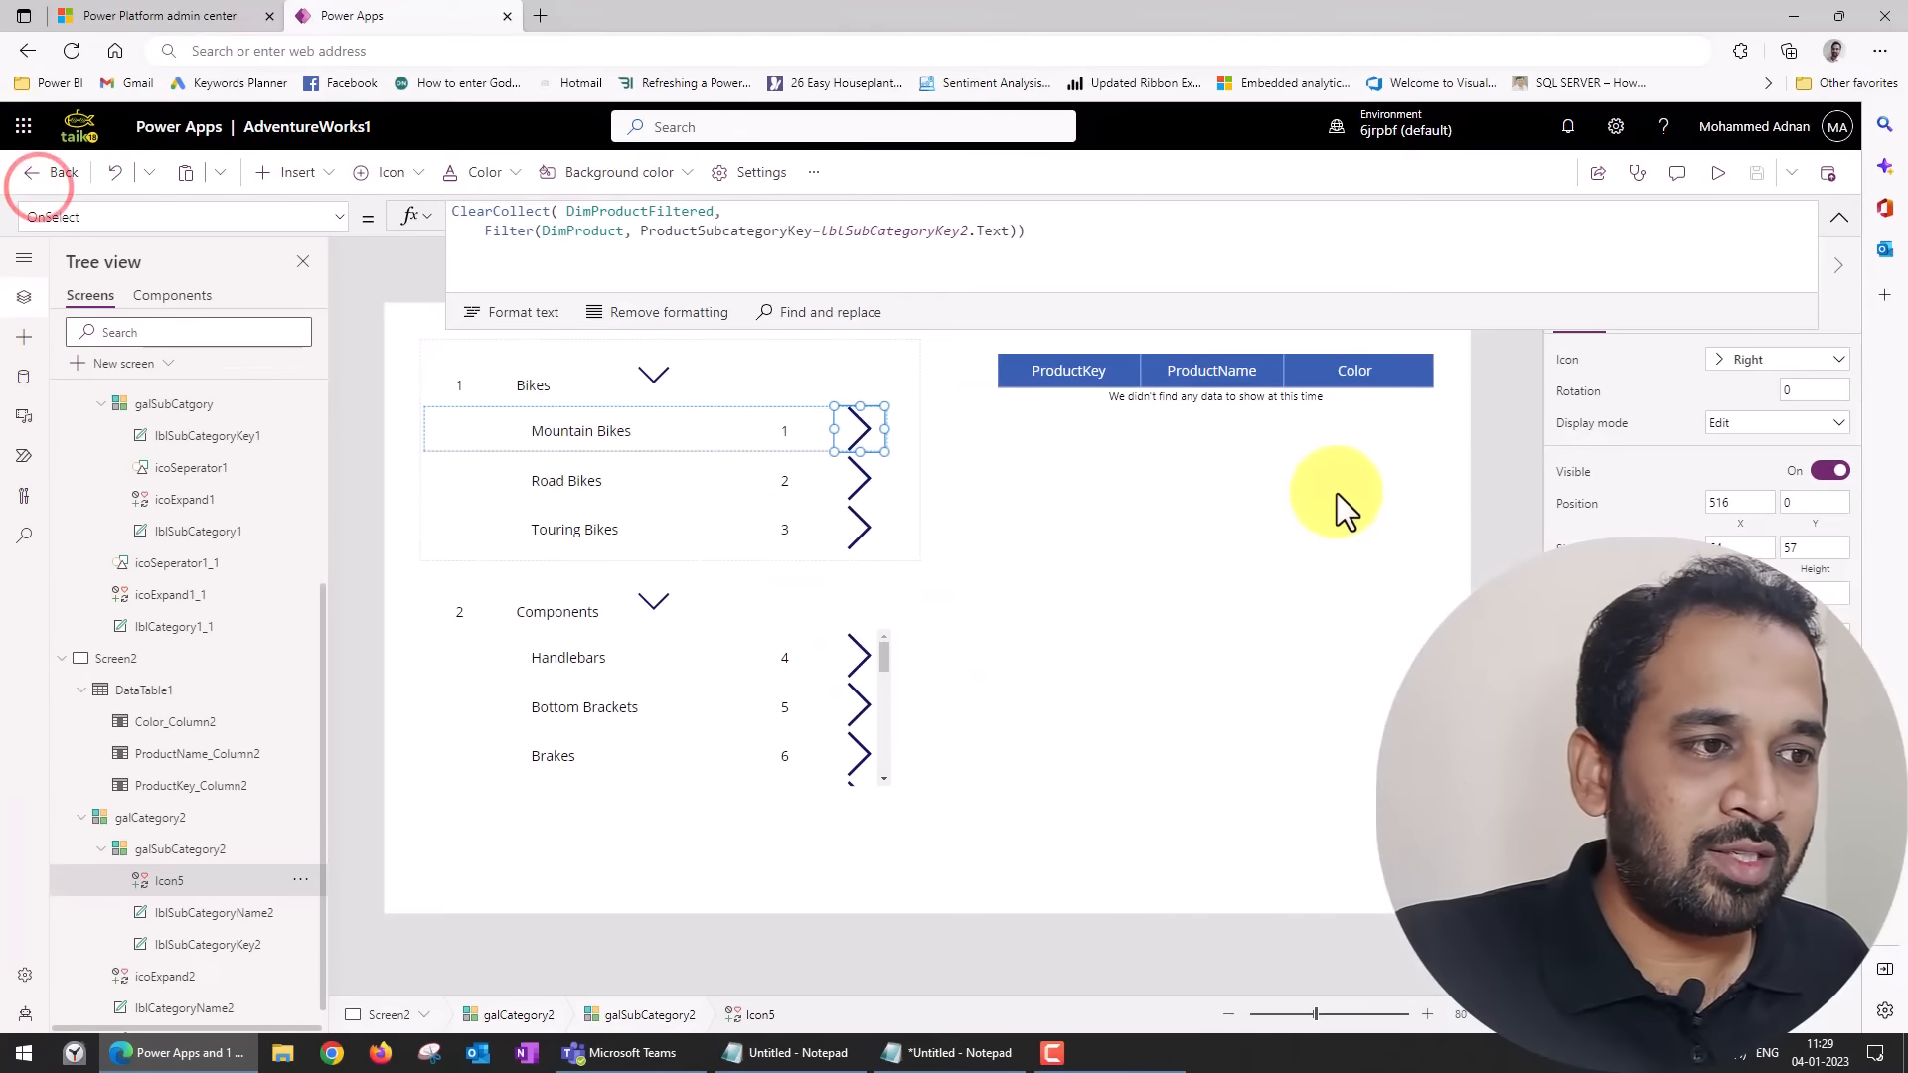
# Delete the blank data table DataTable1 from Screen2.
pyautogui.click(1429, 556)
pyautogui.click(1415, 497)
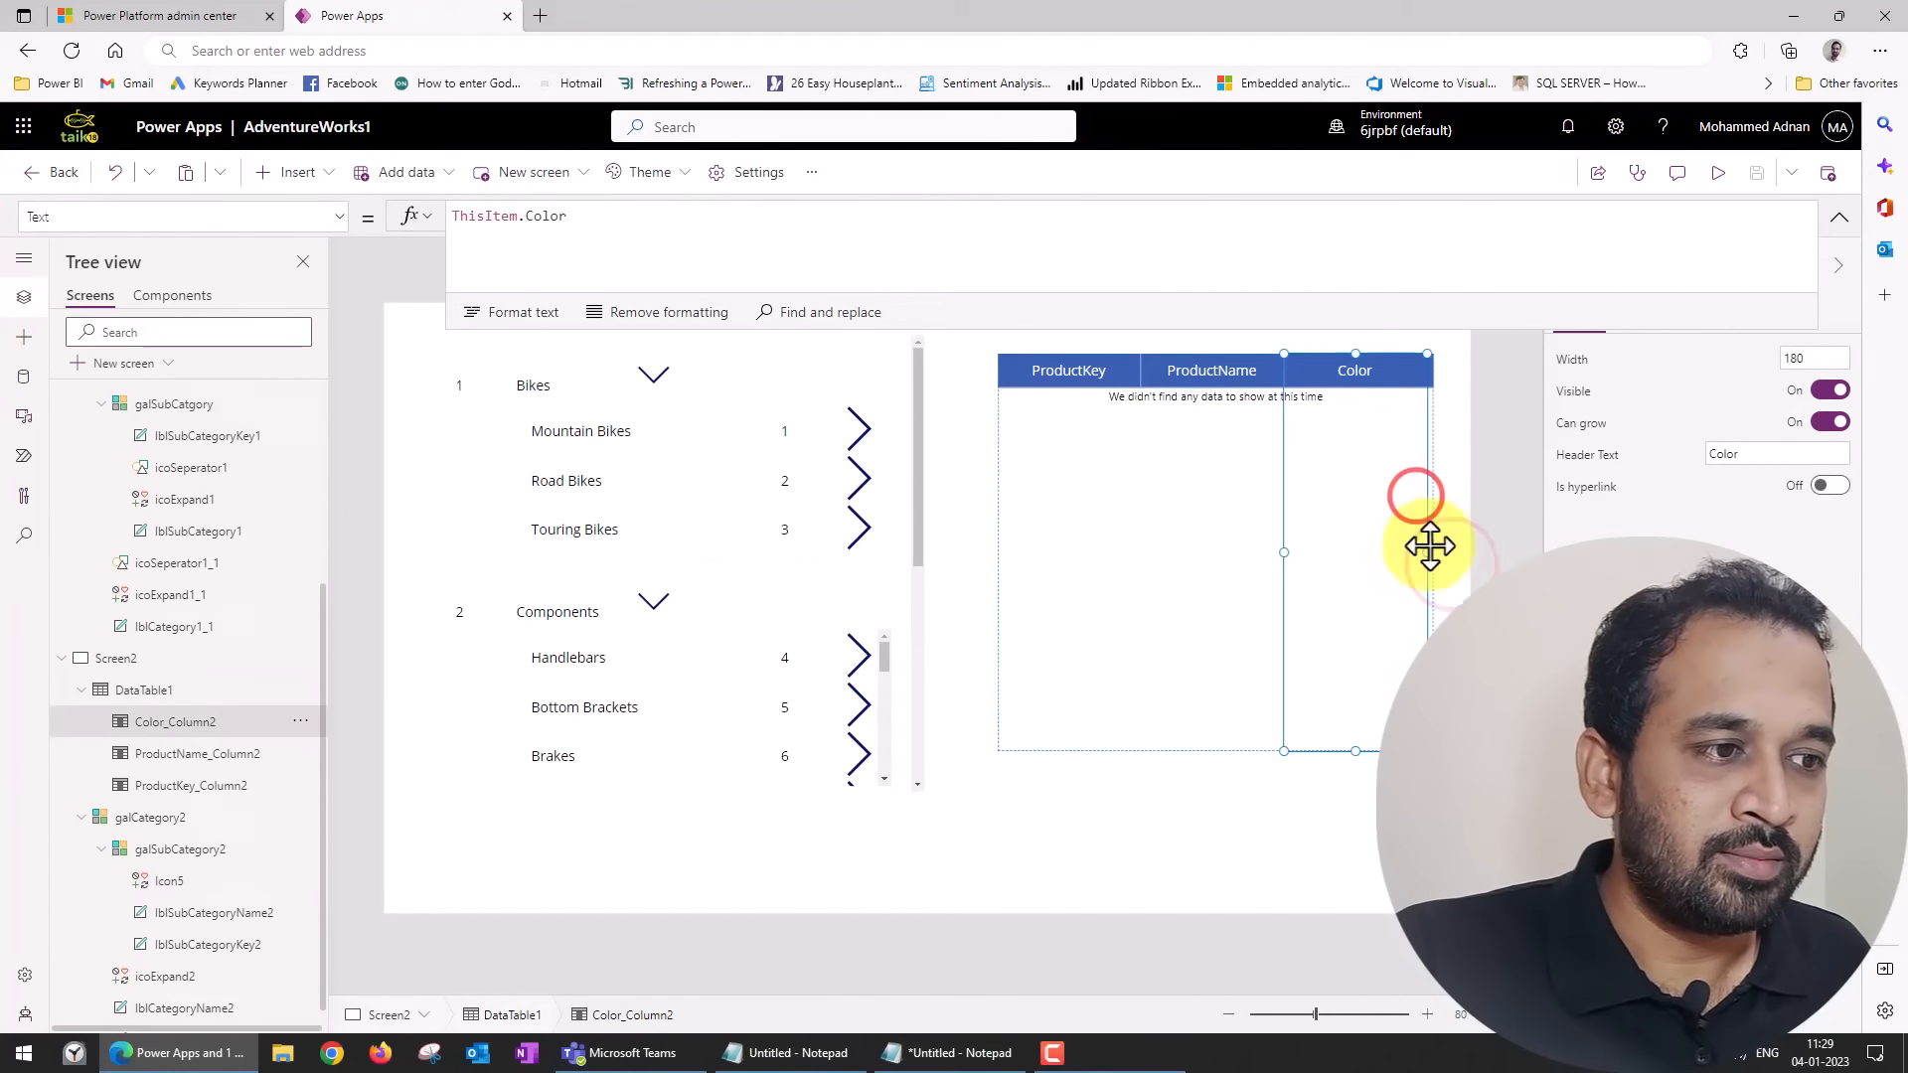
pyautogui.click(1432, 618)
pyautogui.click(1405, 630)
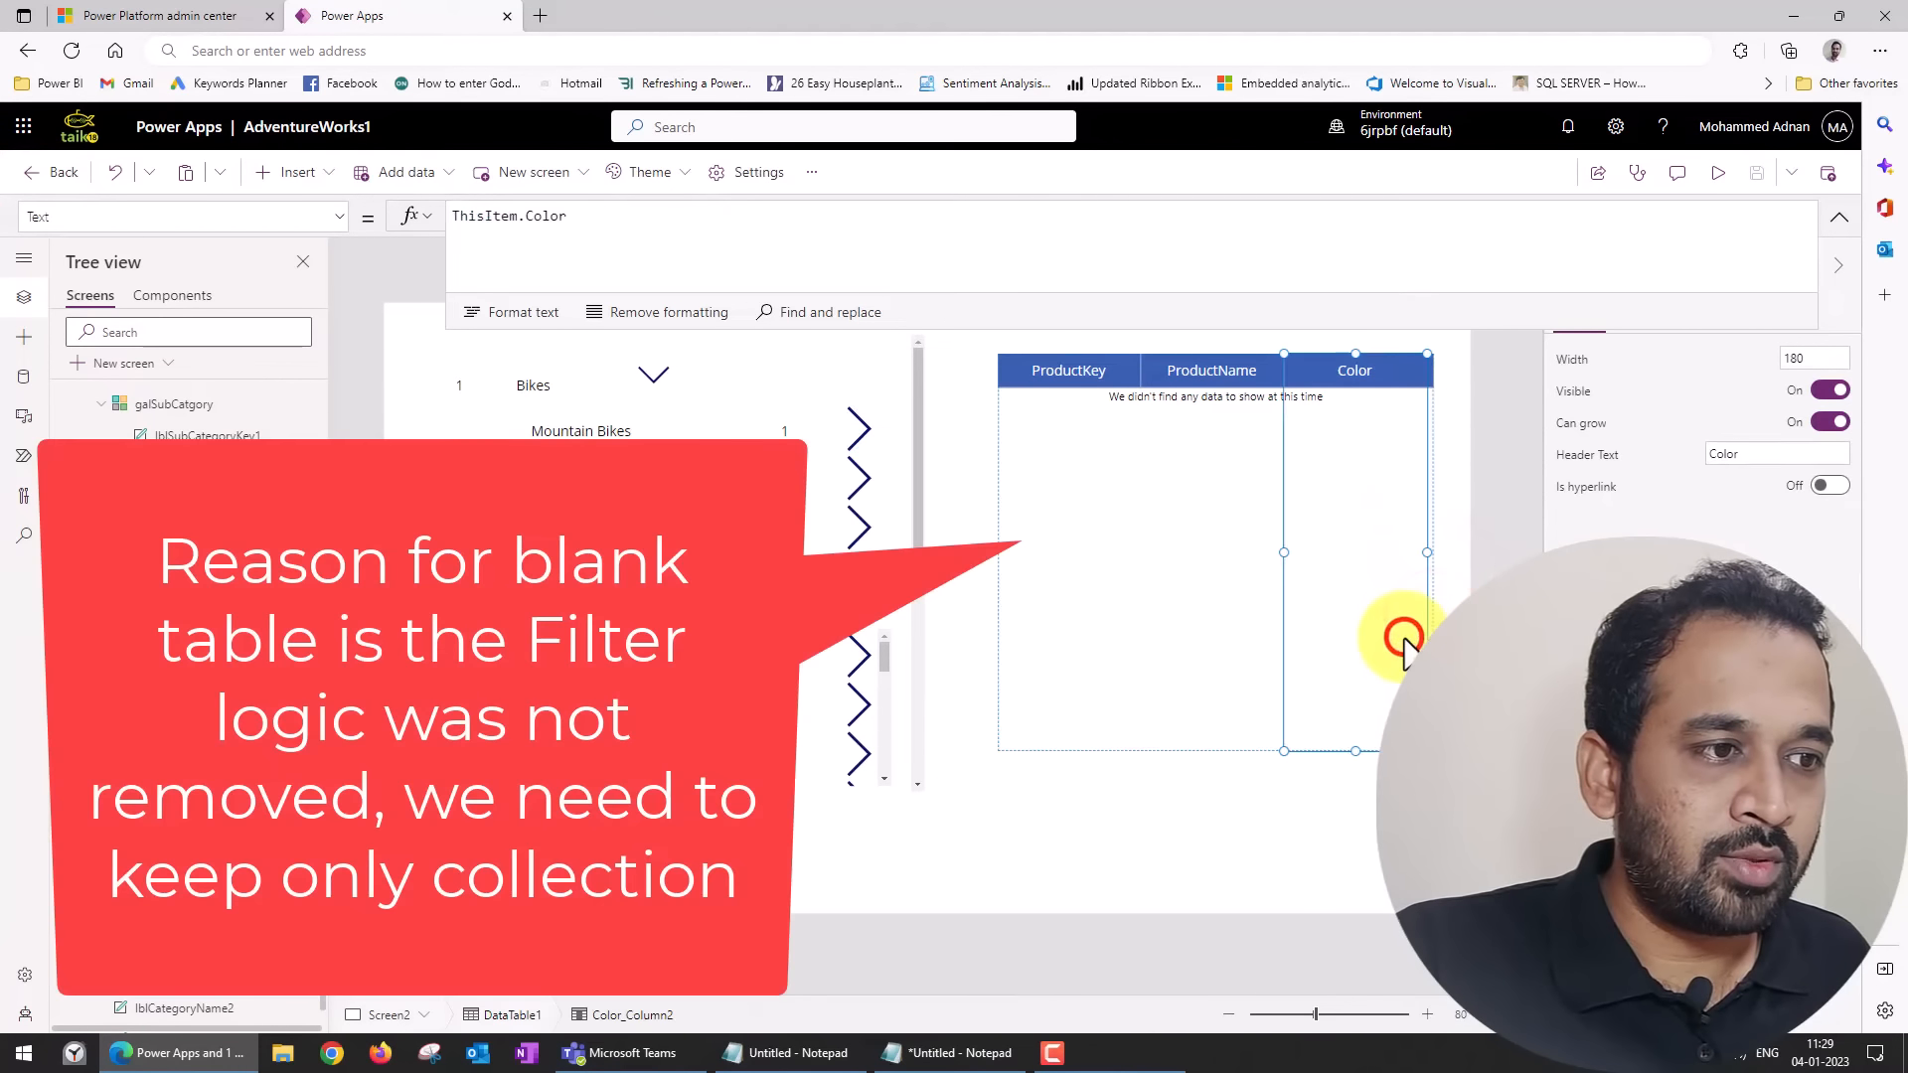
pyautogui.click(1063, 748)
pyautogui.click(1280, 726)
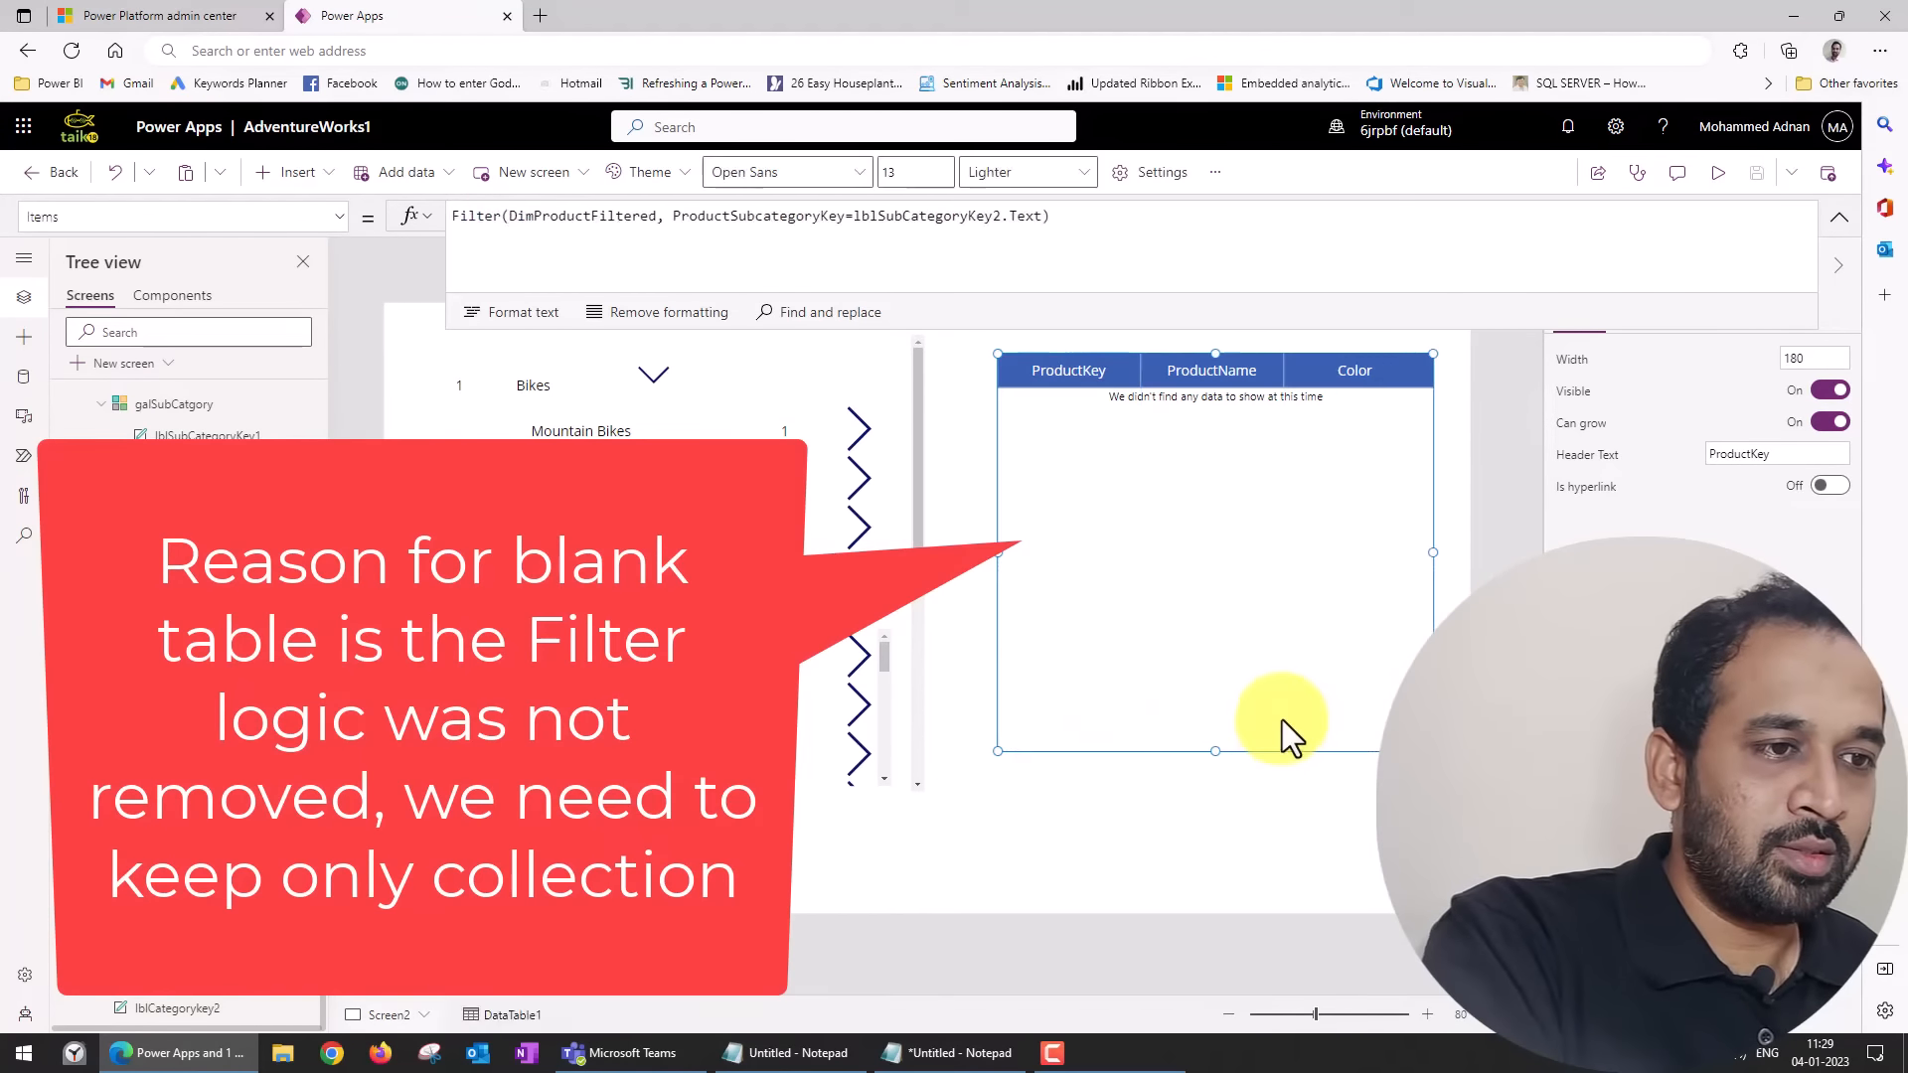
pyautogui.press('Delete')
# Insert a new data table on Screen2 and connect it to the DimProductFiltered collection.
pyautogui.click(331, 175)
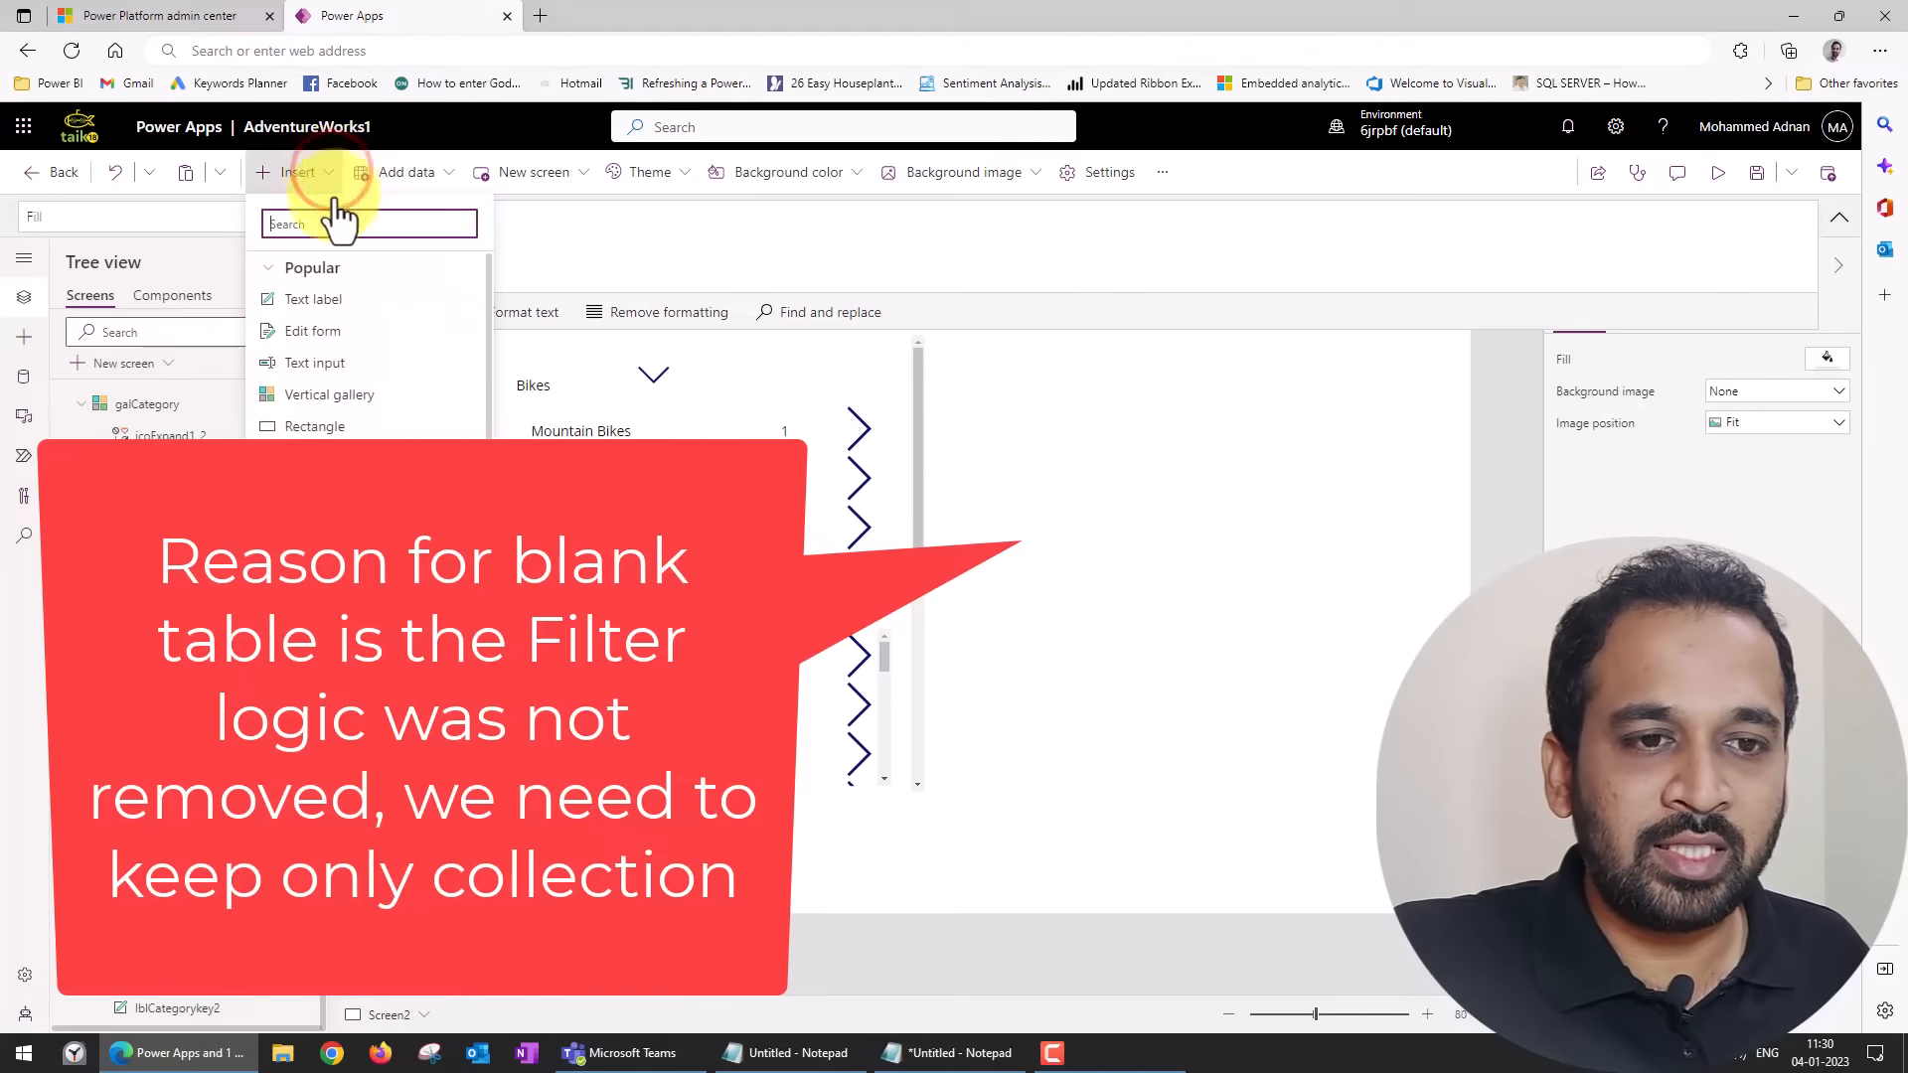
pyautogui.scroll(-3, 337, 477)
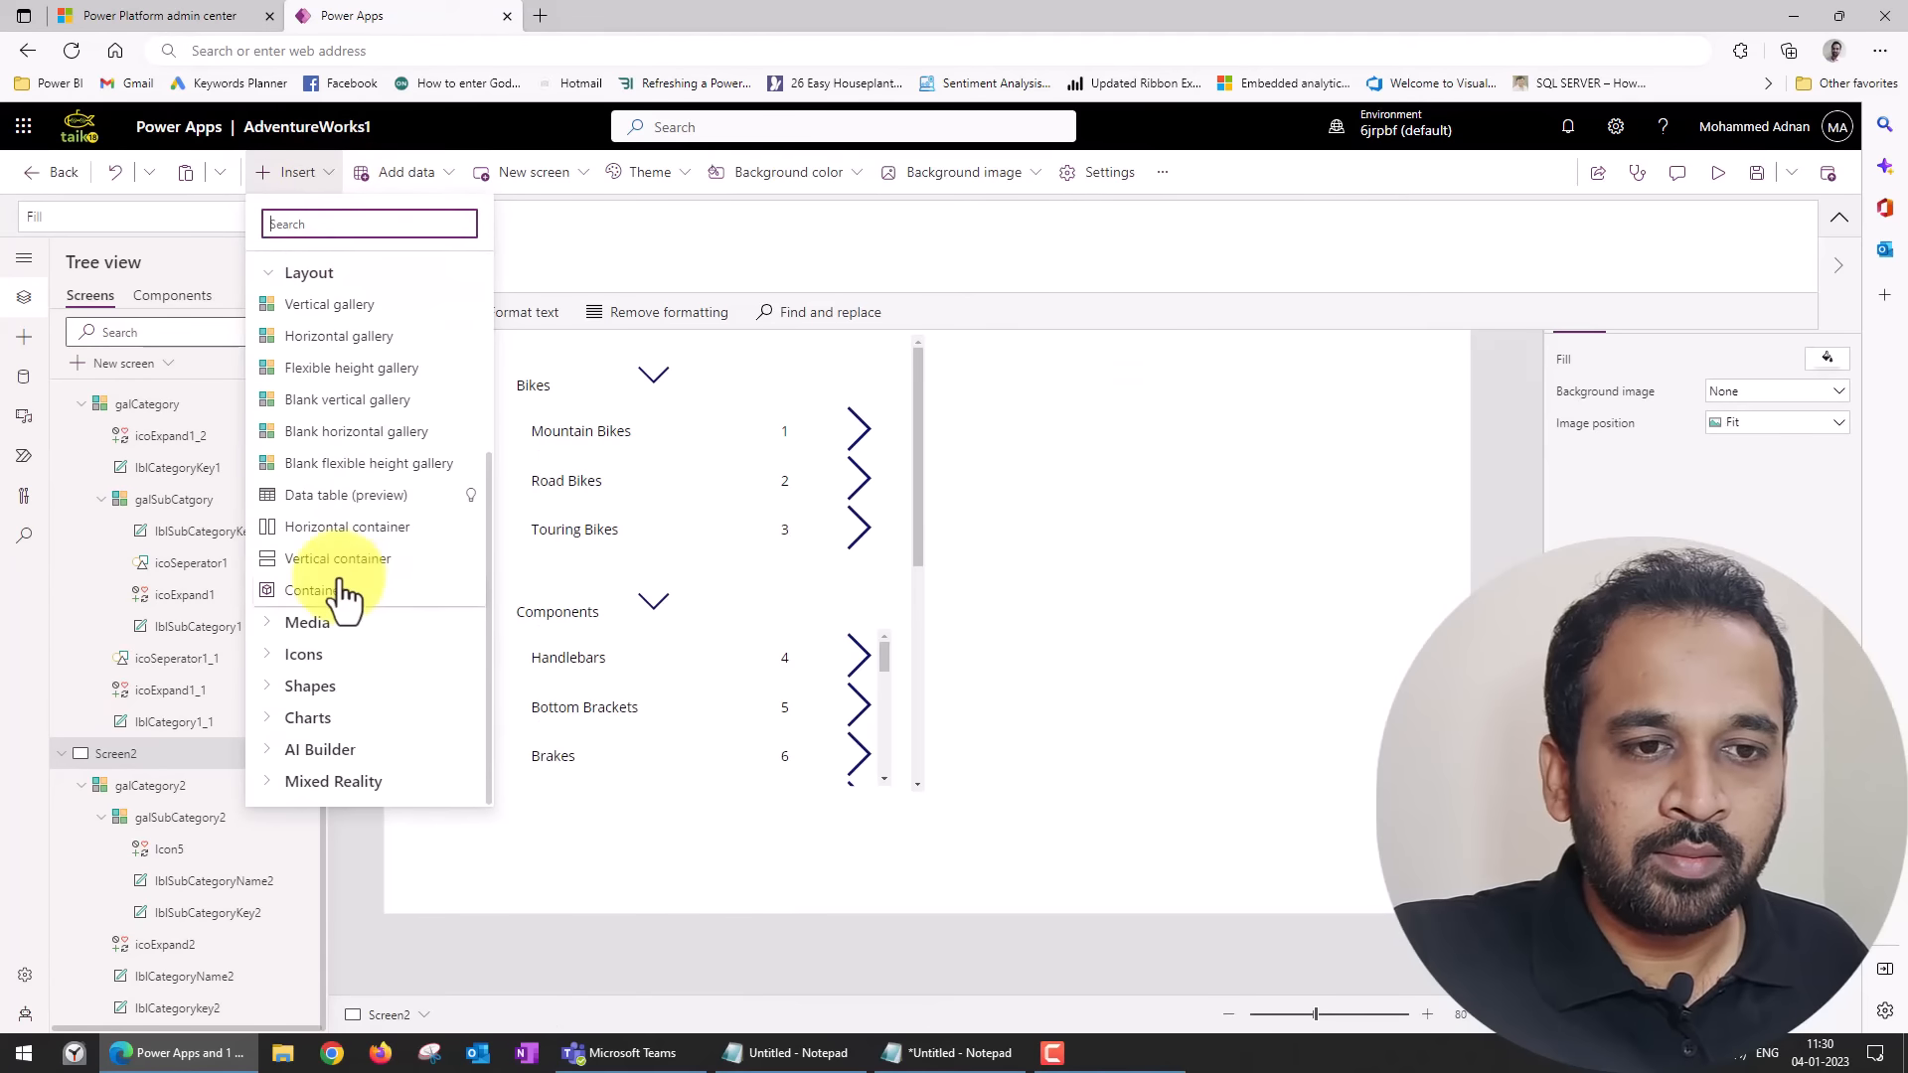
pyautogui.click(360, 494)
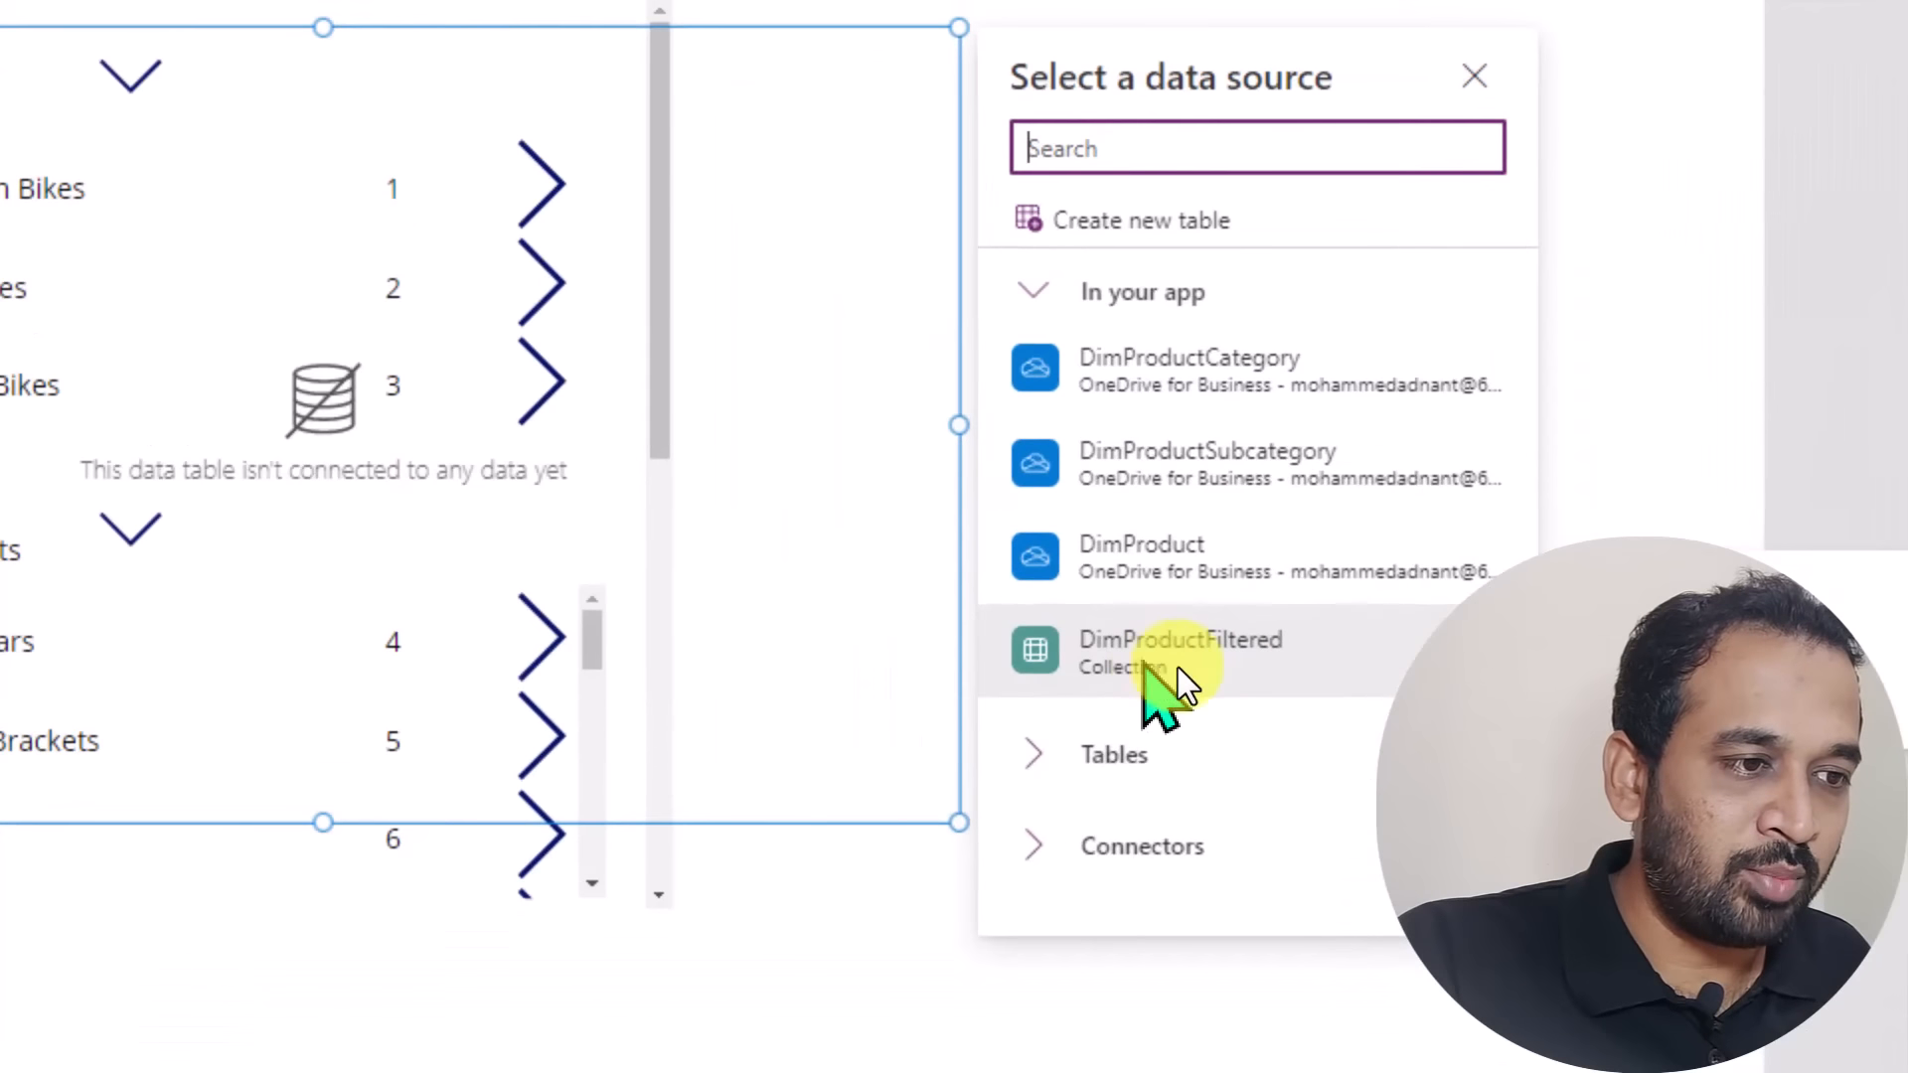
pyautogui.click(1191, 668)
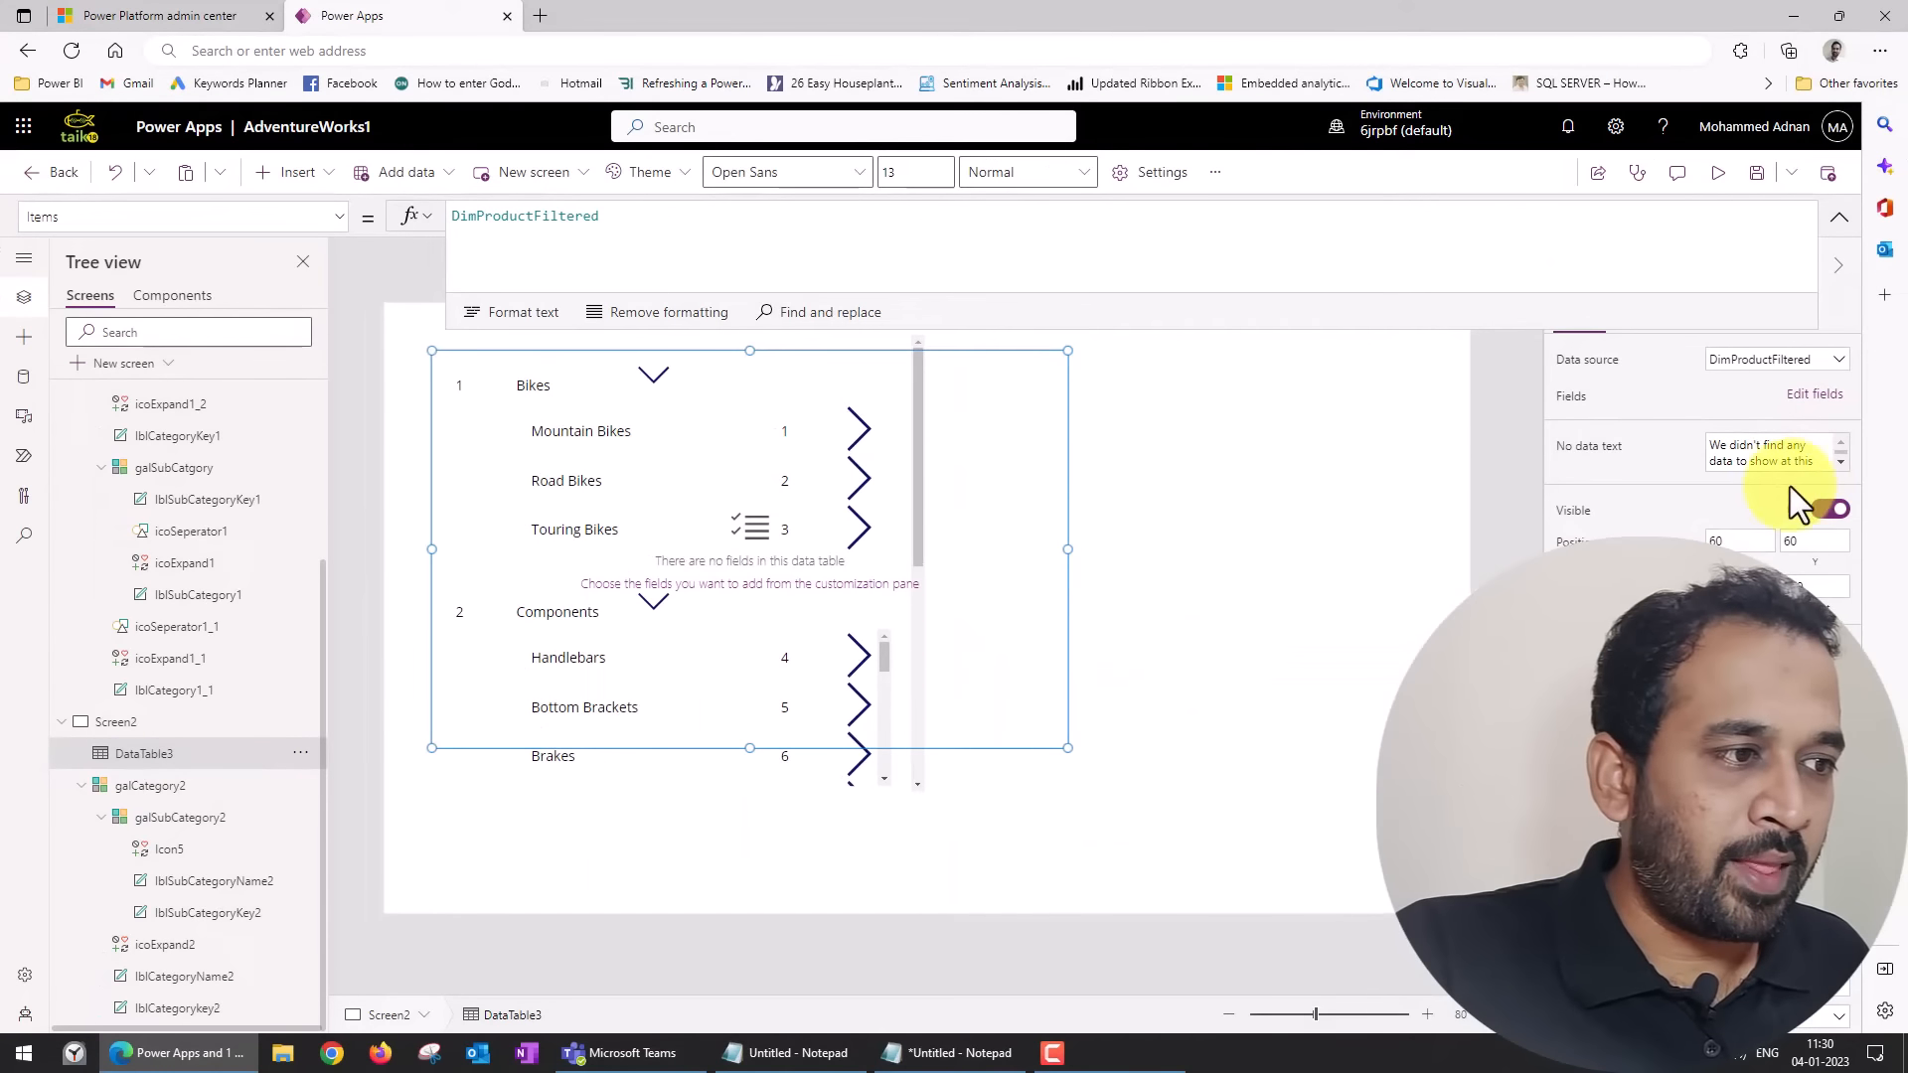
# Add the ProductKey, ProductName and Color fields to the new data table.
pyautogui.click(1815, 395)
pyautogui.click(1840, 216)
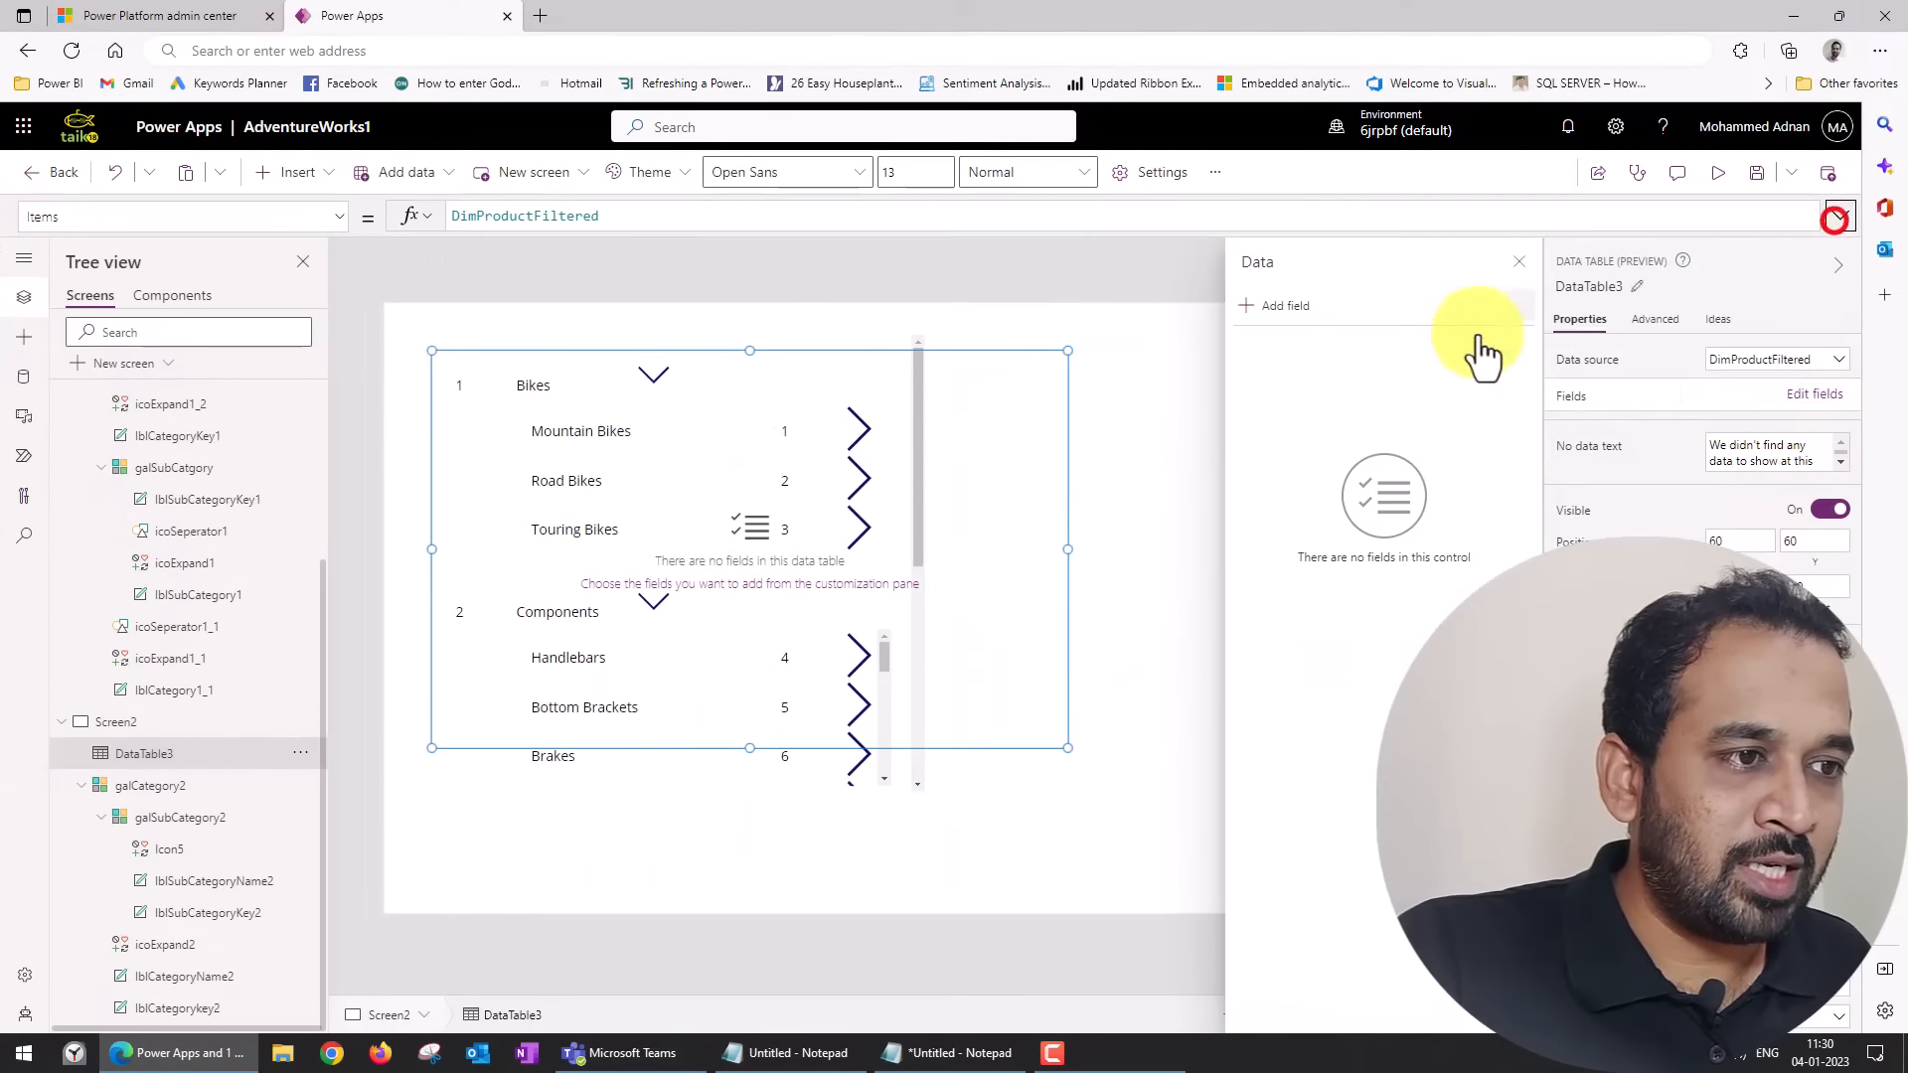
pyautogui.click(1292, 305)
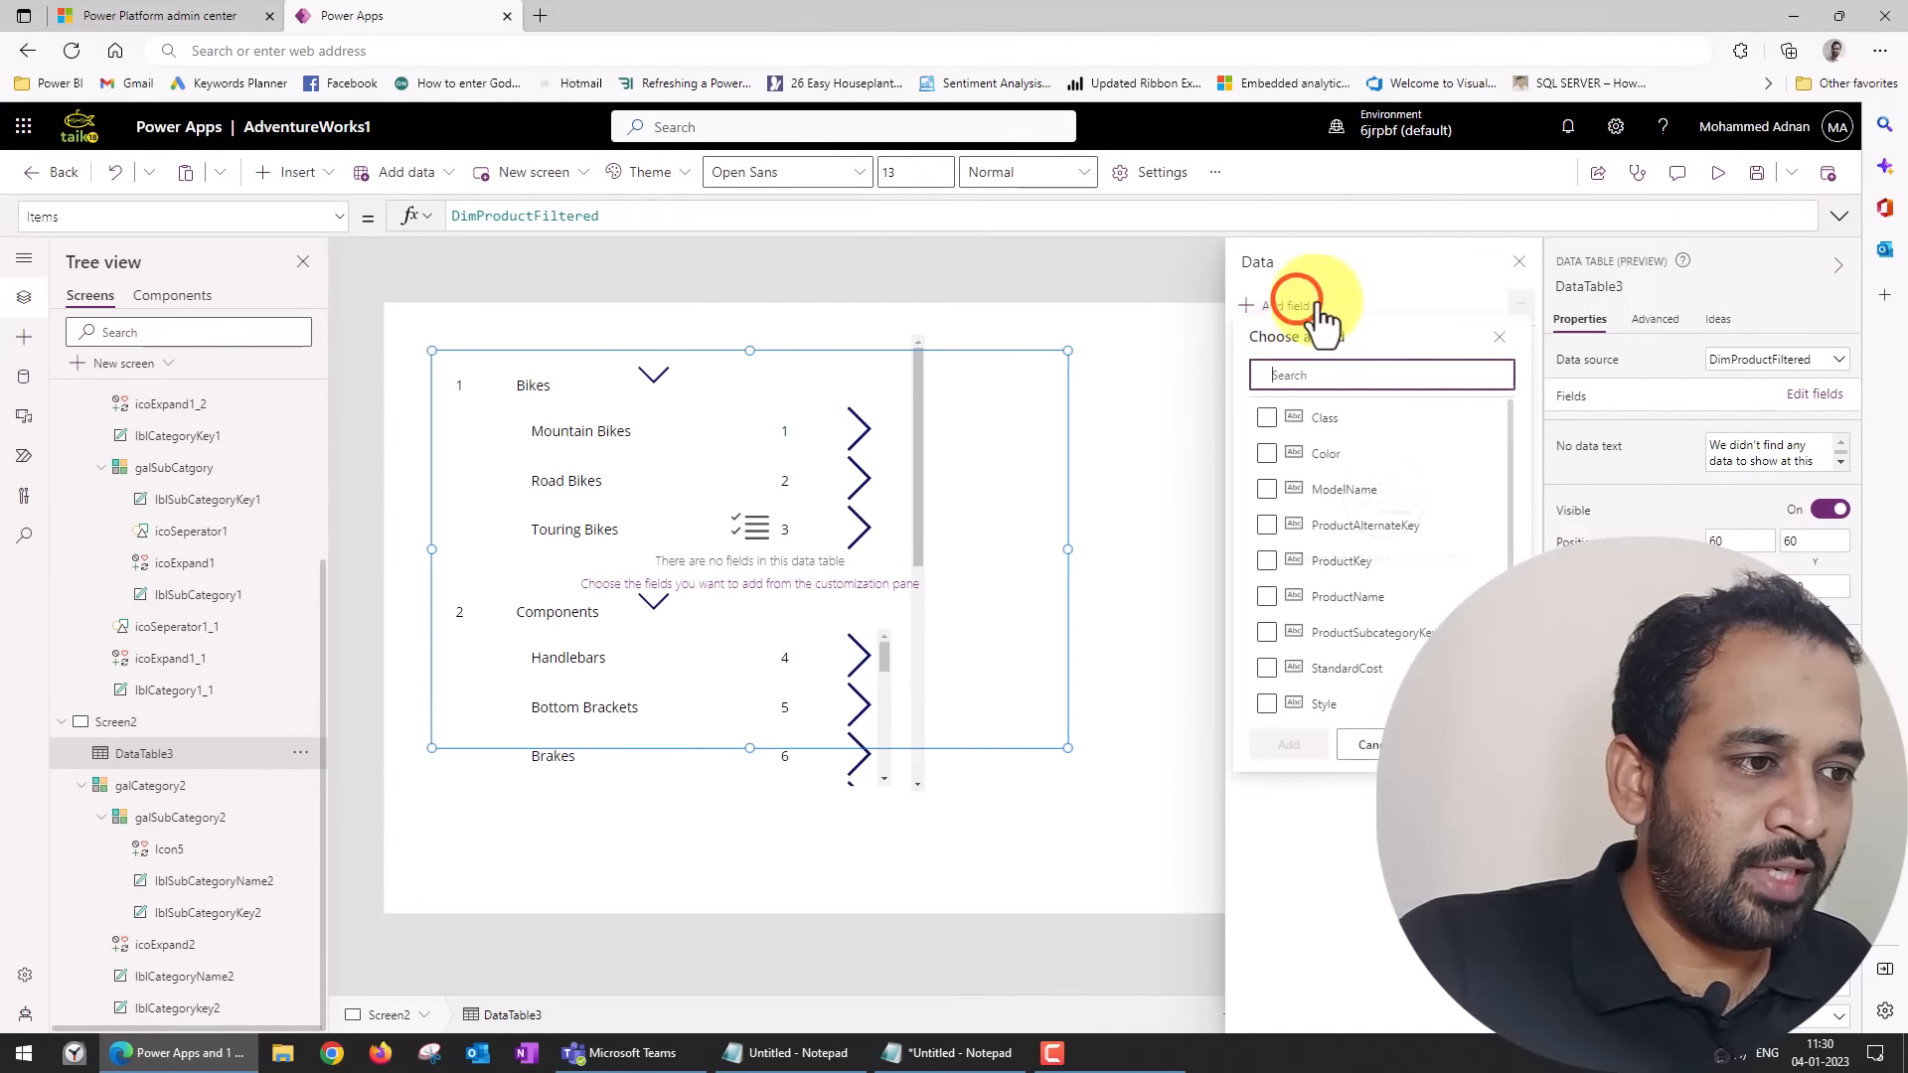
pyautogui.click(1267, 570)
pyautogui.click(1267, 607)
pyautogui.click(1267, 463)
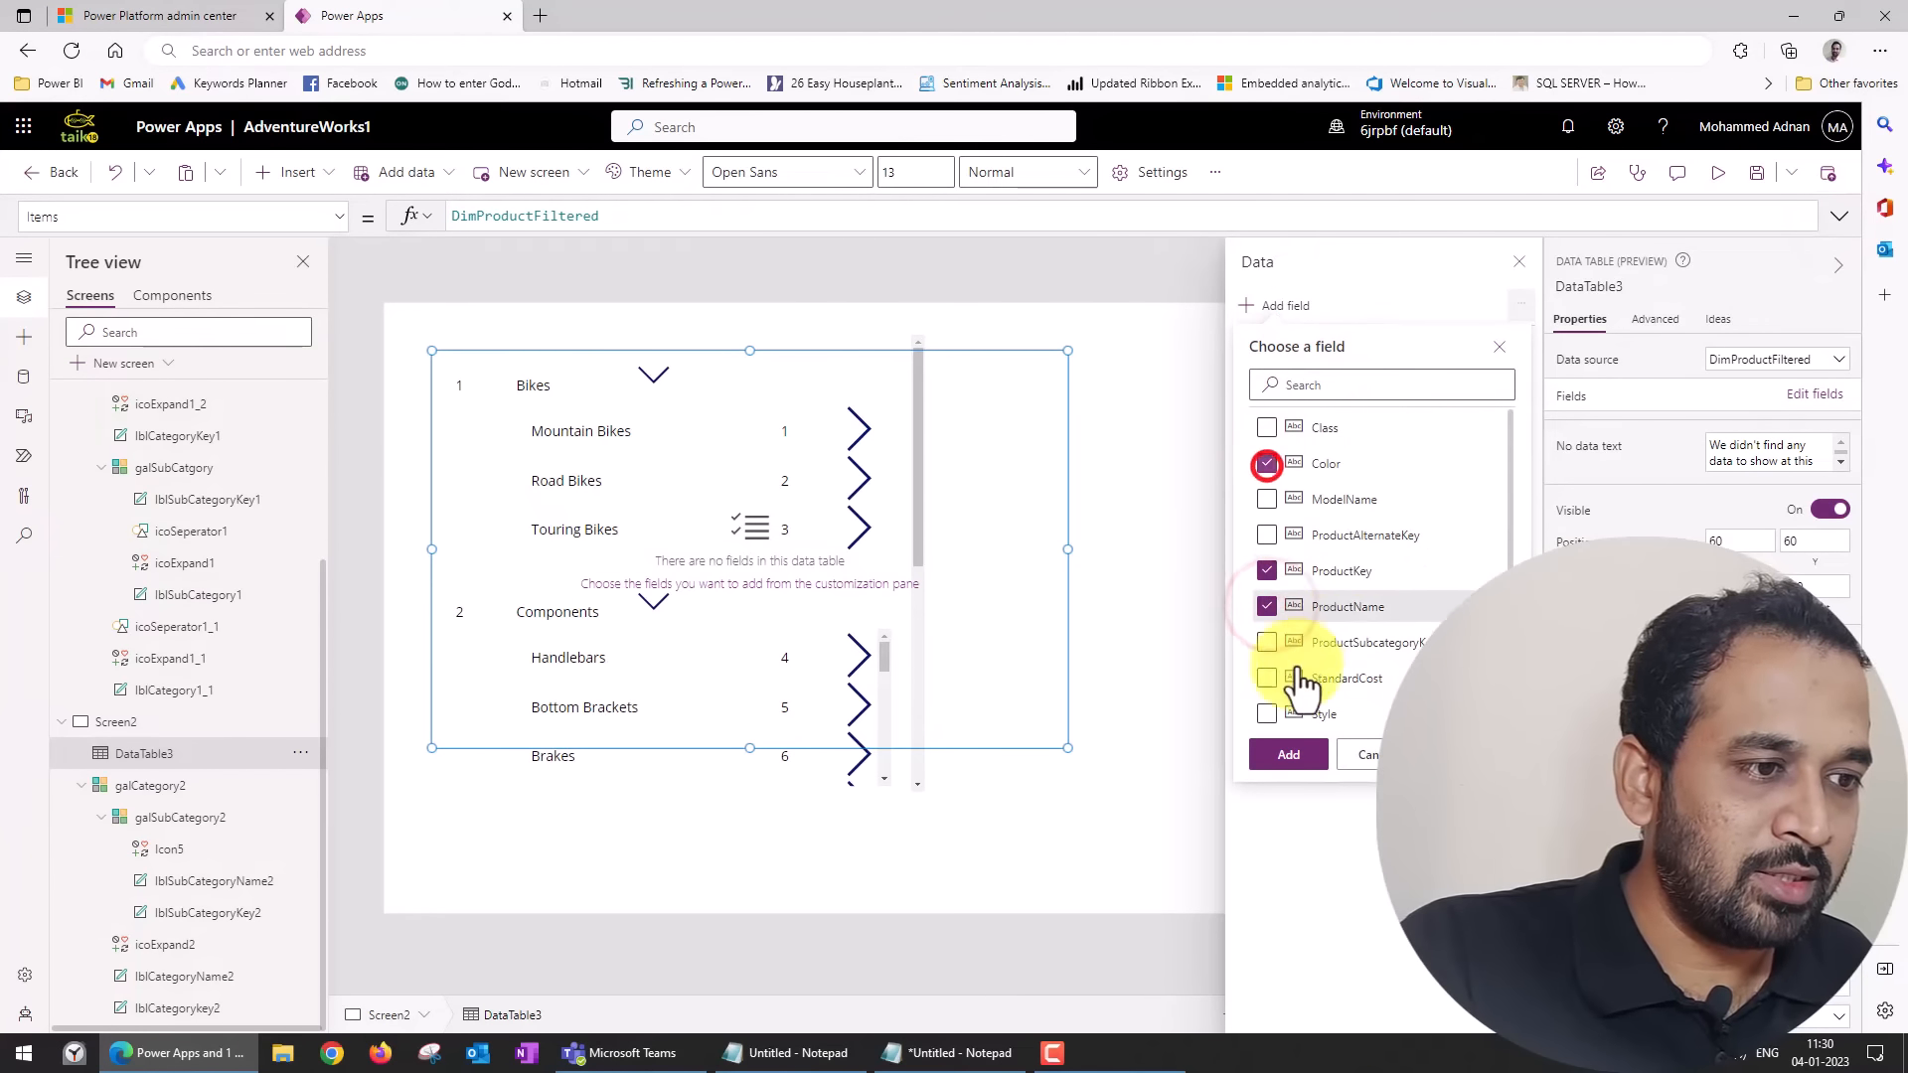
pyautogui.click(1289, 755)
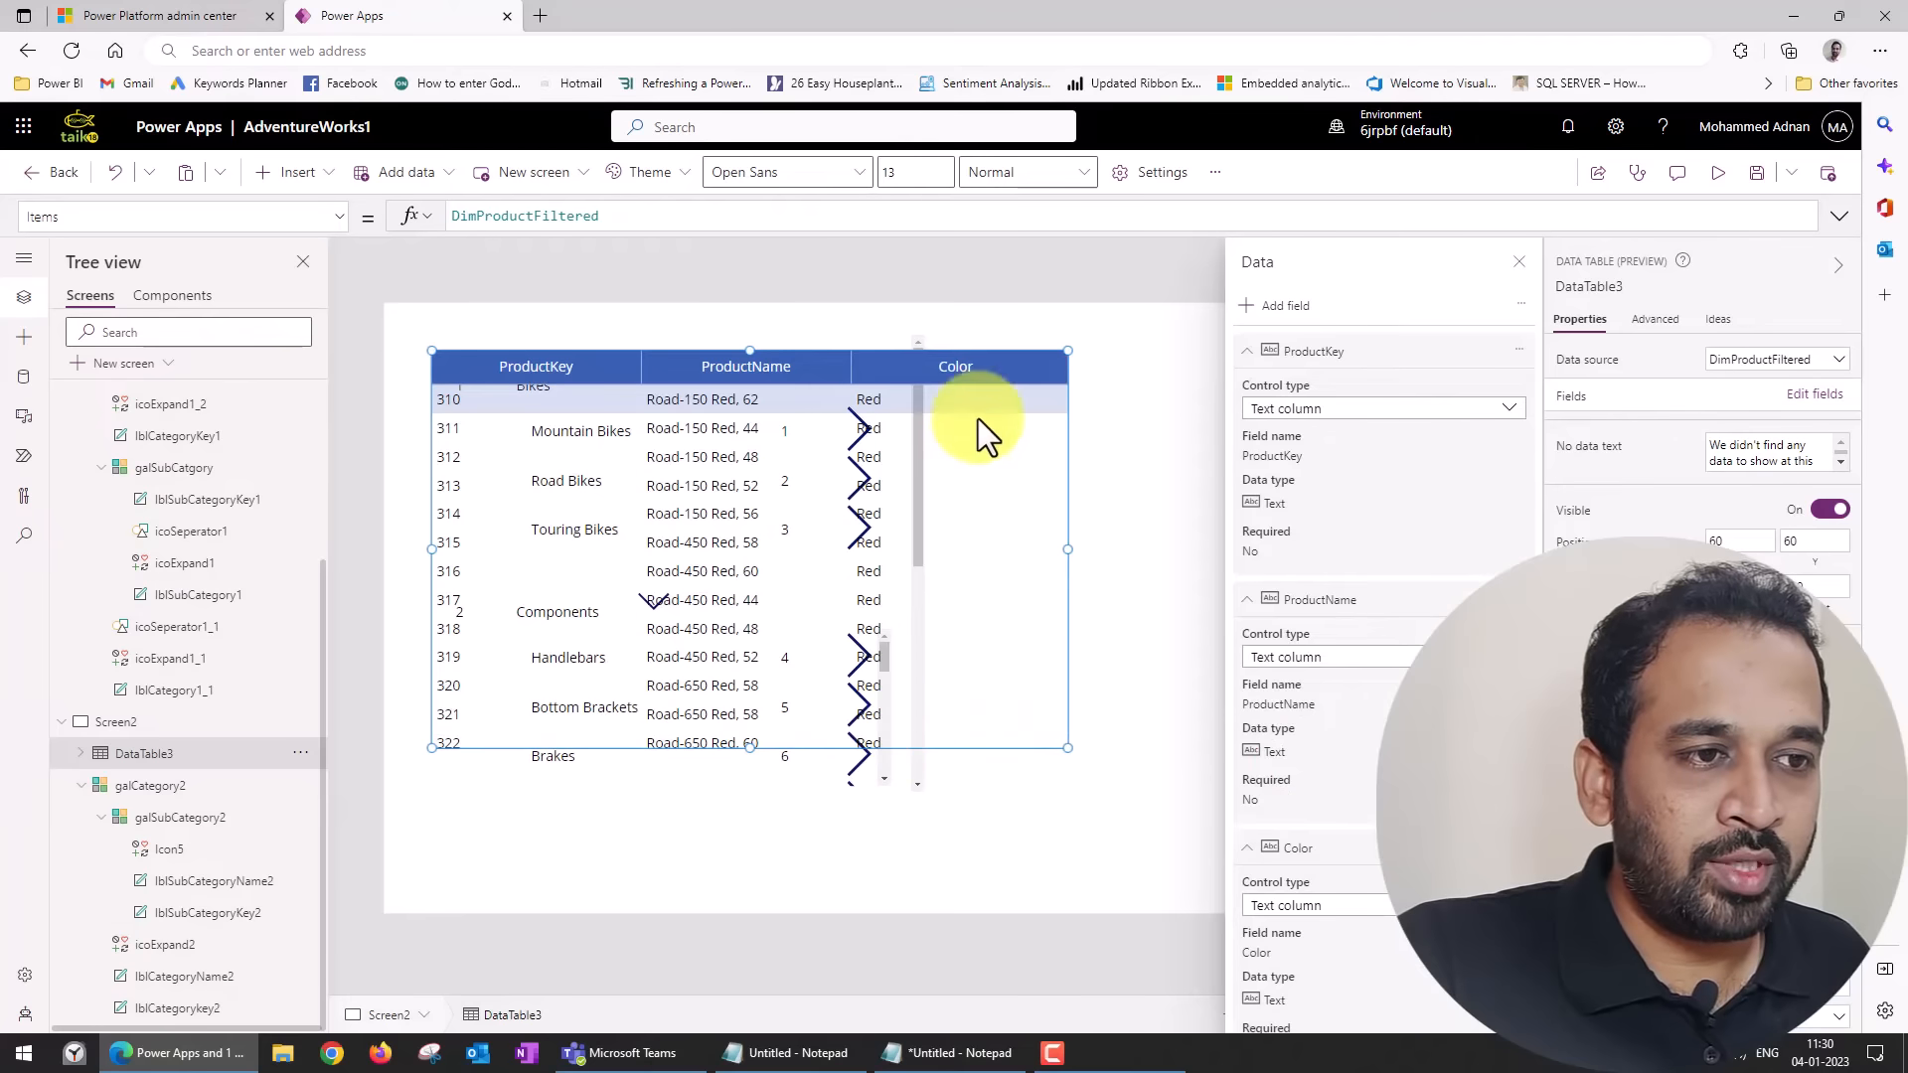
# Place the data table beside the nested gallery at about X 740, Y 128 and widen it towards the screen's edge.
pyautogui.moveTo(1028, 356); pyautogui.dragTo(1321, 422)
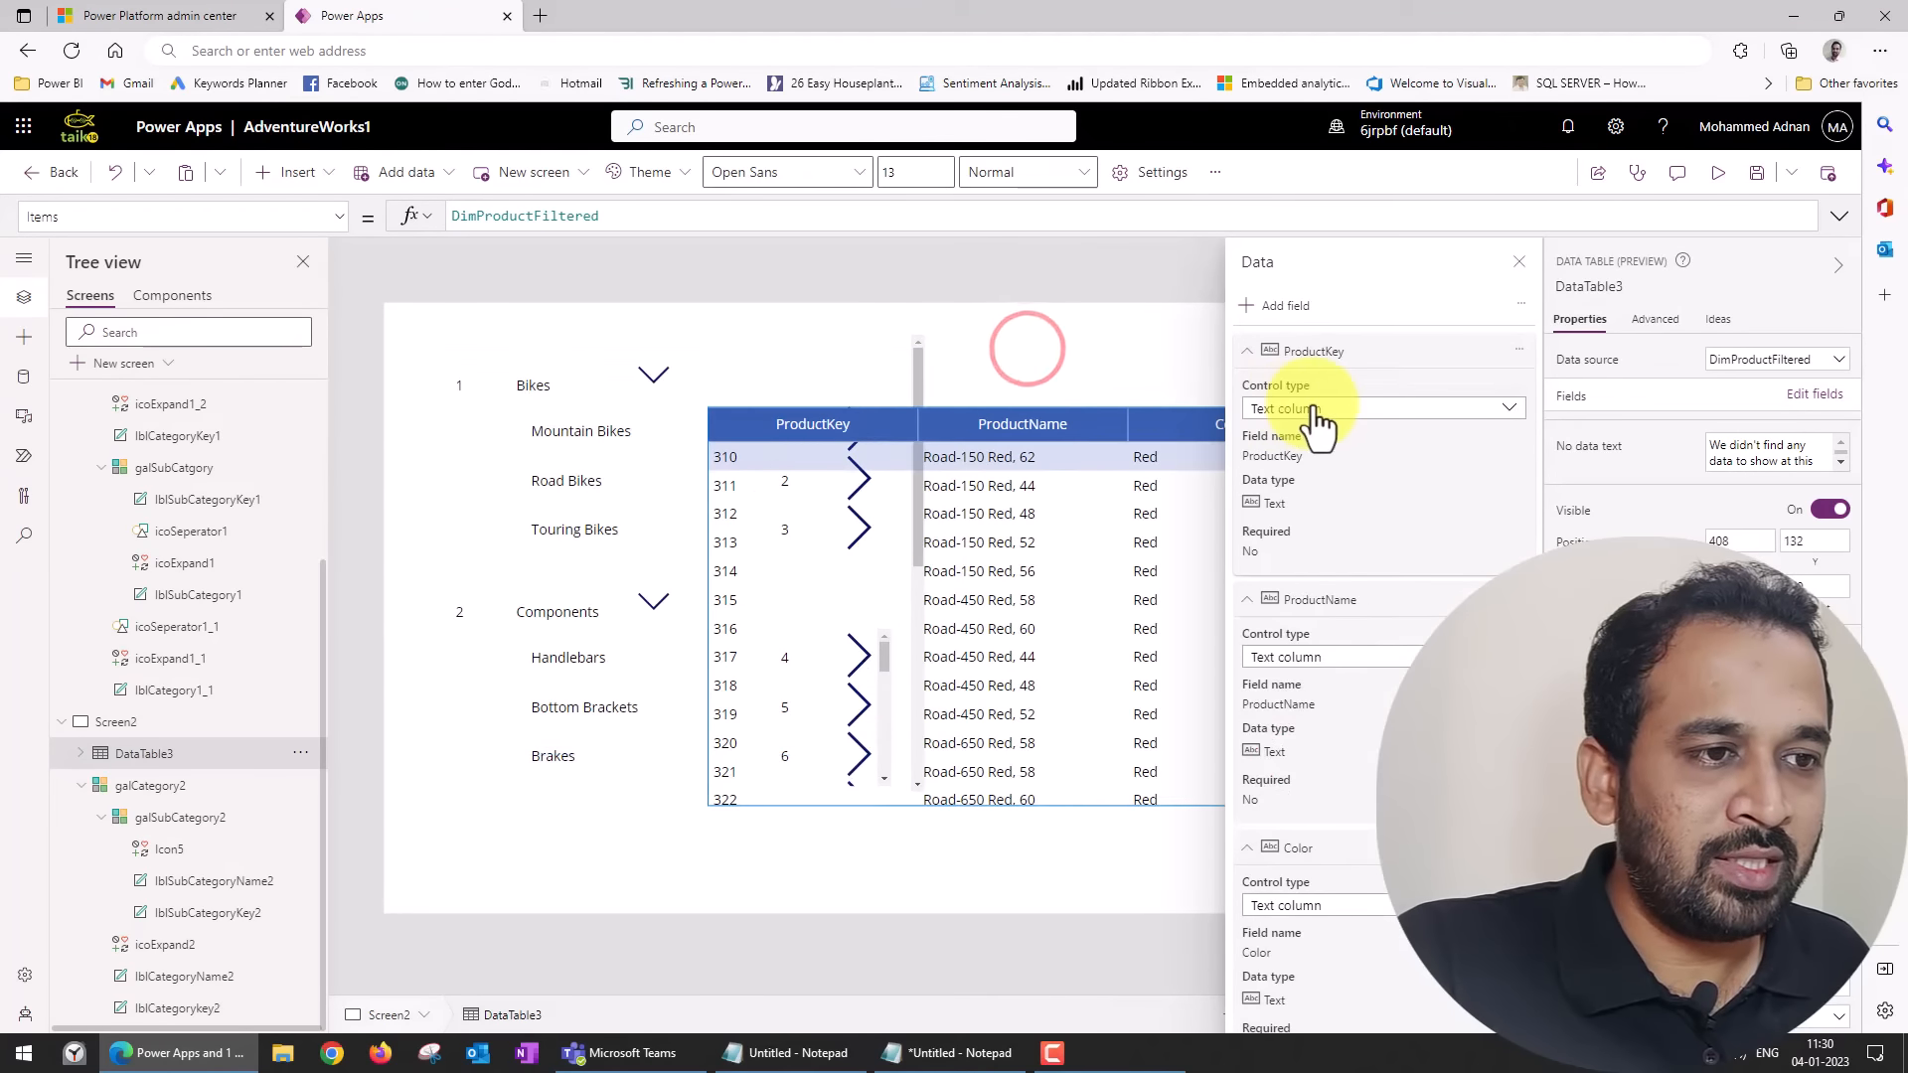
pyautogui.click(1517, 261)
pyautogui.click(717, 597)
pyautogui.moveTo(786, 603); pyautogui.dragTo(975, 589)
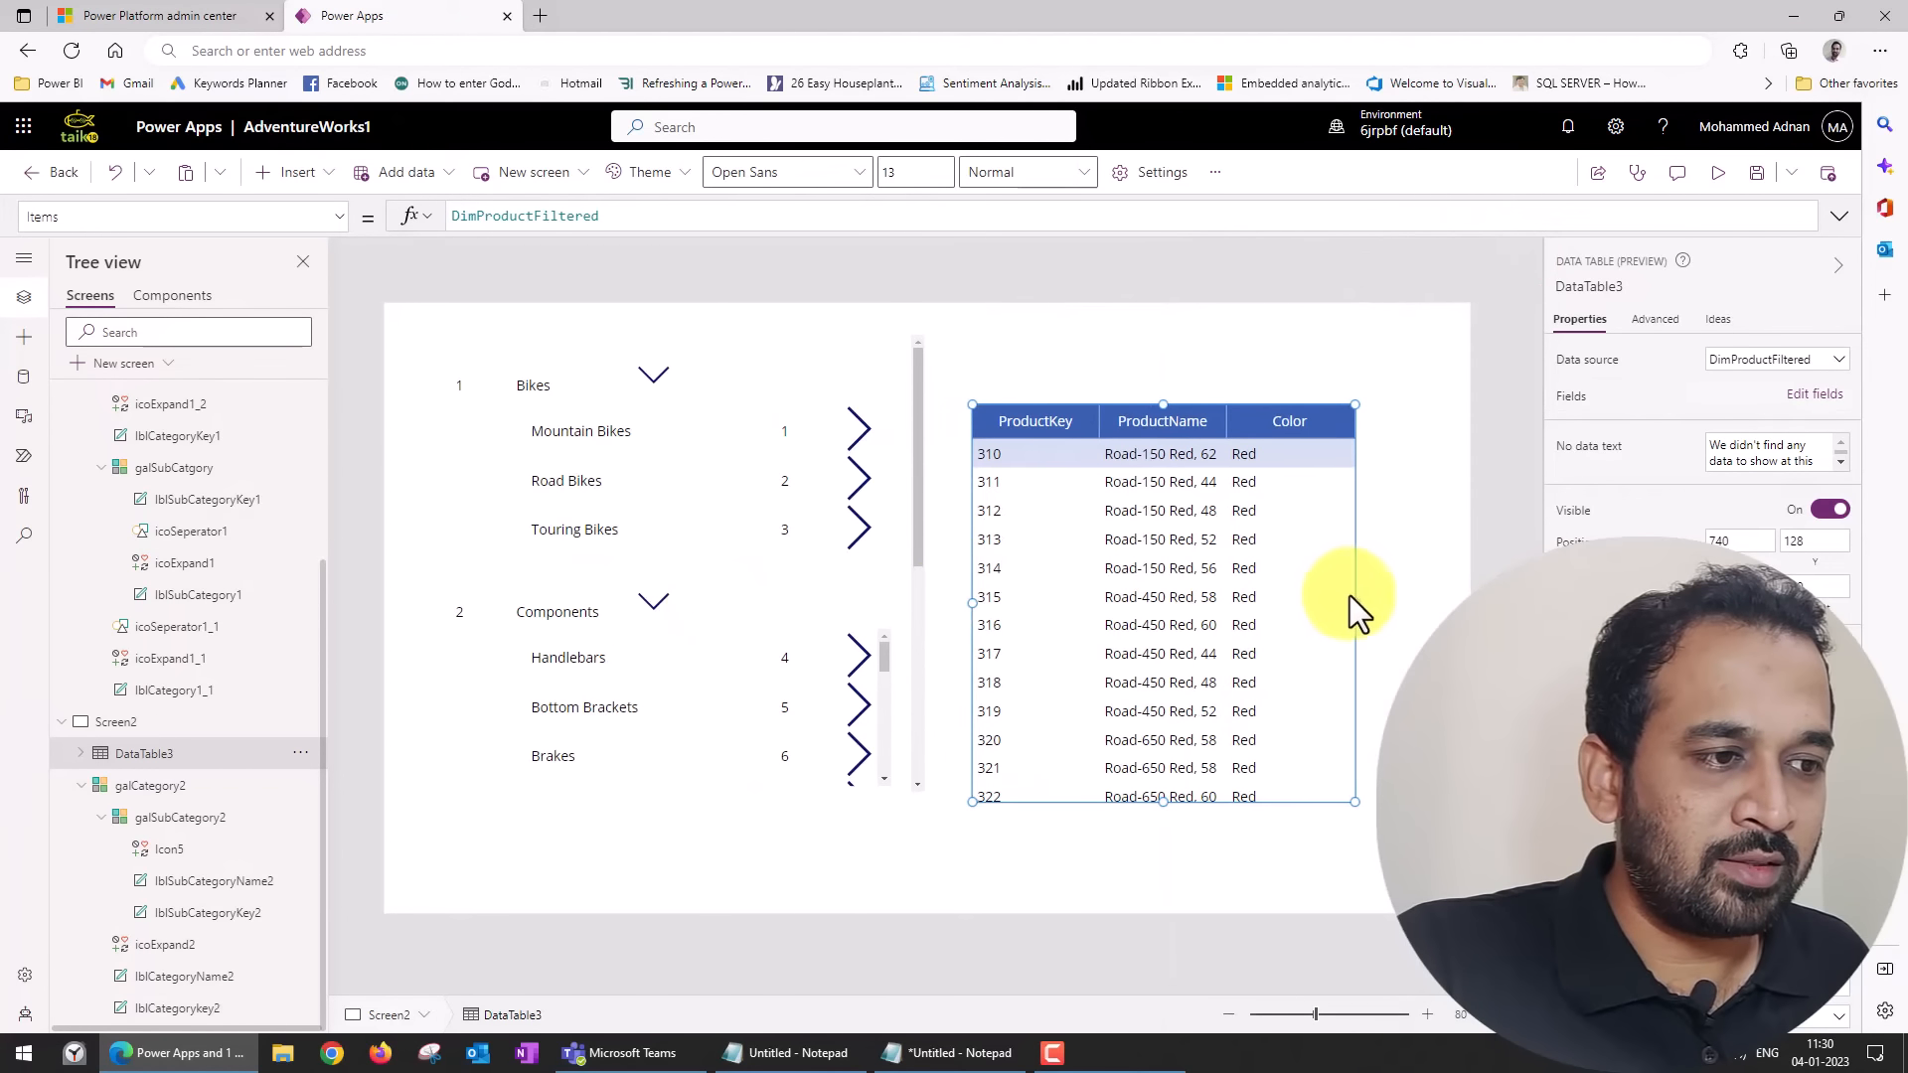
pyautogui.moveTo(1356, 604); pyautogui.dragTo(1437, 603)
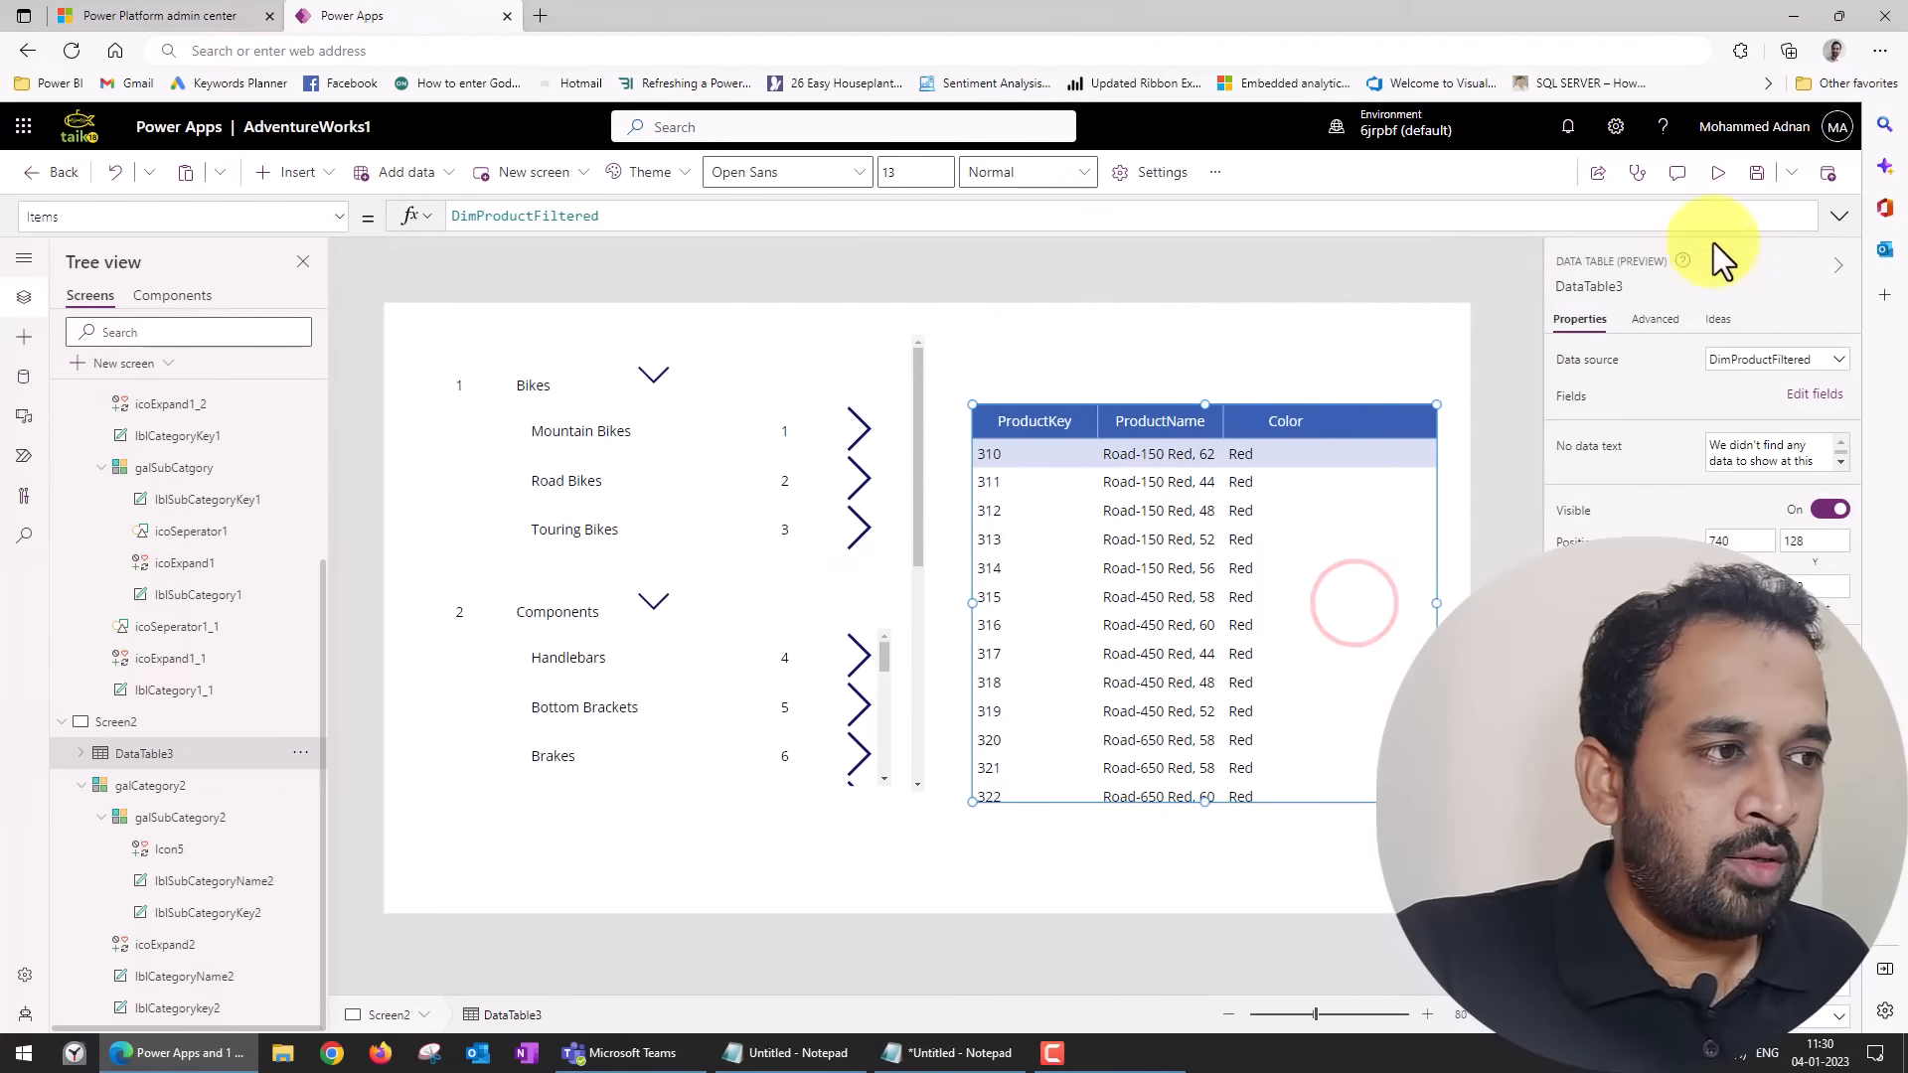
# Preview the app and test the Touring Bikes, Mountain Bikes, Road Bikes and Handlebars icons against the data table, then exit the preview.
pyautogui.click(1715, 171)
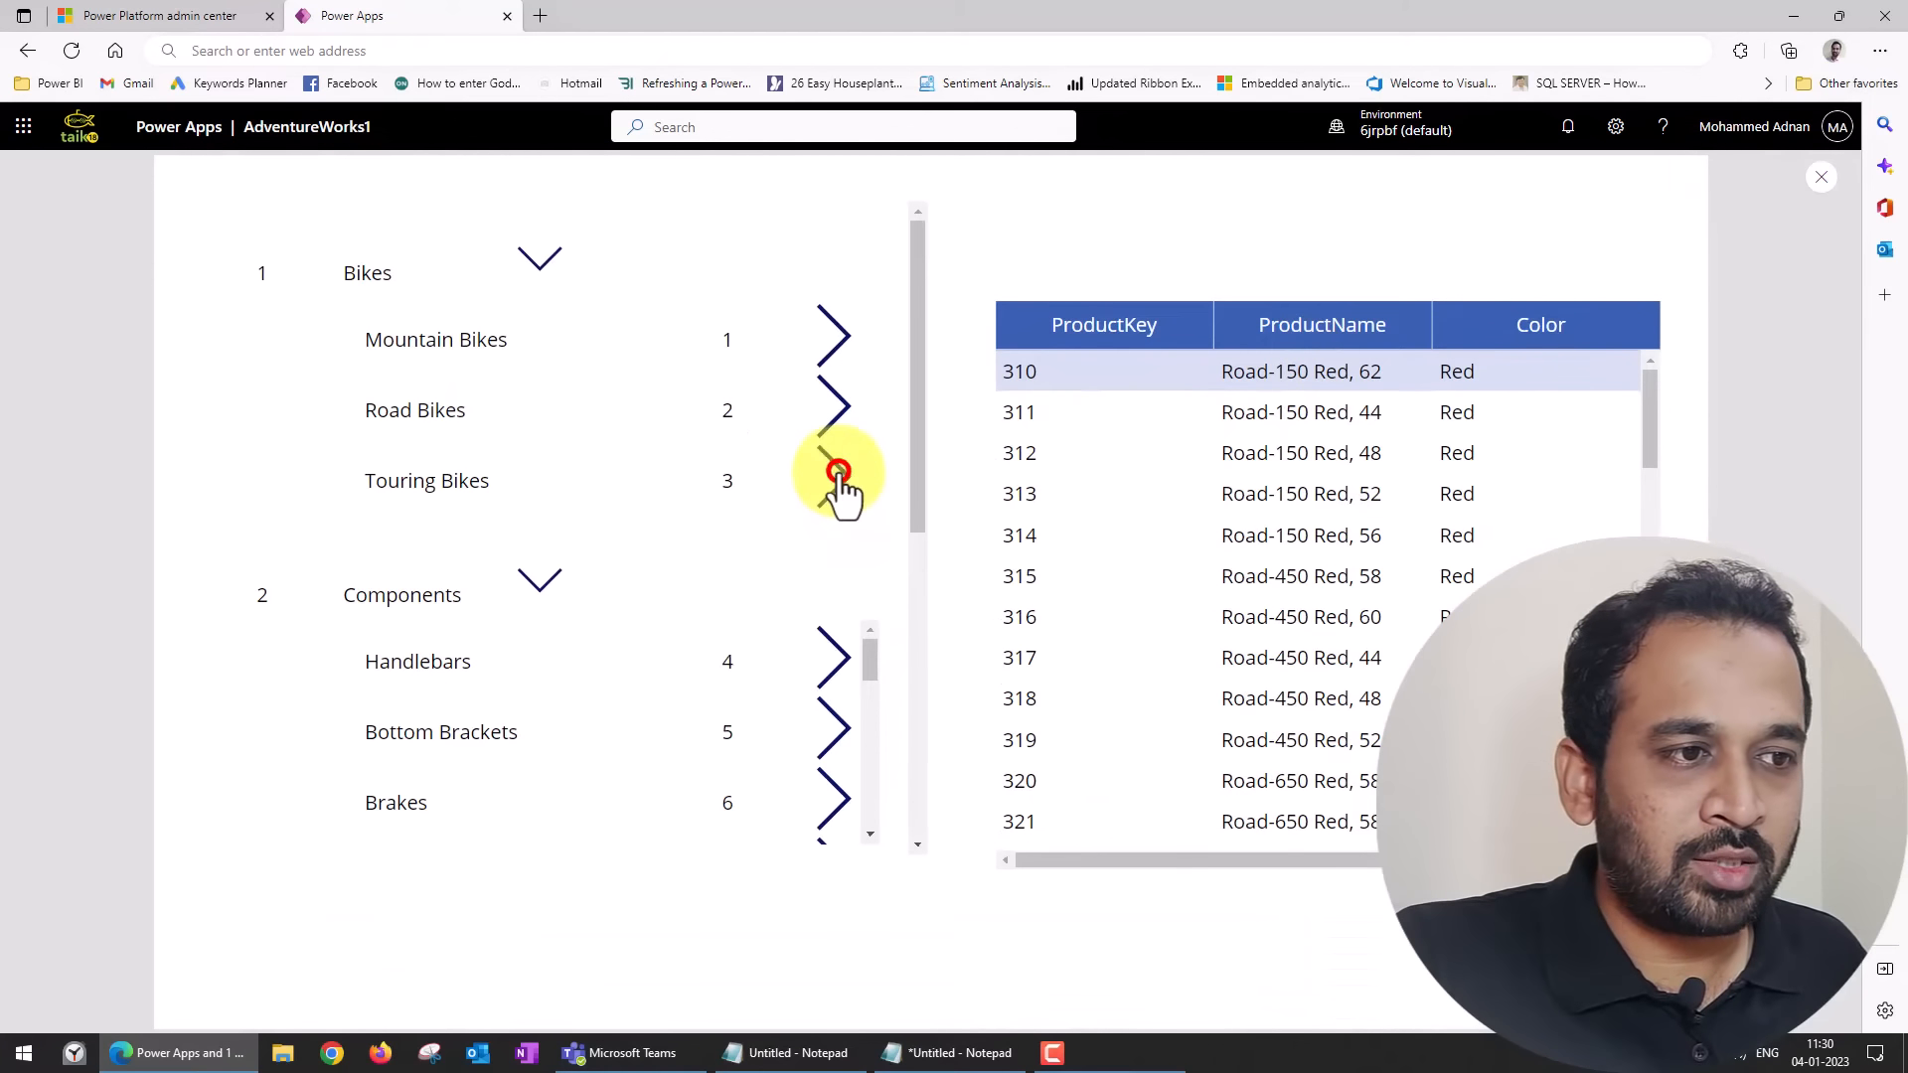
pyautogui.click(838, 471)
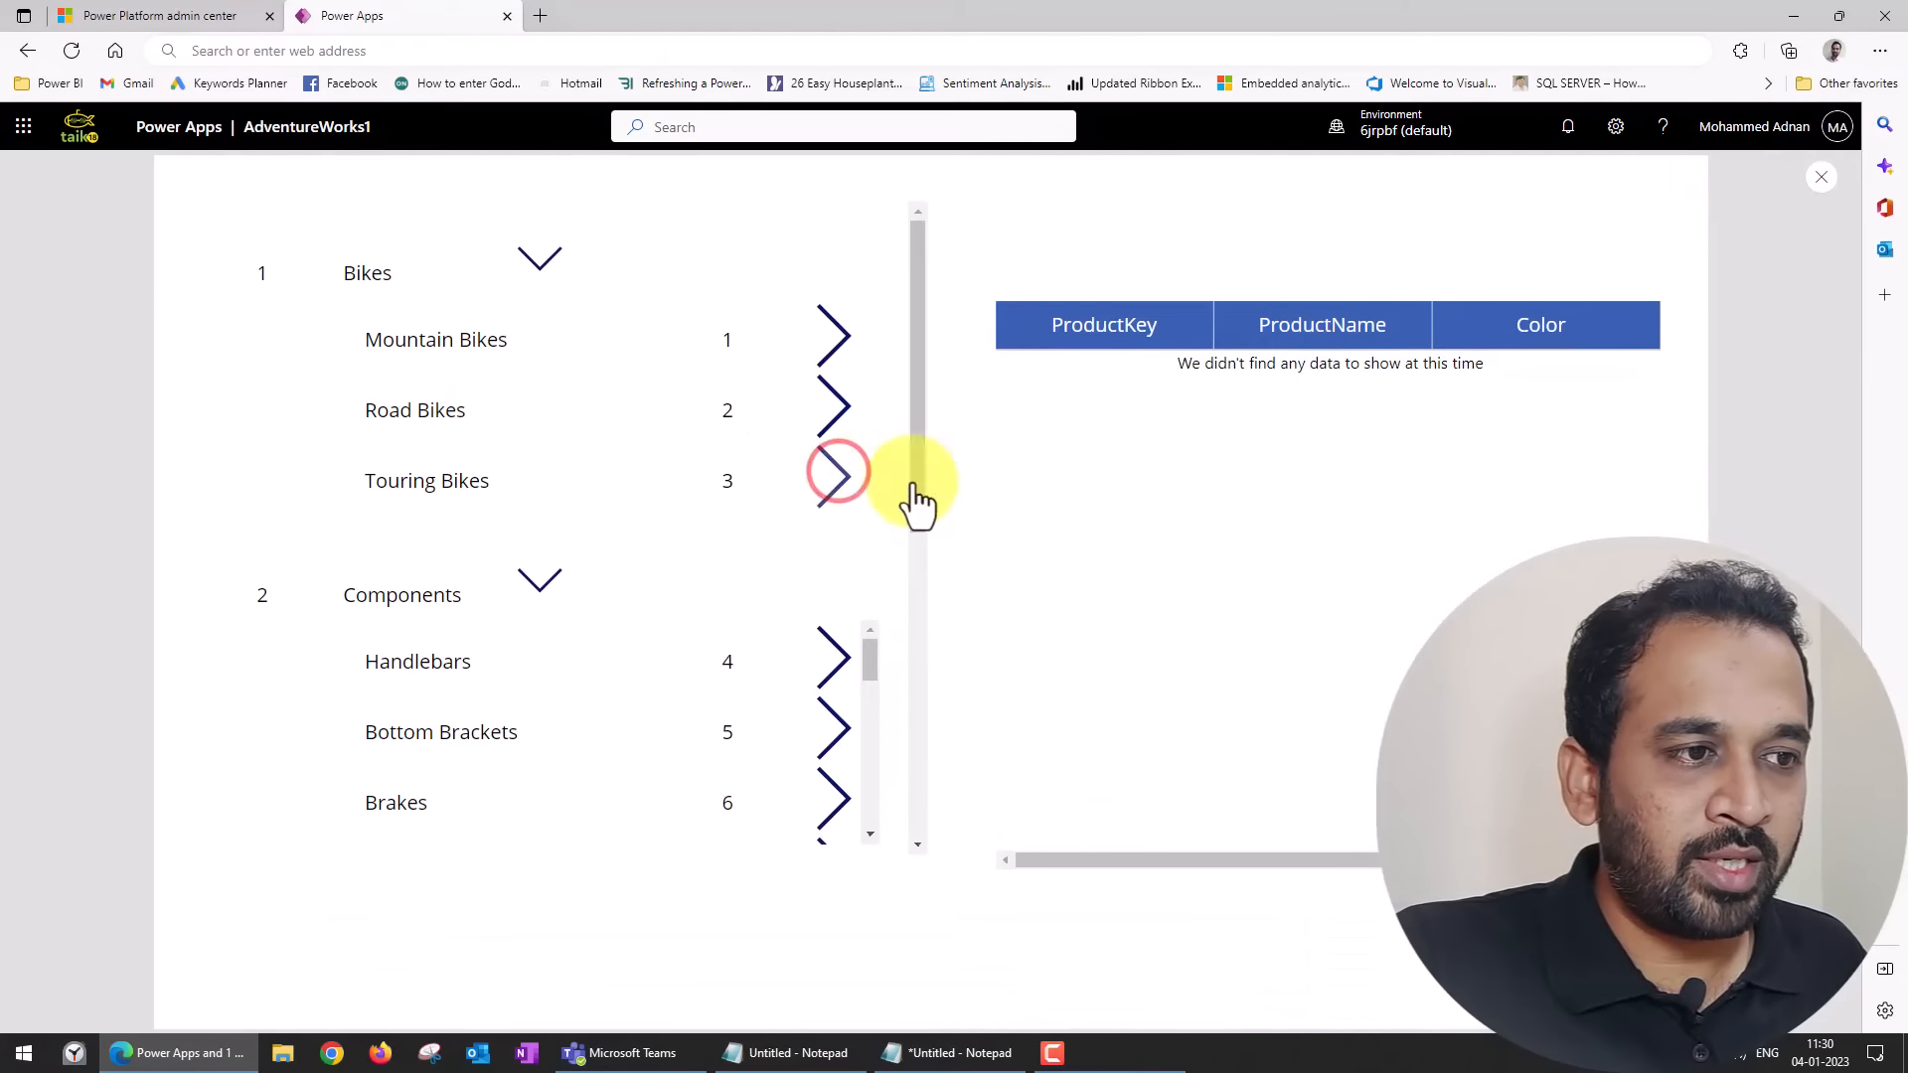
pyautogui.click(851, 332)
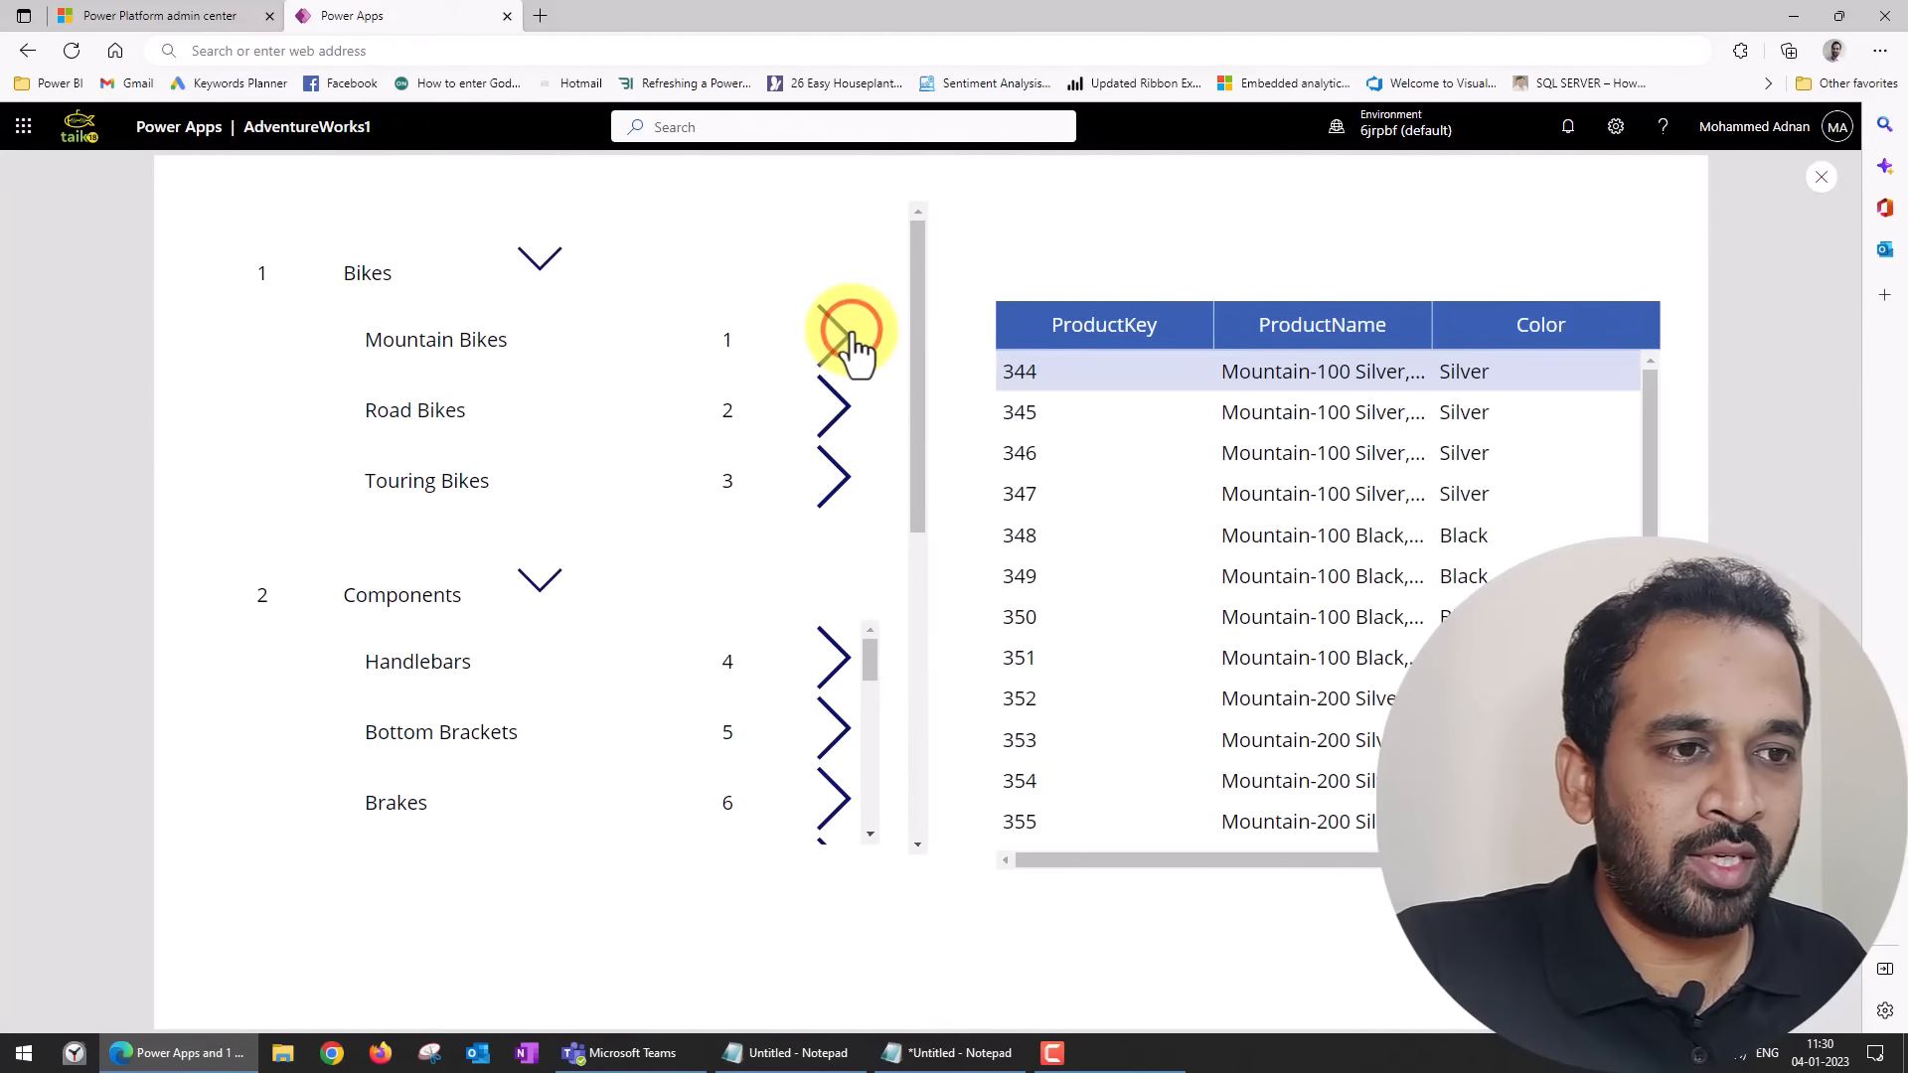
pyautogui.click(847, 408)
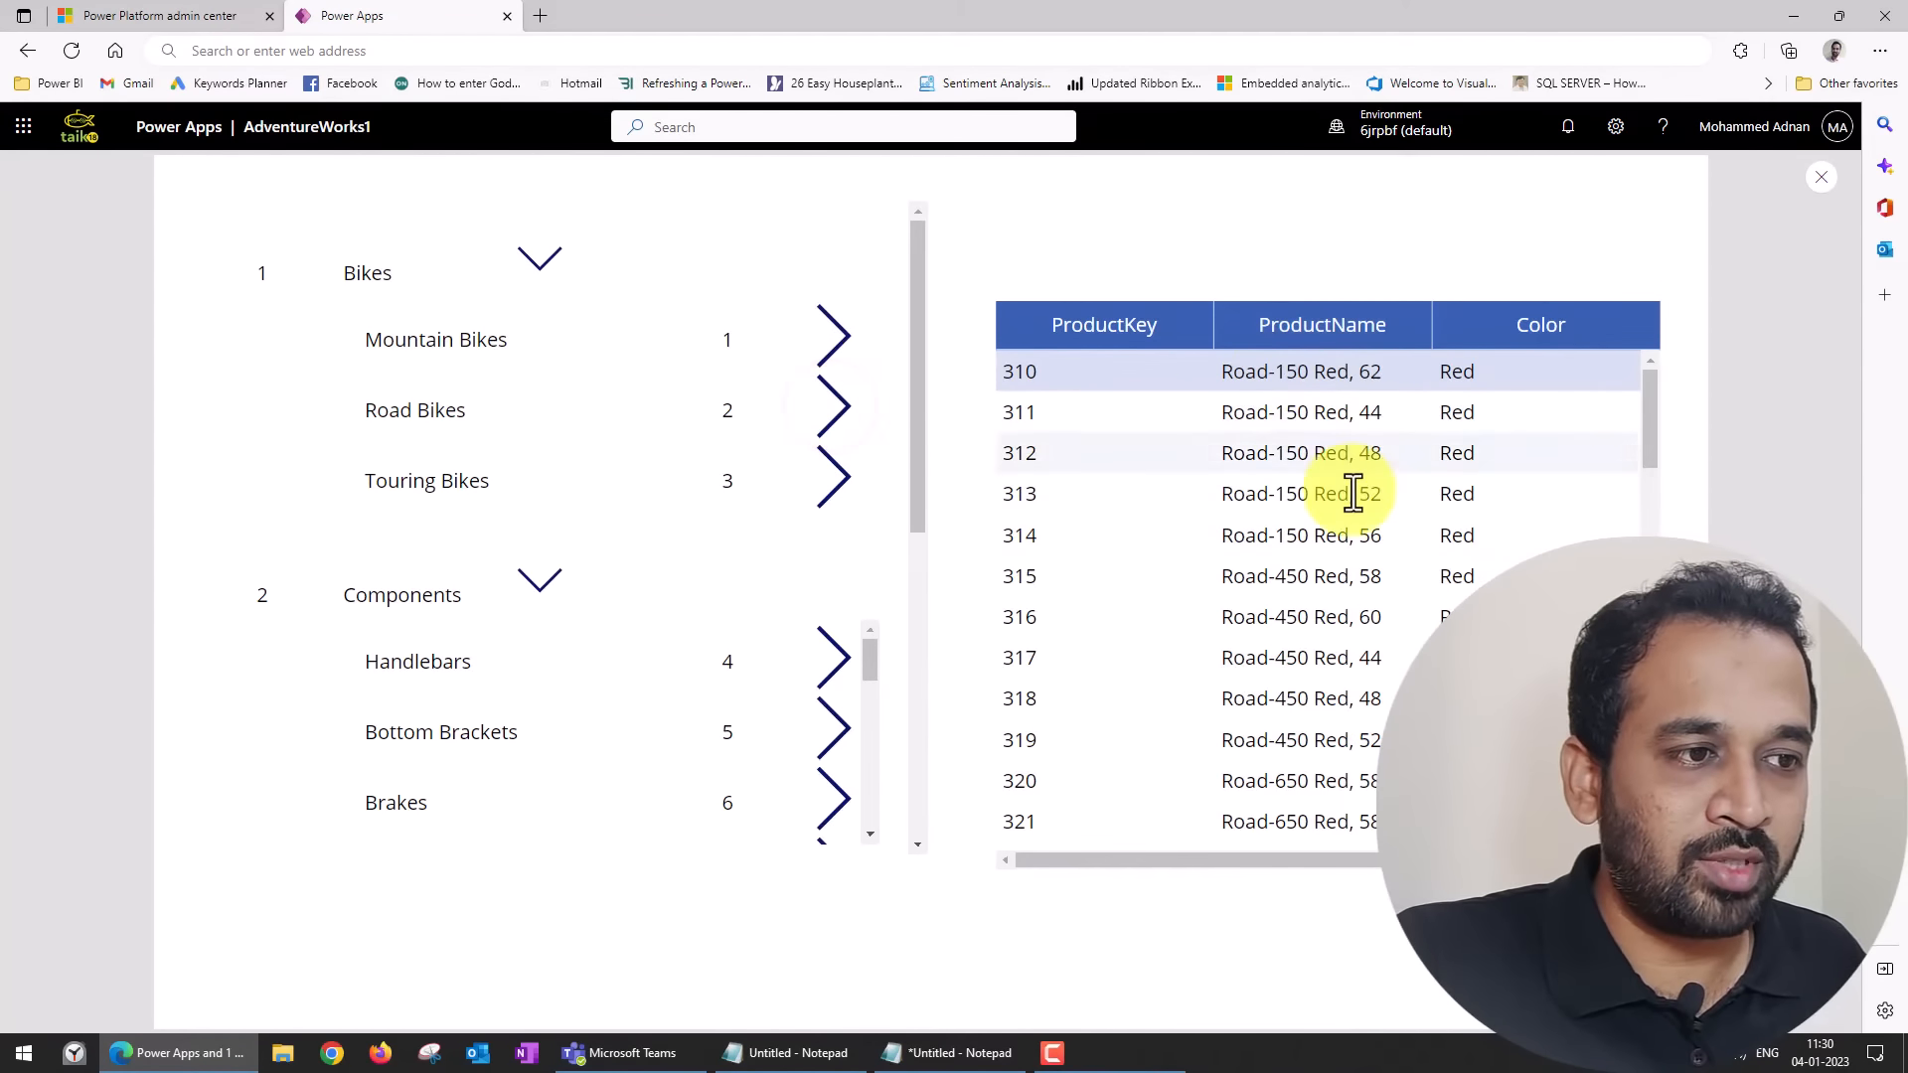
pyautogui.click(829, 656)
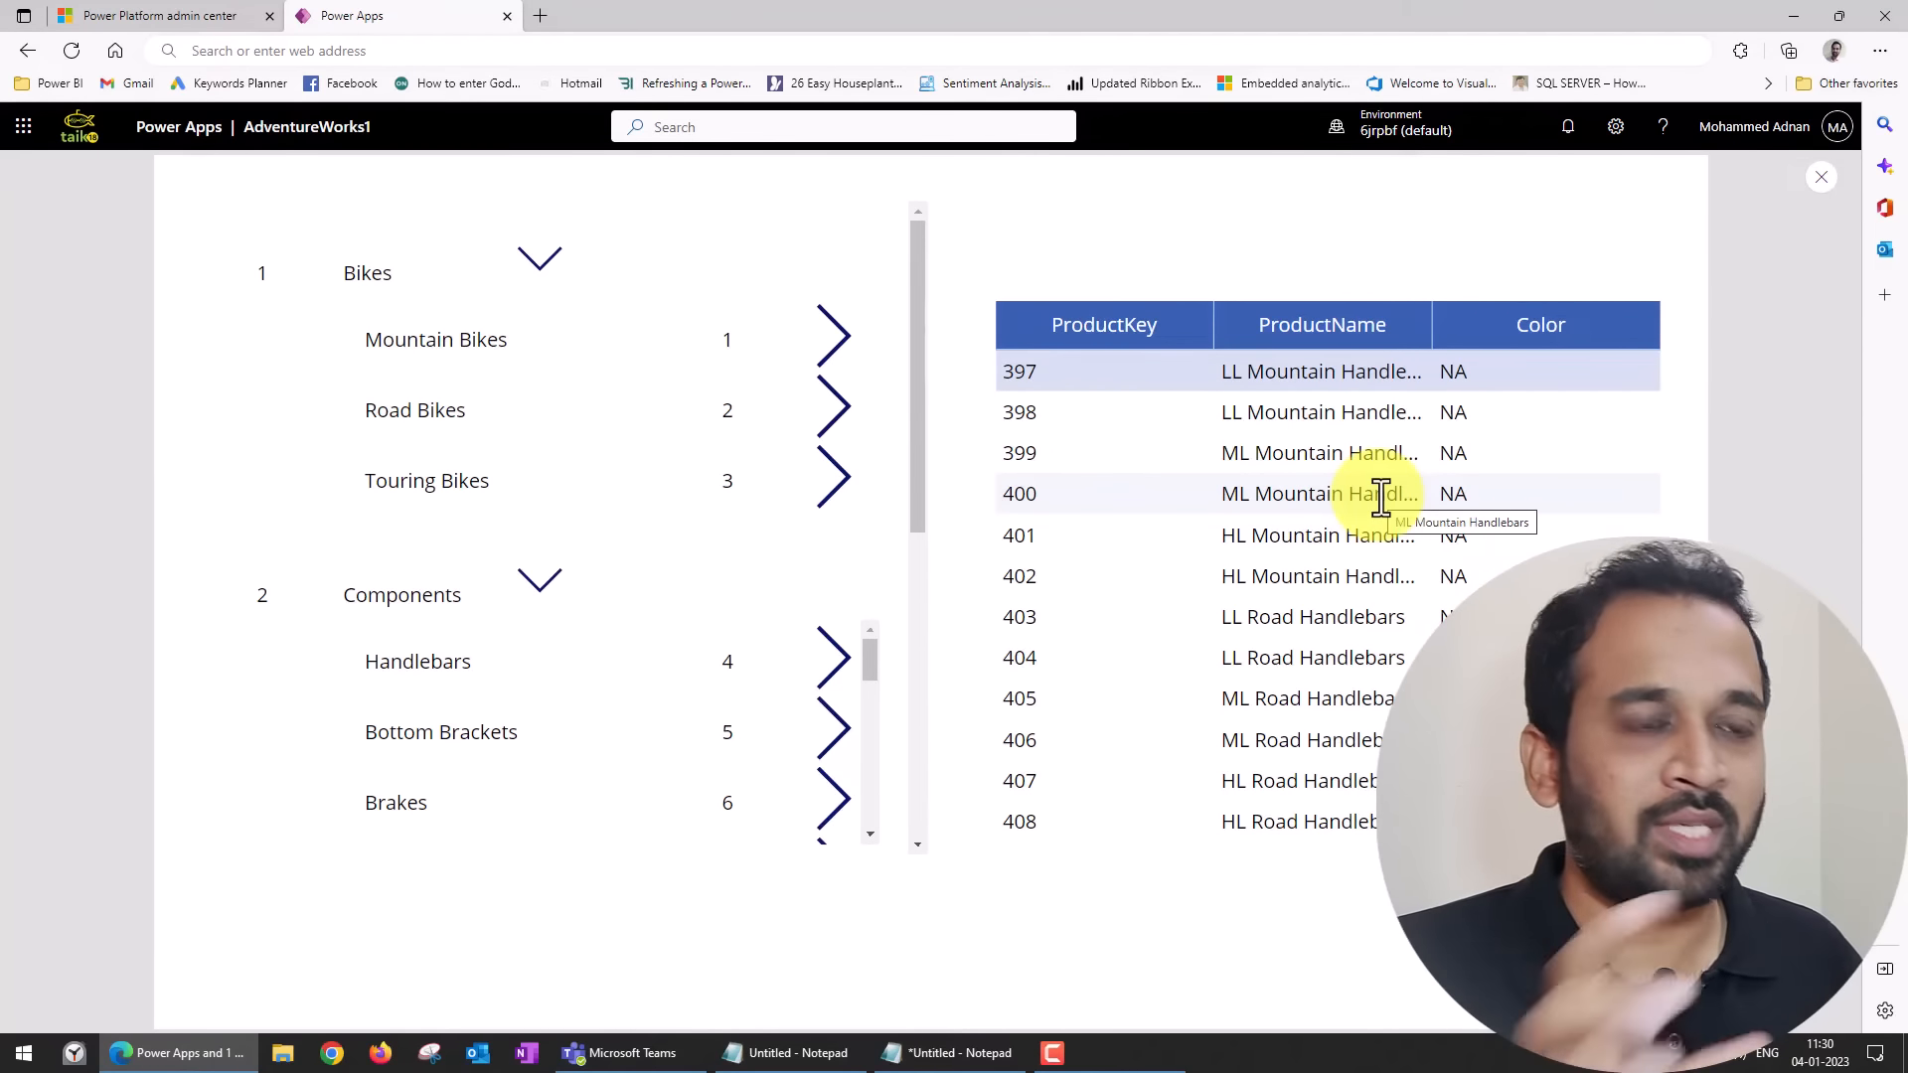
pyautogui.click(1816, 179)
pyautogui.click(1117, 665)
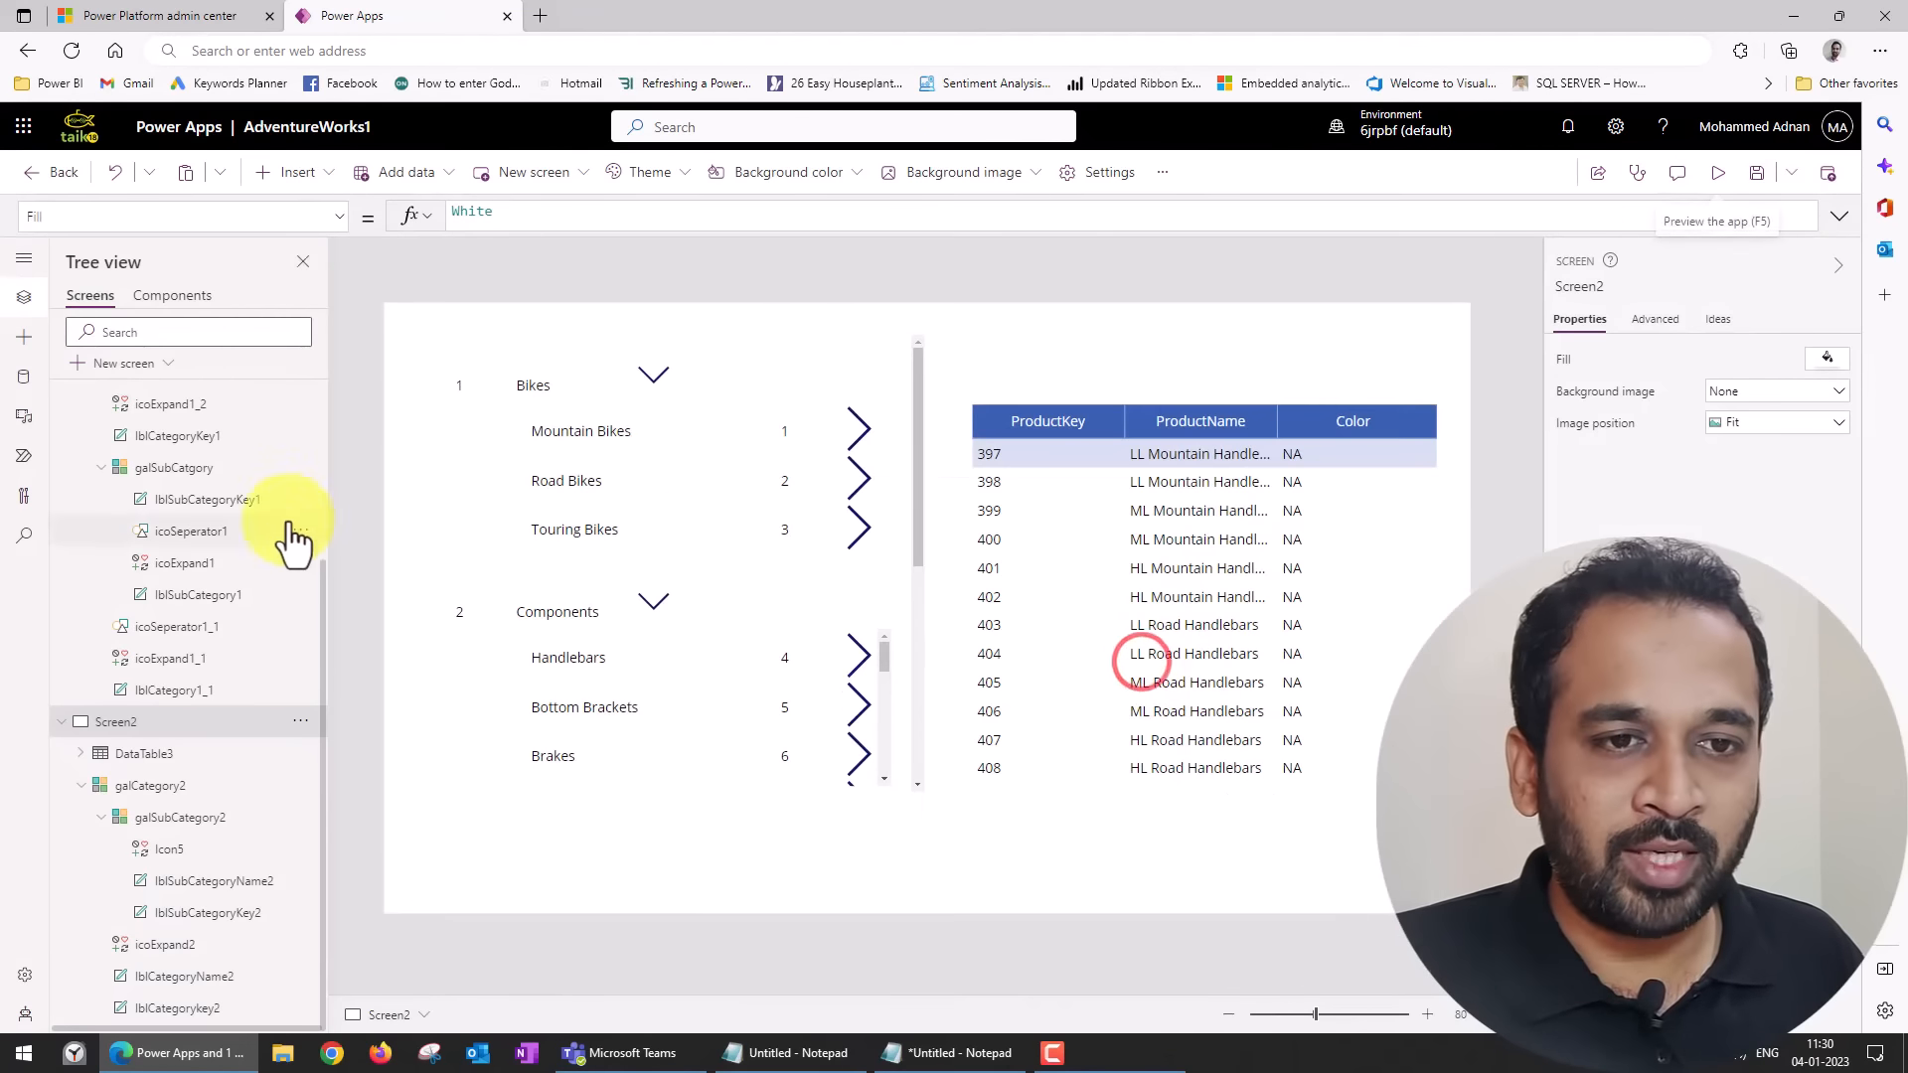
# Go to Screen1 and examine the OnSelect formula of the category Down icon icoExpand1_1, including its varExpandGal context variable.
pyautogui.scroll(5, 248, 517)
pyautogui.click(153, 428)
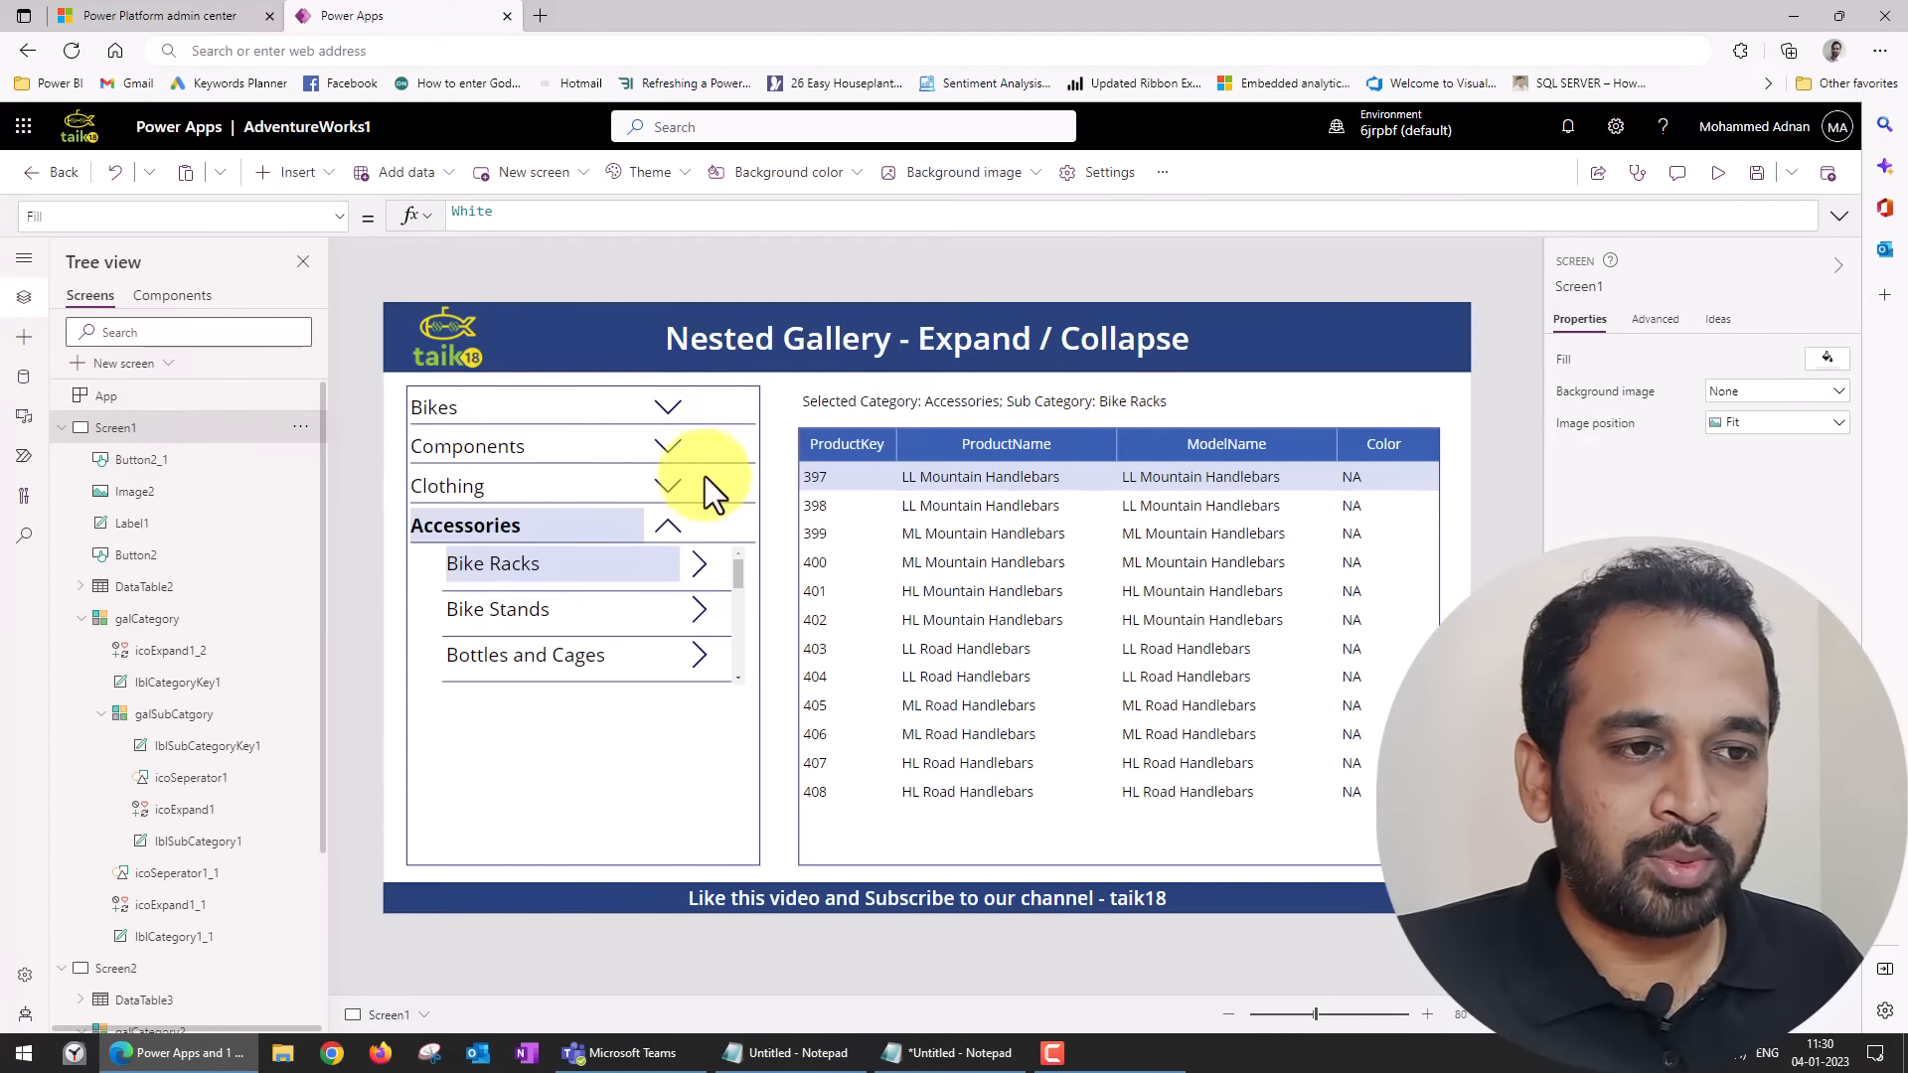
pyautogui.click(666, 406)
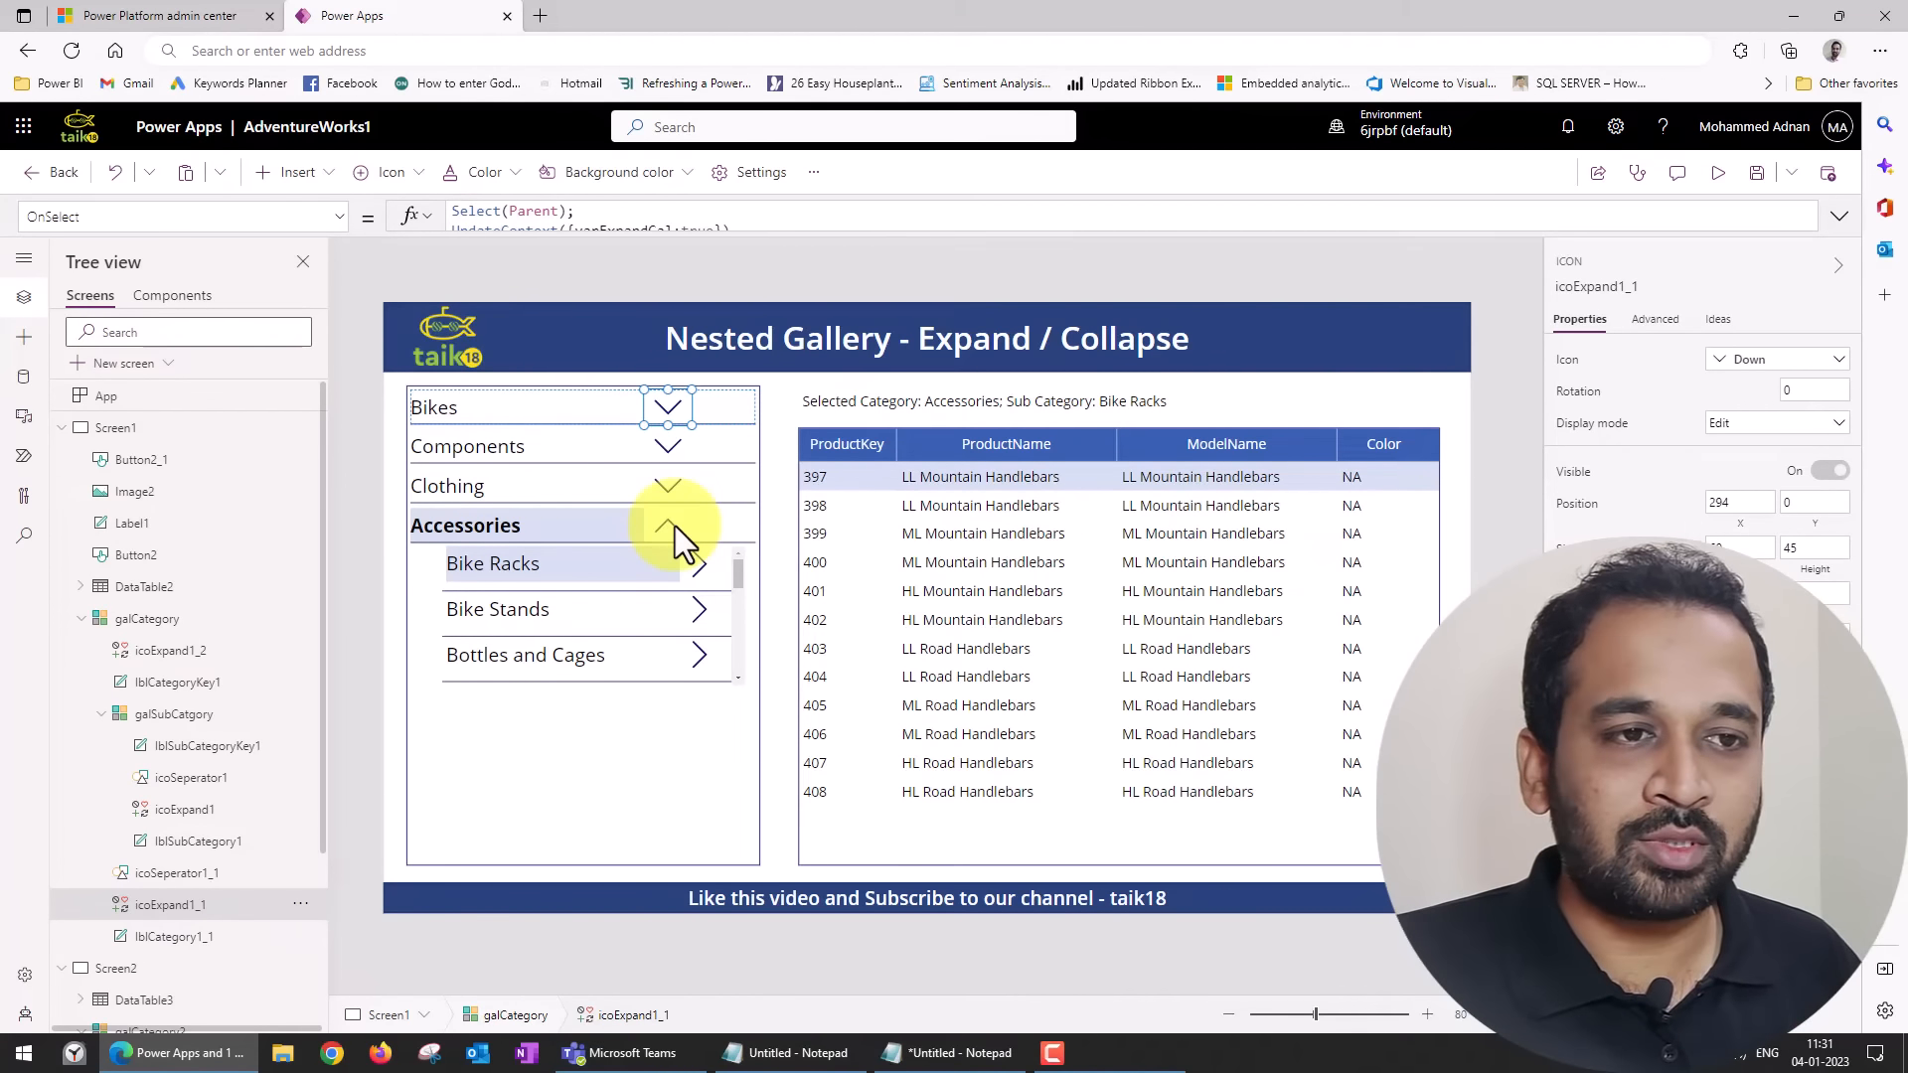
pyautogui.click(671, 234)
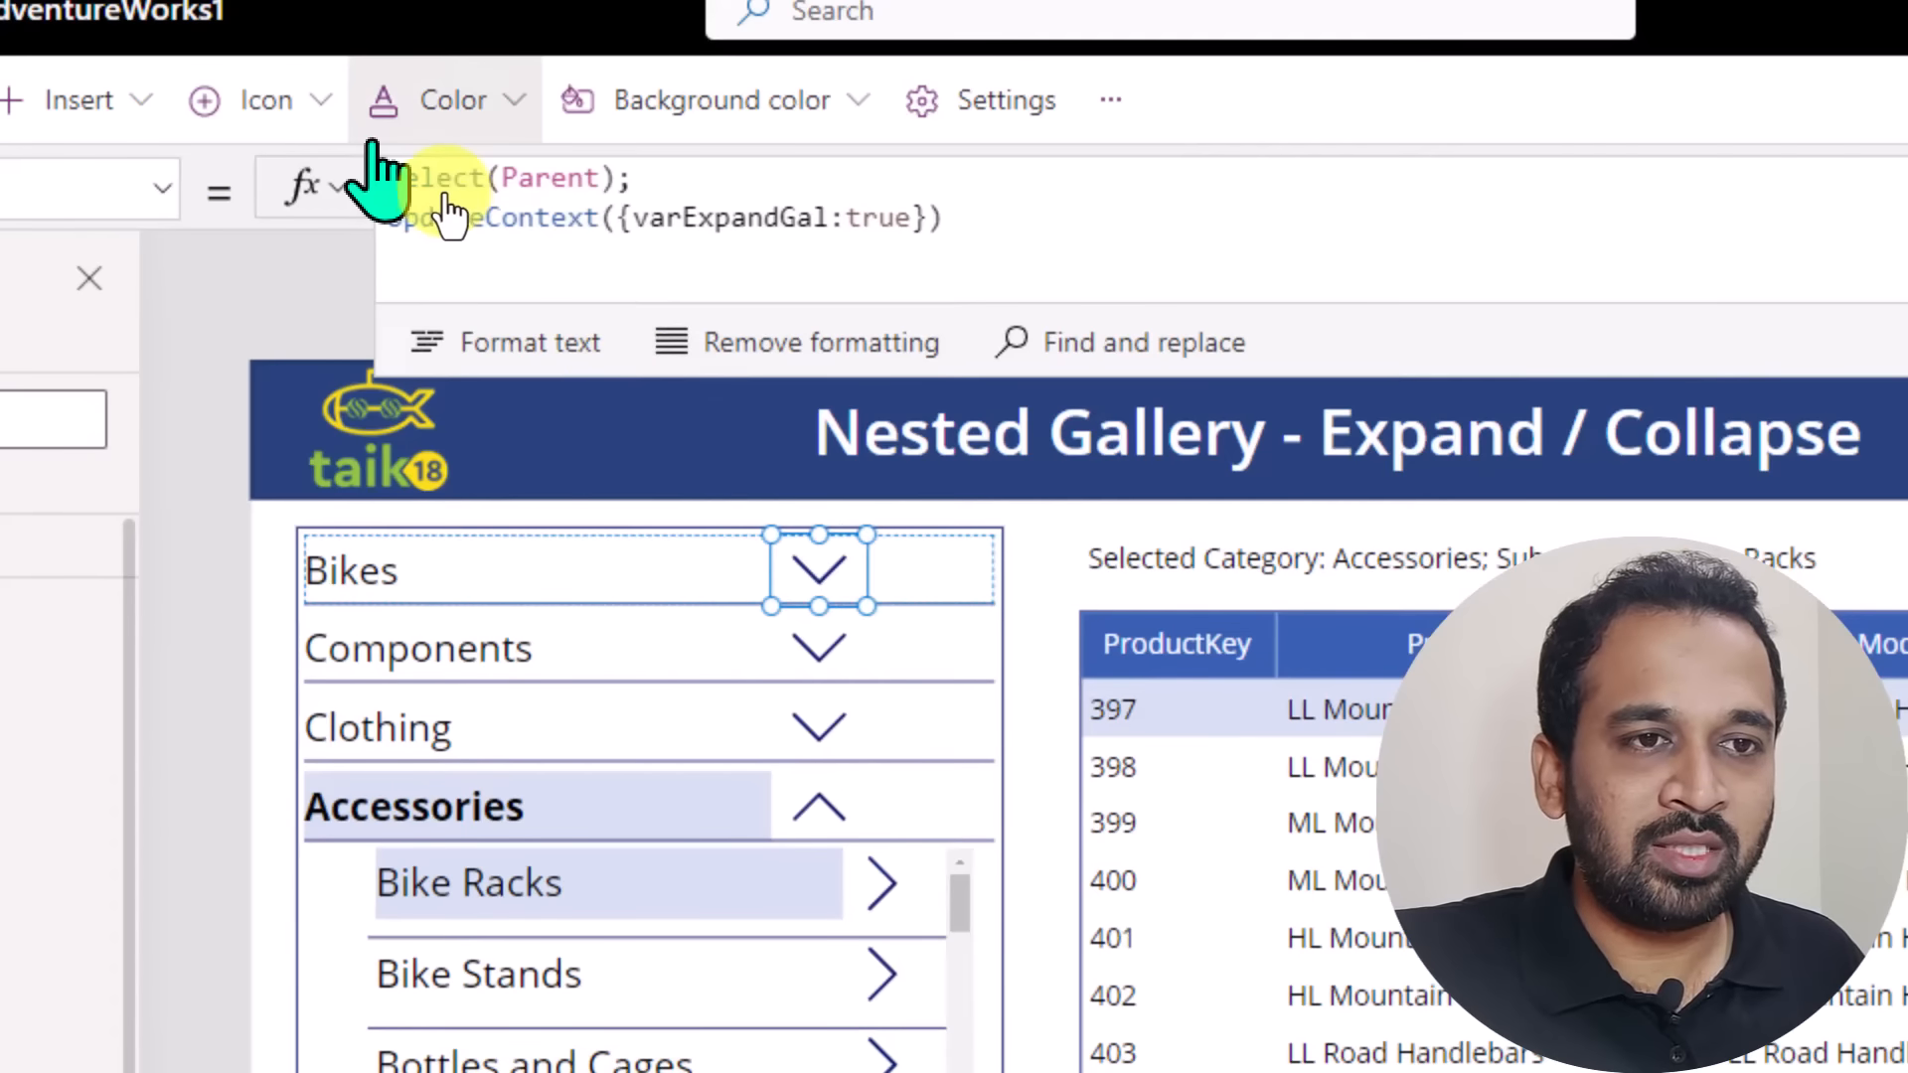
pyautogui.moveTo(390, 177); pyautogui.dragTo(678, 186)
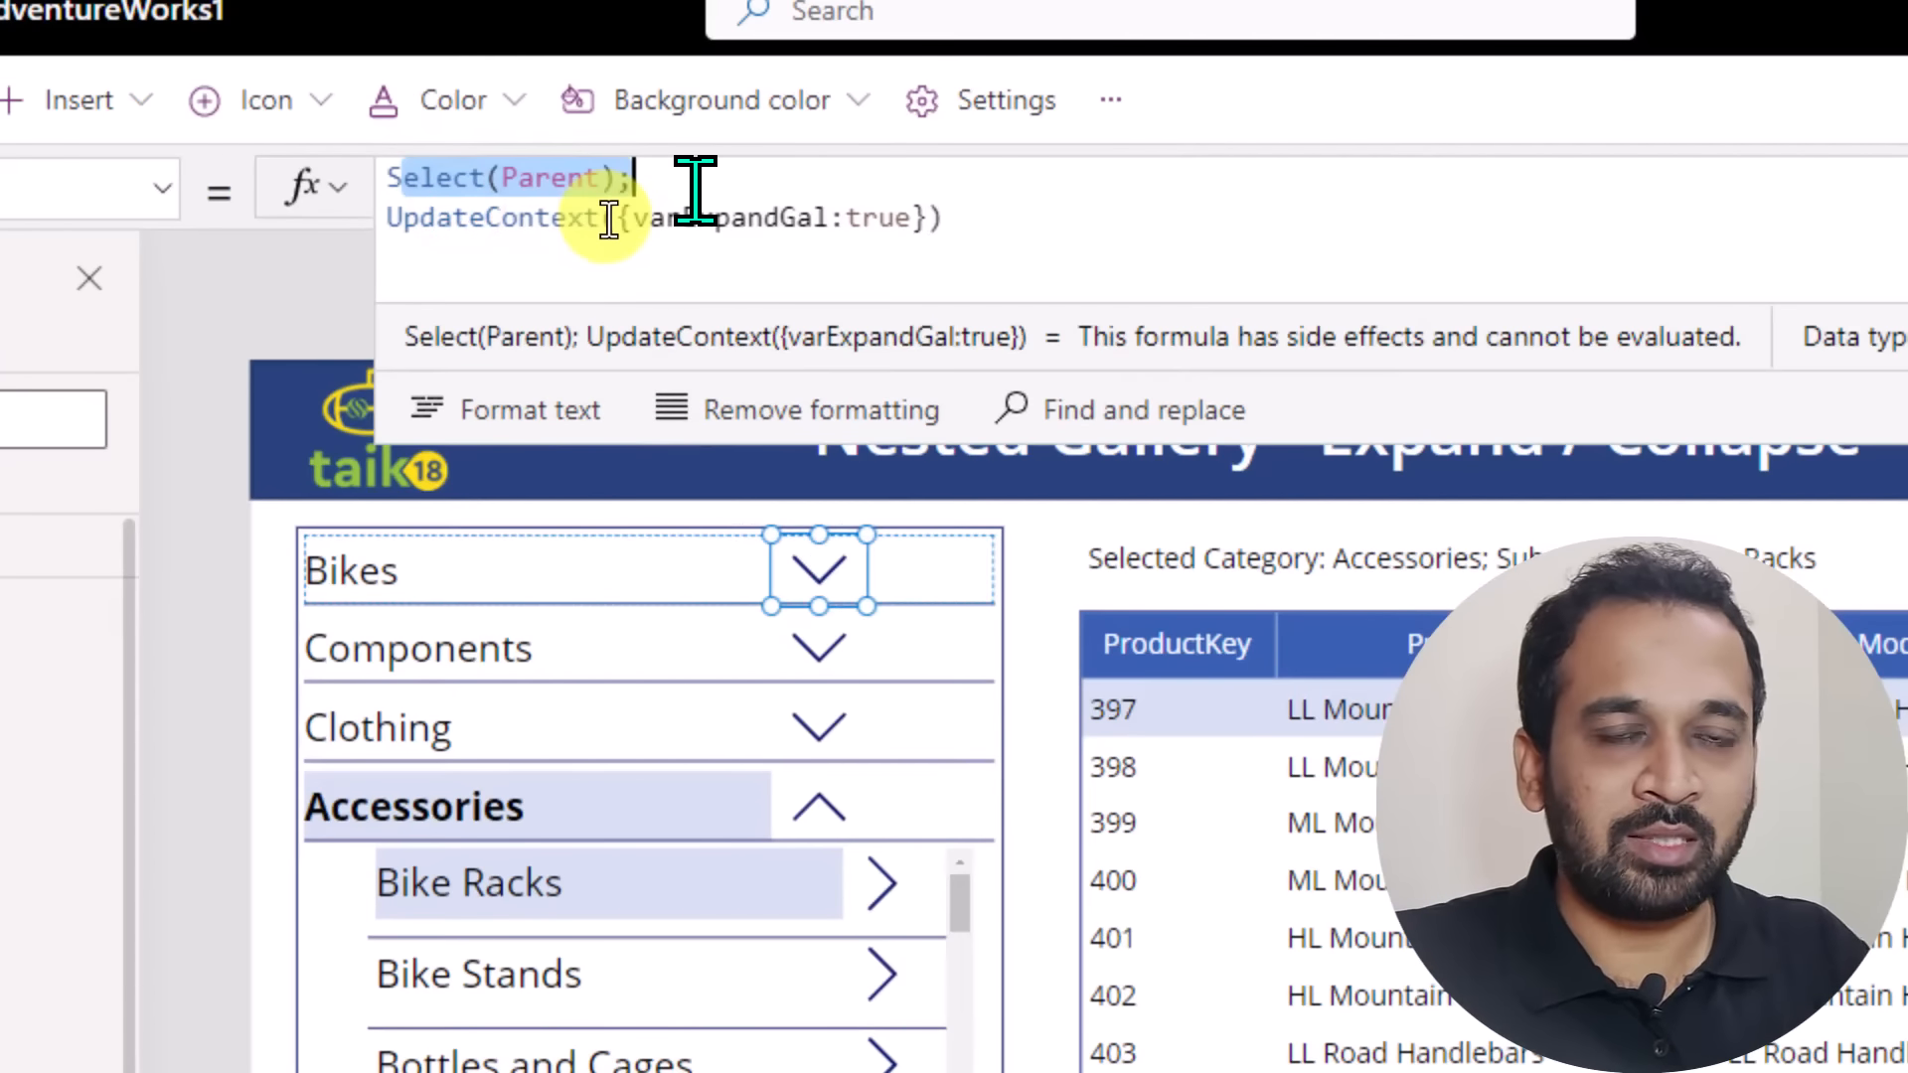
pyautogui.moveTo(438, 215); pyautogui.dragTo(798, 216)
pyautogui.click(654, 207)
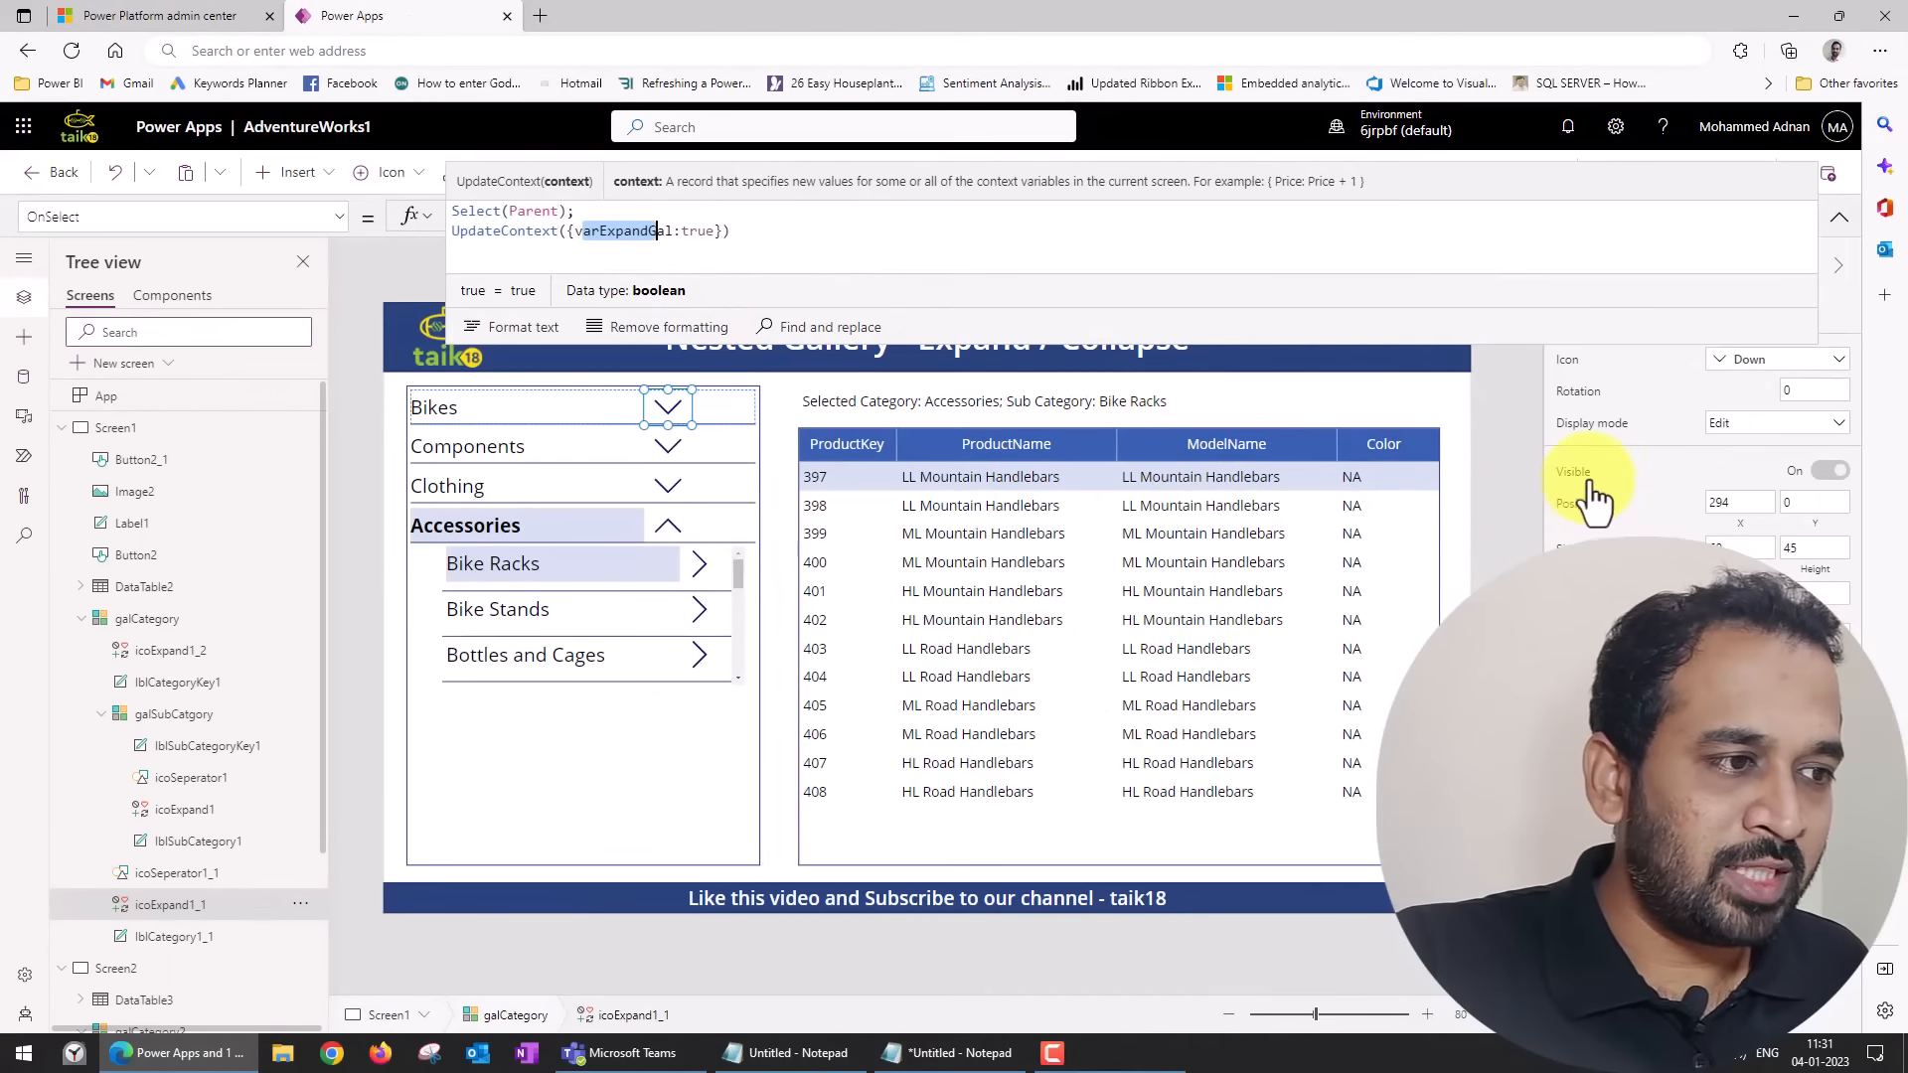
# Examine the Visible formula of icoExpand1_1 with its negated varExpandGal, and the OnSelect formula of the subcategory icon icoExpand1.
pyautogui.click(1580, 487)
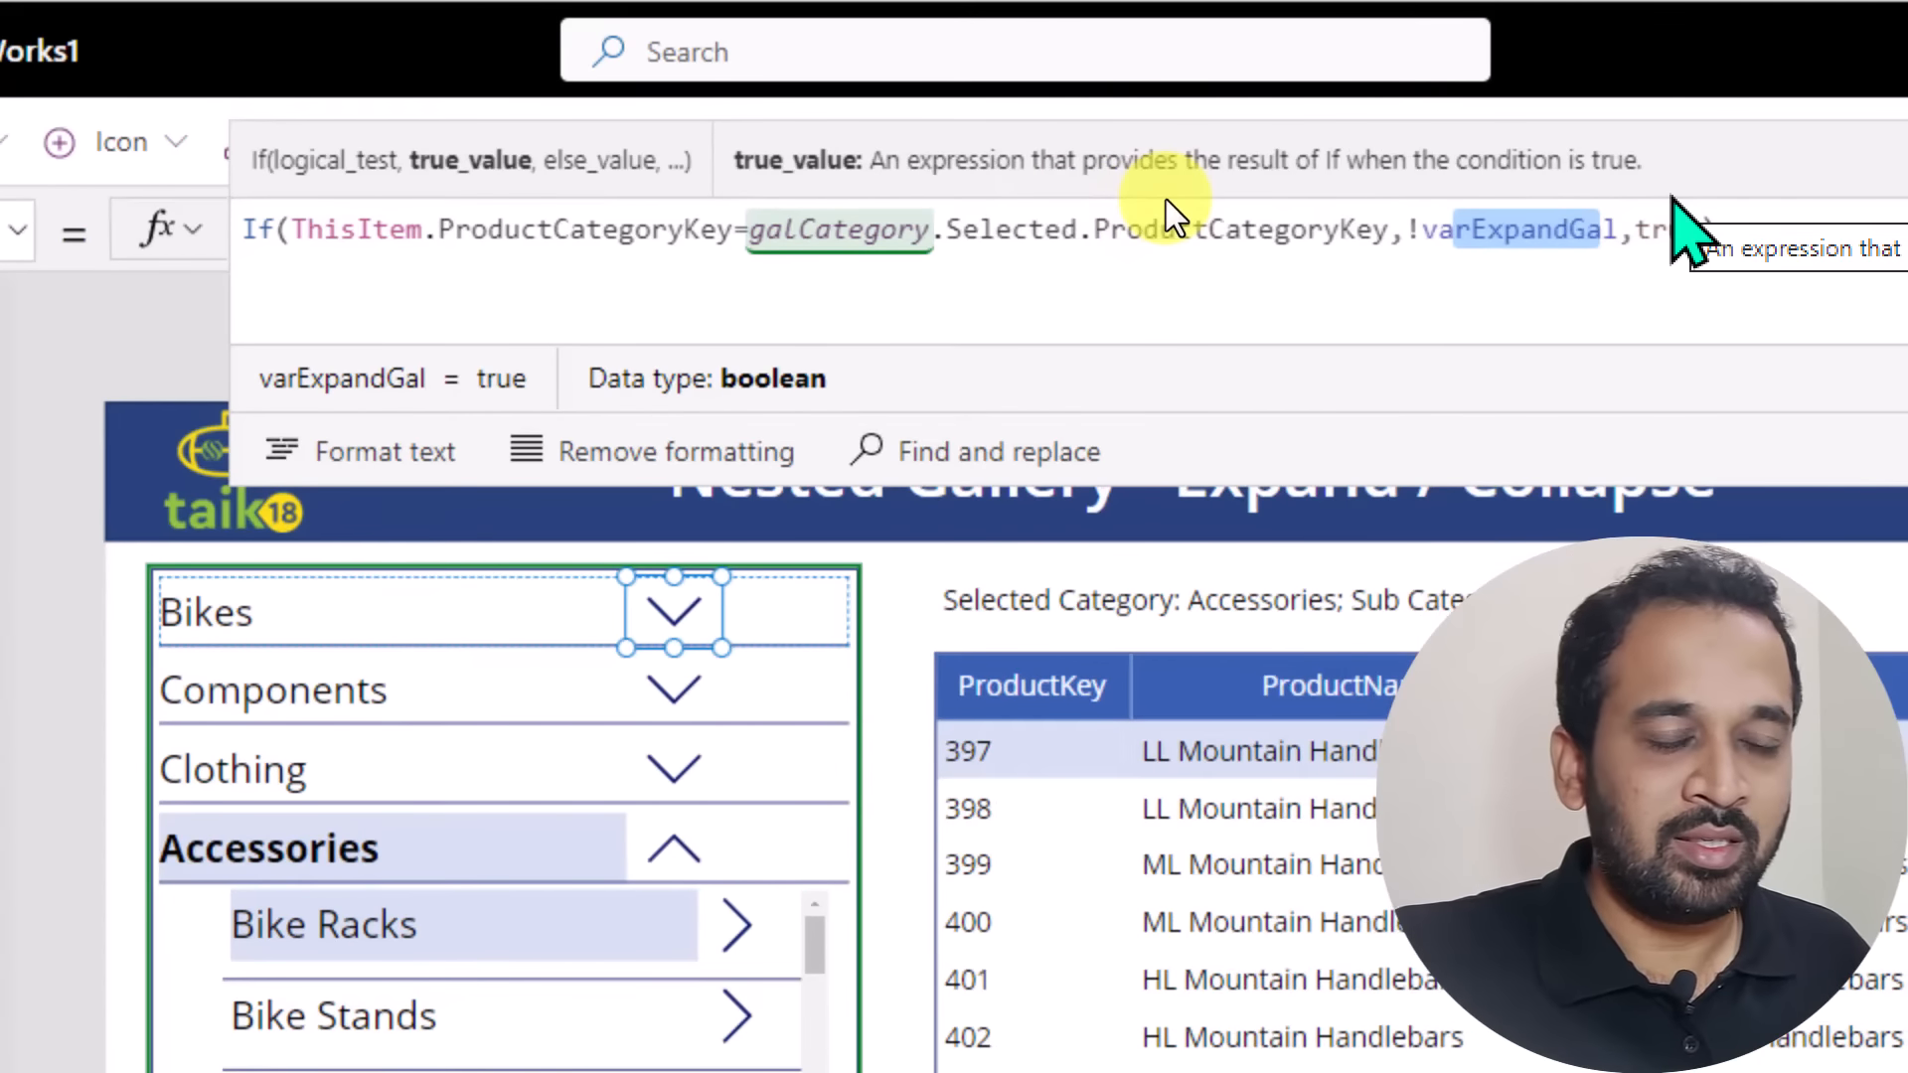
pyautogui.click(1412, 226)
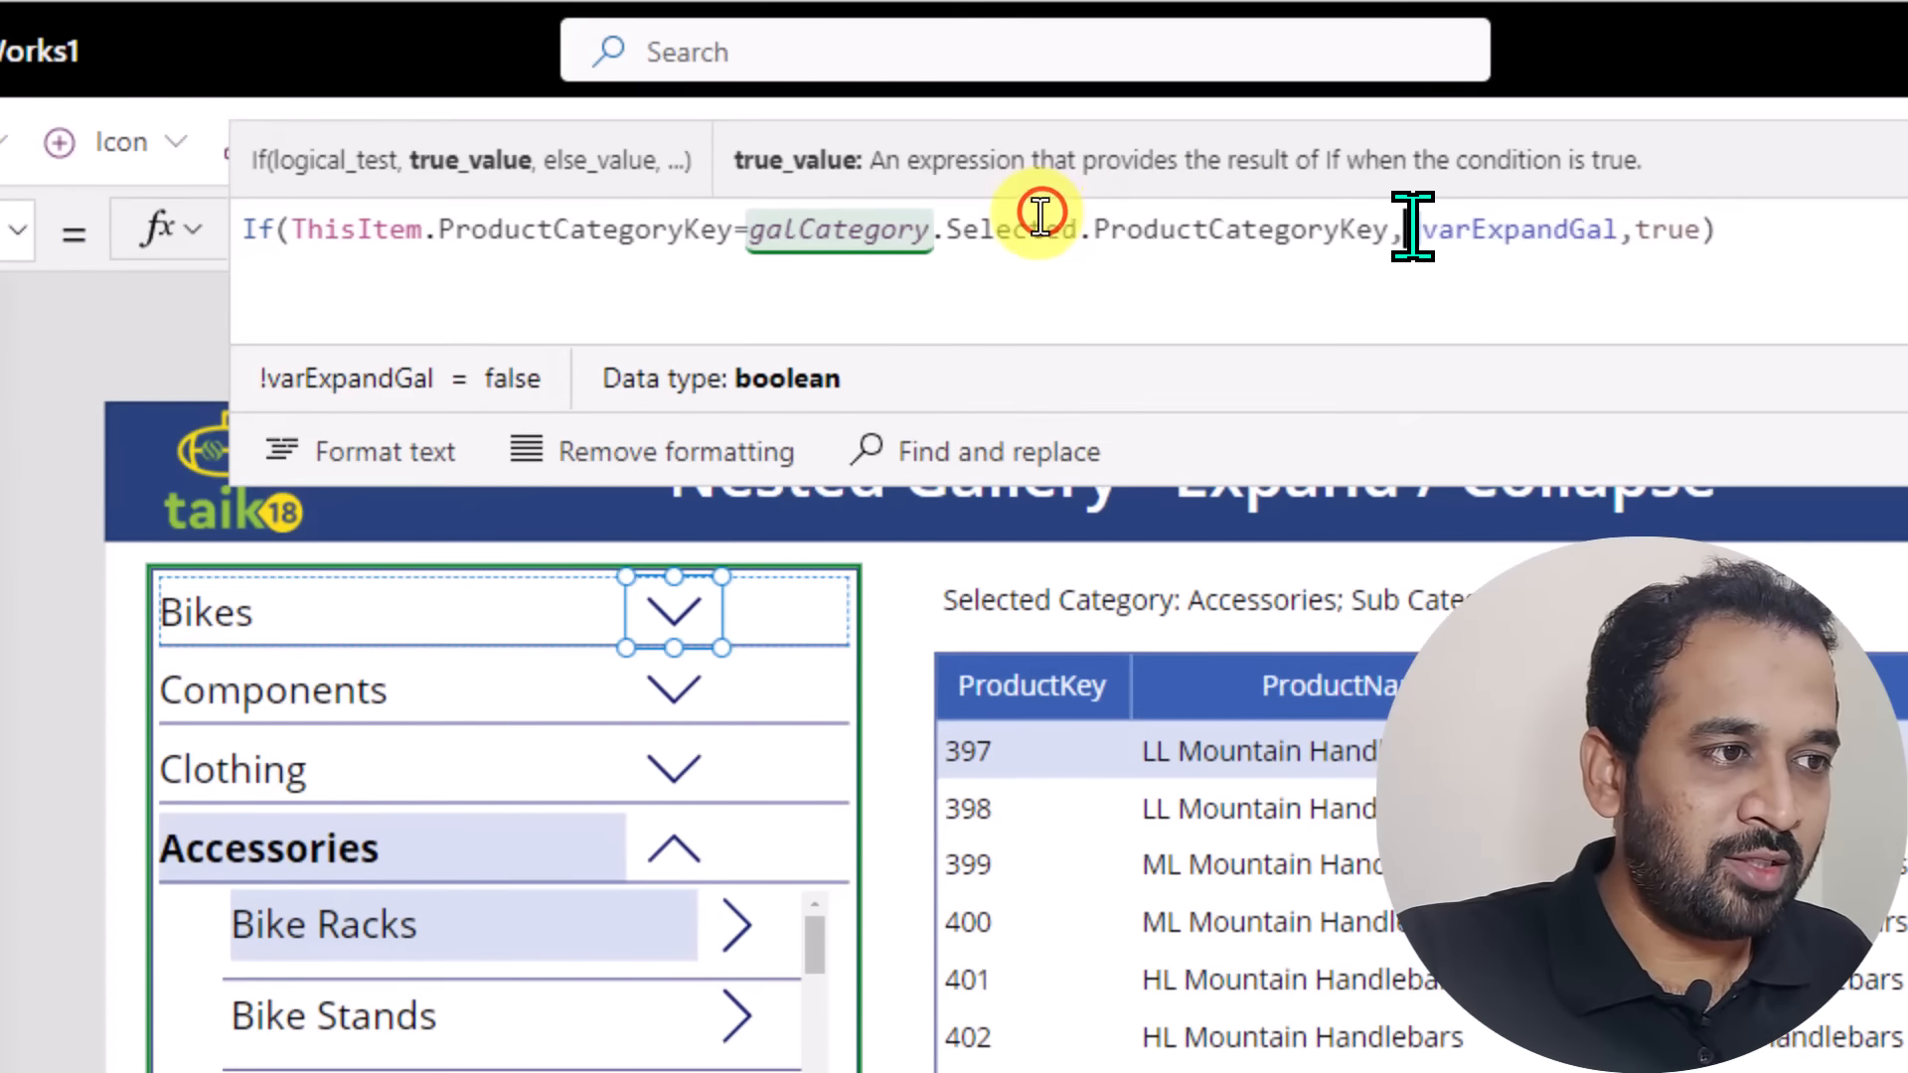
pyautogui.moveTo(1412, 226); pyautogui.dragTo(1424, 226)
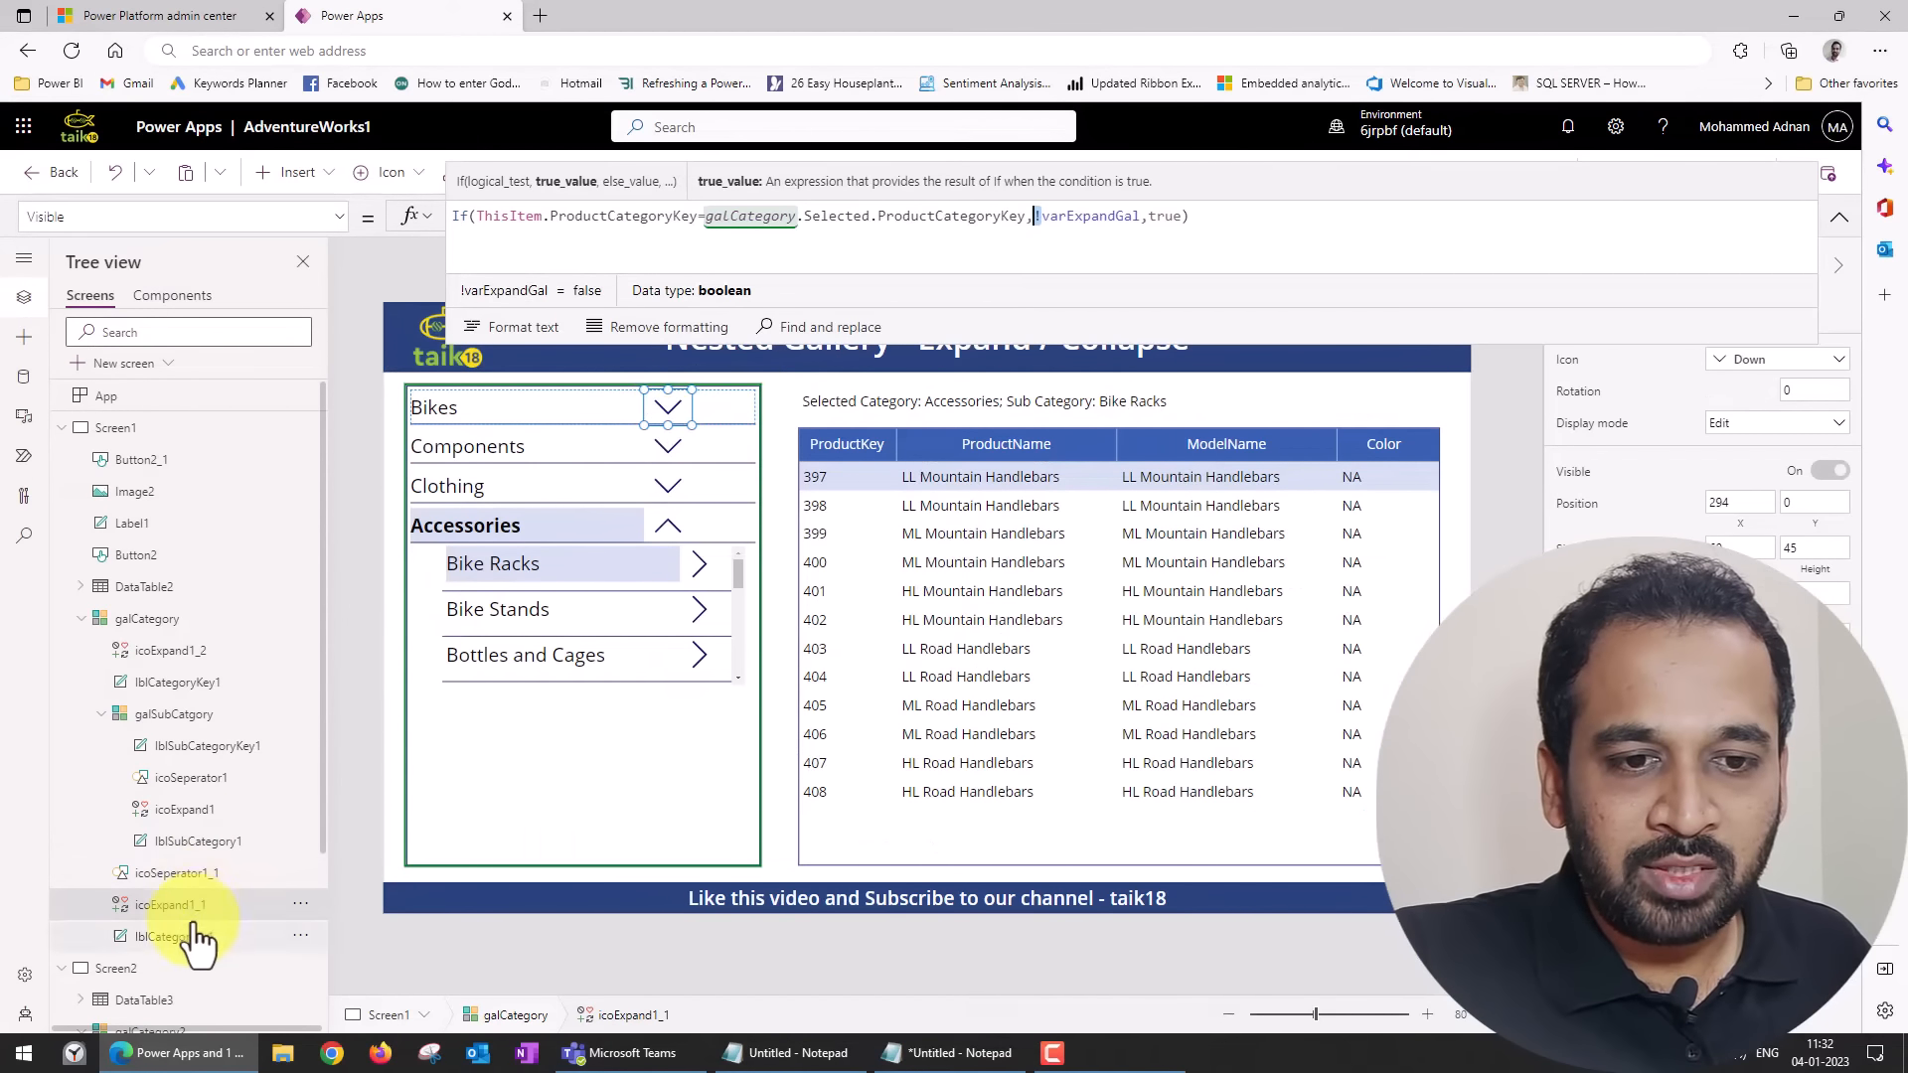
pyautogui.click(205, 805)
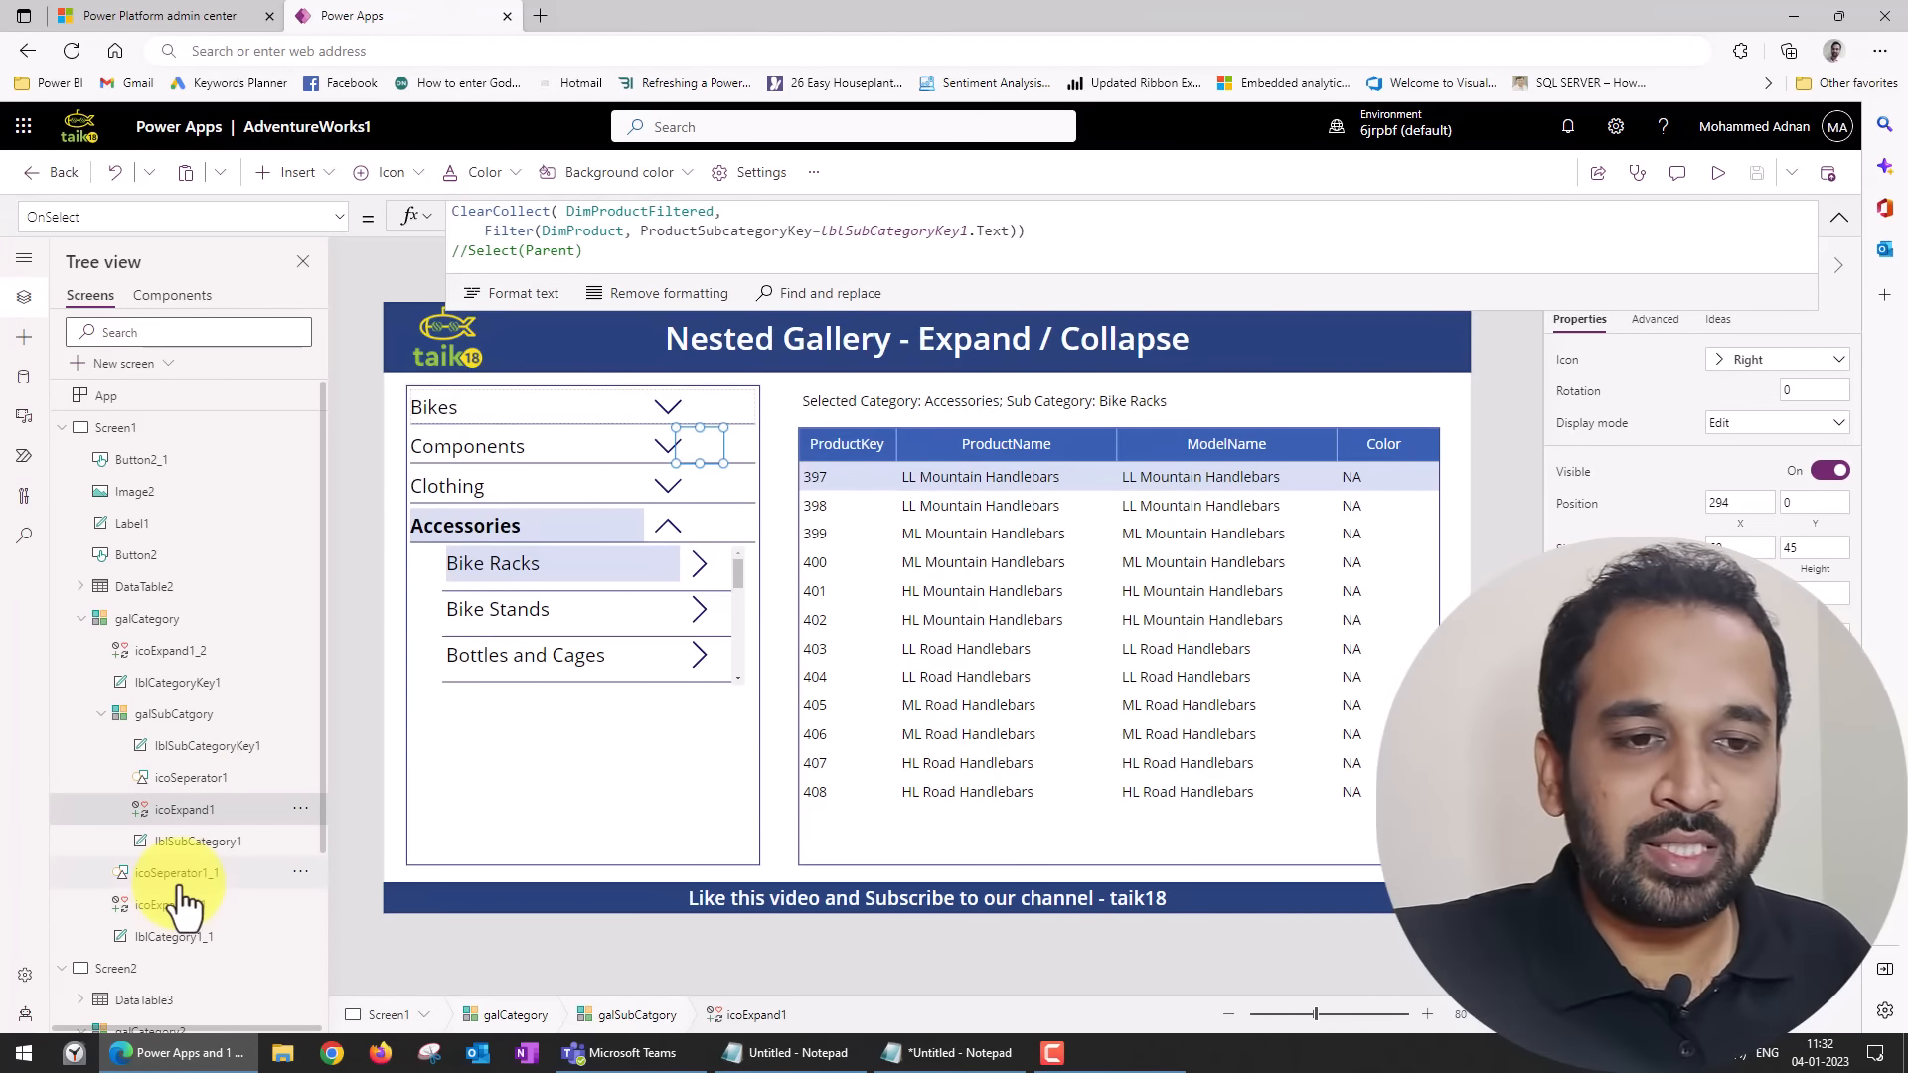
# Preview Screen1 and expand the Bikes category in the finished nested gallery.
pyautogui.click(671, 525)
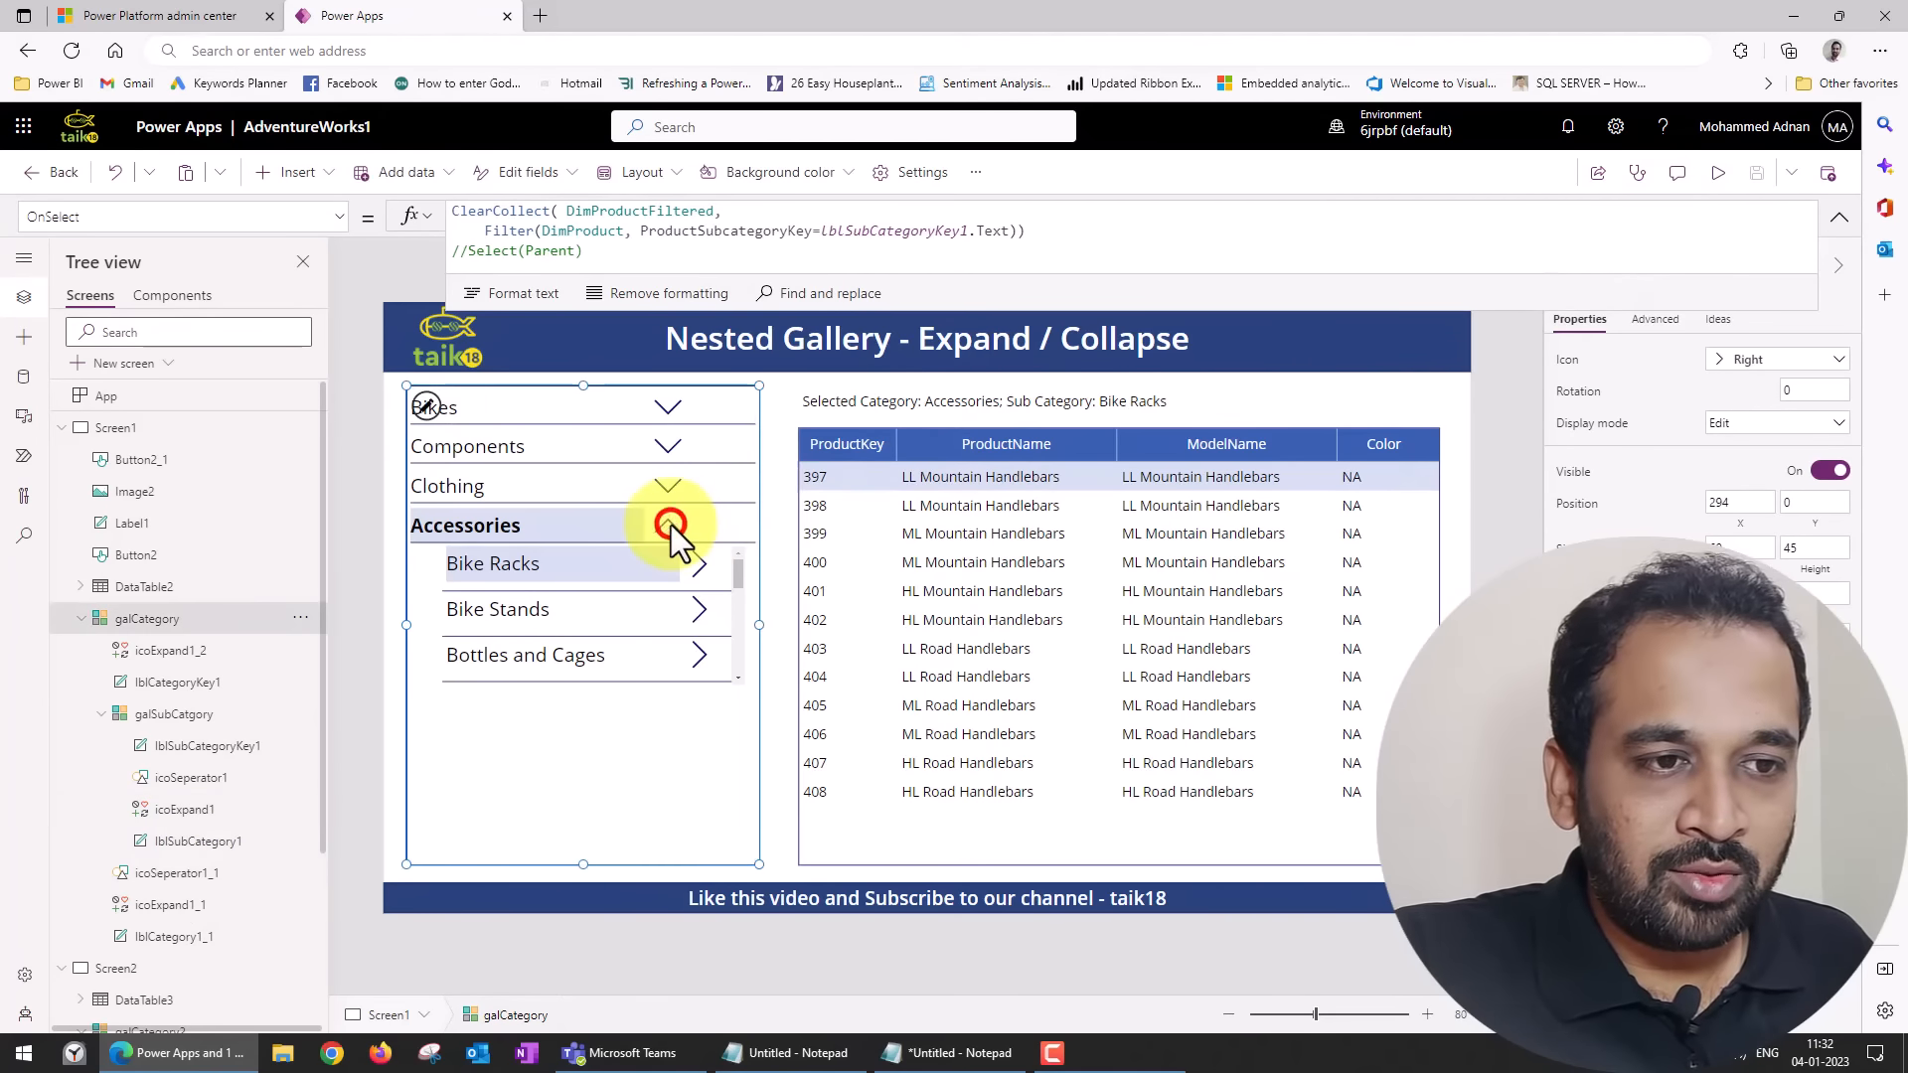
pyautogui.click(1729, 172)
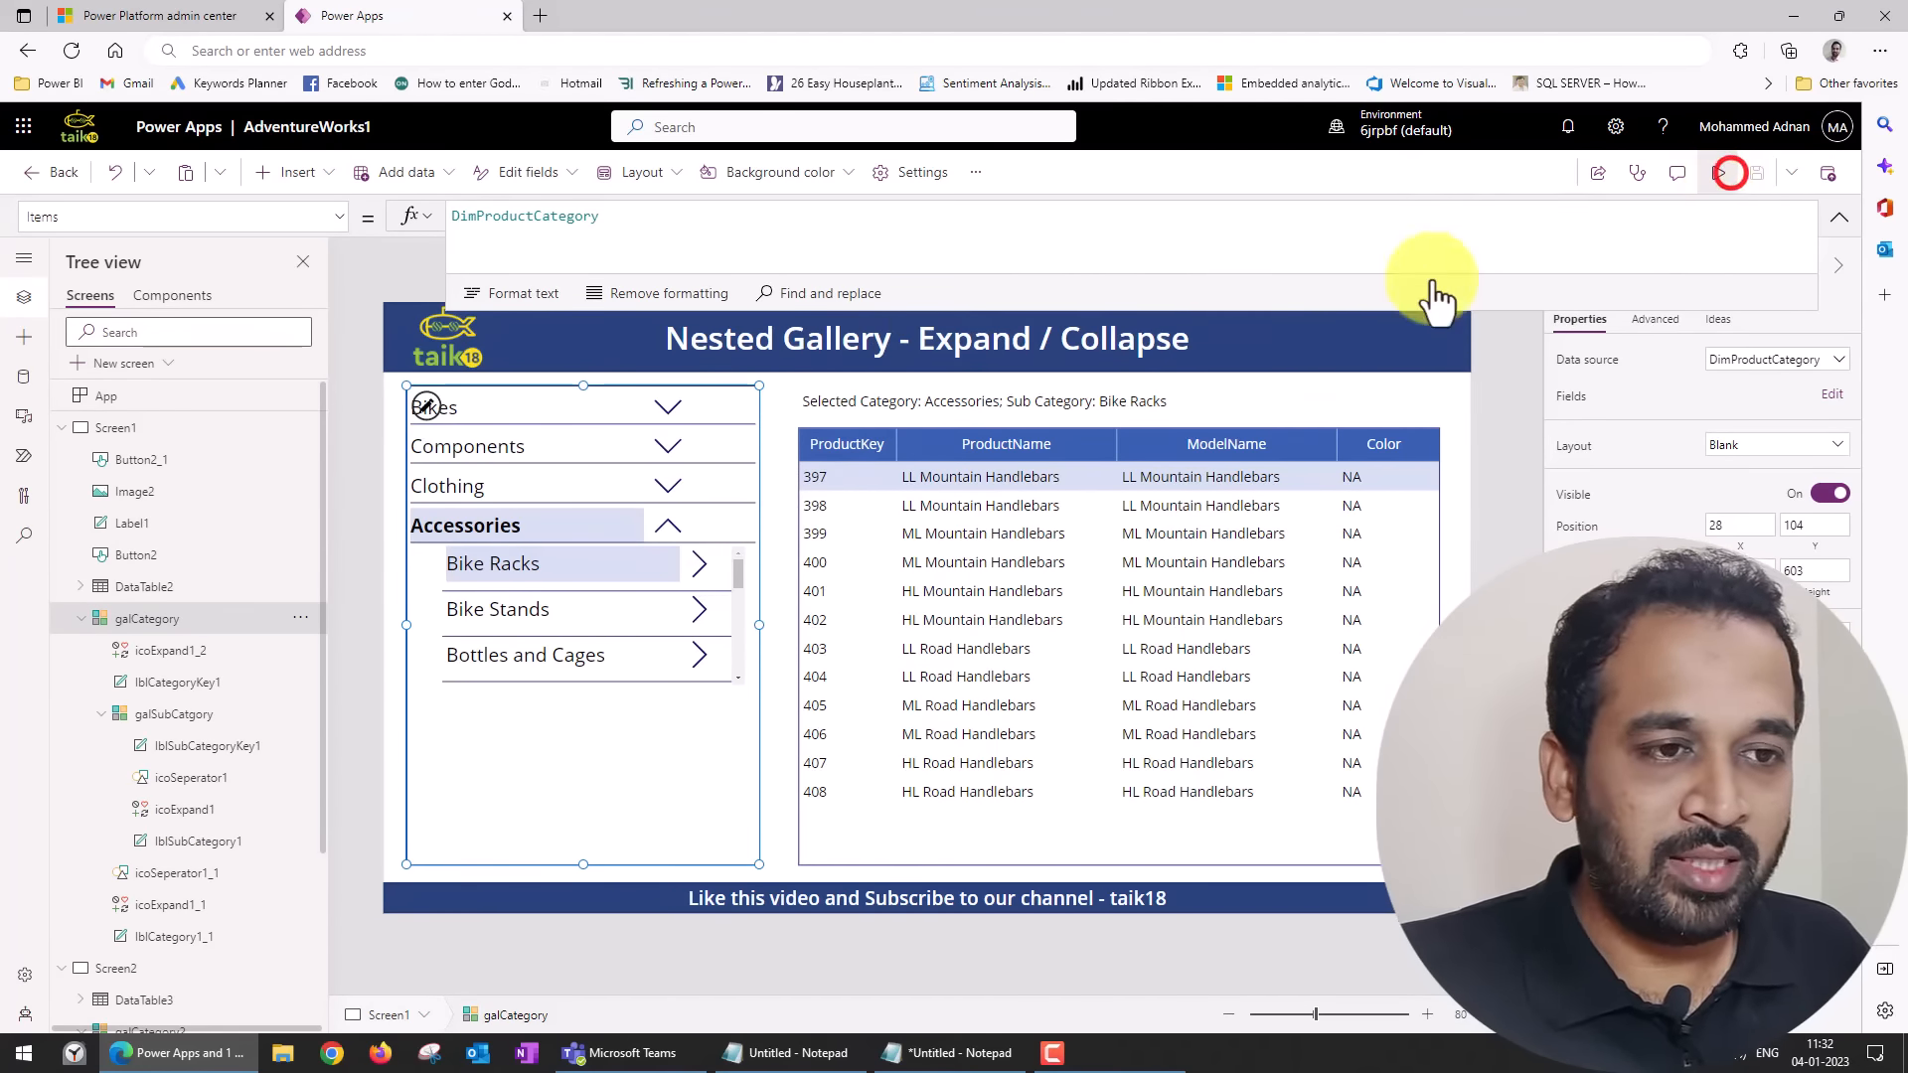
pyautogui.click(557, 307)
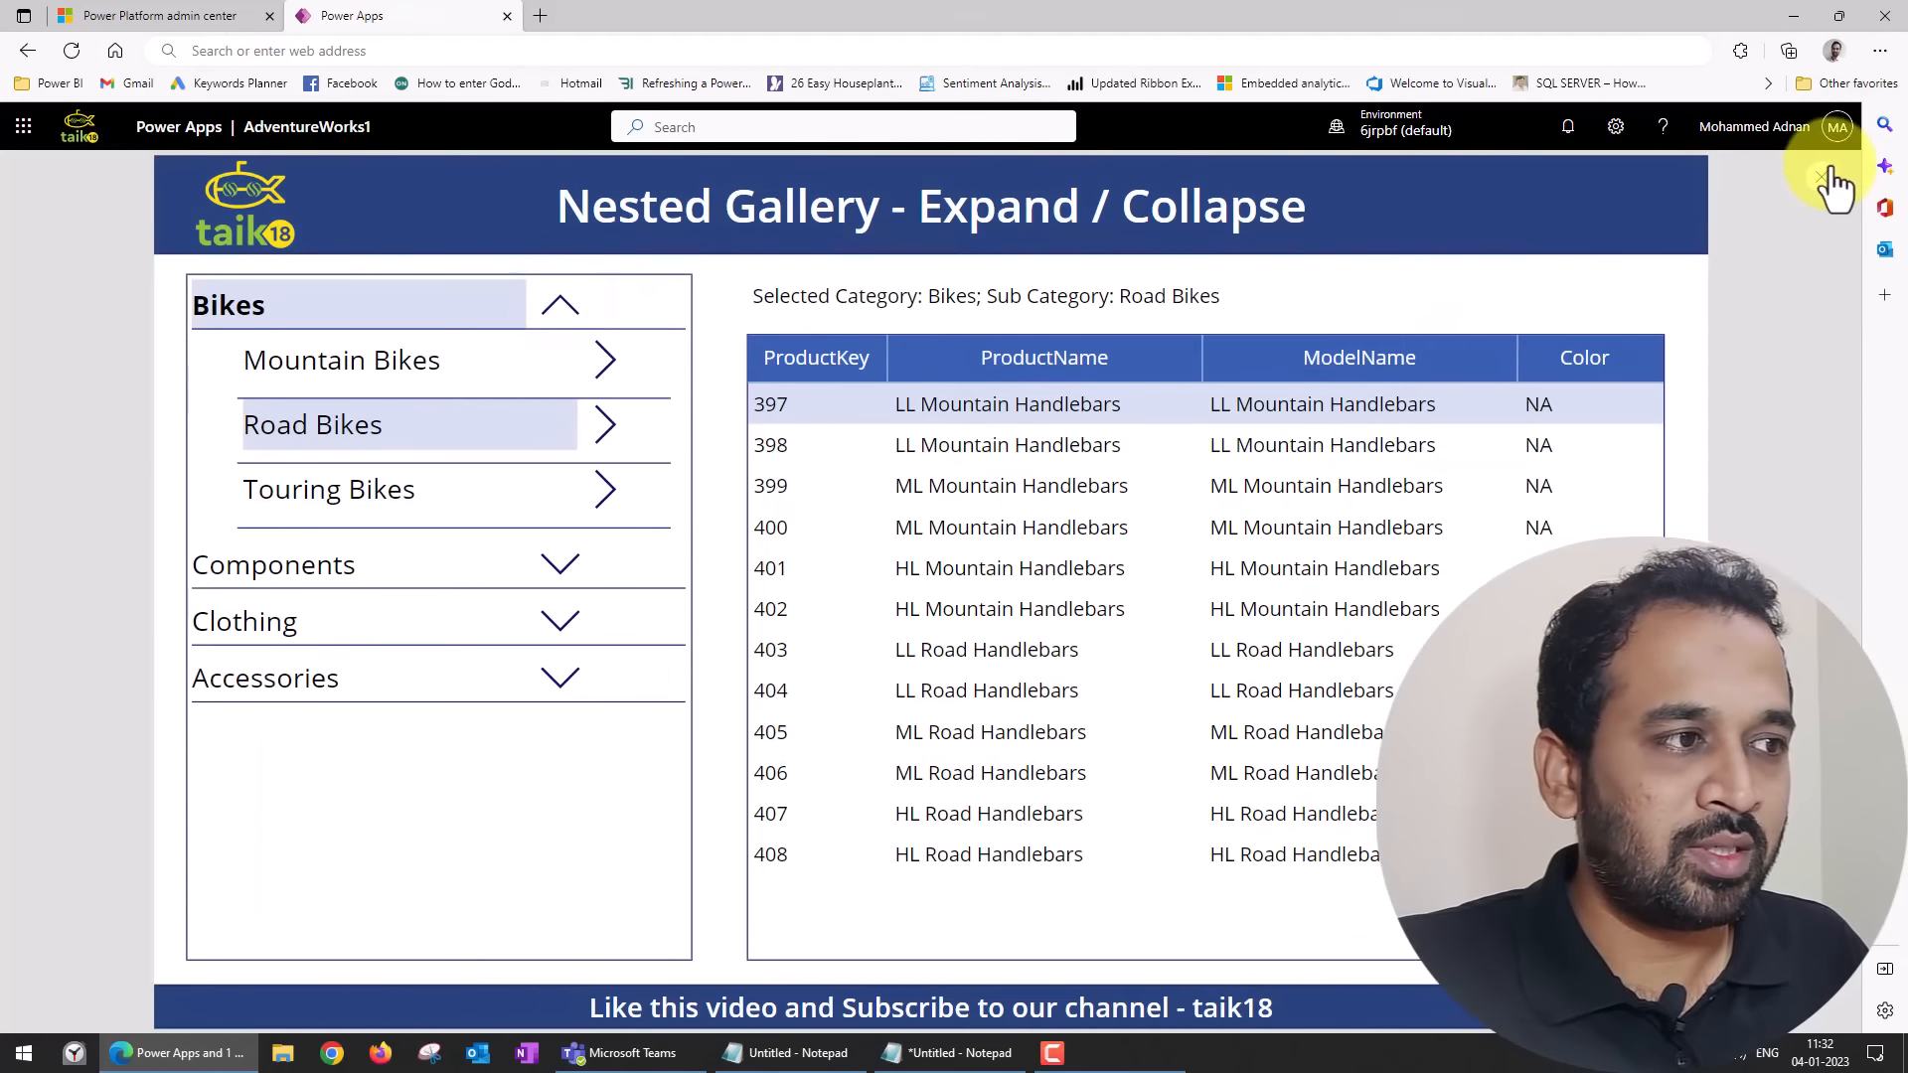
# Exit the preview and examine the OnSelect and Visible formulas of the category Up icon icoExpand1_2.
pyautogui.click(1827, 179)
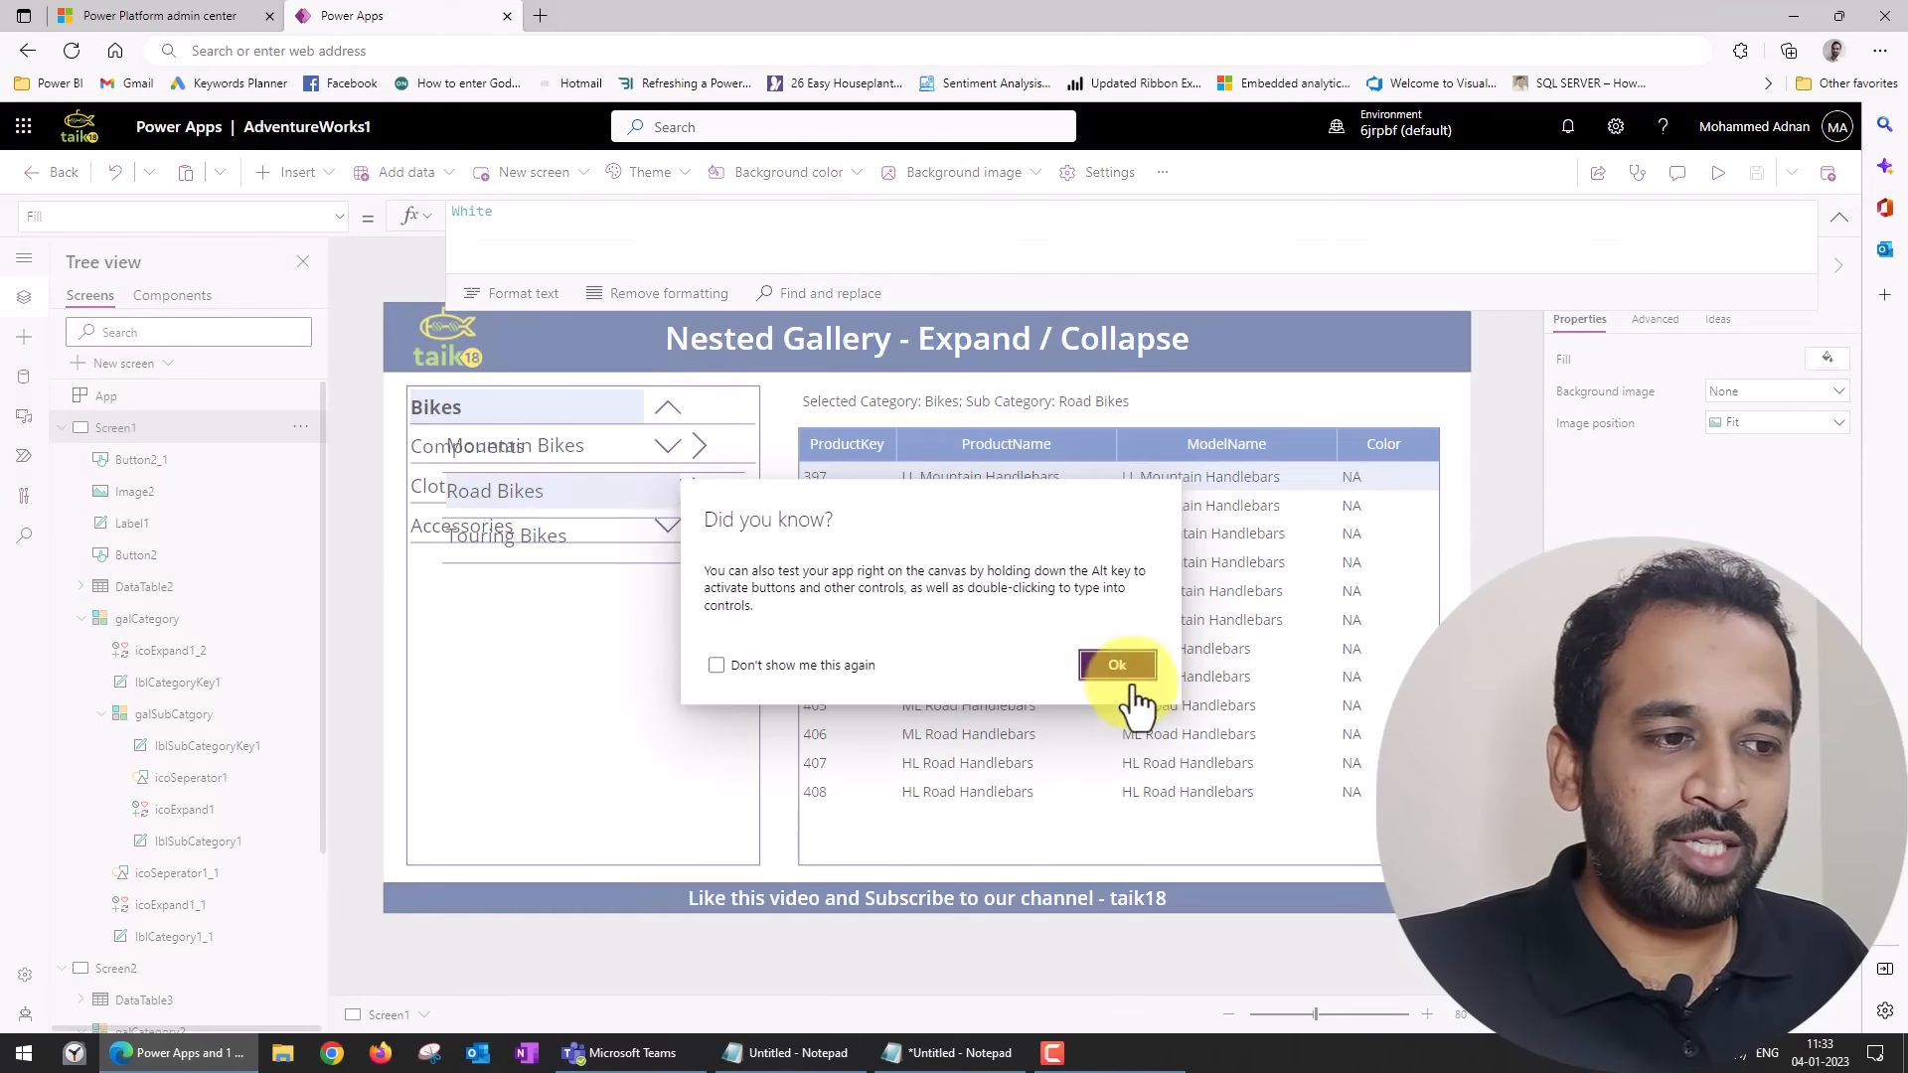
pyautogui.click(1133, 686)
pyautogui.click(666, 407)
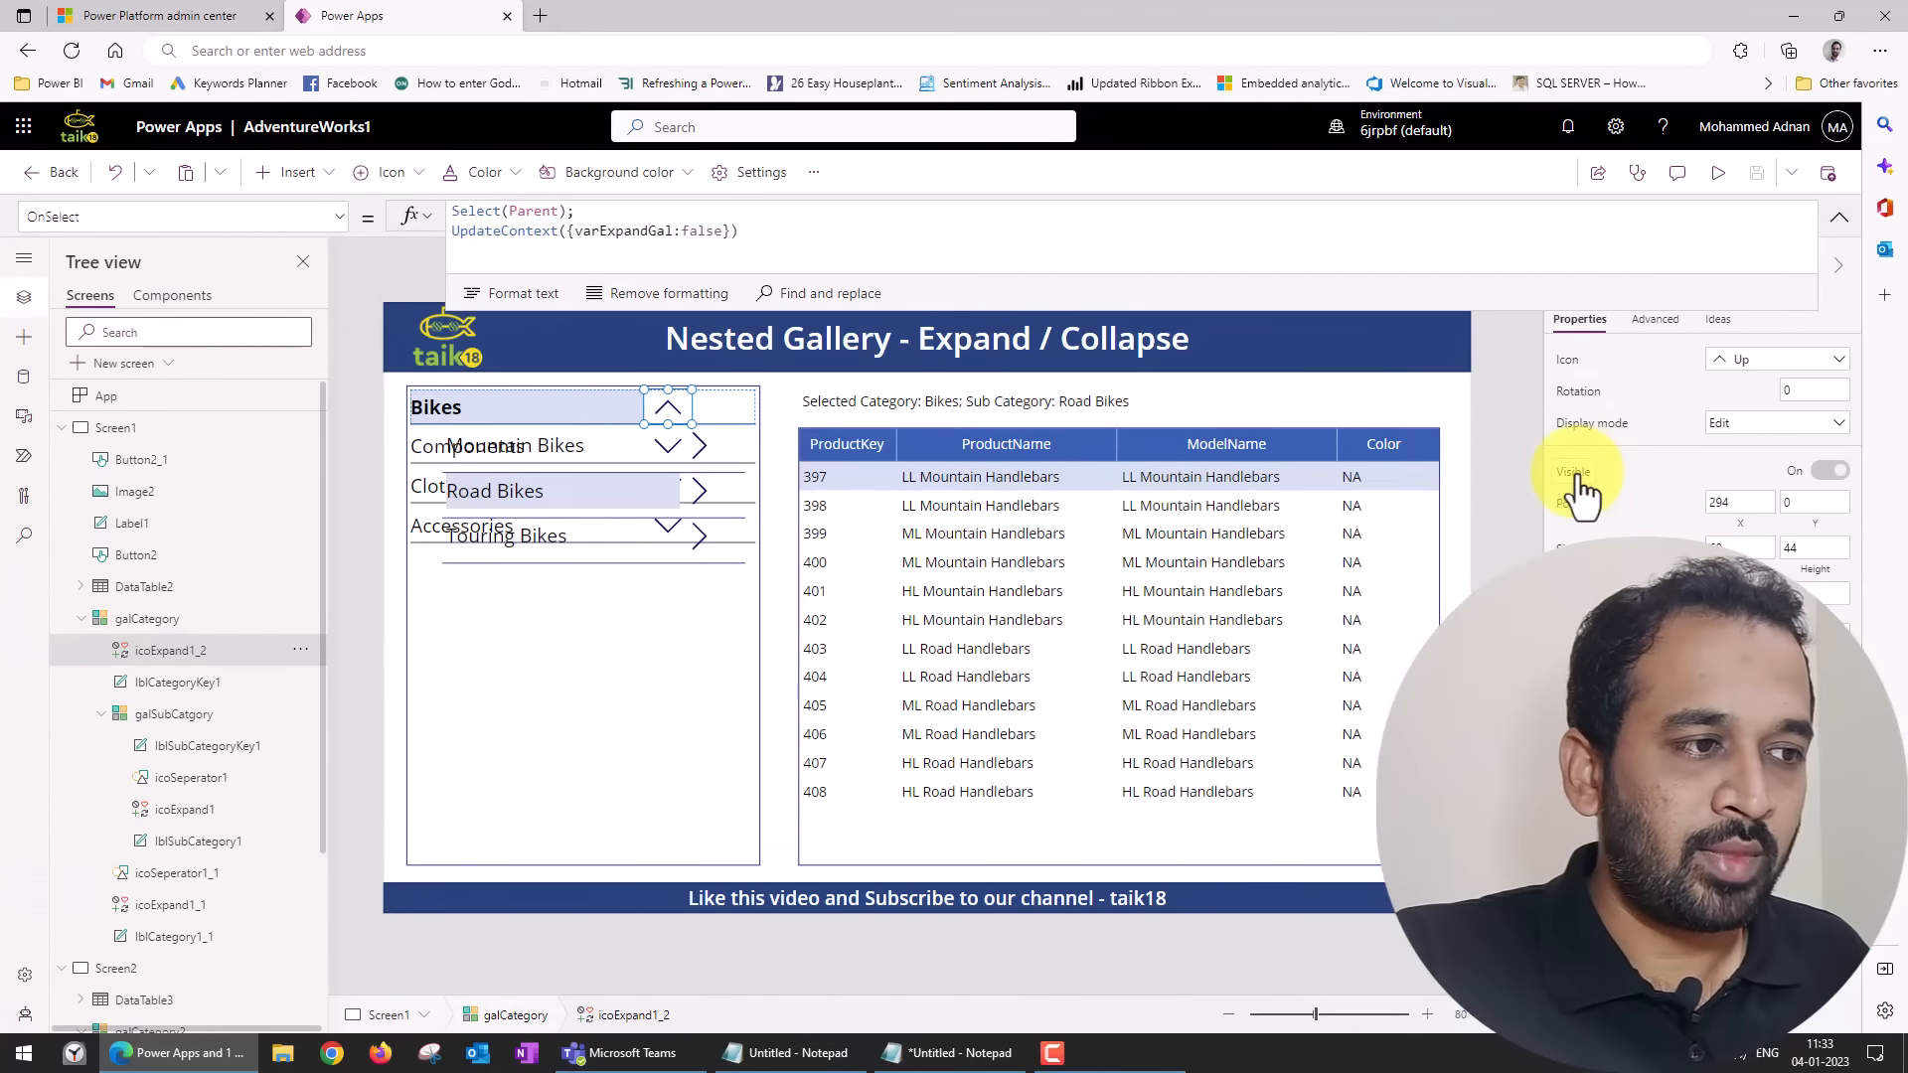
pyautogui.click(1577, 473)
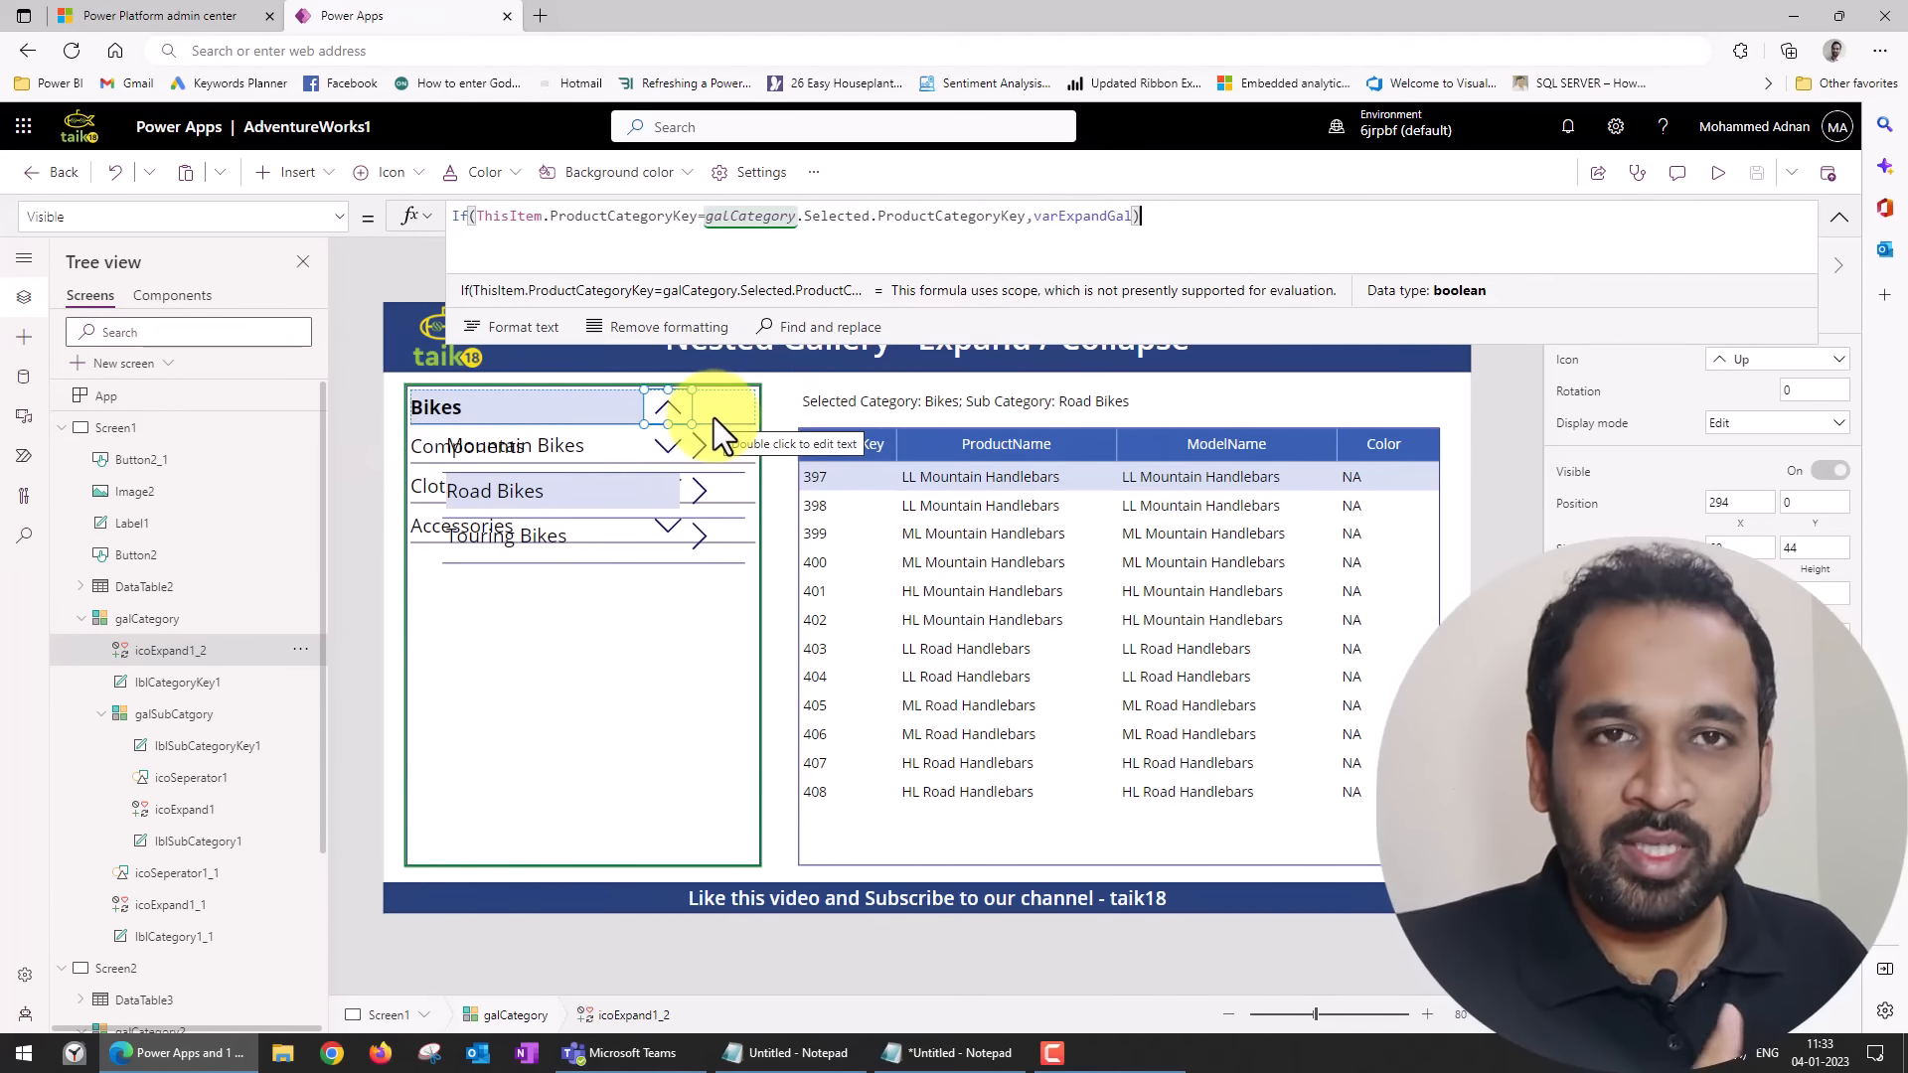
# Preview the app, expand the Components category, and exit the preview.
pyautogui.click(1719, 175)
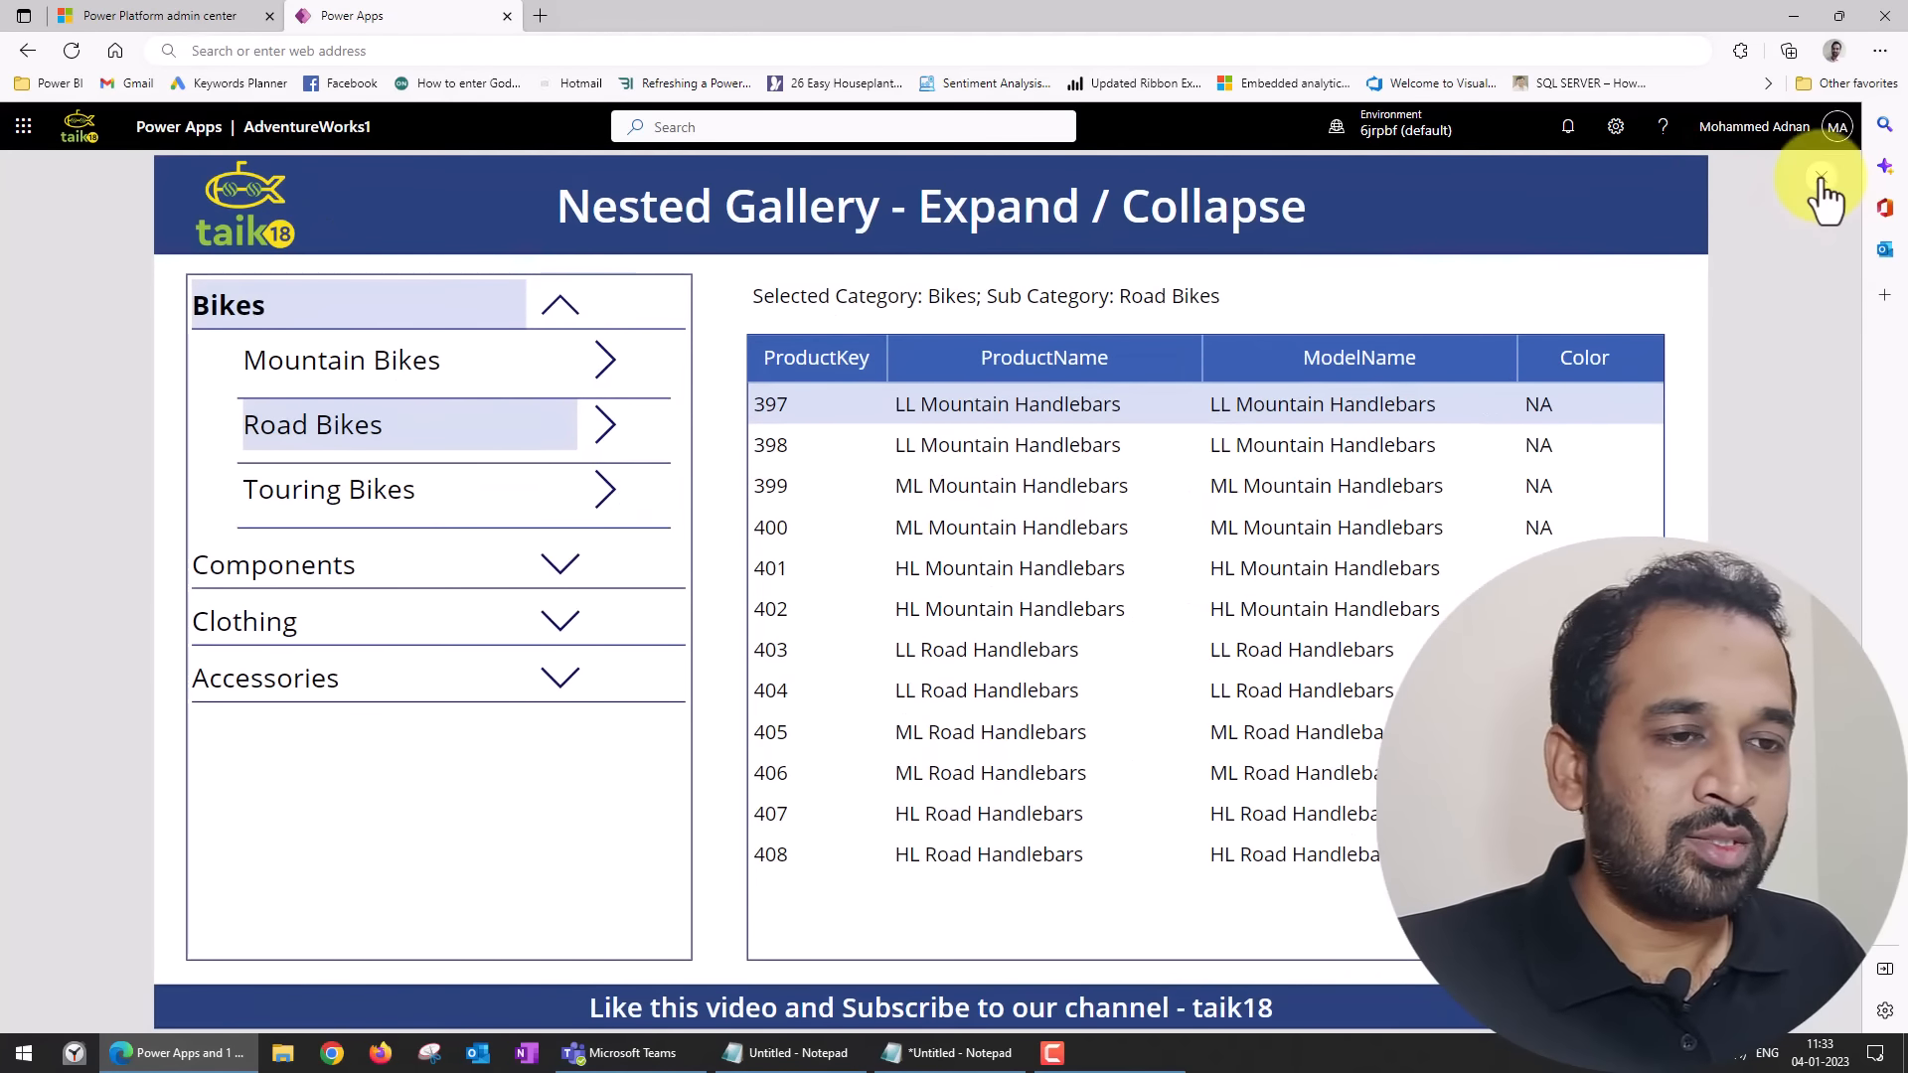
pyautogui.click(561, 562)
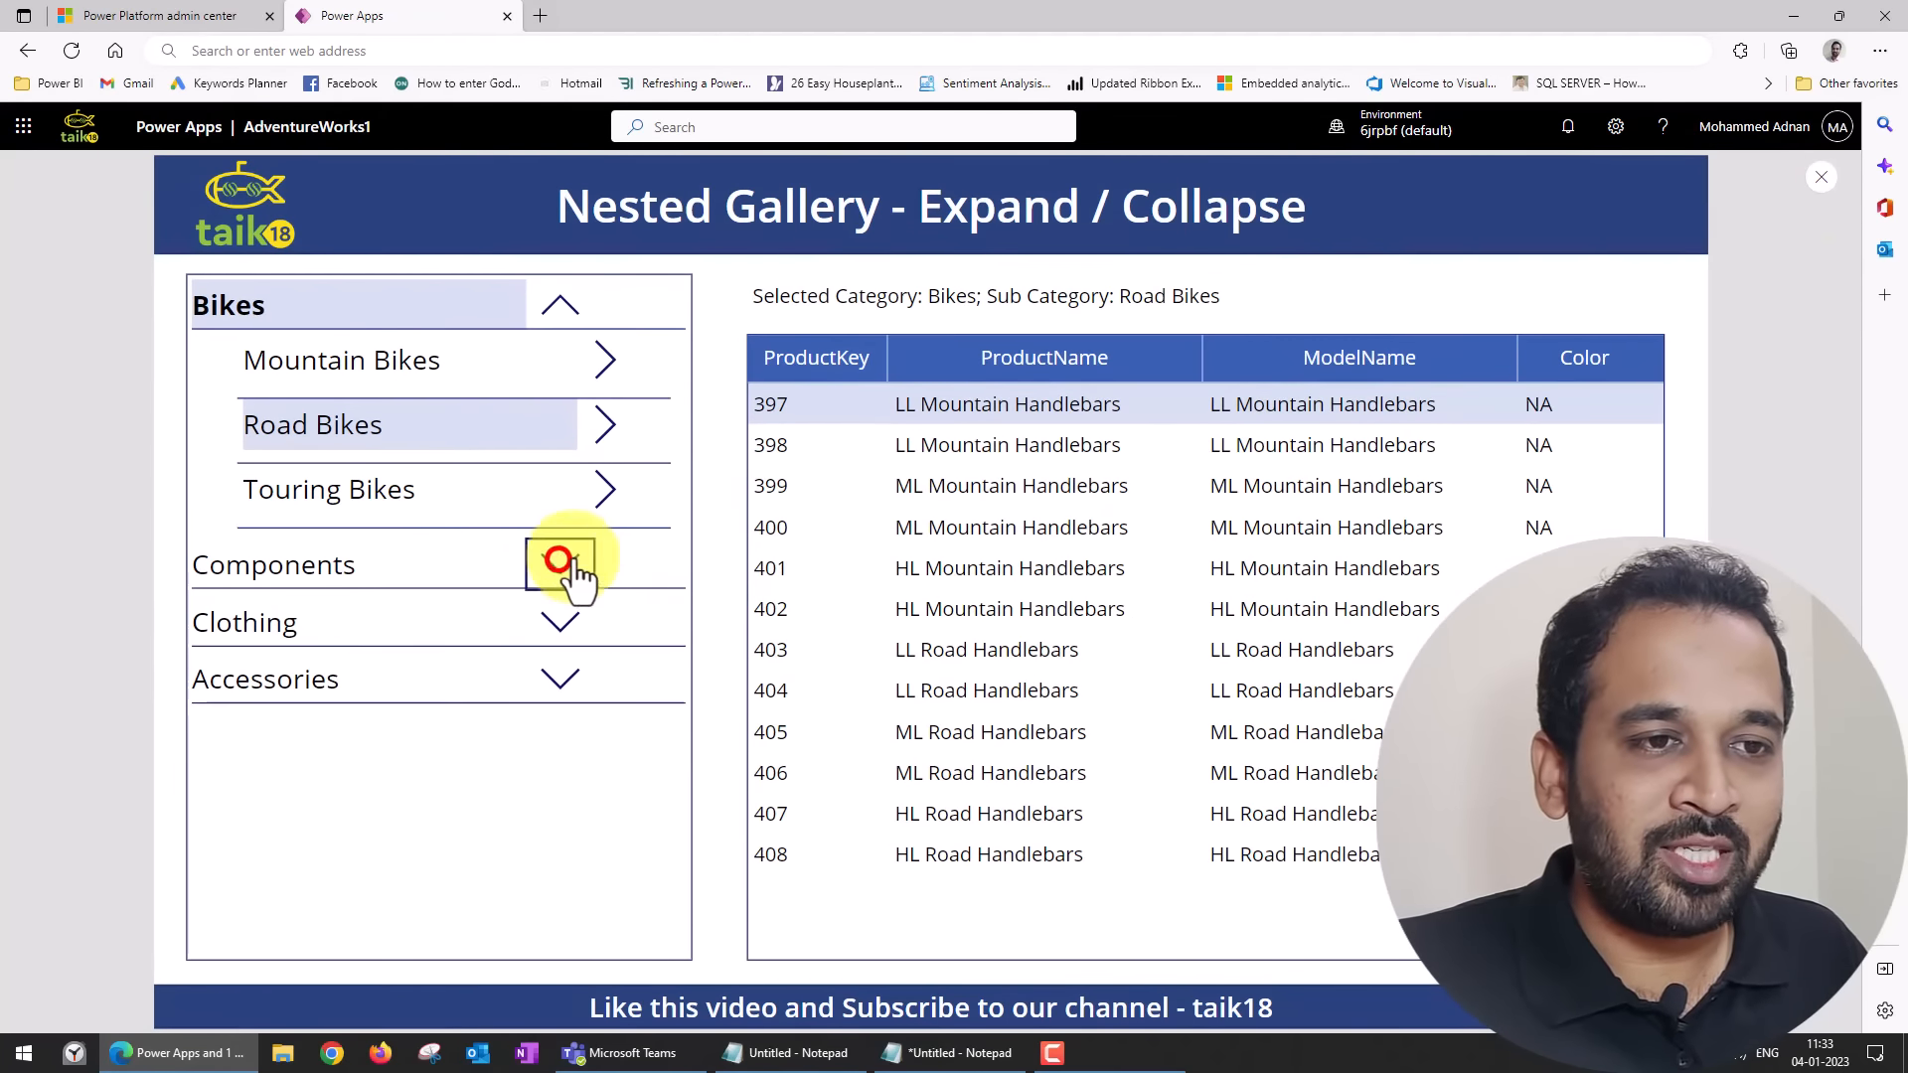
pyautogui.click(1822, 176)
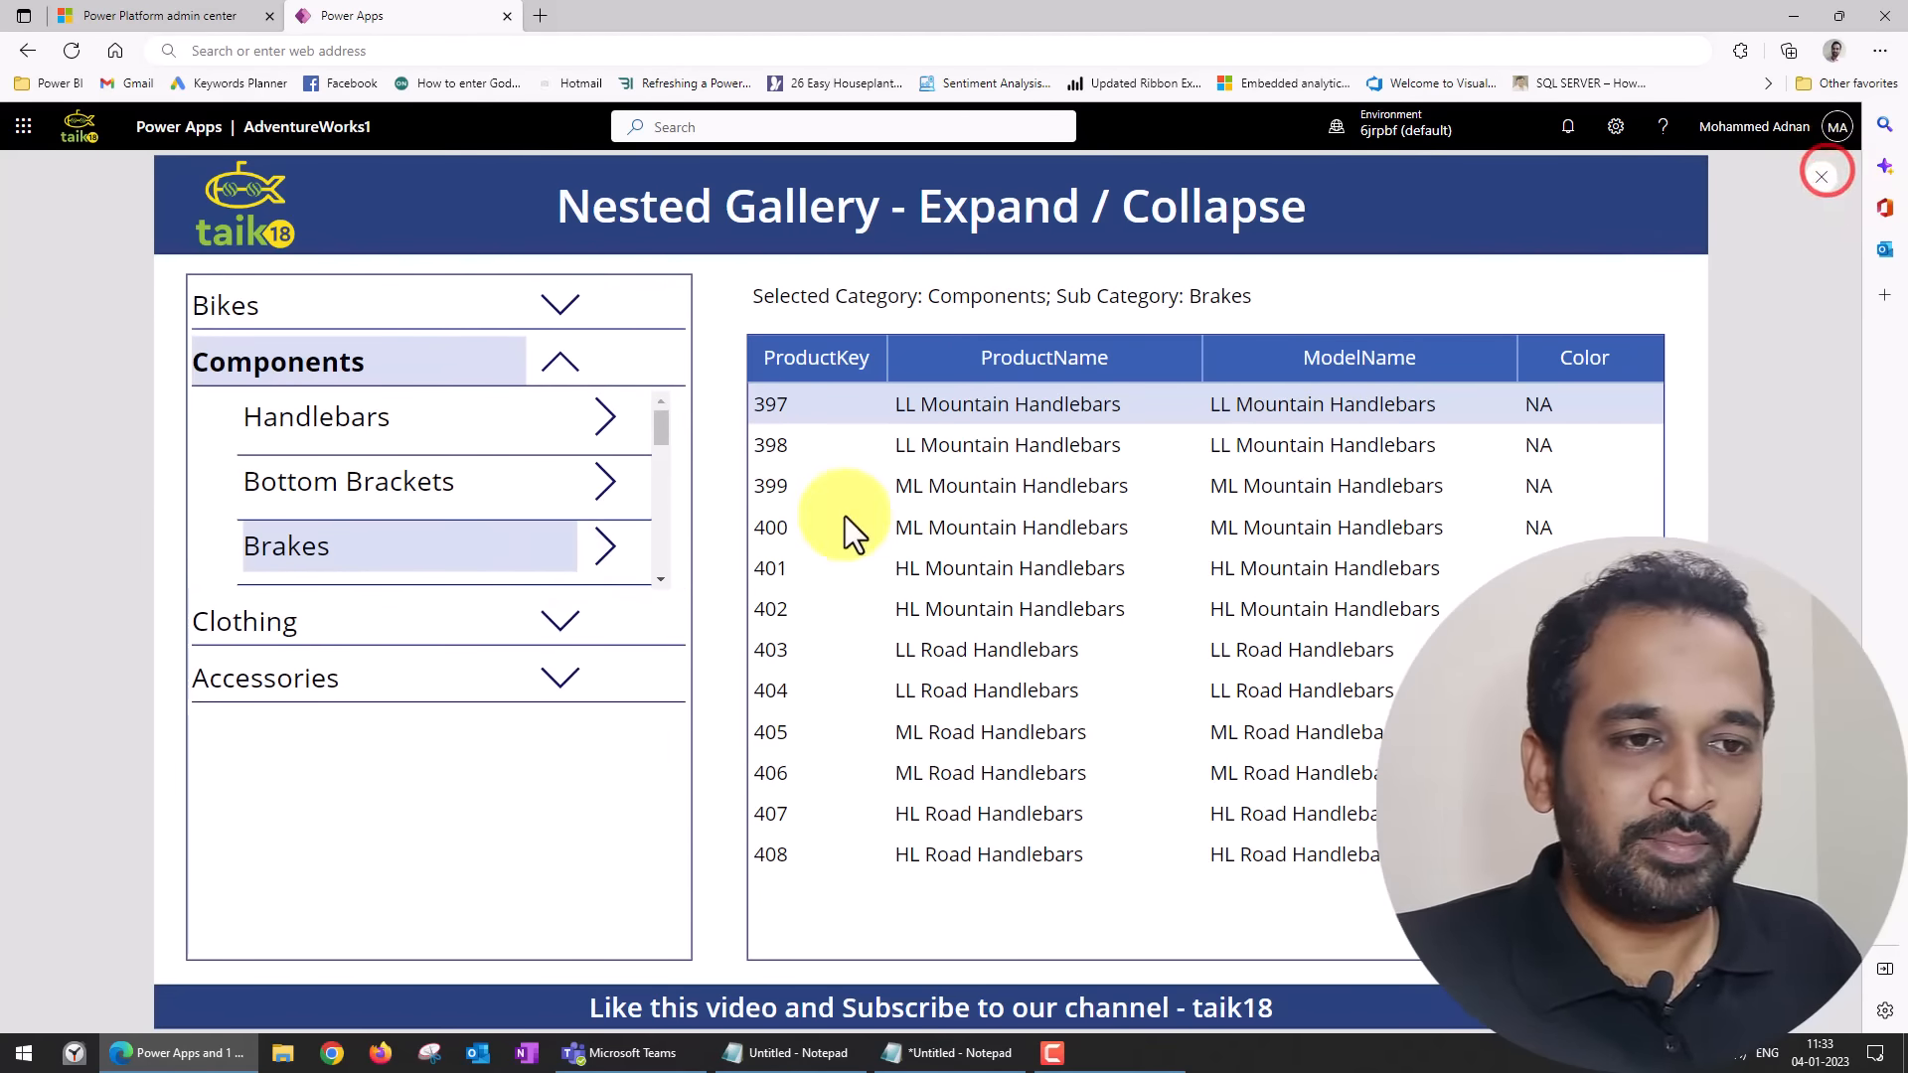
pyautogui.click(1103, 664)
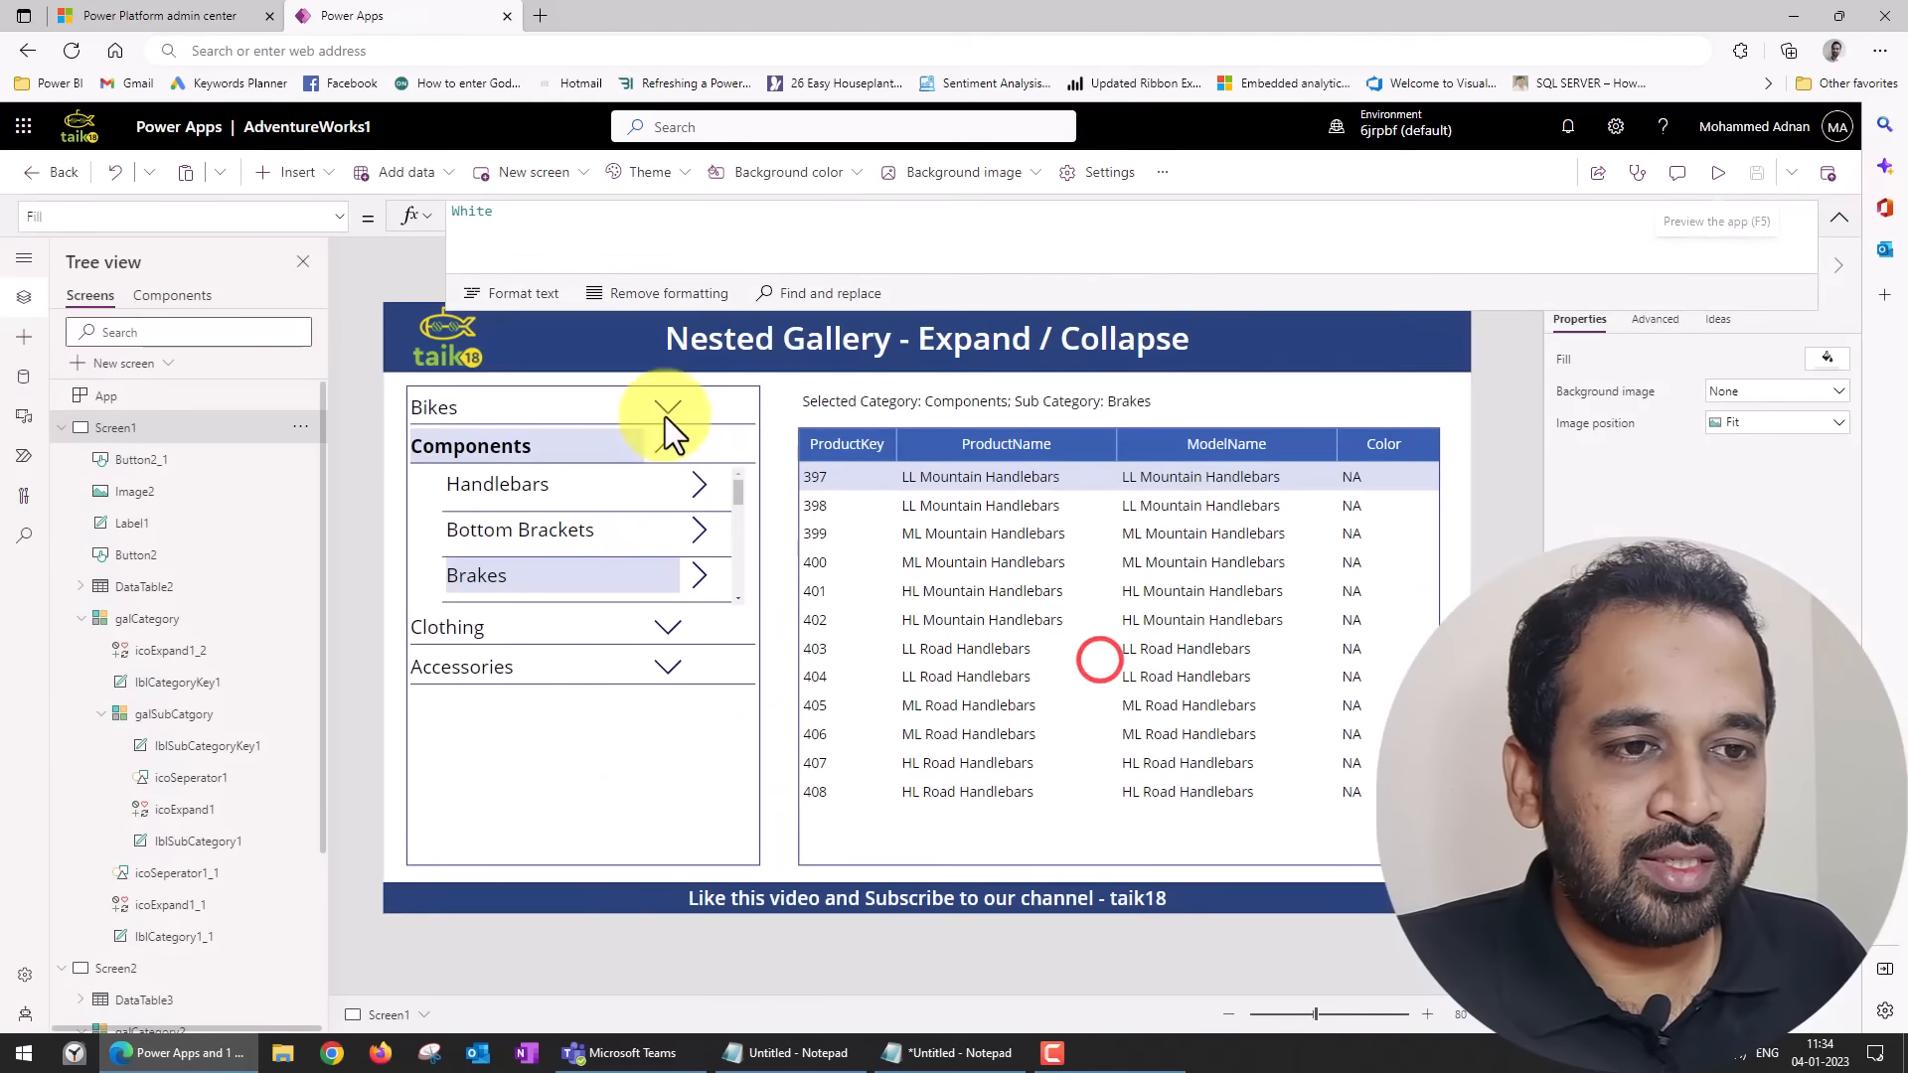
# Examine the Height formula of the nested gallery galSubCatgory, including the height it returns for the selected category.
pyautogui.click(161, 618)
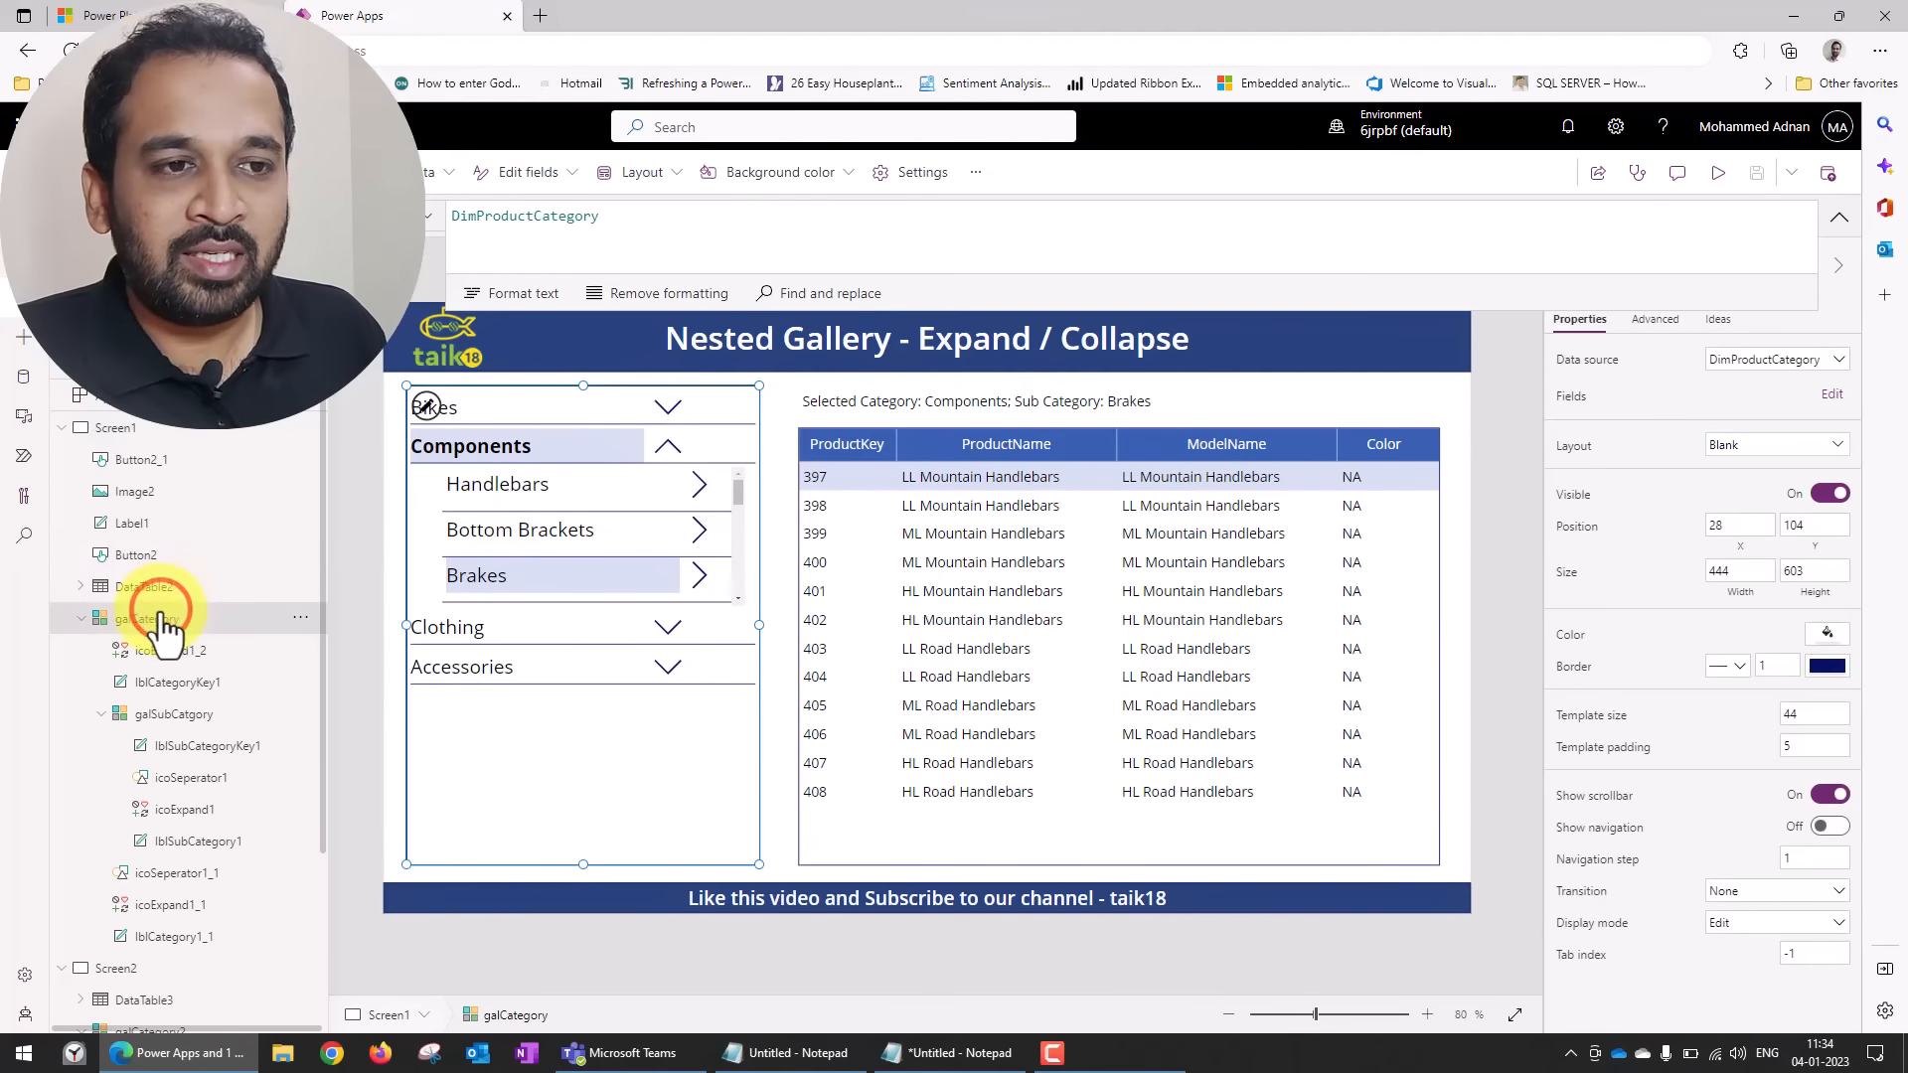
pyautogui.click(165, 714)
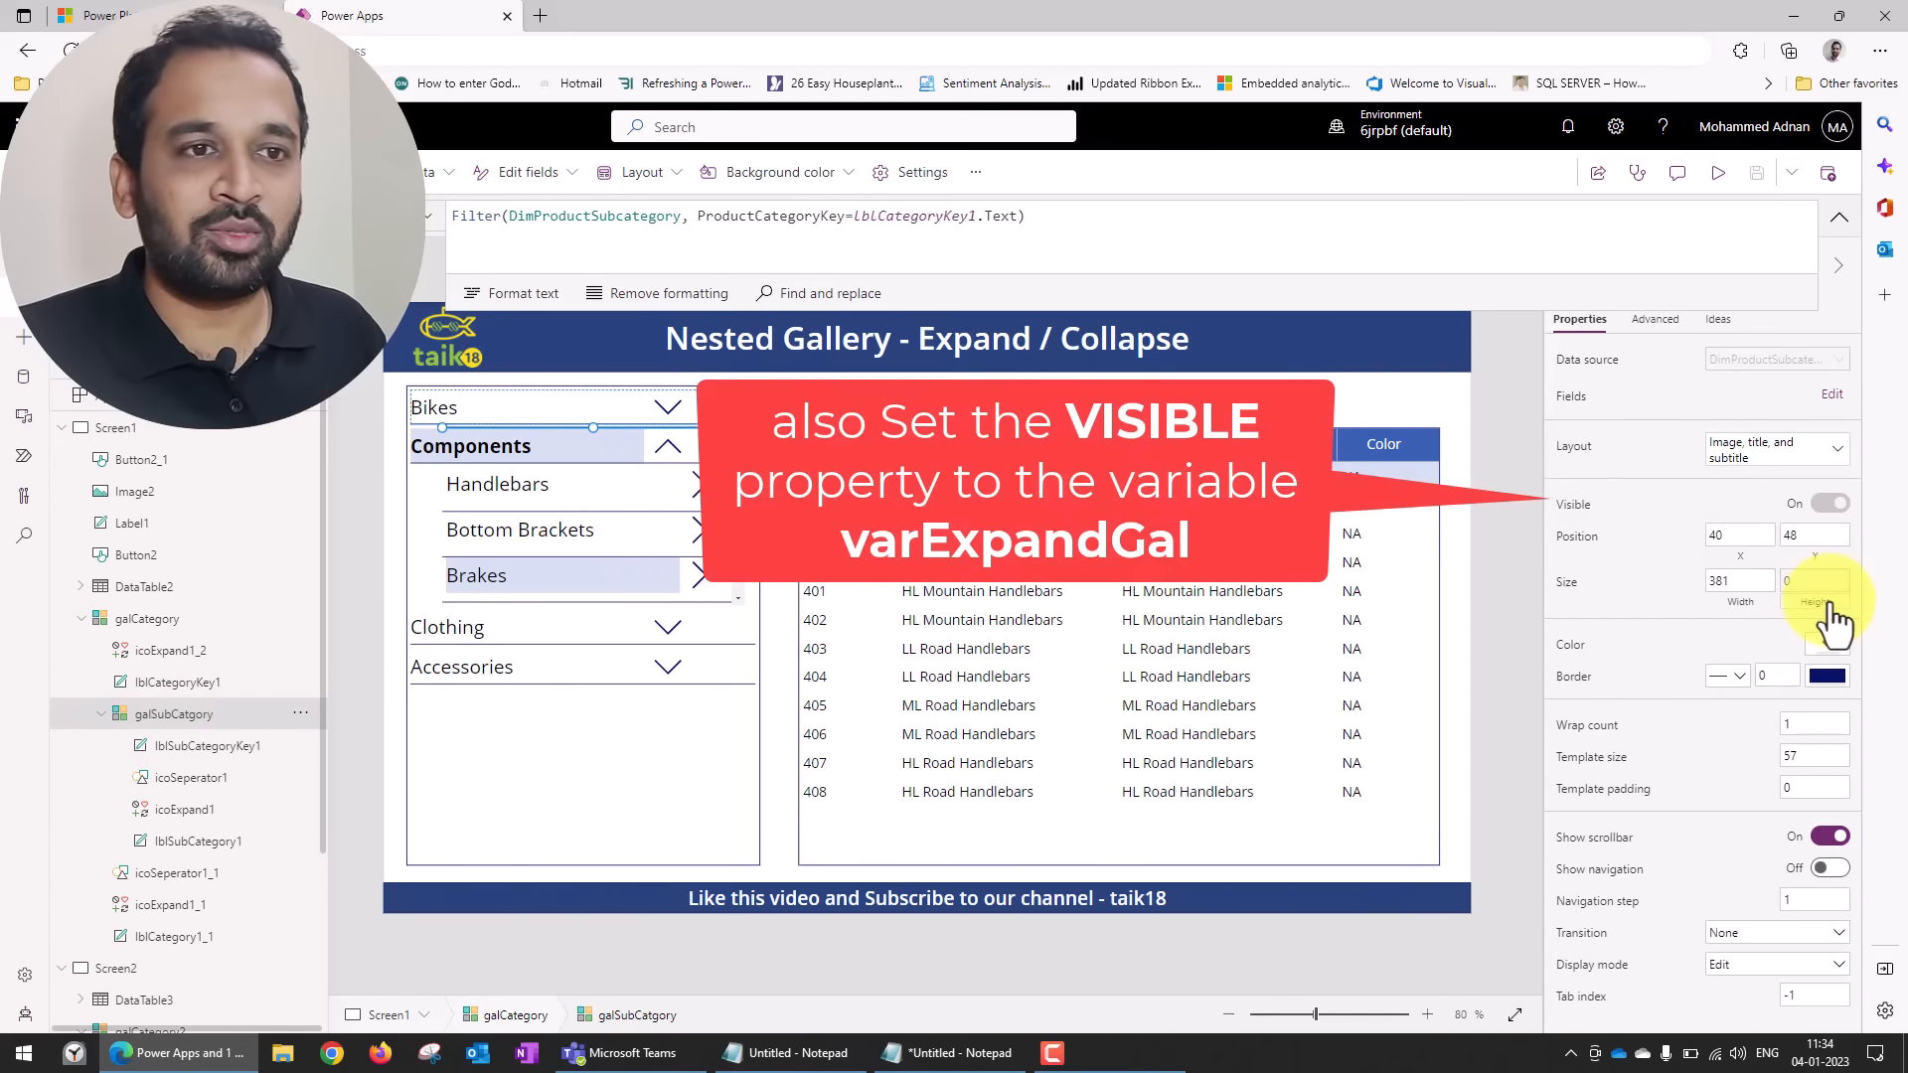
pyautogui.click(1829, 601)
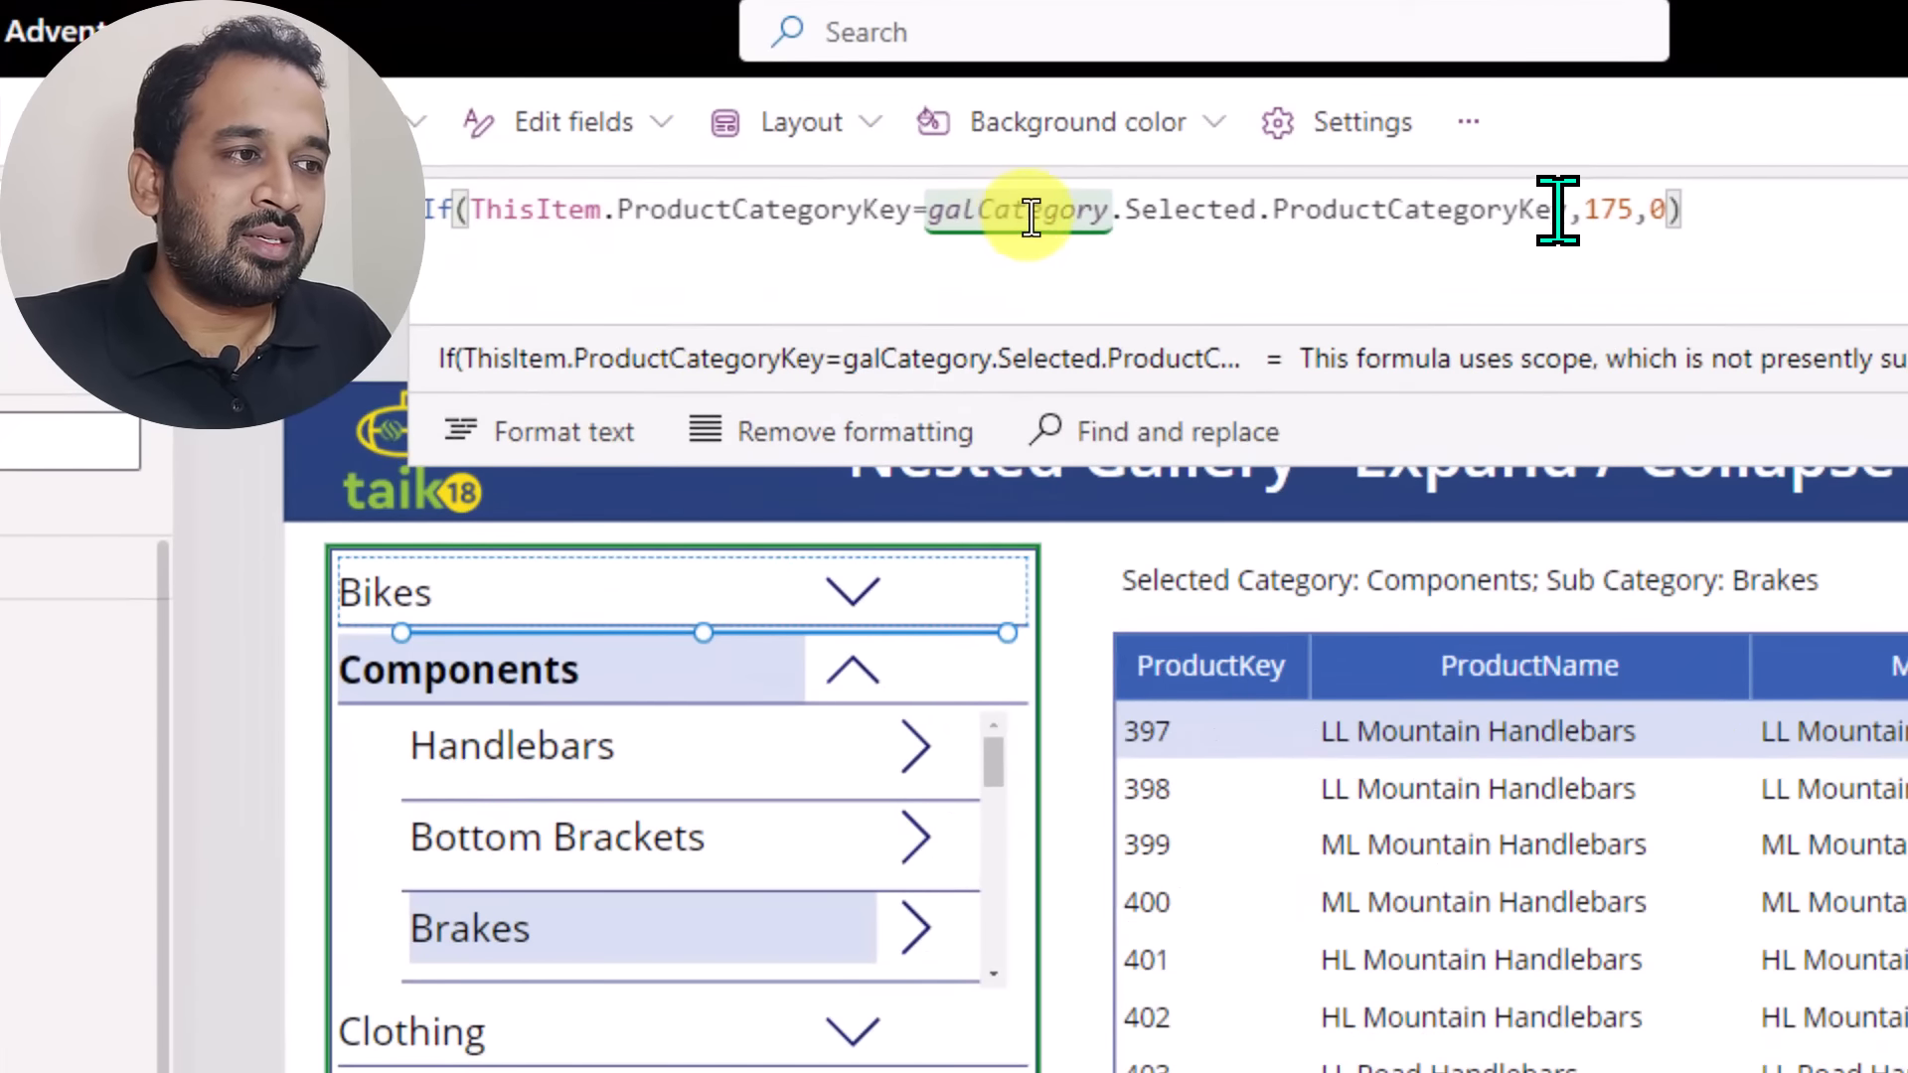
pyautogui.write('1')
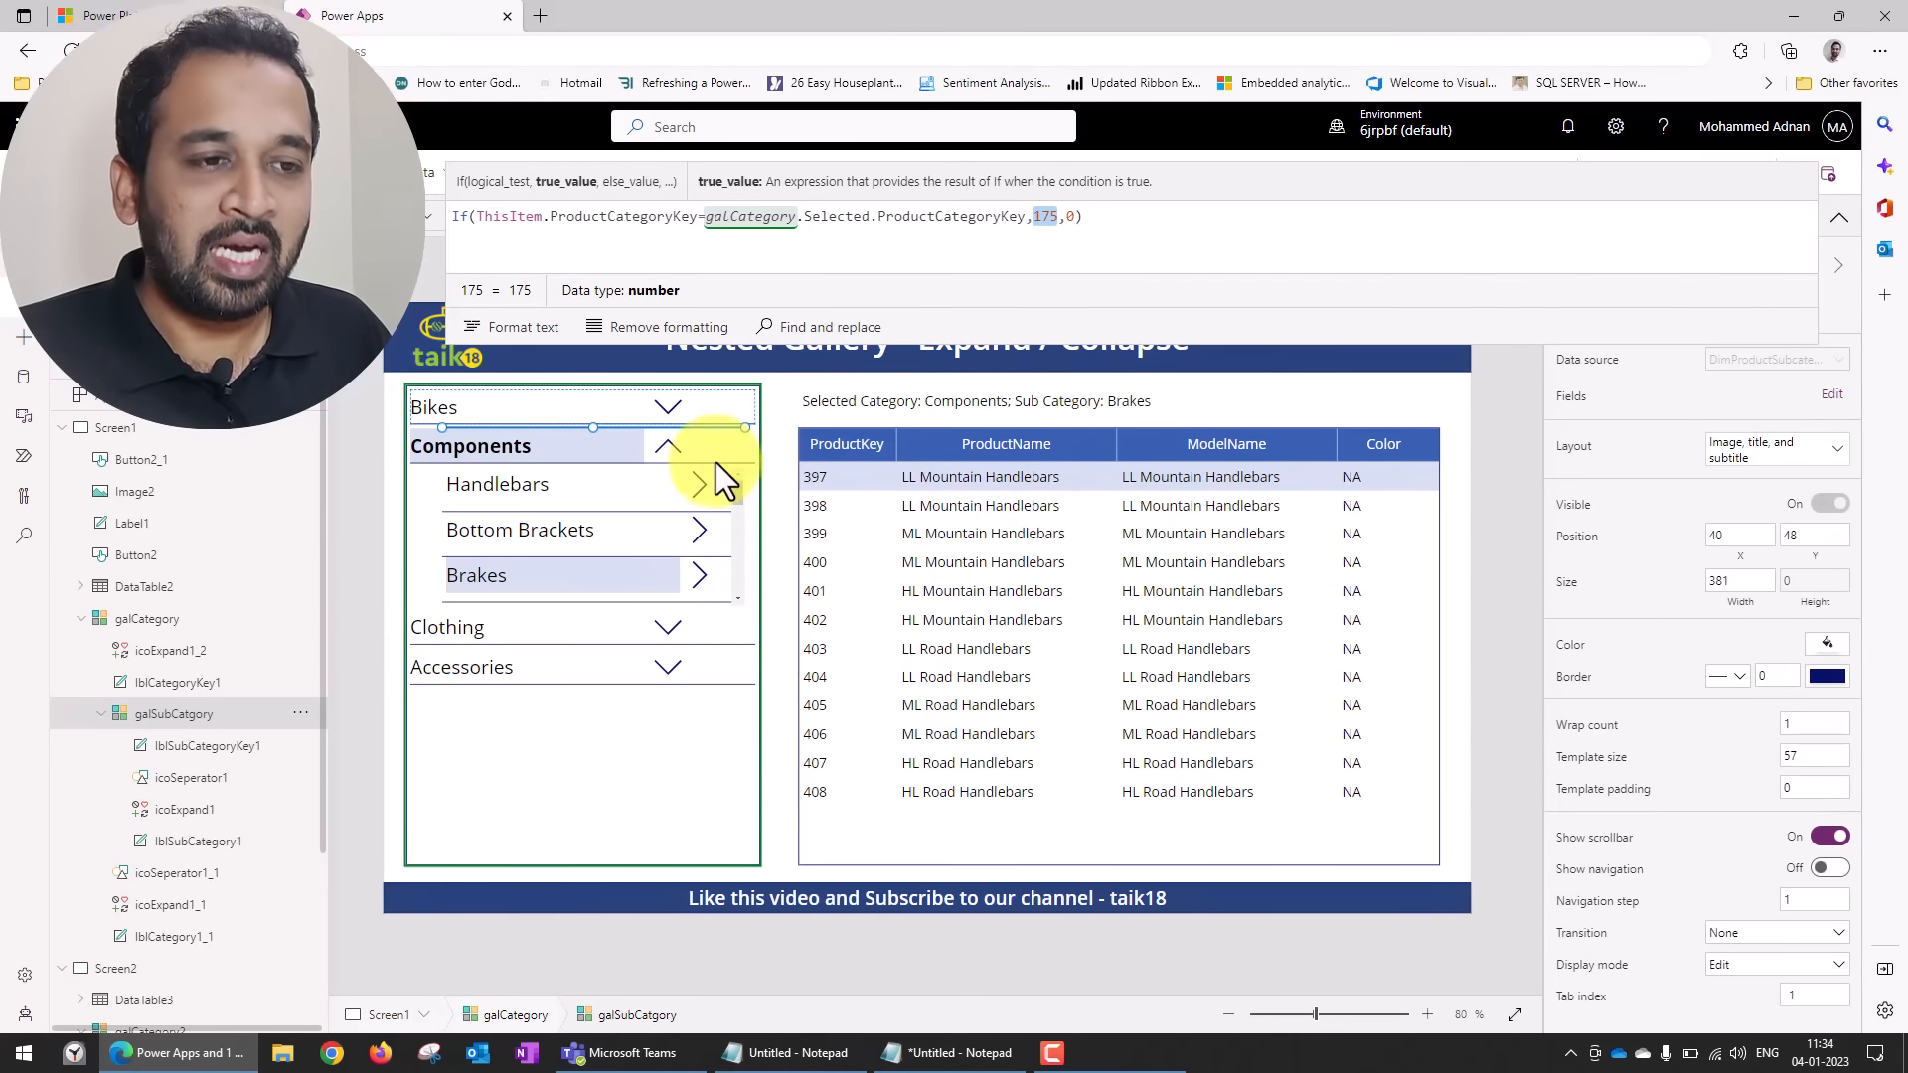
# Examine the Fill formula of the category label lblCategory1_1 and its two RGBA colours.
pyautogui.click(487, 403)
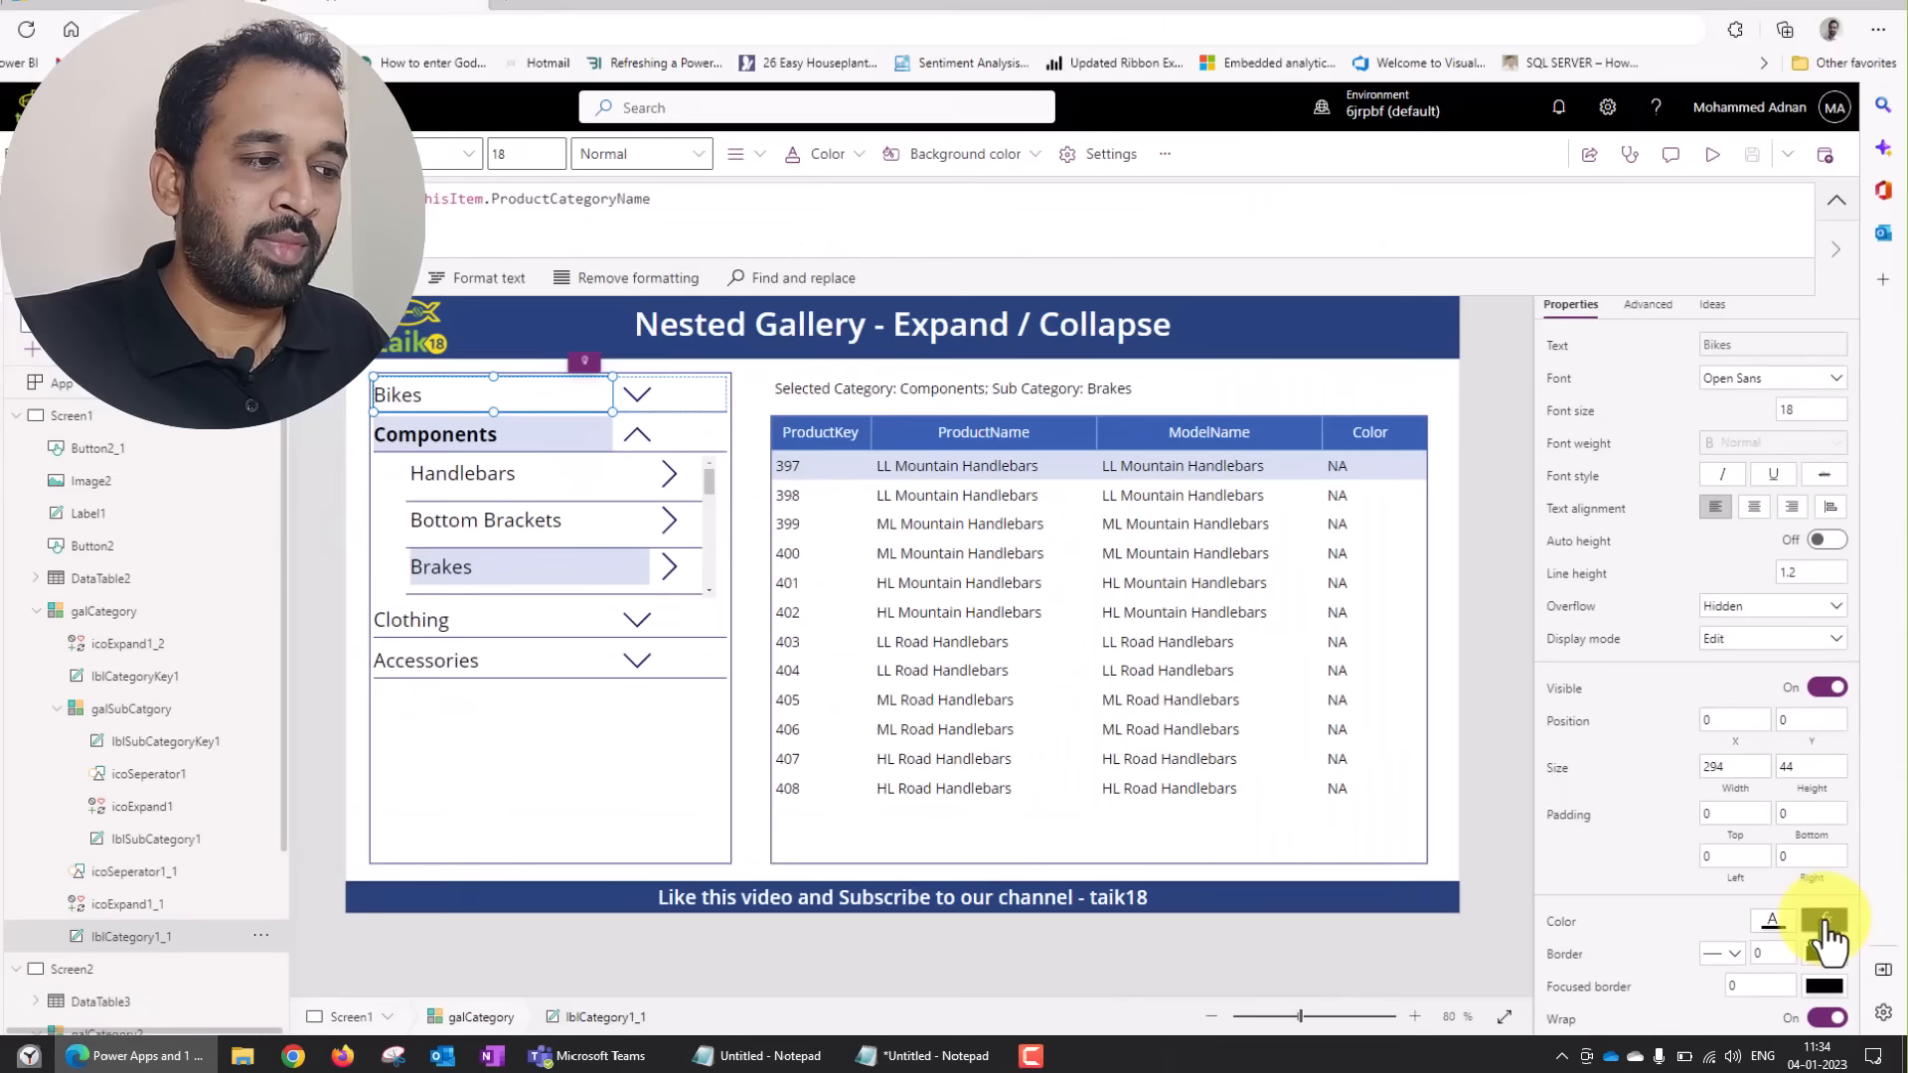
pyautogui.click(1750, 919)
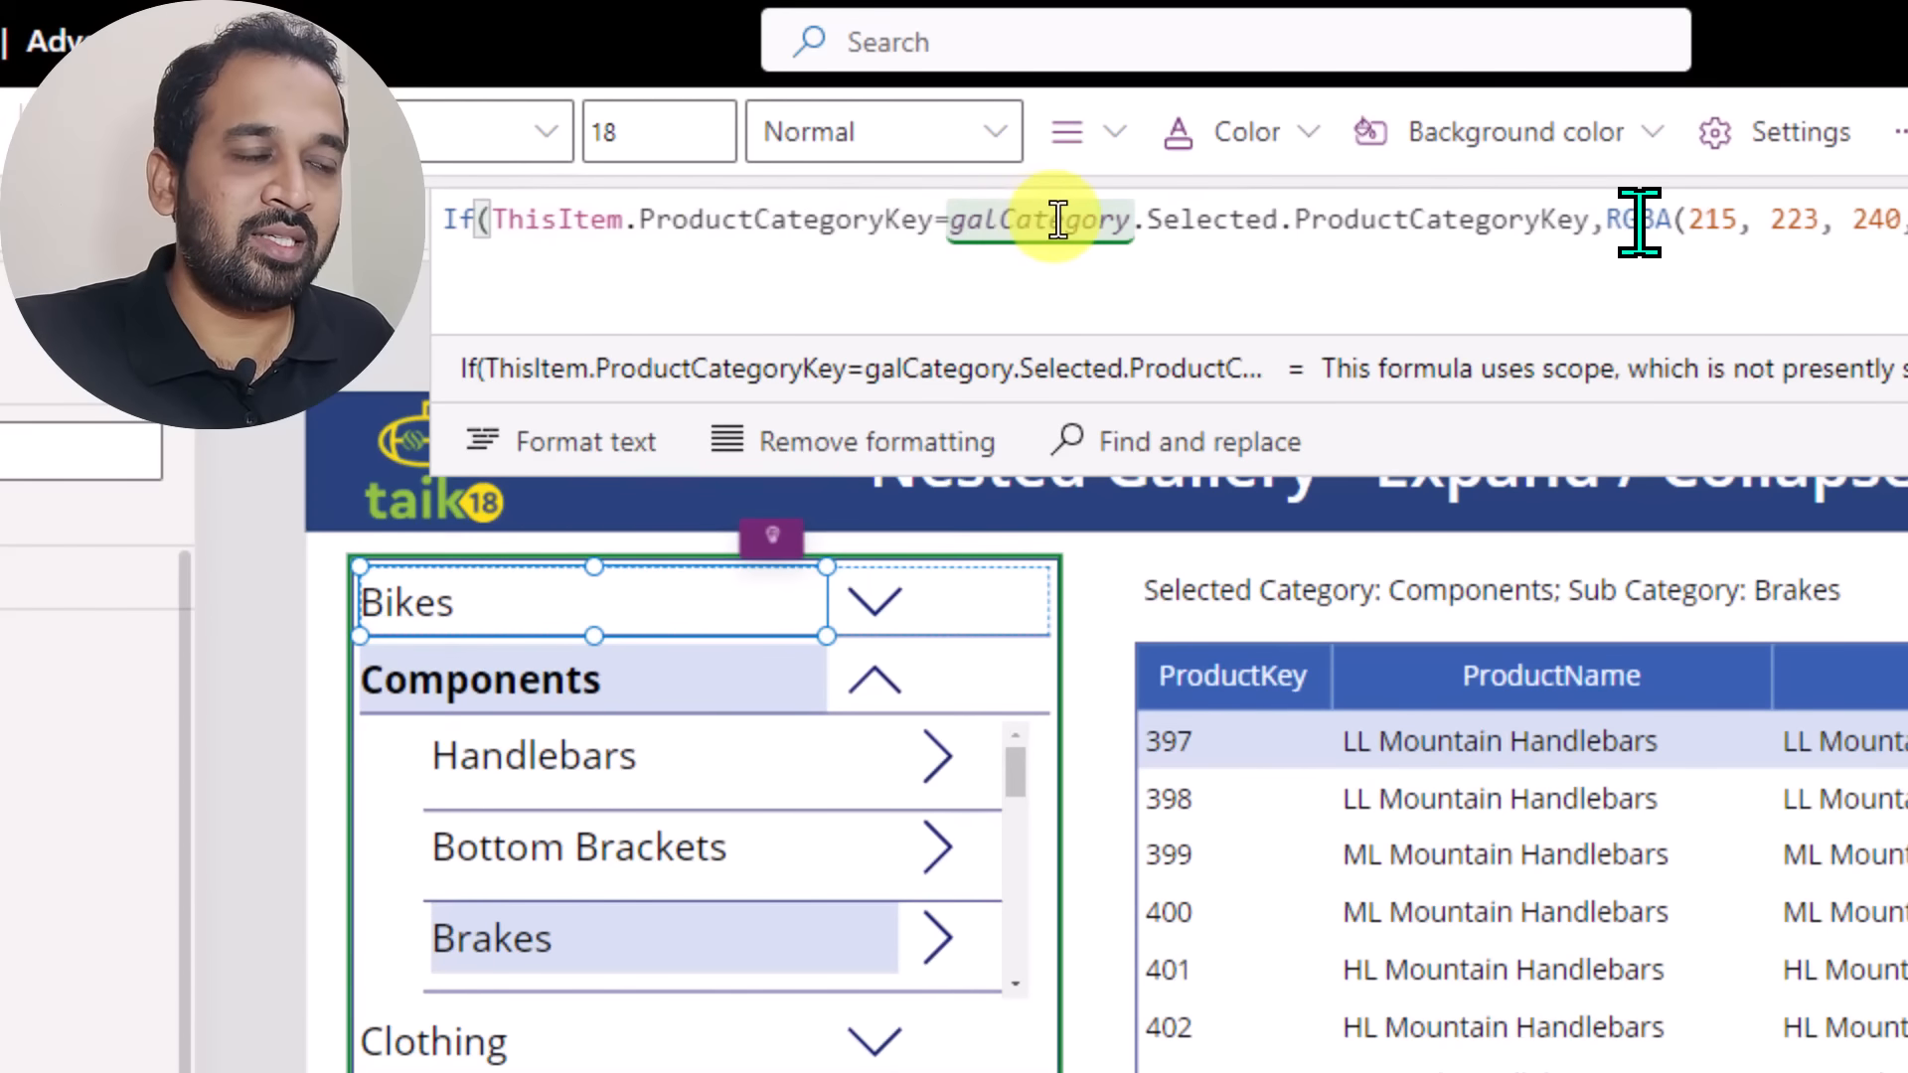
pyautogui.moveTo(1606, 223); pyautogui.dragTo(1907, 227)
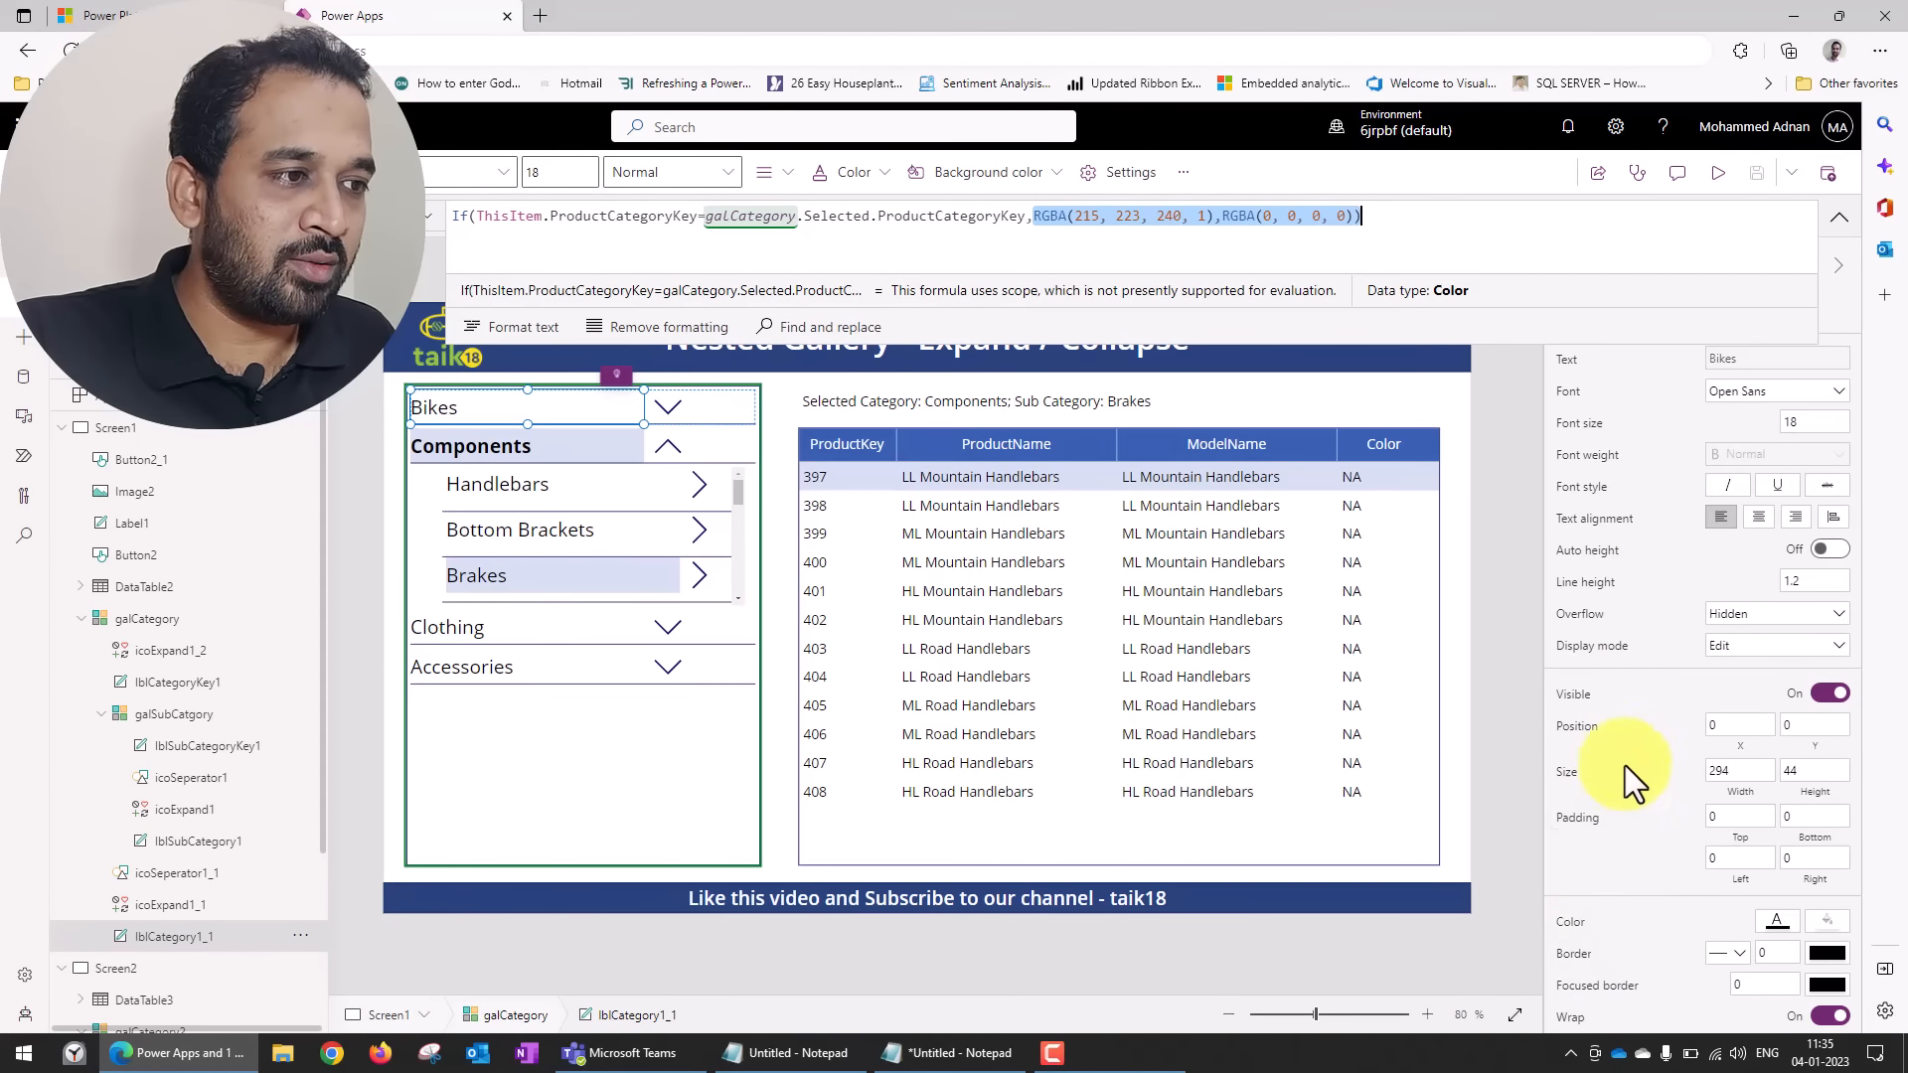
# Examine the FontWeight formula of lblCategory1_1, including its Bold and Normal values and the ProductCategoryKey condition.
pyautogui.click(1583, 454)
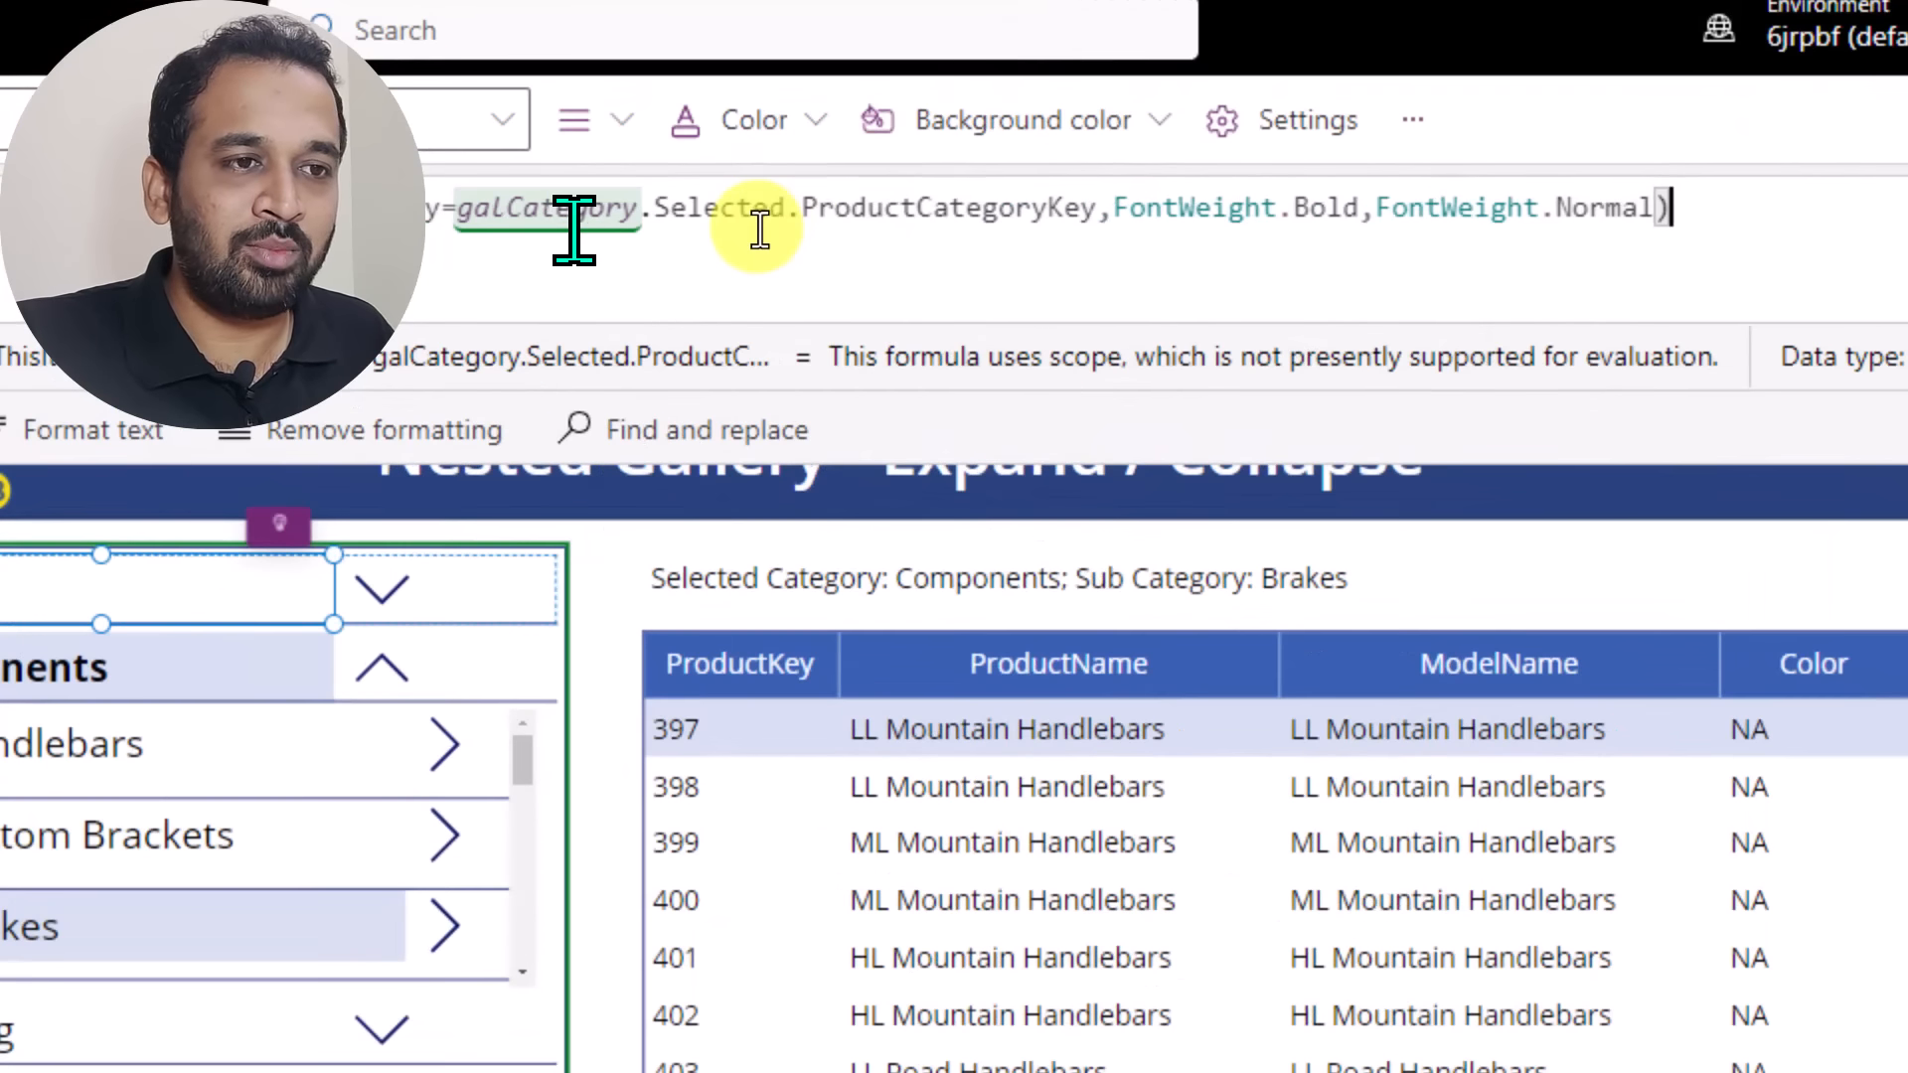
pyautogui.moveTo(1179, 211); pyautogui.dragTo(1342, 211)
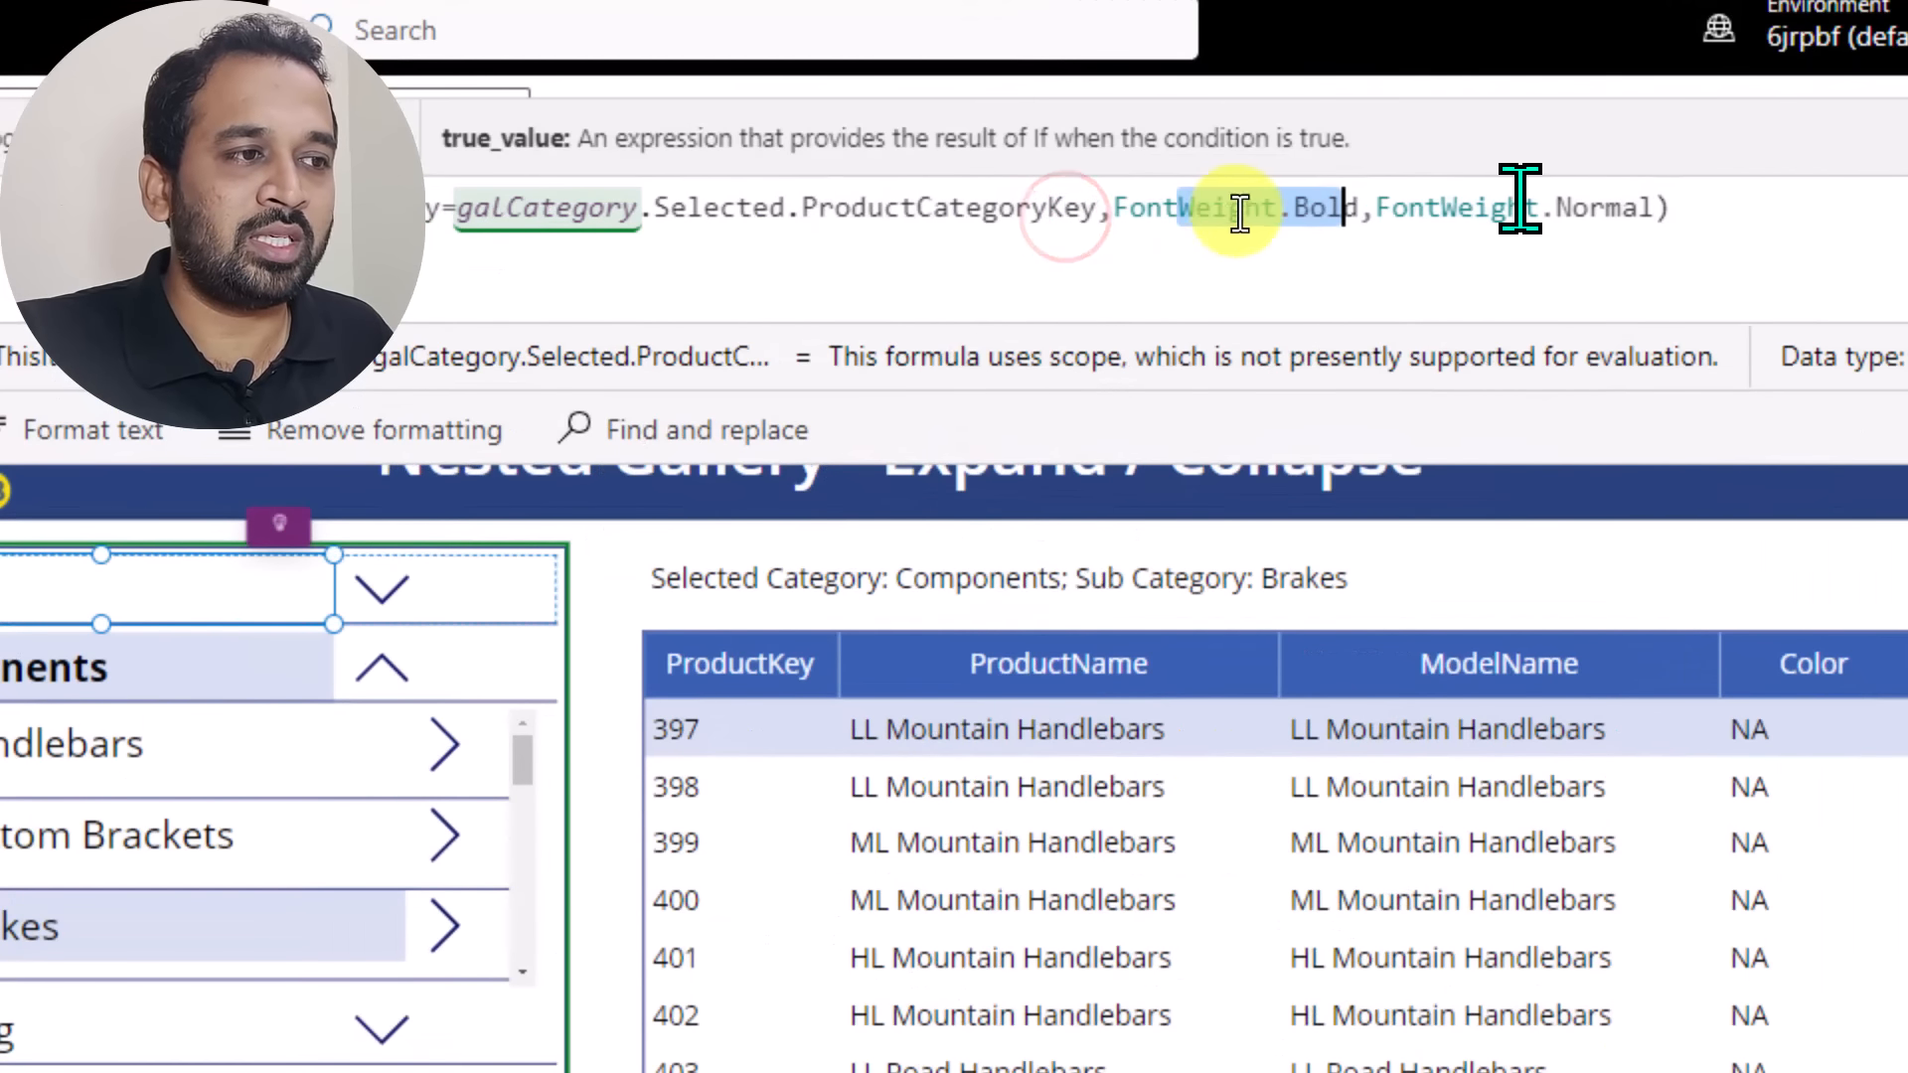
pyautogui.moveTo(1556, 207); pyautogui.dragTo(1628, 207)
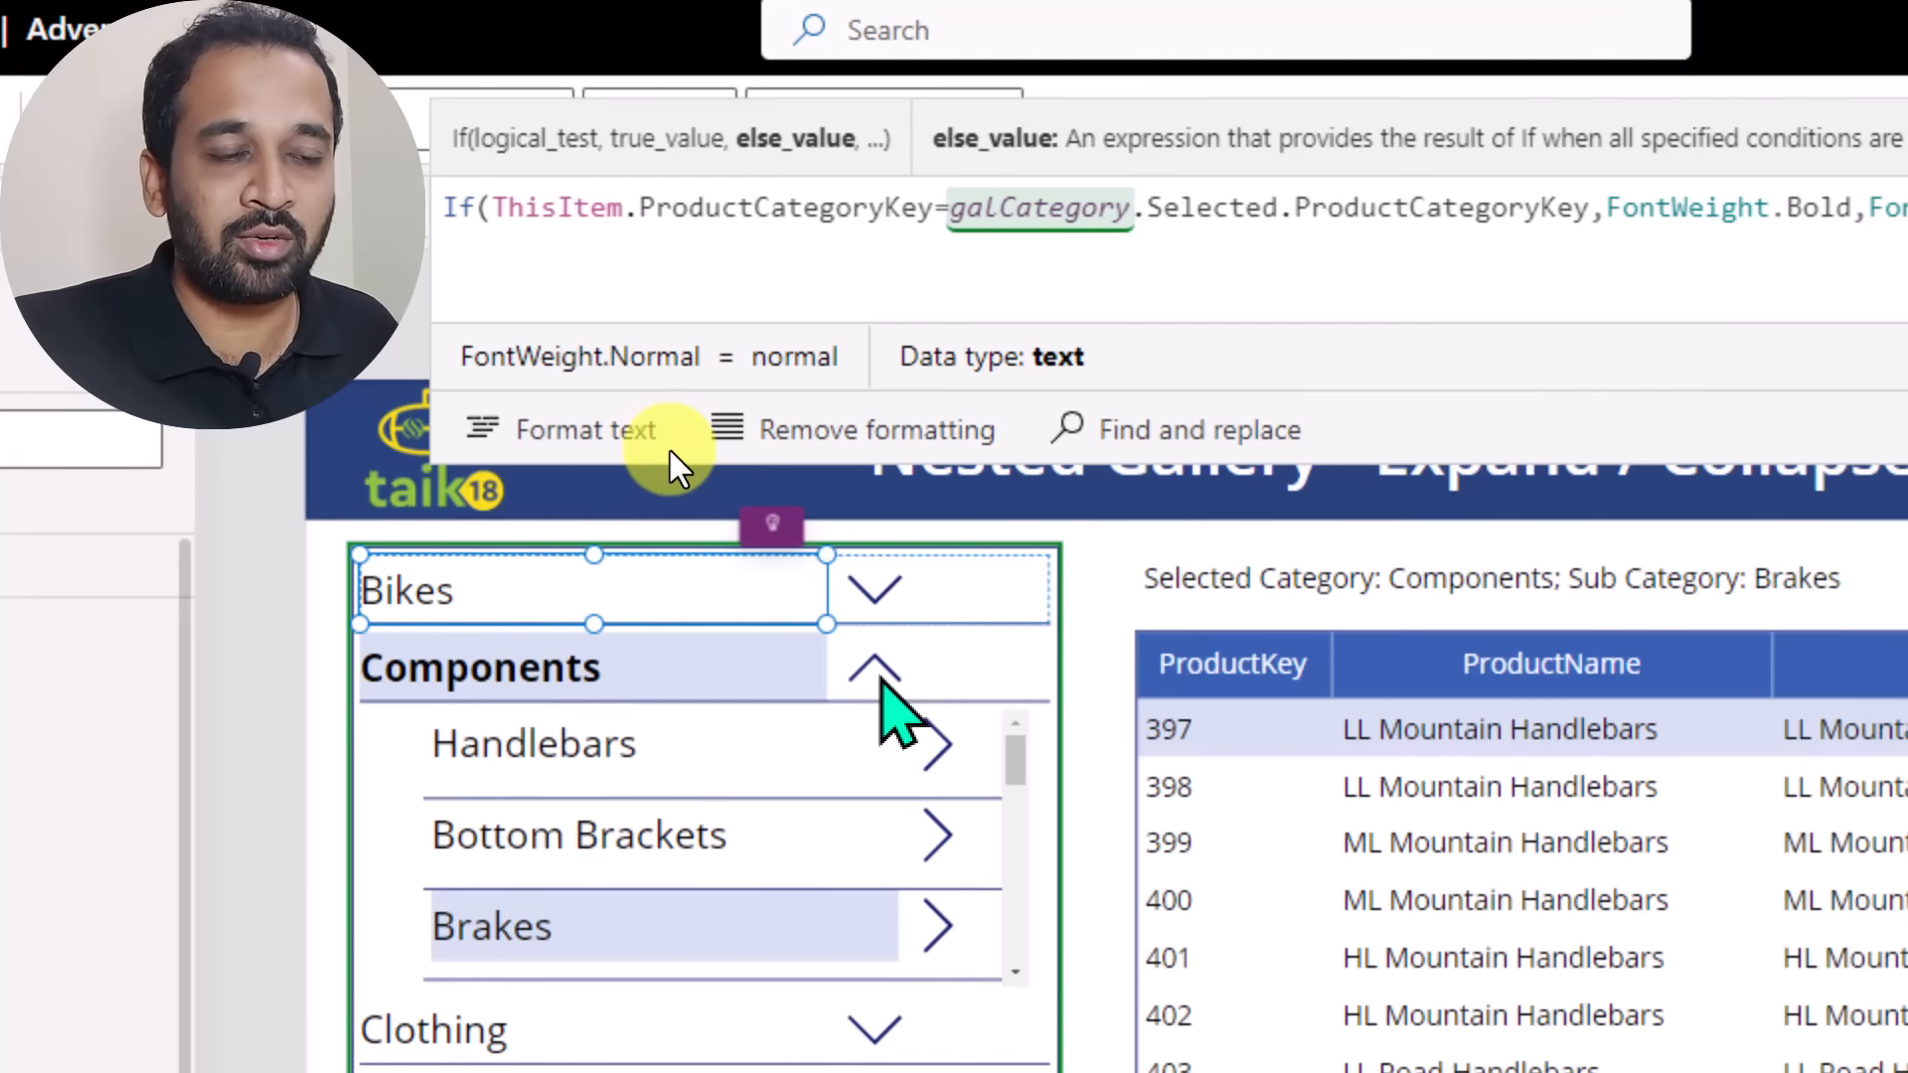
pyautogui.click(476, 214)
pyautogui.moveTo(495, 211); pyautogui.dragTo(963, 213)
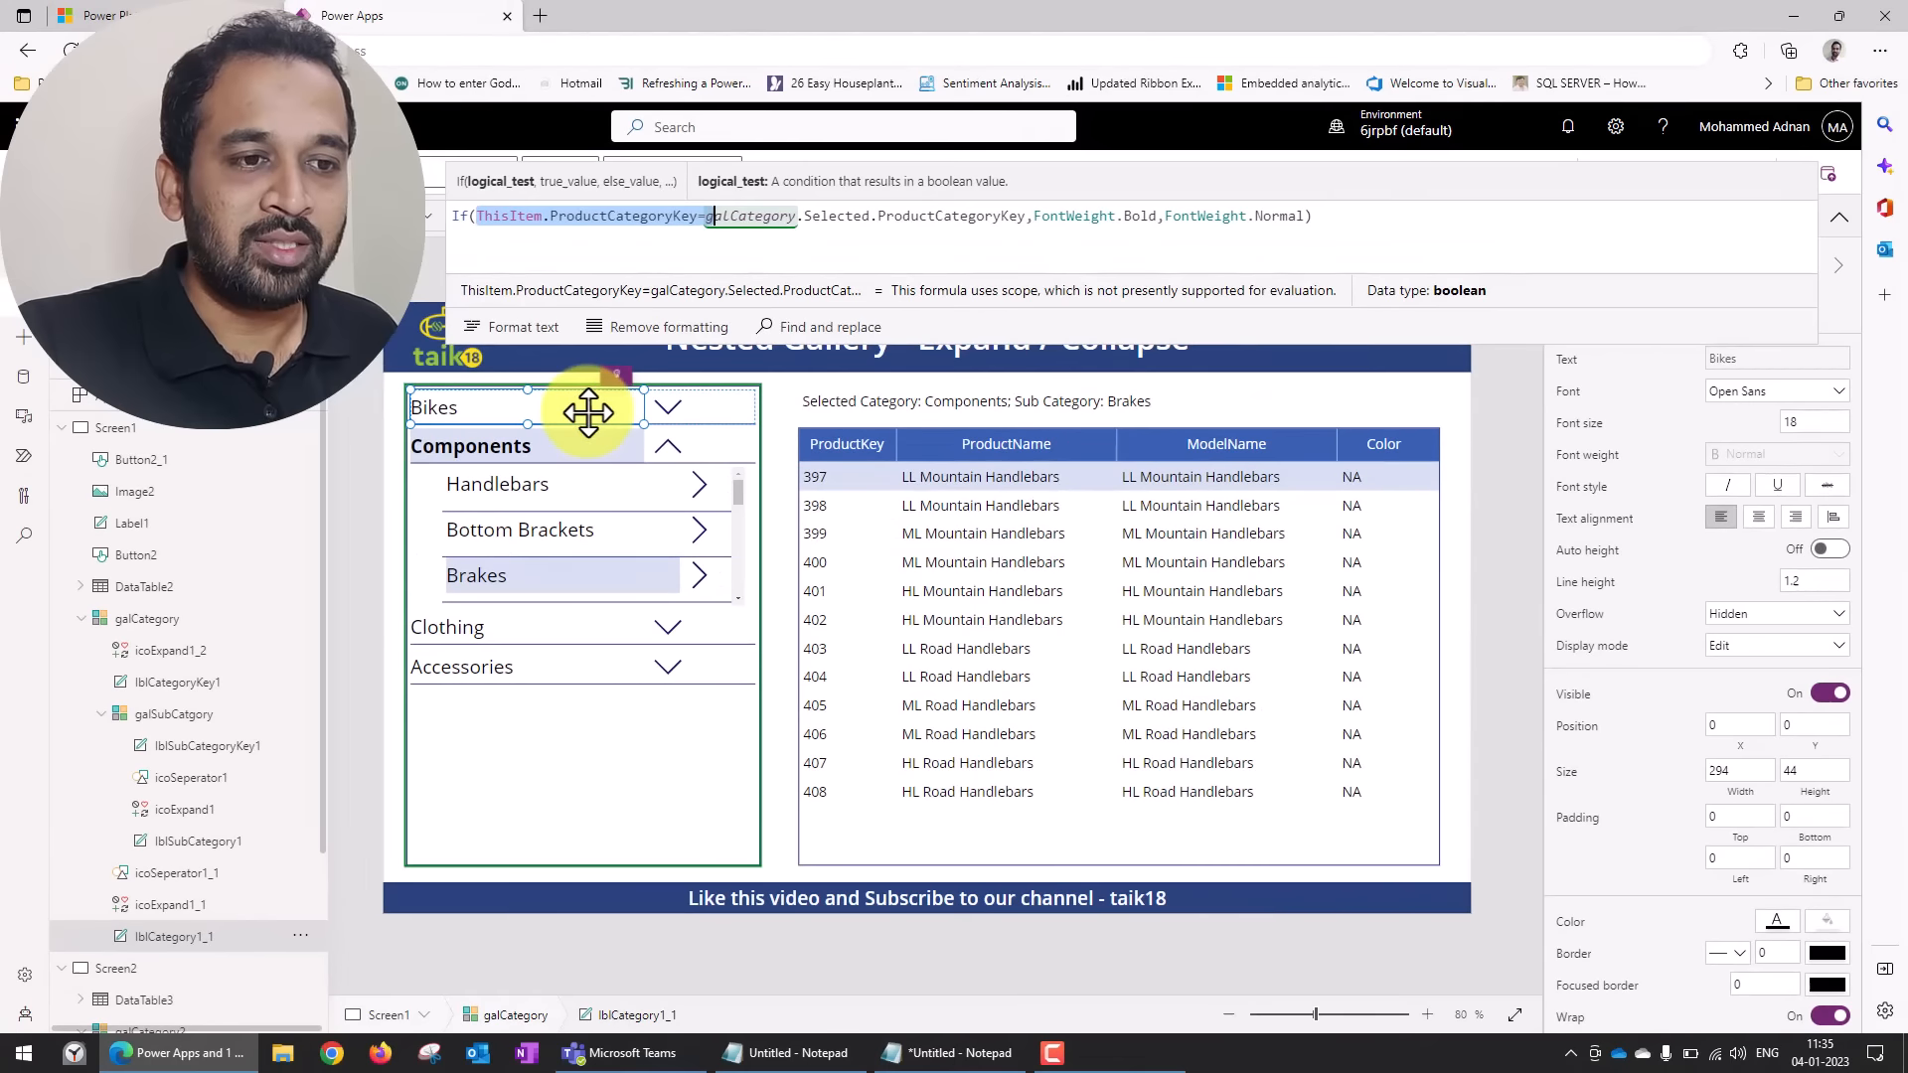
# Preview the app, expand the Clothing category, and test the Bib-Shorts and Caps icons against the data table.
pyautogui.click(769, 762)
pyautogui.click(1718, 171)
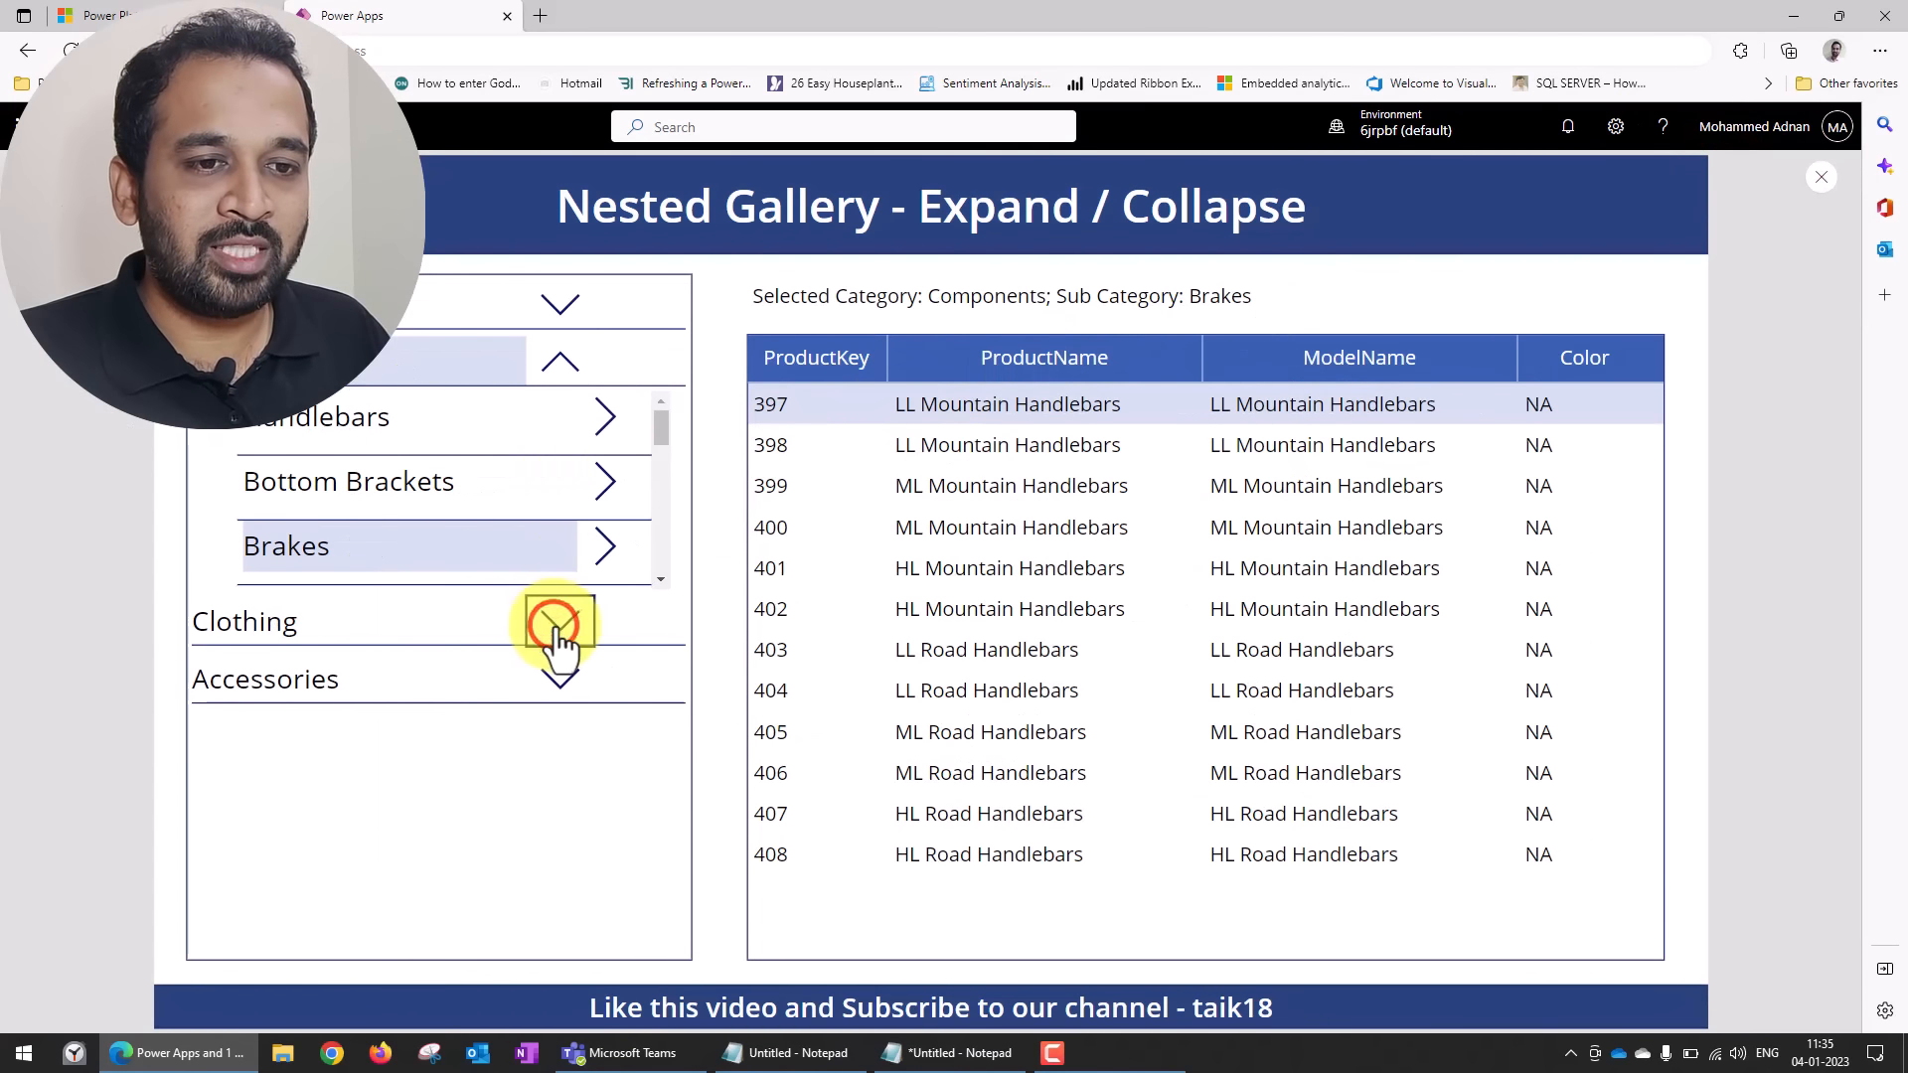
pyautogui.click(555, 626)
pyautogui.click(421, 467)
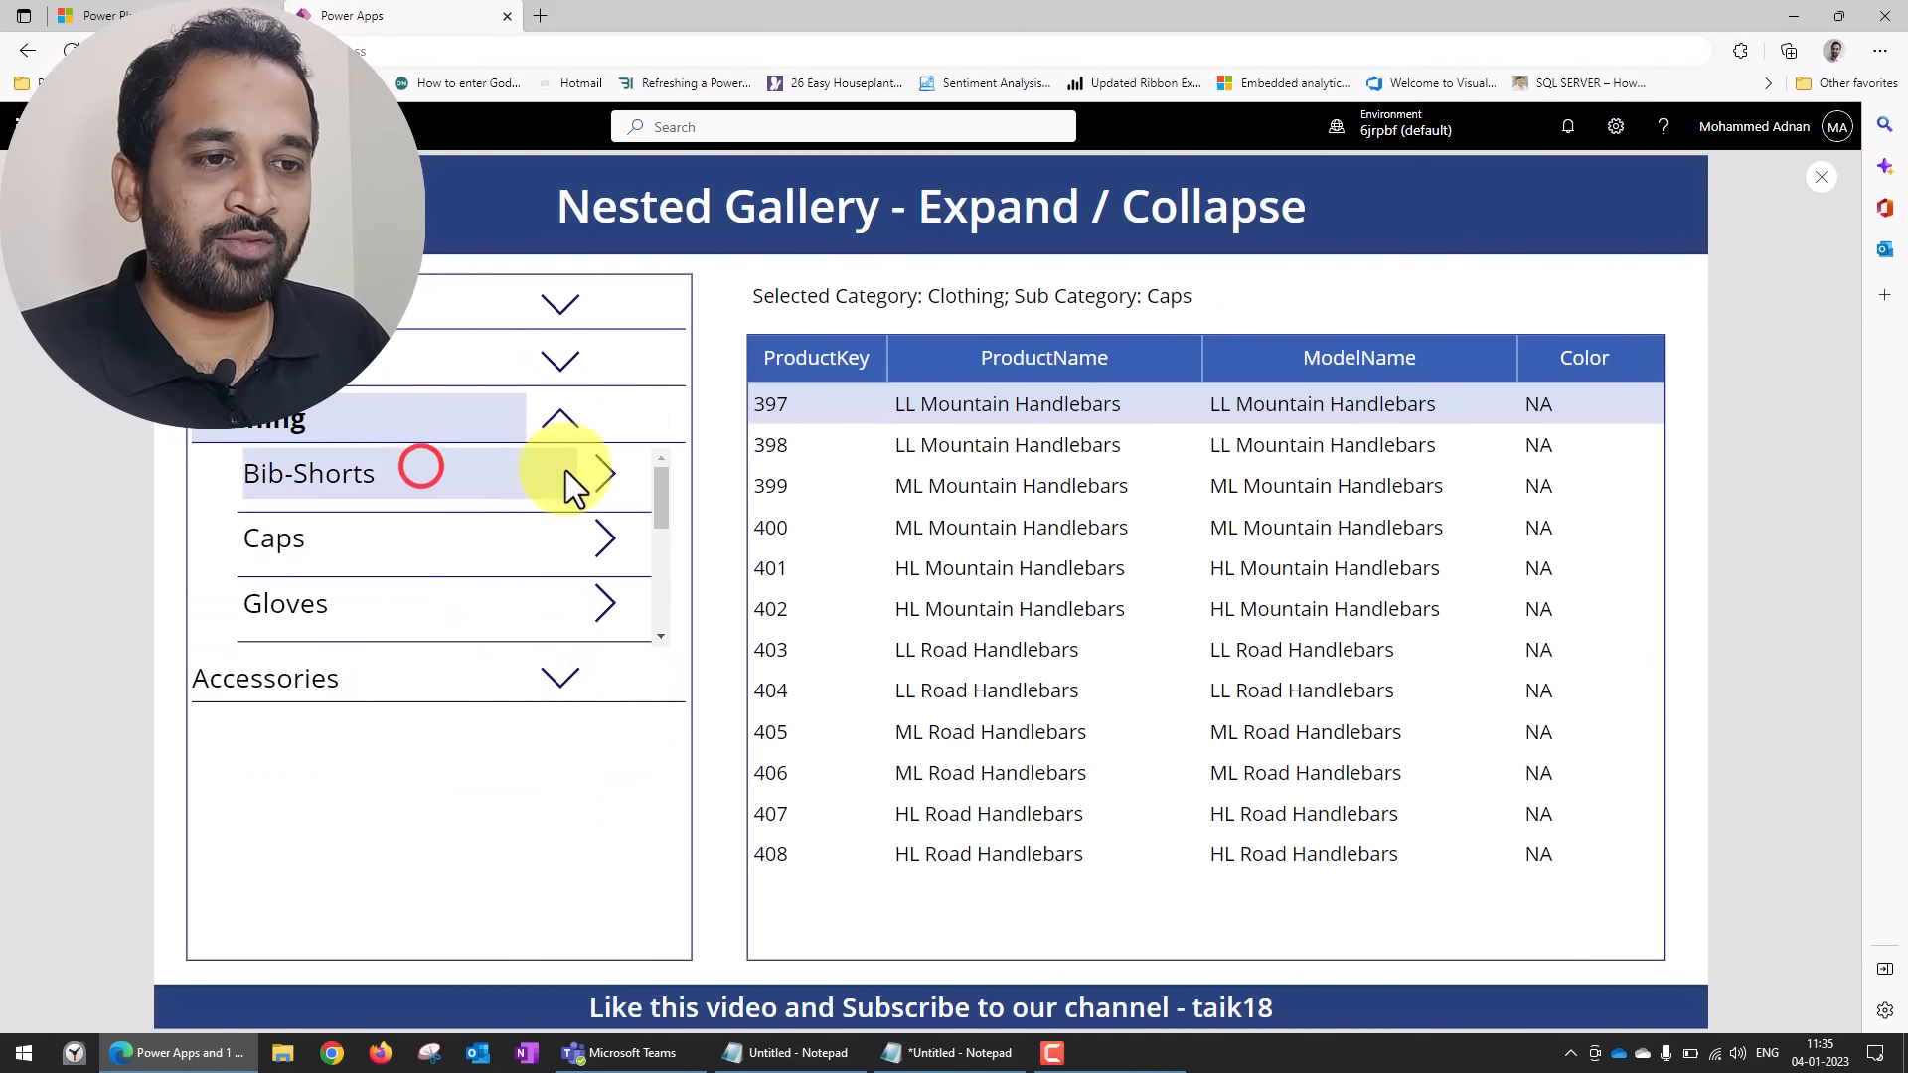
pyautogui.click(596, 467)
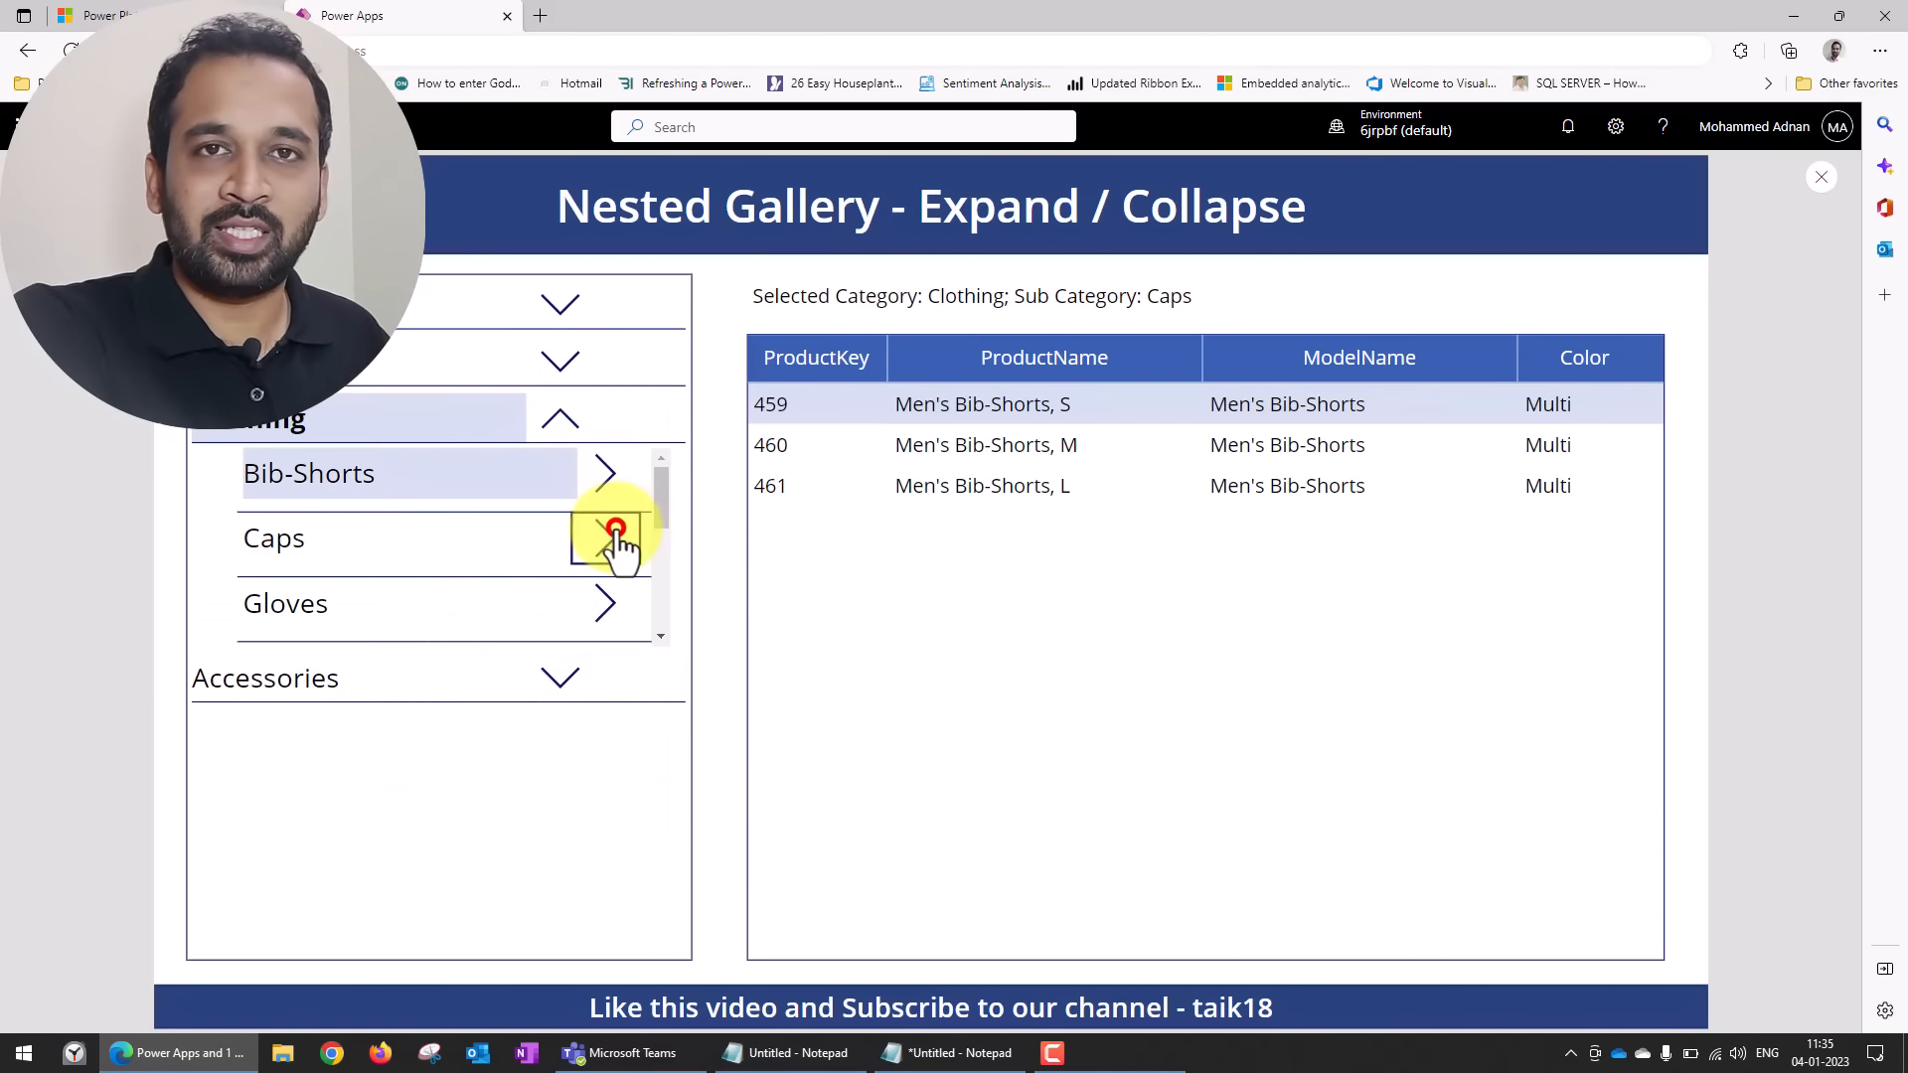
pyautogui.click(614, 537)
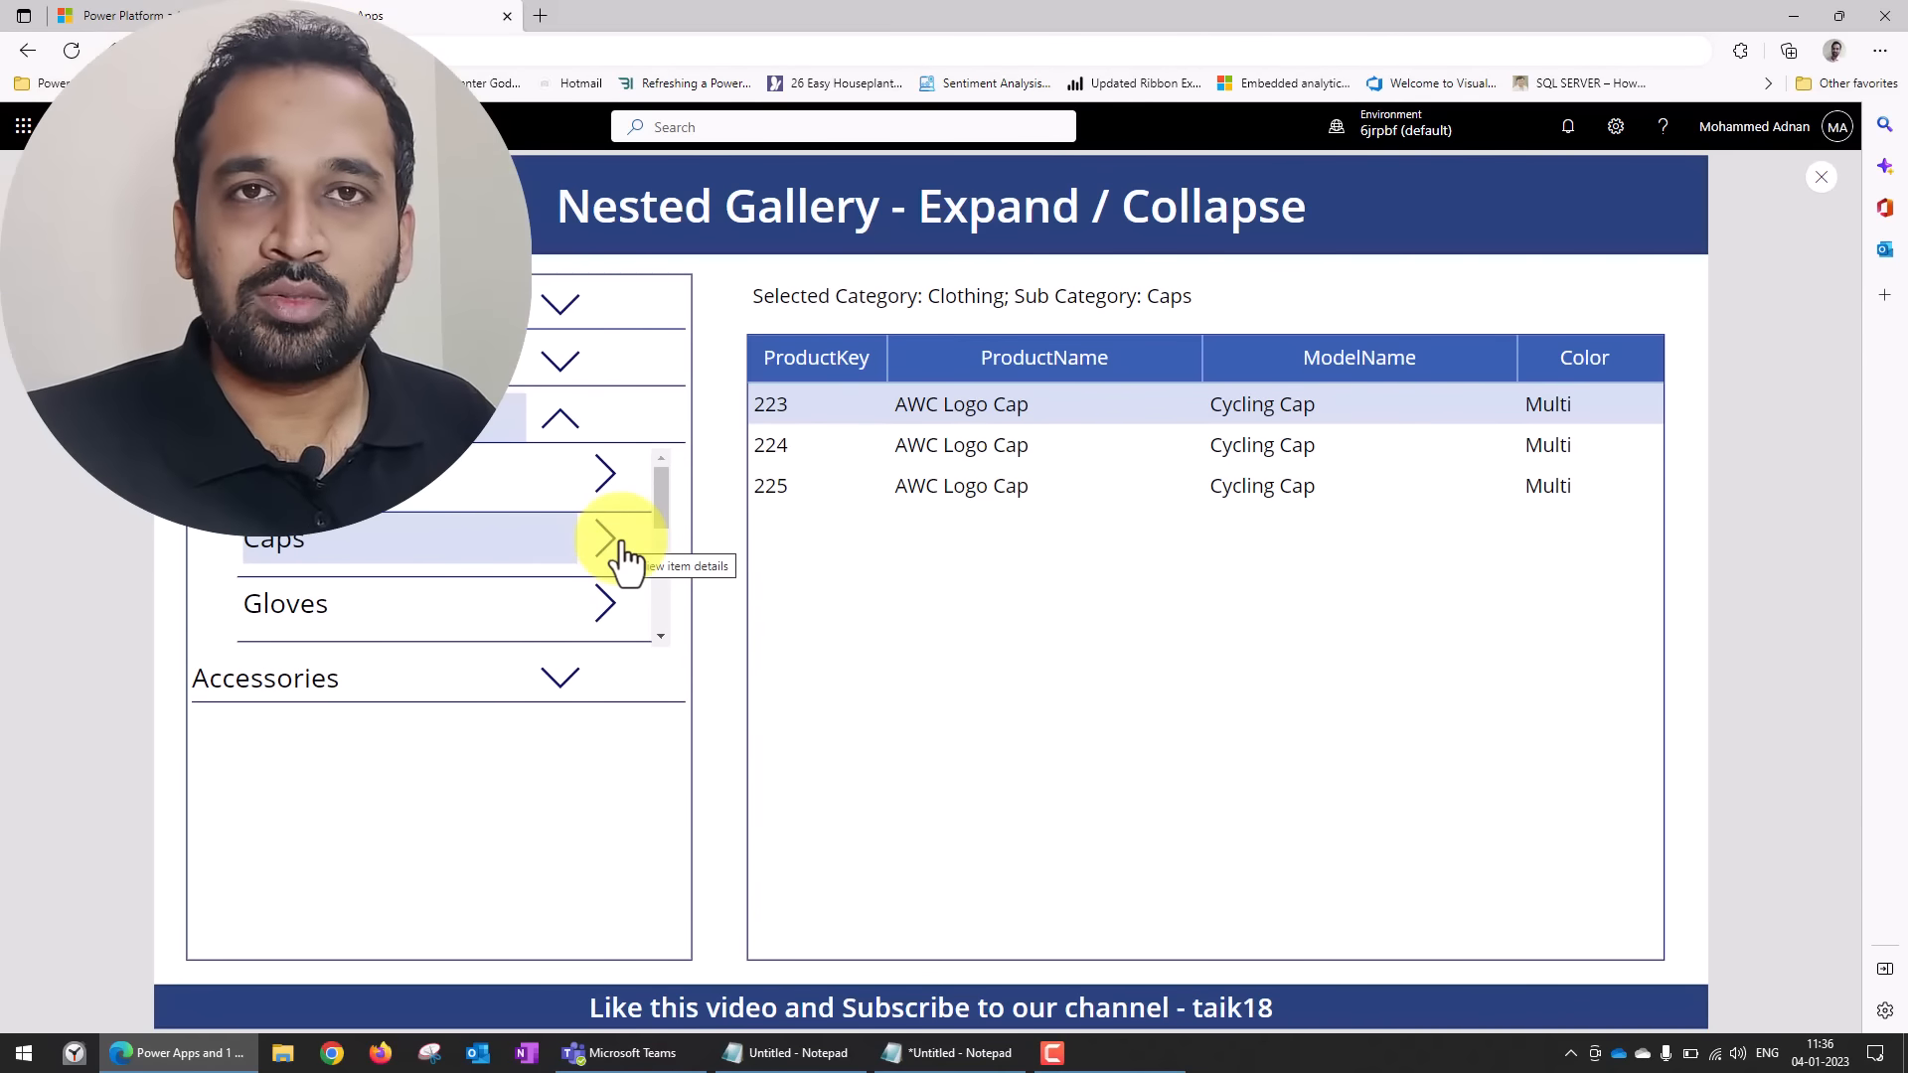